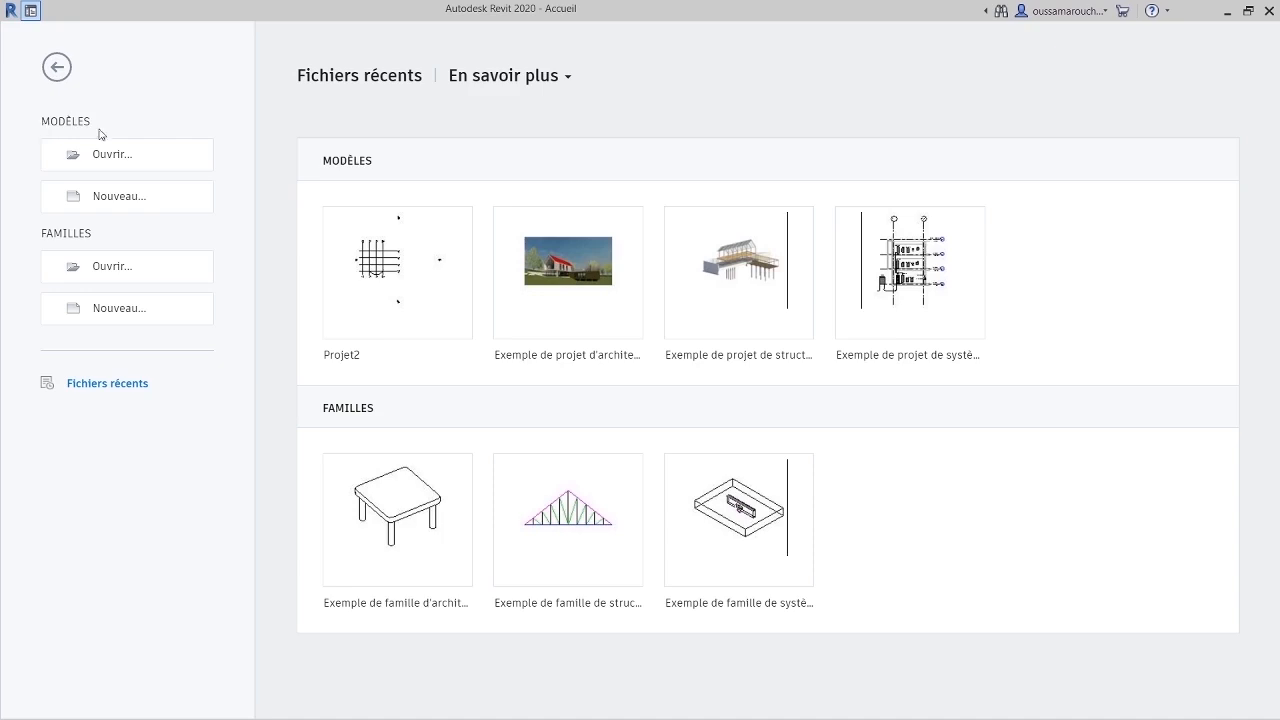
Step: Create a new project from the structural template (Gabarit de structure)
{"action": "left_click", "coordinate": [118, 198]}
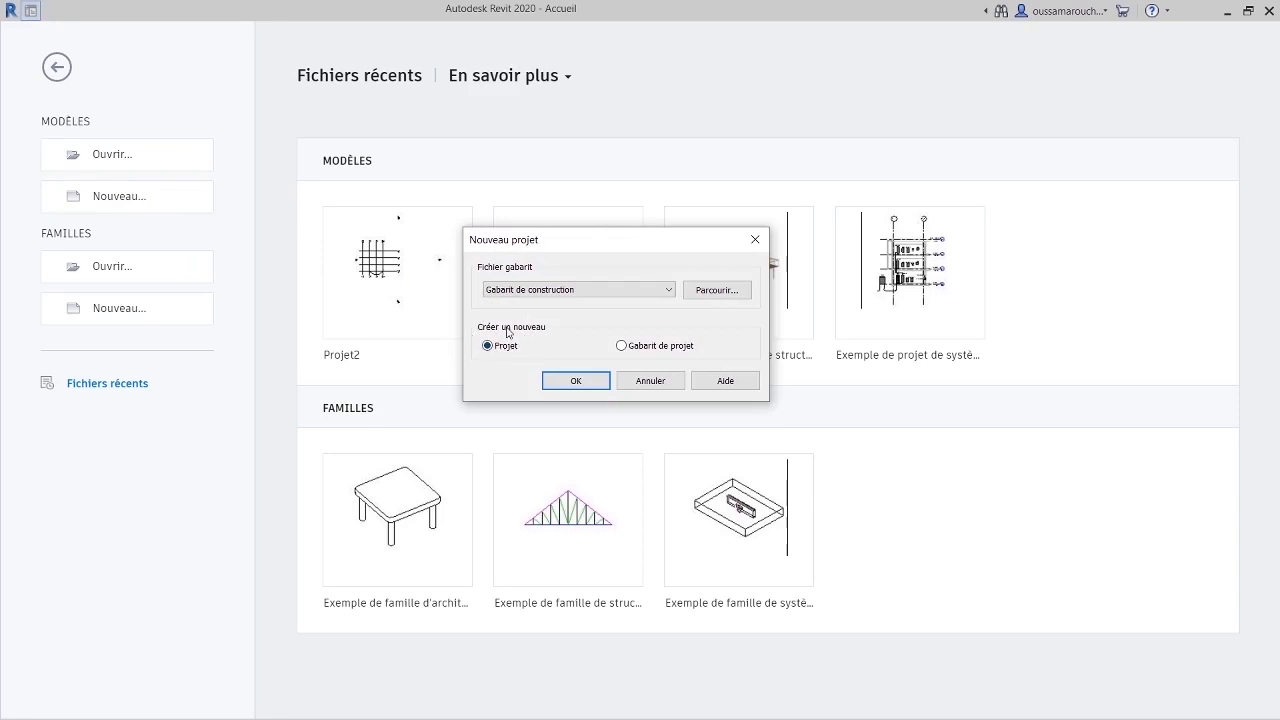
{"action": "left_click", "coordinate": [516, 292]}
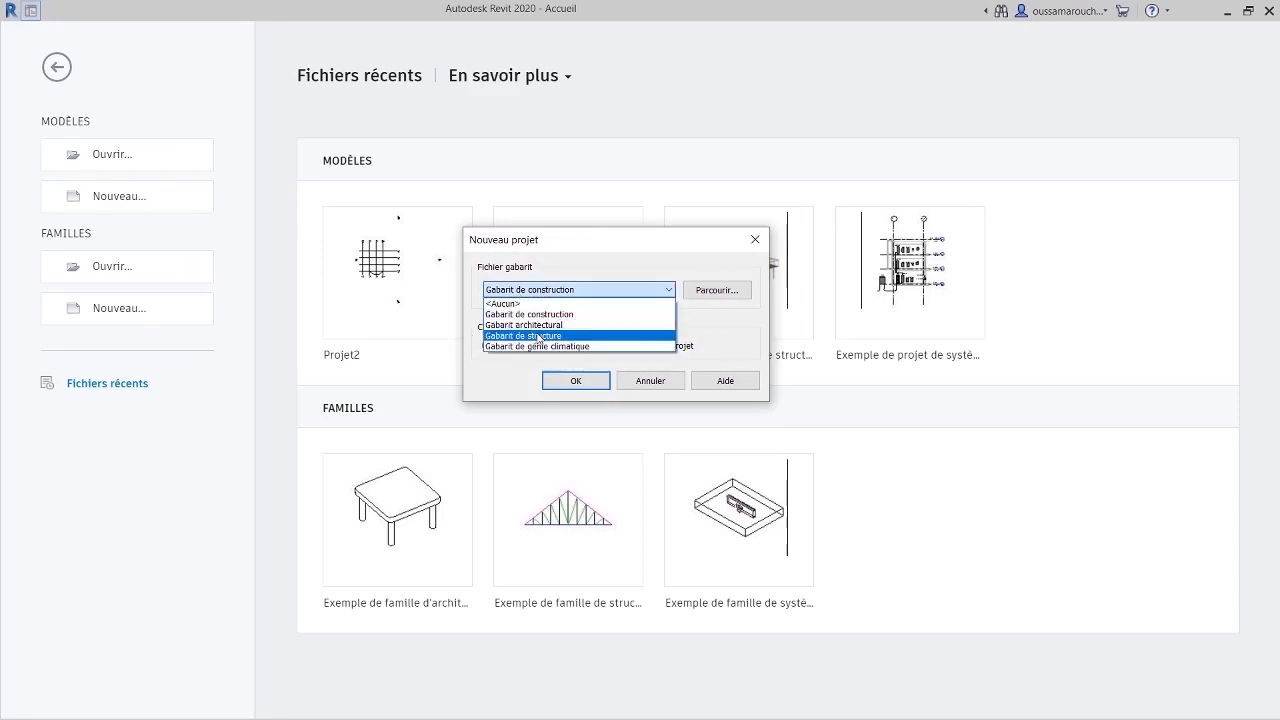
{"action": "left_click", "coordinate": [539, 336]}
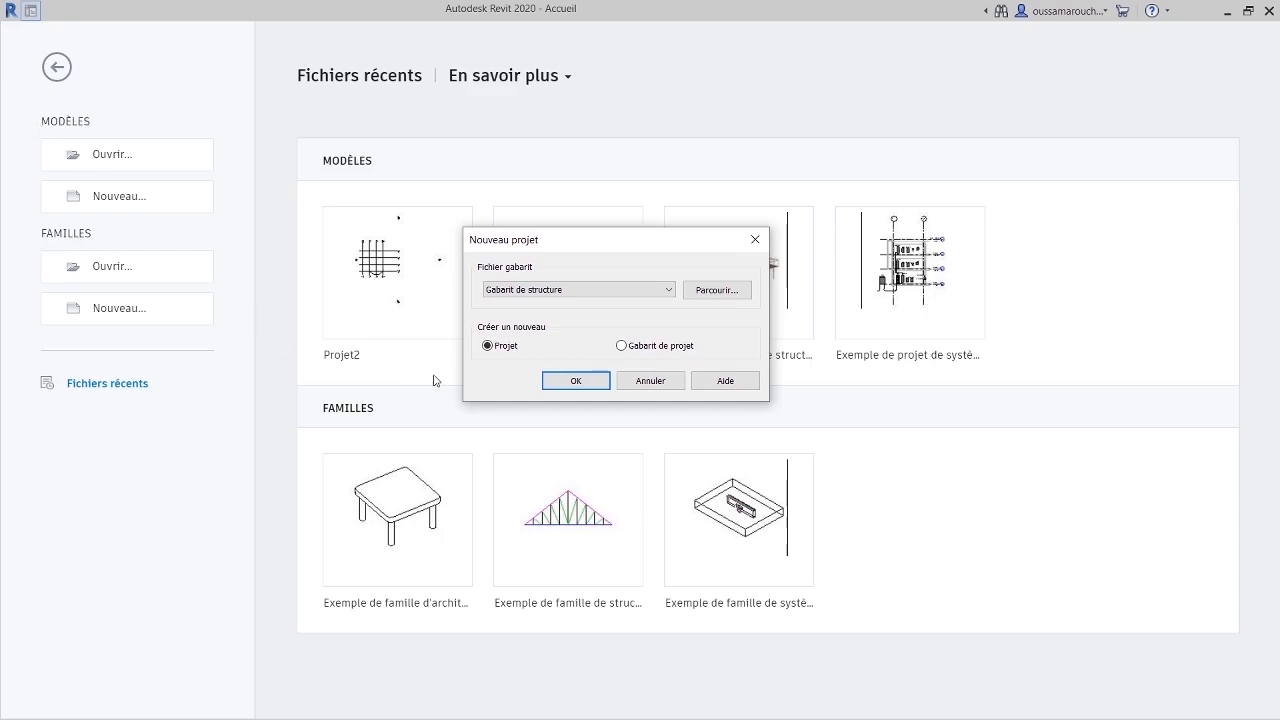
{"action": "left_click", "coordinate": [565, 383]}
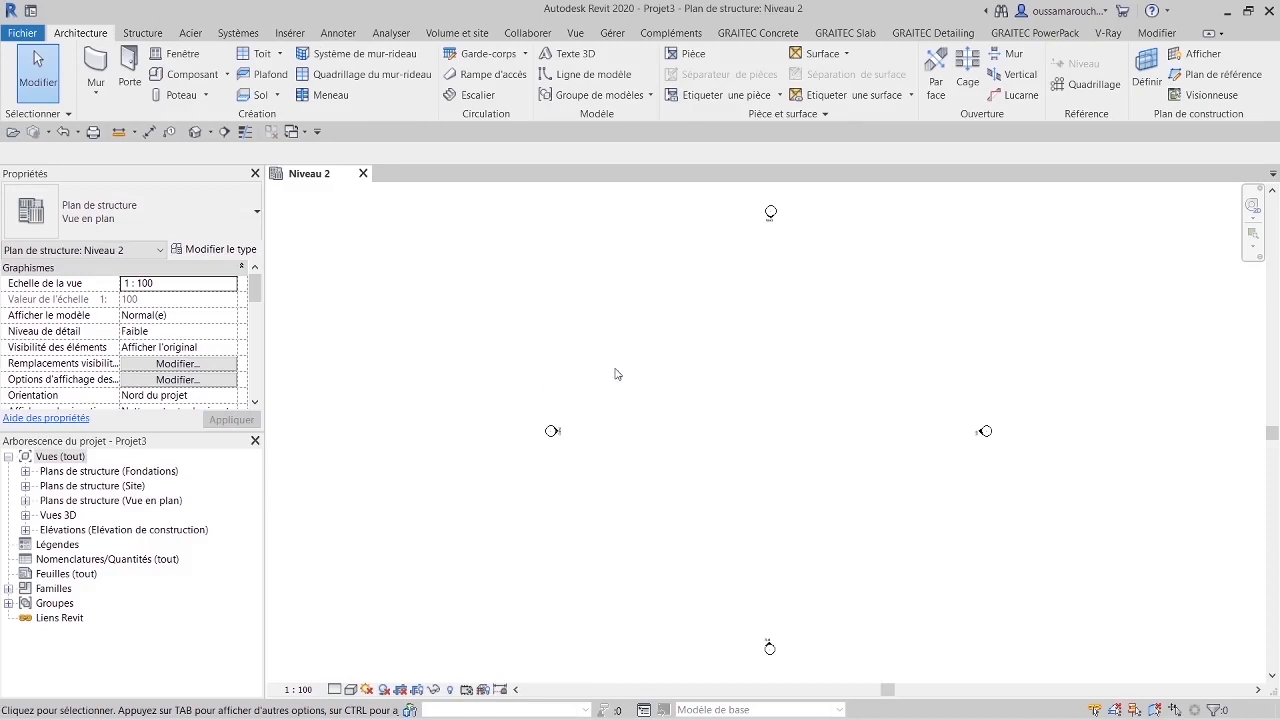
Step: Expand the foundation and floor structural plans and open the Niveau 1 and Fondations views
{"action": "left_click", "coordinate": [128, 36]}
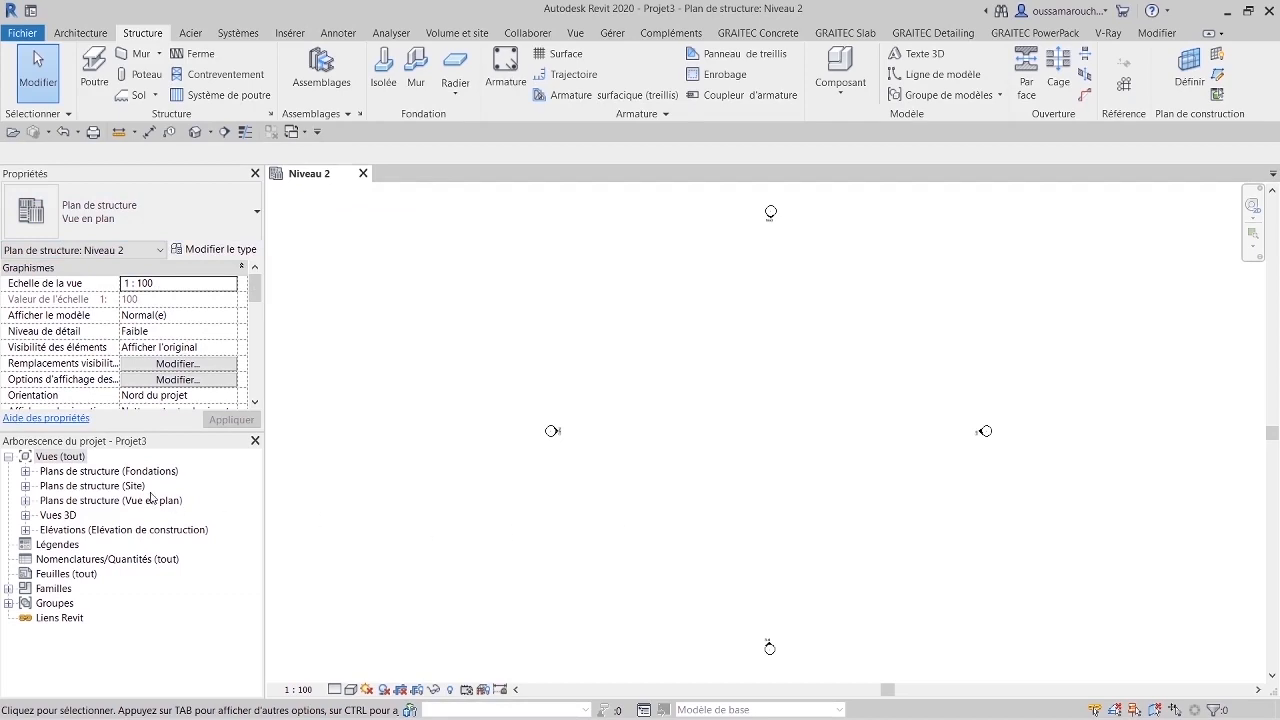
{"action": "left_click", "coordinate": [26, 471]}
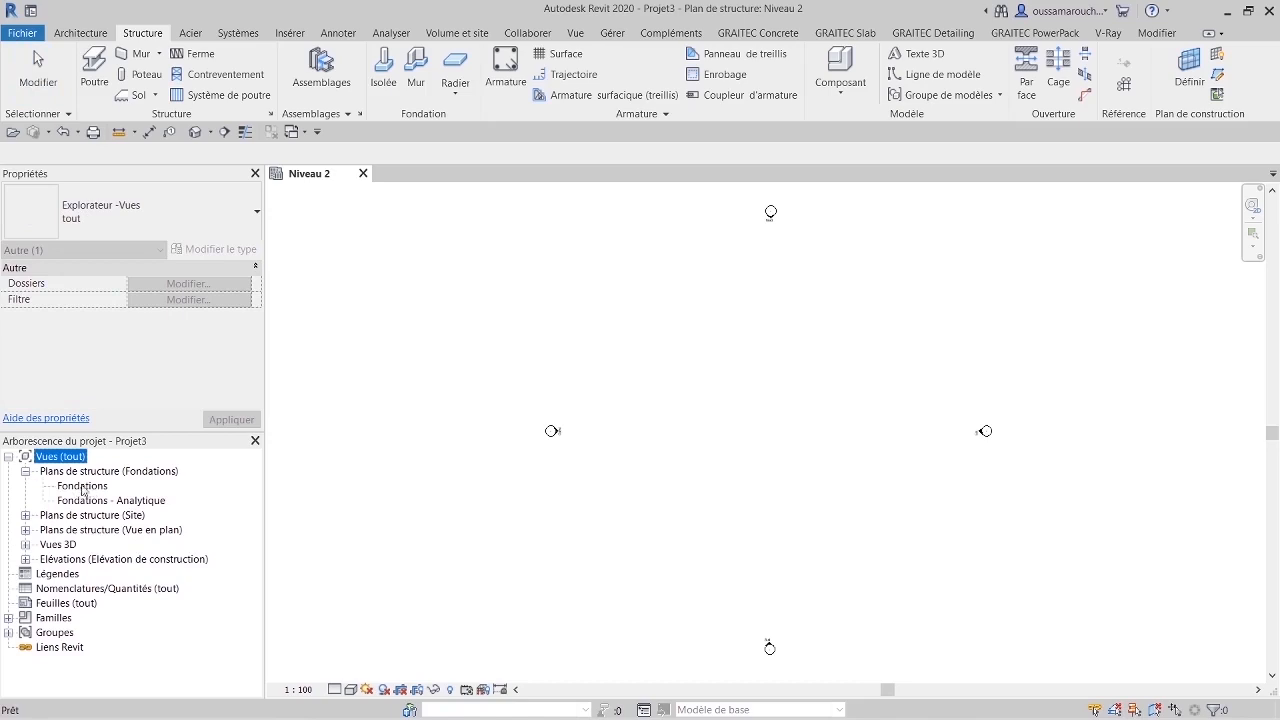
{"action": "left_click", "coordinate": [26, 530]}
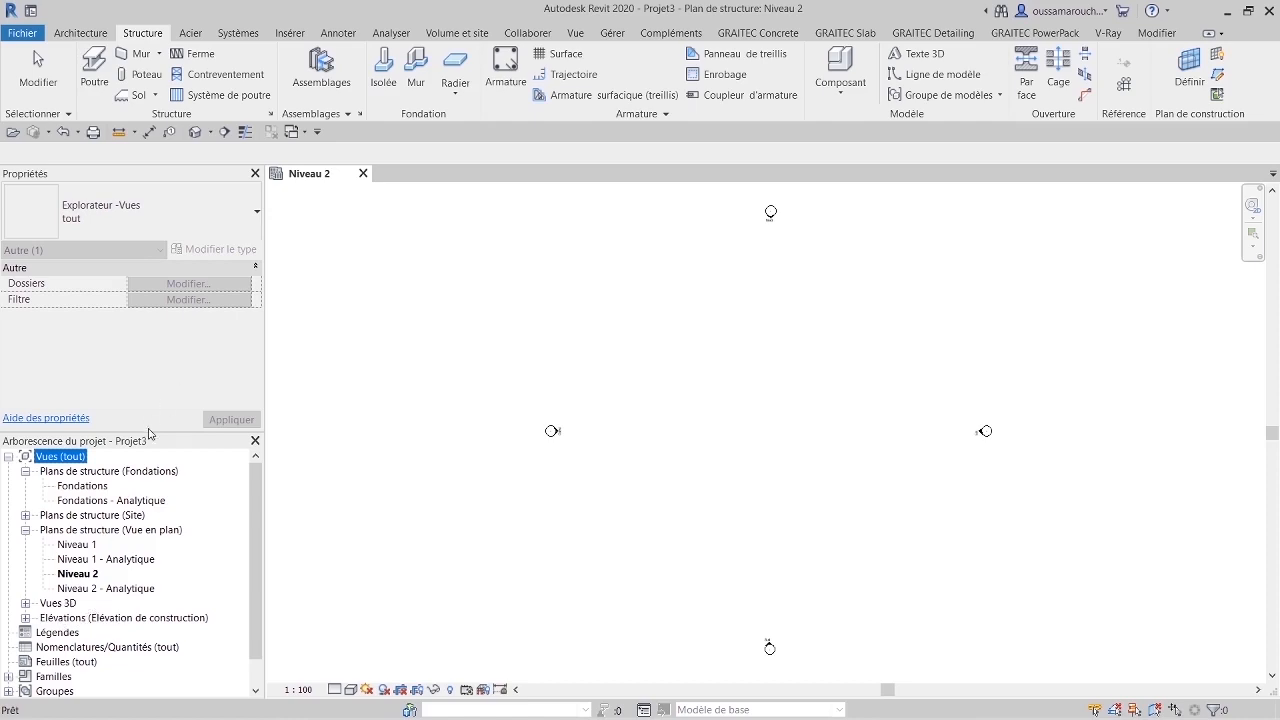
{"action": "double_click", "coordinate": [87, 546]}
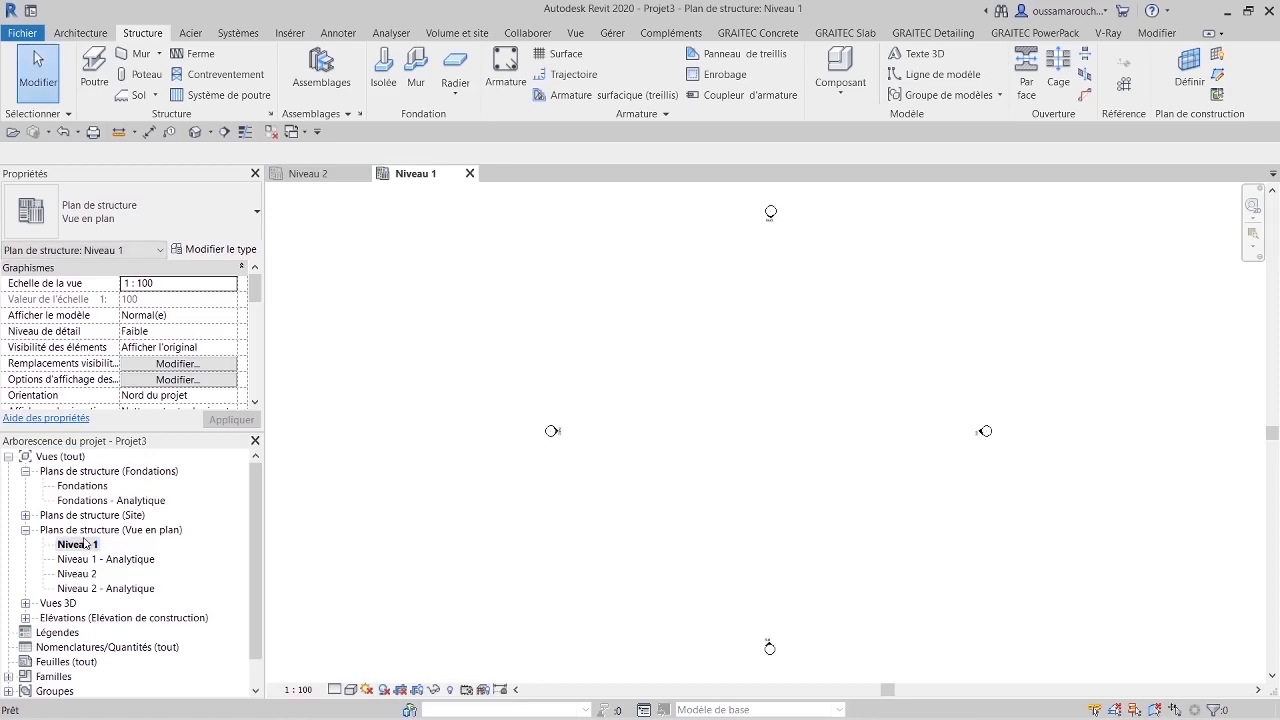
{"action": "double_click", "coordinate": [85, 486]}
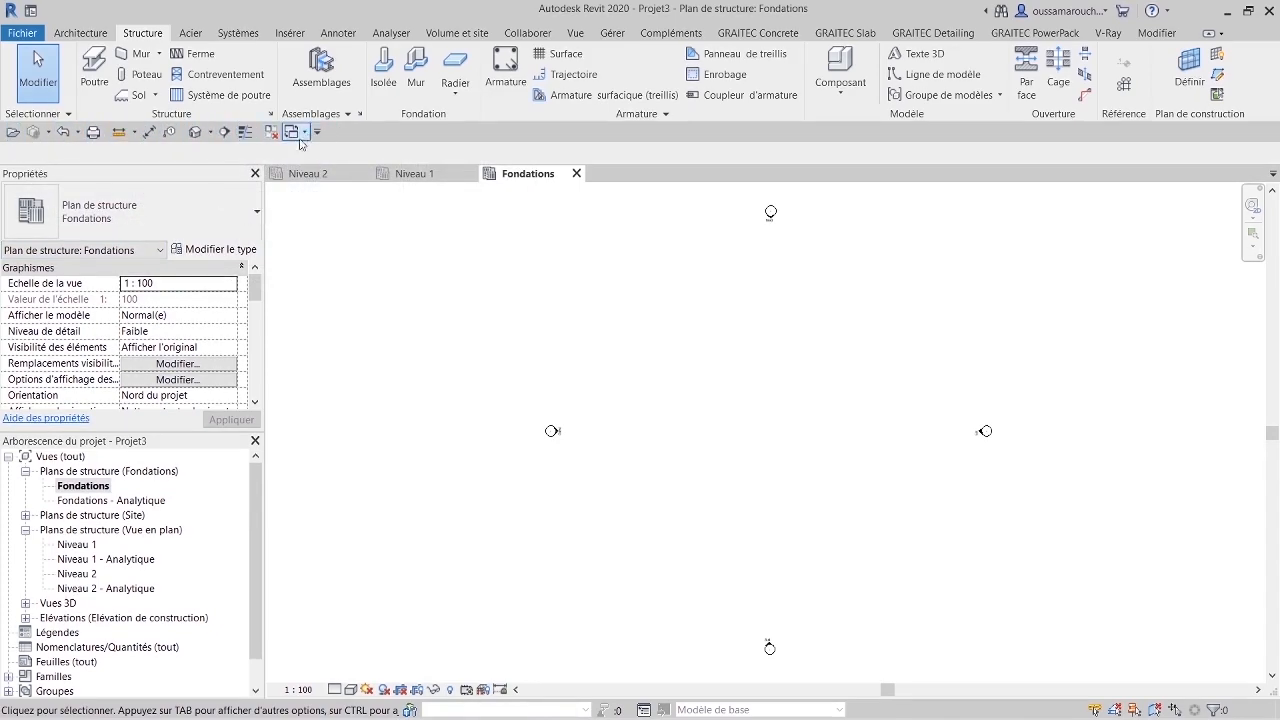
Step: Look at the levels in the default 3D view and close all views except the Fondations plan
{"action": "left_click", "coordinate": [195, 132]}
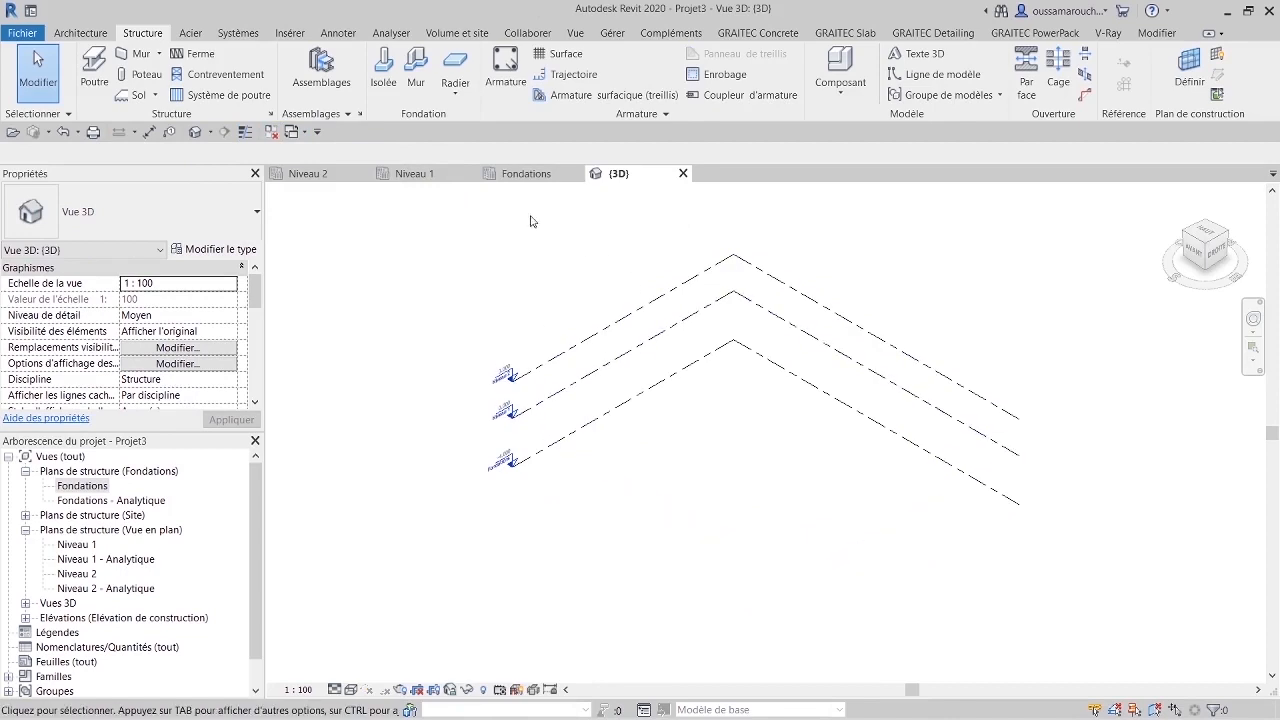
{"action": "left_click", "coordinate": [530, 174]}
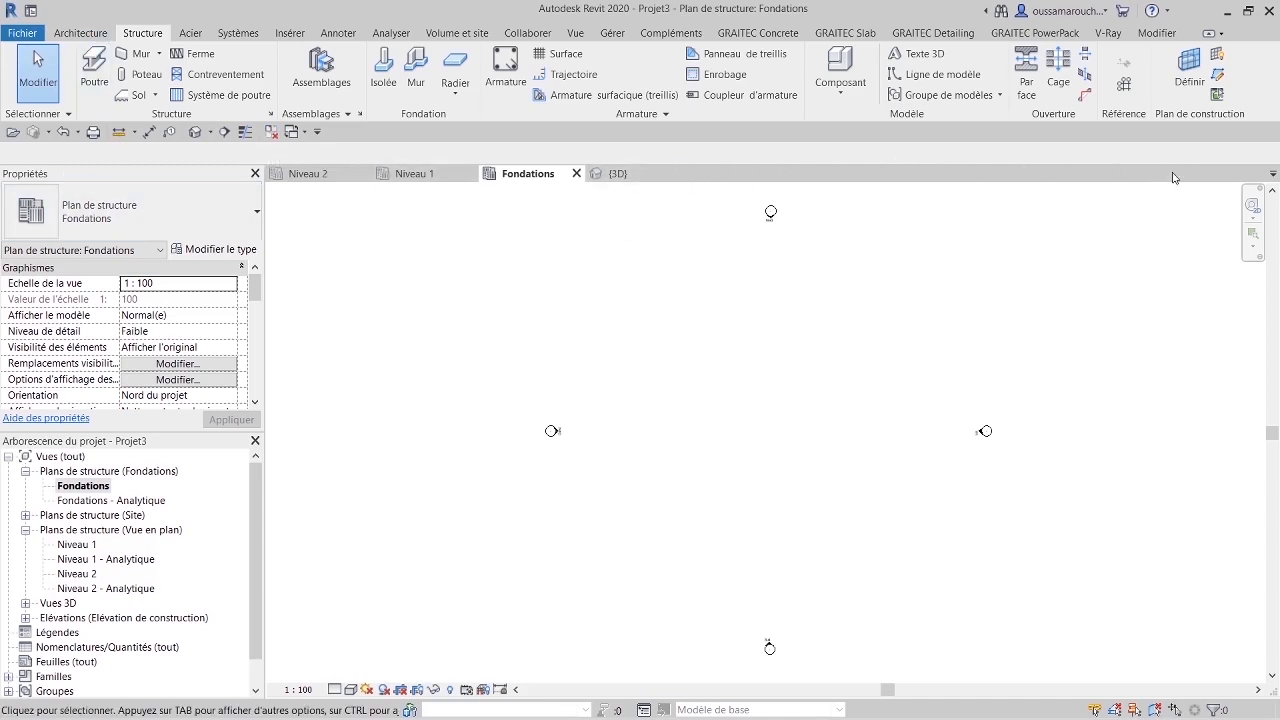
{"action": "left_click", "coordinate": [271, 131]}
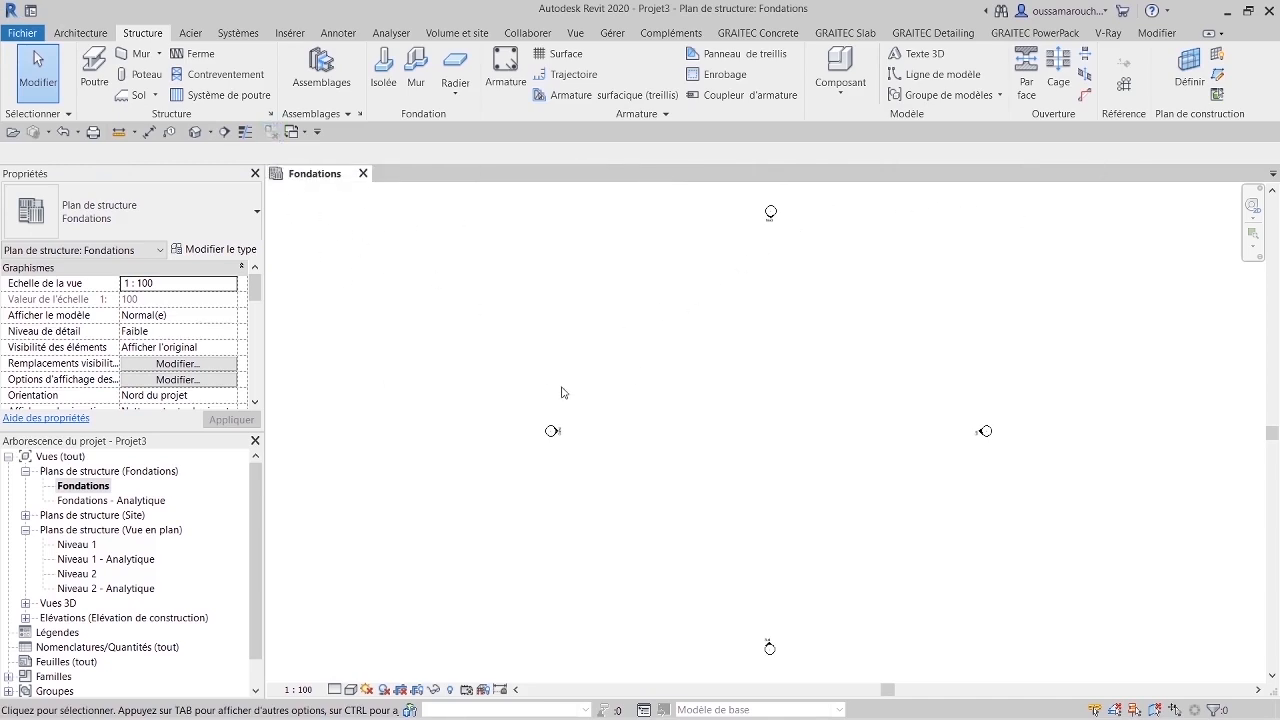
Step: Draw the first vertical grid line upward in the west half of the Fondations plan, between the elevation markers
{"action": "scroll", "coordinate": [555, 385], "scroll_direction": "down", "scroll_amount": 2}
{"action": "middle_click_drag", "start_coordinate": [629, 409], "coordinate": [568, 395]}
{"action": "scroll", "coordinate": [690, 395], "scroll_direction": "up", "scroll_amount": 1}
{"action": "scroll", "coordinate": [643, 412], "scroll_direction": "up", "scroll_amount": 2}
{"action": "middle_click_drag", "start_coordinate": [680, 421], "coordinate": [710, 438]}
{"action": "left_click", "coordinate": [90, 33]}
{"action": "left_click", "coordinate": [140, 33]}
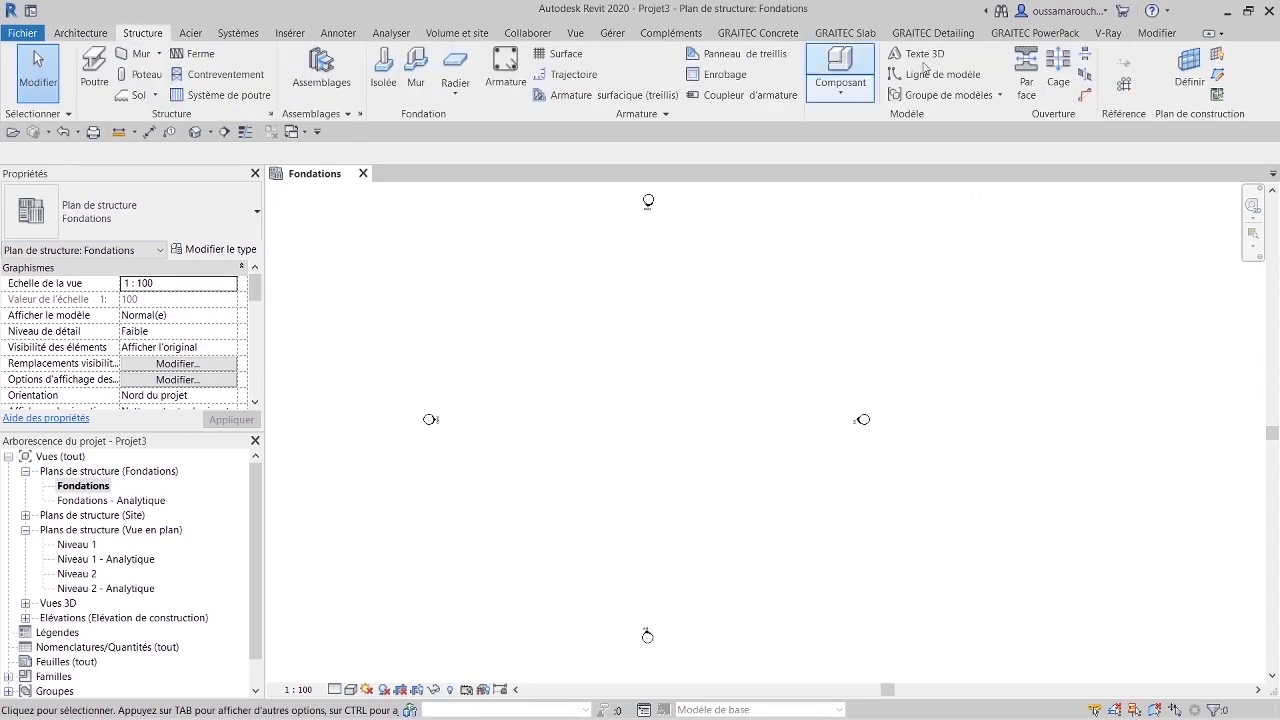
{"action": "left_click", "coordinate": [1124, 86]}
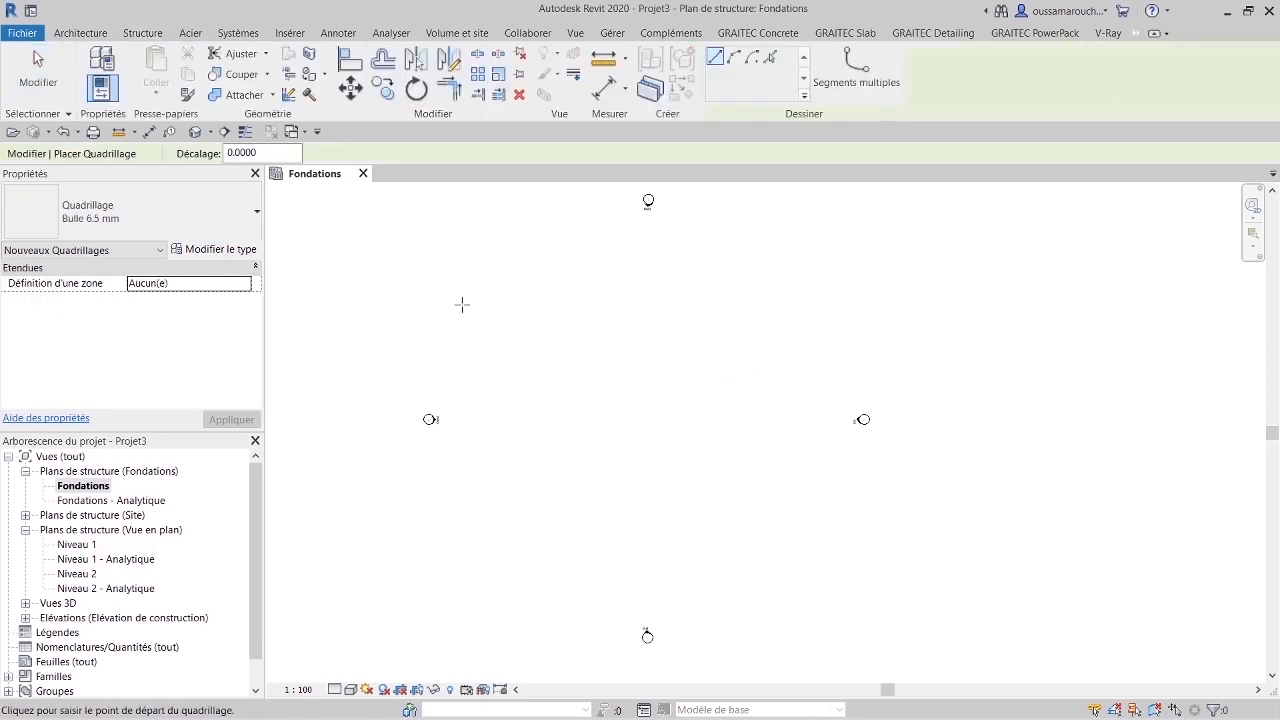
{"action": "scroll", "coordinate": [520, 560], "scroll_direction": "down", "scroll_amount": 1}
{"action": "left_click", "coordinate": [521, 571]}
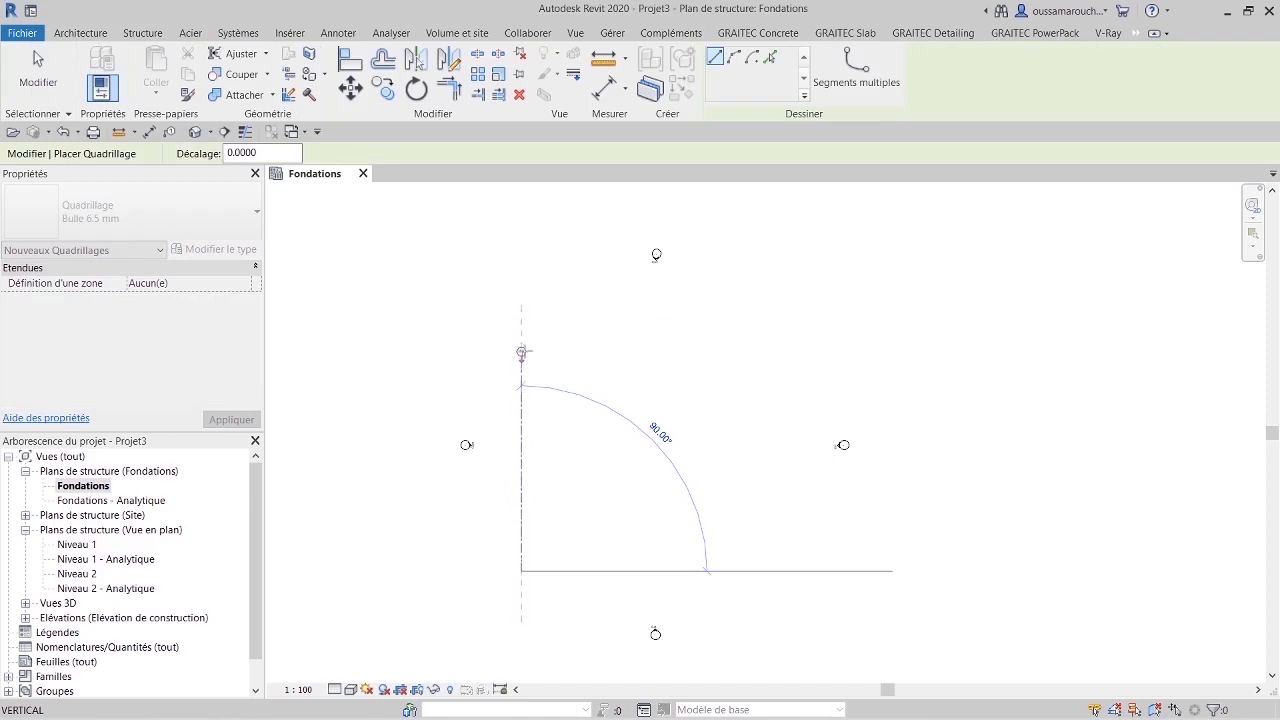
{"action": "left_click", "coordinate": [521, 330]}
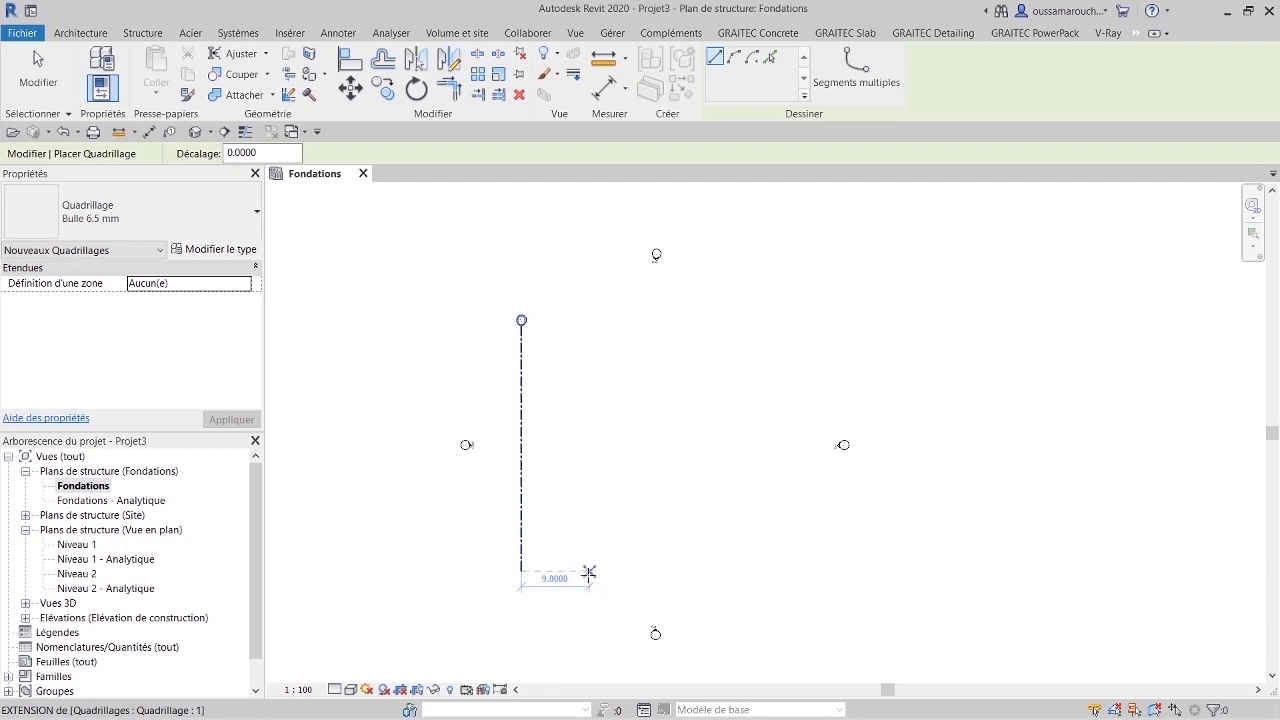
Step: Draw a second vertical grid line 4 to the east of grid line 1, extending above its upper end
{"action": "type", "text": "4"}
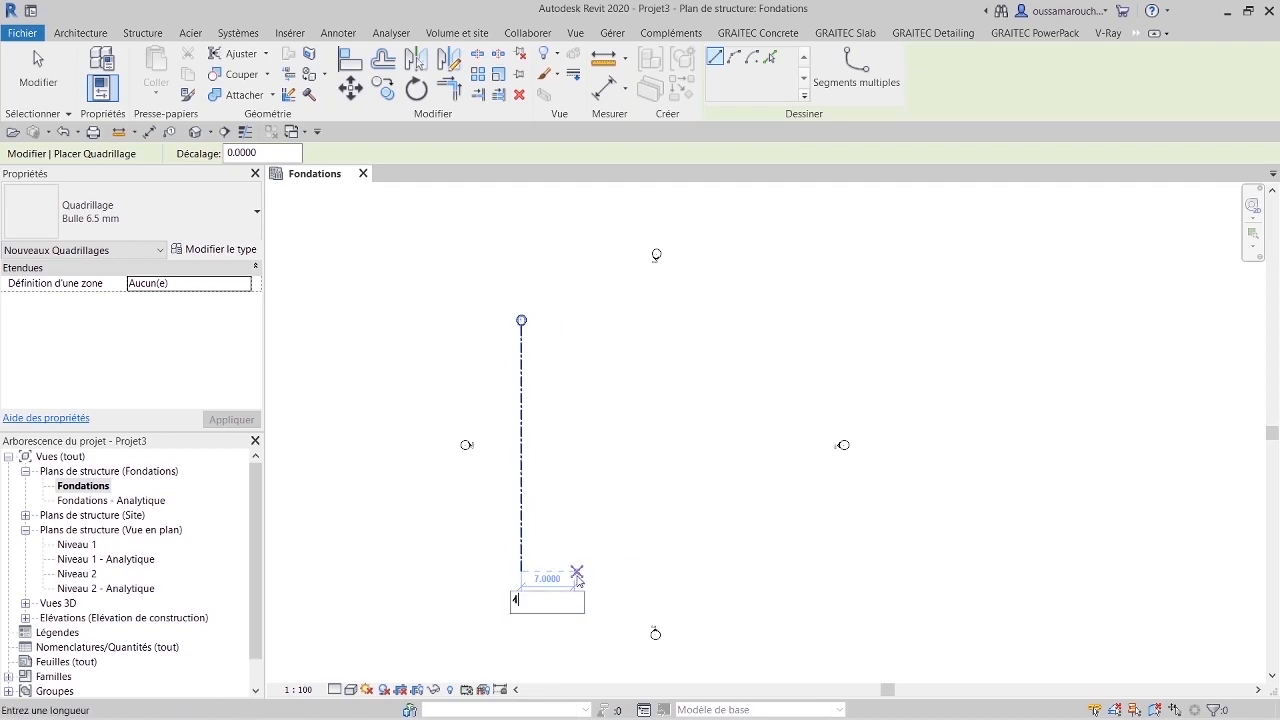
{"action": "key", "text": "Return"}
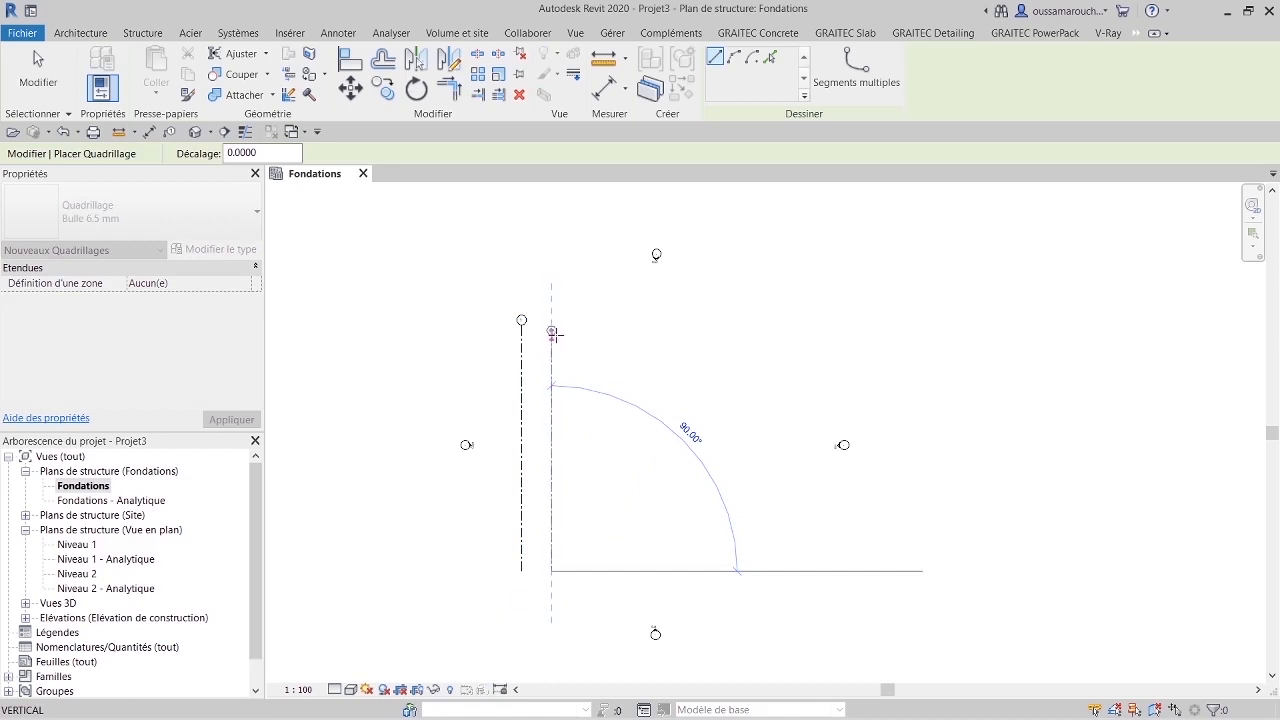
{"action": "scroll", "coordinate": [552, 332], "scroll_direction": "up", "scroll_amount": 3}
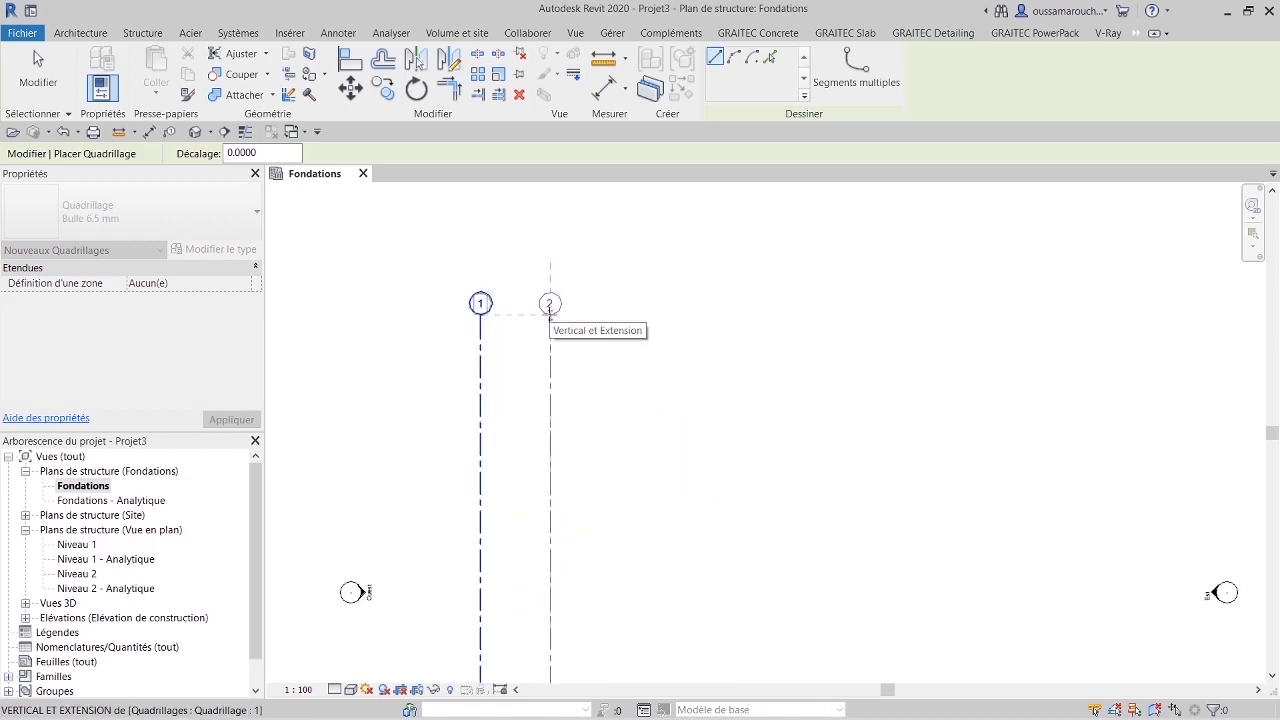
{"action": "left_click", "coordinate": [550, 232]}
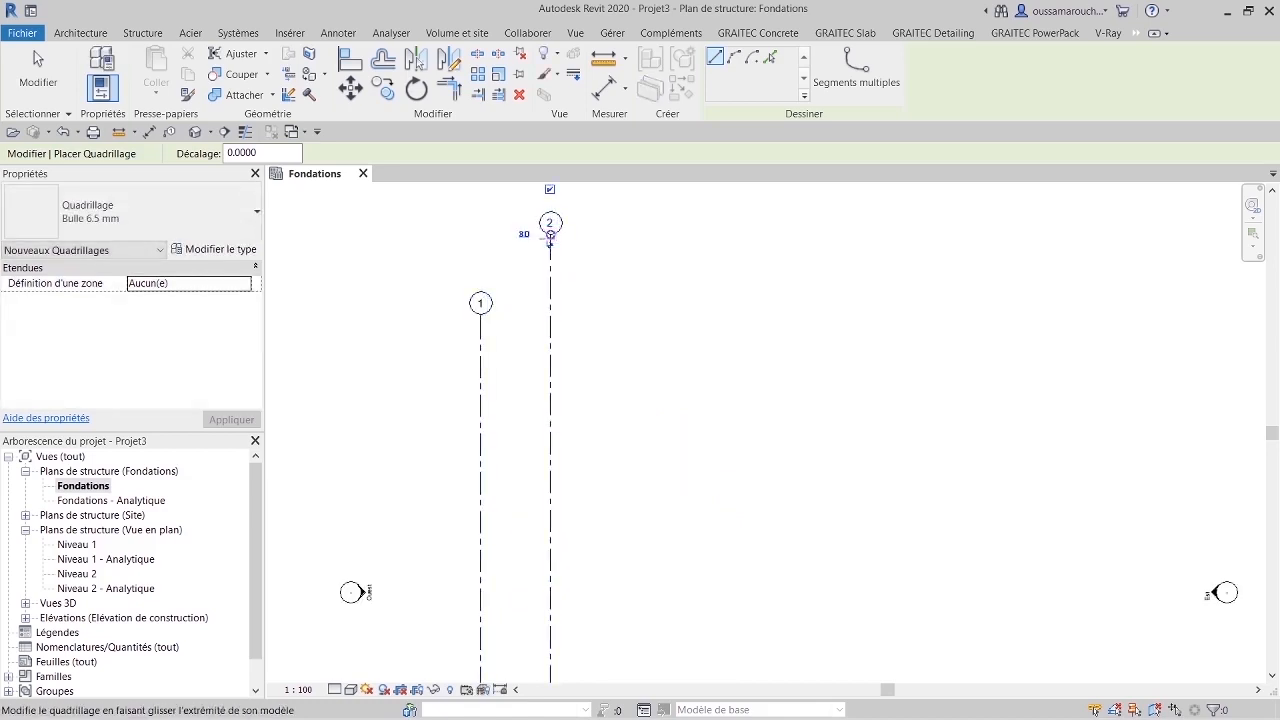
{"action": "key", "text": "Escape"}
{"action": "key", "text": "Escape"}
Step: Shorten grid line 2 so its upper end aligns with the head of grid line 1
{"action": "left_click", "coordinate": [549, 245]}
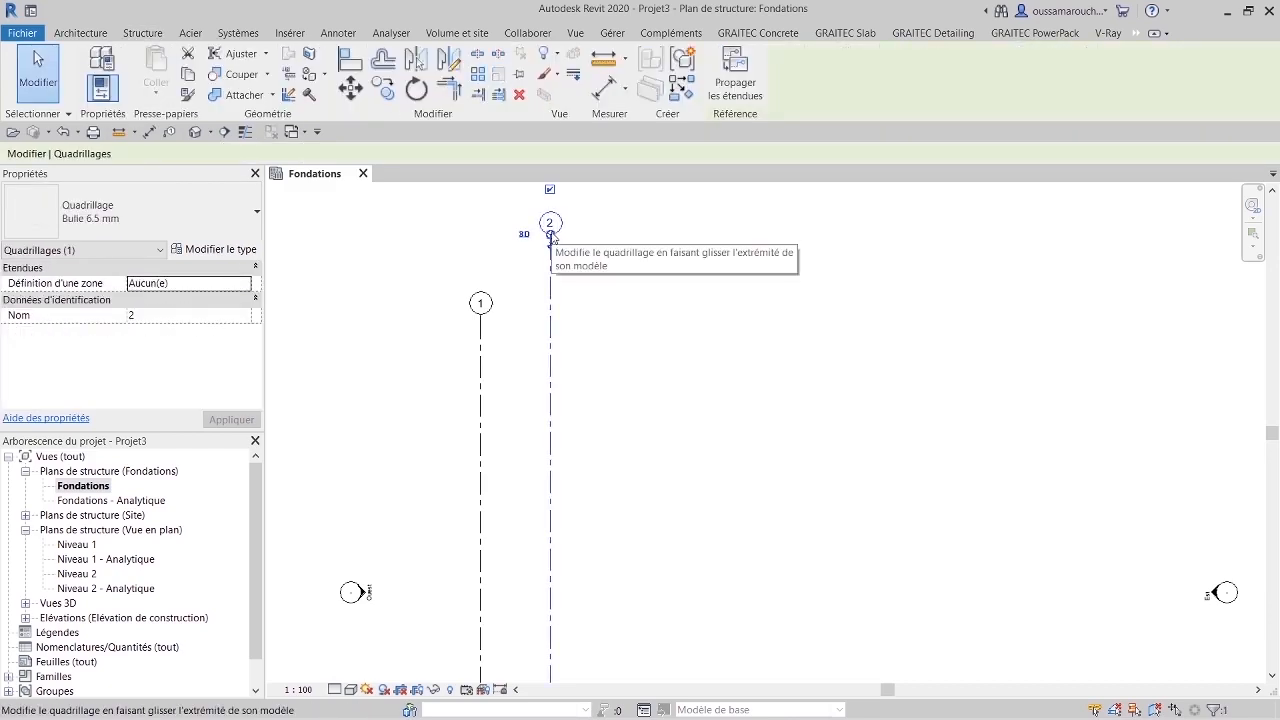
{"action": "left_click_drag", "start_coordinate": [550, 237], "coordinate": [550, 316]}
{"action": "left_click", "coordinate": [609, 328]}
{"action": "left_click", "coordinate": [550, 270]}
{"action": "left_click", "coordinate": [606, 388]}
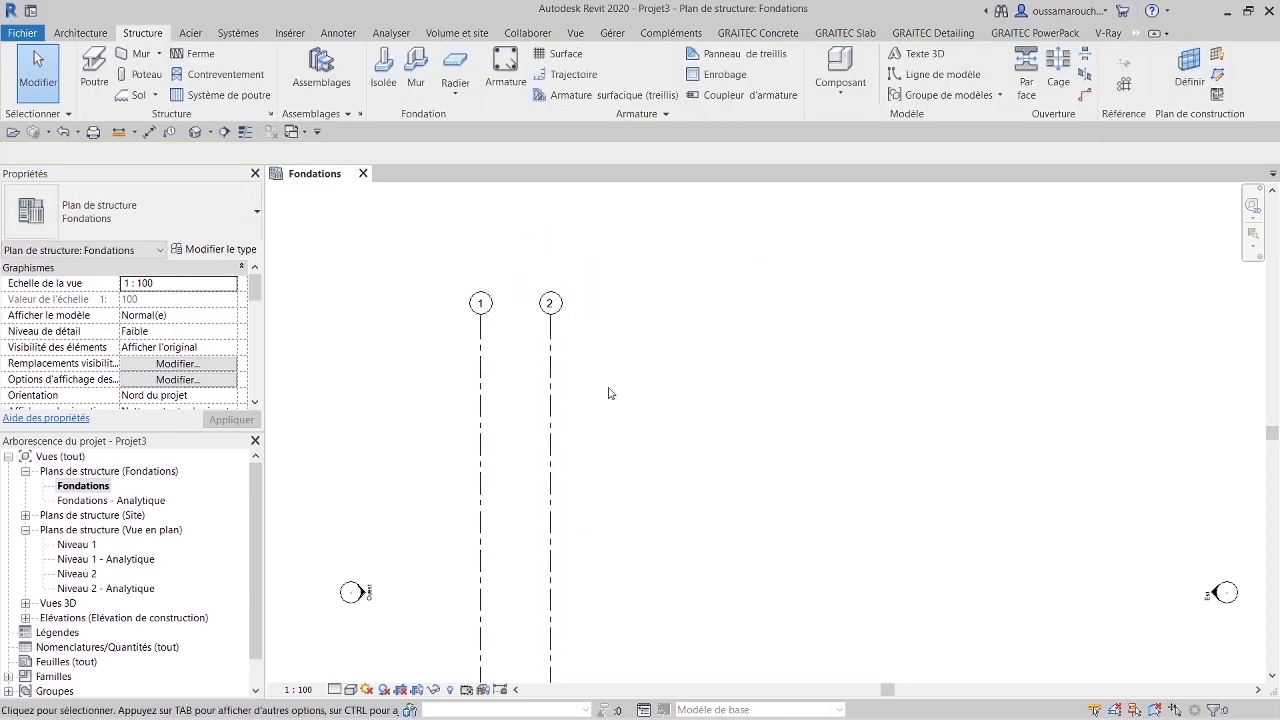
Step: Lower the locked upper ends of grid lines 1 and 2 together slightly
{"action": "left_click", "coordinate": [551, 322]}
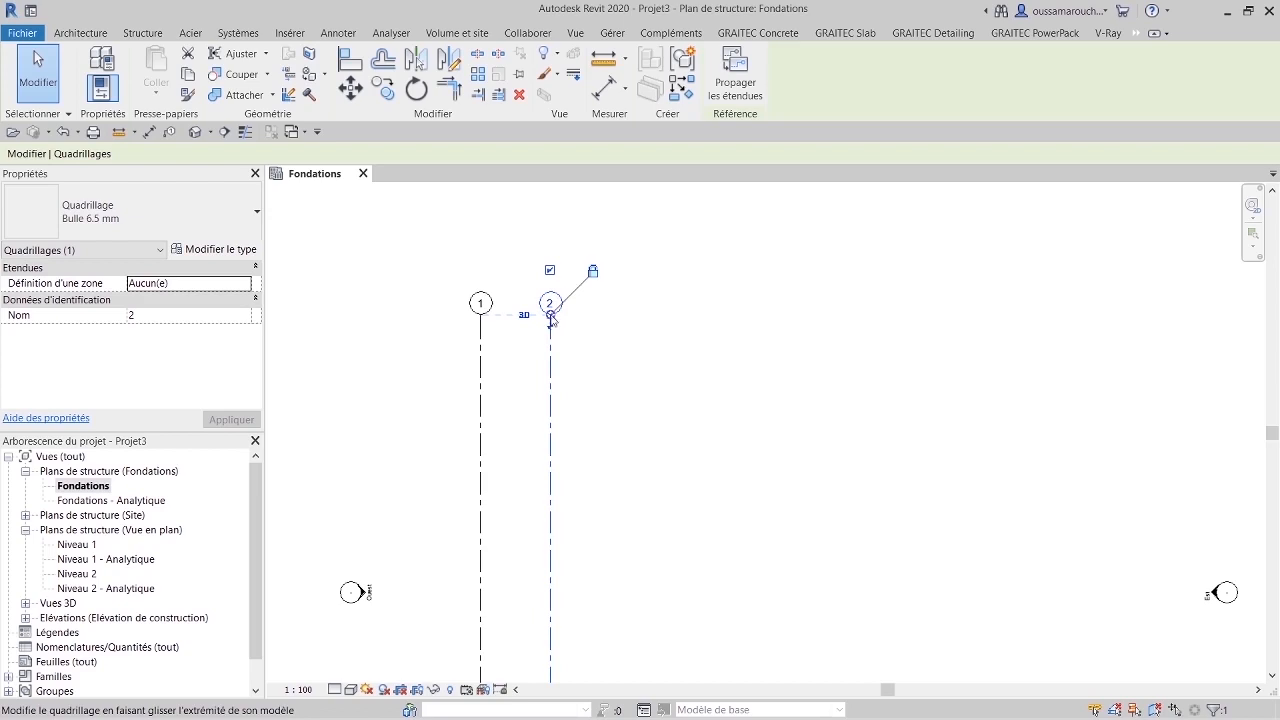
{"action": "left_click_drag", "start_coordinate": [551, 318], "coordinate": [550, 353]}
{"action": "left_click", "coordinate": [631, 432]}
{"action": "scroll", "coordinate": [643, 444], "scroll_direction": "down", "scroll_amount": 2}
{"action": "middle_click_drag", "start_coordinate": [677, 506], "coordinate": [607, 355]}
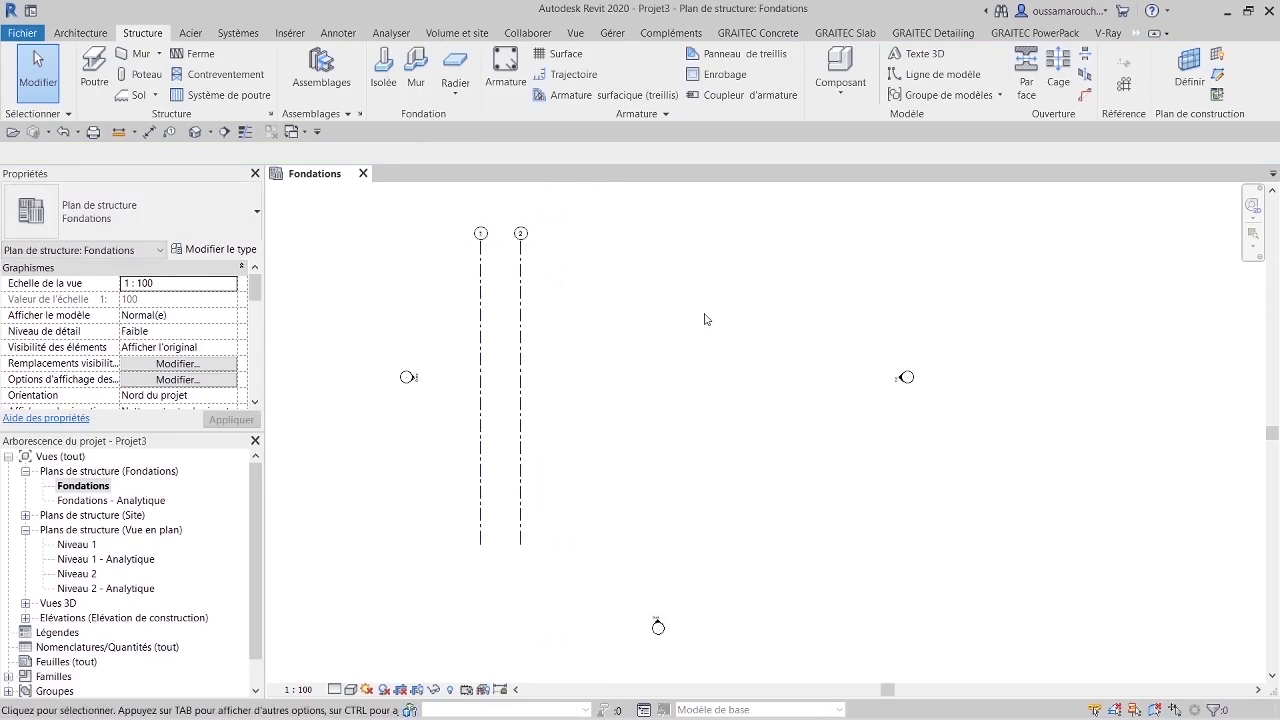
Step: Create grid lines 3 and 4 by picking grid lines 2 and 3 with an eastward offset of 4
{"action": "left_click", "coordinate": [1124, 86]}
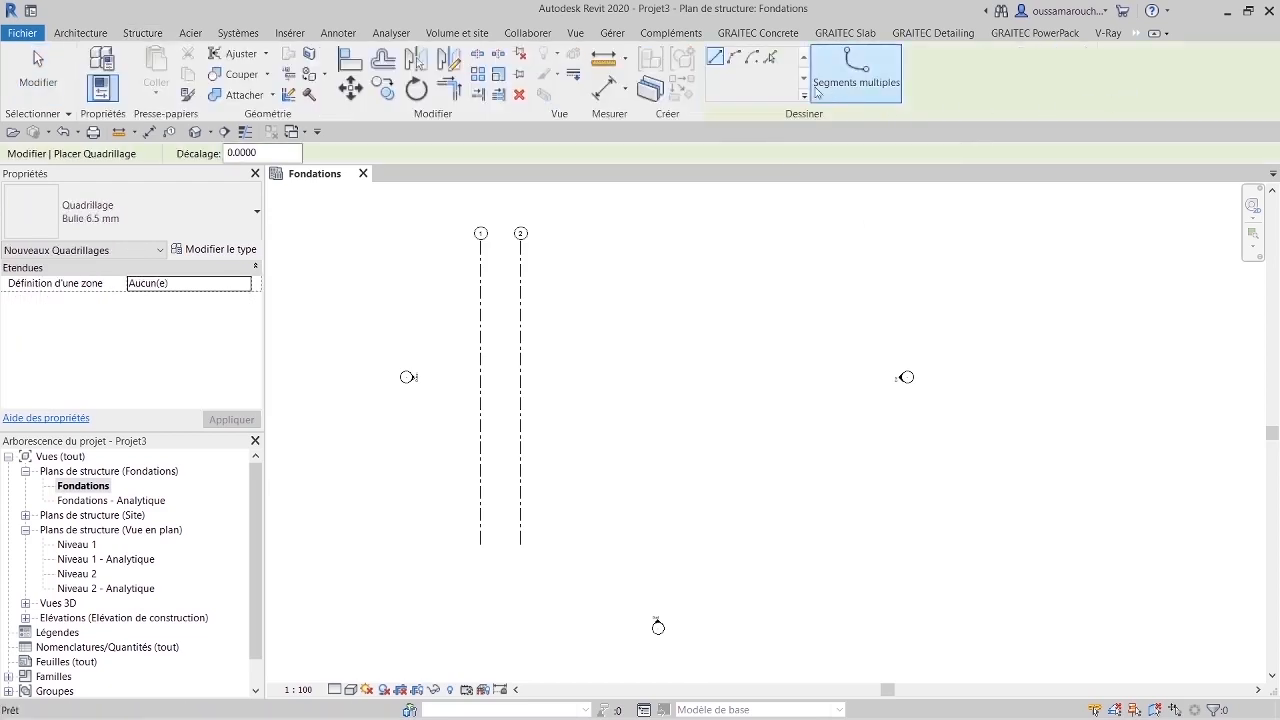
{"action": "left_click", "coordinate": [770, 57]}
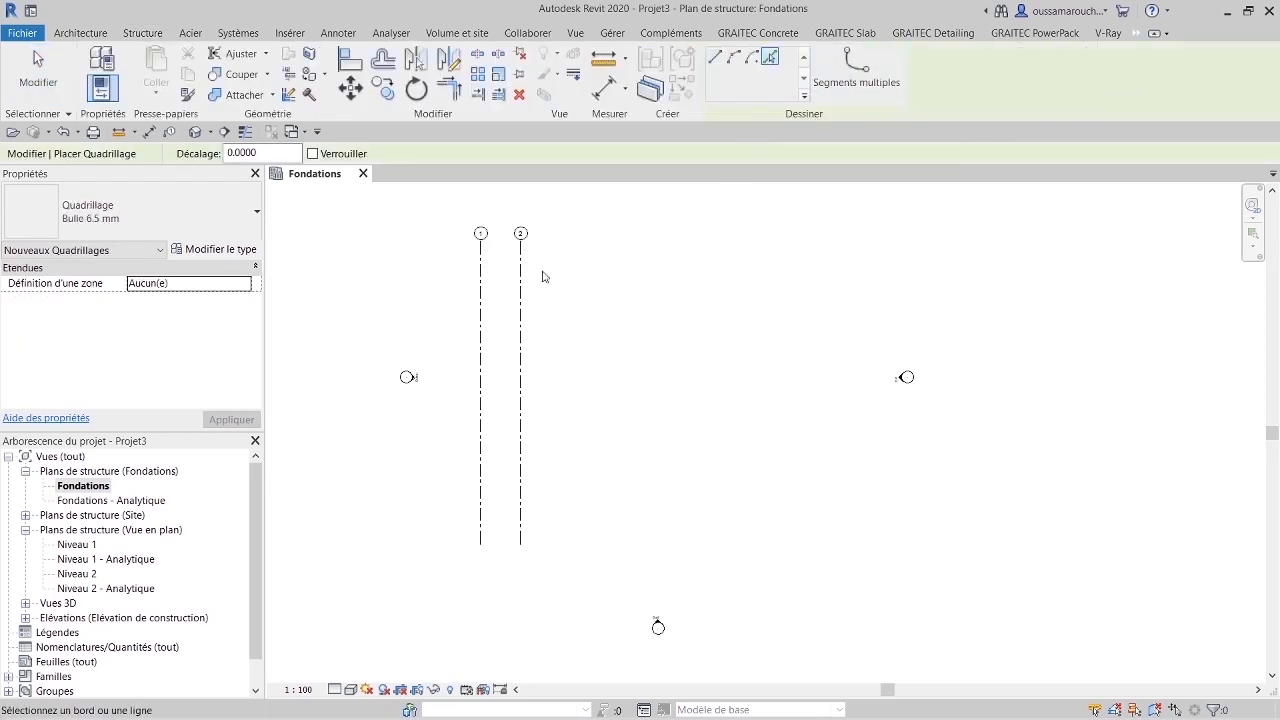
{"action": "left_click_drag", "start_coordinate": [265, 155], "coordinate": [209, 160]}
{"action": "type", "text": "4"}
{"action": "key", "text": "Return"}
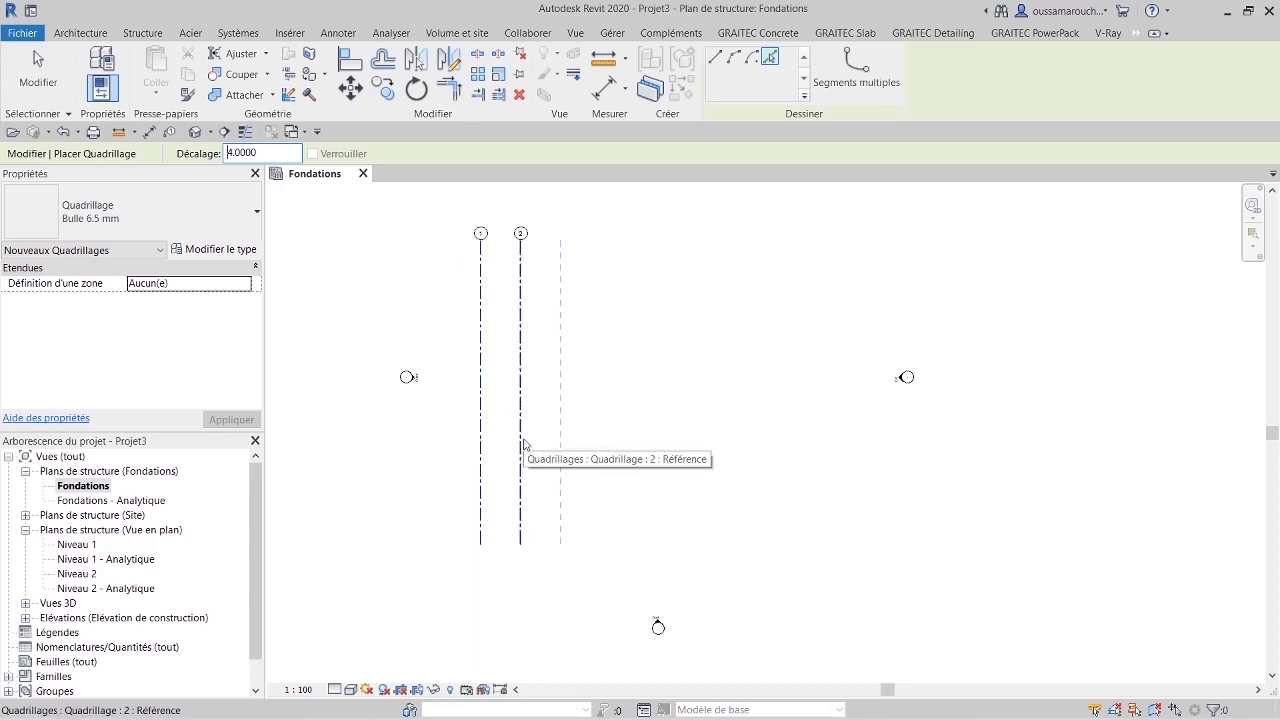
{"action": "left_click", "coordinate": [522, 443]}
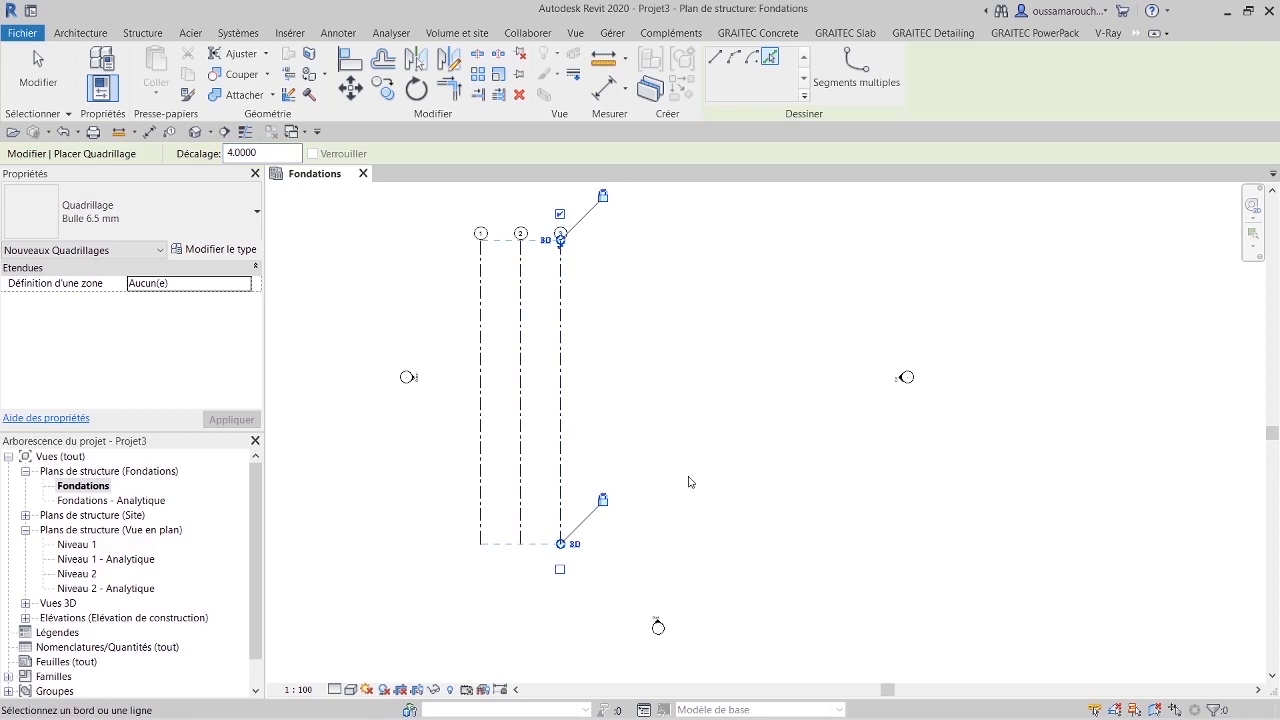
{"action": "left_click", "coordinate": [775, 456]}
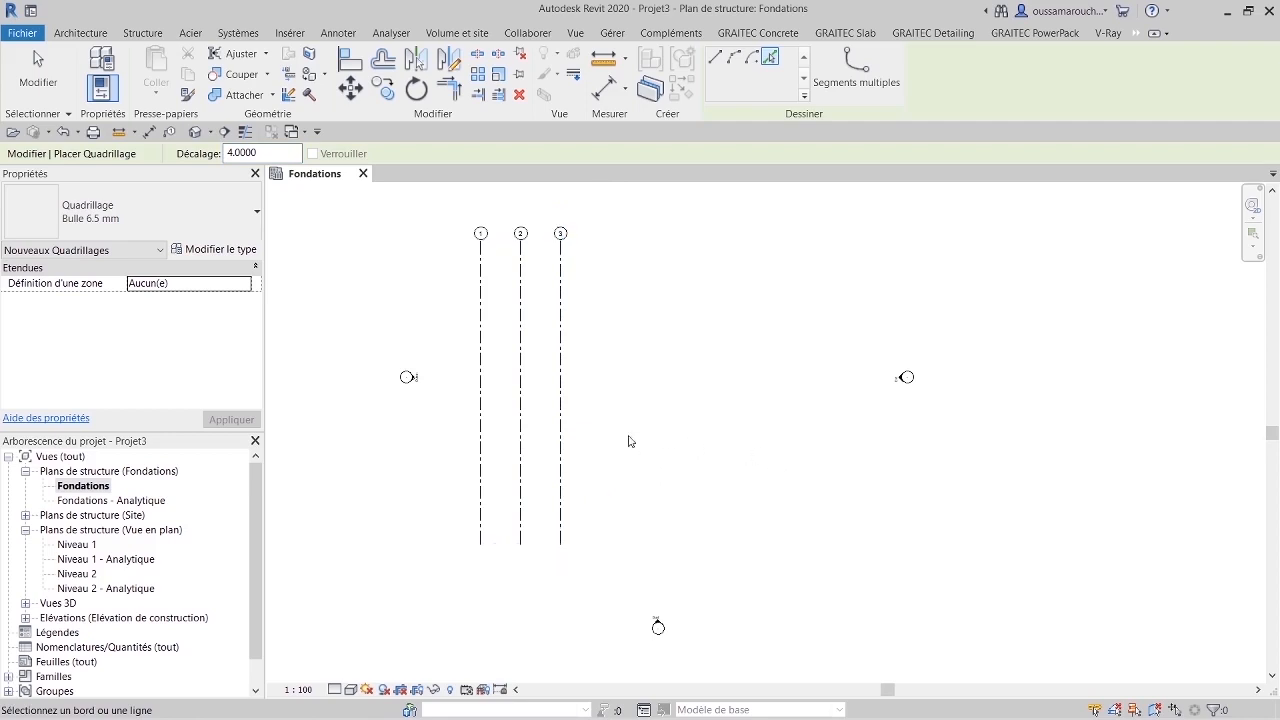
{"action": "left_click", "coordinate": [561, 436]}
{"action": "key", "text": "Escape"}
{"action": "key", "text": "Escape"}
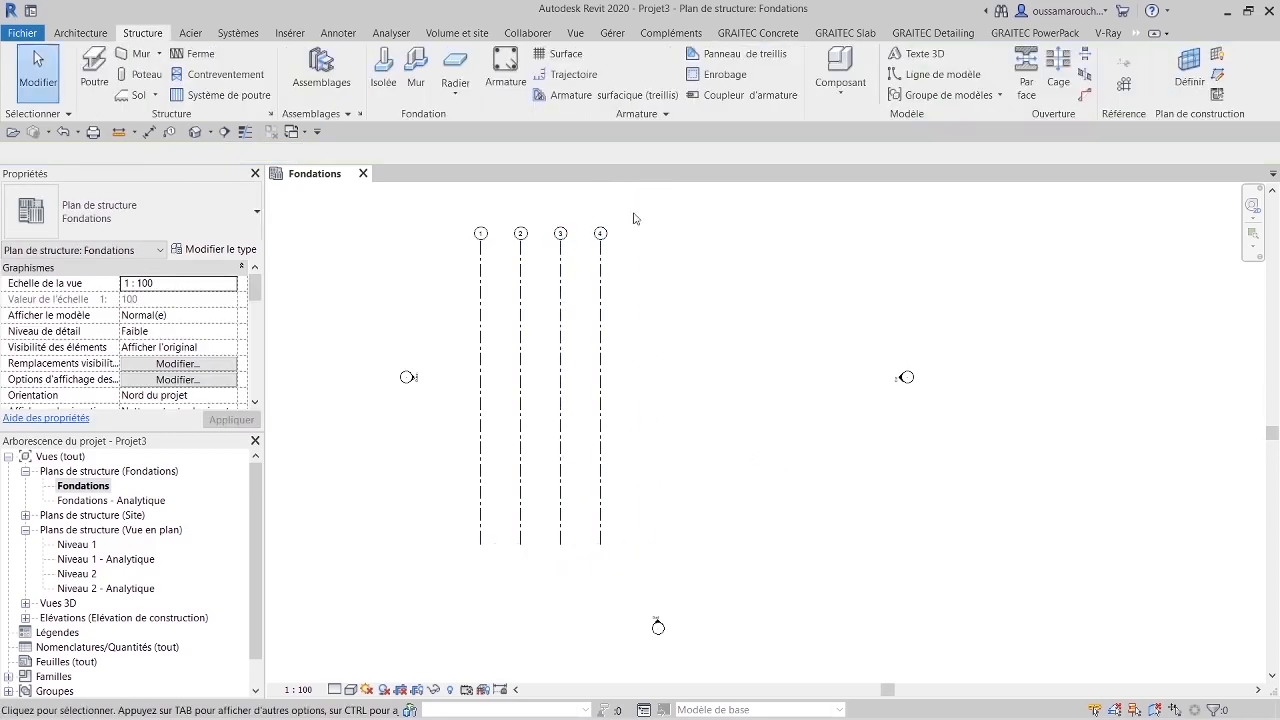
Step: Show the grid bubbles at the lower ends of all four vertical grid lines
{"action": "left_click", "coordinate": [601, 366]}
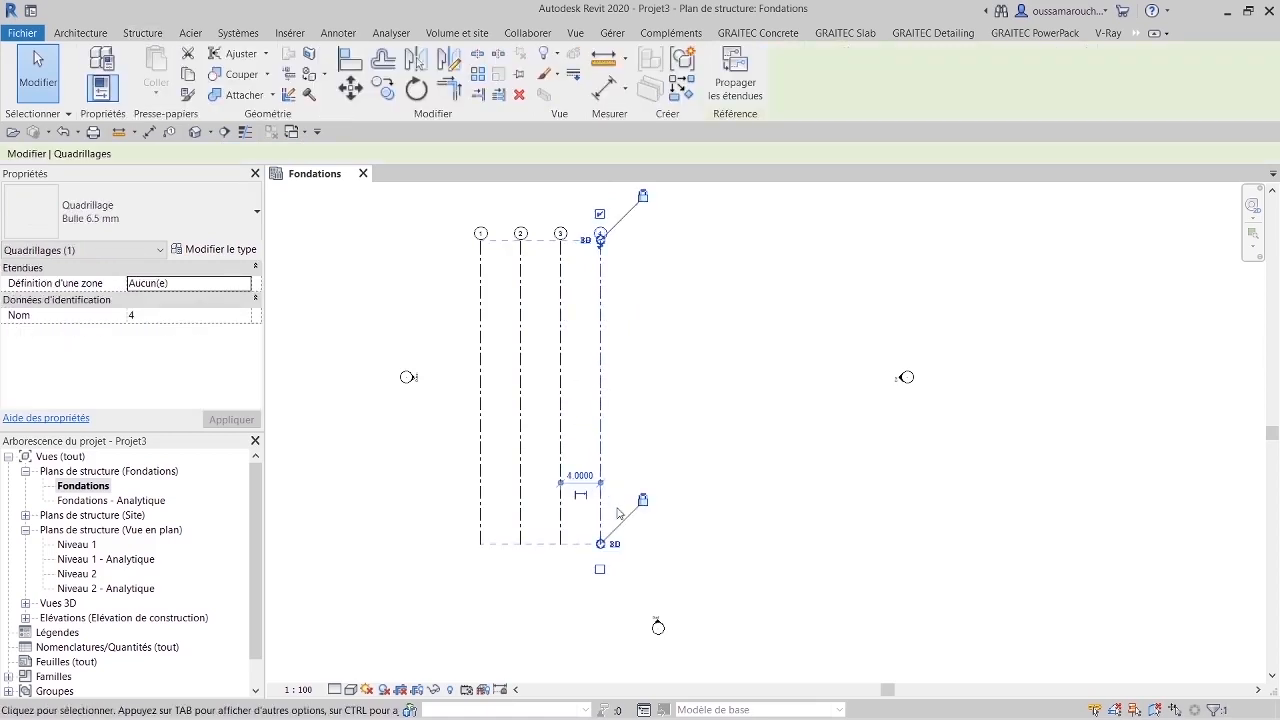
{"action": "left_click", "coordinate": [600, 571]}
{"action": "left_click", "coordinate": [560, 572]}
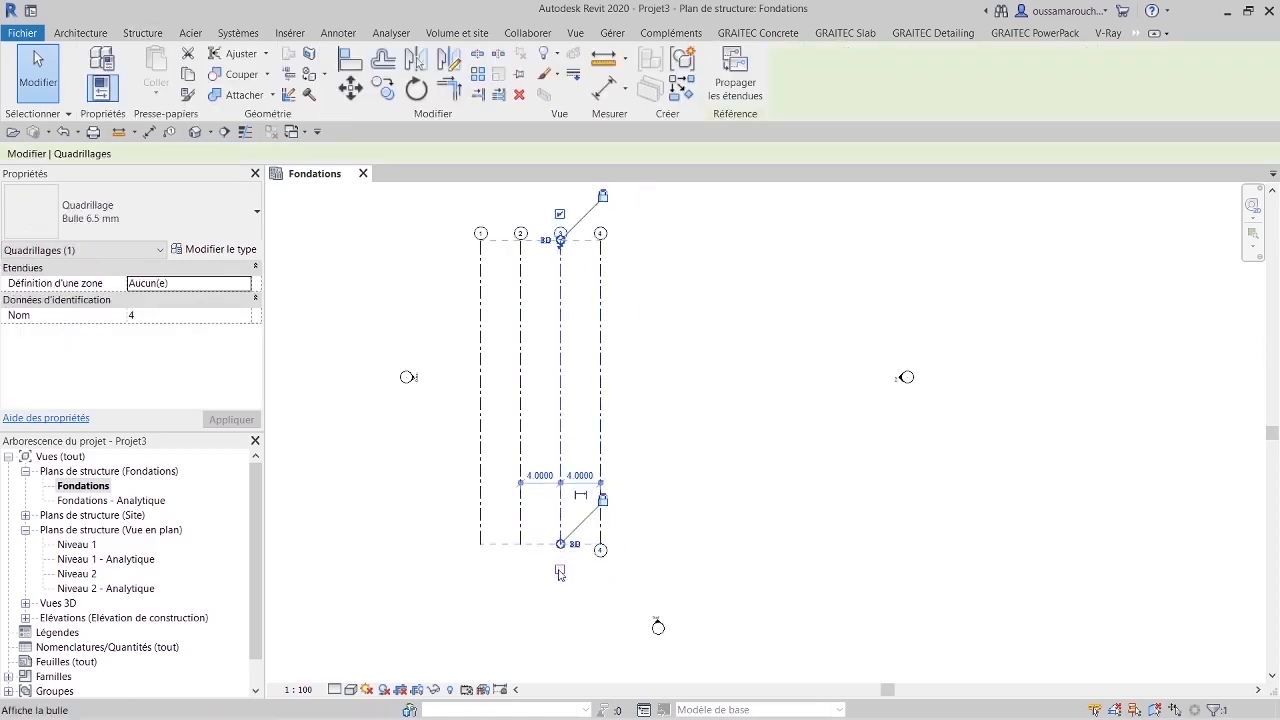
{"action": "left_click", "coordinate": [560, 572]}
{"action": "left_click", "coordinate": [521, 522]}
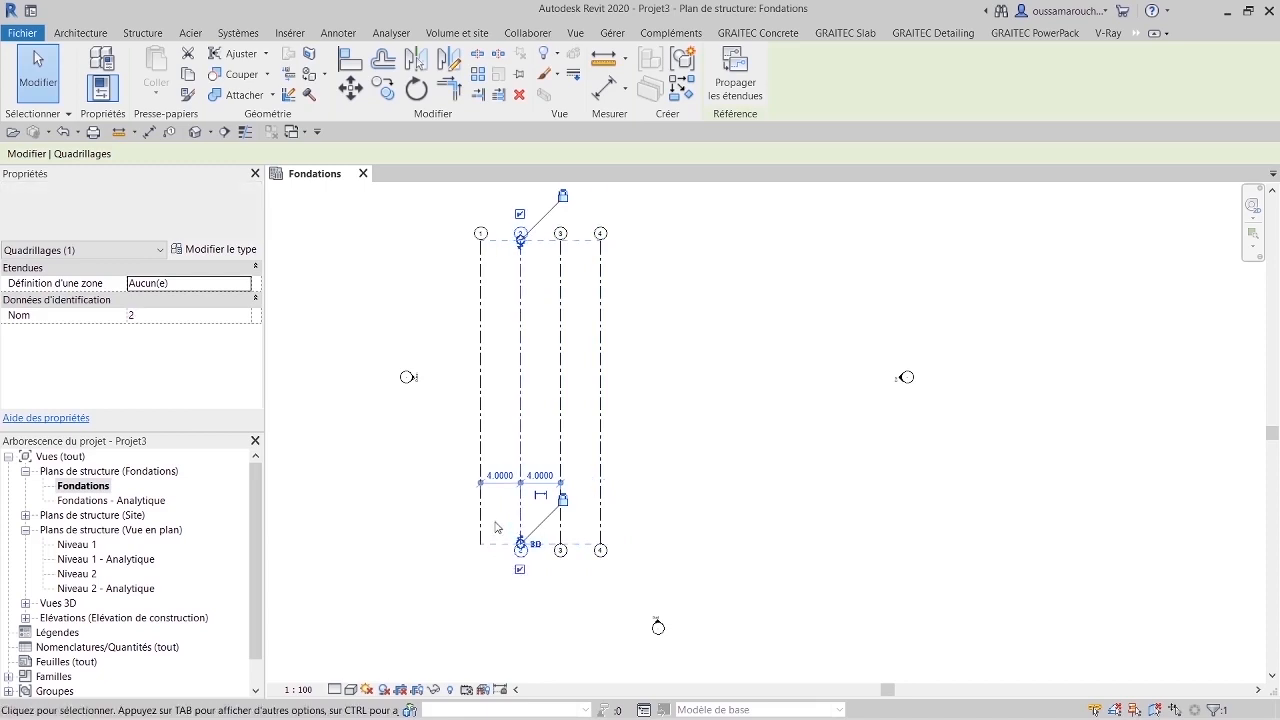
{"action": "left_click", "coordinate": [481, 527]}
{"action": "left_click", "coordinate": [480, 569]}
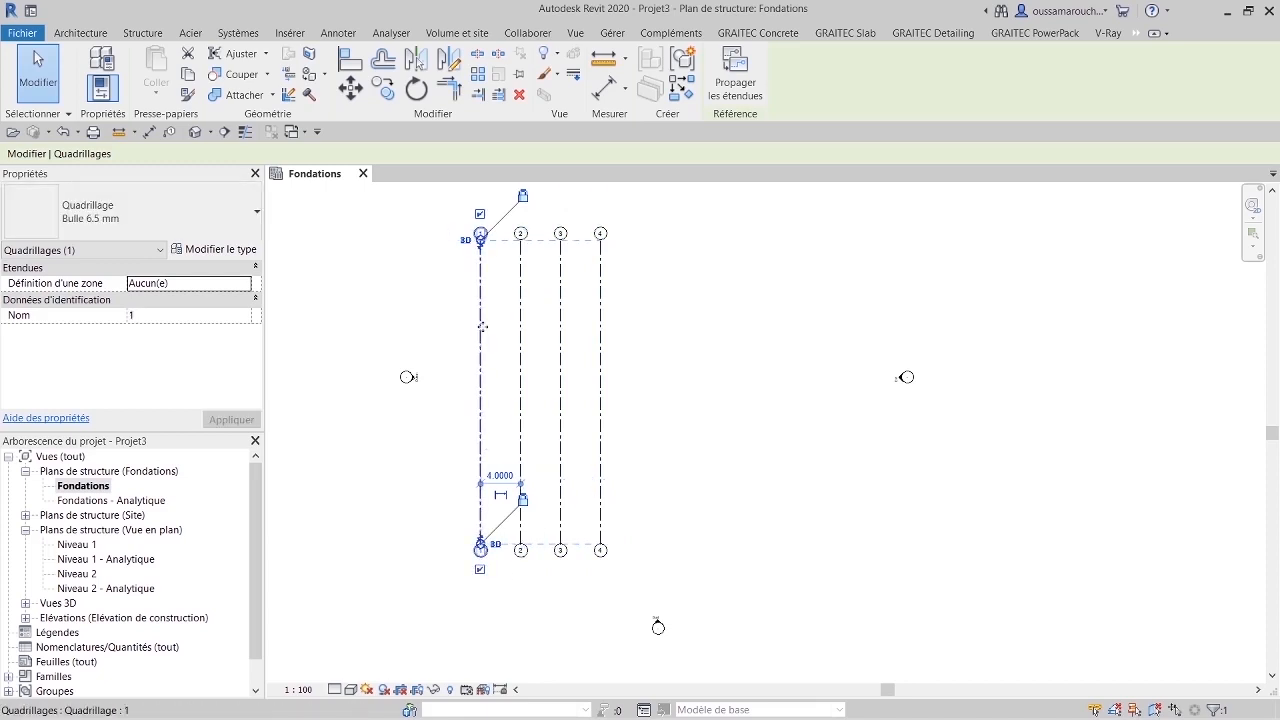
{"action": "left_click", "coordinate": [749, 317]}
Step: Hide the bubble at the upper end of grid line 1 and show it again
{"action": "left_click", "coordinate": [480, 250]}
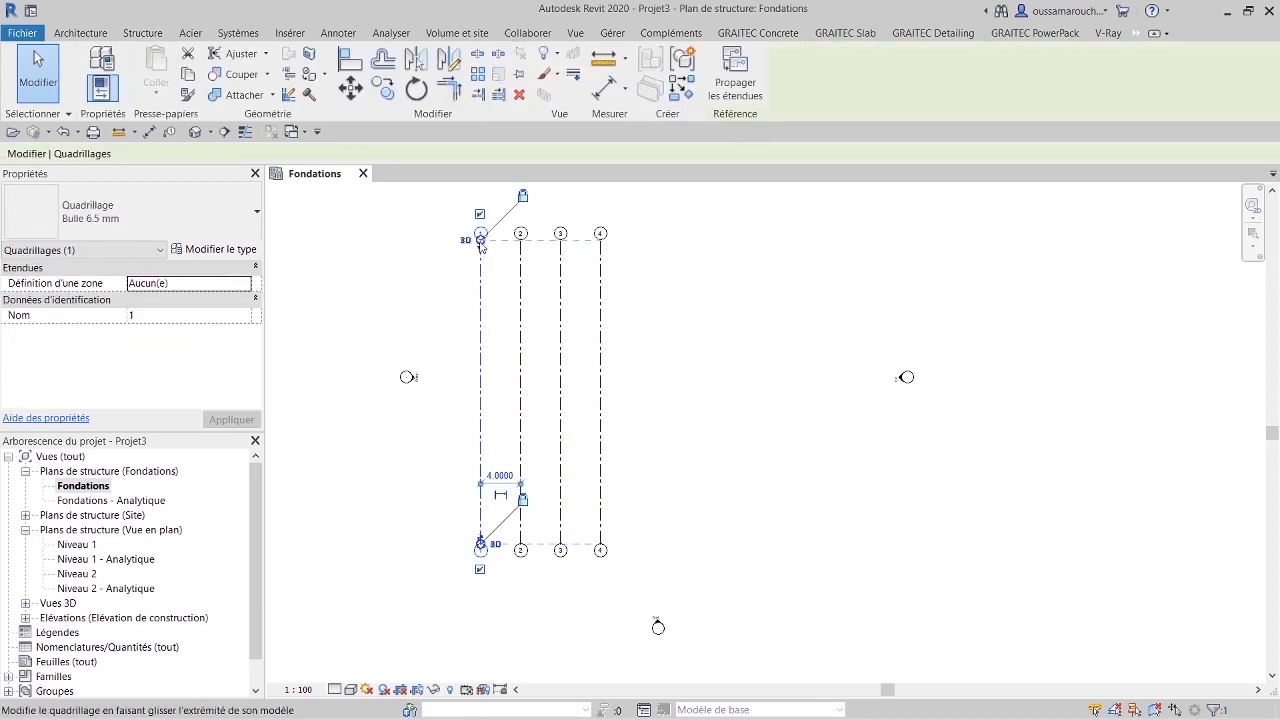
{"action": "scroll", "coordinate": [482, 232], "scroll_direction": "up", "scroll_amount": 2}
{"action": "left_click", "coordinate": [480, 213]}
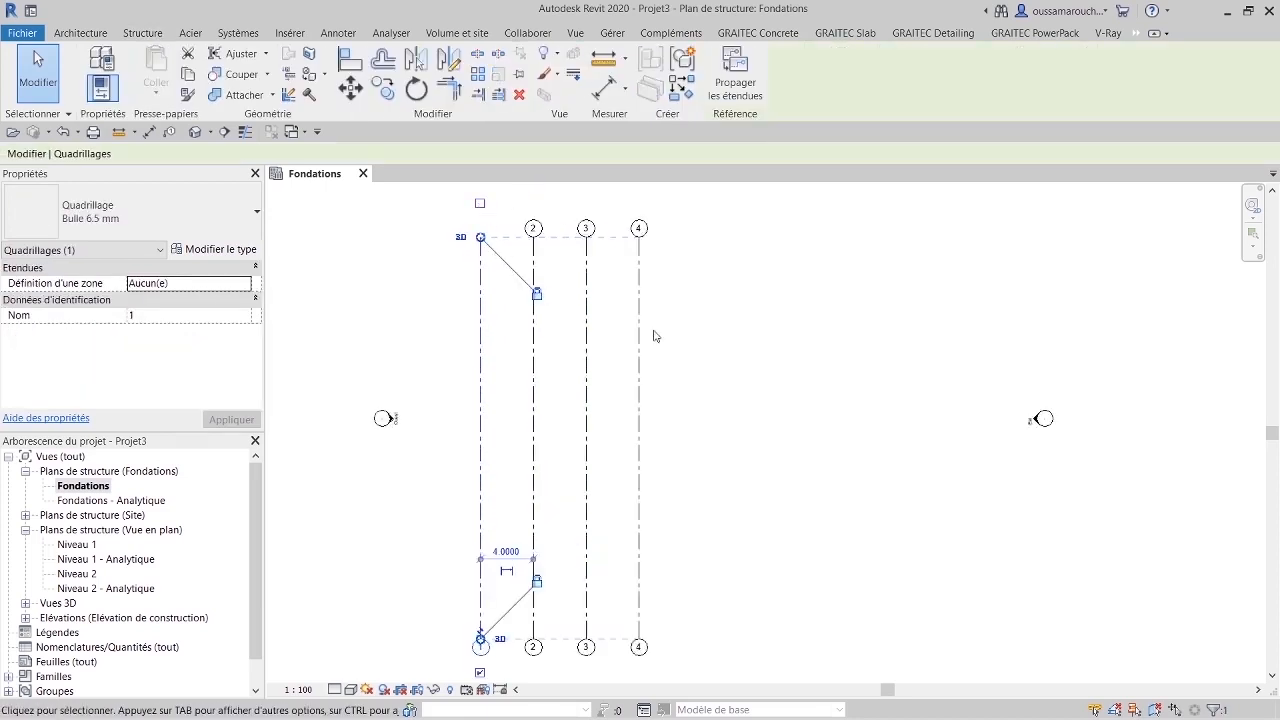
{"action": "scroll", "coordinate": [740, 405], "scroll_direction": "down", "scroll_amount": 3}
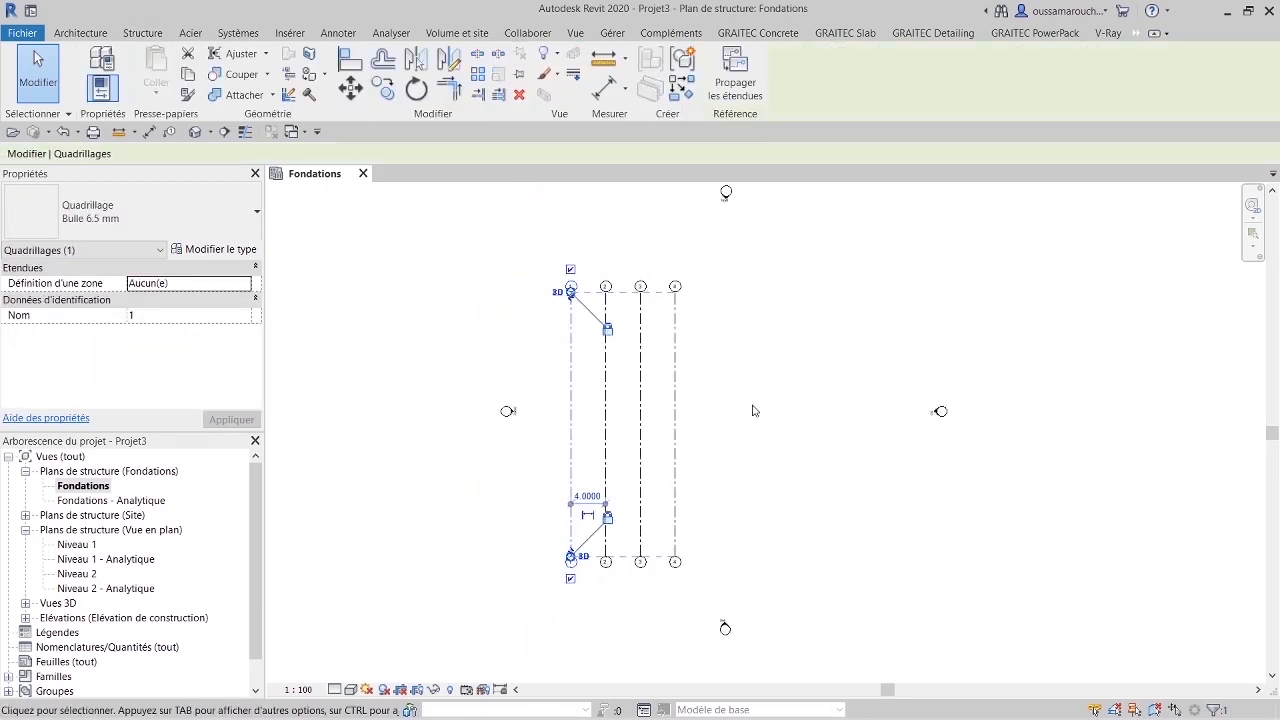
Step: Draw a horizontal grid line from west to east across the four vertical grid lines, just above their lower bubbles
{"action": "key", "text": "g"}
{"action": "key", "text": "r"}
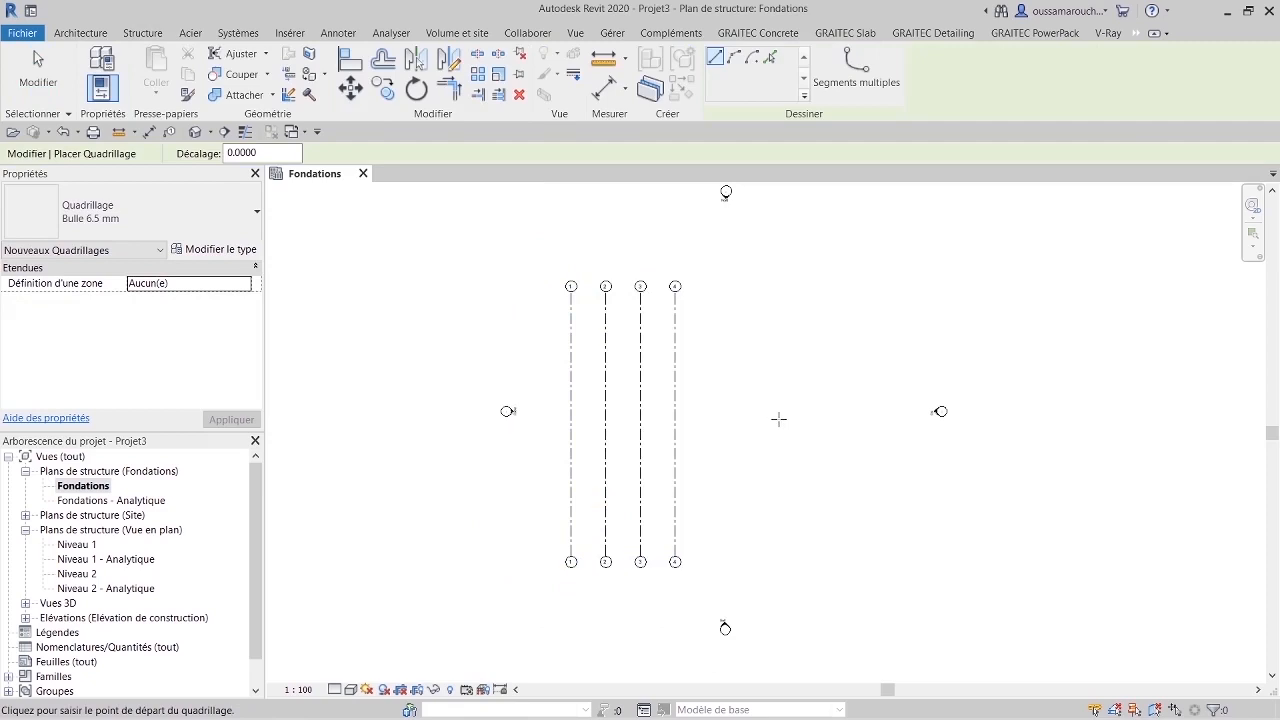
{"action": "left_click", "coordinate": [531, 539]}
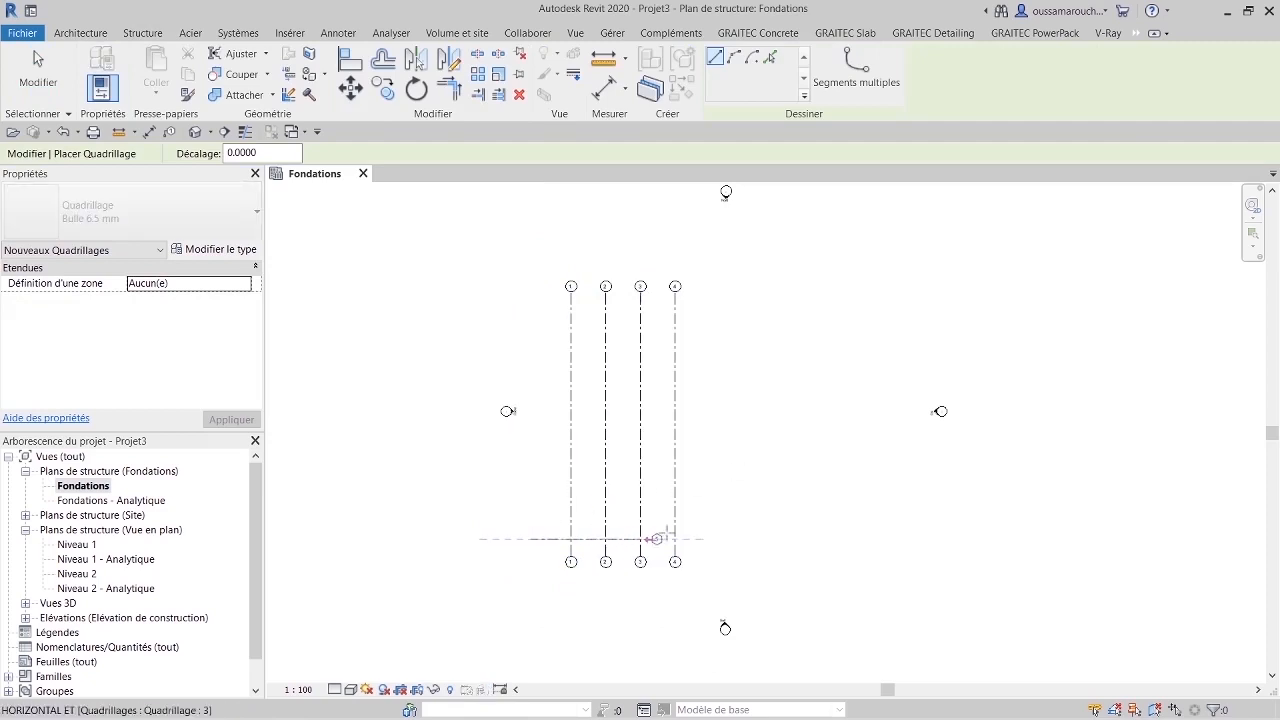
{"action": "left_click", "coordinate": [745, 539]}
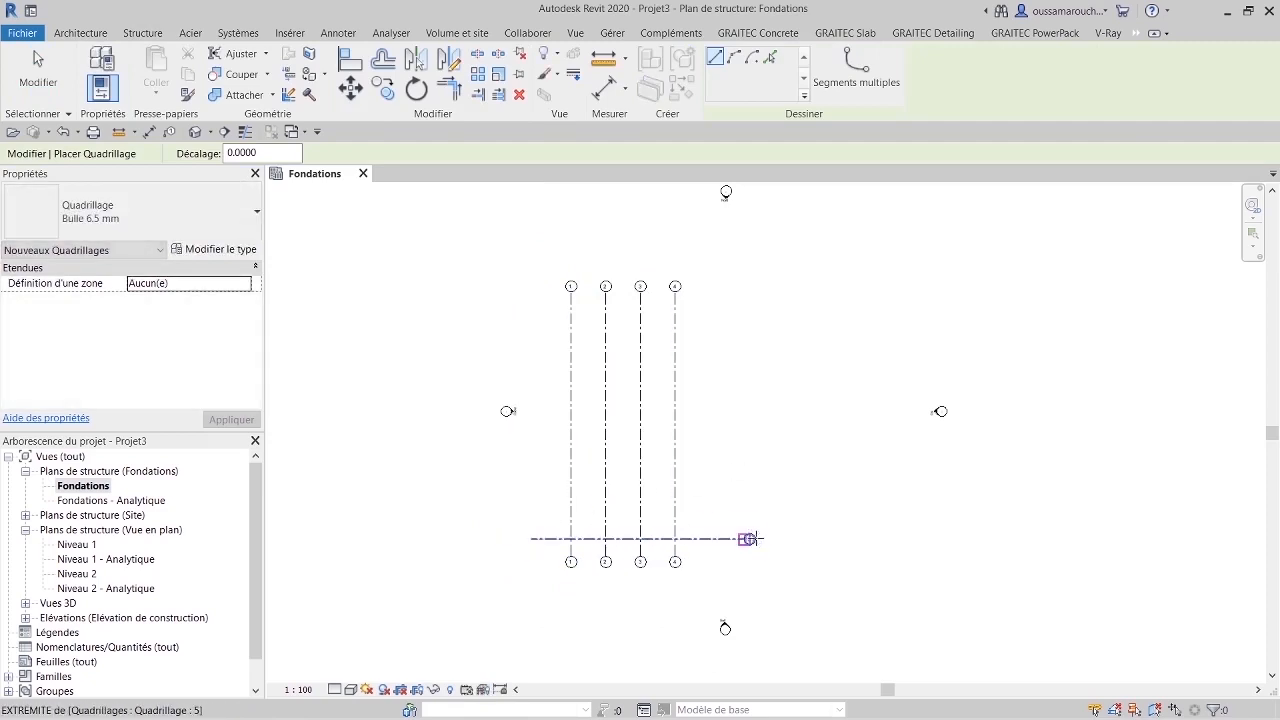
Step: Rename the new horizontal grid line as A
{"action": "scroll", "coordinate": [758, 555], "scroll_direction": "up", "scroll_amount": 2}
{"action": "scroll", "coordinate": [759, 560], "scroll_direction": "up", "scroll_amount": 2}
{"action": "key", "text": "Escape"}
{"action": "left_click", "coordinate": [741, 519]}
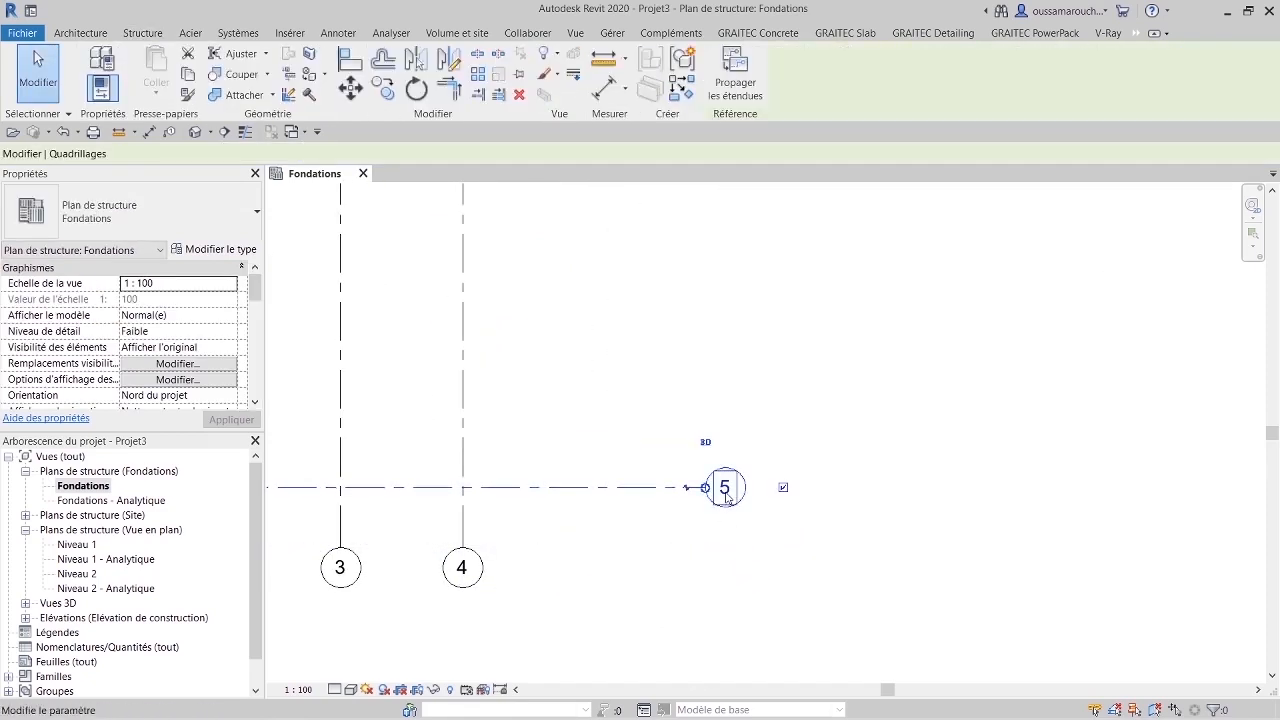
{"action": "left_click", "coordinate": [741, 520]}
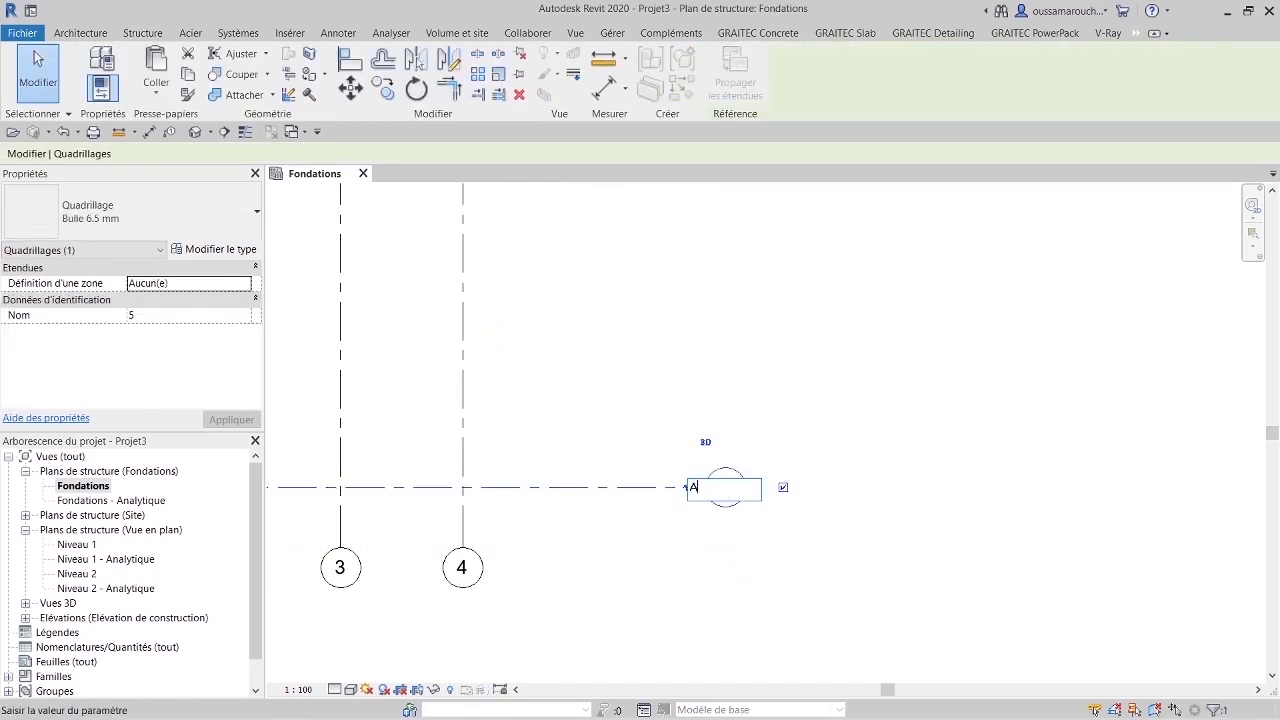
{"action": "key", "text": "Return"}
{"action": "scroll", "coordinate": [550, 566], "scroll_direction": "down", "scroll_amount": 2}
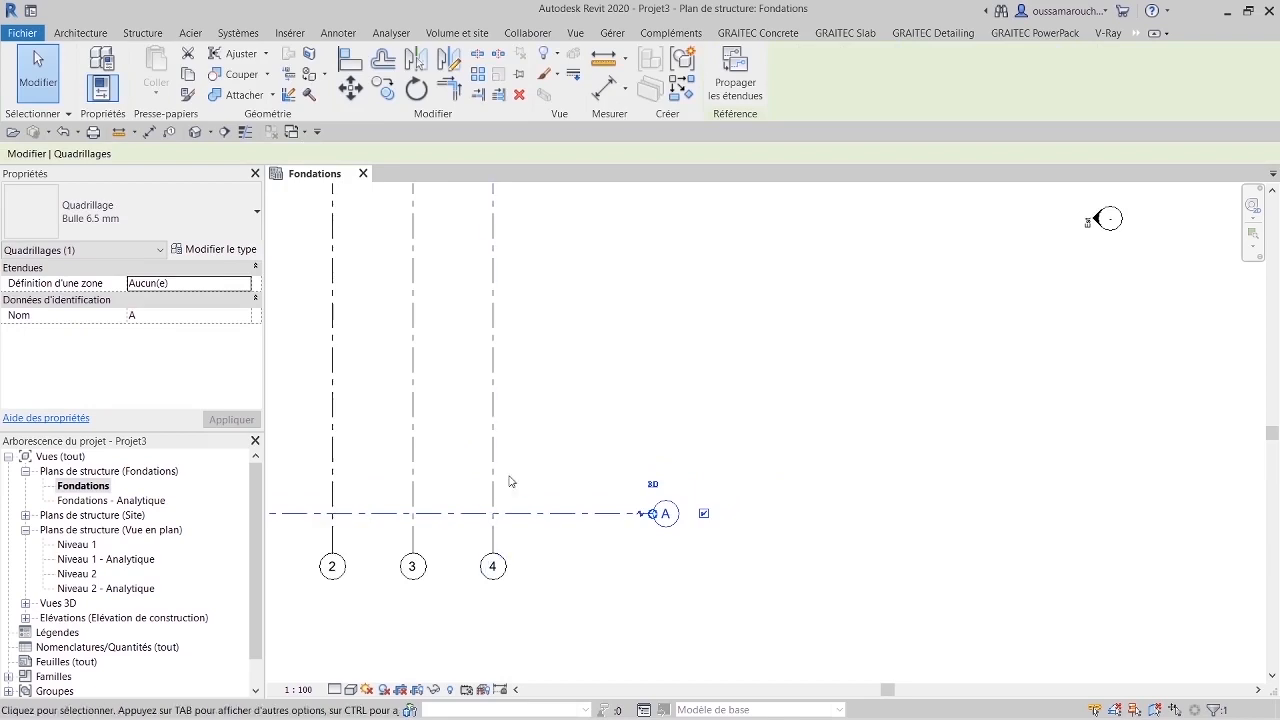
{"action": "scroll", "coordinate": [509, 481], "scroll_direction": "down", "scroll_amount": 2}
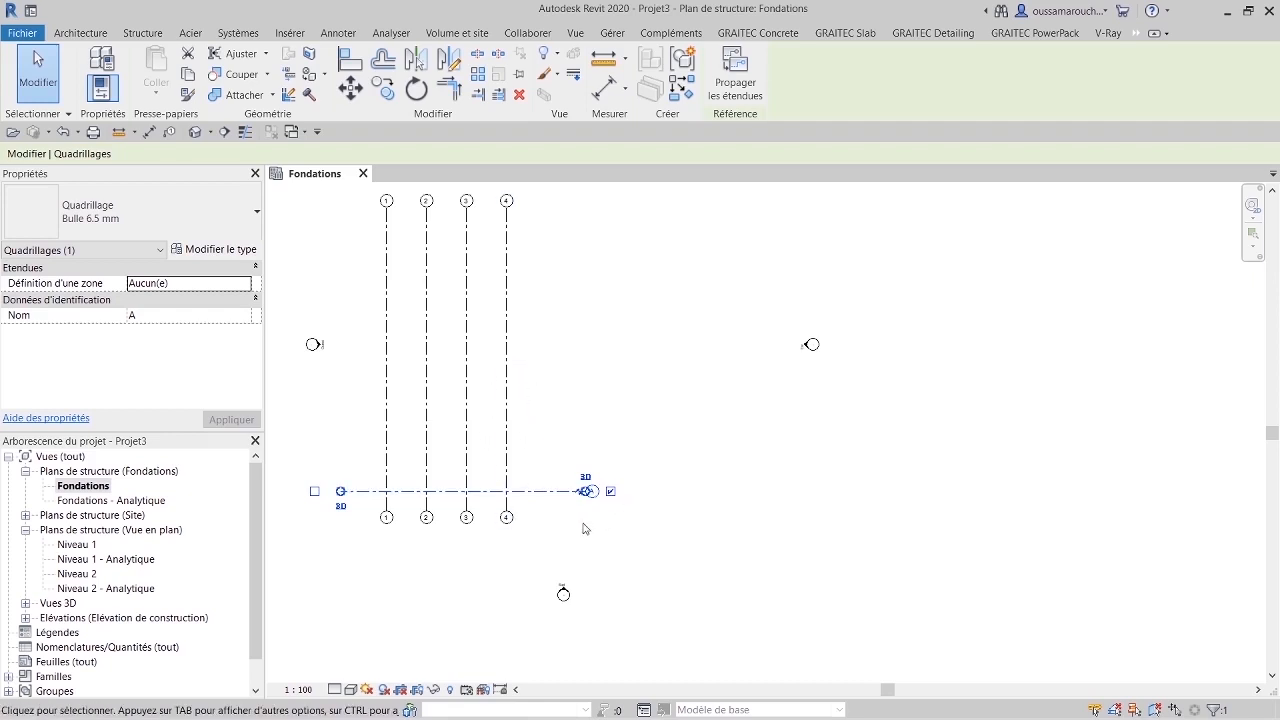
{"action": "scroll", "coordinate": [585, 528], "scroll_direction": "up", "scroll_amount": 2}
{"action": "key", "text": "Escape"}
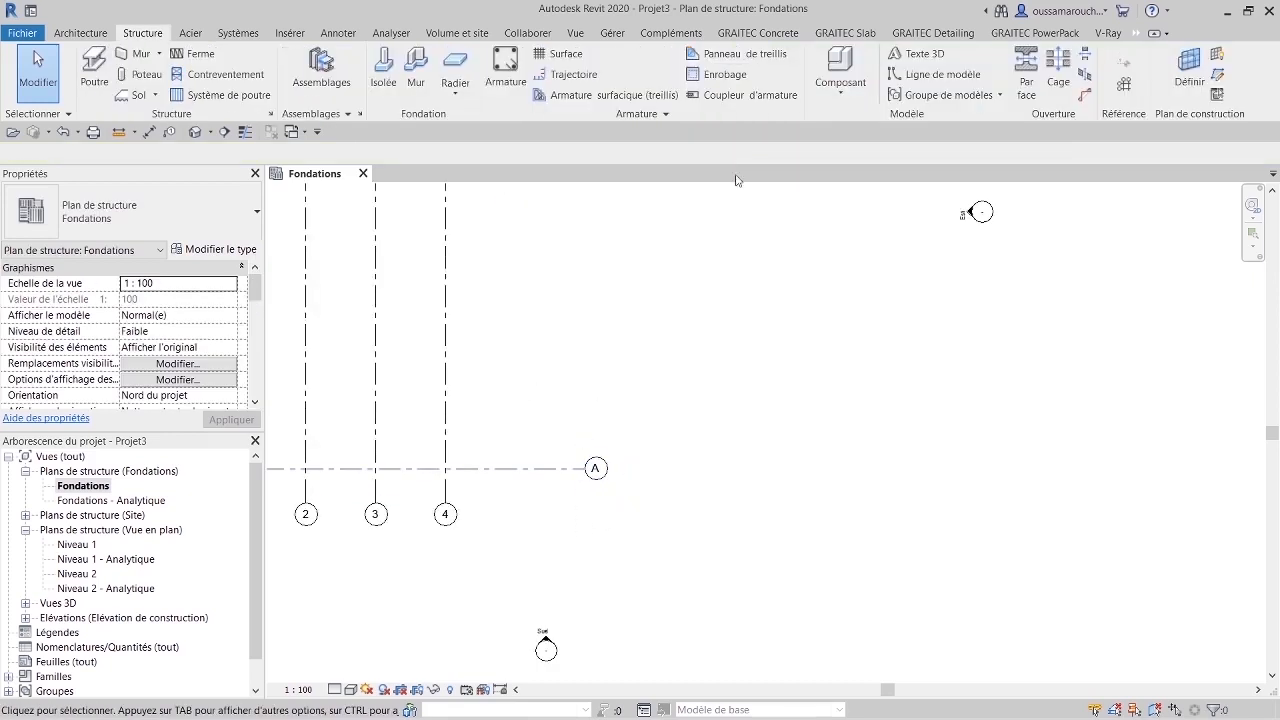
Step: Create grid lines B, C and D by picking A, B and C in turn with a northward offset of 4
{"action": "left_click", "coordinate": [1140, 82]}
{"action": "left_click", "coordinate": [770, 56]}
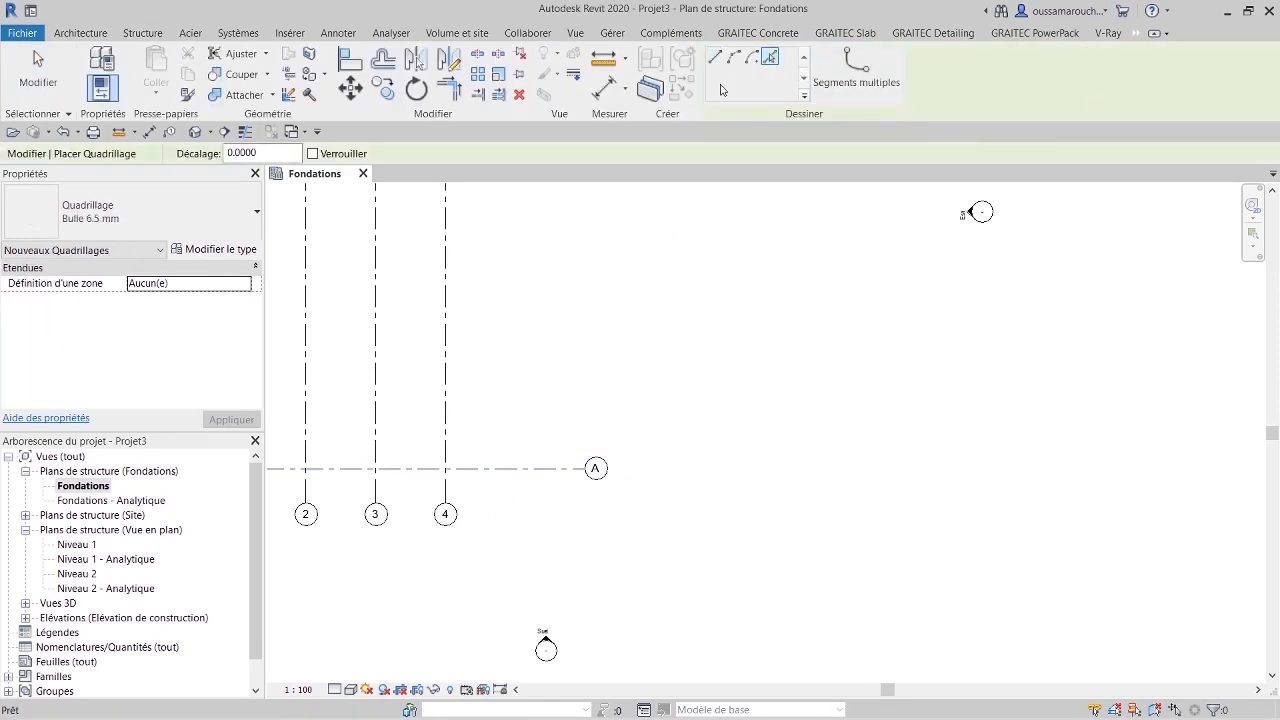
{"action": "double_click", "coordinate": [247, 152]}
{"action": "type", "text": "4"}
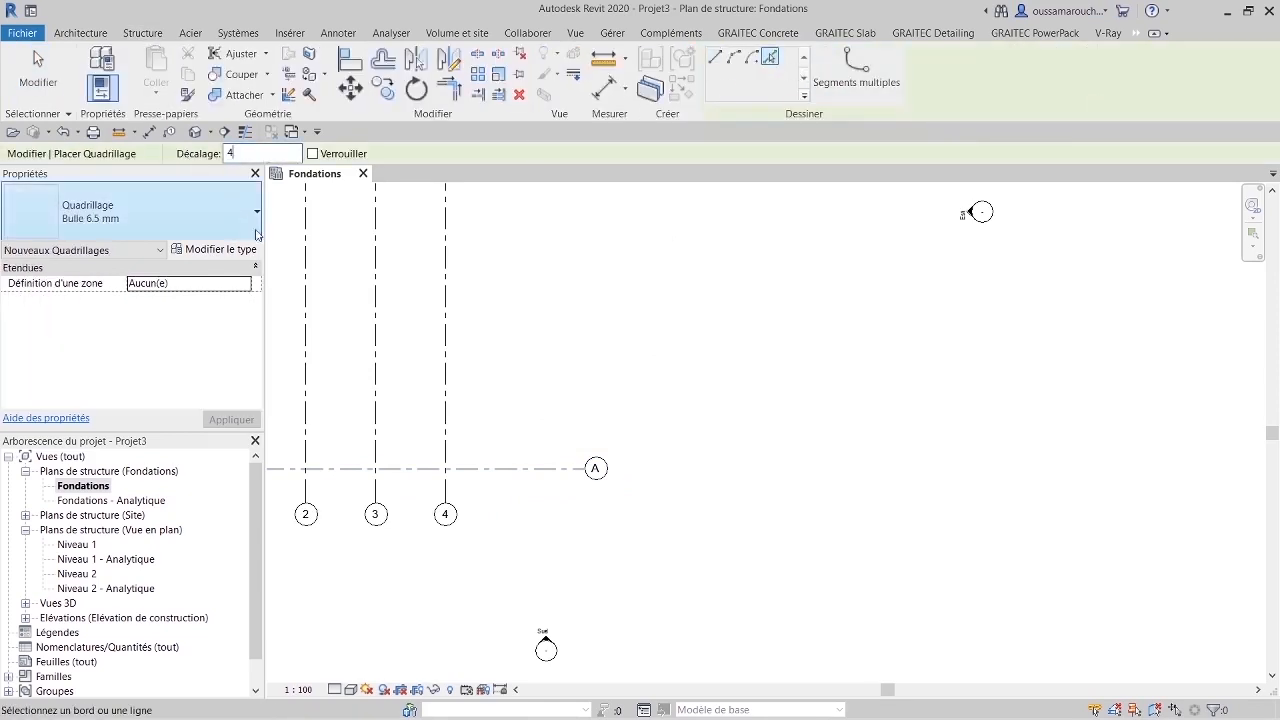
{"action": "left_click", "coordinate": [502, 466]}
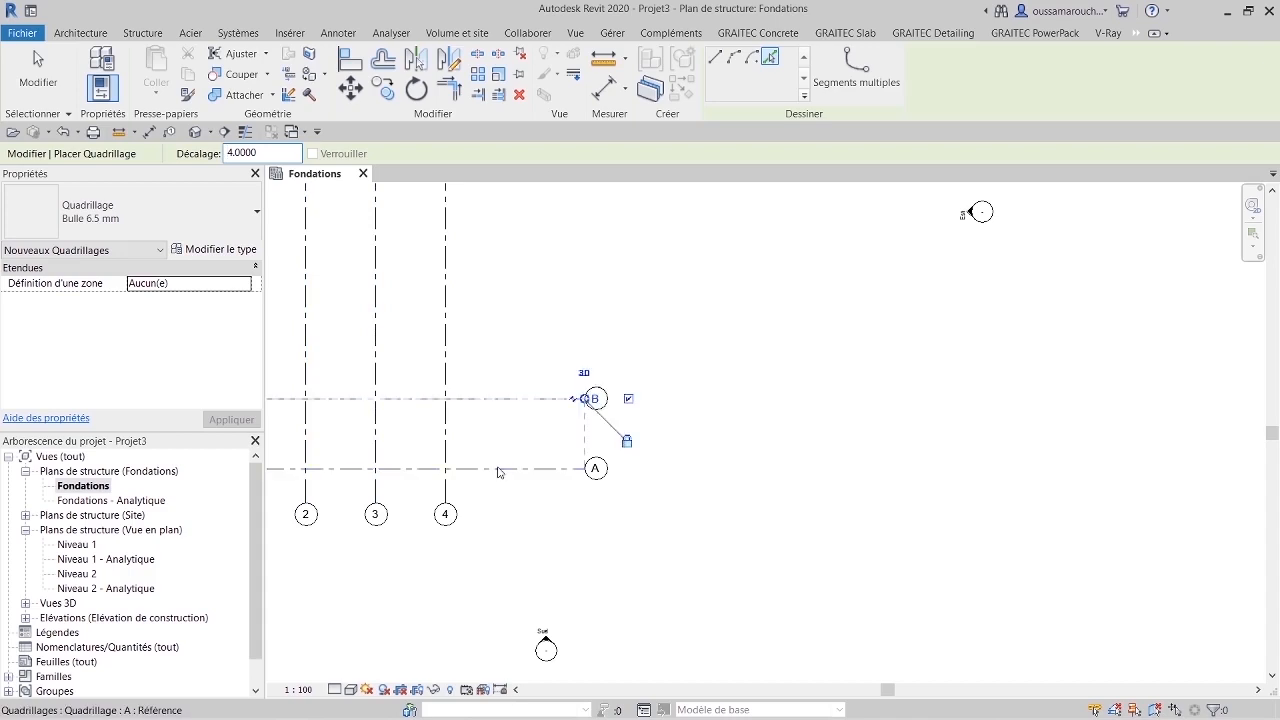
{"action": "left_click", "coordinate": [470, 396]}
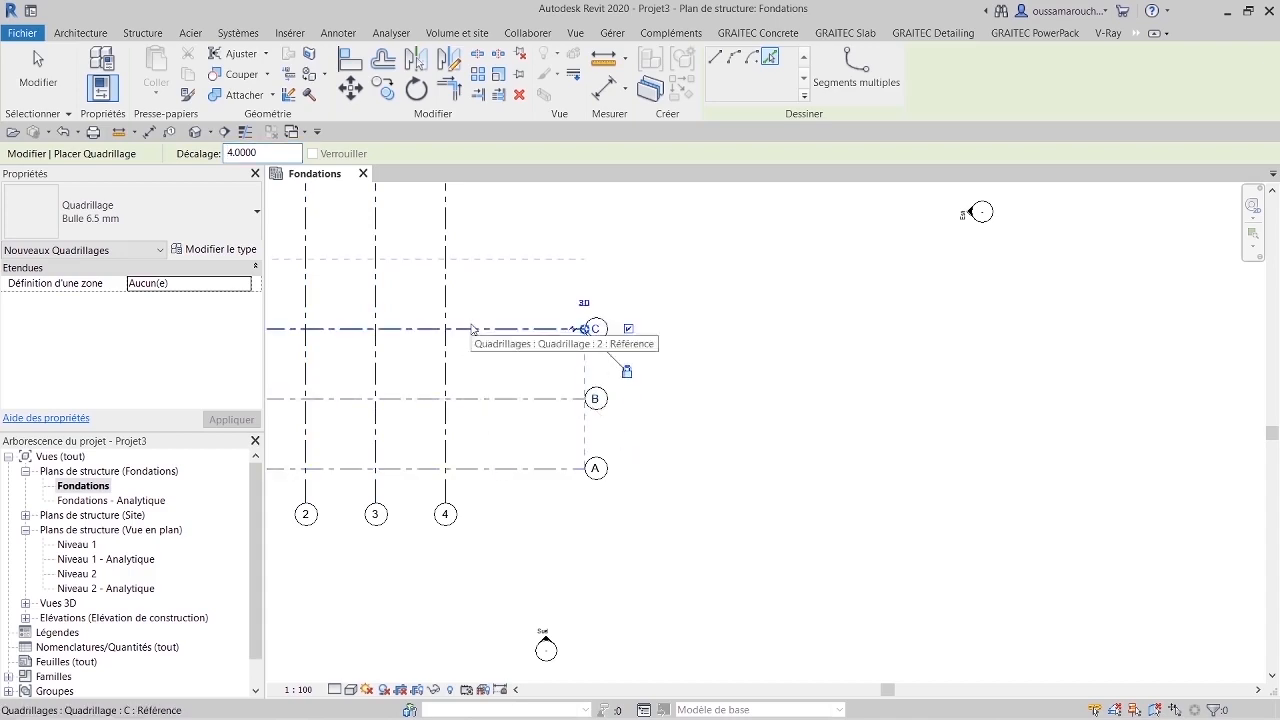
{"action": "left_click", "coordinate": [472, 330]}
{"action": "scroll", "coordinate": [676, 450], "scroll_direction": "down", "scroll_amount": 3}
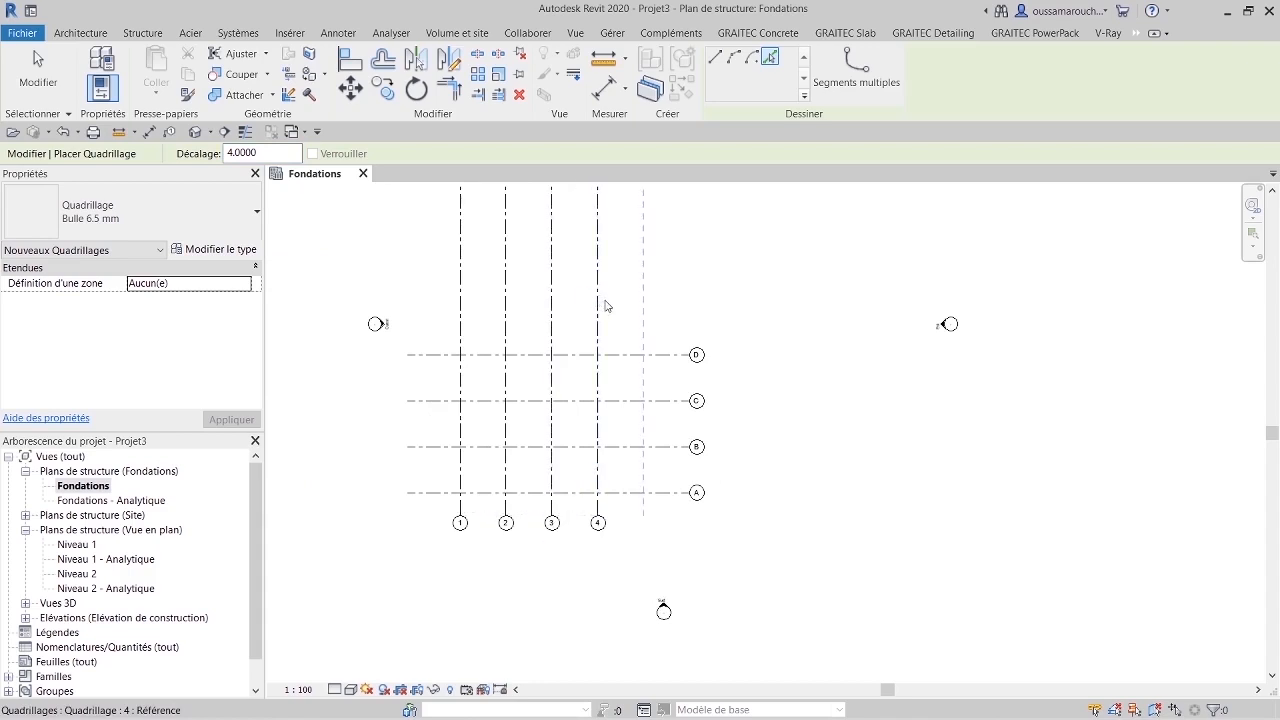
{"action": "key", "text": "Escape"}
{"action": "key", "text": "Escape"}
Step: Lower the locked upper ends of the four vertical grid lines to just above grid line D
{"action": "left_click", "coordinate": [601, 310]}
{"action": "scroll", "coordinate": [601, 315], "scroll_direction": "down", "scroll_amount": 4}
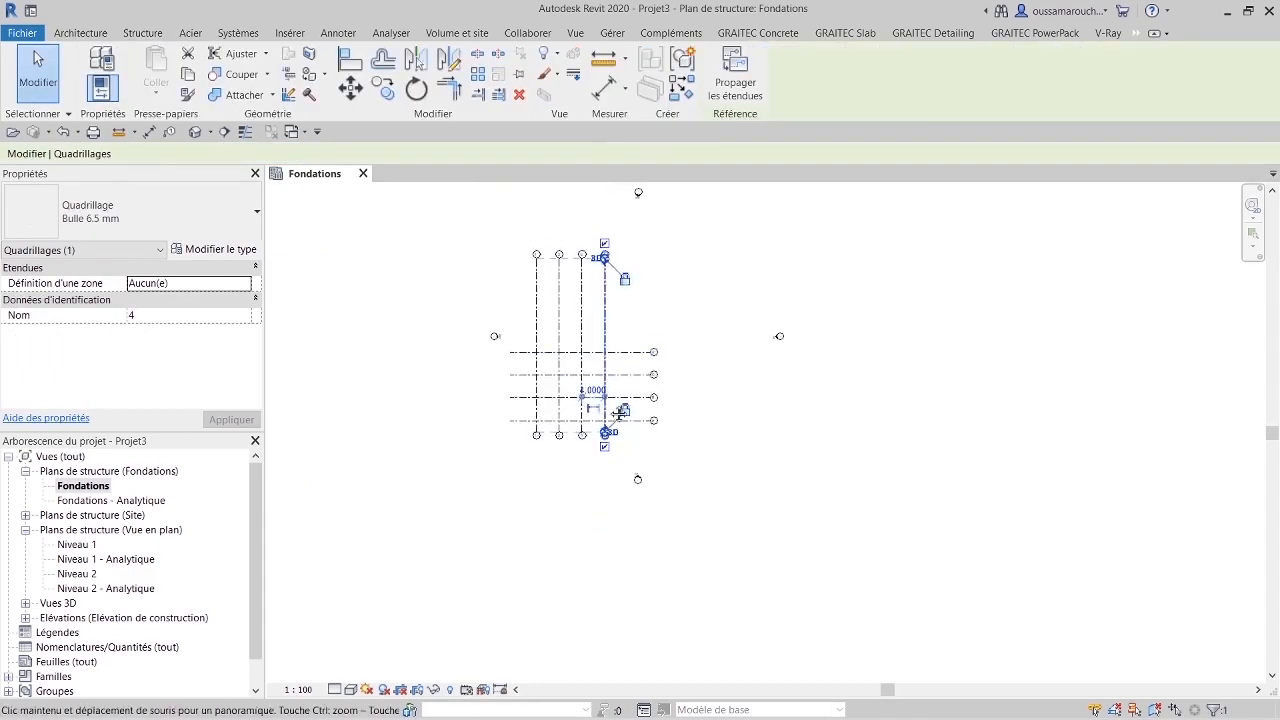
{"action": "left_click_drag", "start_coordinate": [601, 322], "coordinate": [601, 384]}
{"action": "left_click", "coordinate": [965, 416]}
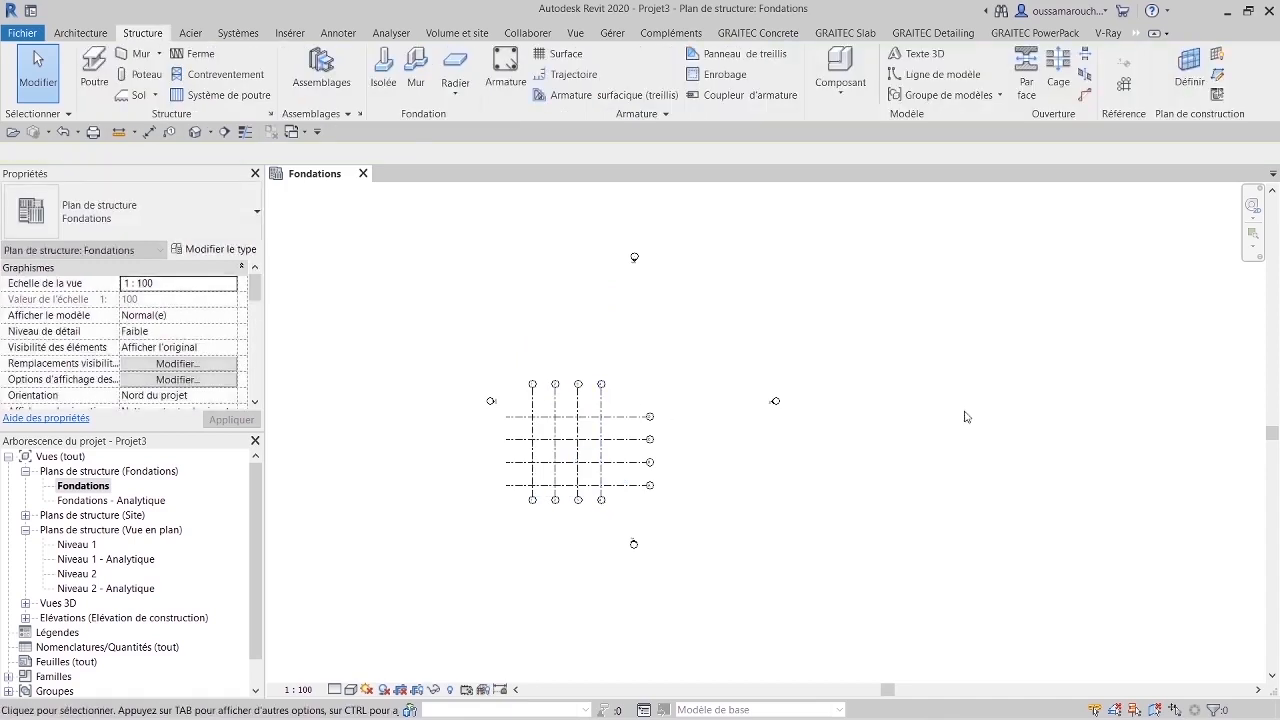
Step: Draw a start-end-radius arc grid line from intersection 2/A to 4/A, bowing south with a radius of about 6.35
{"action": "left_click", "coordinate": [1122, 86]}
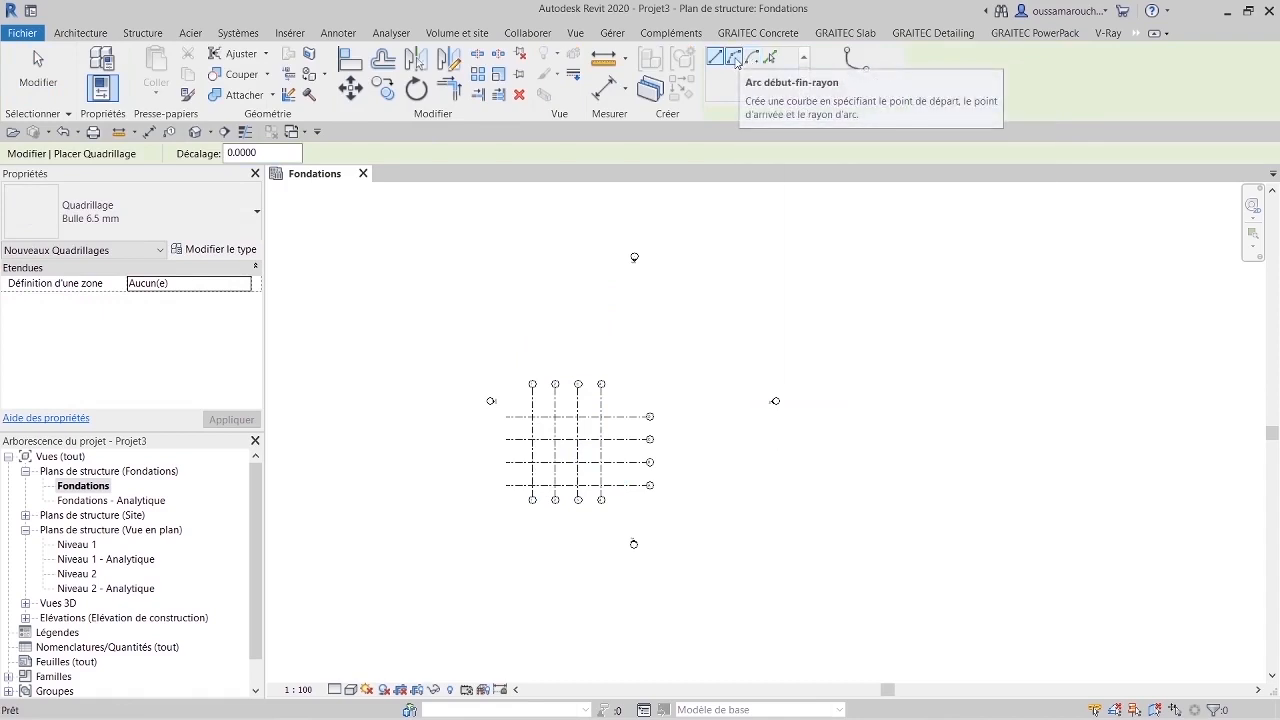
{"action": "left_click", "coordinate": [735, 59]}
{"action": "scroll", "coordinate": [570, 530], "scroll_direction": "up", "scroll_amount": 3}
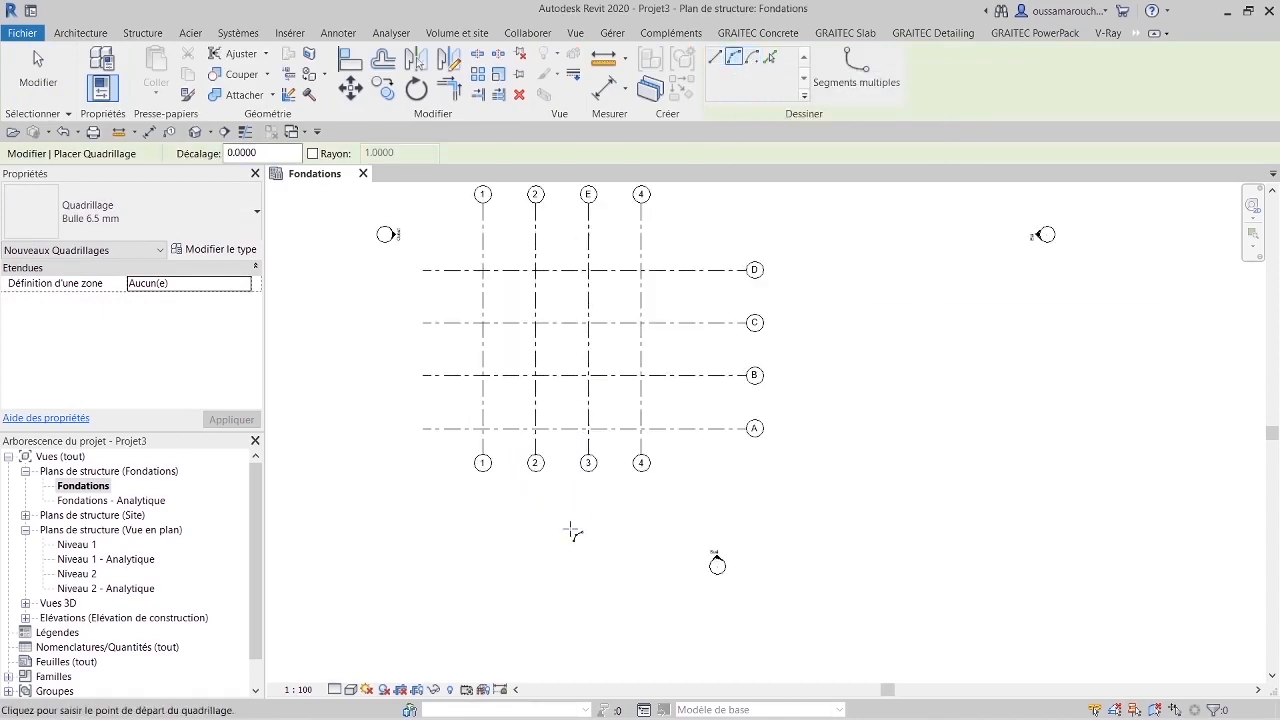
{"action": "scroll", "coordinate": [570, 530], "scroll_direction": "up", "scroll_amount": 2}
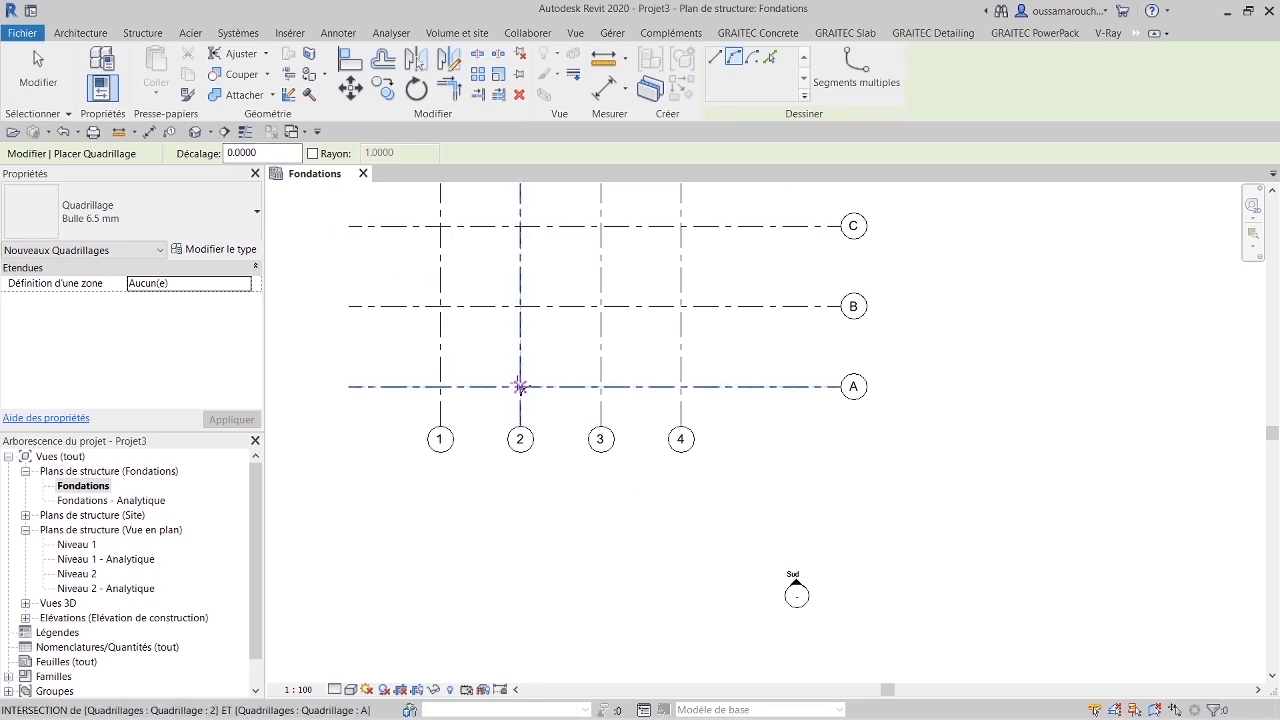
{"action": "left_click", "coordinate": [520, 387]}
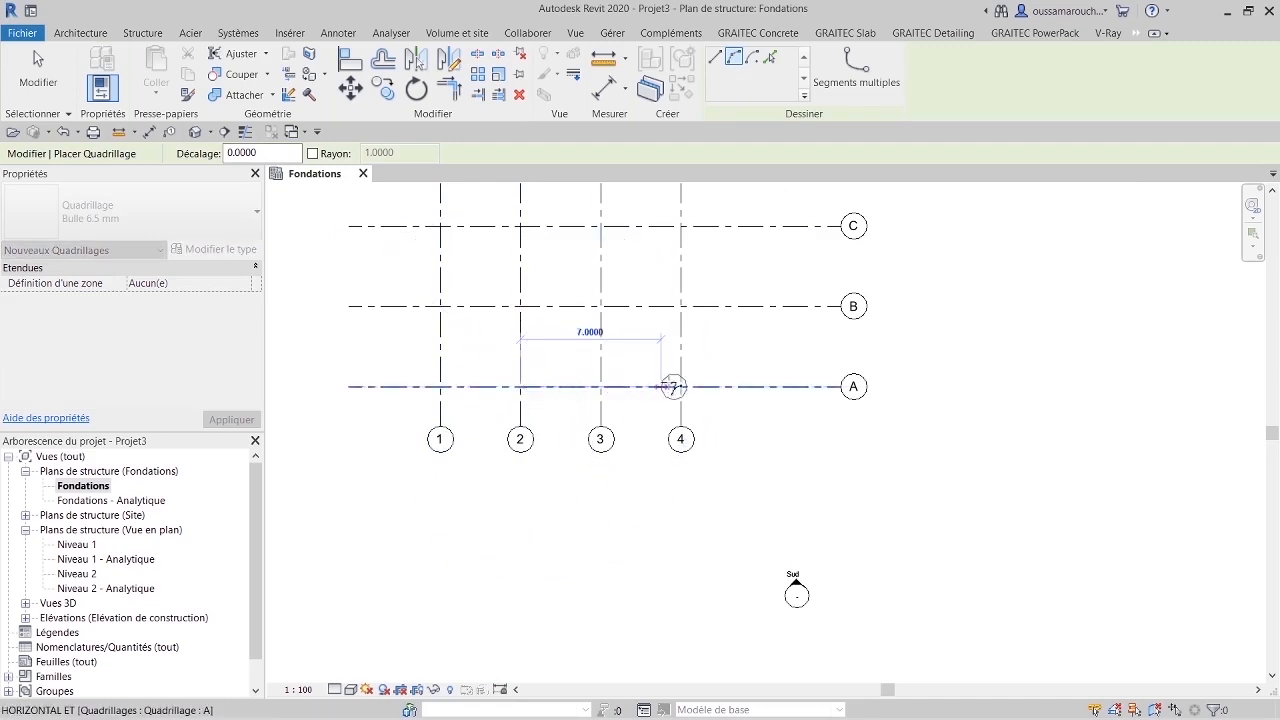
{"action": "left_click", "coordinate": [680, 387]}
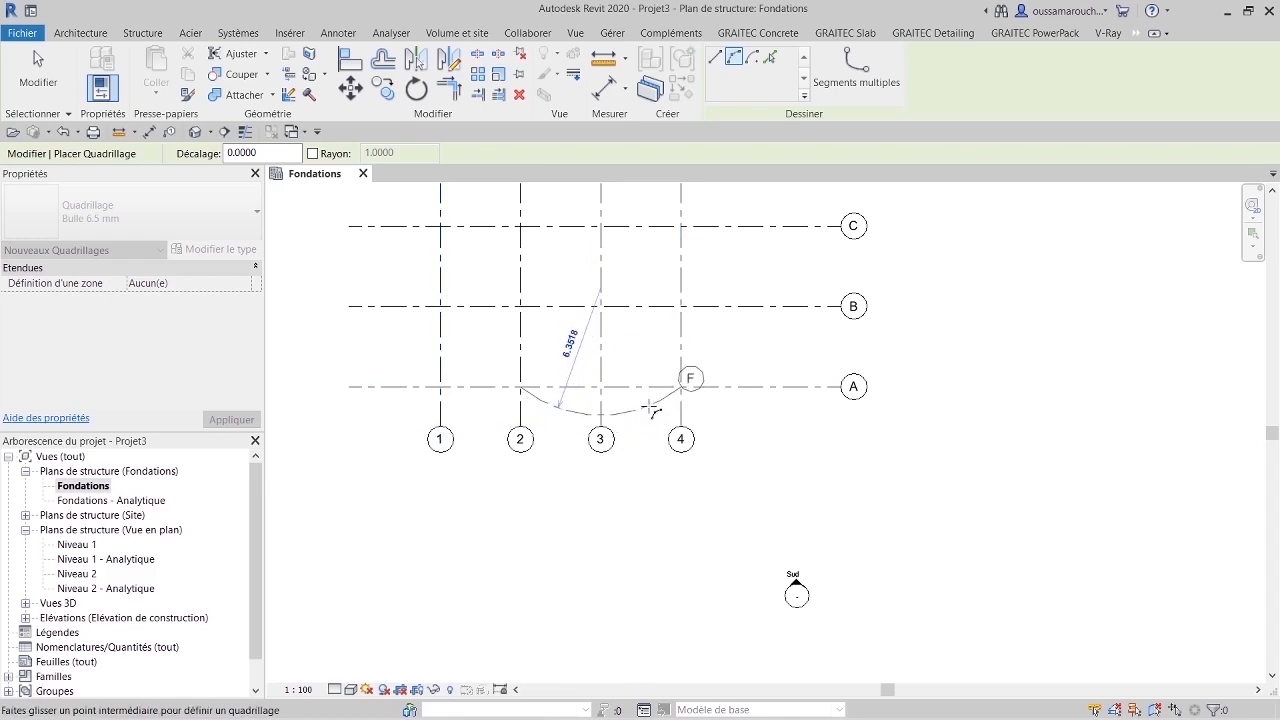
{"action": "left_click", "coordinate": [651, 410]}
{"action": "key", "text": "Escape"}
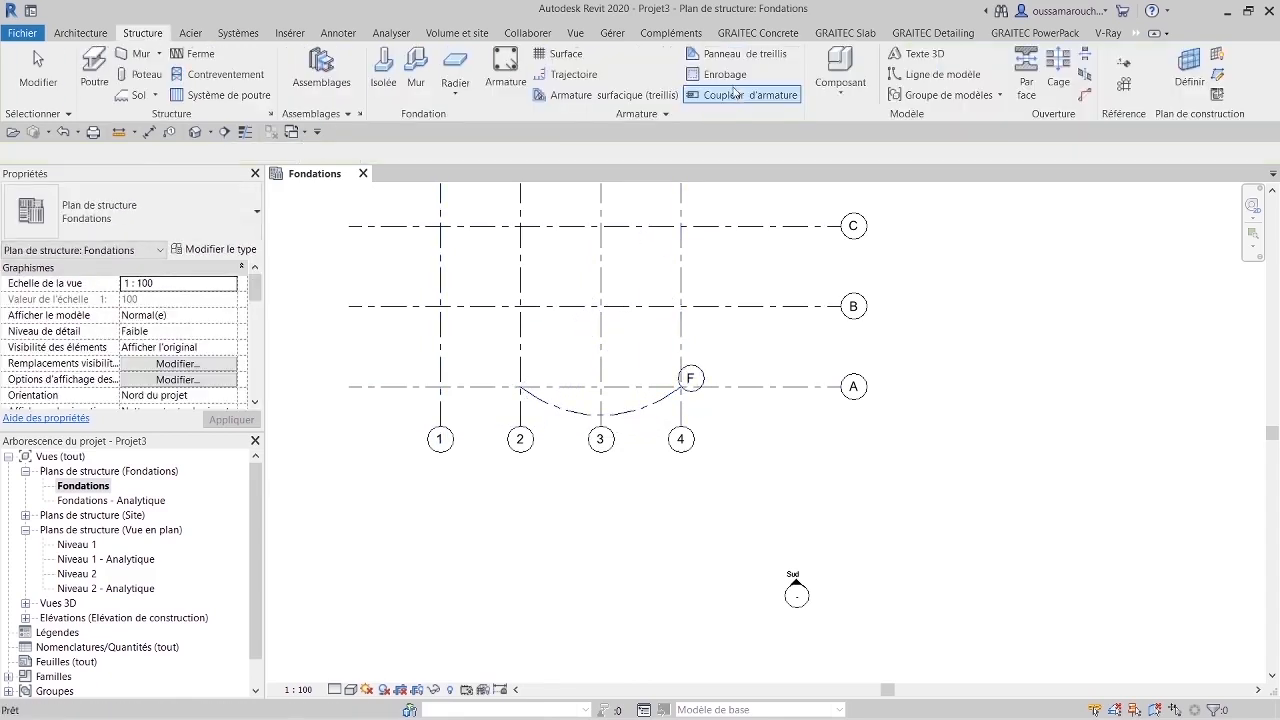
Step: Draw a center-ends arc grid line centred on intersection 3/B, starting at 3/C with radius 4 and ending just past grid line B
{"action": "left_click", "coordinate": [1123, 86]}
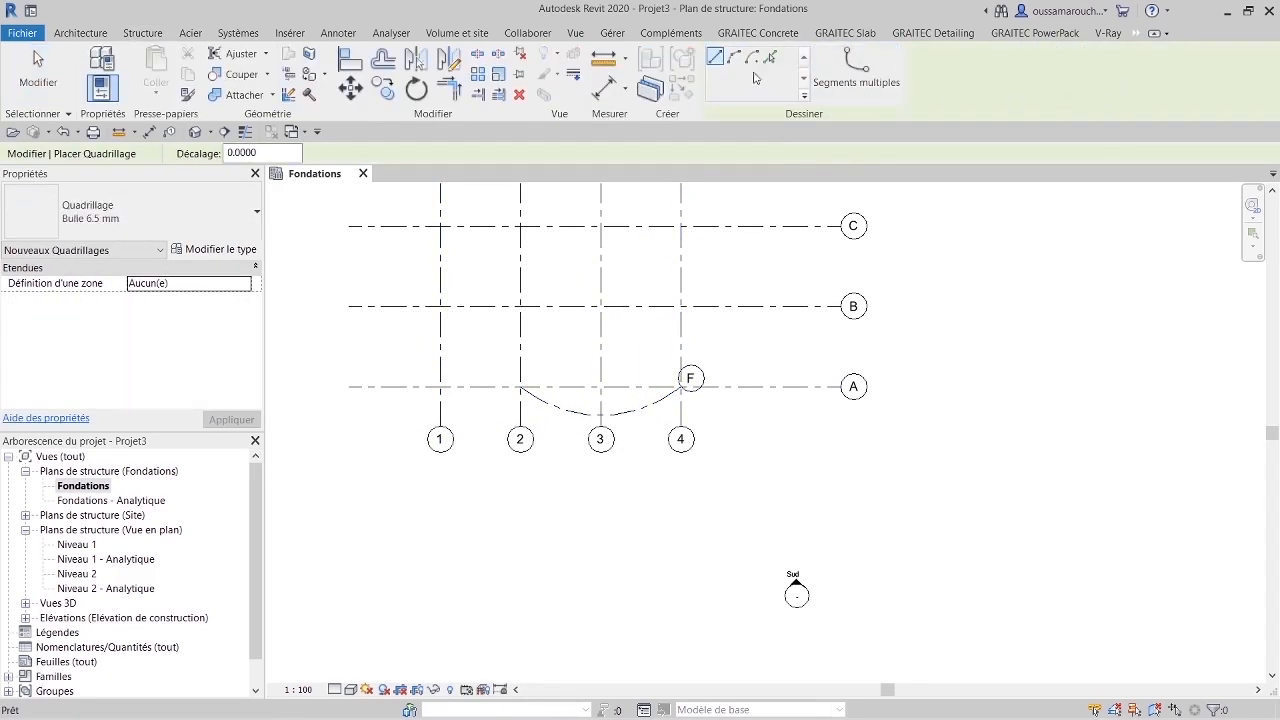
{"action": "left_click", "coordinate": [751, 58]}
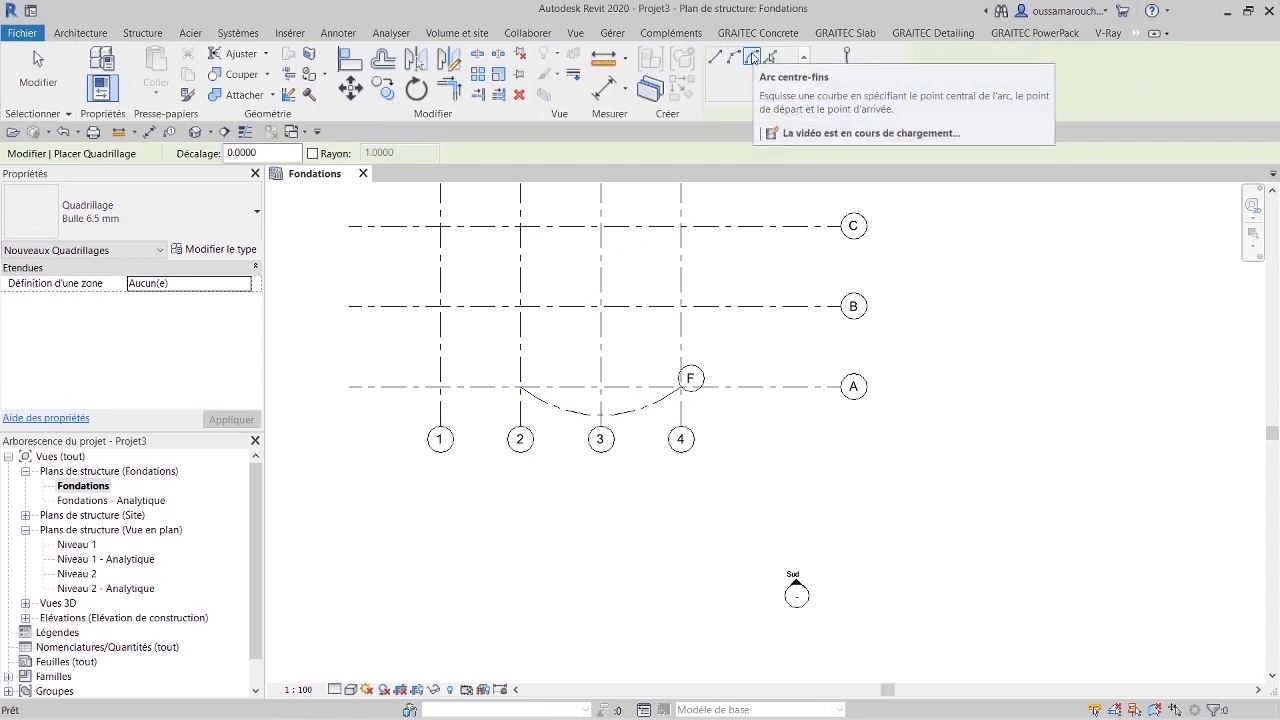
{"action": "left_click", "coordinate": [601, 307]}
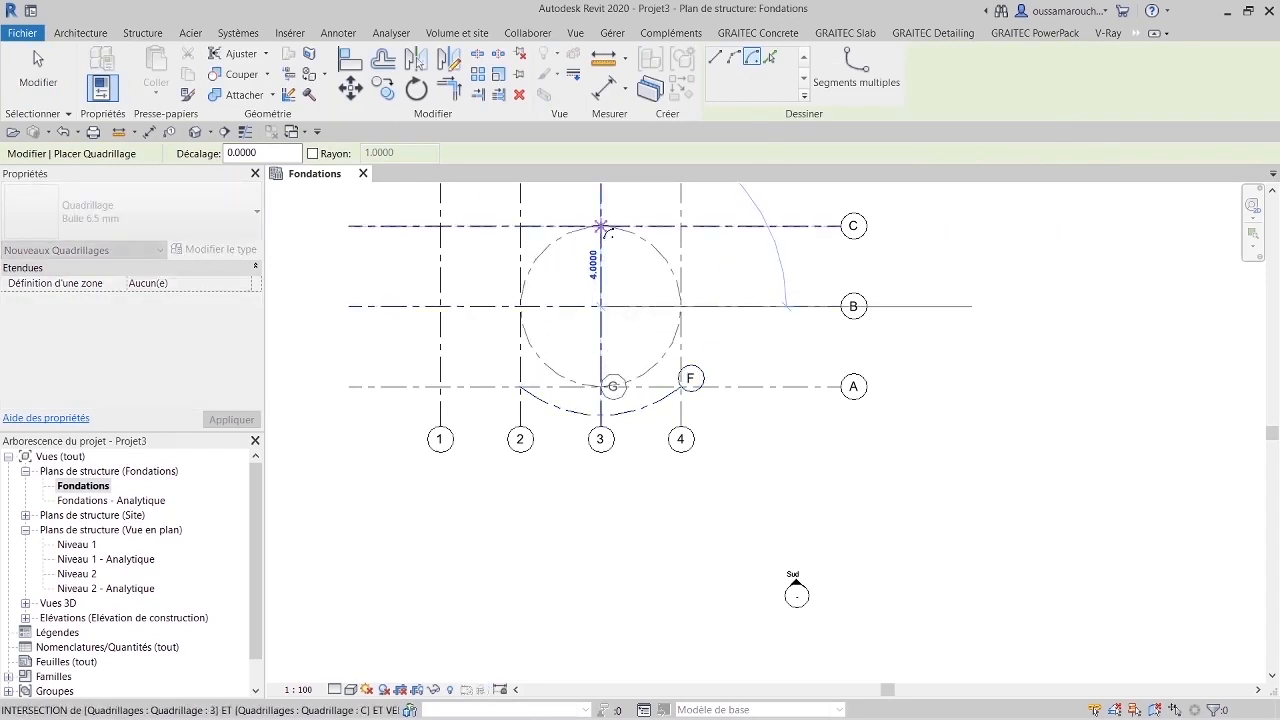
{"action": "left_click", "coordinate": [601, 227]}
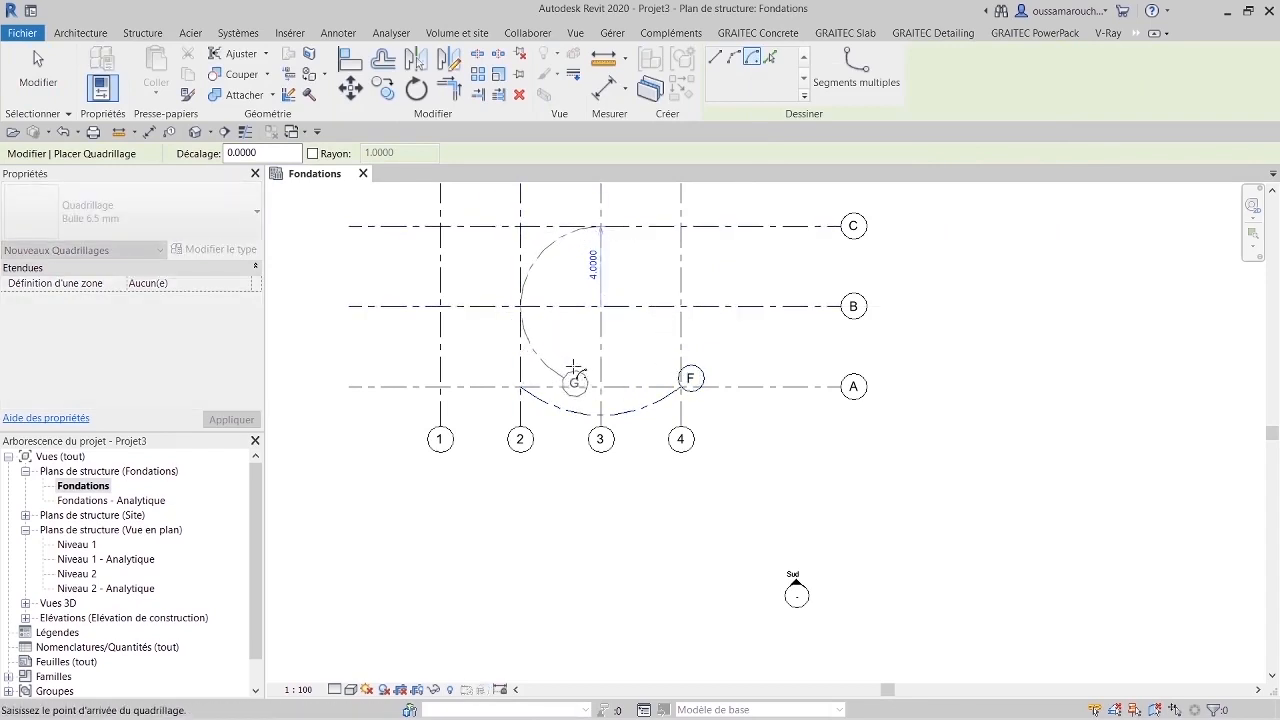
{"action": "left_click", "coordinate": [522, 327]}
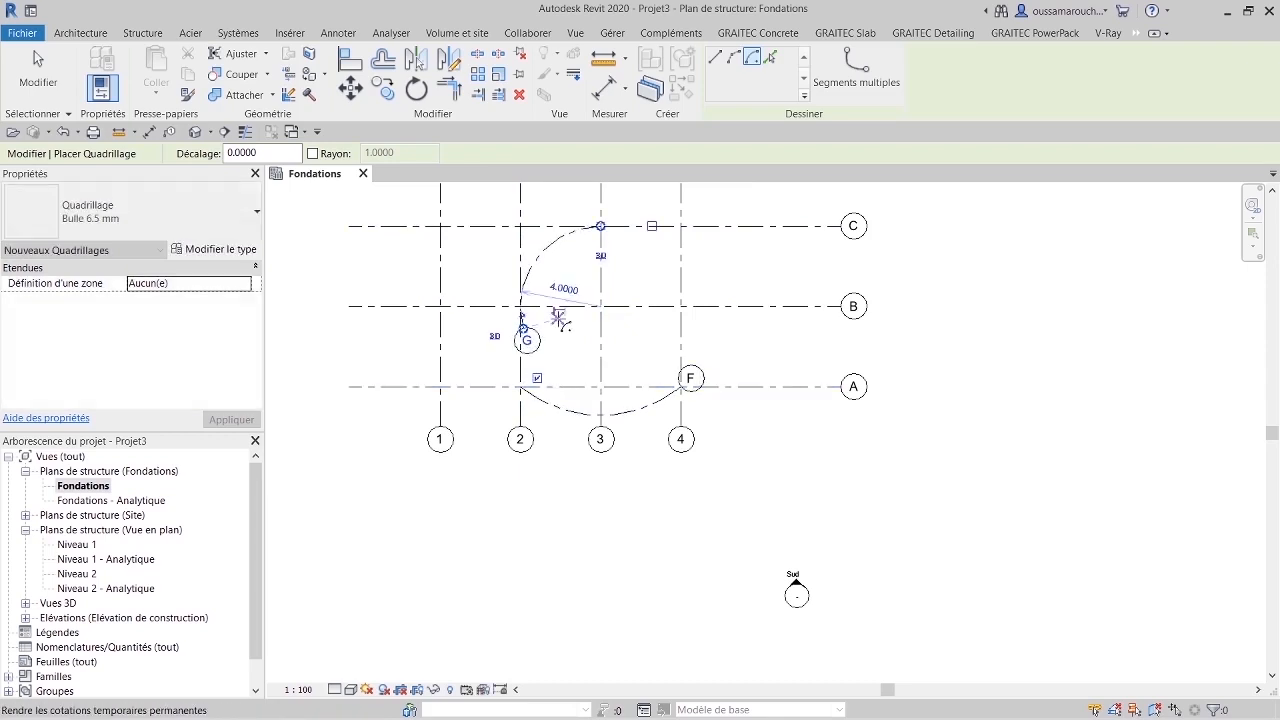
{"action": "key", "text": "Escape"}
{"action": "key", "text": "Escape"}
Step: Delete the arc grid line centred on intersection 3/B
{"action": "left_click", "coordinate": [543, 258]}
{"action": "key", "text": "Delete"}
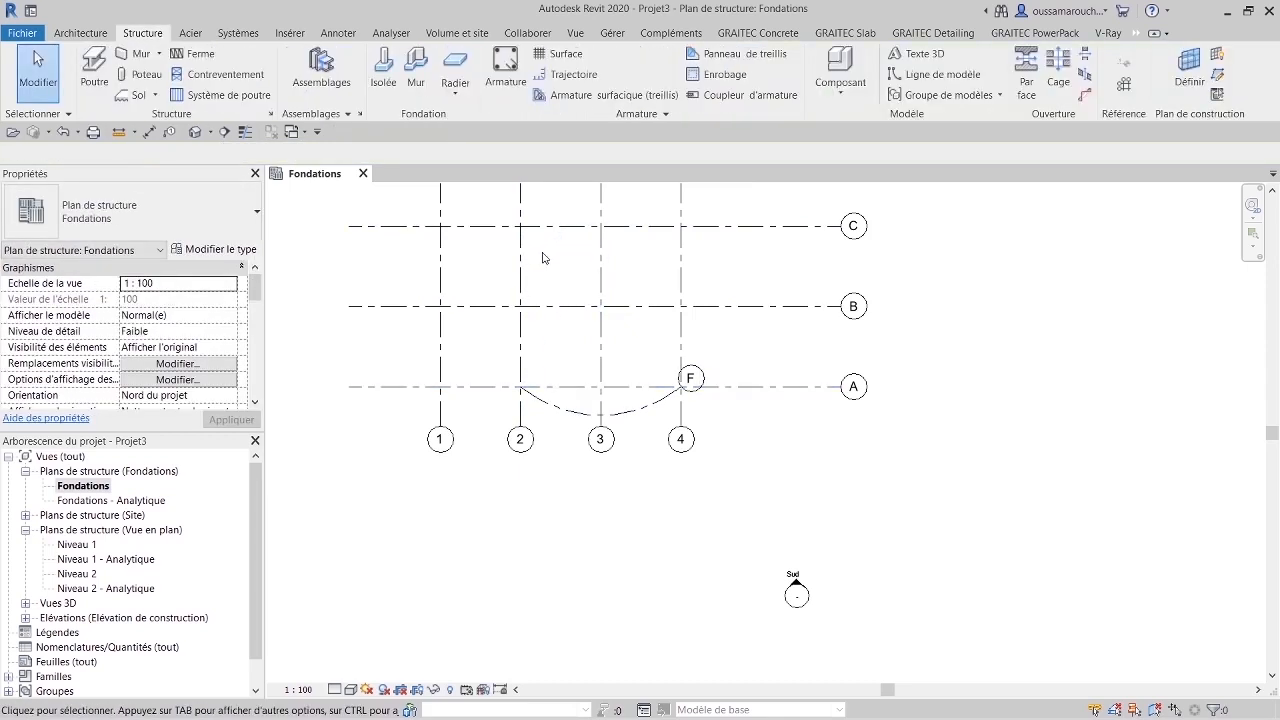
{"action": "scroll", "coordinate": [780, 420], "scroll_direction": "down", "scroll_amount": 5}
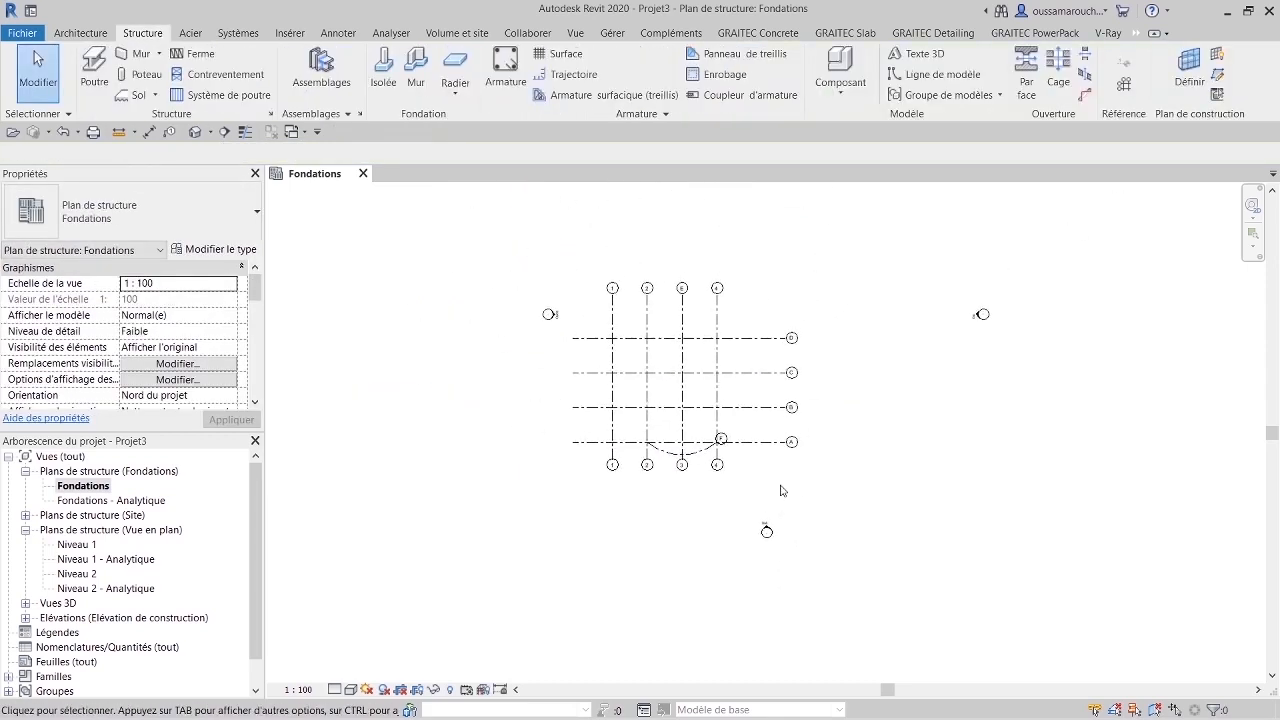
{"action": "scroll", "coordinate": [782, 512], "scroll_direction": "up", "scroll_amount": 1}
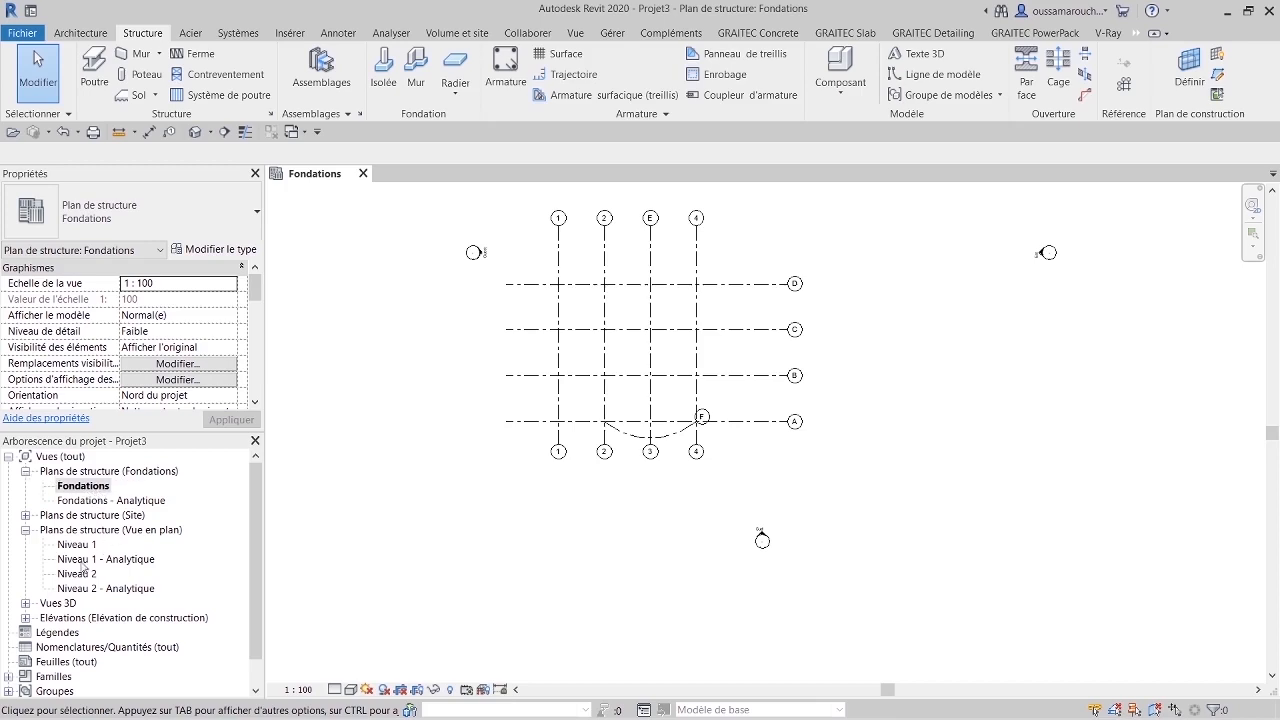
Step: Expand the building elevations in the project browser to list the elevation views
{"action": "scroll", "coordinate": [73, 600], "scroll_direction": "down", "scroll_amount": 1}
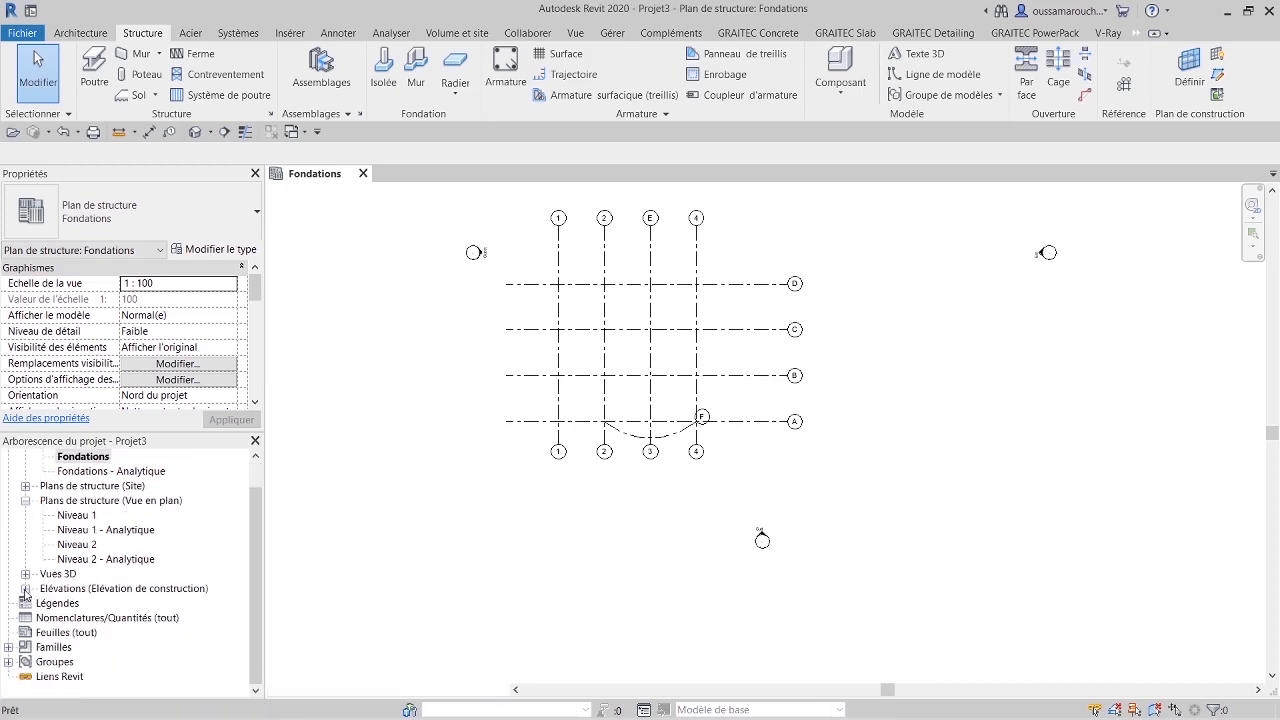
{"action": "left_click", "coordinate": [25, 589]}
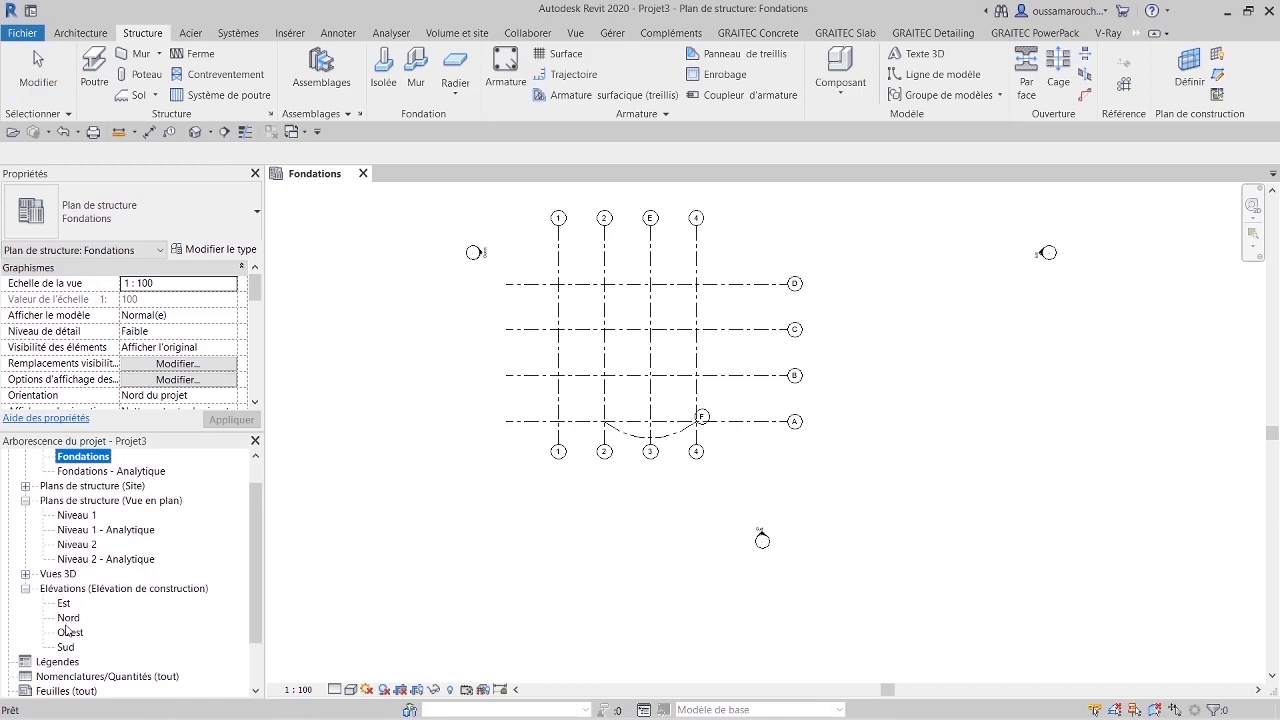
{"action": "scroll", "coordinate": [440, 530], "scroll_direction": "down", "scroll_amount": 2}
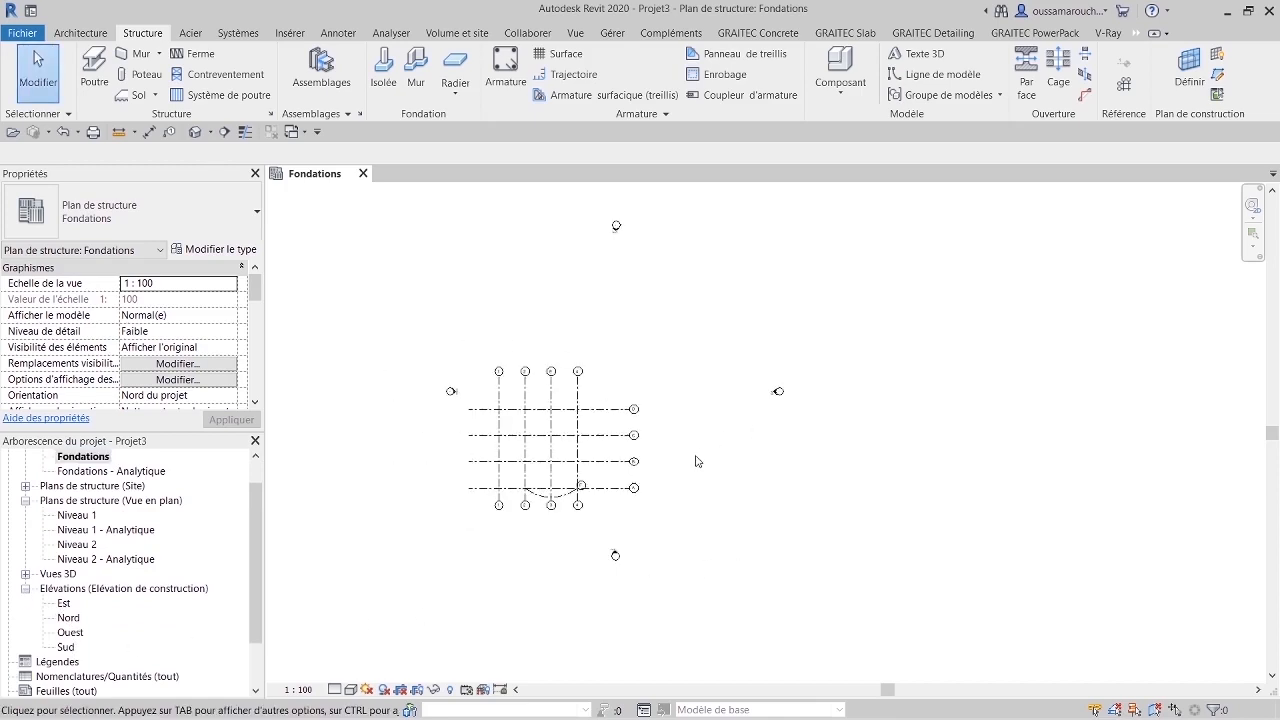
Step: Open the Sud elevation view from its elevation marker in the Fondations plan
{"action": "scroll", "coordinate": [618, 567], "scroll_direction": "up", "scroll_amount": 6}
{"action": "scroll", "coordinate": [634, 567], "scroll_direction": "up", "scroll_amount": 1}
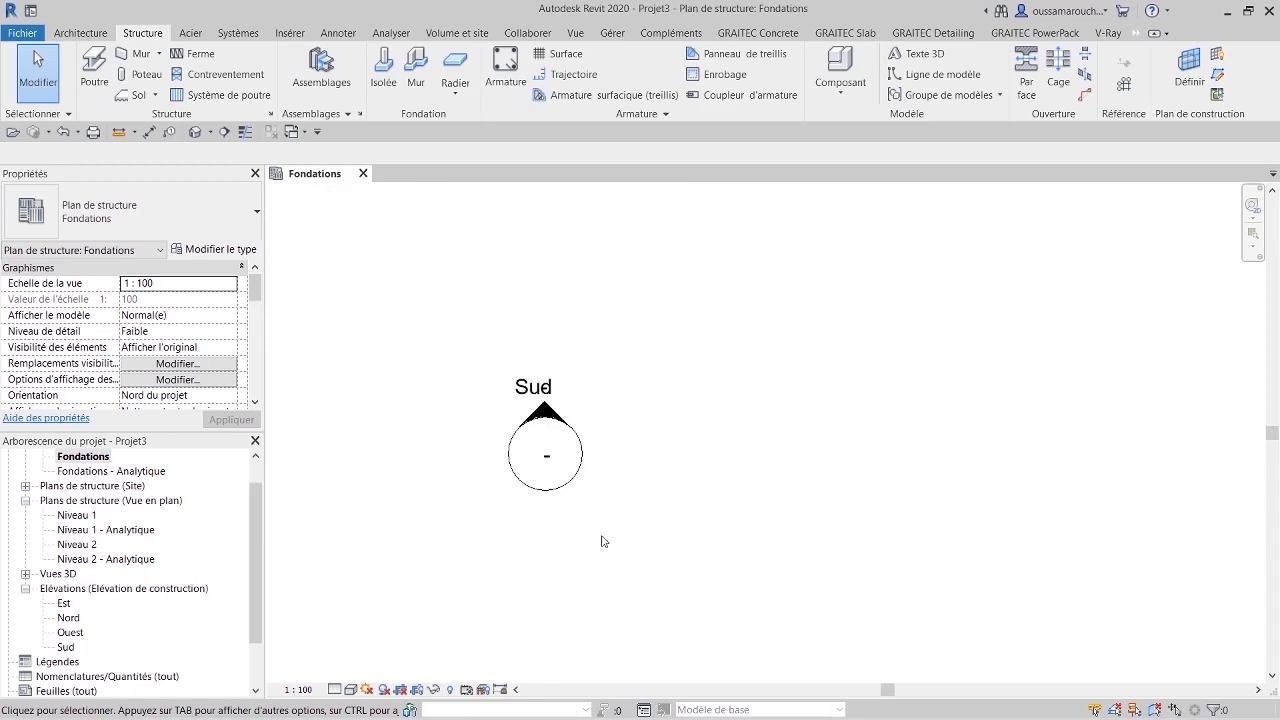
{"action": "left_click", "coordinate": [548, 417]}
{"action": "double_click", "coordinate": [548, 417]}
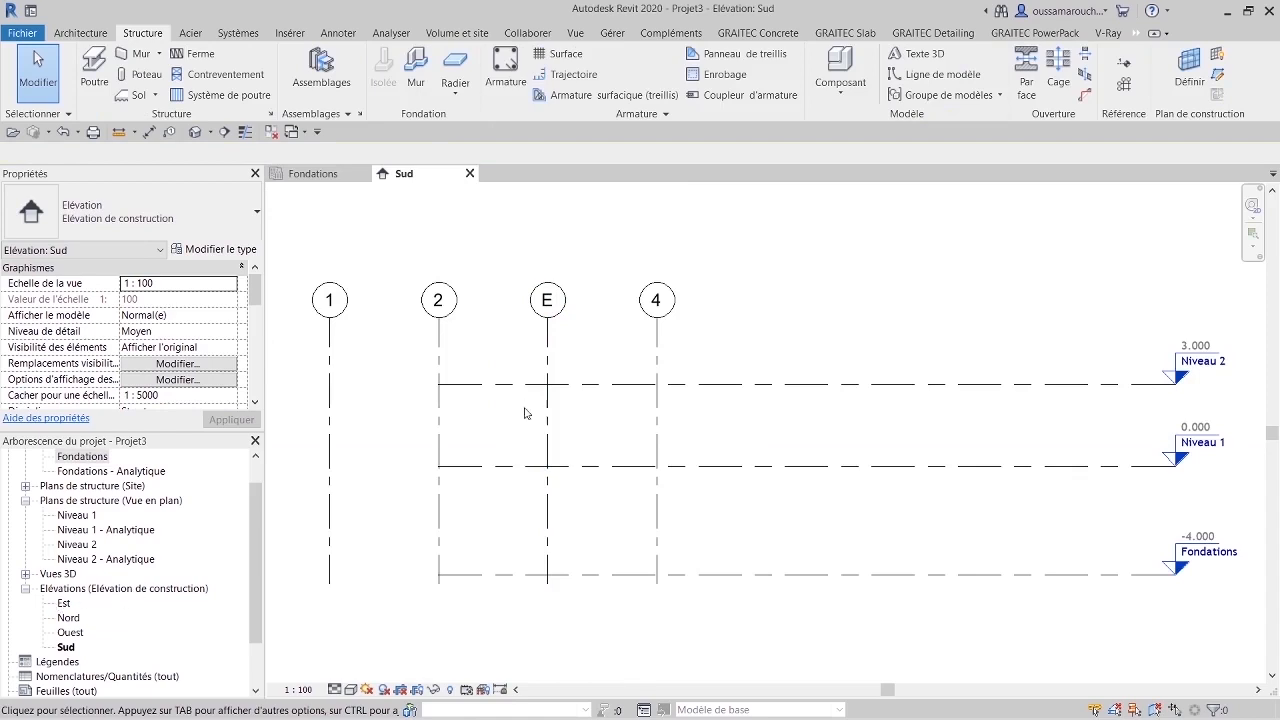
Step: Extend the level lines in the Sud elevation beyond grid line 1 so they cross all the grid lines
{"action": "scroll", "coordinate": [525, 413], "scroll_direction": "down", "scroll_amount": 1}
{"action": "left_click", "coordinate": [473, 400]}
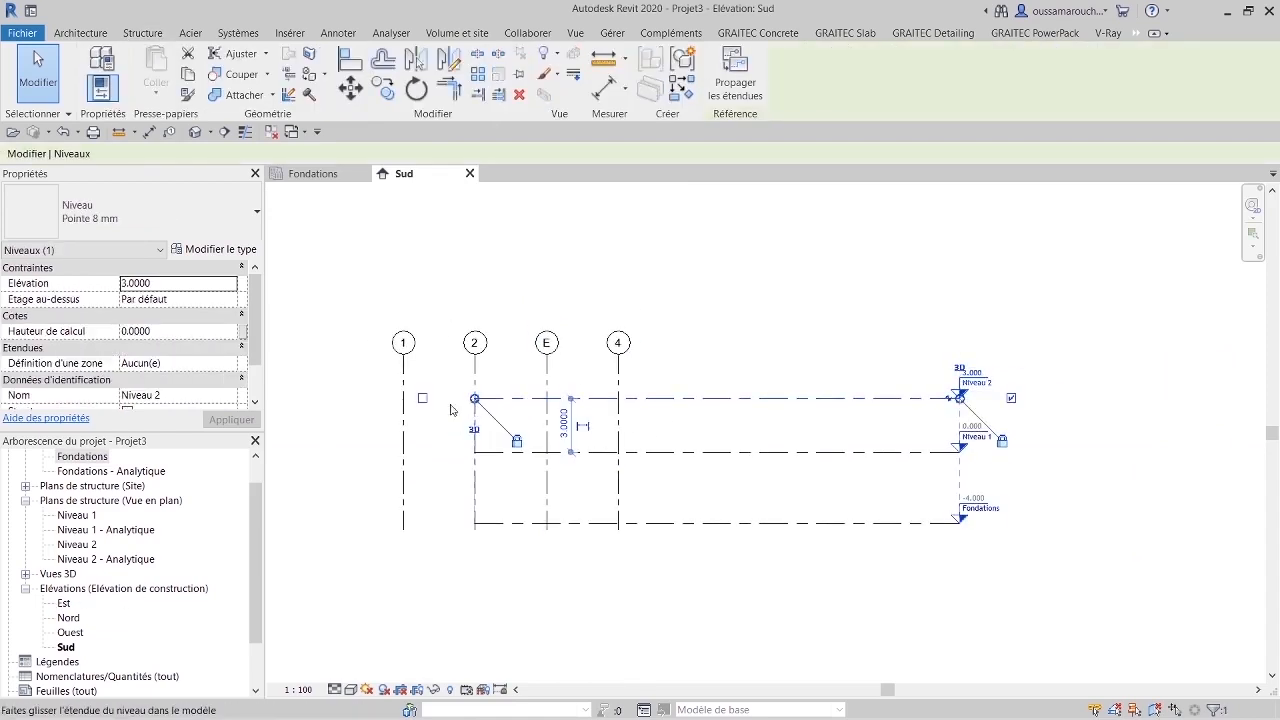
{"action": "left_click_drag", "start_coordinate": [450, 409], "coordinate": [303, 400]}
{"action": "left_click", "coordinate": [368, 587]}
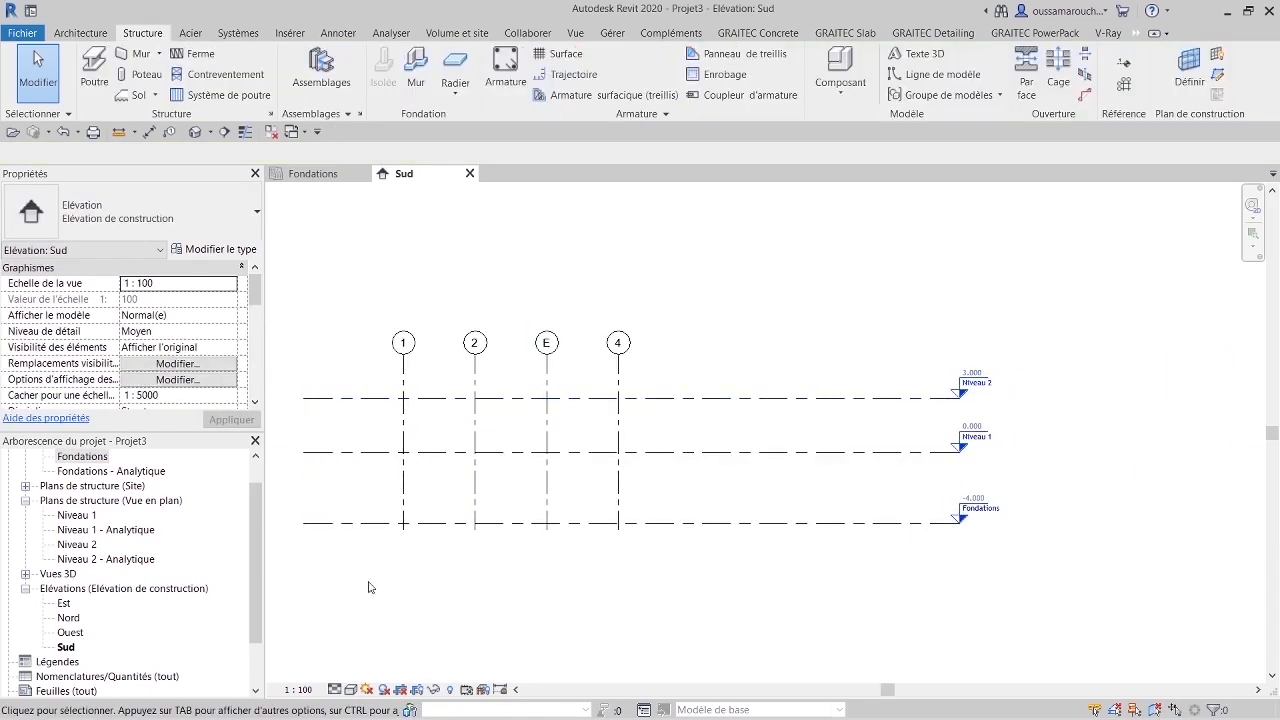
Step: Open the Nord elevation and raise the grid line heads well above Niveau 2
{"action": "double_click", "coordinate": [69, 618]}
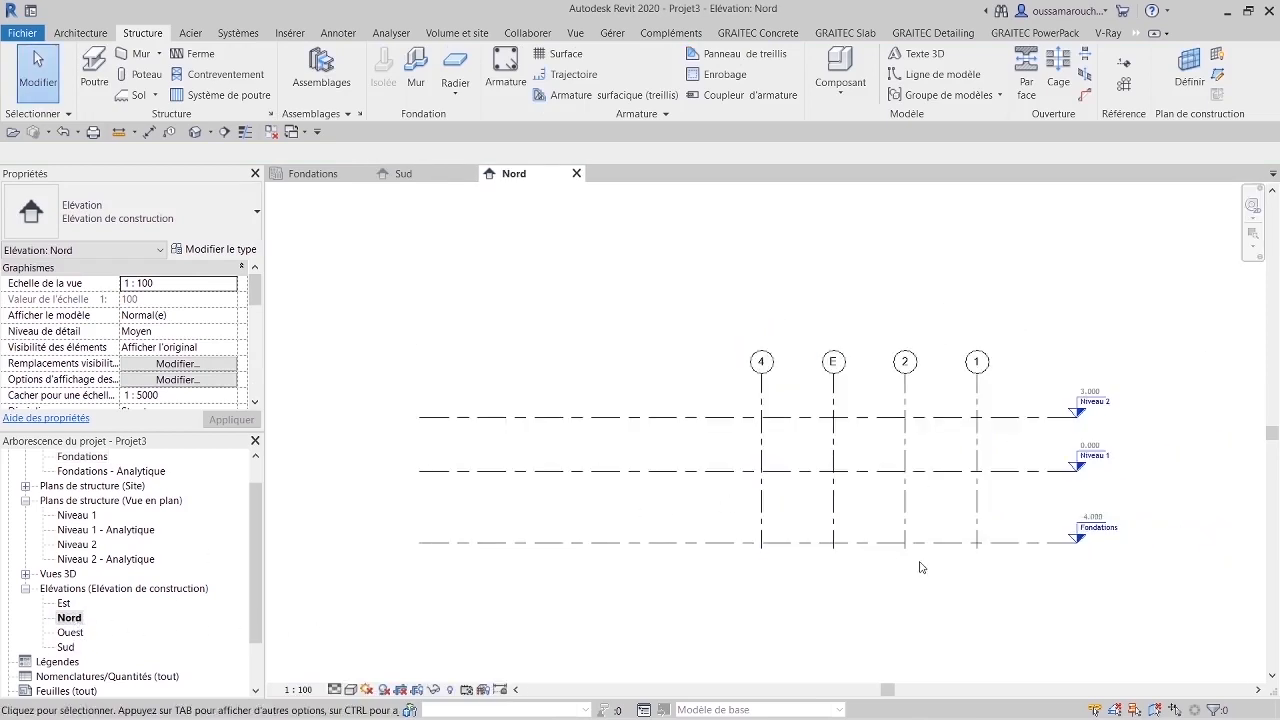
{"action": "middle_click_drag", "start_coordinate": [920, 567], "coordinate": [729, 581]}
{"action": "left_click", "coordinate": [786, 393]}
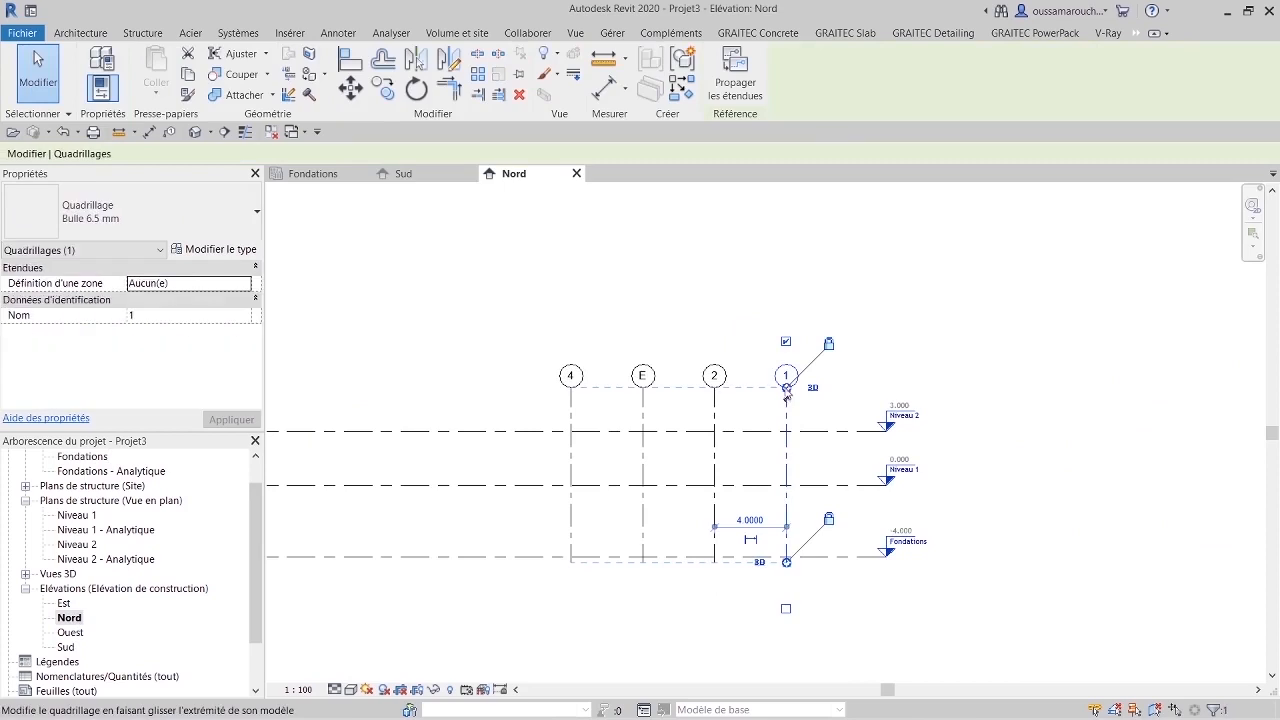
{"action": "left_click_drag", "start_coordinate": [786, 389], "coordinate": [786, 205]}
{"action": "left_click", "coordinate": [1012, 396]}
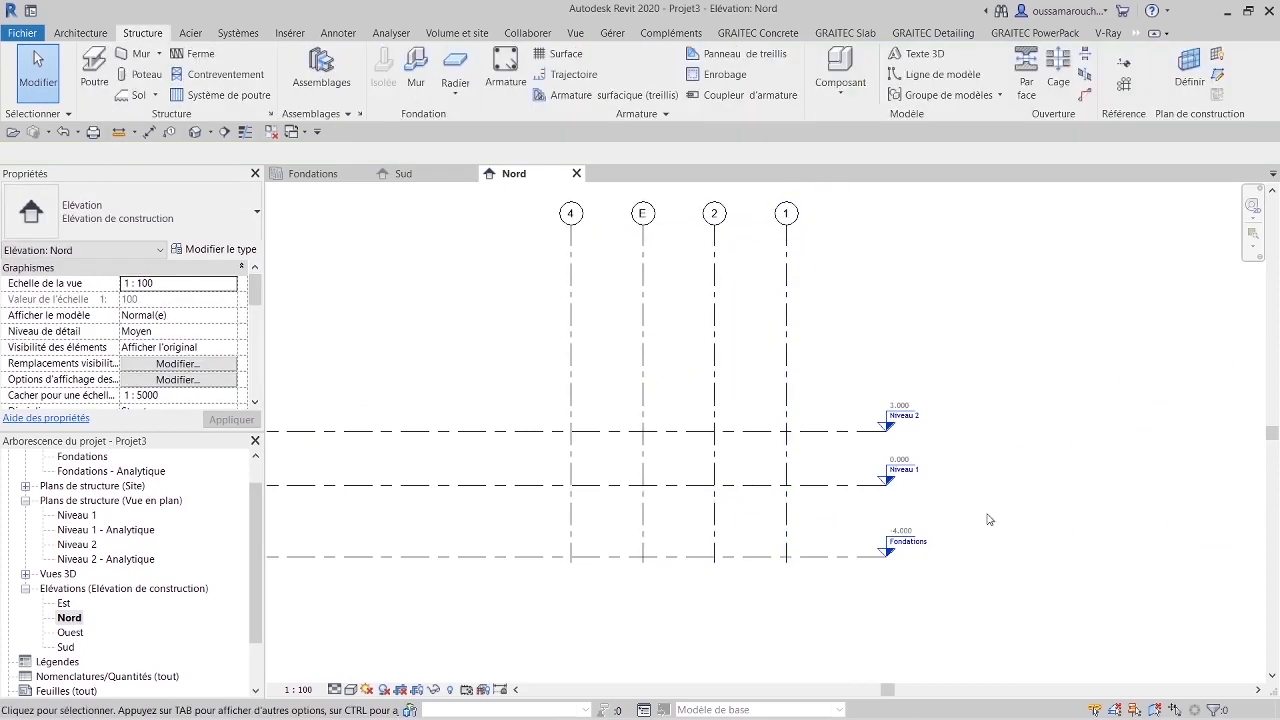
Step: Set the elevation of the Fondations level to -3
{"action": "scroll", "coordinate": [880, 574], "scroll_direction": "up", "scroll_amount": 4}
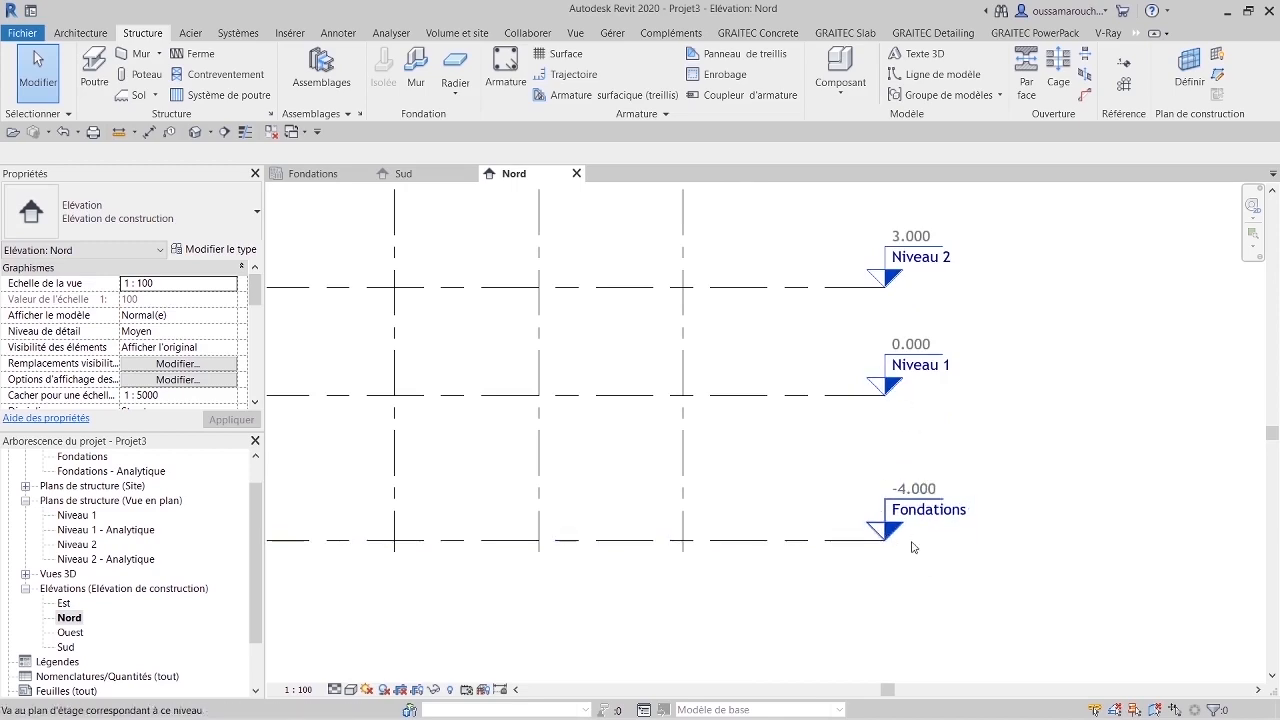
{"action": "left_click", "coordinate": [911, 487]}
{"action": "left_click", "coordinate": [911, 487]}
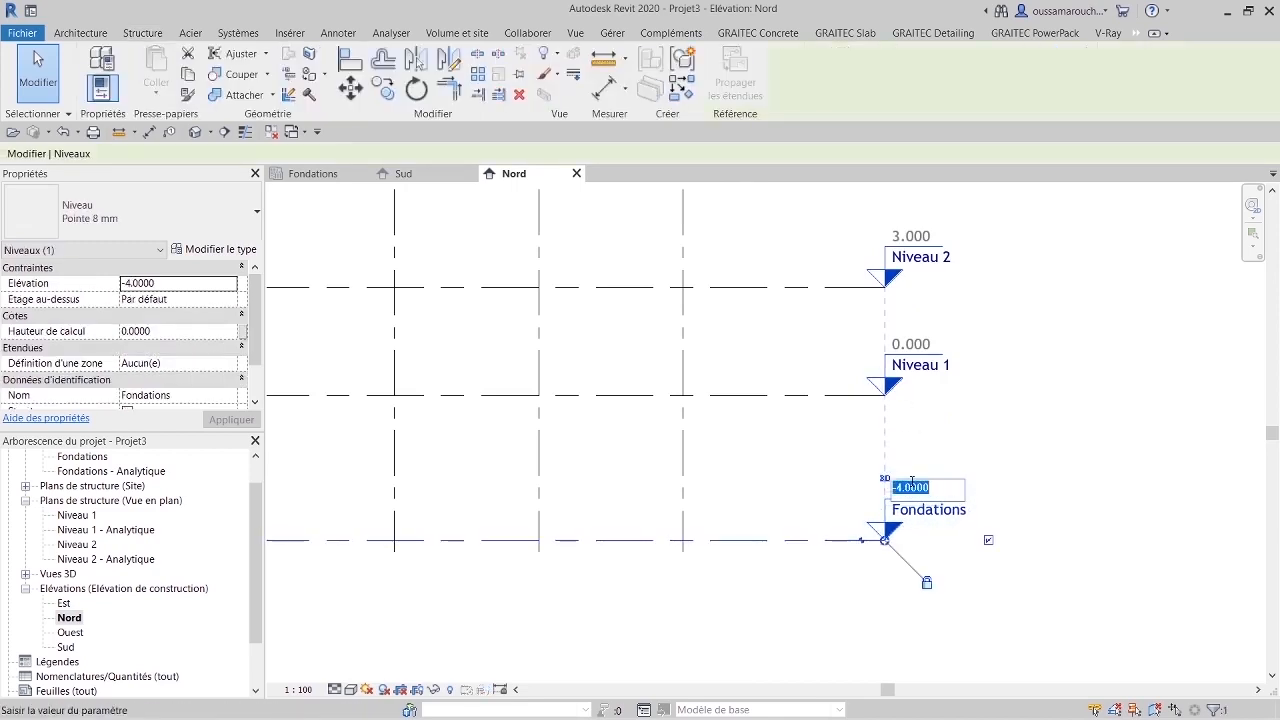
{"action": "type", "text": "-3"}
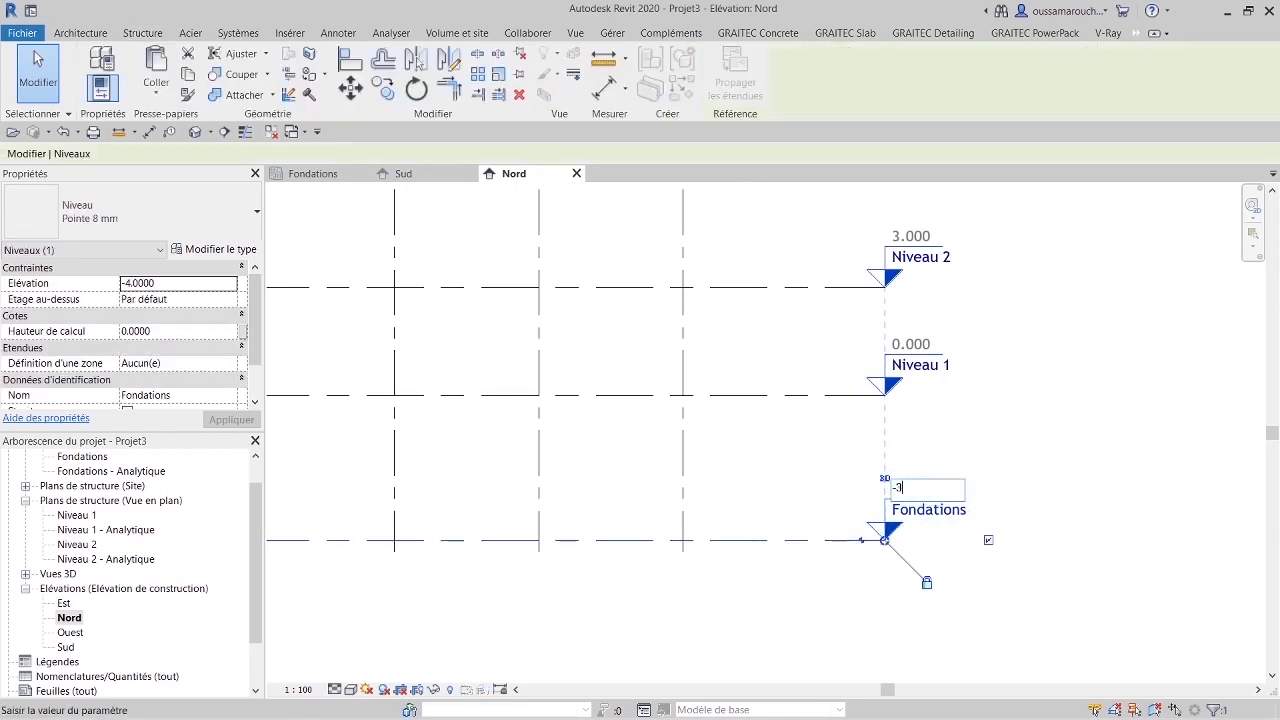
{"action": "key", "text": "Return"}
{"action": "left_click", "coordinate": [946, 620]}
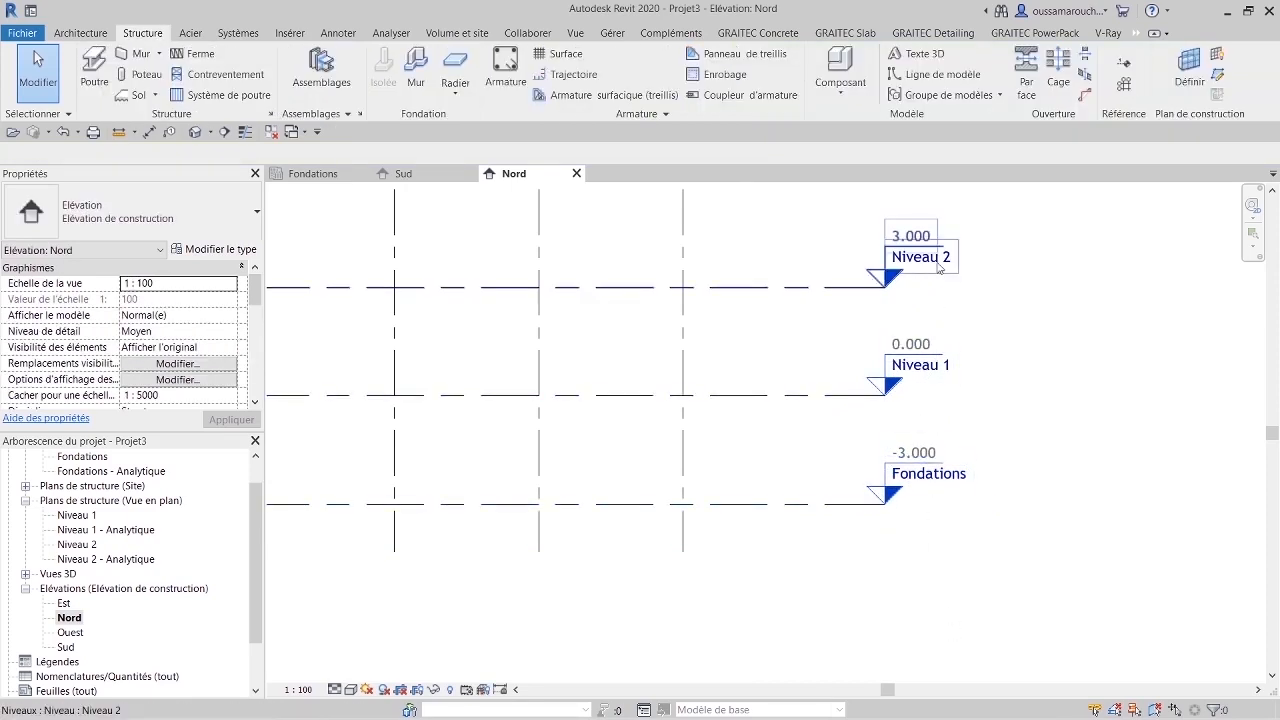
Step: Create two levels above Niveau 2 by picking existing level lines with an upward offset of 3 each
{"action": "scroll", "coordinate": [900, 632], "scroll_direction": "down", "scroll_amount": 2}
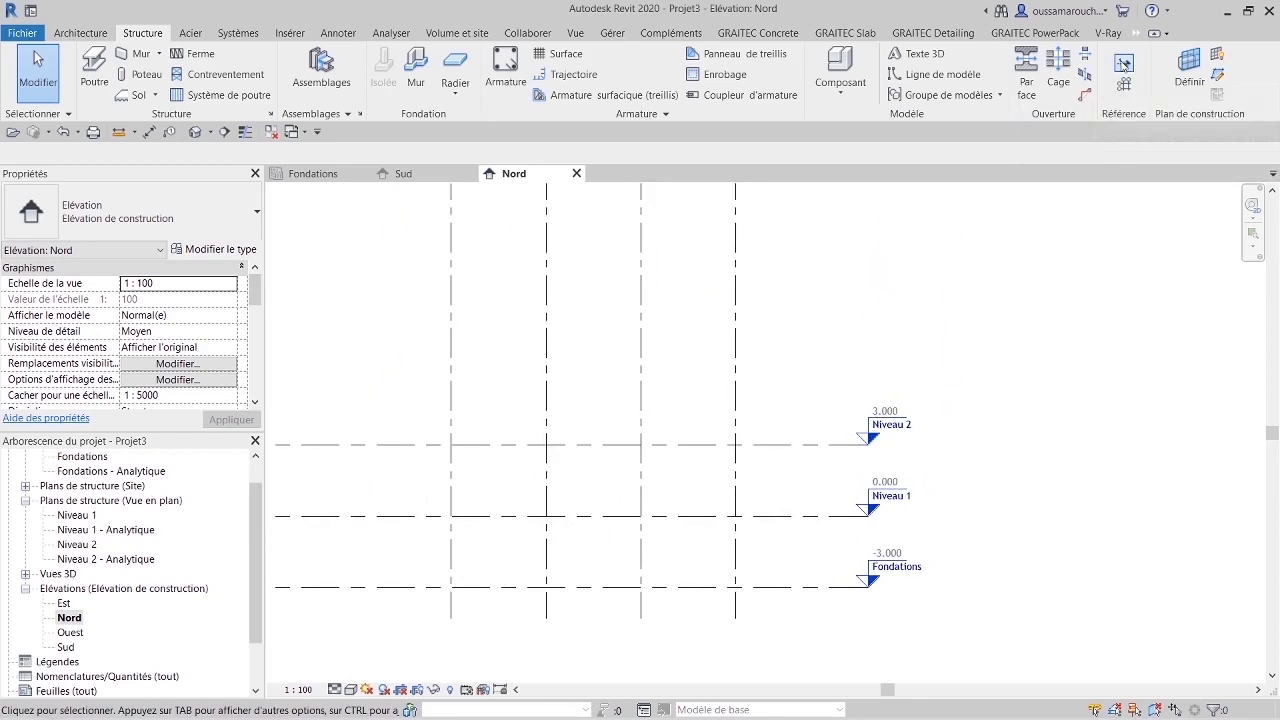
{"action": "left_click", "coordinate": [1123, 85]}
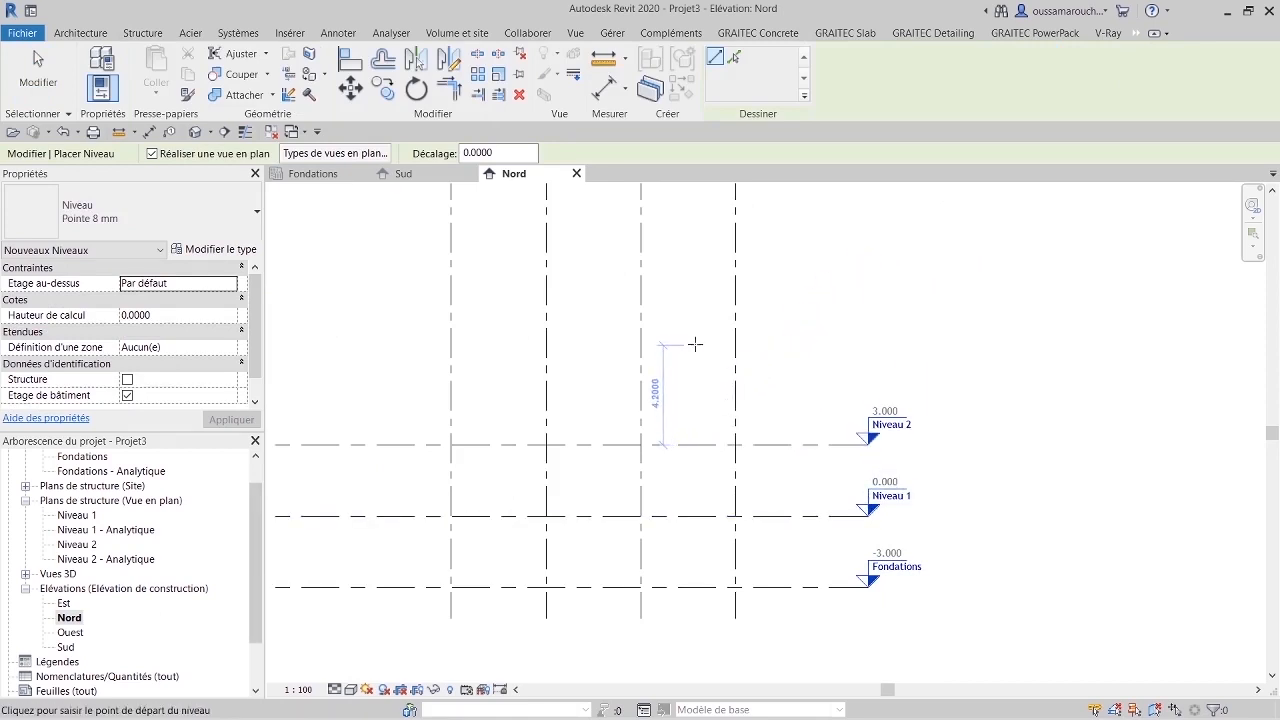
{"action": "left_click", "coordinate": [735, 57]}
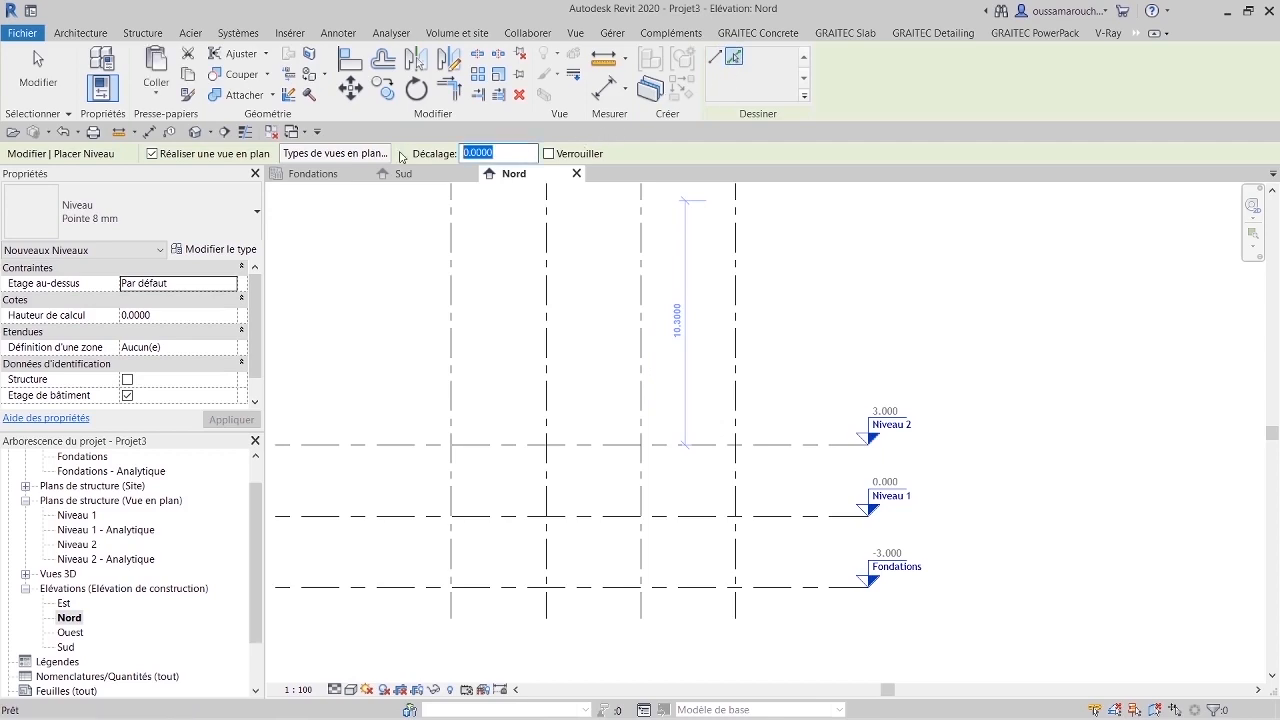
{"action": "type", "text": "3"}
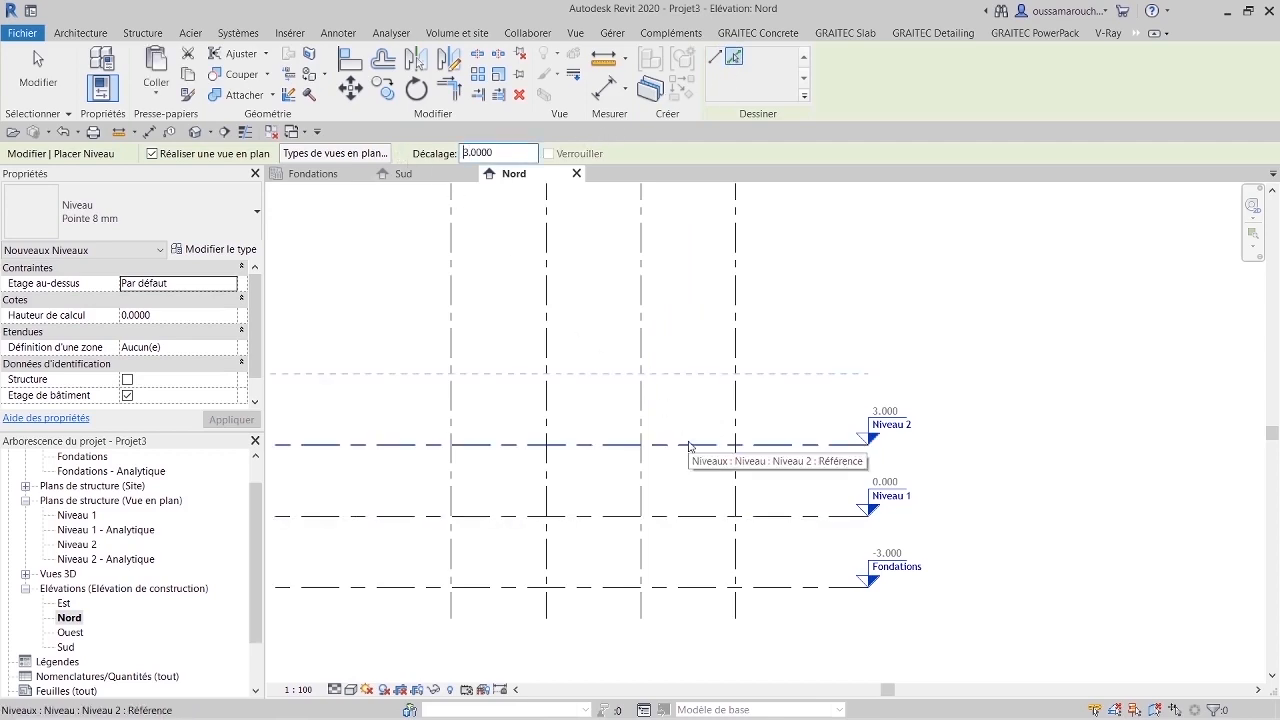
{"action": "left_click", "coordinate": [689, 447]}
{"action": "left_click", "coordinate": [668, 376]}
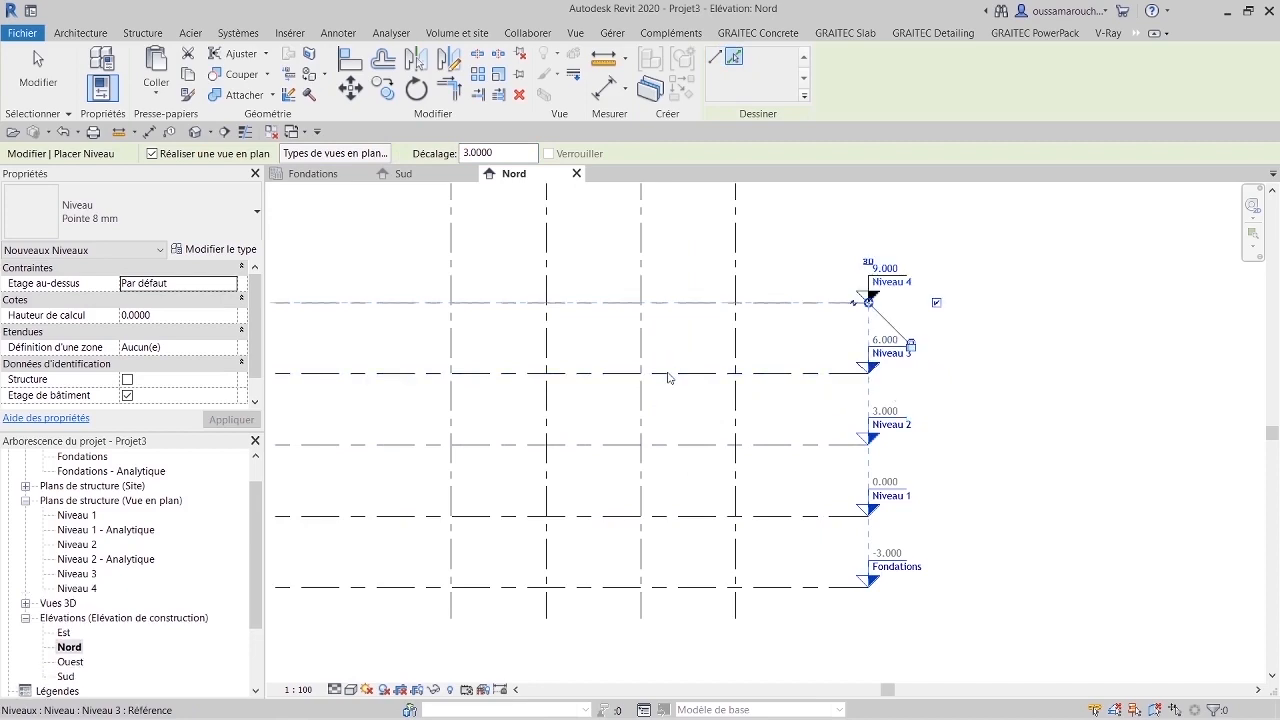
{"action": "key", "text": "Escape"}
{"action": "key", "text": "Escape"}
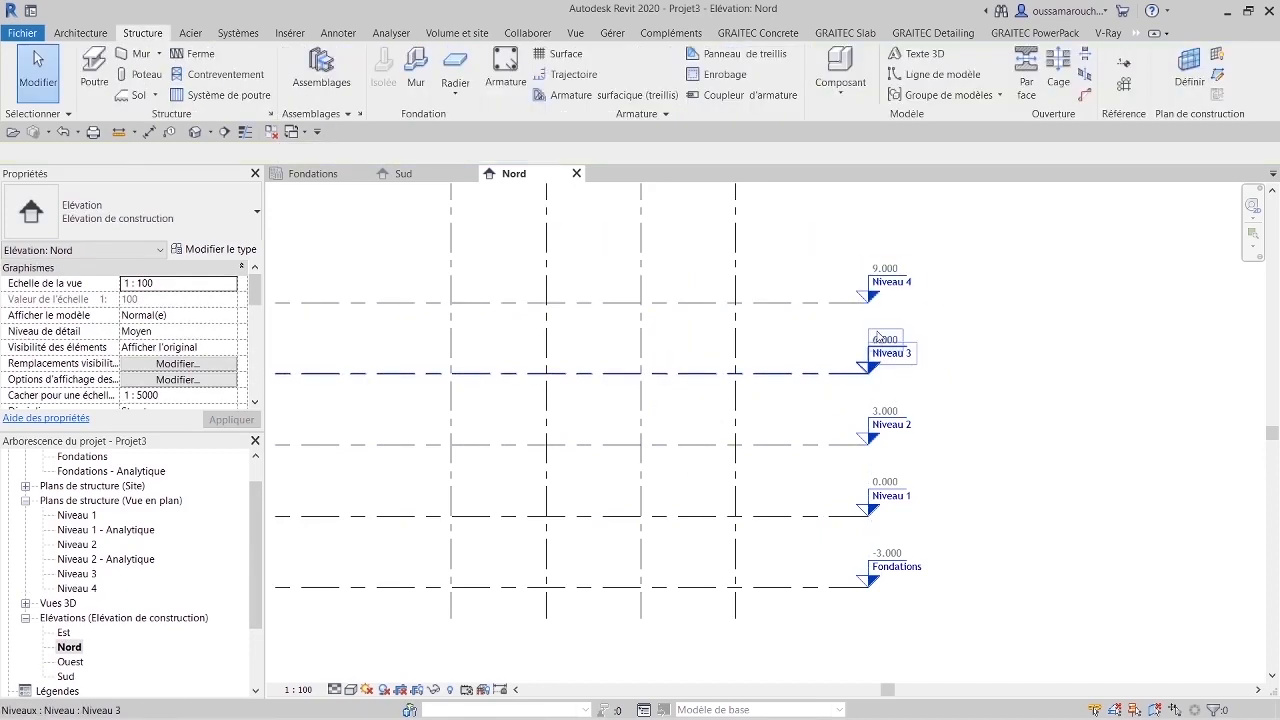
Step: Rename the topmost level TERASSE and rename its corresponding views as well
{"action": "left_click", "coordinate": [898, 287]}
{"action": "left_click", "coordinate": [898, 284]}
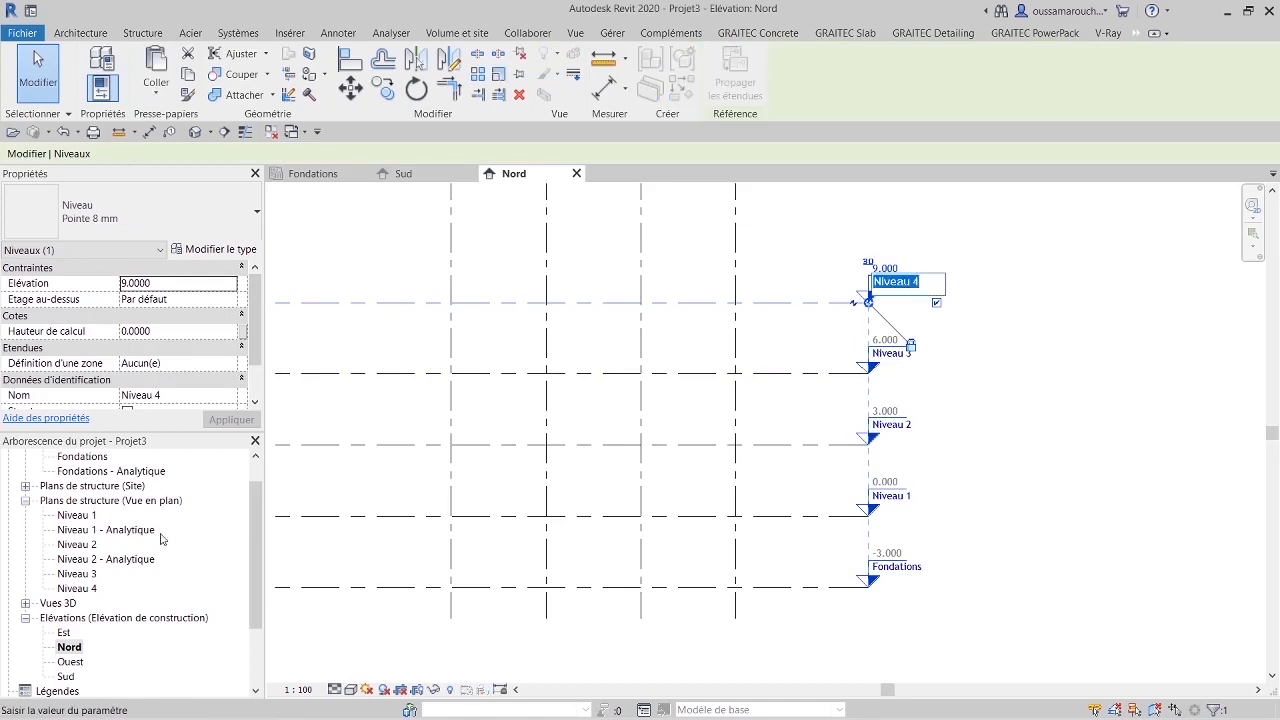
{"action": "type", "text": "TERASSE"}
{"action": "key", "text": "Return"}
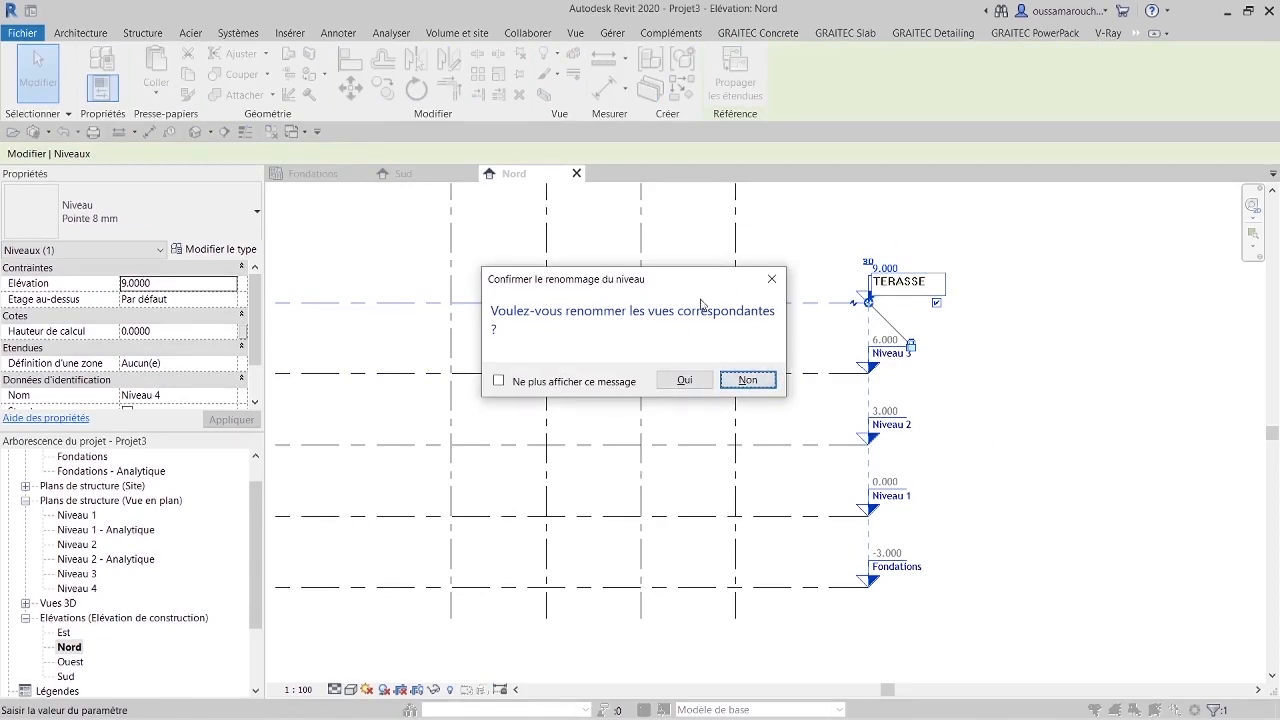
{"action": "left_click", "coordinate": [684, 380]}
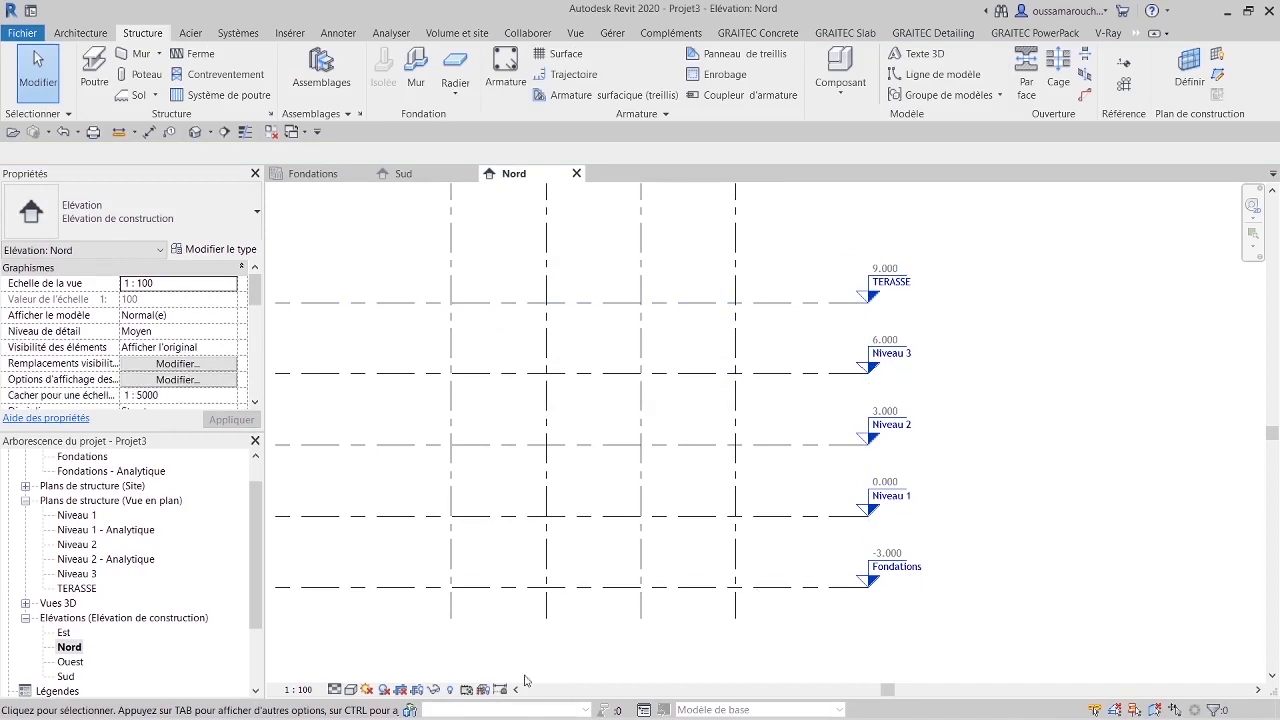
Step: Delete the TERASSE structural plan view from the project
{"action": "scroll", "coordinate": [410, 595], "scroll_direction": "down", "scroll_amount": 1}
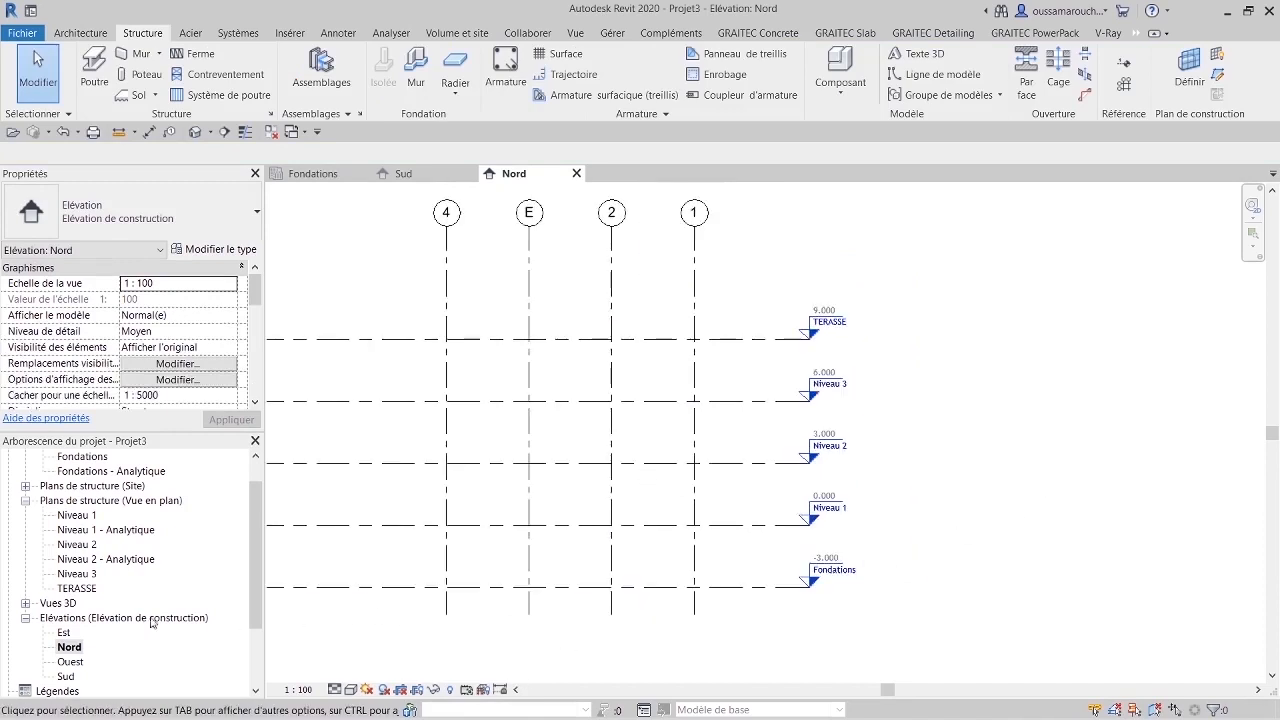
{"action": "left_click", "coordinate": [77, 590]}
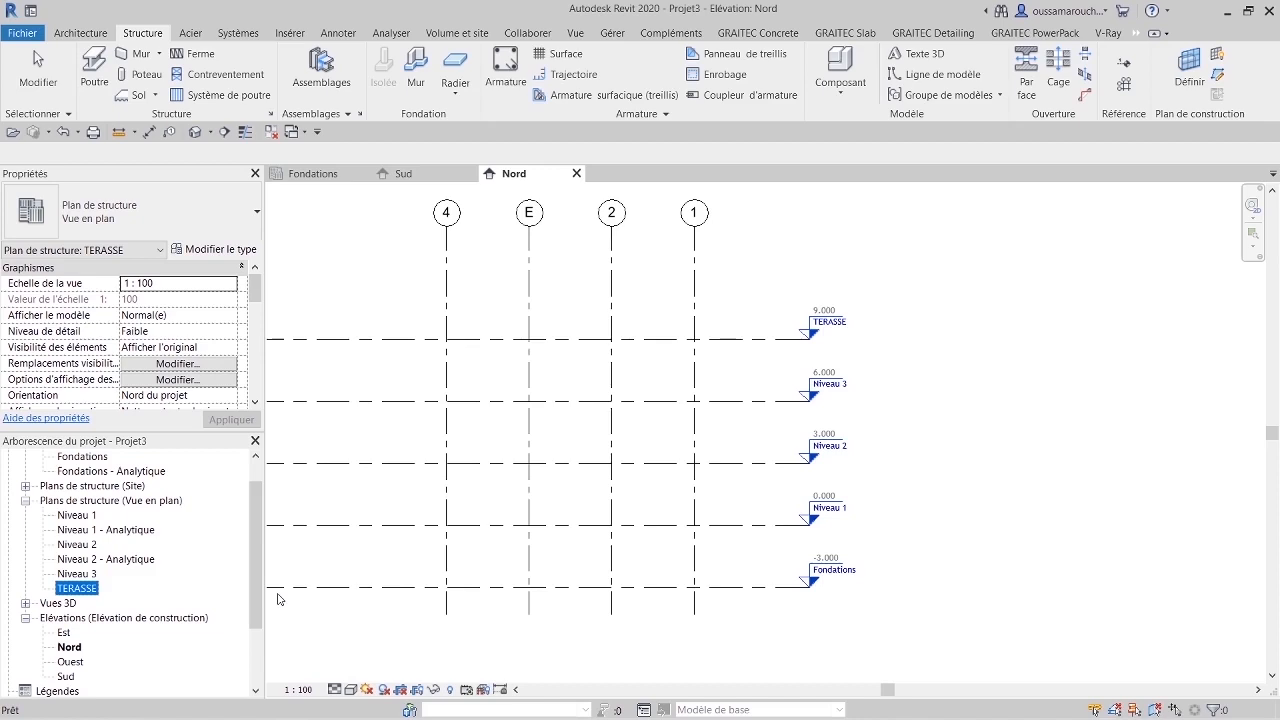
{"action": "key", "text": "Delete"}
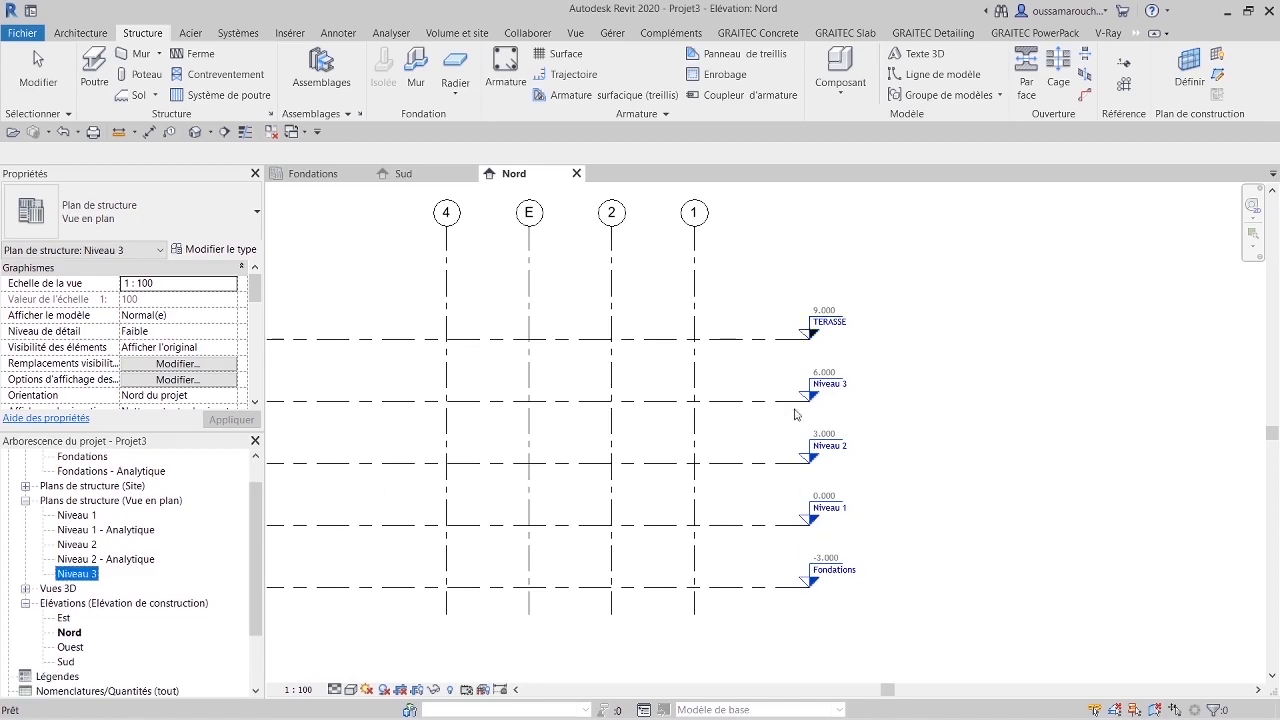
Step: Create a new structural plan view of type Vue en plan for the TERASSE level
{"action": "scroll", "coordinate": [786, 347], "scroll_direction": "up", "scroll_amount": 2}
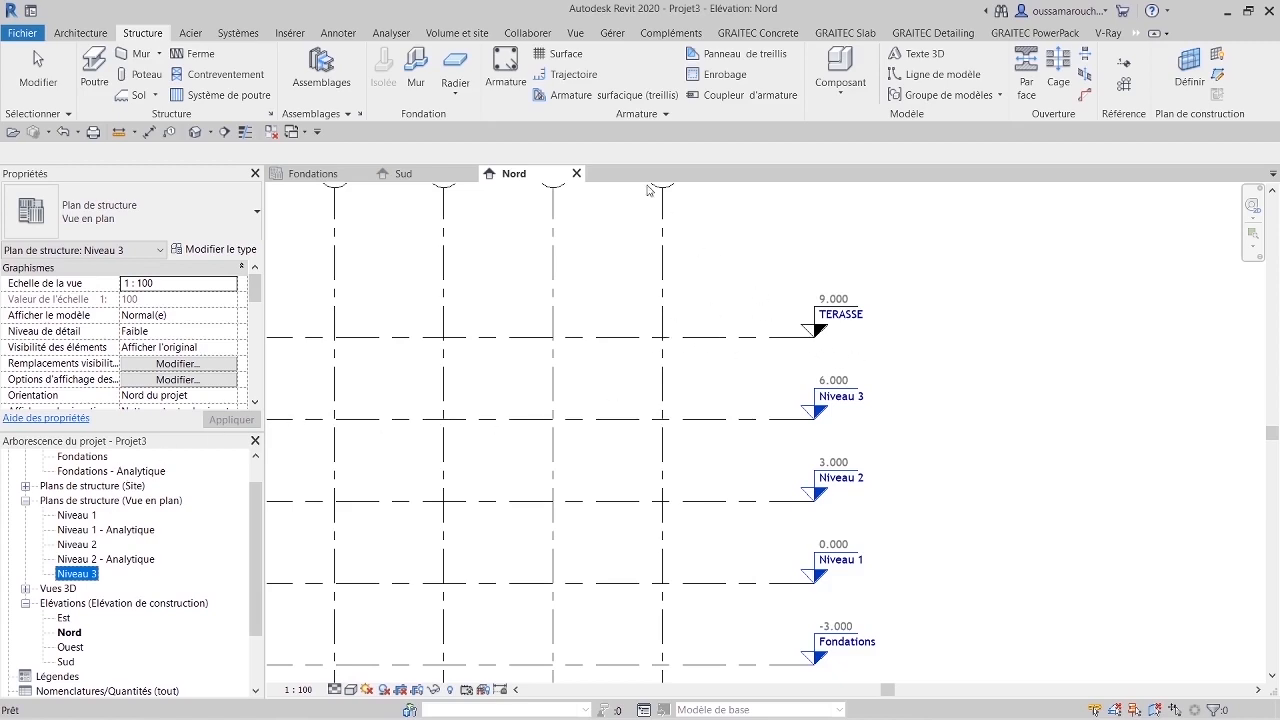
{"action": "left_click", "coordinate": [580, 33]}
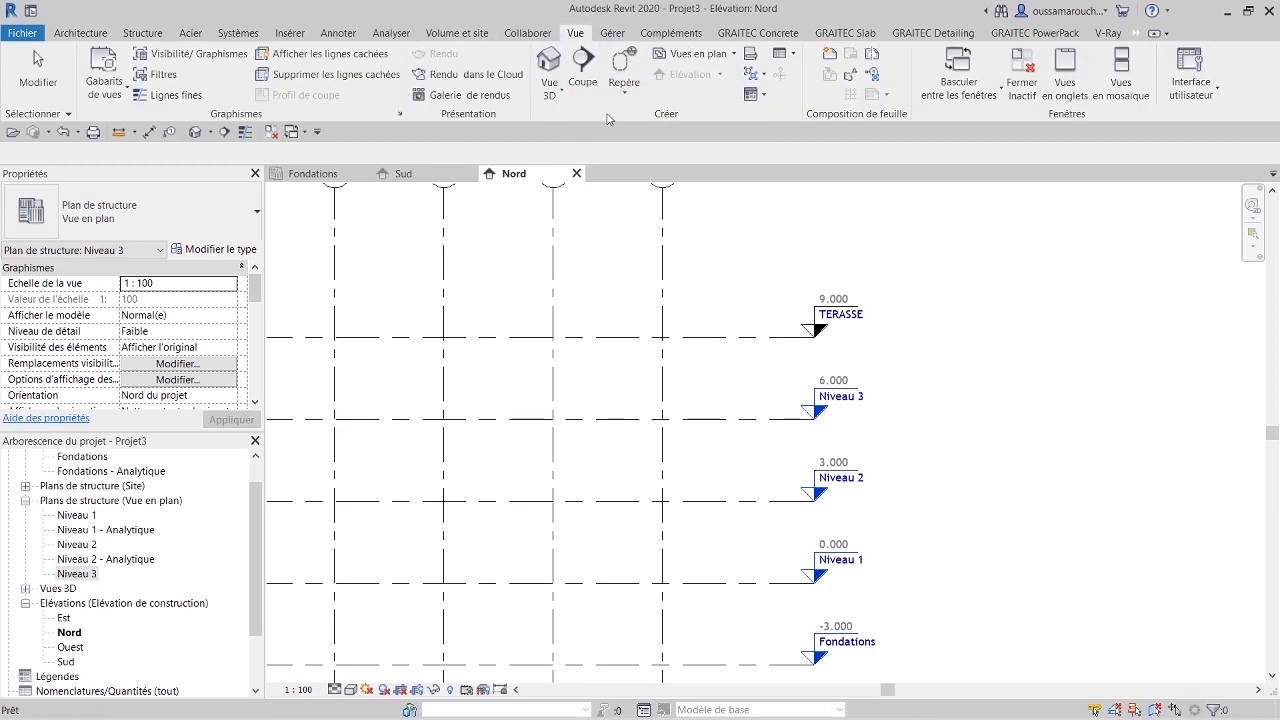
{"action": "left_click", "coordinate": [698, 54]}
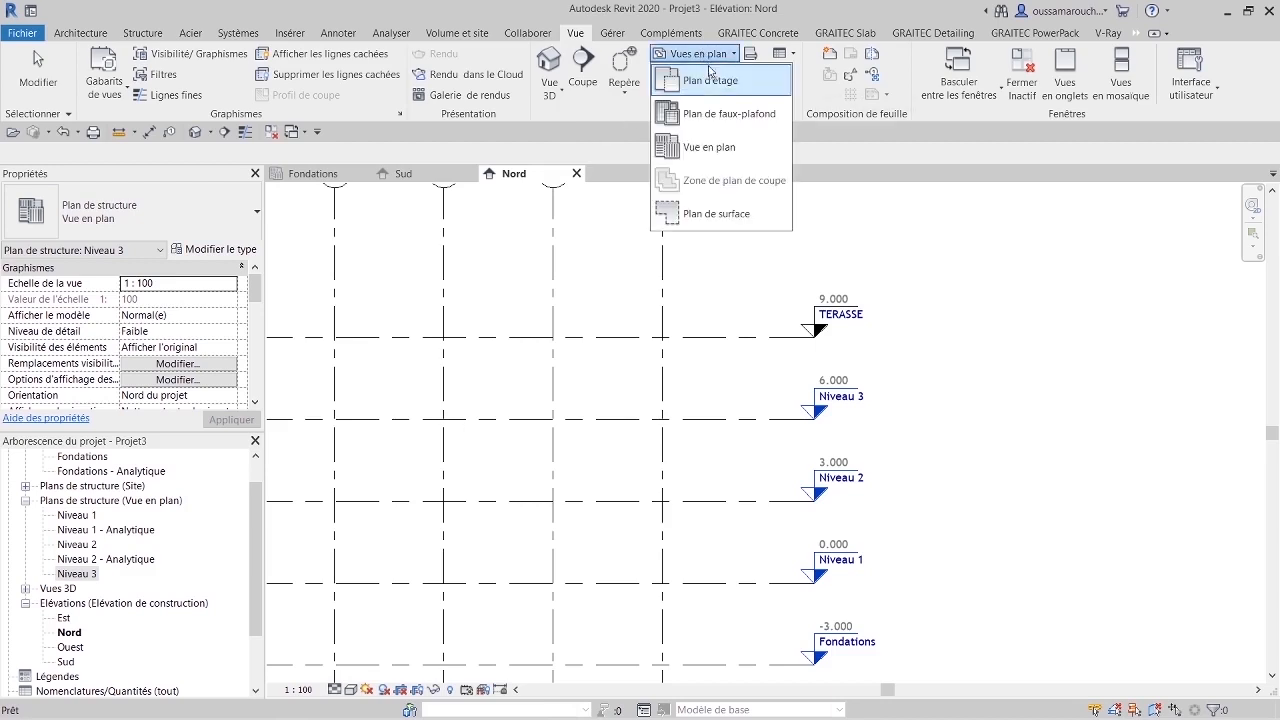
{"action": "left_click", "coordinate": [709, 147]}
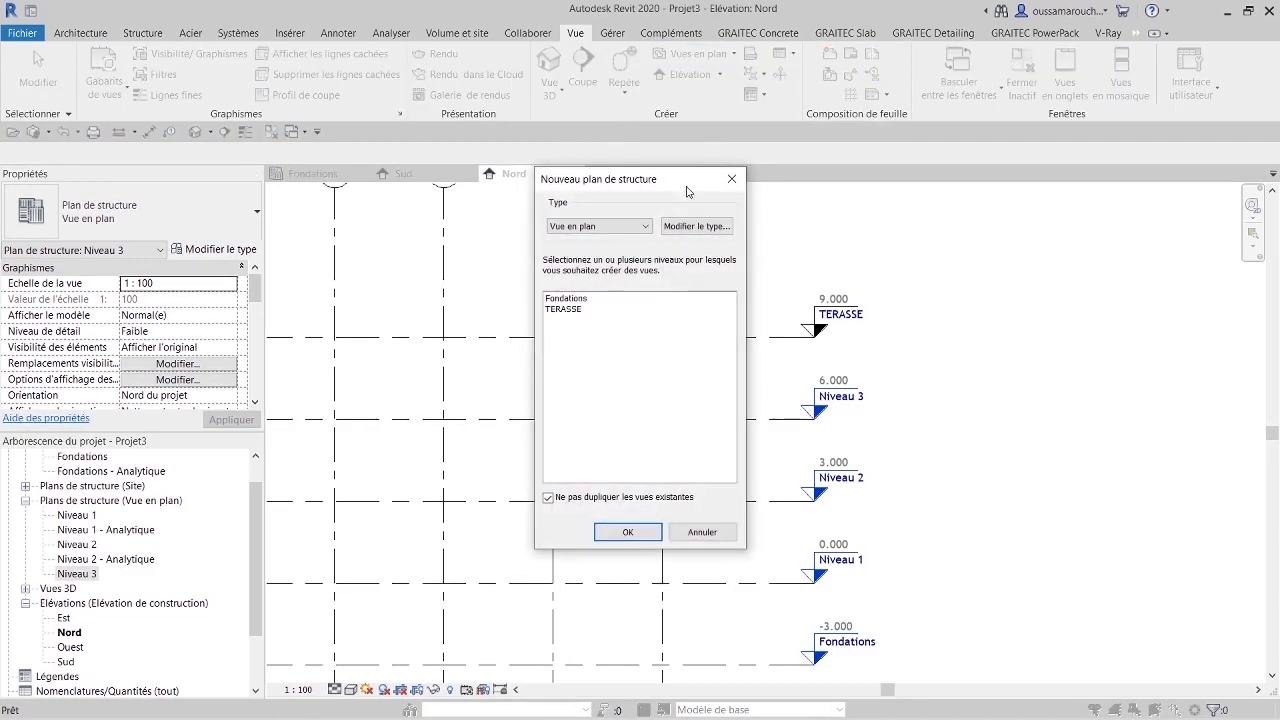
{"action": "left_click", "coordinate": [566, 310]}
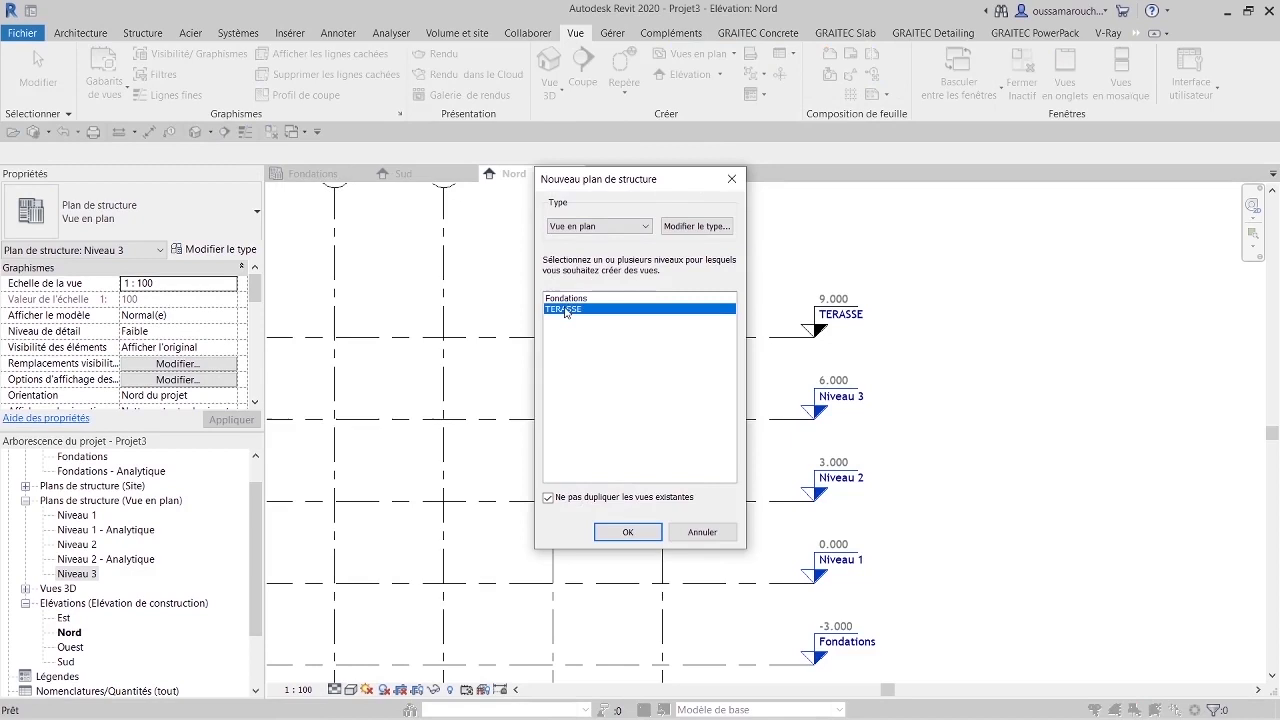
{"action": "left_click", "coordinate": [626, 533]}
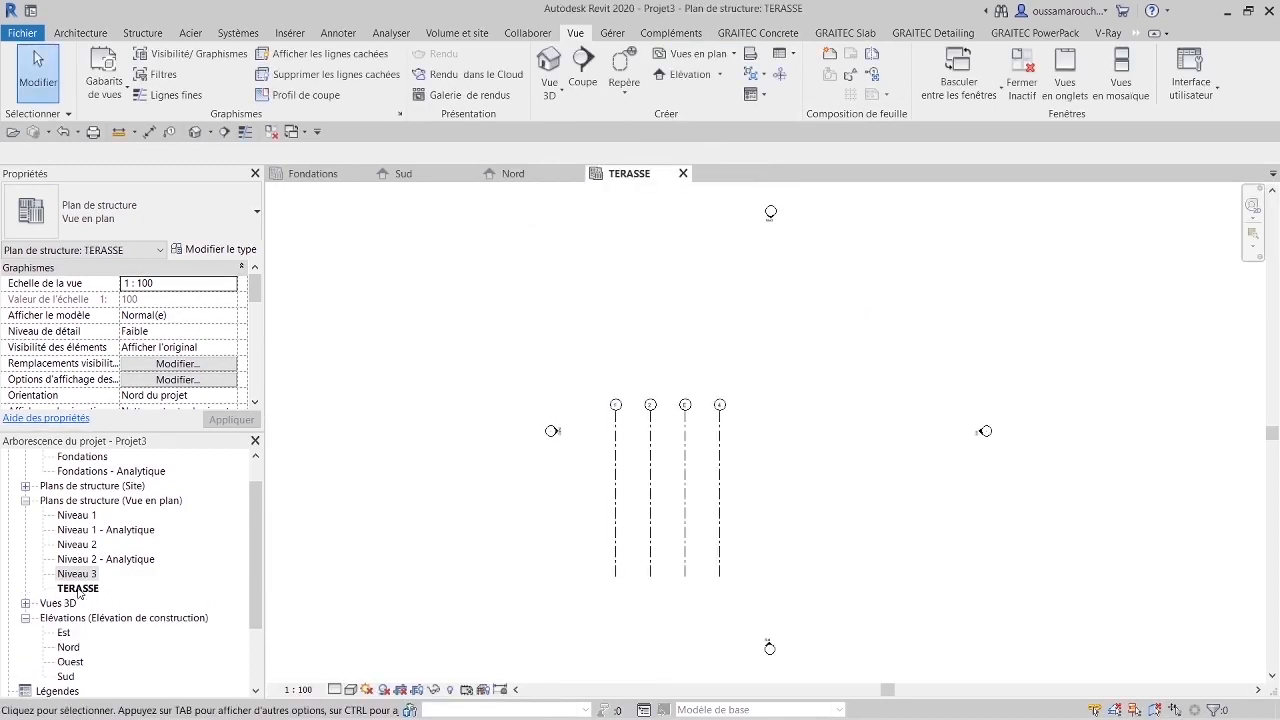
Step: Return to the Nord elevation and delete the TERASSE level together with its structural plan view
{"action": "left_click", "coordinate": [512, 174]}
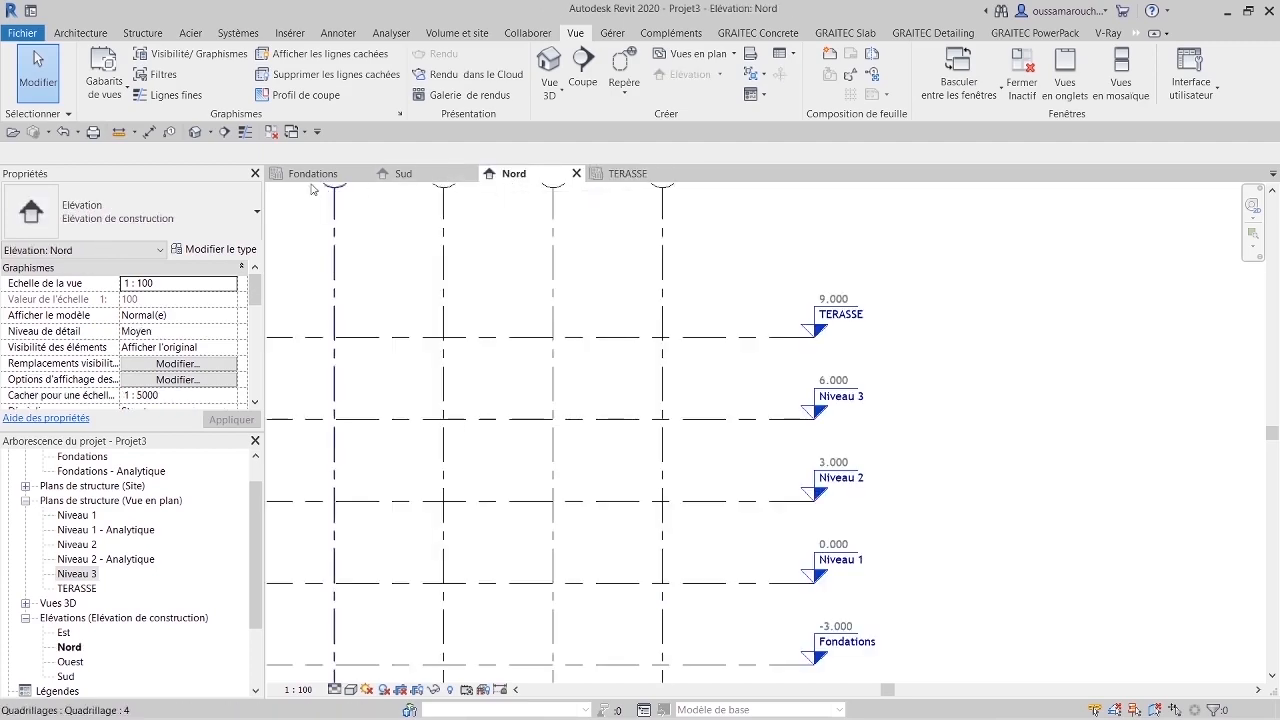
{"action": "scroll", "coordinate": [708, 392], "scroll_direction": "down", "scroll_amount": 1}
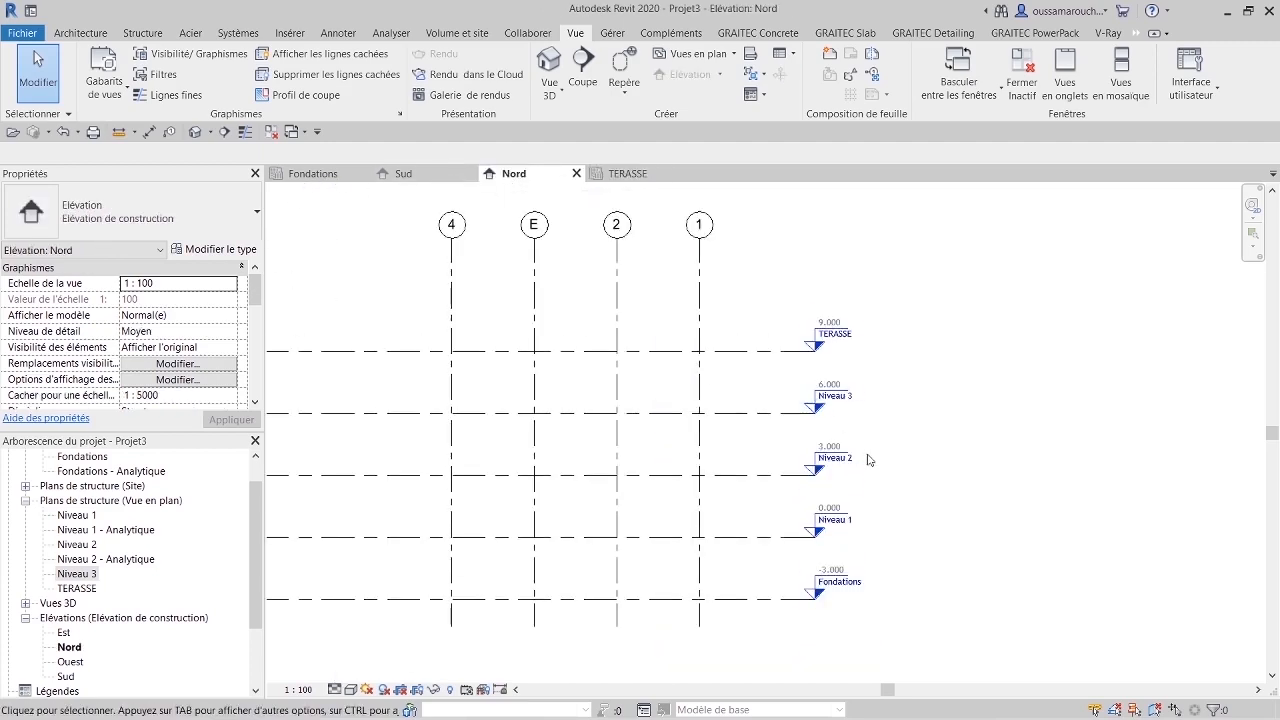
{"action": "left_click", "coordinate": [759, 352]}
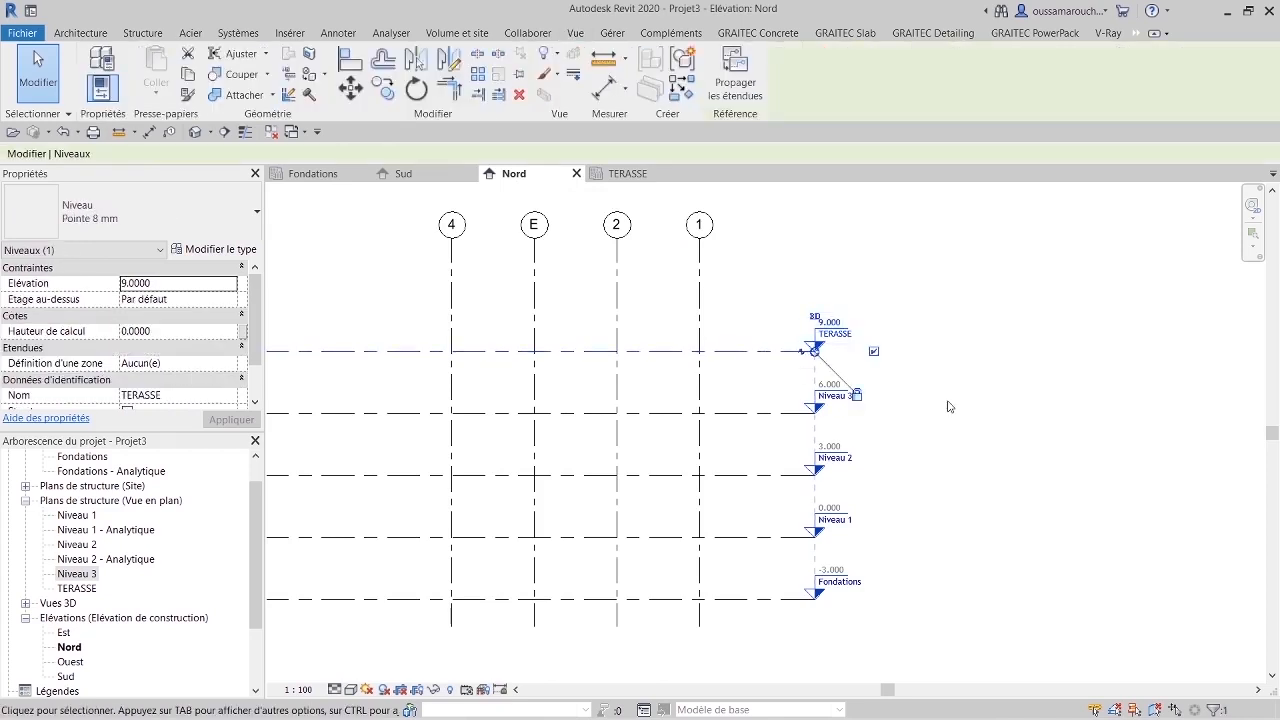
{"action": "key", "text": "Delete"}
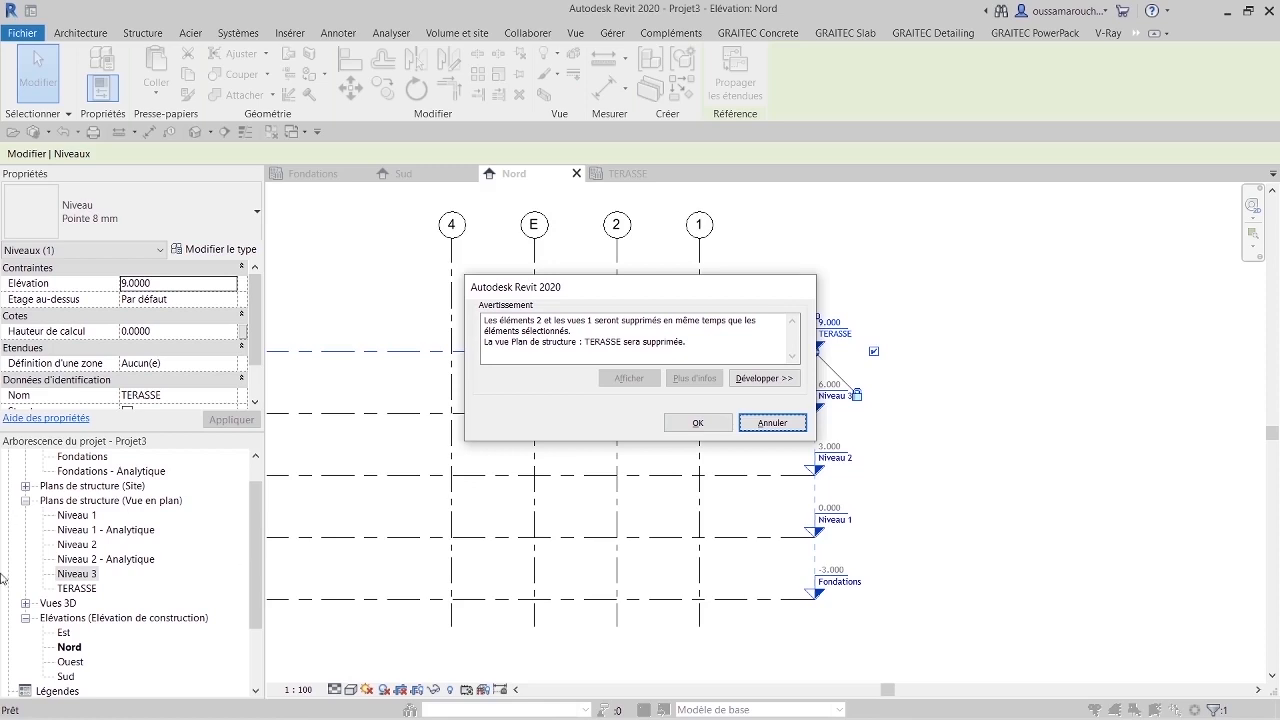
{"action": "left_click", "coordinate": [698, 422]}
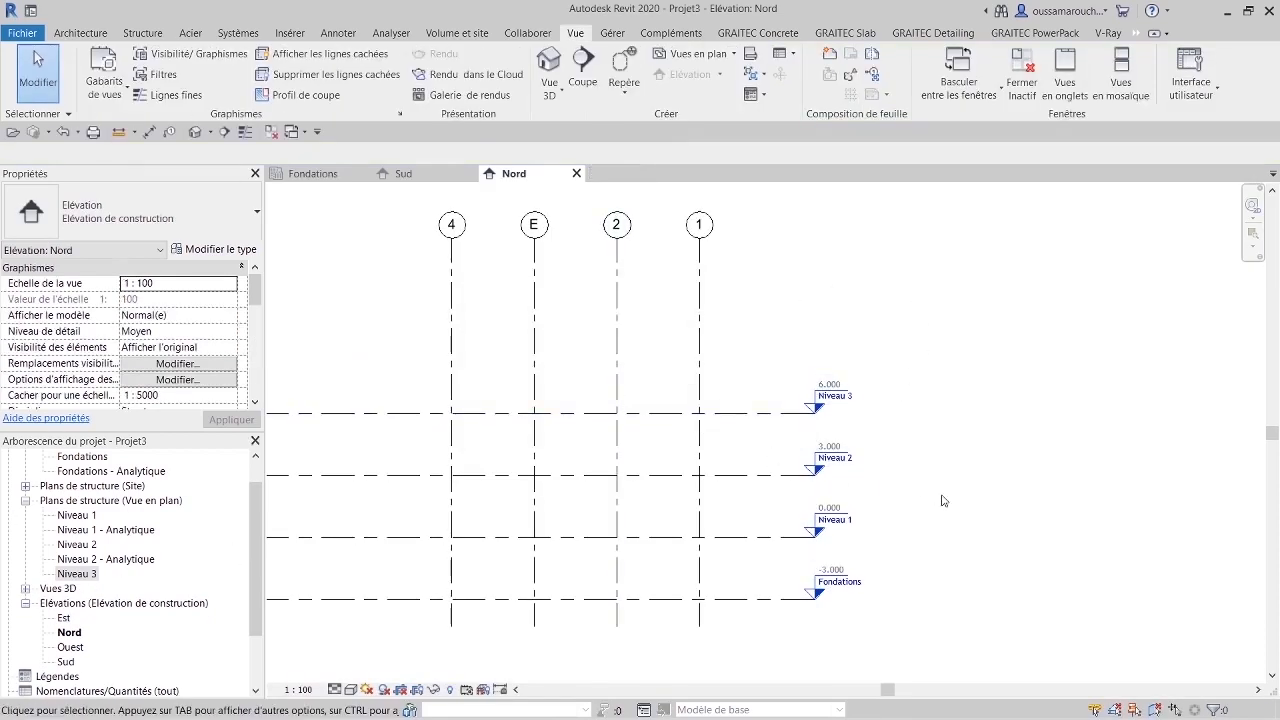
{"action": "scroll", "coordinate": [942, 500], "scroll_direction": "down", "scroll_amount": 2}
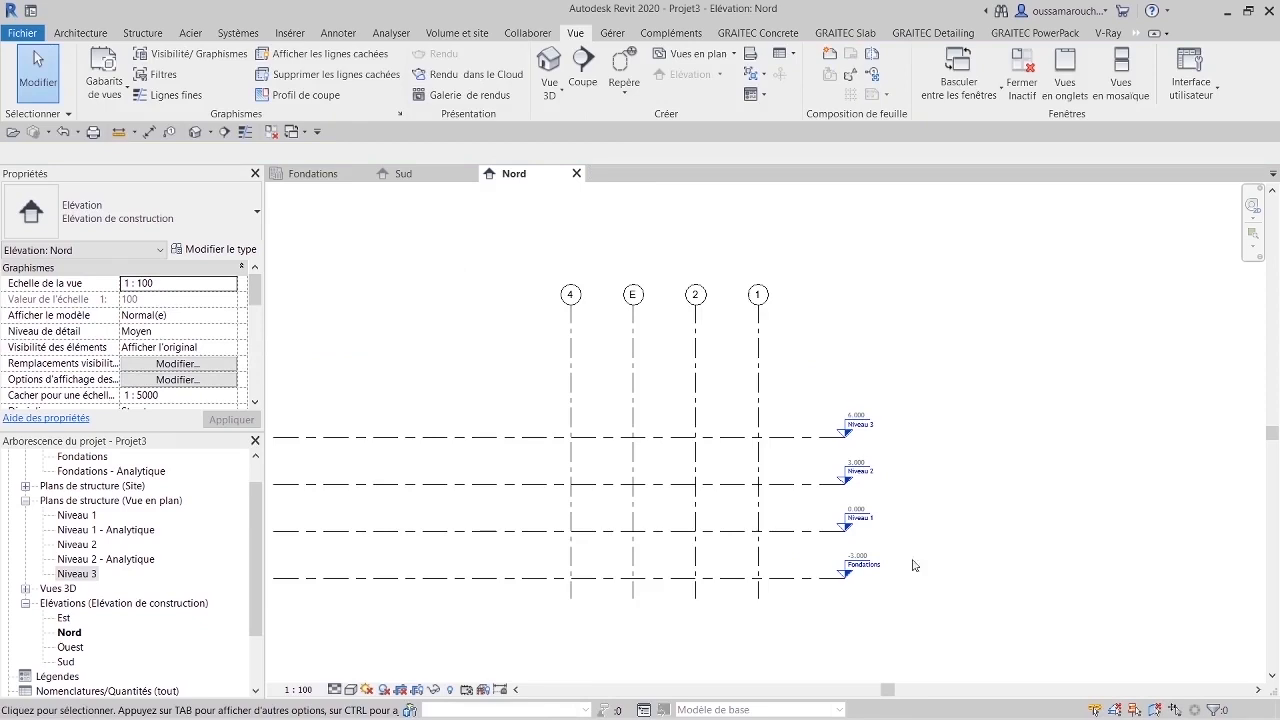
Step: In the Fondations plan, start an isolated footing and open the M_Base-Rectangulaire type properties with the preview shown
{"action": "left_click", "coordinate": [300, 174]}
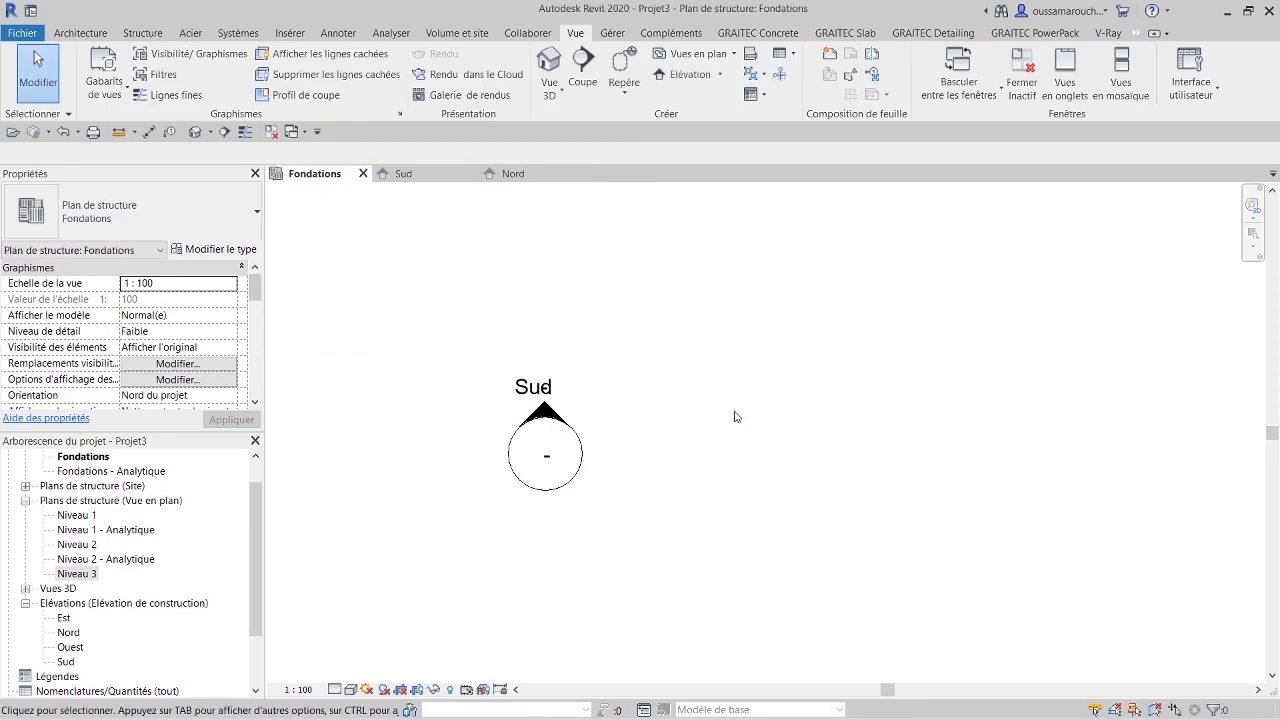
{"action": "scroll", "coordinate": [735, 416], "scroll_direction": "down", "scroll_amount": 4}
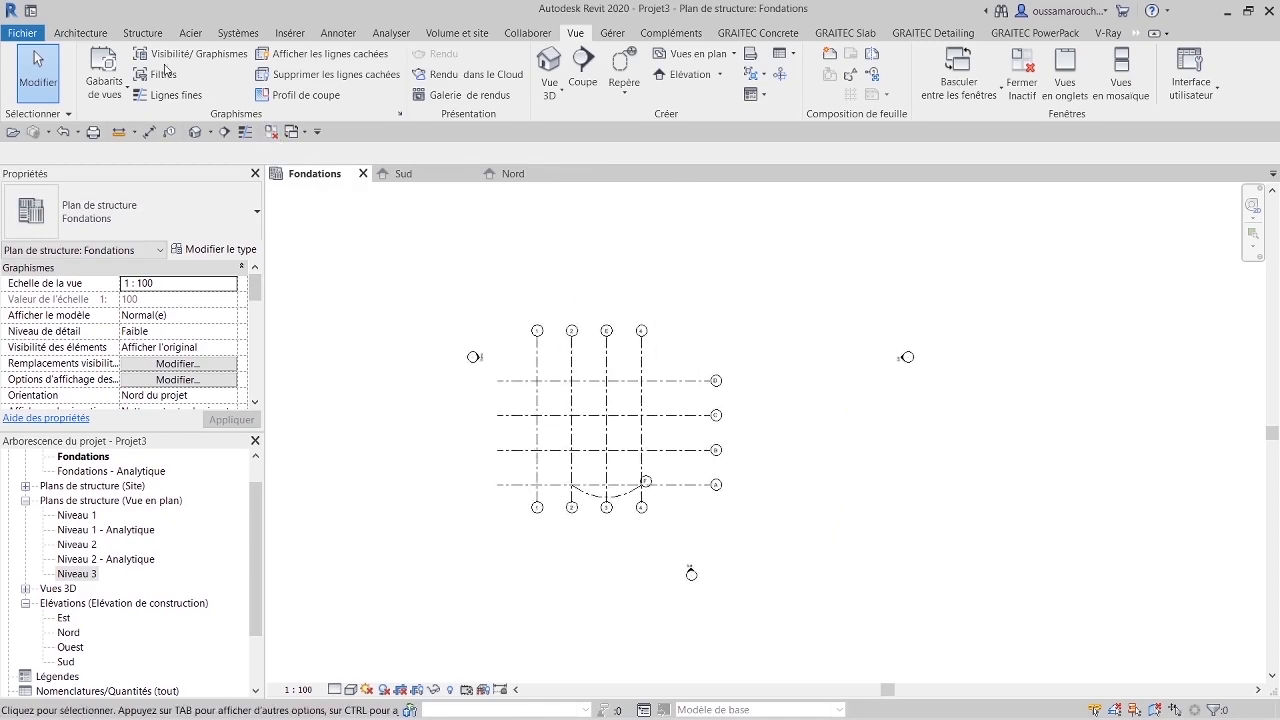
{"action": "left_click", "coordinate": [143, 33]}
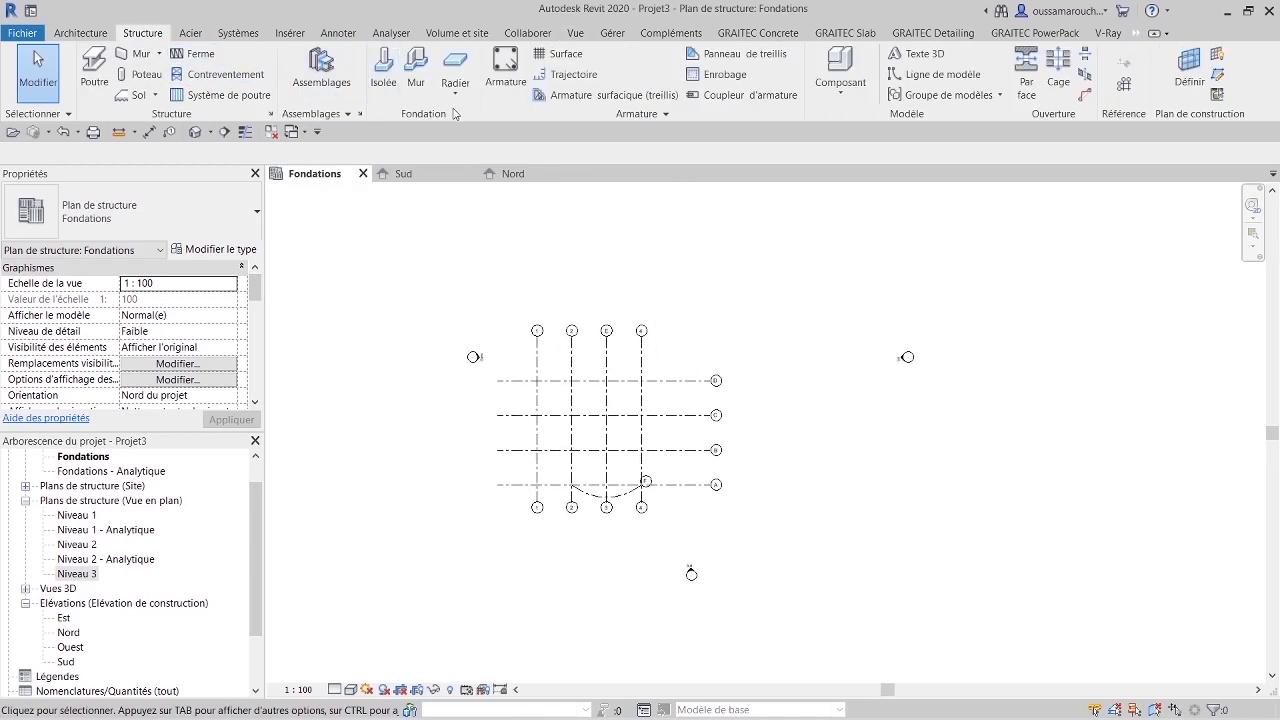
{"action": "left_click", "coordinate": [383, 68]}
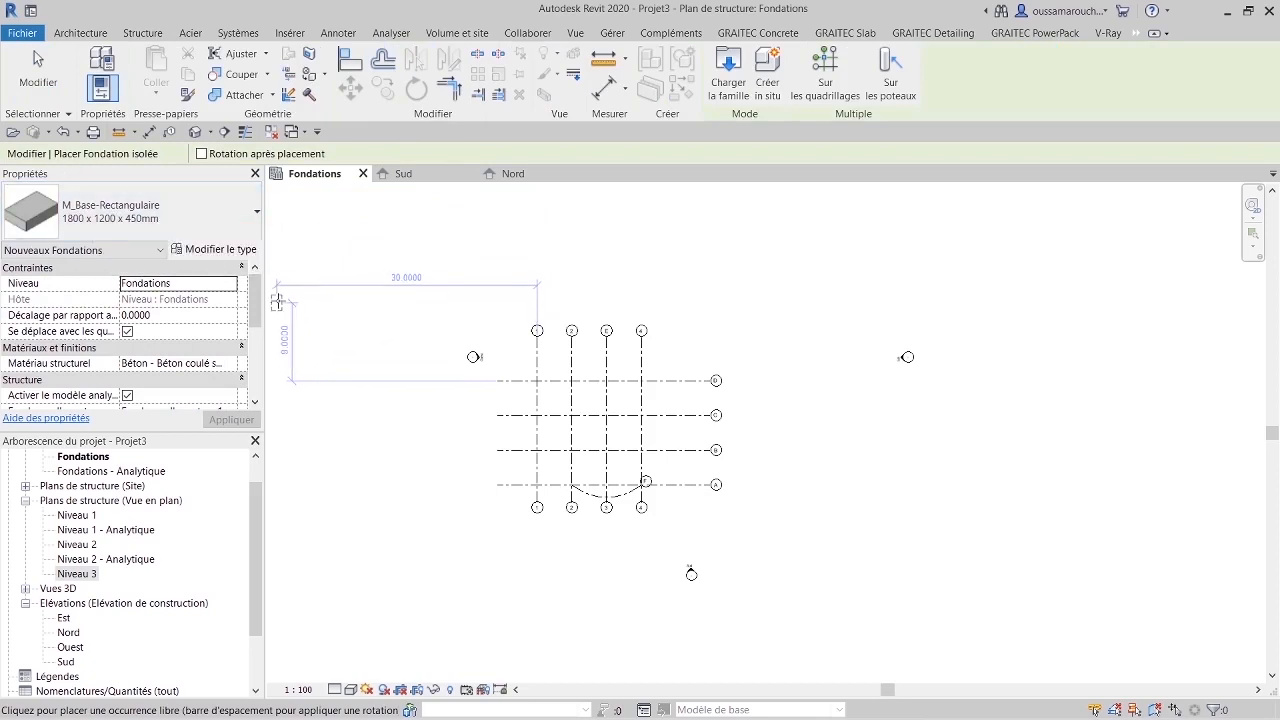
{"action": "left_click", "coordinate": [213, 249]}
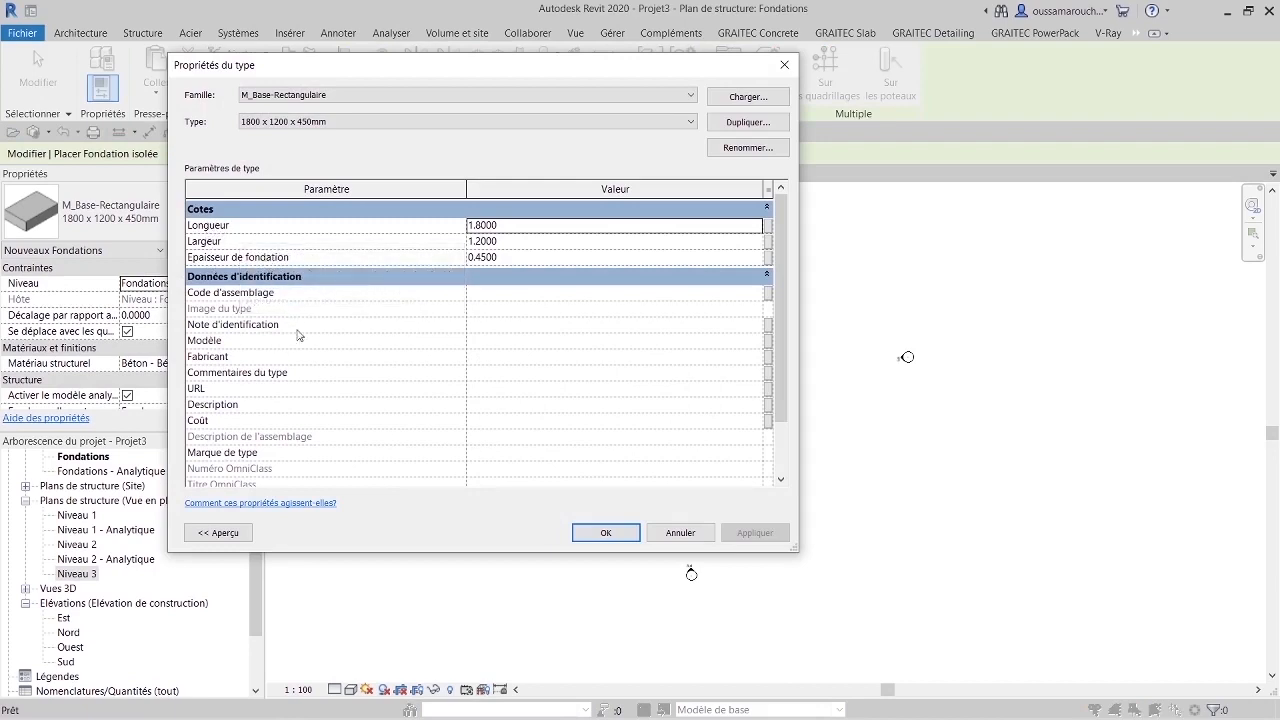
{"action": "left_click_drag", "start_coordinate": [323, 68], "coordinate": [464, 63]}
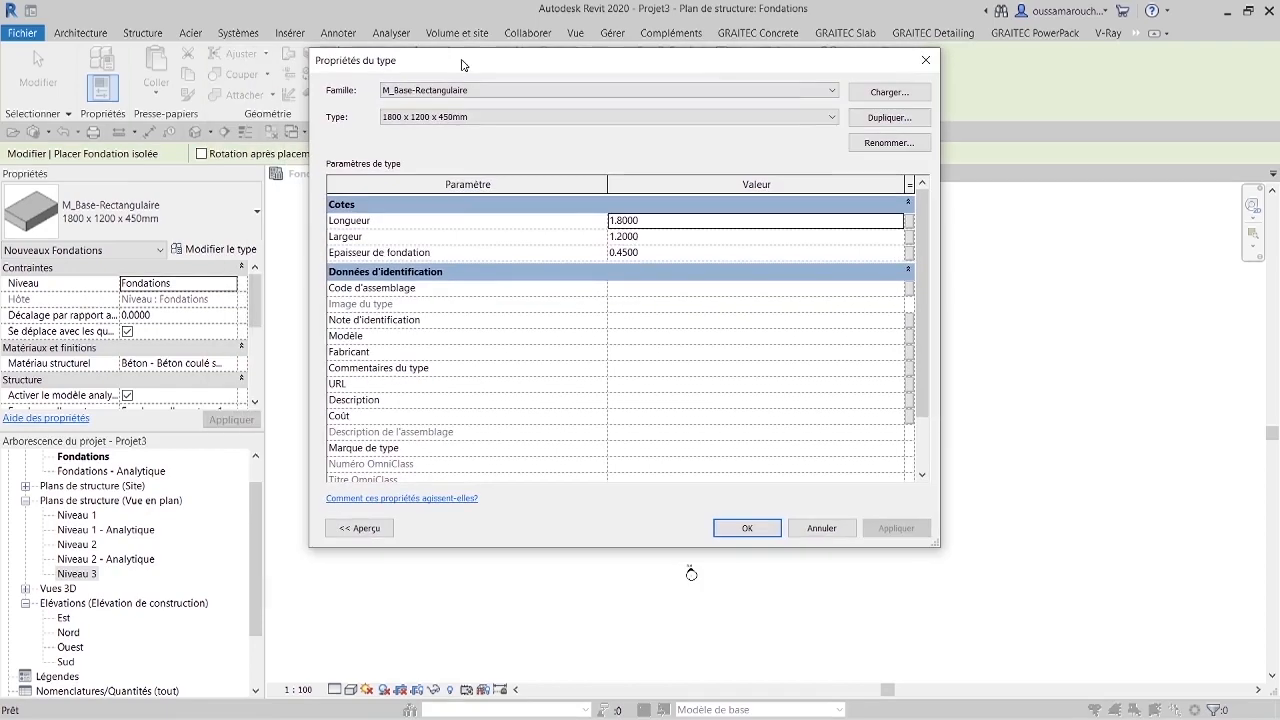
{"action": "left_click", "coordinate": [362, 533]}
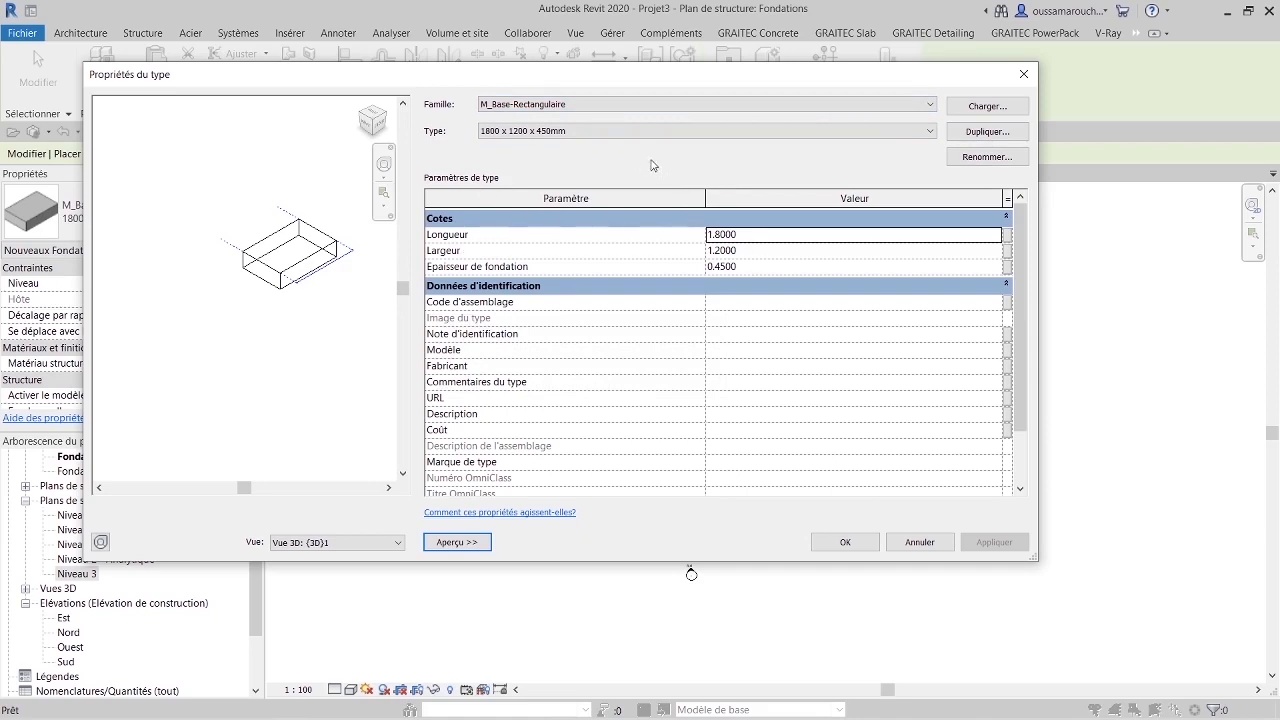
Step: Duplicate the 1800 x 1200 x 450mm footing type under the name 1500 x 1500 x 450mm 2
{"action": "left_click", "coordinate": [969, 136]}
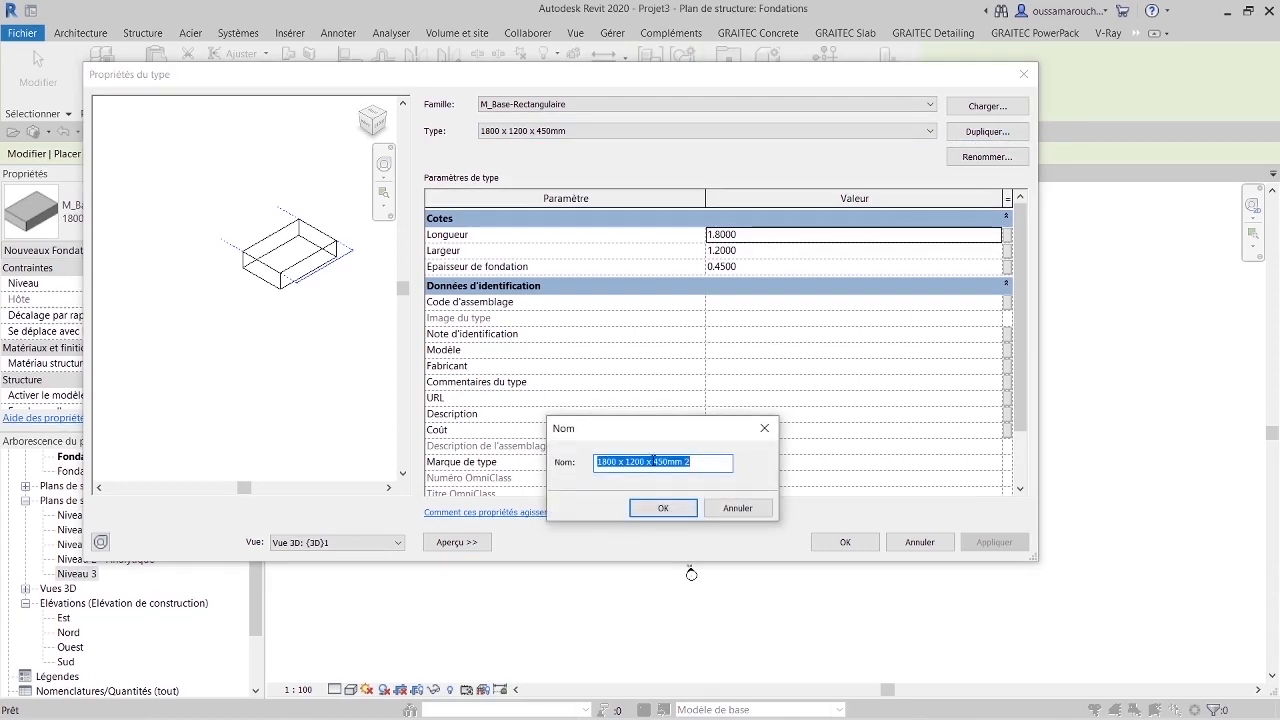
{"action": "left_click", "coordinate": [618, 462]}
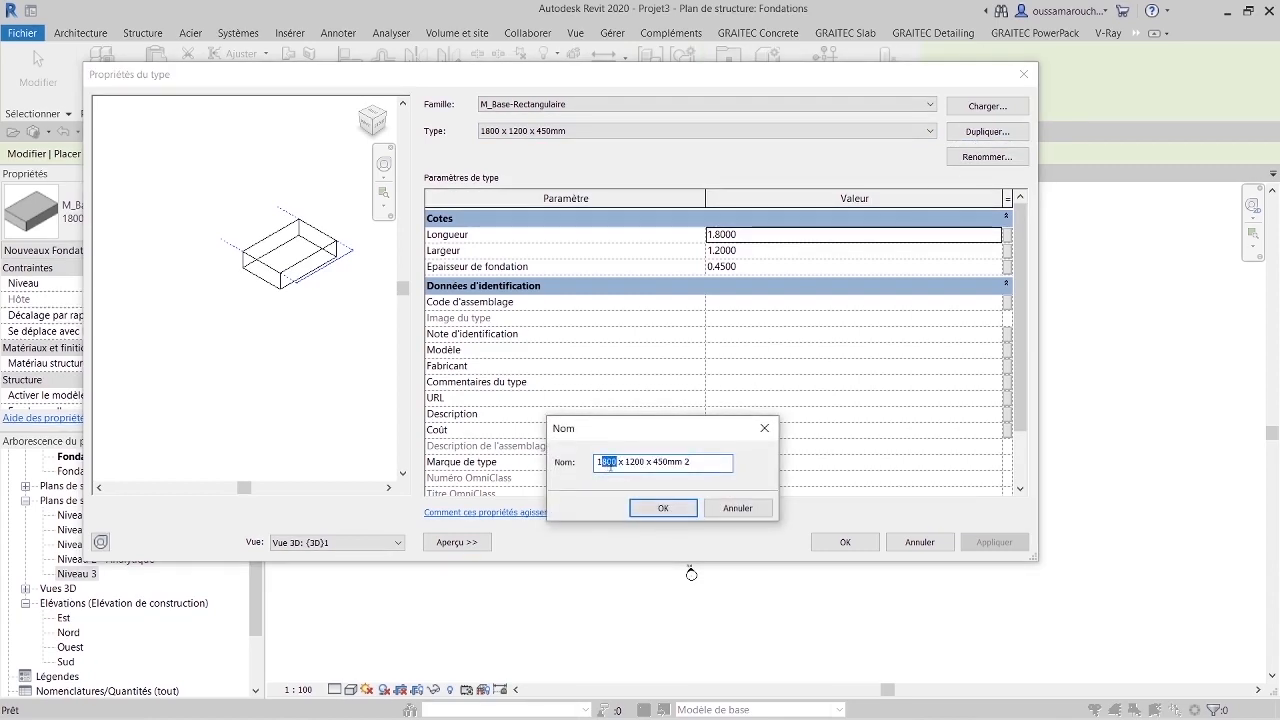
{"action": "type", "text": "500 x 1"}
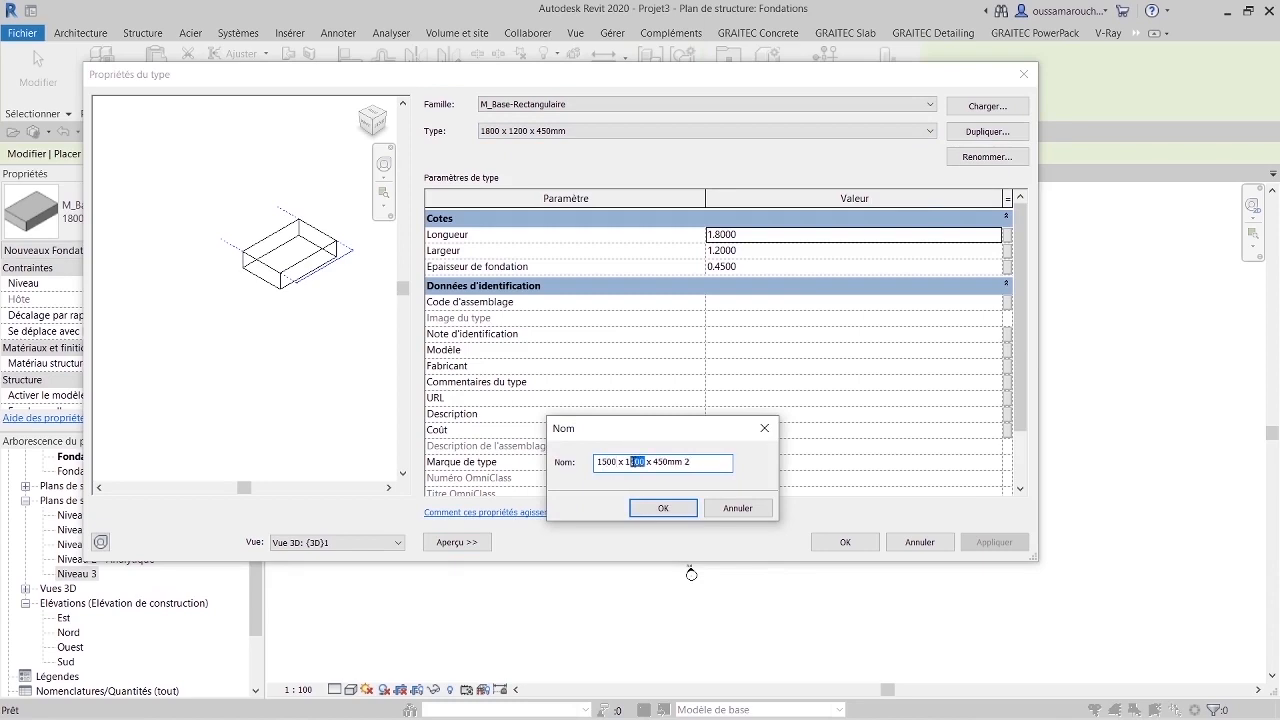
{"action": "type", "text": "50"}
{"action": "left_click", "coordinate": [663, 510]}
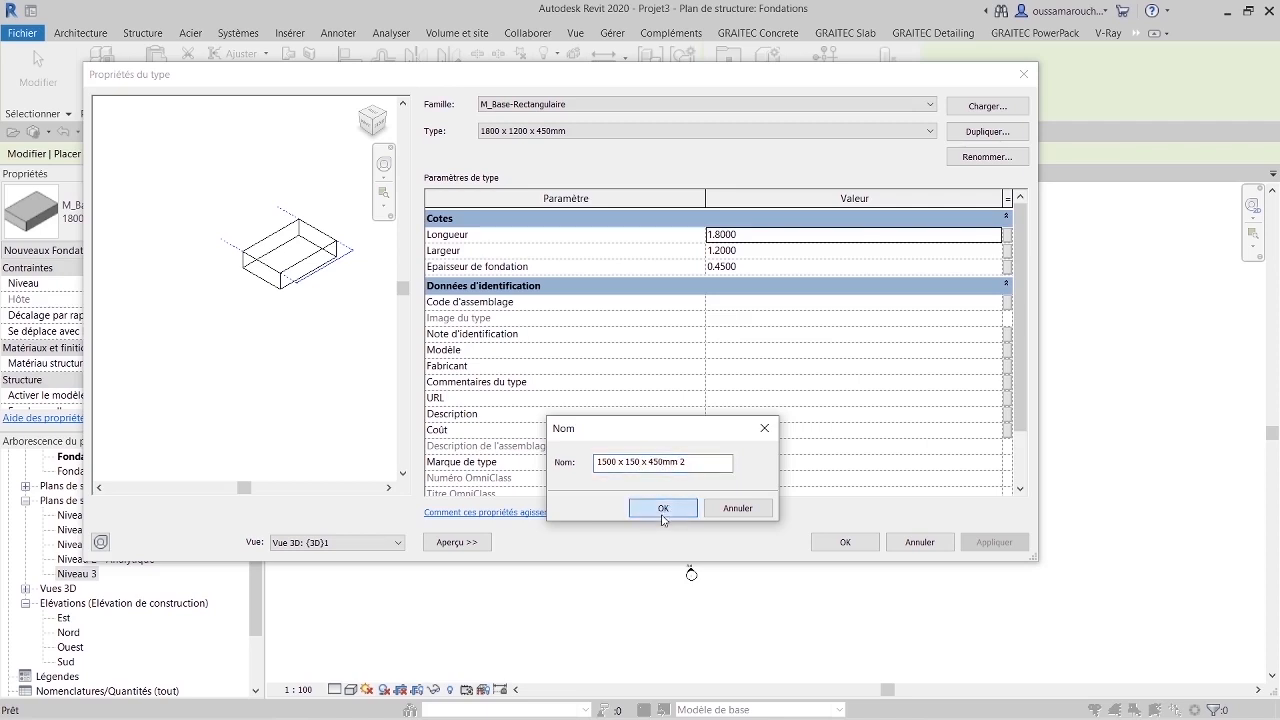
{"action": "left_click", "coordinate": [646, 462]}
{"action": "type", "text": "0"}
{"action": "left_click", "coordinate": [664, 509]}
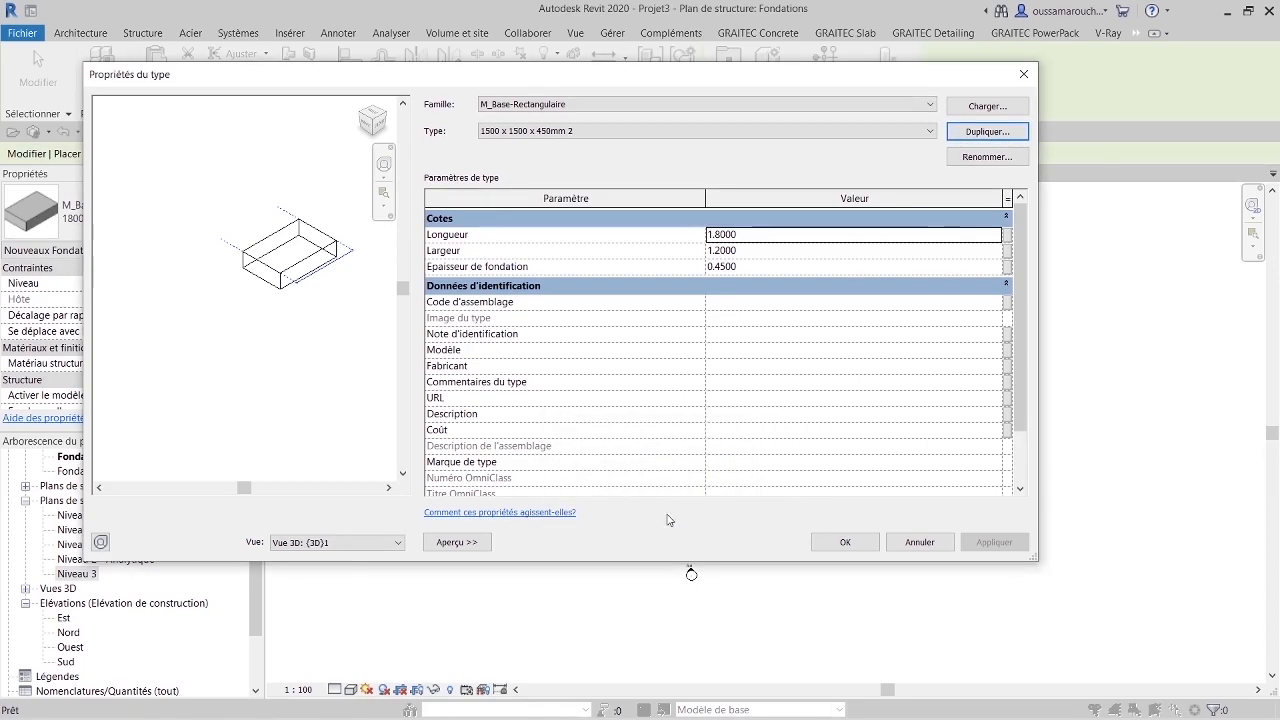
Step: Set the duplicated footing type's length and width to 1.5 m each and accept the type properties
{"action": "left_click", "coordinate": [751, 234]}
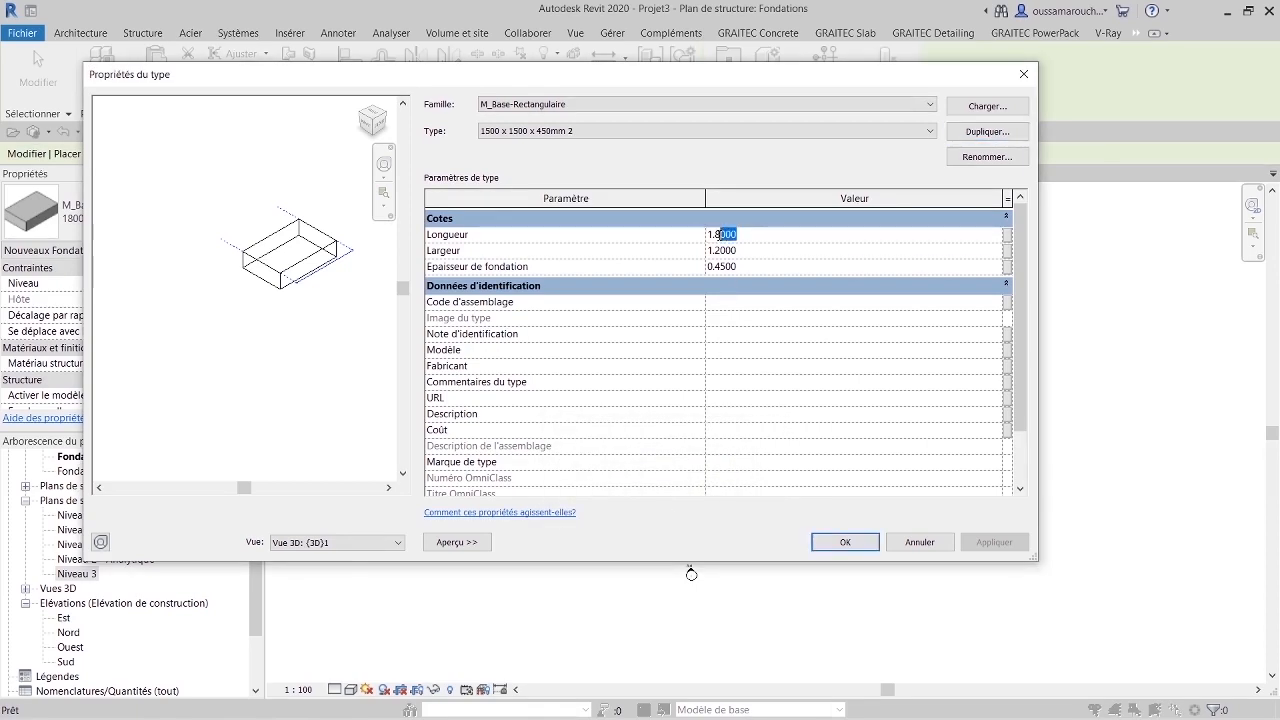
{"action": "left_click_drag", "start_coordinate": [720, 234], "coordinate": [714, 234]}
{"action": "type", "text": "5"}
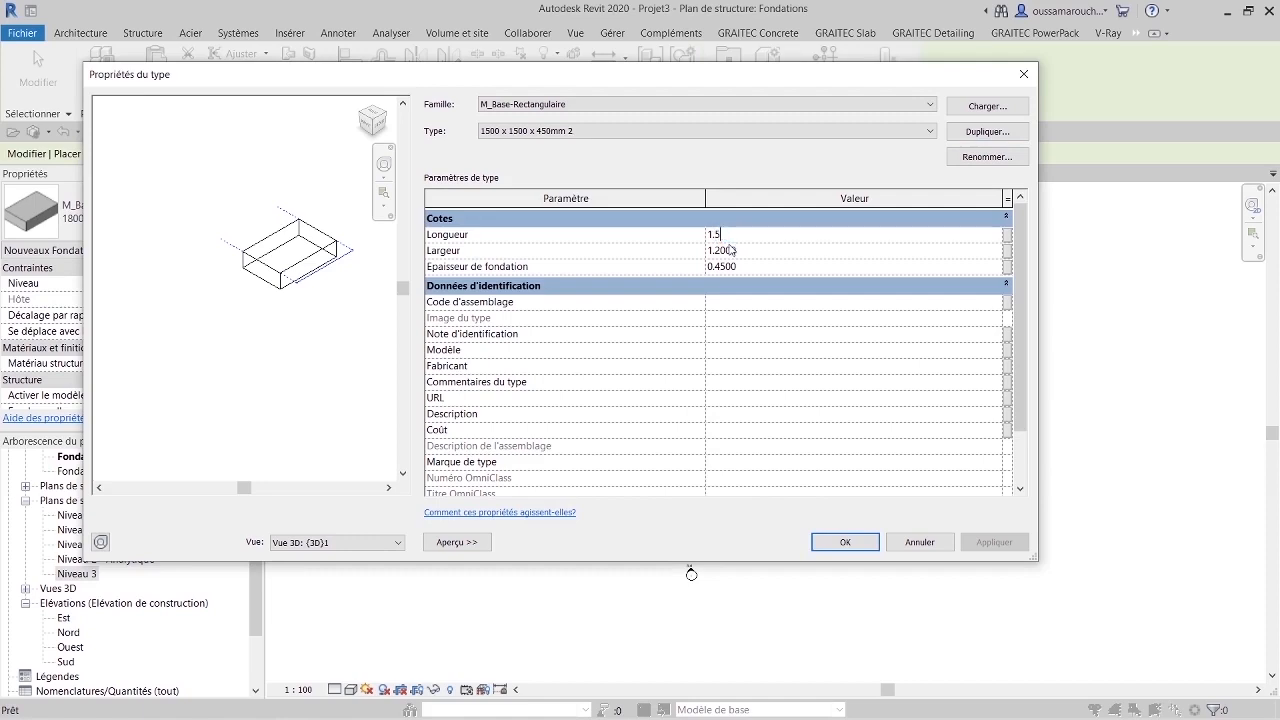
{"action": "left_click", "coordinate": [743, 250]}
{"action": "double_click", "coordinate": [743, 250]}
{"action": "left_click", "coordinate": [717, 250]}
{"action": "left_click", "coordinate": [843, 542]}
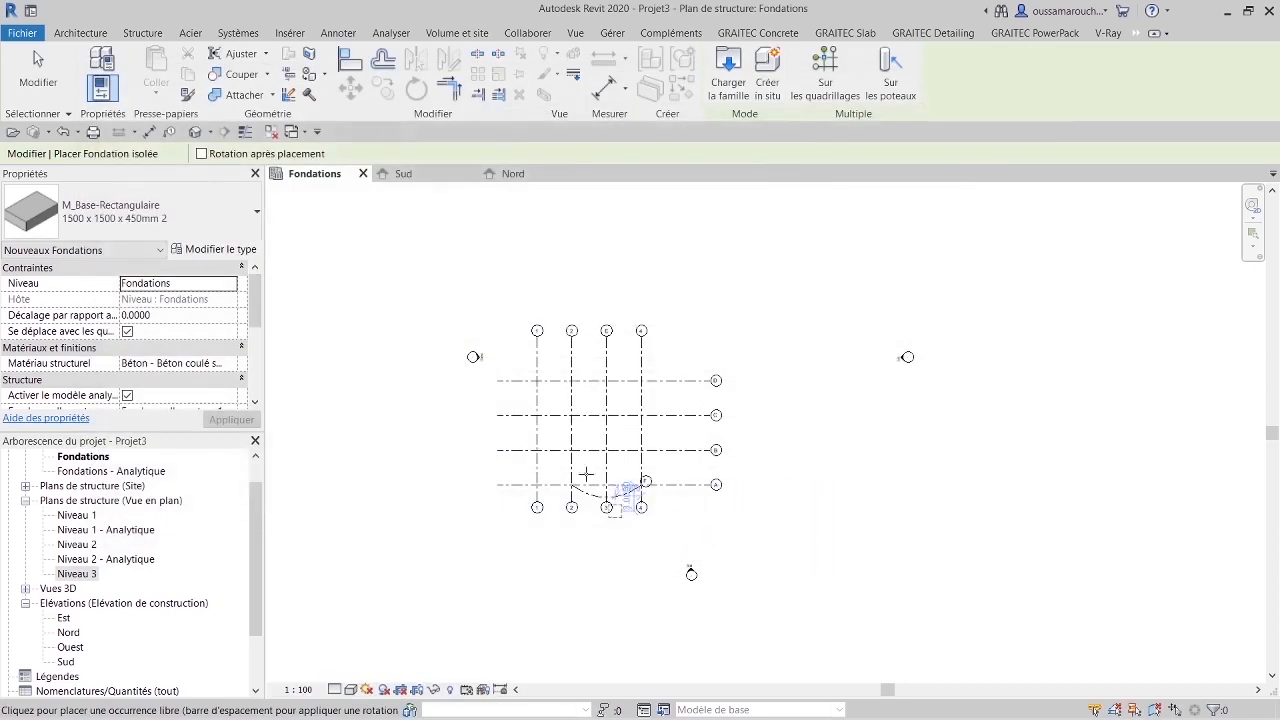
Step: Place 1500 x 1500 x 450mm 2 isolated footings where grid D crosses grids 1, 2 and 3
{"action": "scroll", "coordinate": [570, 430], "scroll_direction": "up", "scroll_amount": 4}
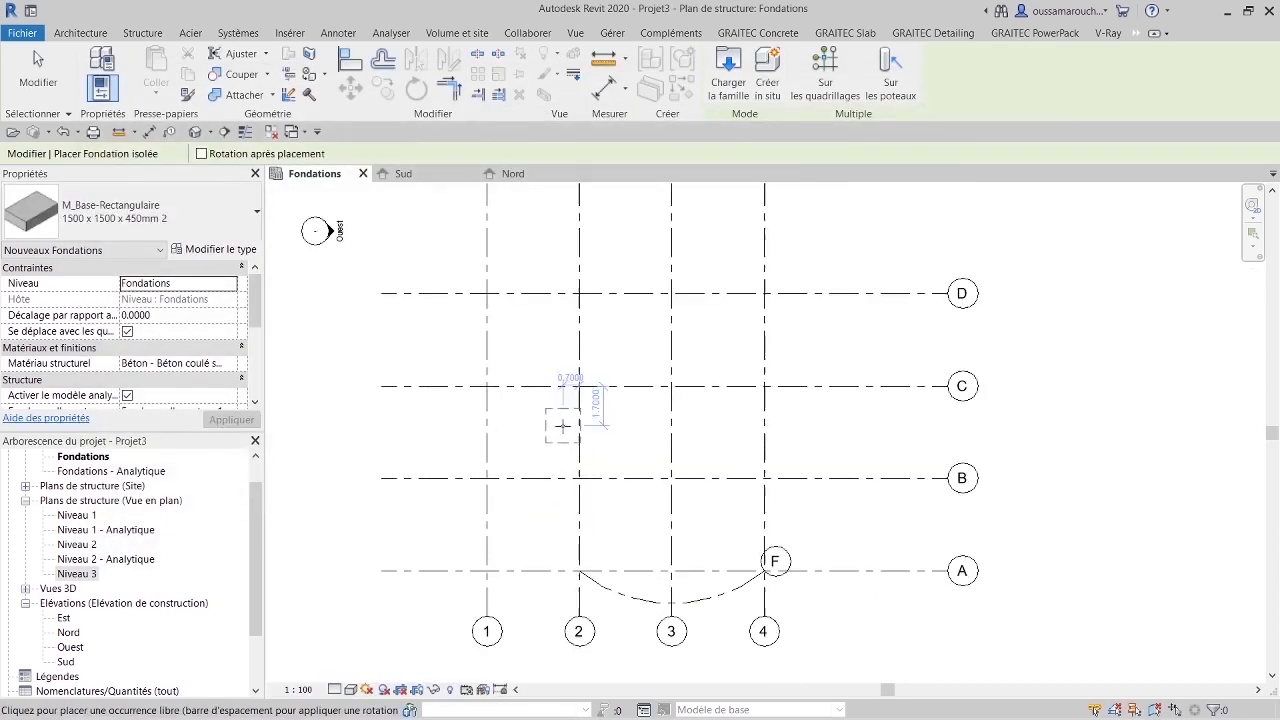
{"action": "left_click", "coordinate": [177, 209]}
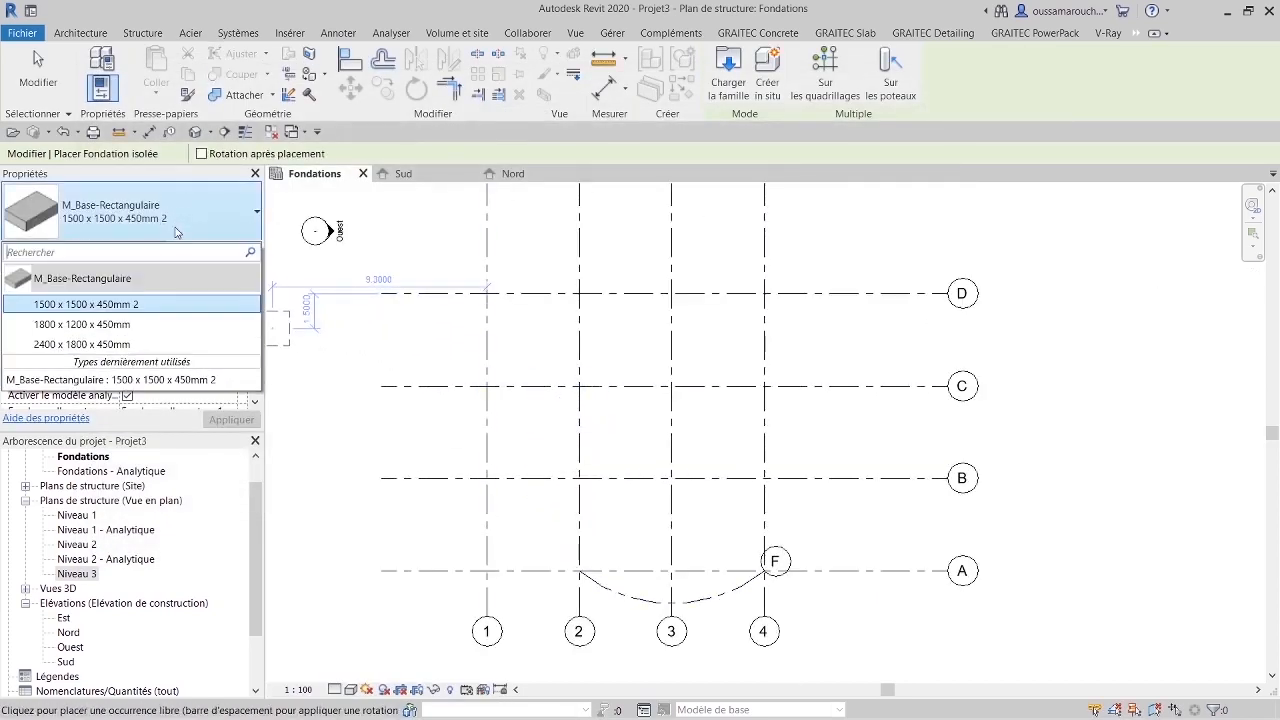
{"action": "left_click", "coordinate": [139, 314]}
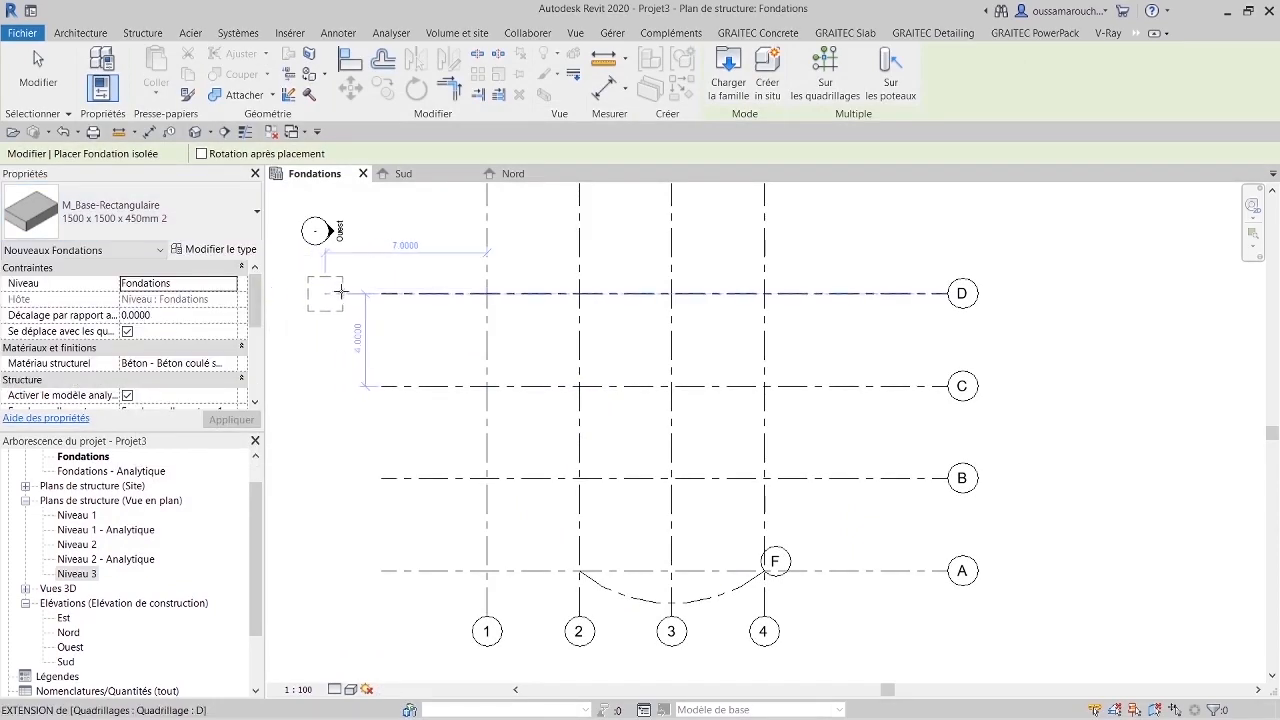
{"action": "left_click", "coordinate": [487, 293]}
{"action": "left_click", "coordinate": [579, 293]}
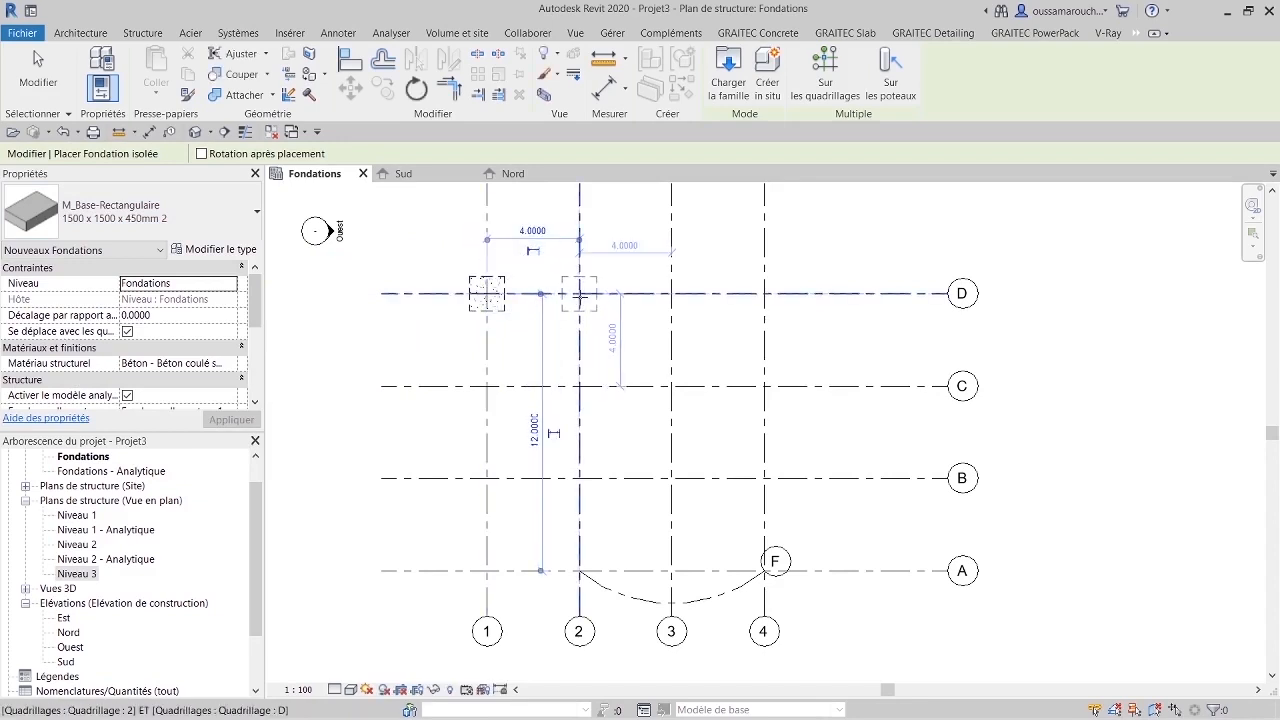
{"action": "left_click", "coordinate": [671, 293]}
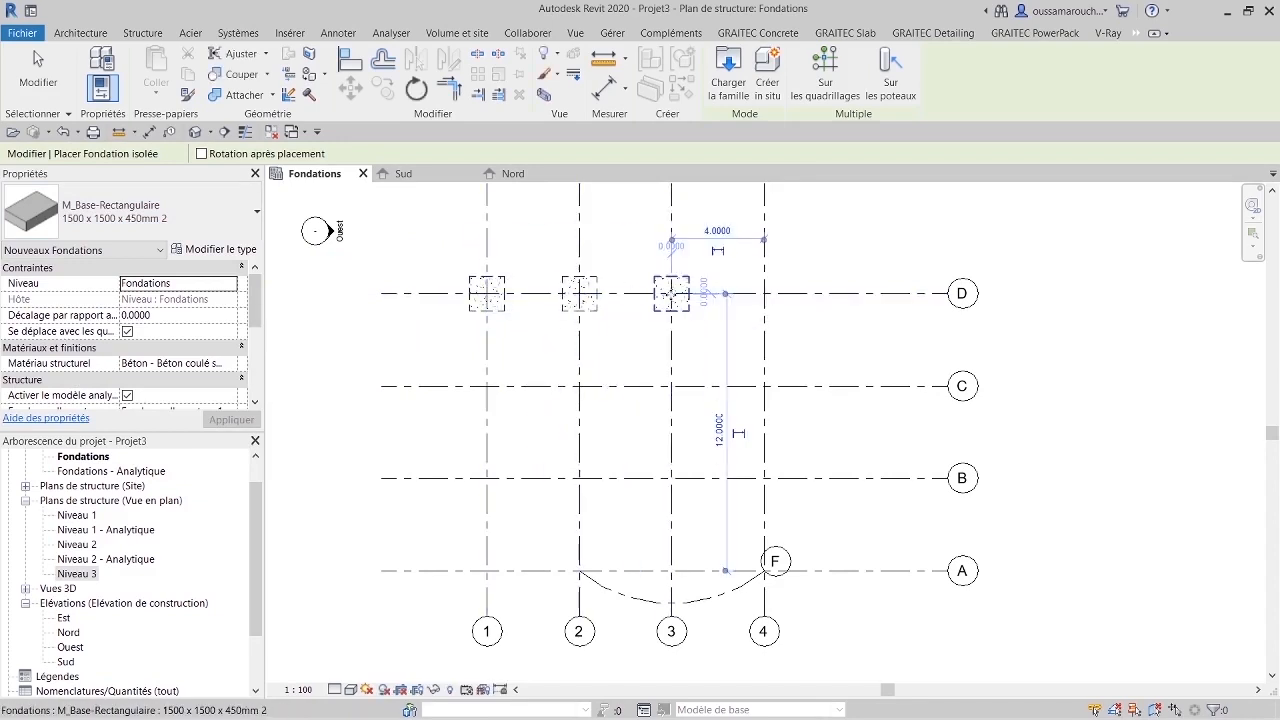
{"action": "key", "text": "Escape"}
{"action": "key", "text": "Escape"}
Step: Open the default 3D view, set its visual style to Réaliste and view the footings from a lower angle
{"action": "left_click", "coordinate": [190, 33]}
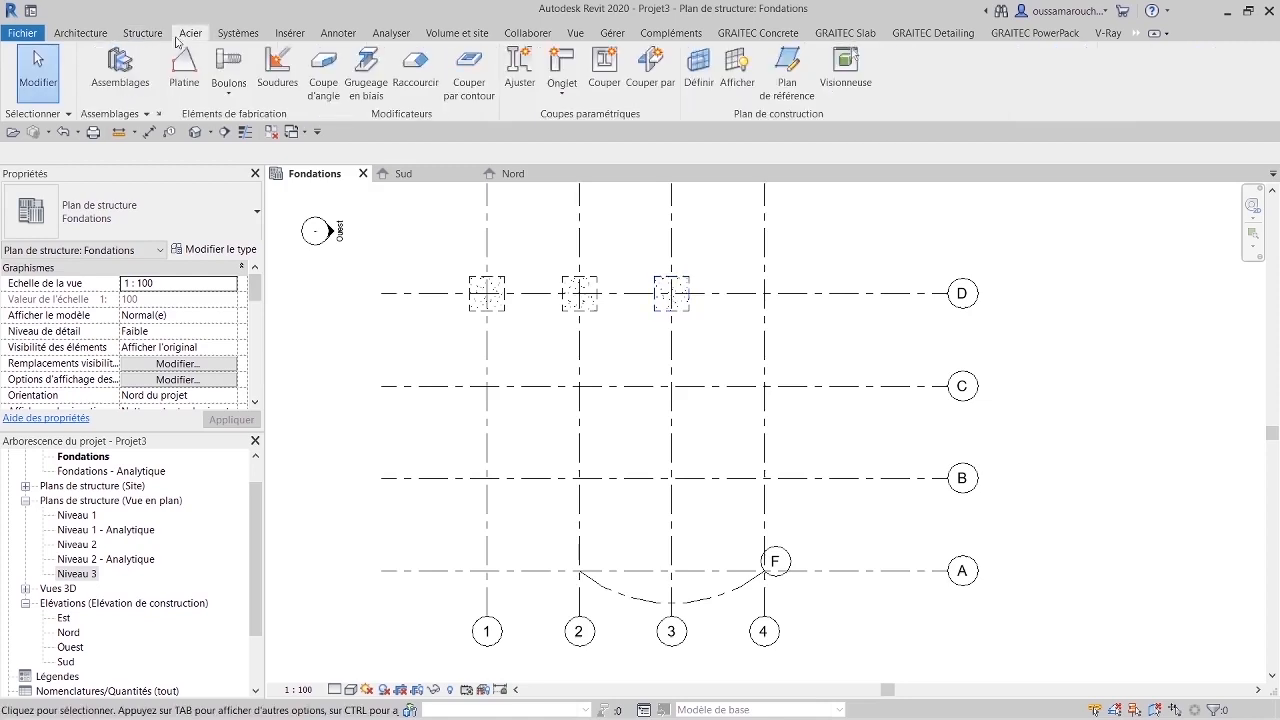
{"action": "left_click", "coordinate": [145, 33]}
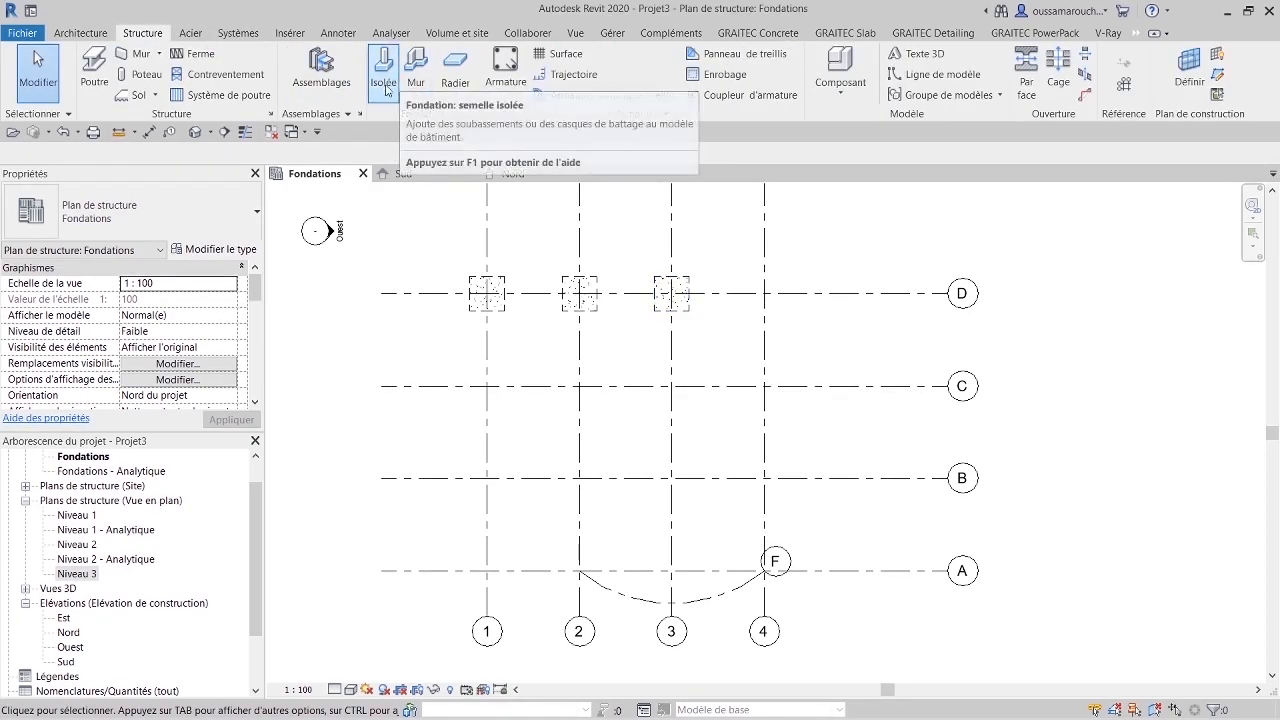
{"action": "left_click", "coordinate": [196, 133]}
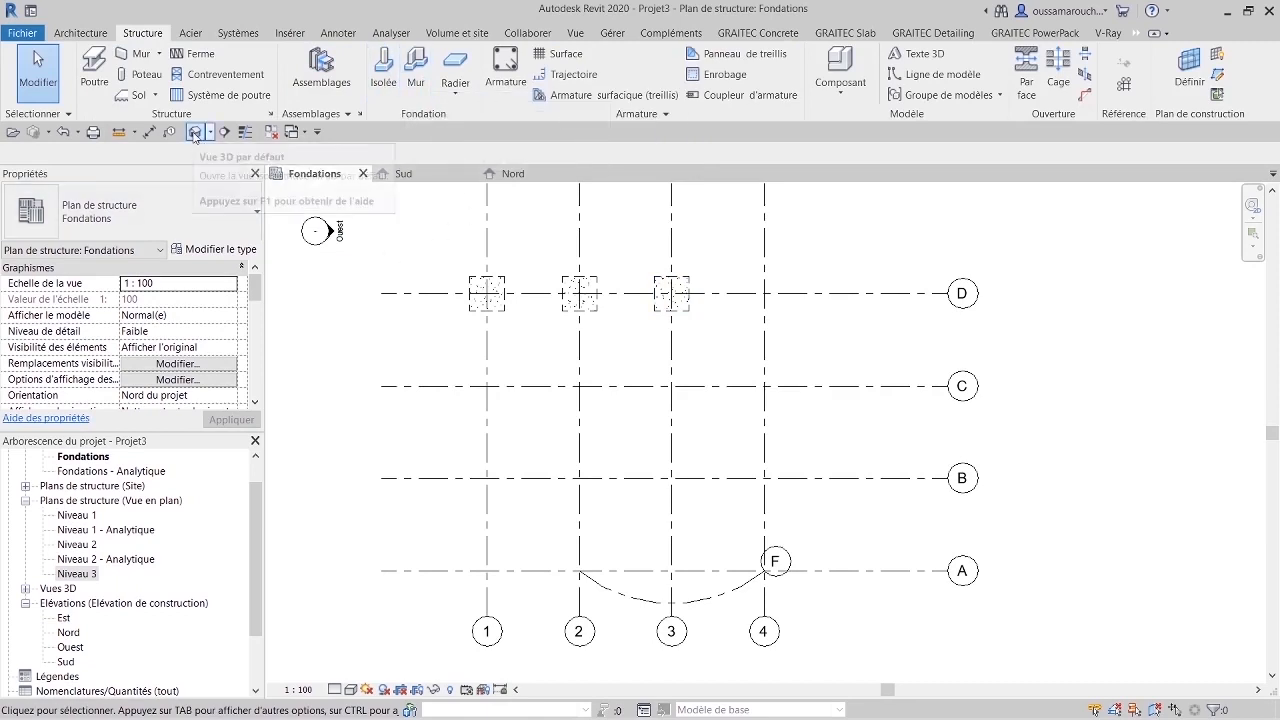
{"action": "scroll", "coordinate": [615, 505], "scroll_direction": "up", "scroll_amount": 2}
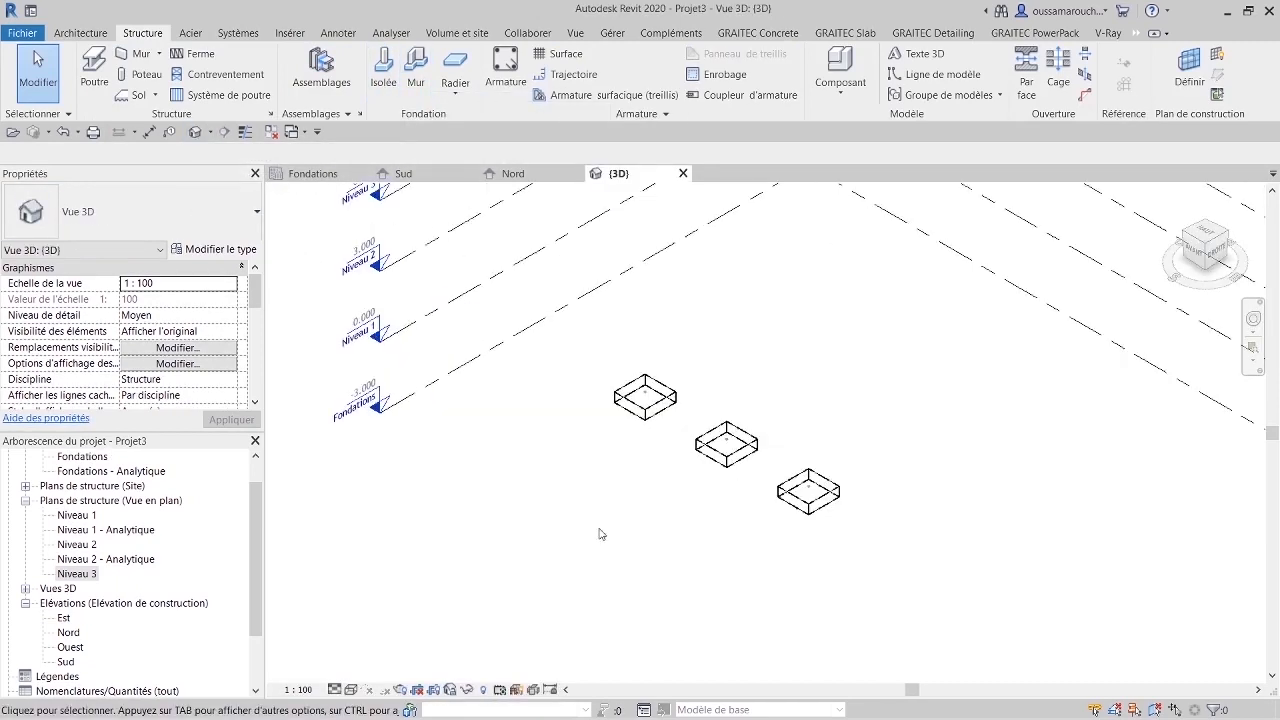
{"action": "left_click", "coordinate": [352, 689]}
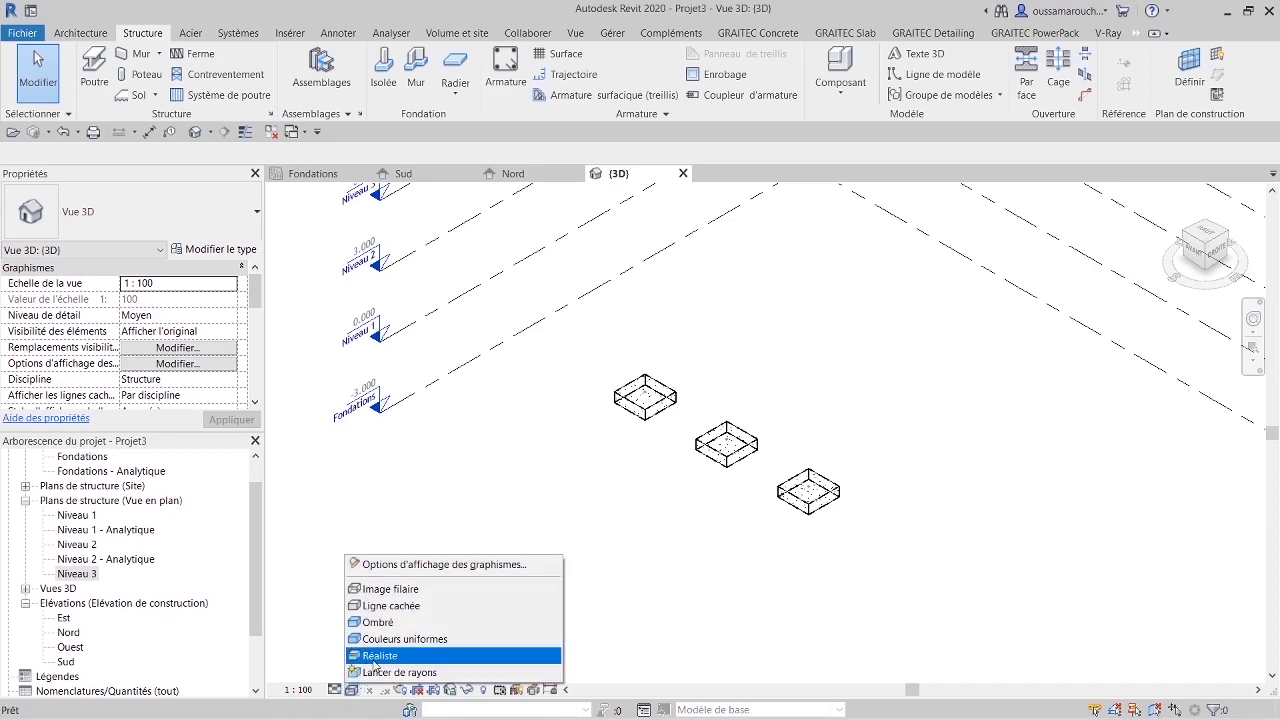
{"action": "left_click", "coordinate": [374, 657]}
{"action": "mouse_move", "coordinate": [1190, 240]}
{"action": "left_mouse_down"}
{"action": "mouse_move", "coordinate": [1195, 207]}
{"action": "mouse_move", "coordinate": [1217, 250]}
{"action": "left_mouse_up"}
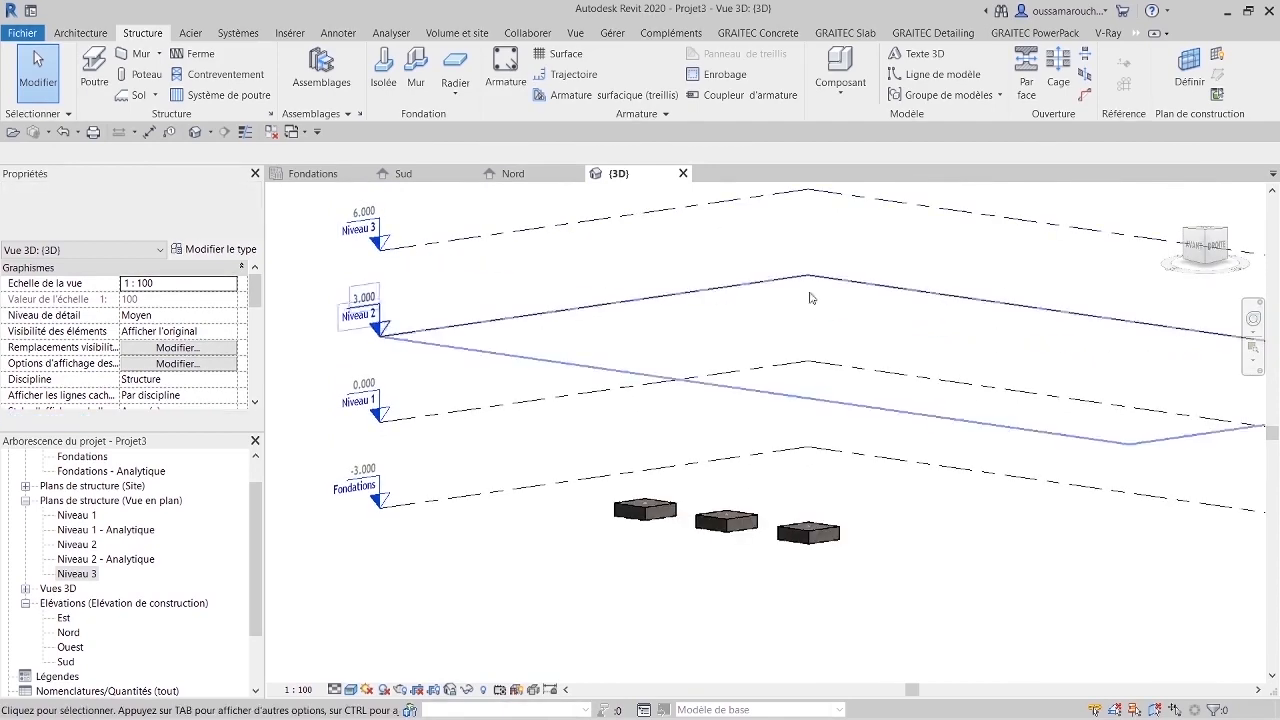
Step: In the Niveau 1 plan, draw an L-shaped Générique - 200 mm structural wall from grid intersection C-2 through B-2 to B-3
{"action": "left_click", "coordinate": [313, 175]}
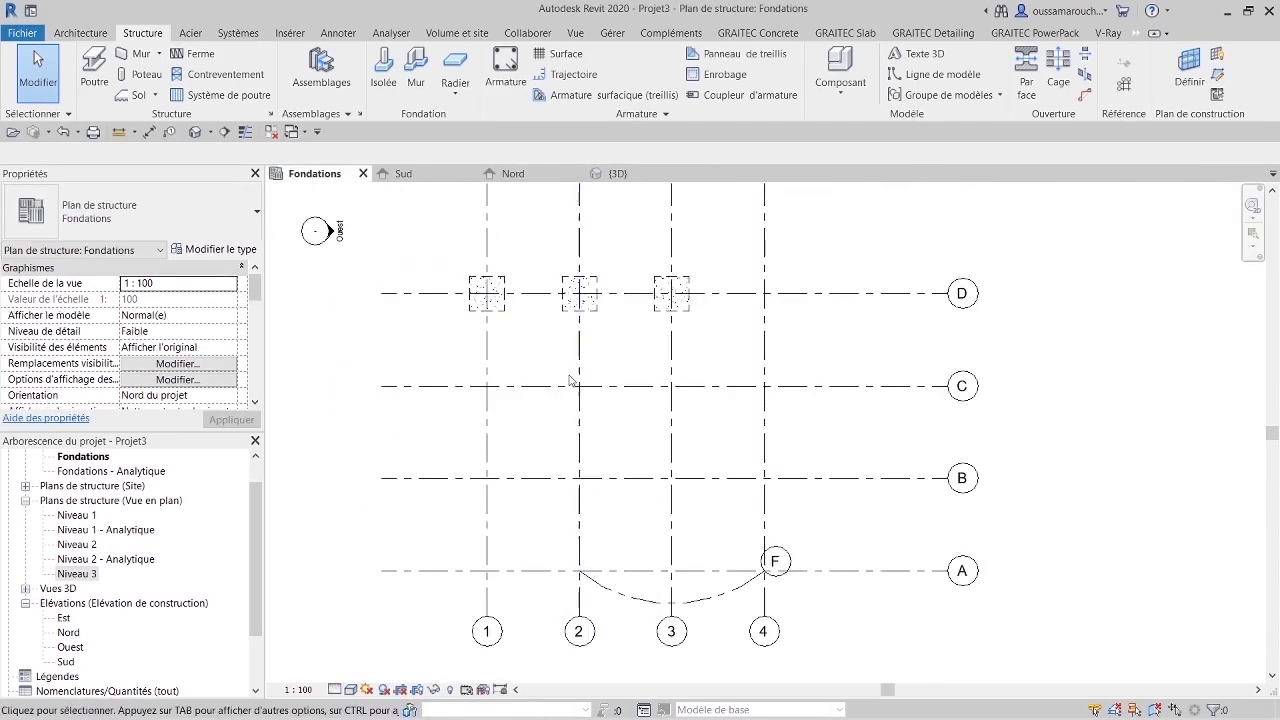
{"action": "double_click", "coordinate": [76, 516]}
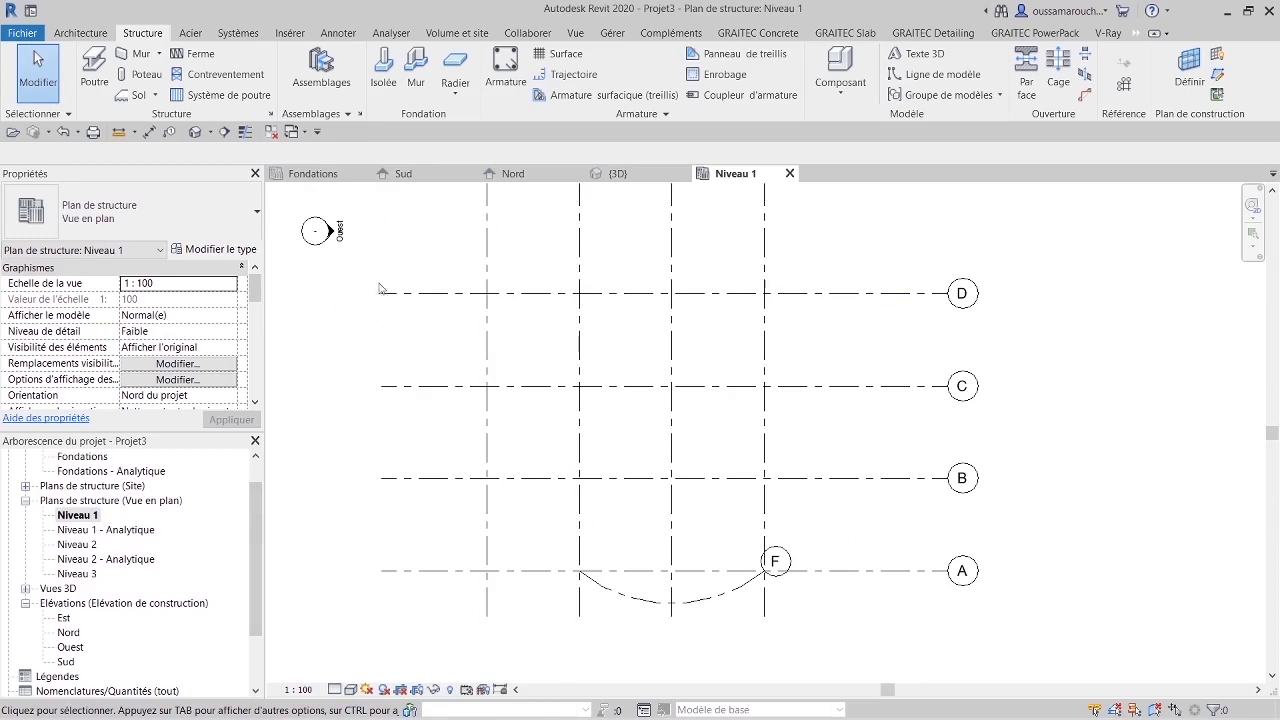
{"action": "left_click", "coordinate": [133, 55]}
{"action": "left_click", "coordinate": [580, 386]}
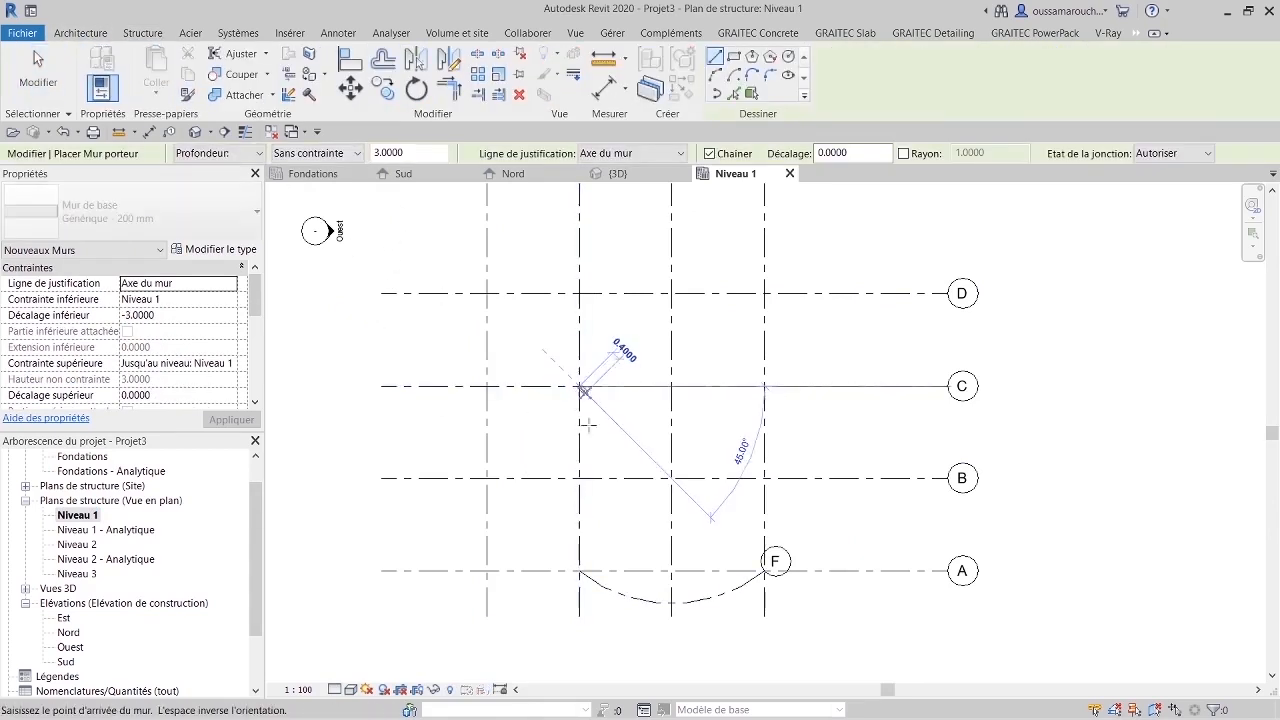
{"action": "left_click", "coordinate": [580, 478]}
{"action": "left_click", "coordinate": [671, 478]}
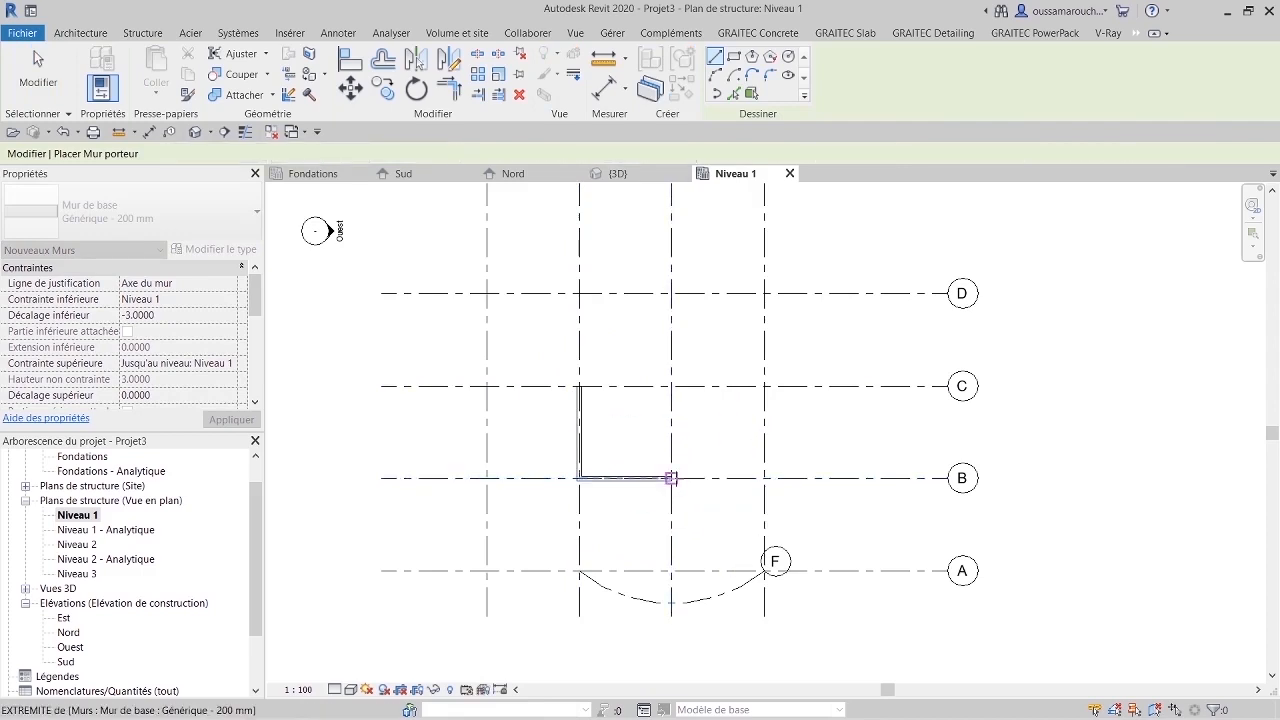
{"action": "key", "text": "Escape"}
{"action": "key", "text": "Escape"}
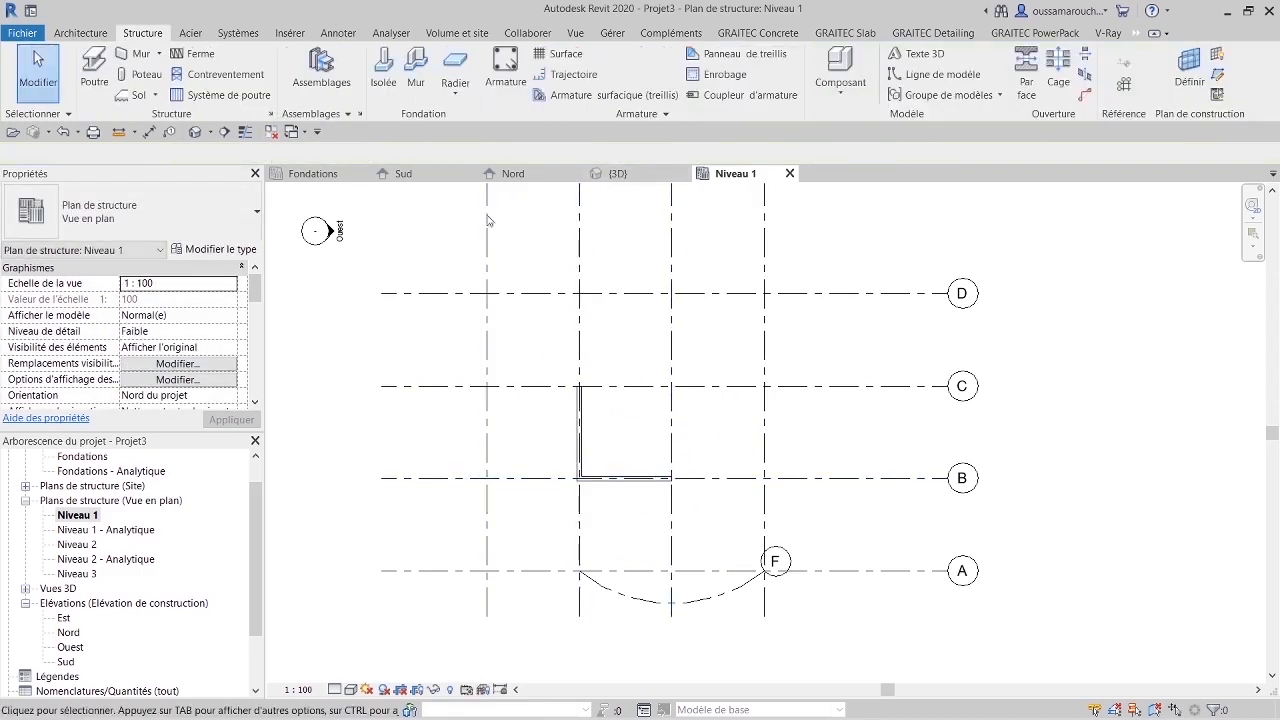
Step: In the Fondations plan, place 300 x 600 x 300 Soubassement de soutènement strip footings under both walls, and inspect them in 3D
{"action": "left_click", "coordinate": [311, 177]}
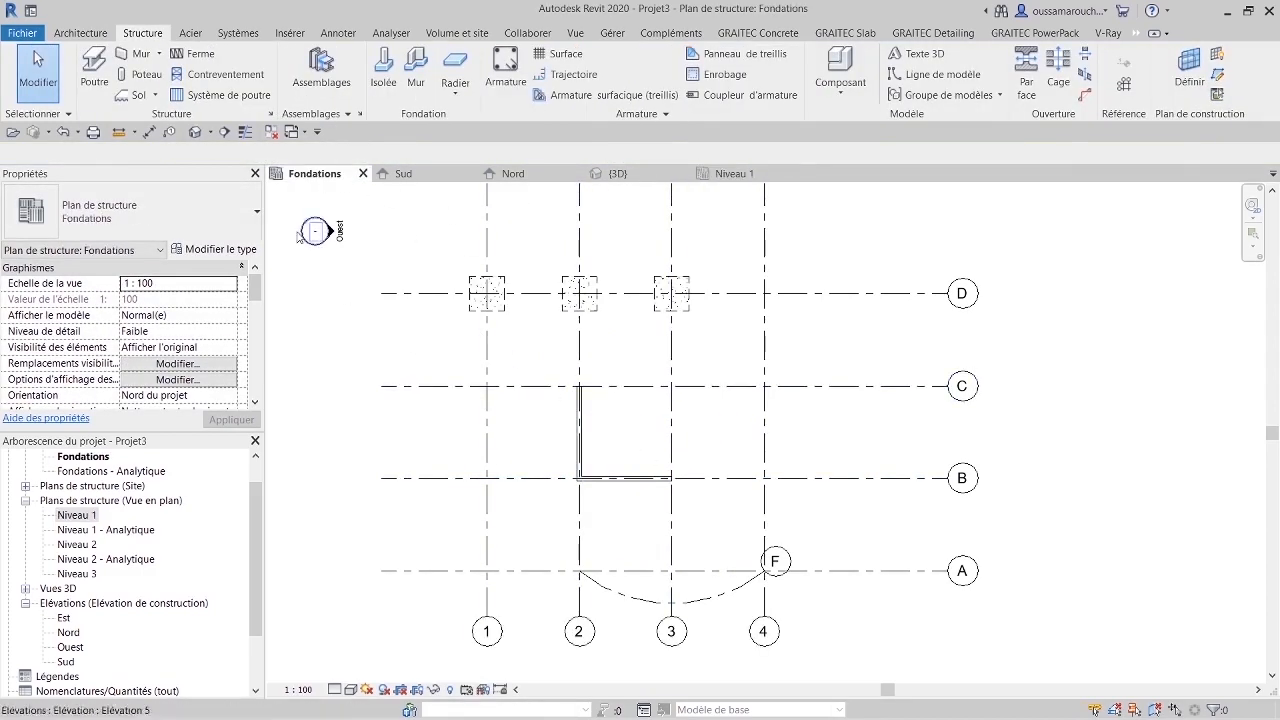
{"action": "left_click", "coordinate": [416, 90]}
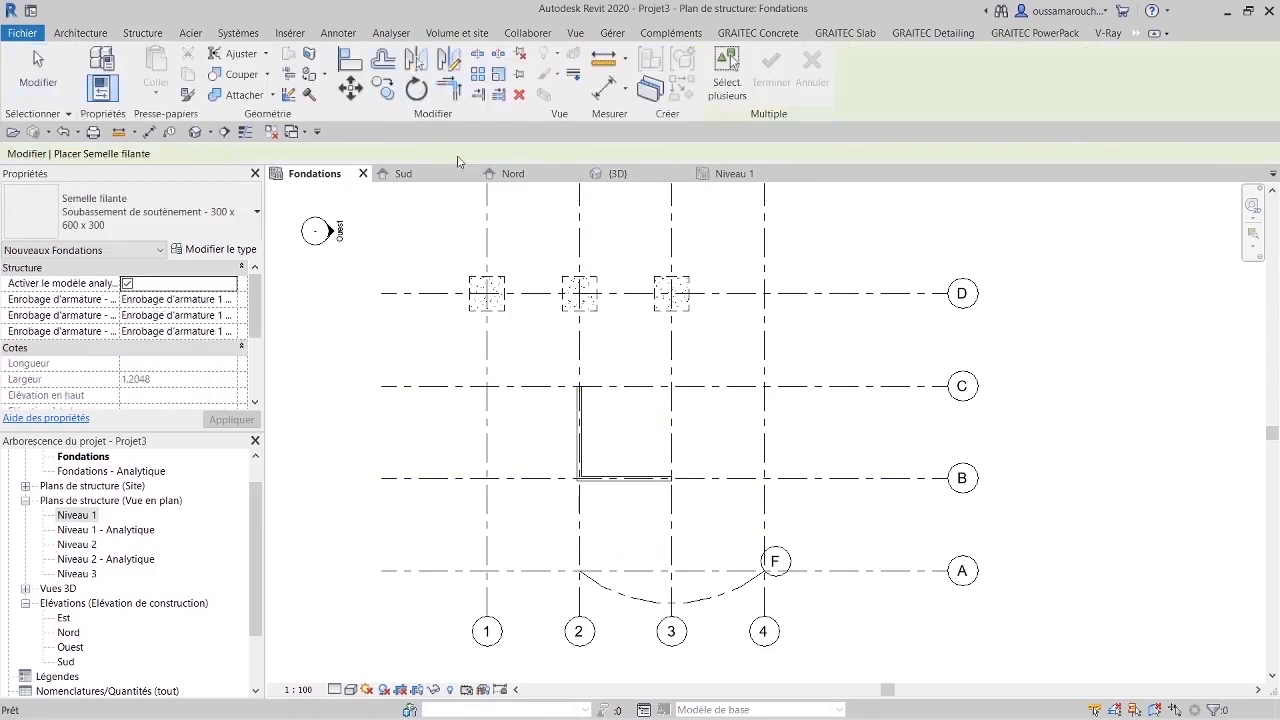
{"action": "left_click", "coordinate": [580, 434]}
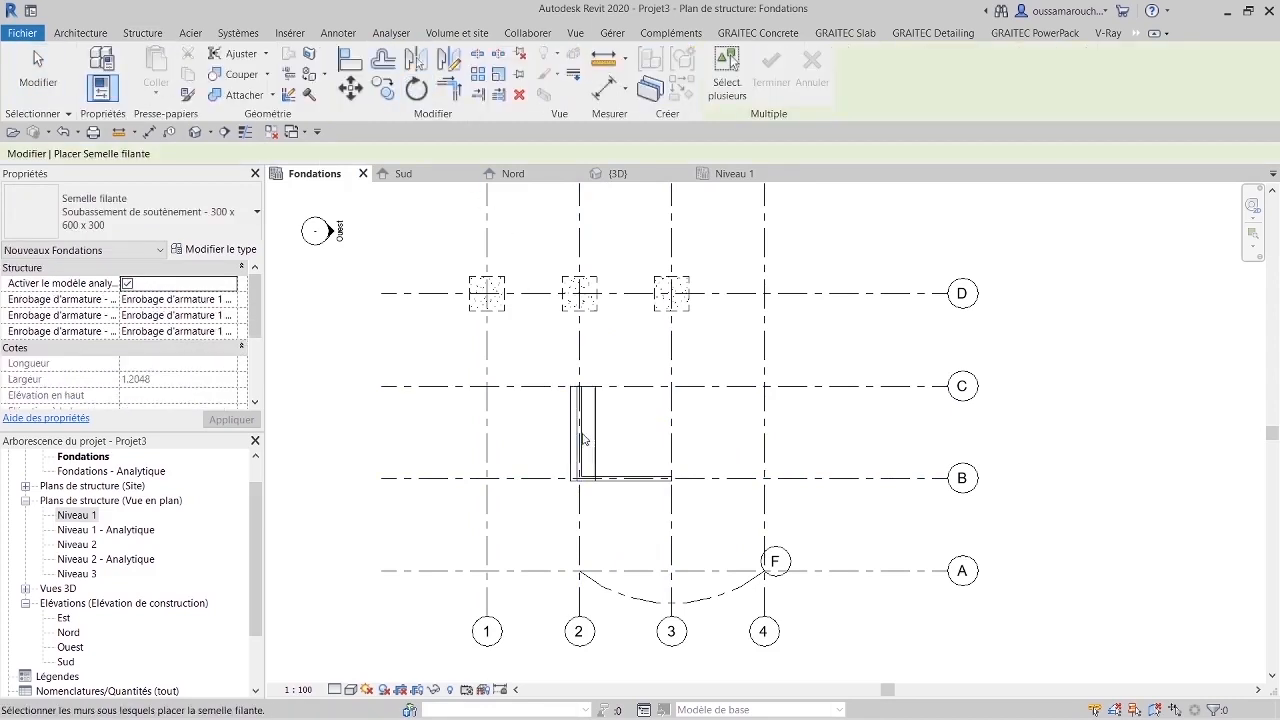
{"action": "left_click", "coordinate": [632, 483]}
{"action": "key", "text": "Escape"}
{"action": "key", "text": "Escape"}
{"action": "left_click", "coordinate": [614, 173]}
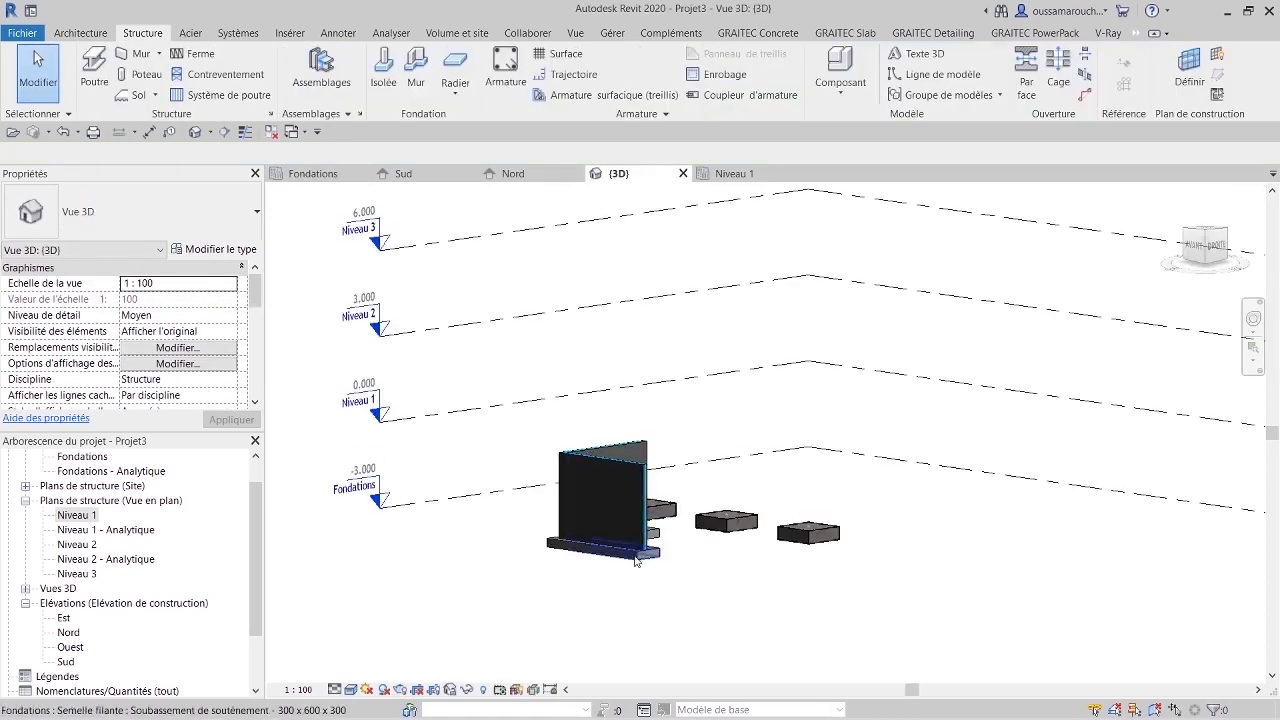
Step: In the Fondations plan, remove the L-shaped structural wall together with the strip footings beneath it
{"action": "scroll", "coordinate": [1150, 291], "scroll_direction": "up", "scroll_amount": 2}
{"action": "left_click_drag", "start_coordinate": [1213, 248], "coordinate": [1118, 290]}
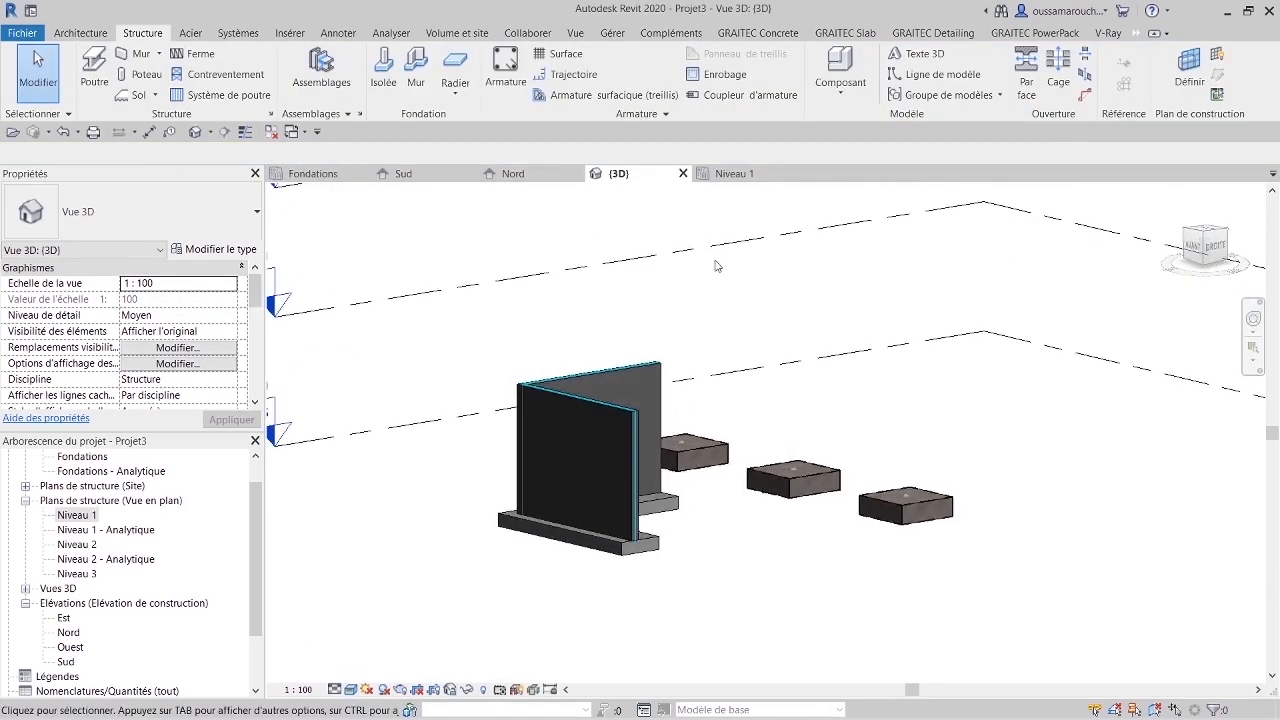
{"action": "left_click", "coordinate": [326, 177]}
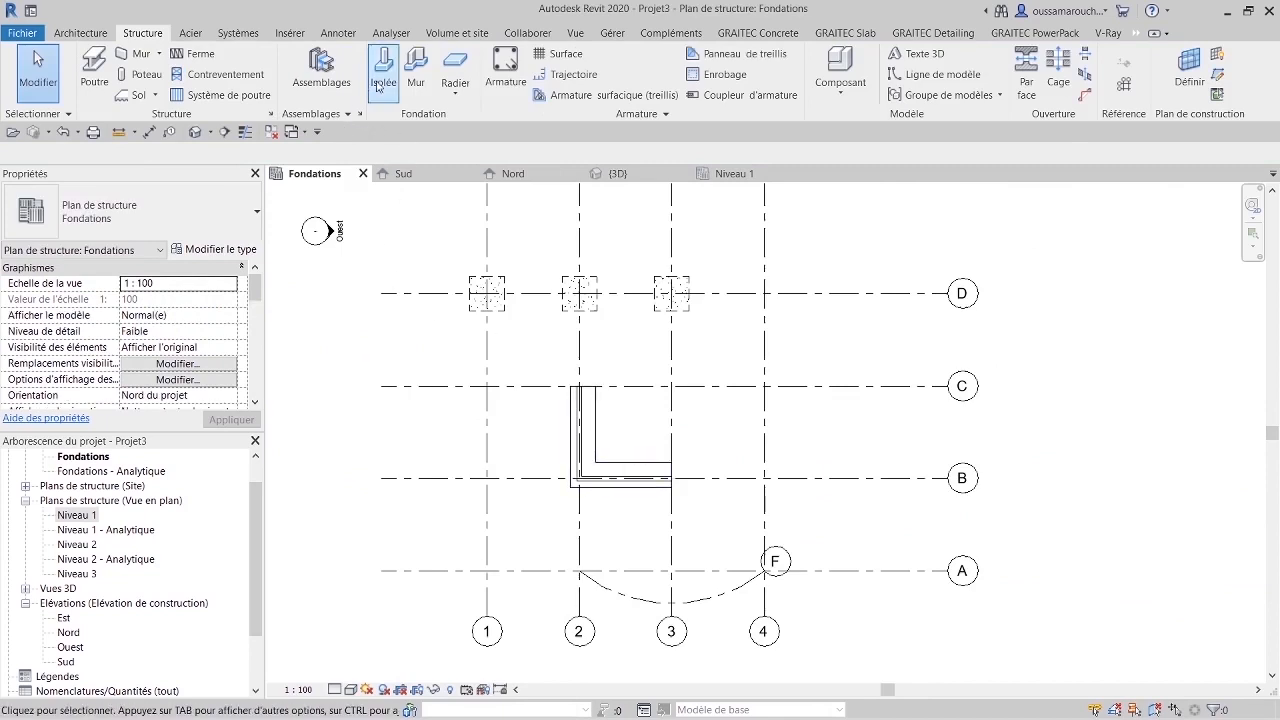
{"action": "left_click", "coordinate": [414, 72]}
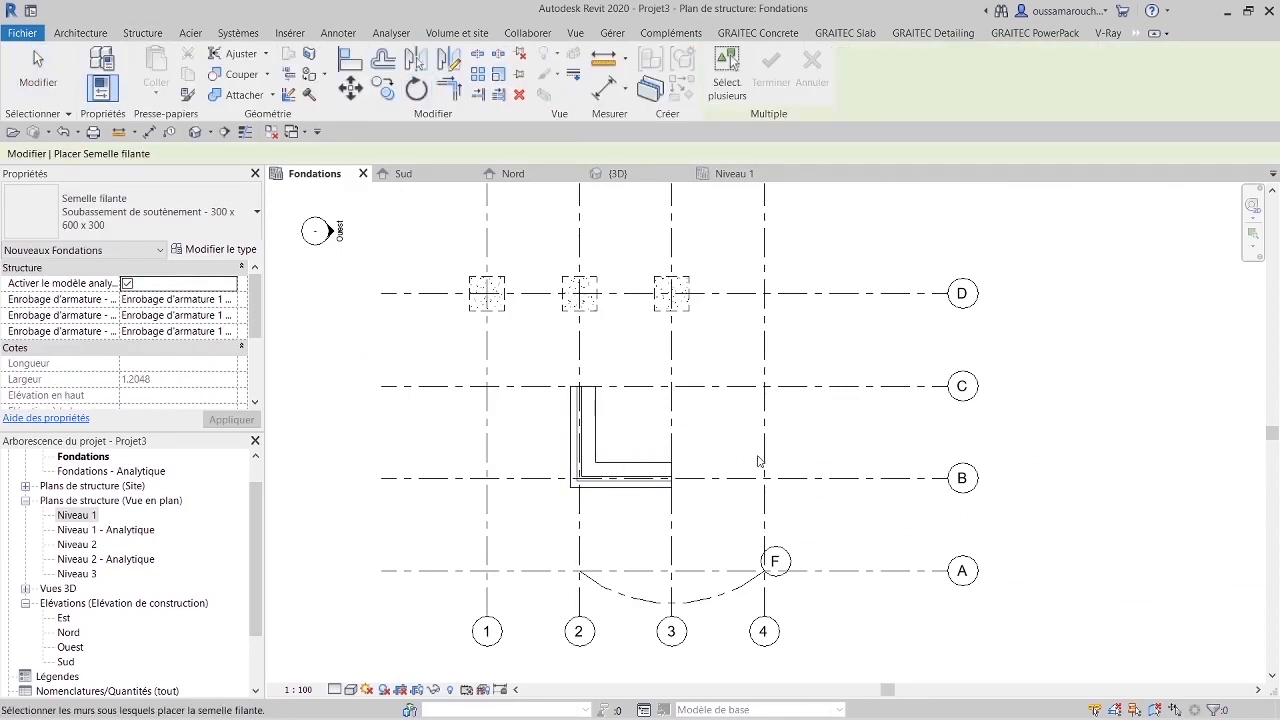
{"action": "key", "text": "Escape"}
{"action": "key", "text": "Escape"}
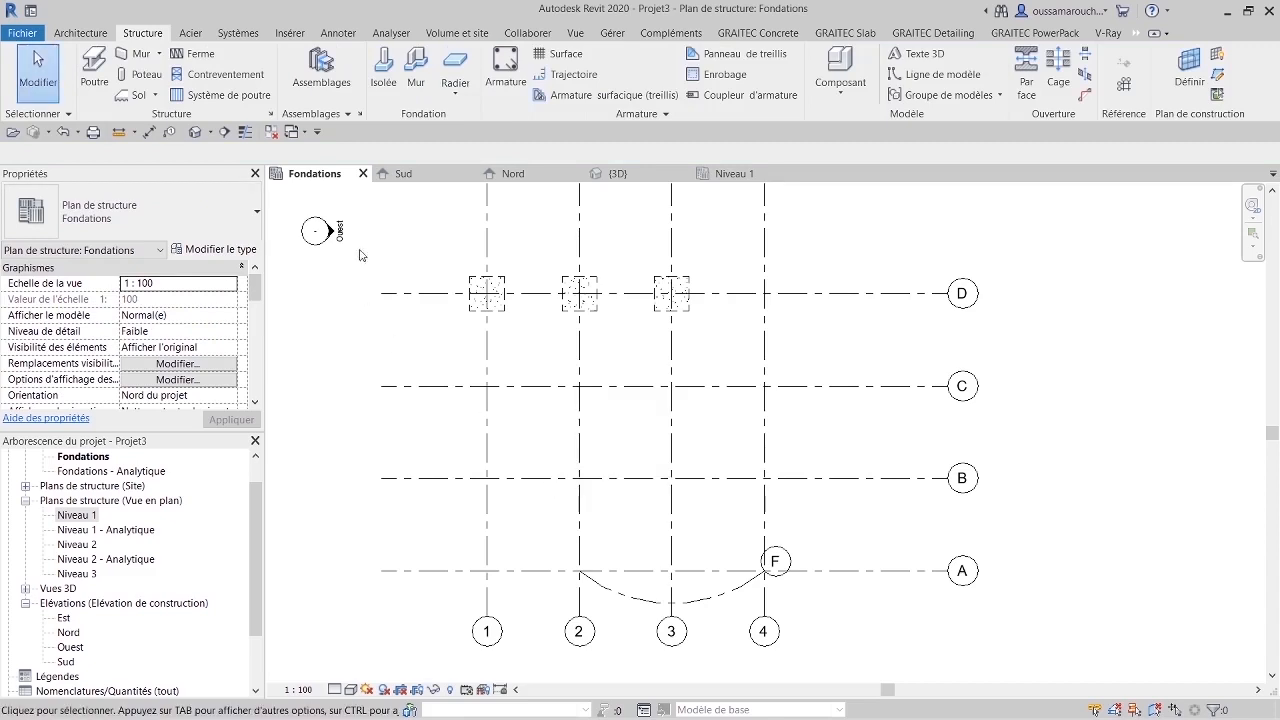
Step: Place 1500 x 1500 x 450mm 2 isolated footings at grid intersection D-4 and where grid C crosses grids 4, 3, 2 and 1
{"action": "left_click", "coordinate": [383, 70]}
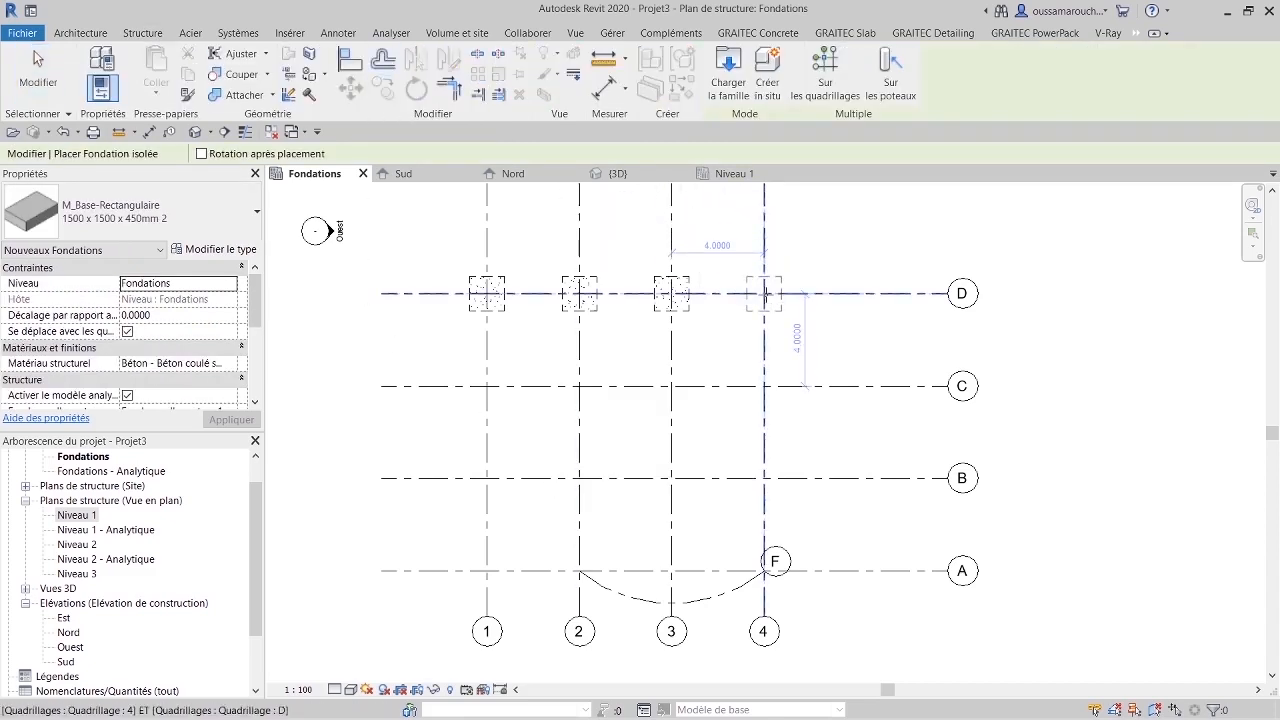
{"action": "left_click", "coordinate": [765, 293]}
{"action": "left_click", "coordinate": [764, 386]}
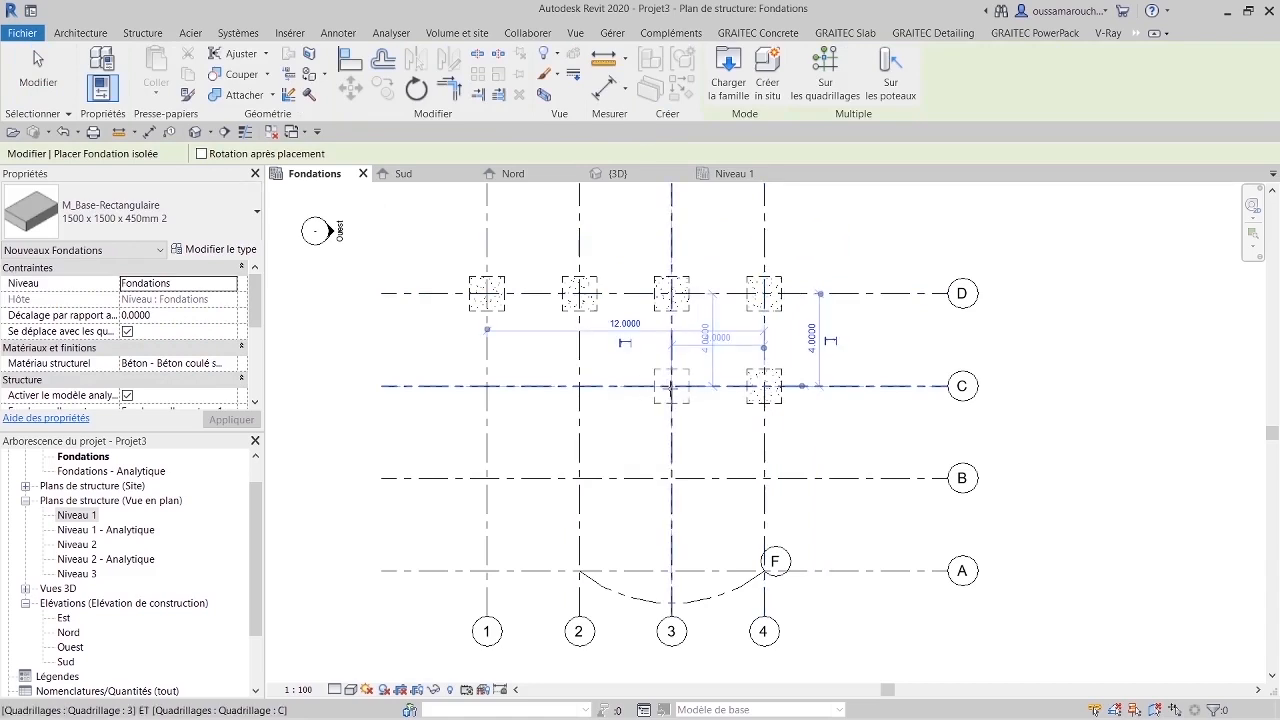
{"action": "left_click", "coordinate": [671, 386]}
{"action": "left_click", "coordinate": [579, 386]}
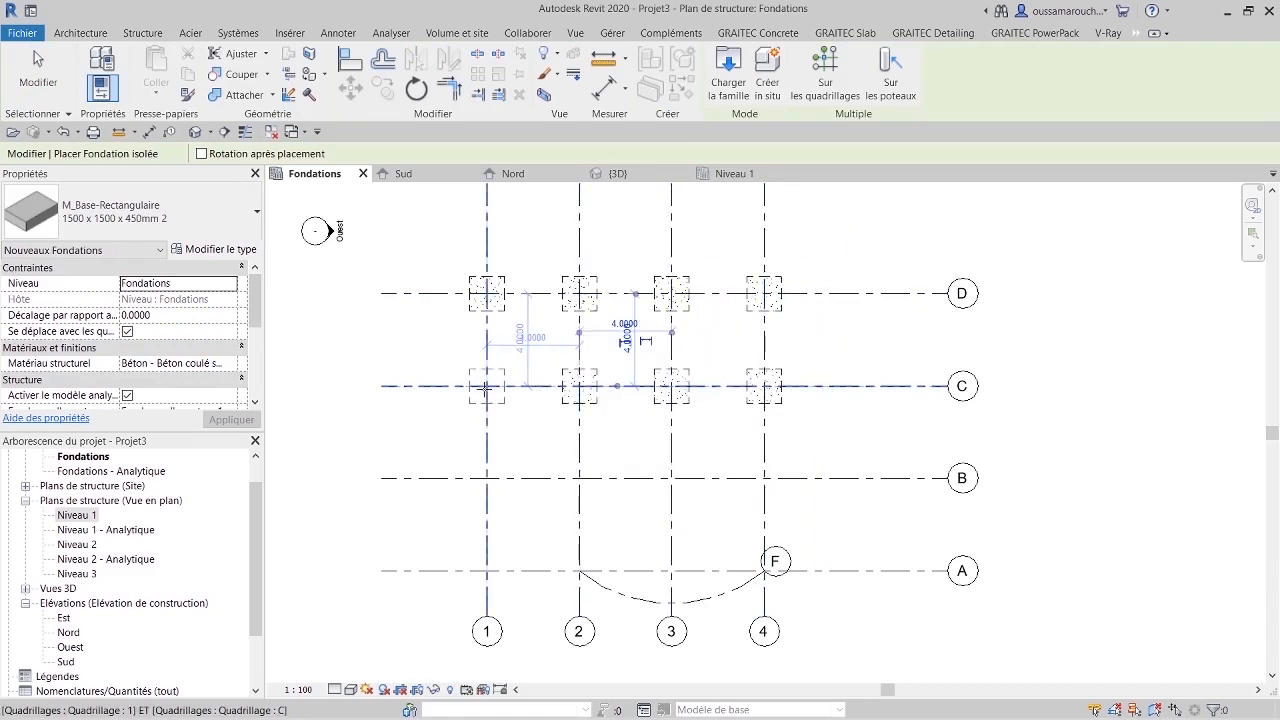
{"action": "left_click", "coordinate": [486, 386]}
Step: Place the same isolated footings at every intersection of grids B and A with grids 1 to 4, and check the layout in 3D
{"action": "left_click", "coordinate": [487, 478]}
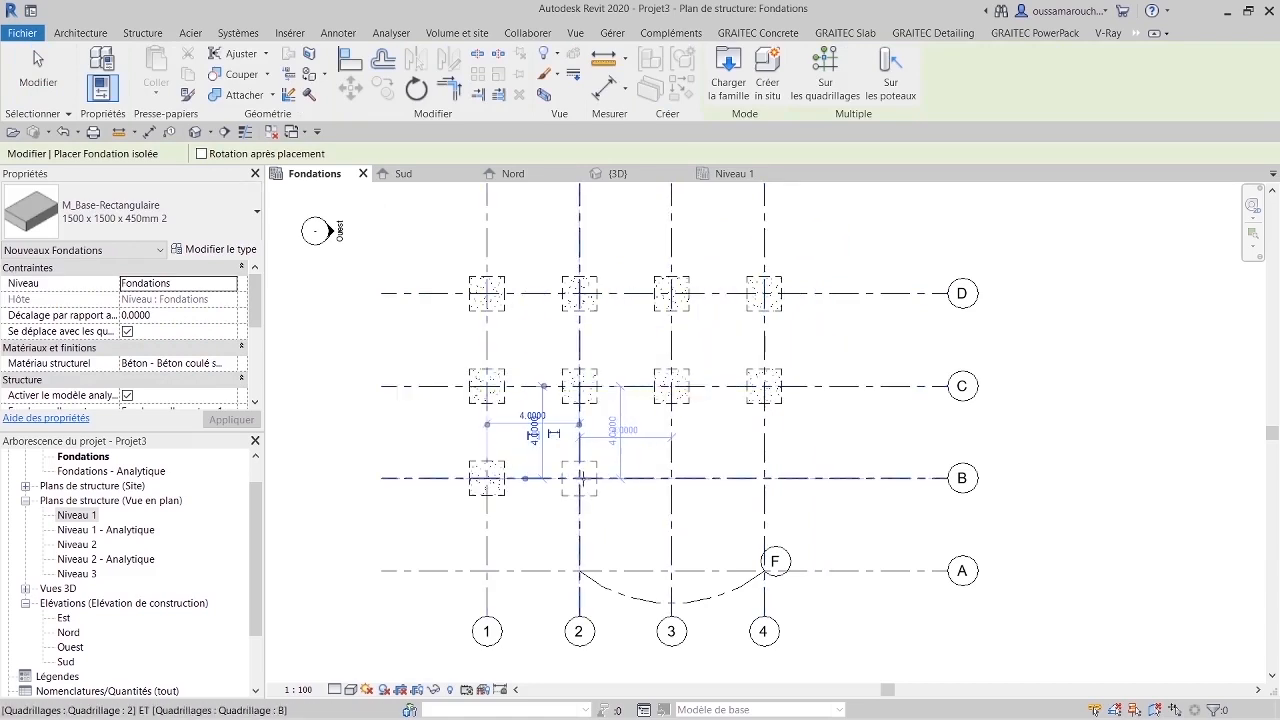
{"action": "left_click", "coordinate": [579, 478]}
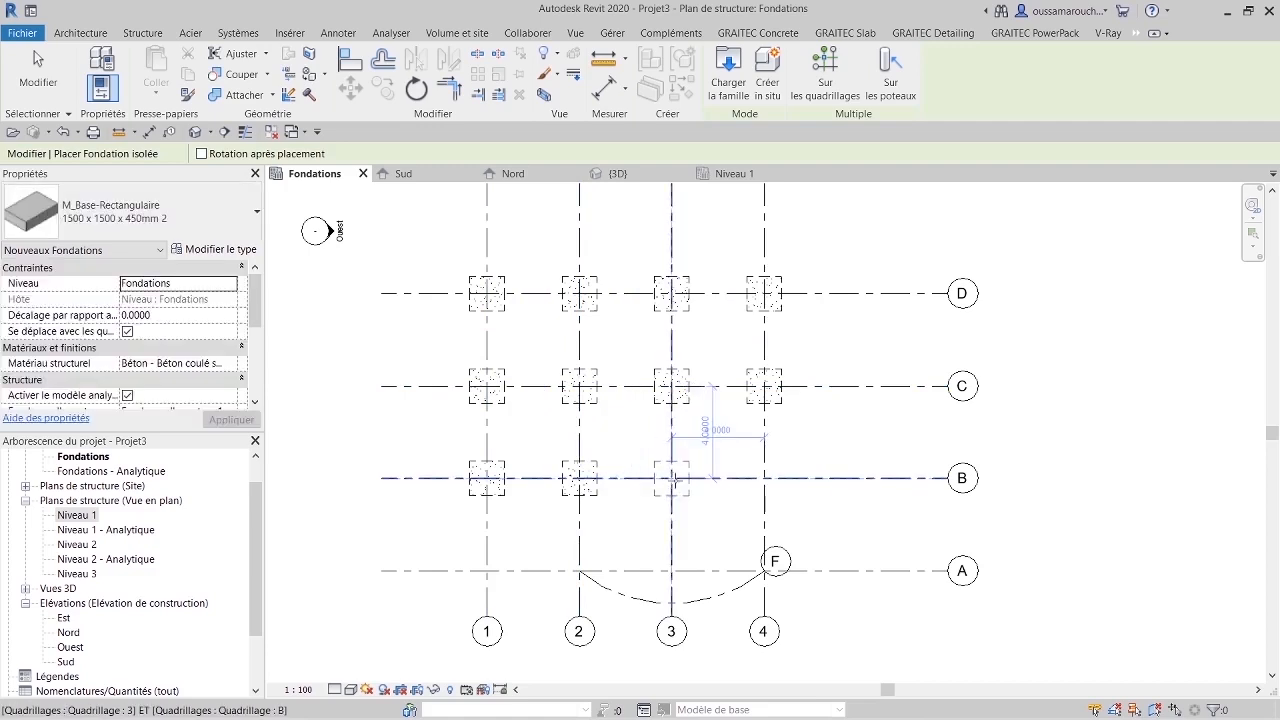
{"action": "left_click", "coordinate": [671, 478]}
{"action": "left_click", "coordinate": [764, 478]}
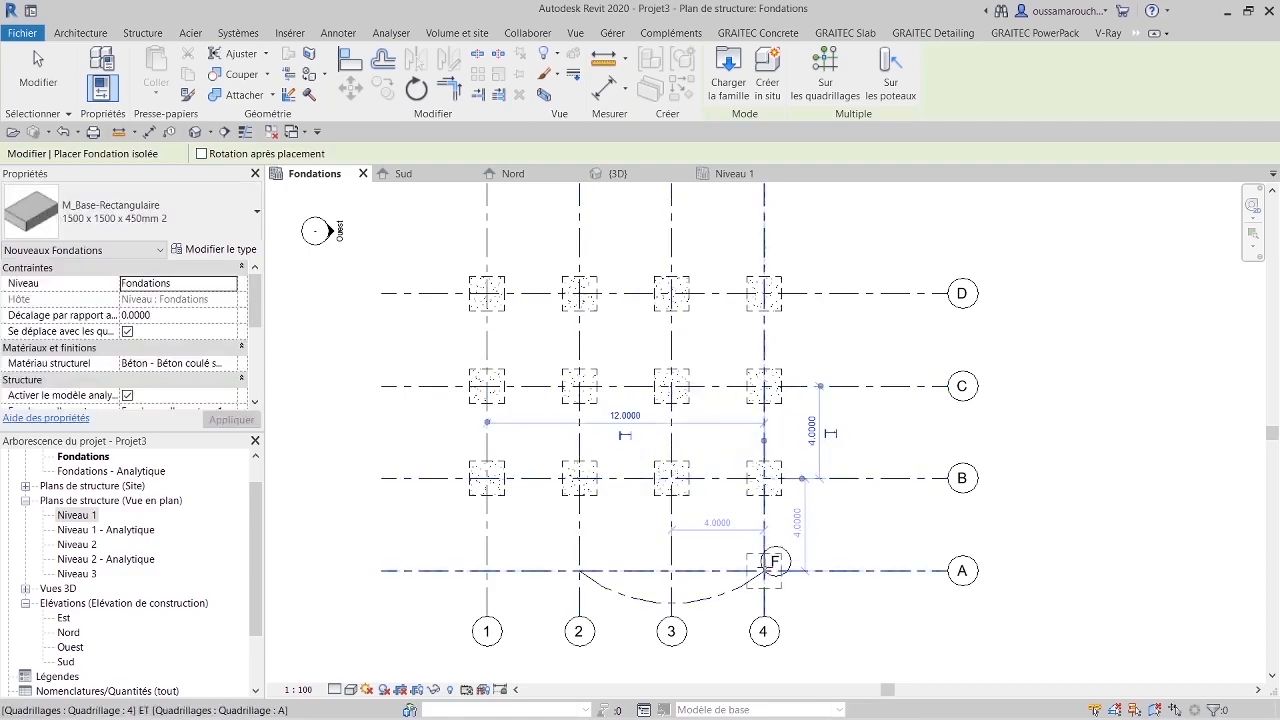
{"action": "left_click", "coordinate": [764, 571]}
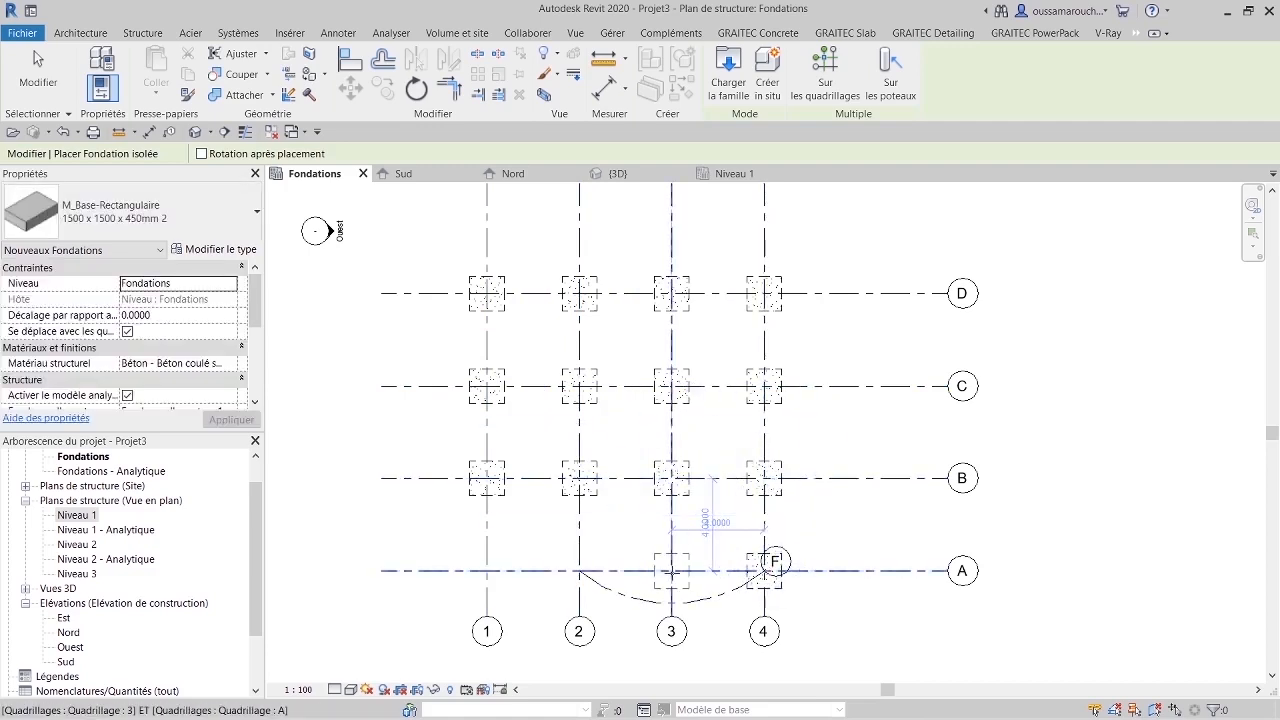
{"action": "left_click", "coordinate": [671, 571]}
{"action": "left_click", "coordinate": [579, 571]}
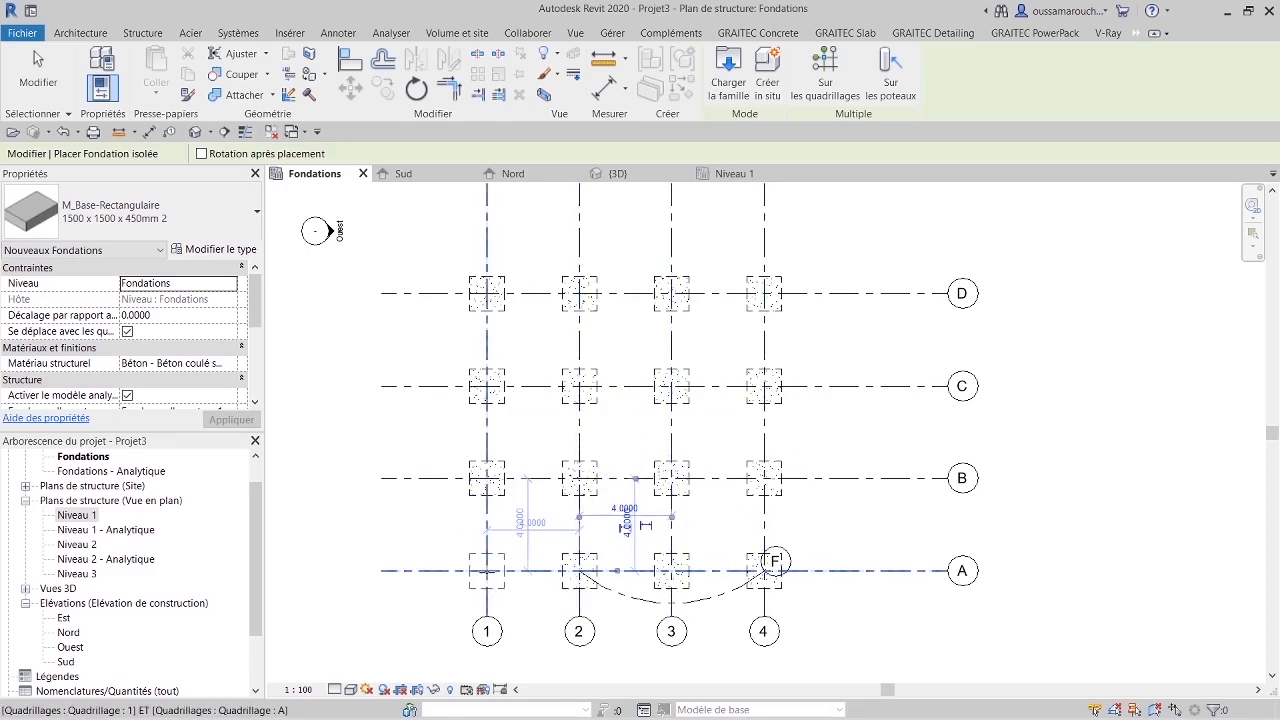
{"action": "left_click", "coordinate": [487, 571]}
{"action": "key", "text": "Escape"}
{"action": "key", "text": "Escape"}
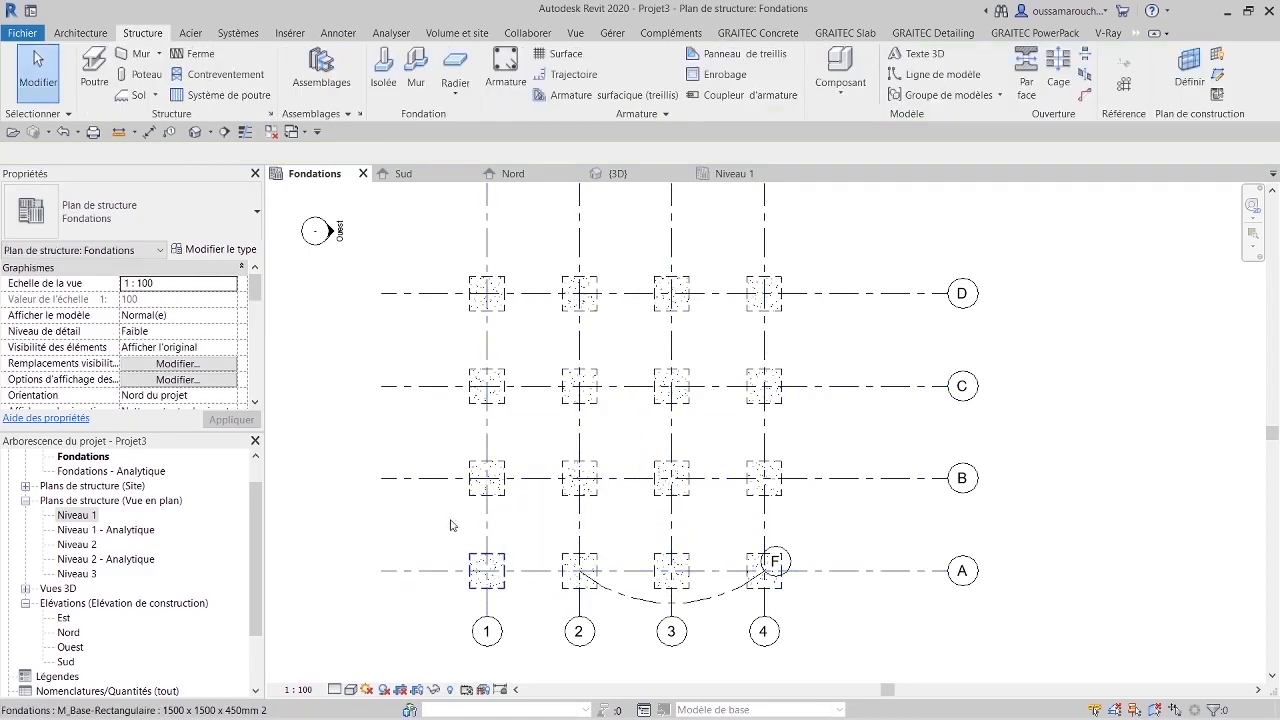
{"action": "left_click", "coordinate": [614, 173]}
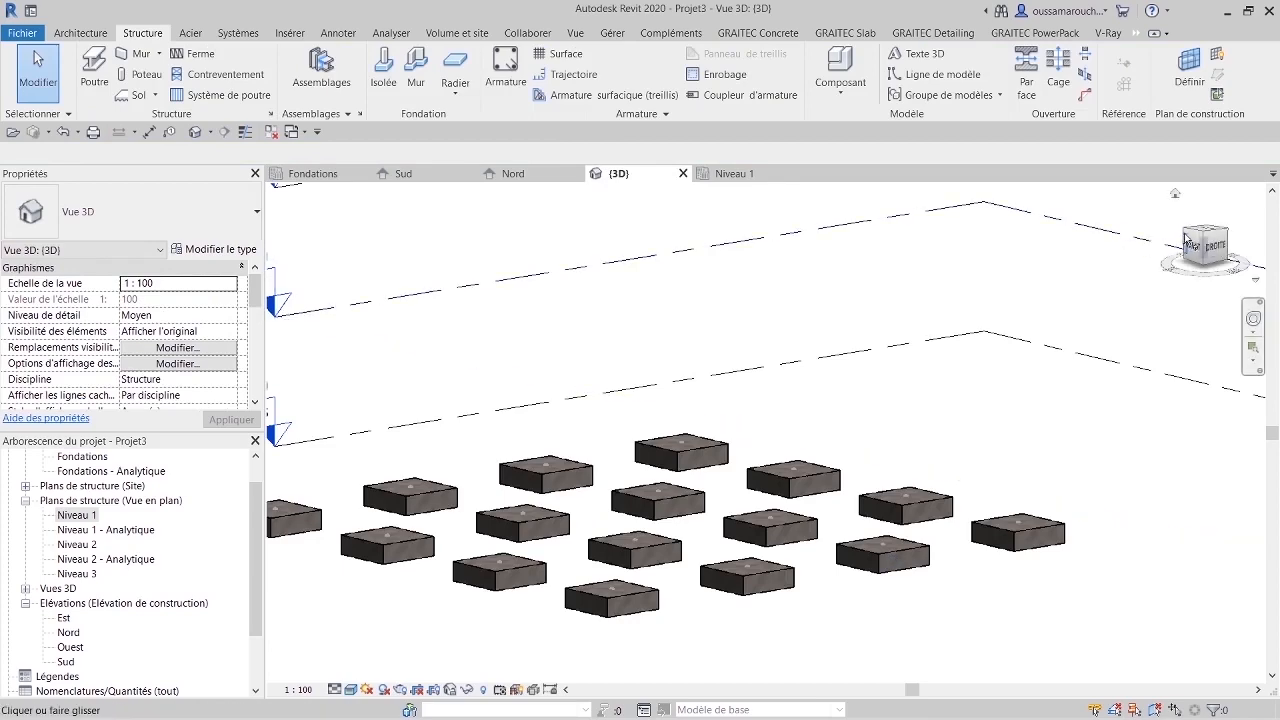
{"action": "scroll", "coordinate": [738, 501], "scroll_direction": "down", "scroll_amount": 5}
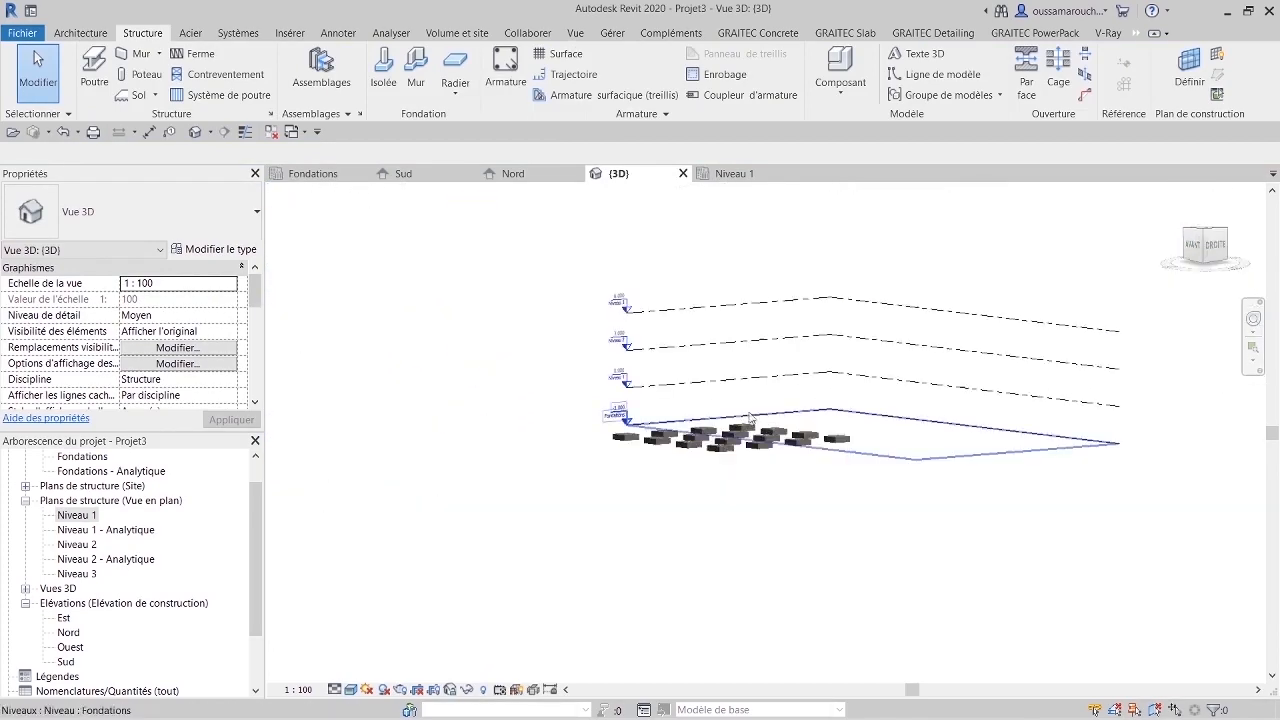
Step: In the Fondations plan, start a structural column using the Béton - Rectangulaire - Poteau family, type 300 x 450mm
{"action": "left_click", "coordinate": [313, 173]}
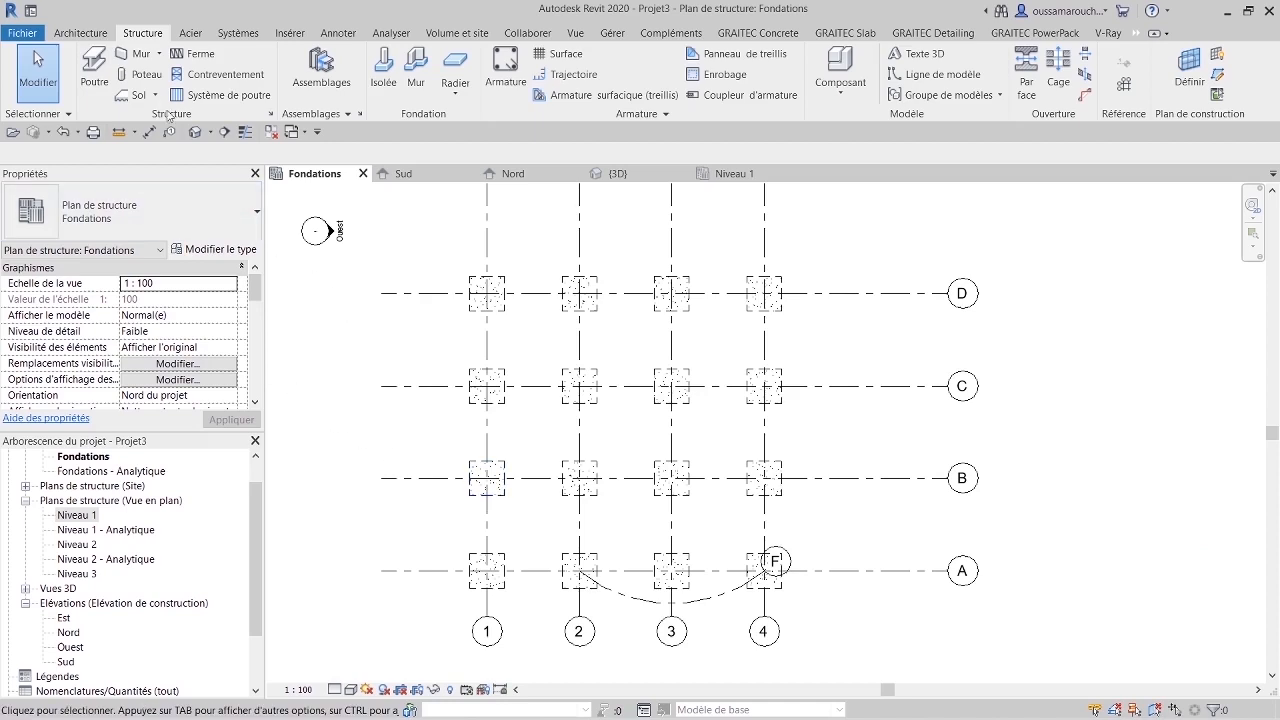
{"action": "left_click", "coordinate": [150, 76]}
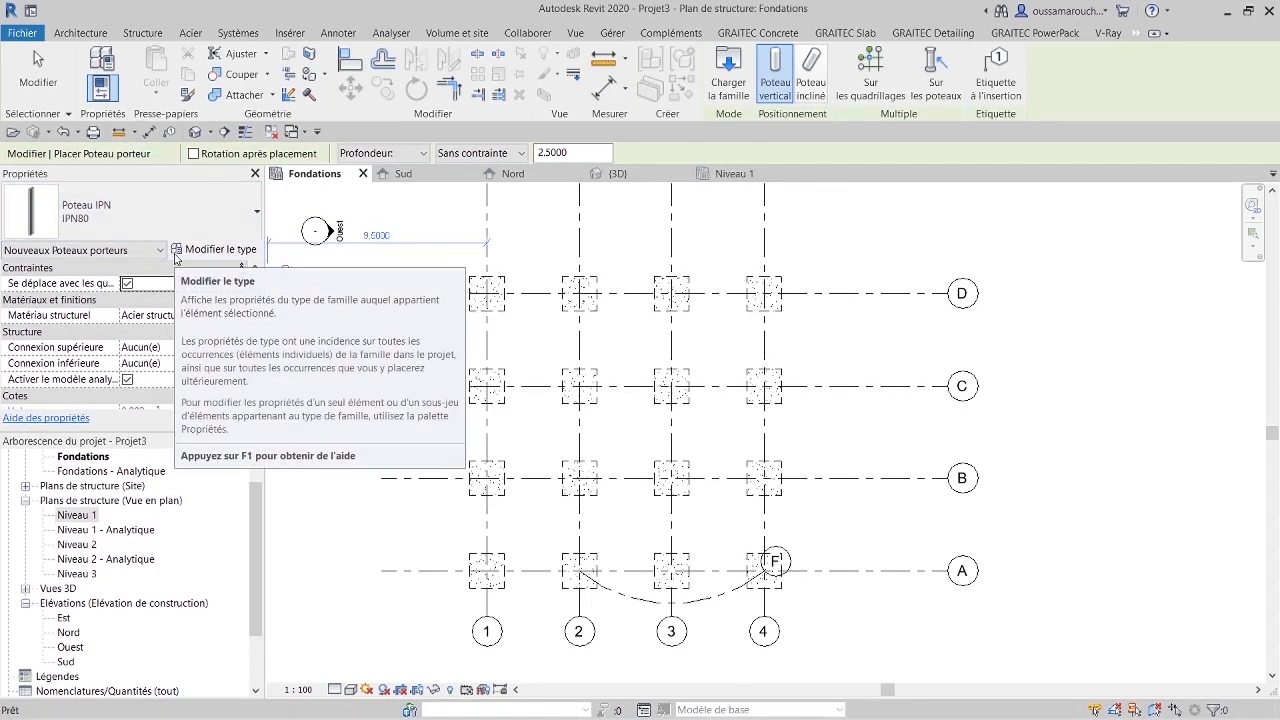
{"action": "left_click", "coordinate": [205, 251]}
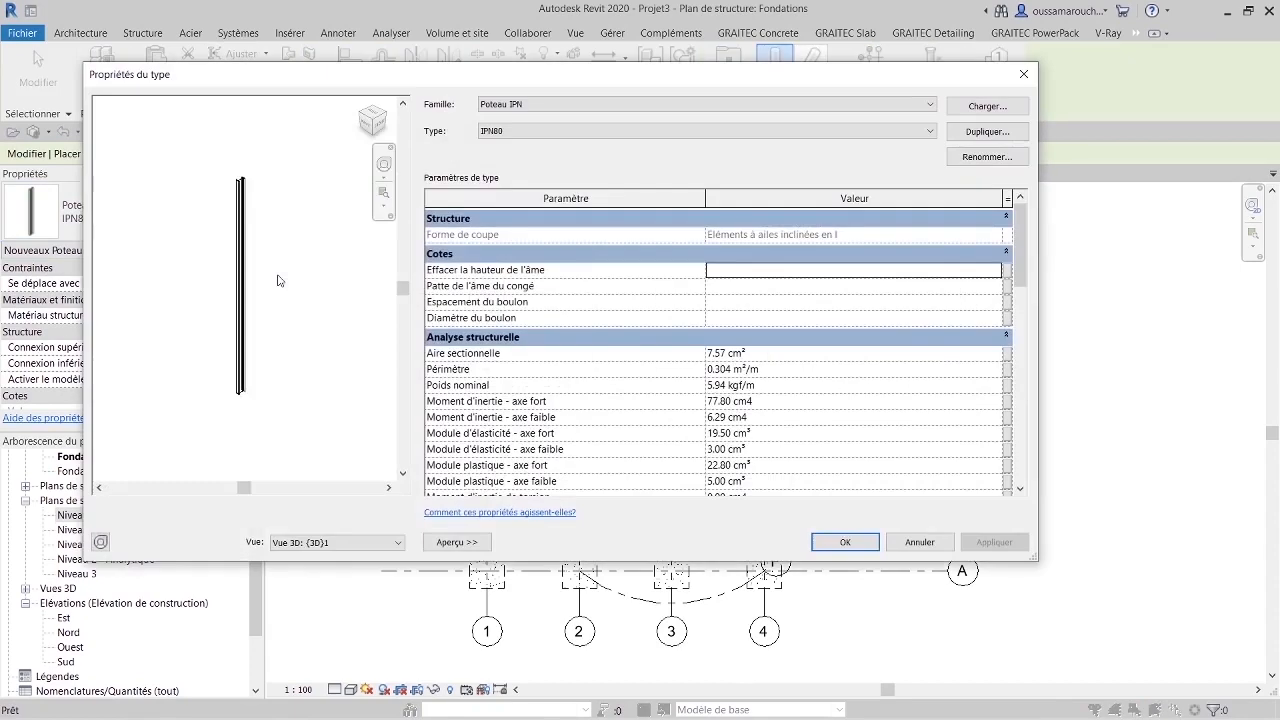
{"action": "left_click", "coordinate": [670, 104]}
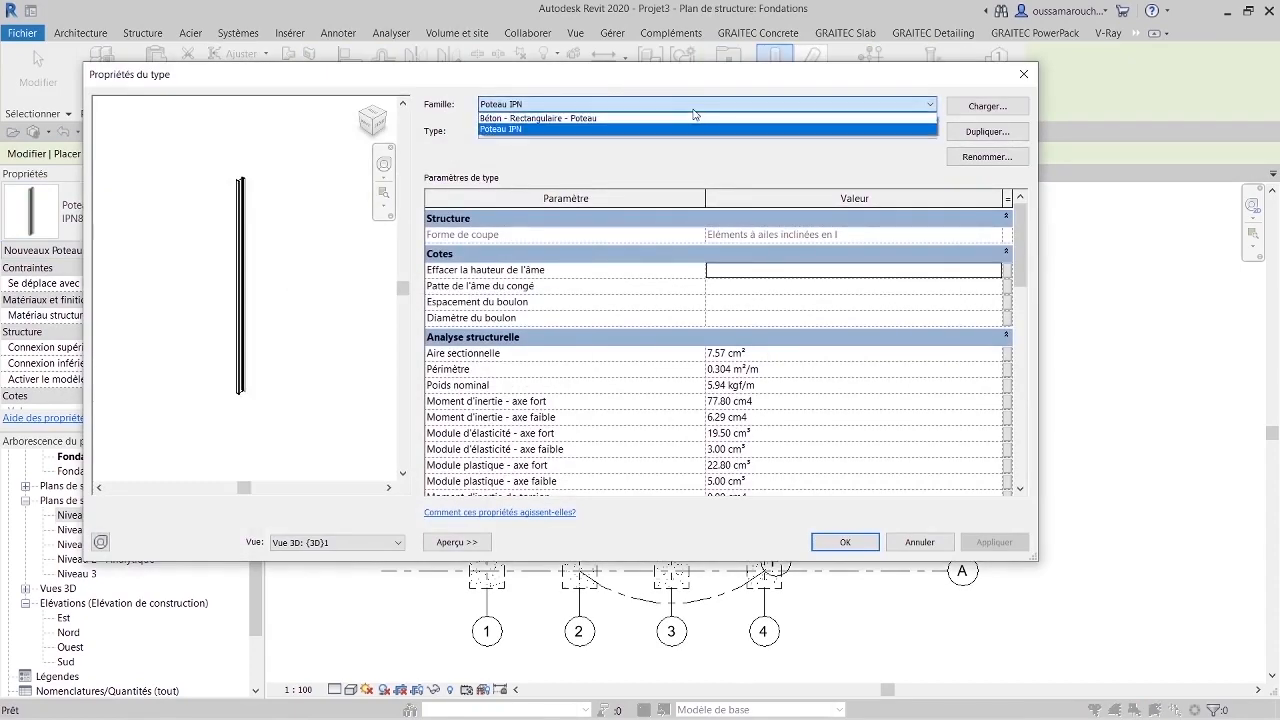
{"action": "left_click", "coordinate": [681, 119]}
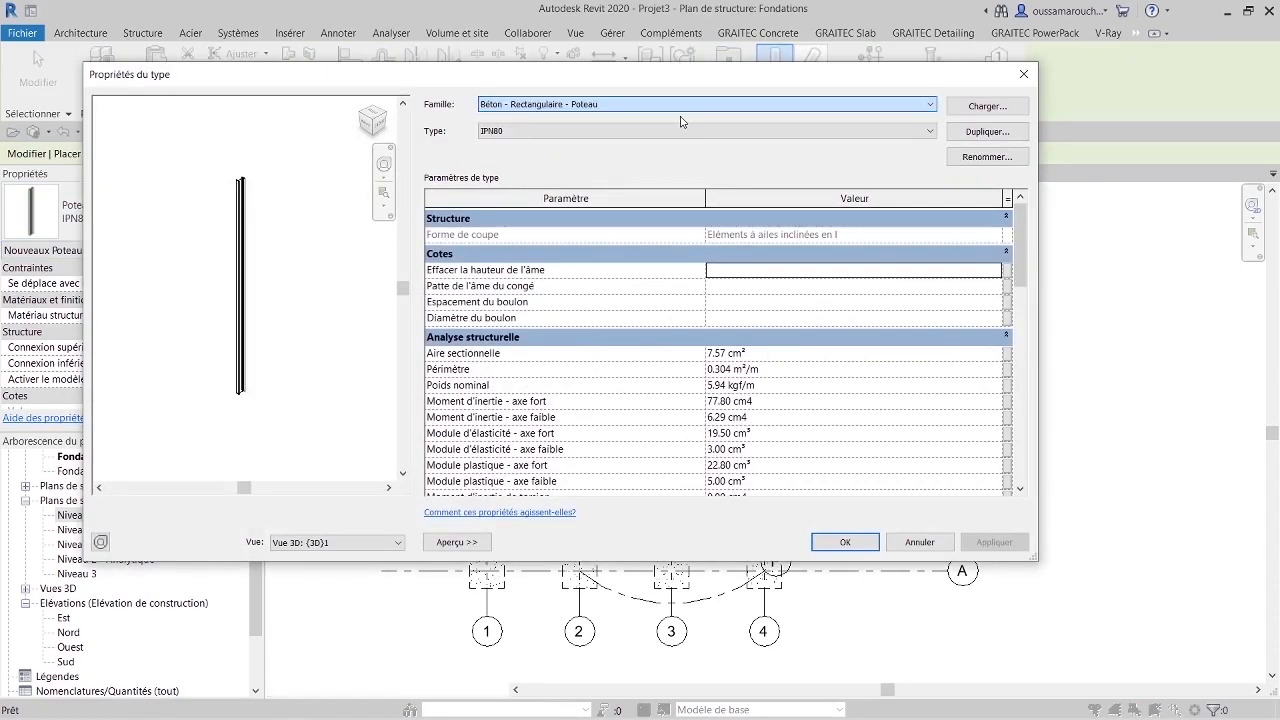
{"action": "left_click", "coordinate": [603, 131]}
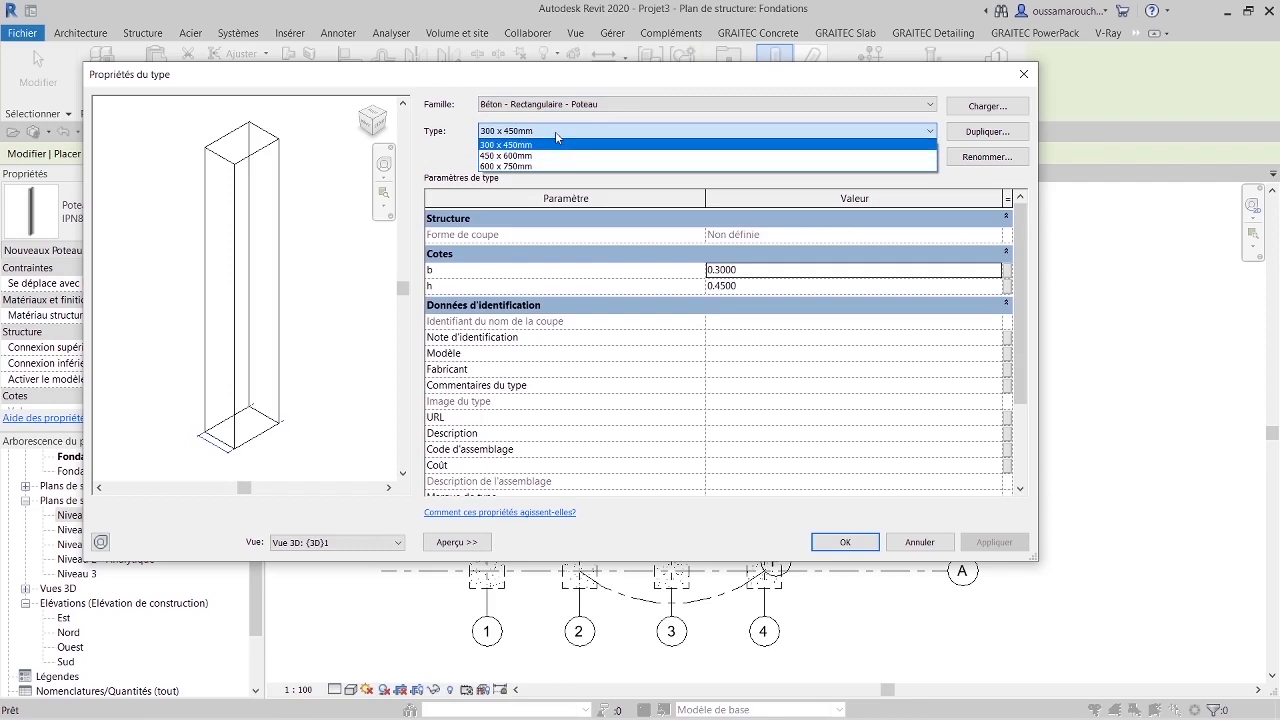
{"action": "left_click", "coordinate": [556, 133]}
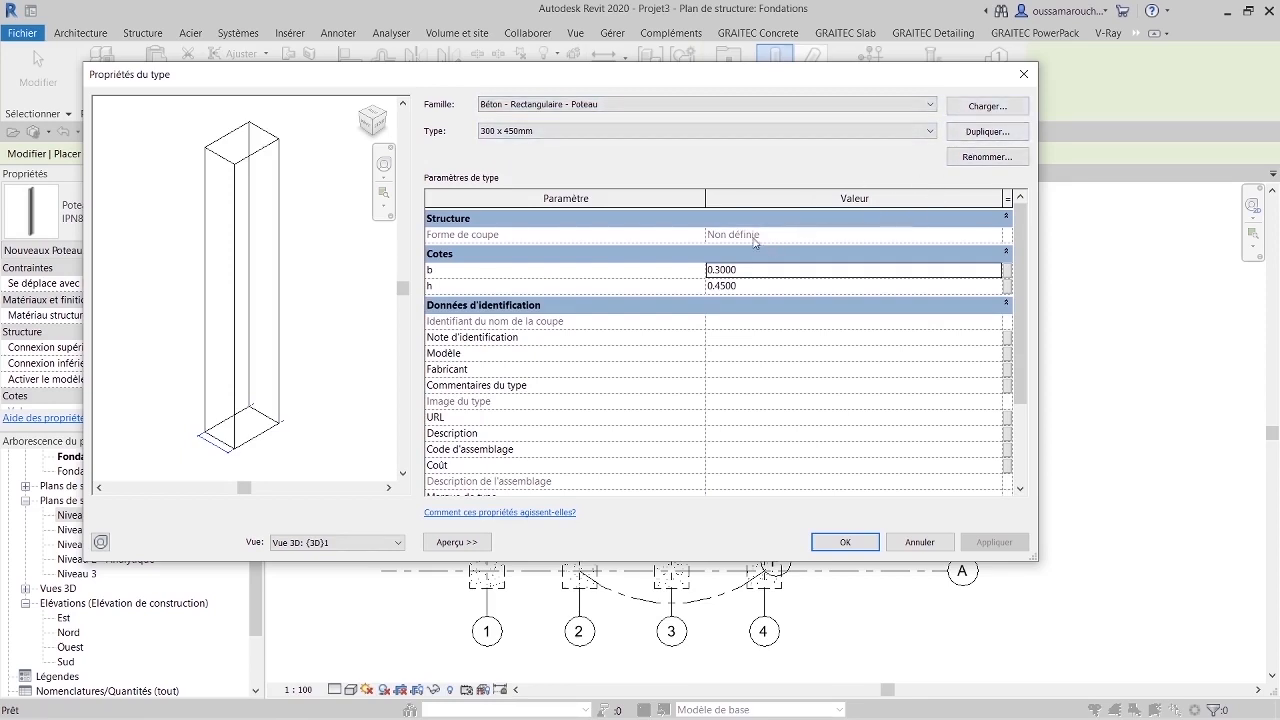
{"action": "left_click", "coordinate": [842, 543]}
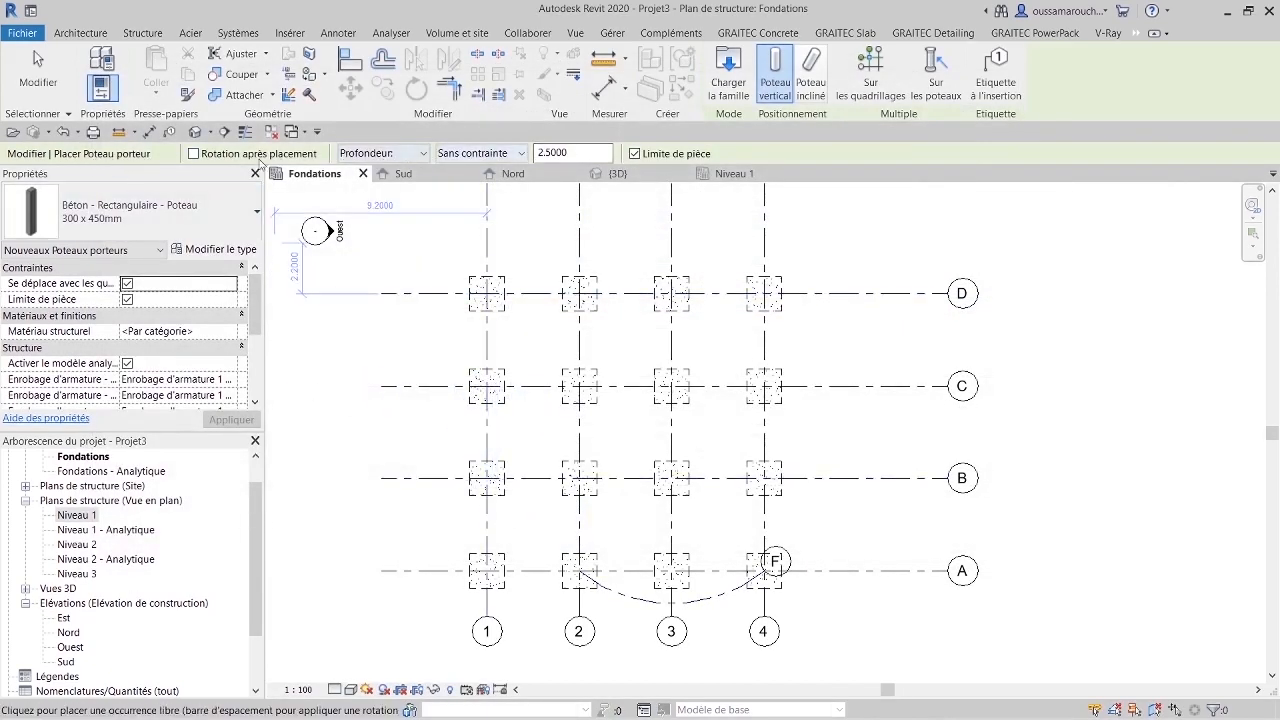
Step: Set the new columns to be placed by Hauteur, with Niveau 1 as their upper constraint
{"action": "left_click", "coordinate": [387, 153]}
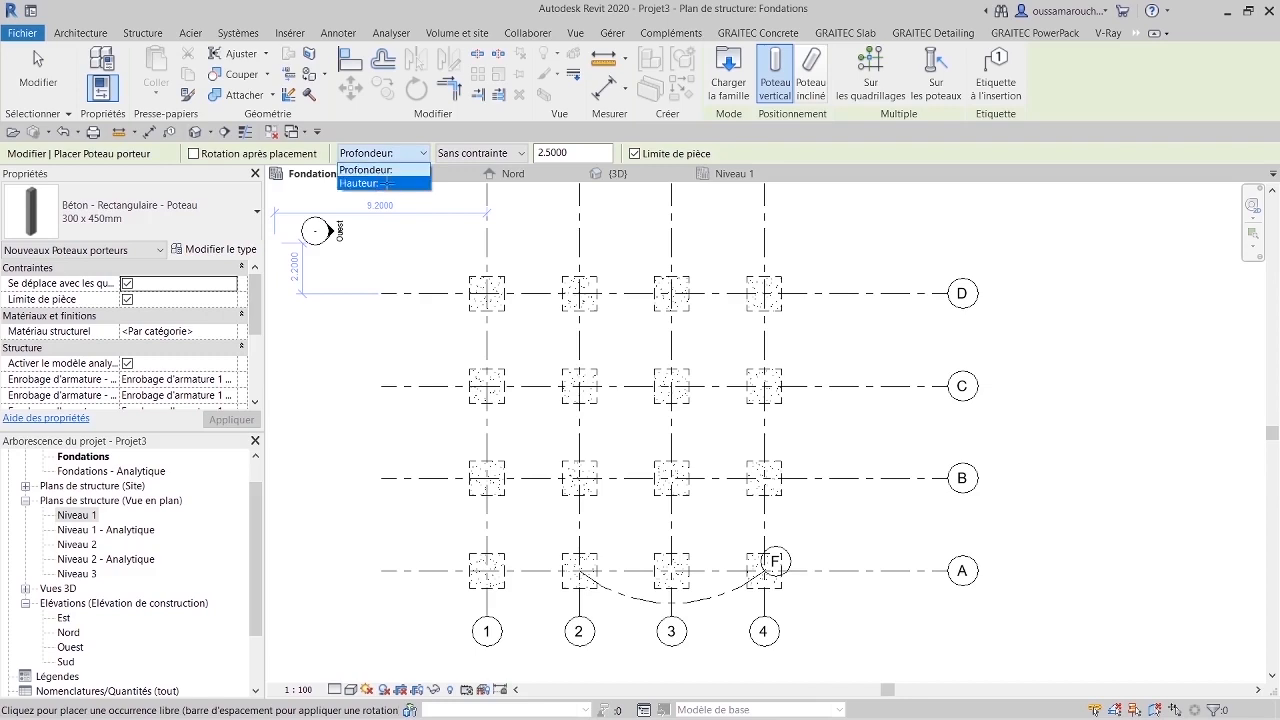
{"action": "left_click", "coordinate": [385, 183]}
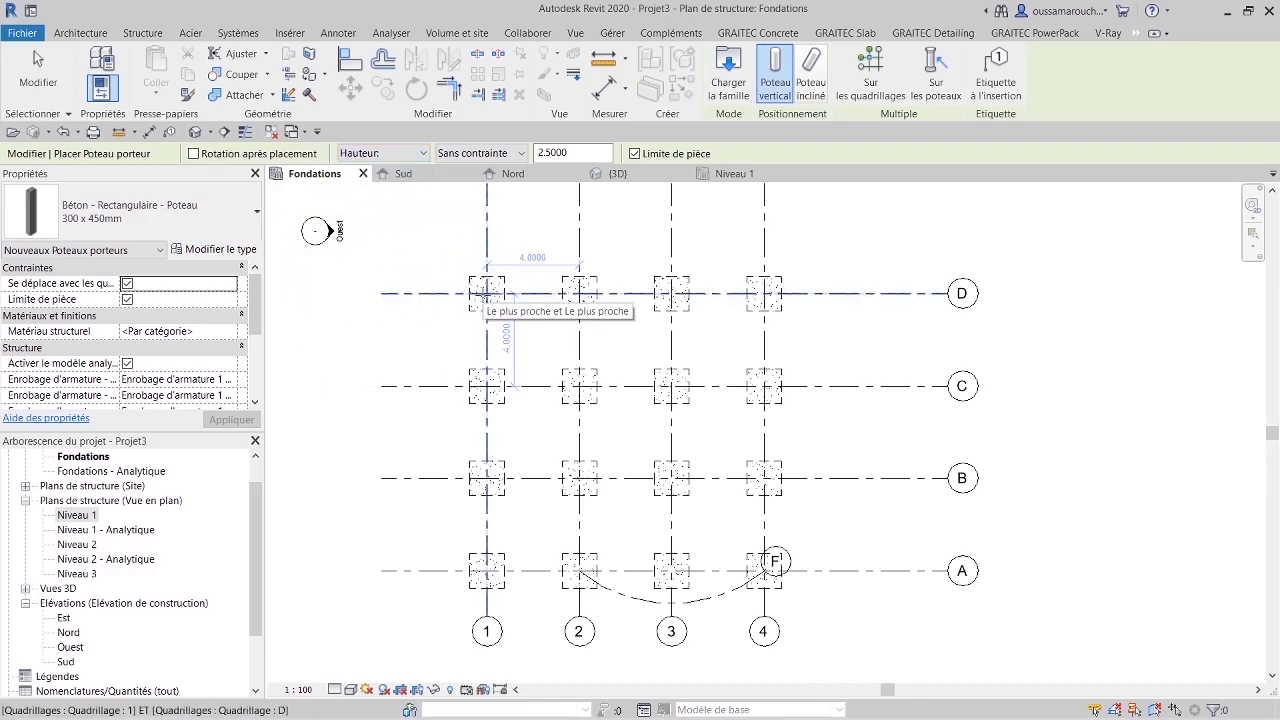
{"action": "left_click", "coordinate": [481, 155]}
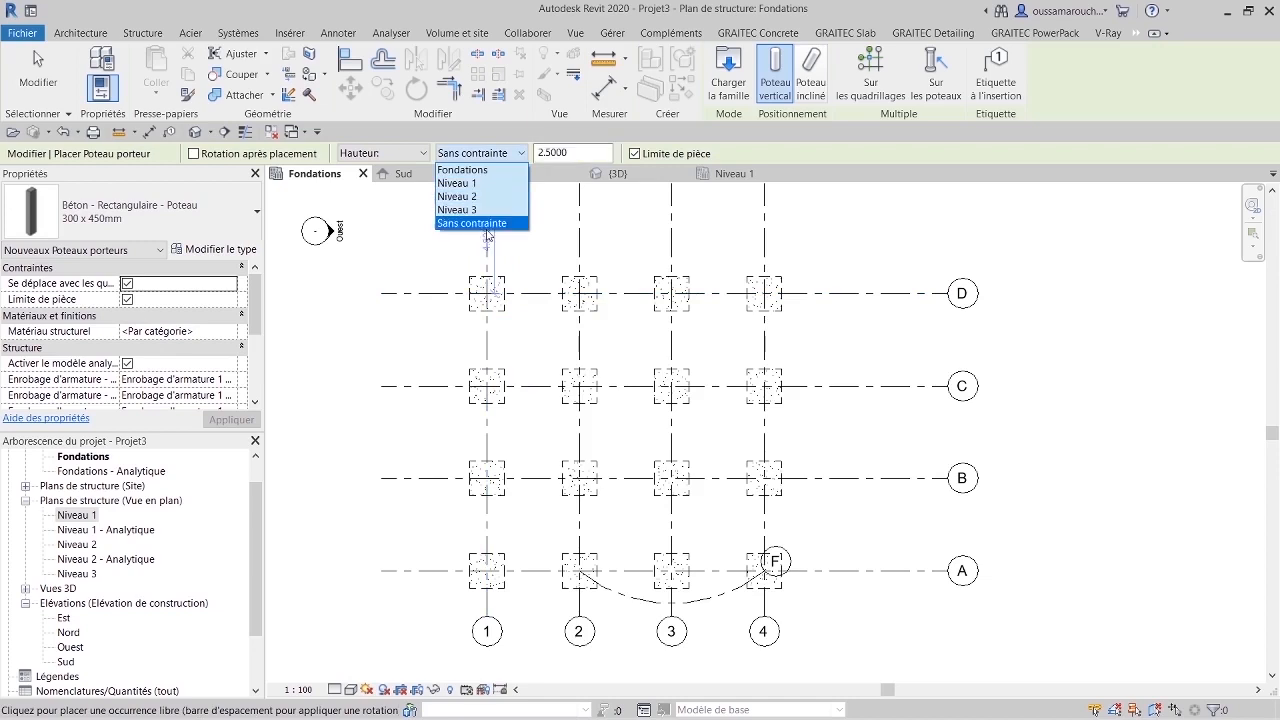
{"action": "left_click", "coordinate": [487, 223]}
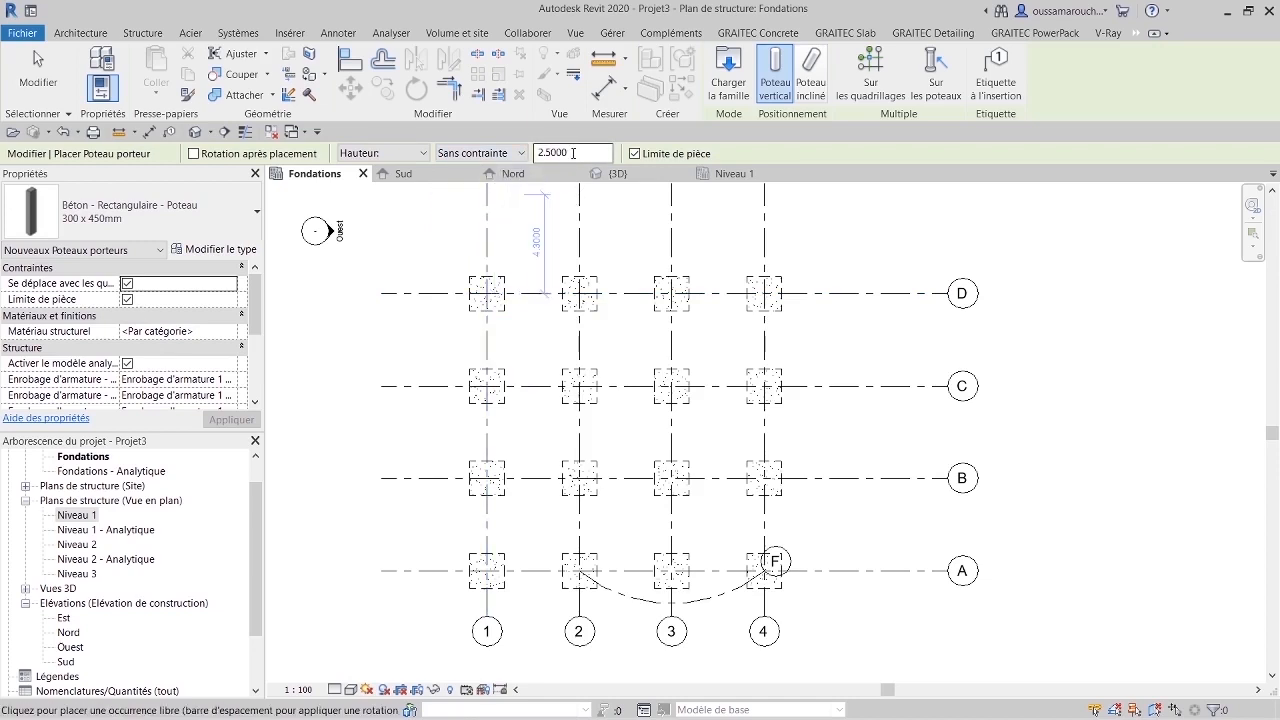
{"action": "left_click", "coordinate": [505, 153]}
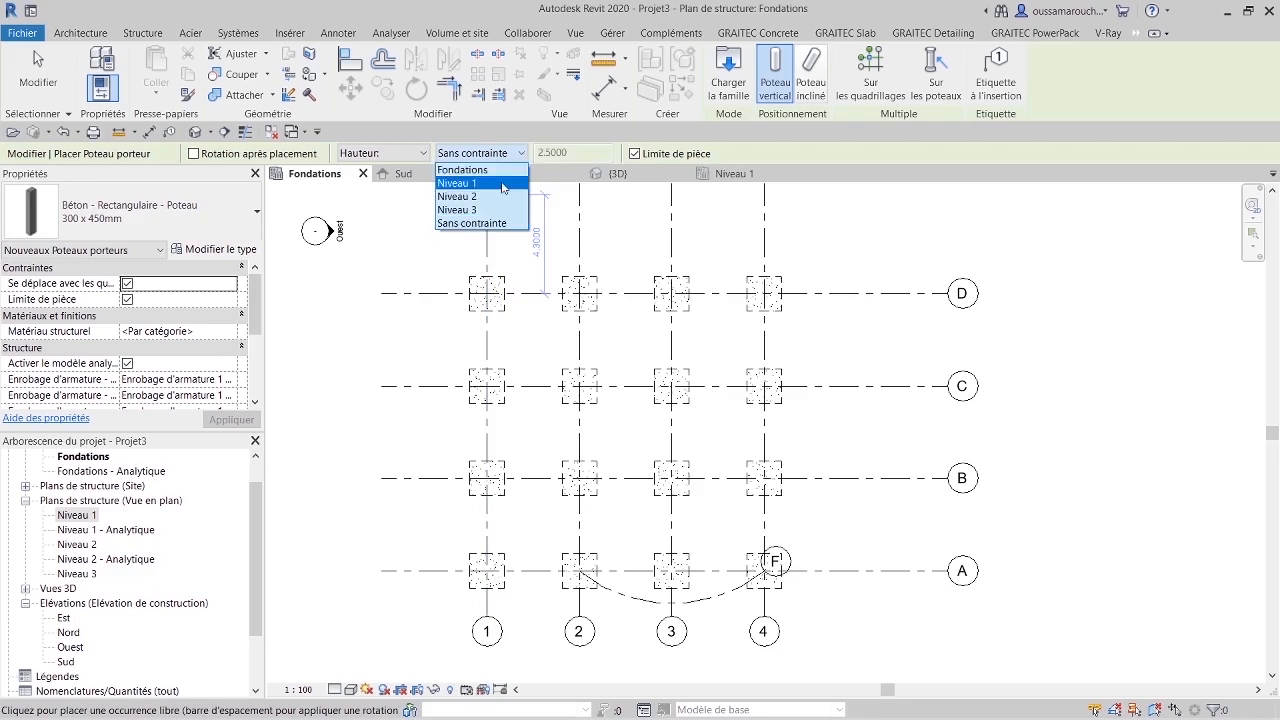
{"action": "left_click", "coordinate": [503, 185]}
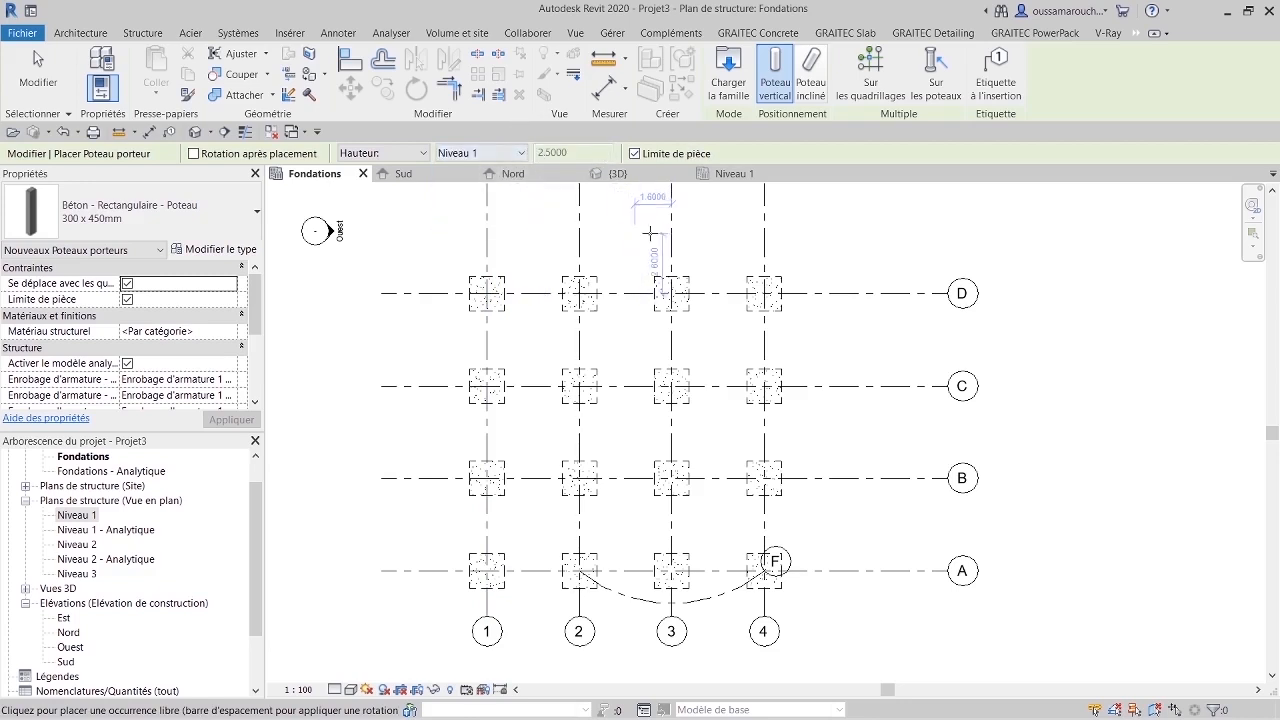
Step: Place 300 x 450mm concrete columns on the footings where grids D and C cross grids 1 to 4
{"action": "left_click", "coordinate": [487, 293]}
{"action": "left_click", "coordinate": [579, 293]}
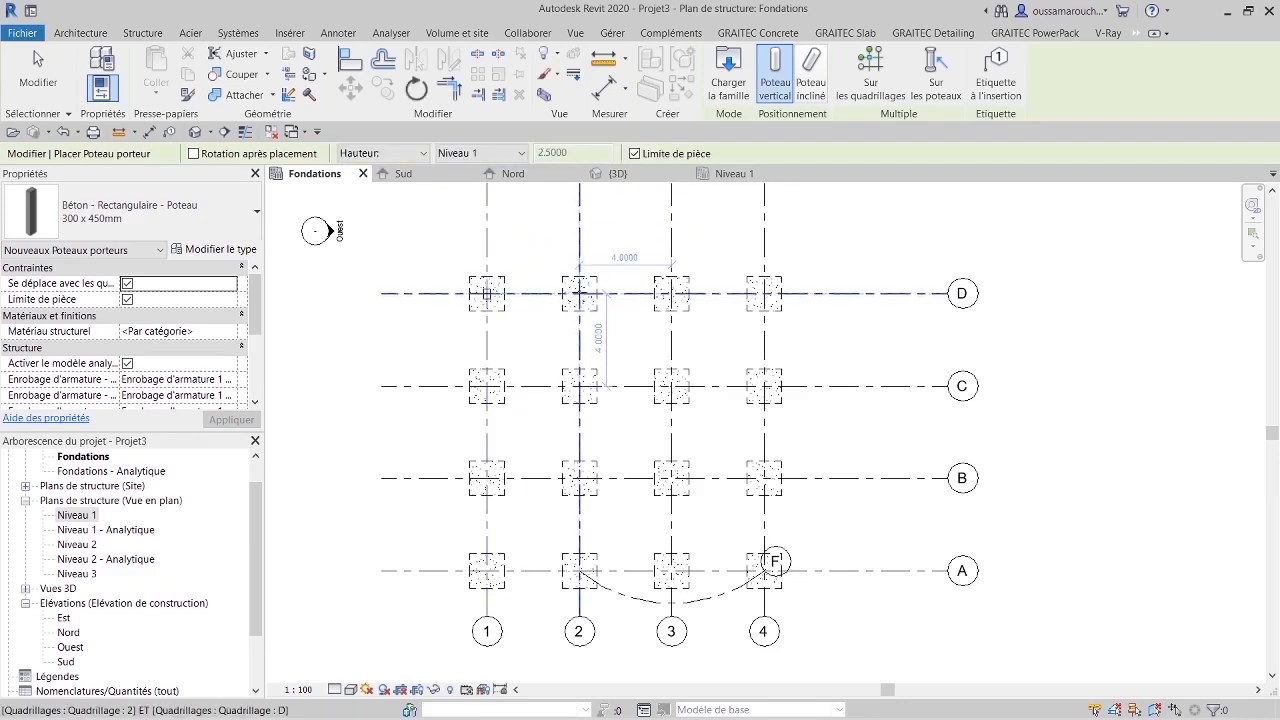
{"action": "left_click", "coordinate": [672, 293]}
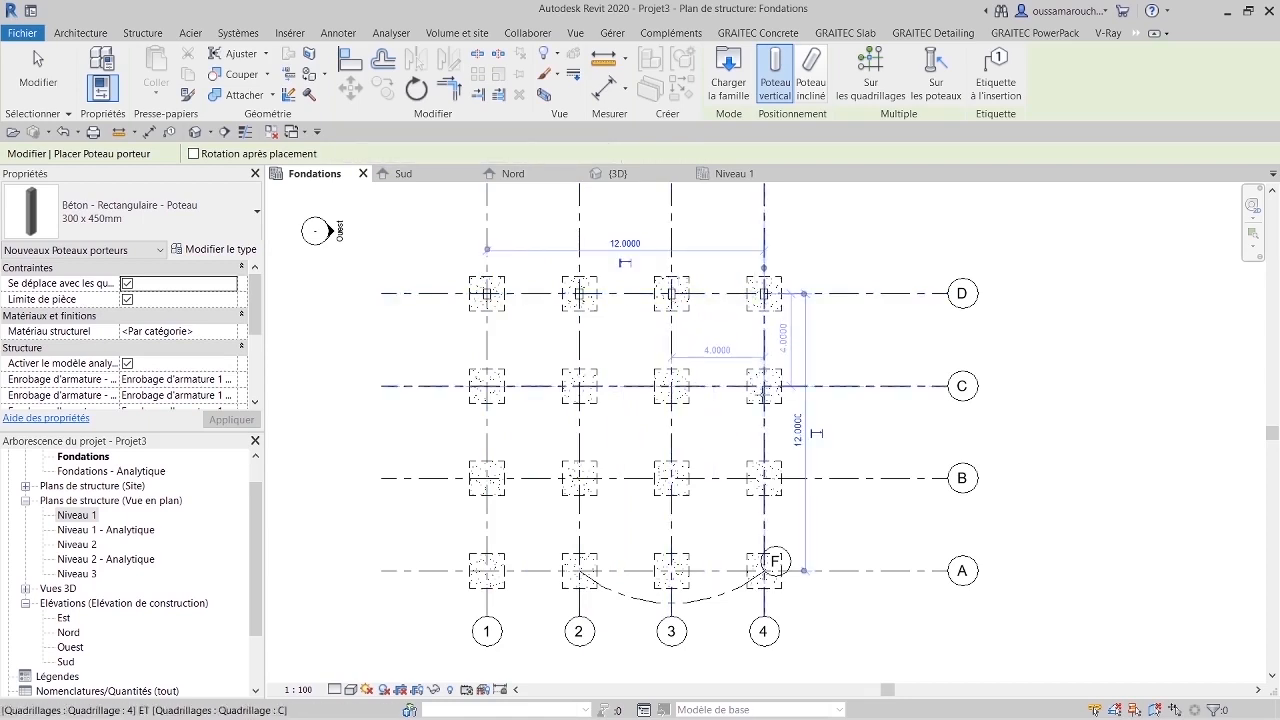
{"action": "left_click", "coordinate": [764, 386]}
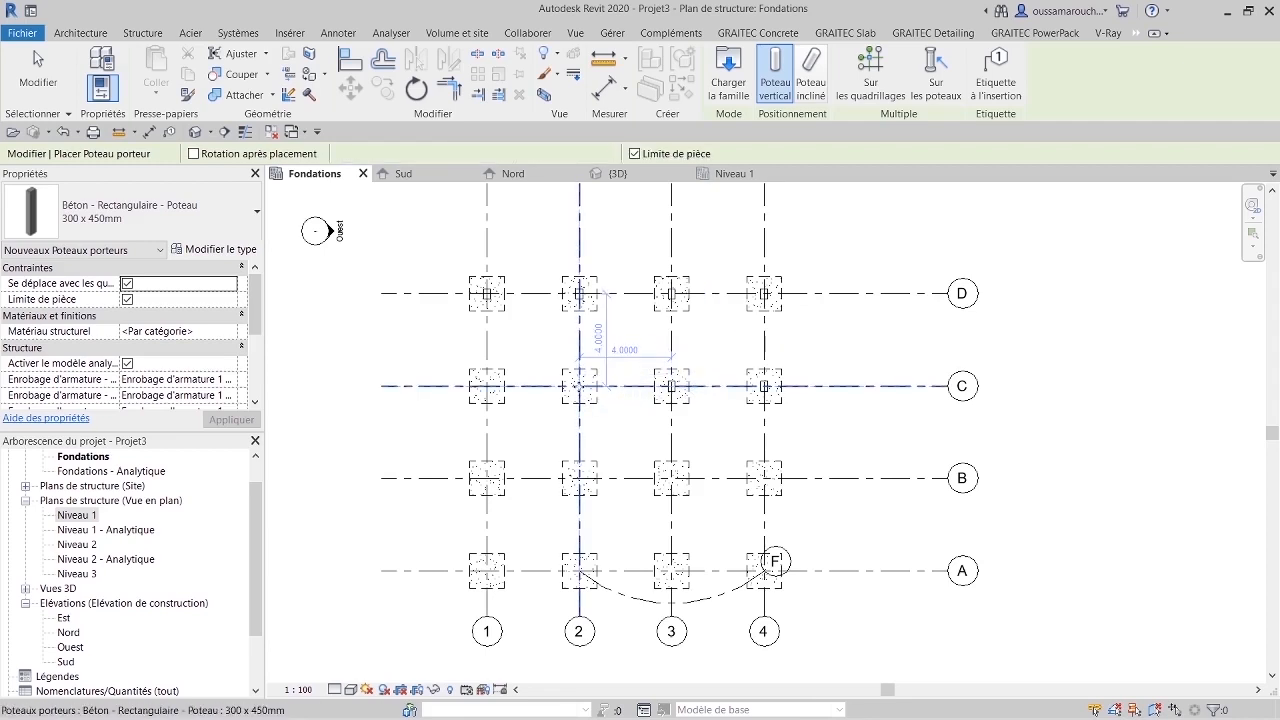
{"action": "left_click", "coordinate": [672, 386]}
{"action": "left_click", "coordinate": [487, 386]}
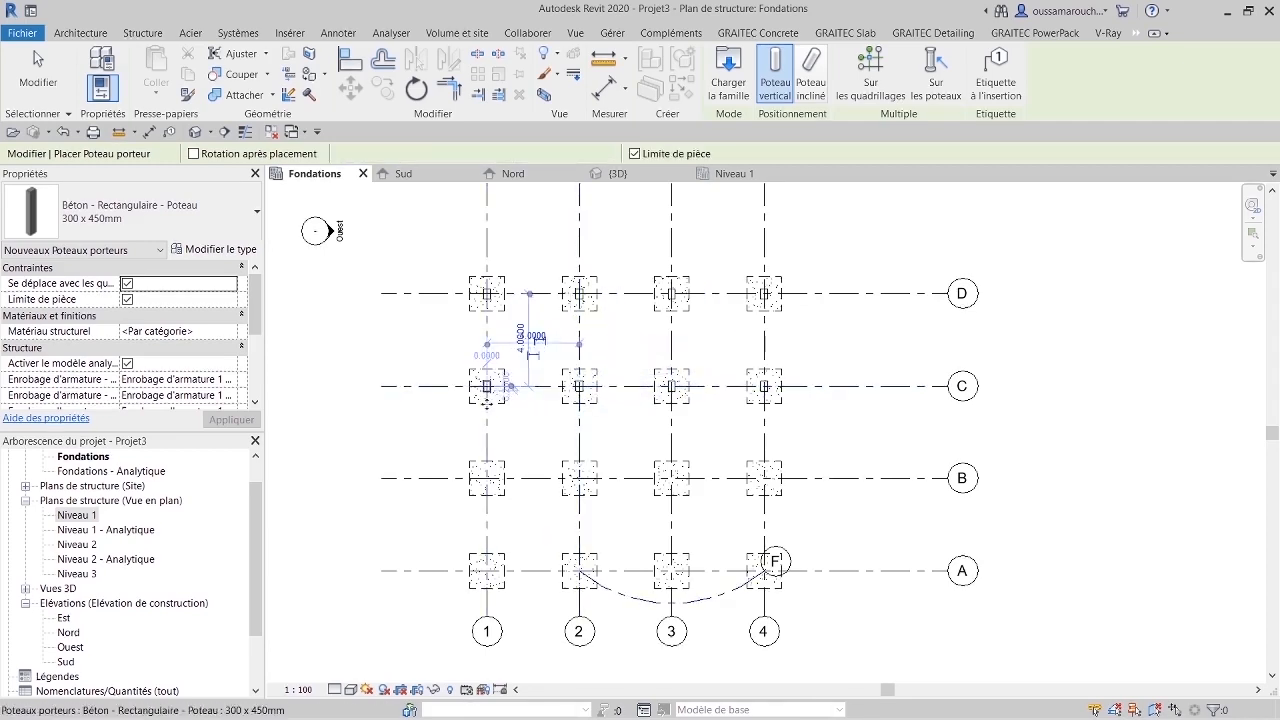
Step: Place the same 300 x 450mm columns where grids B and A cross grids 1 to 4, and check the columns in 3D
{"action": "left_click", "coordinate": [487, 478]}
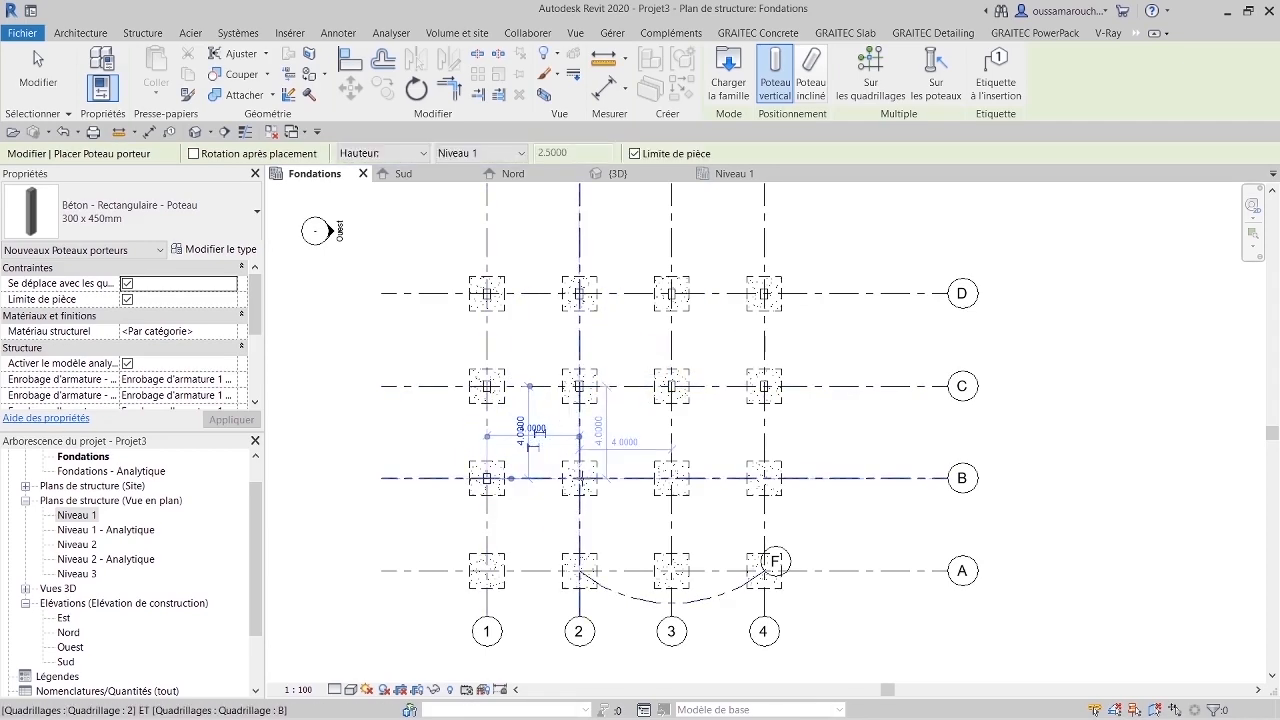
{"action": "left_click", "coordinate": [579, 478]}
{"action": "left_click", "coordinate": [672, 478]}
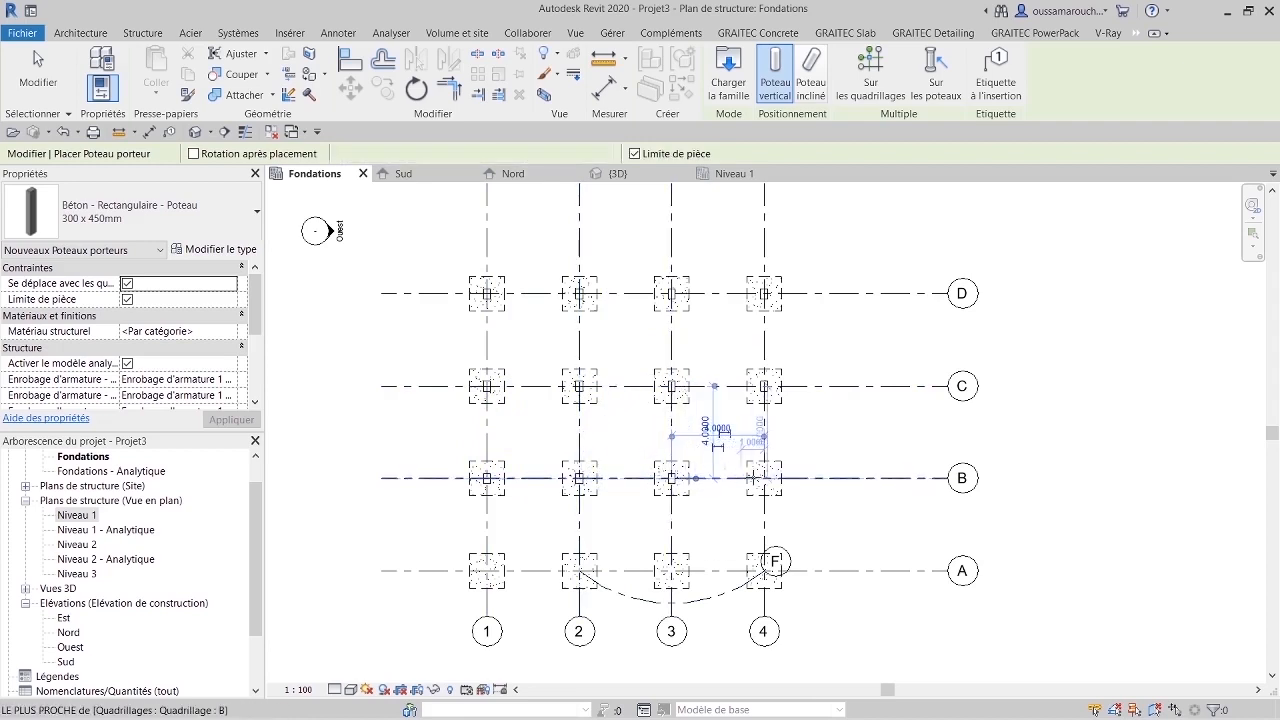
{"action": "left_click", "coordinate": [764, 478]}
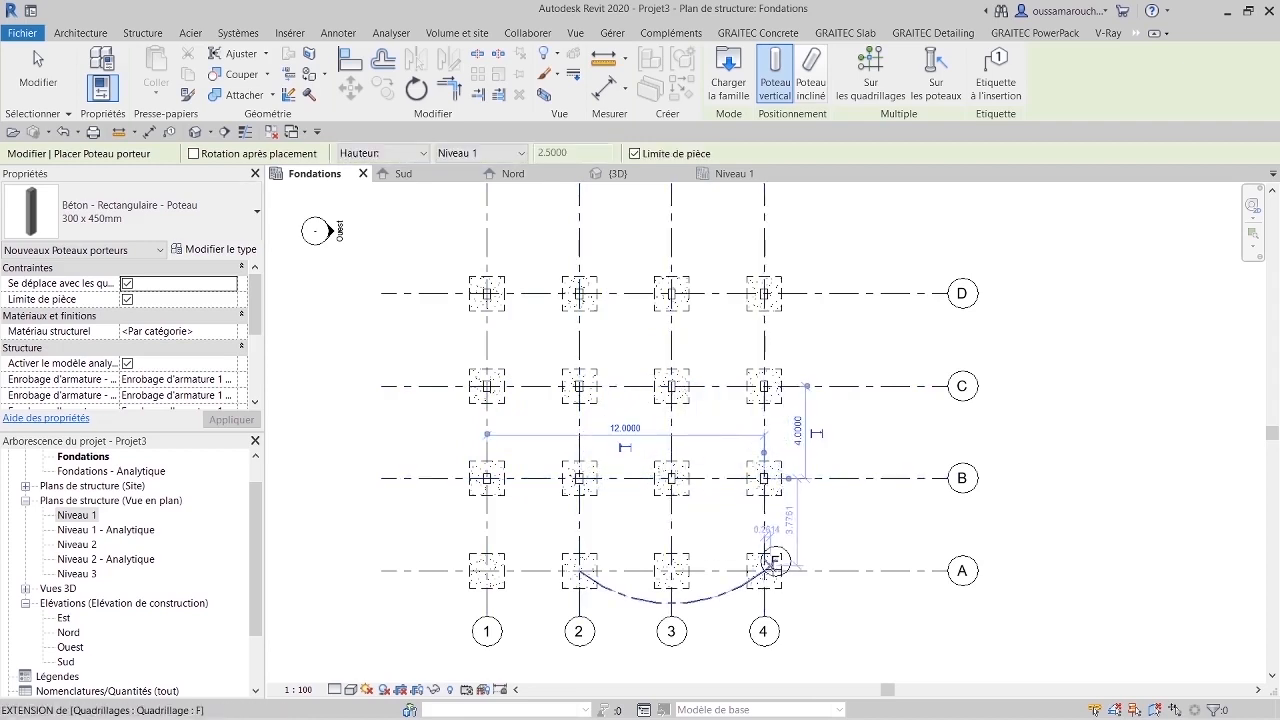
{"action": "left_click", "coordinate": [766, 568]}
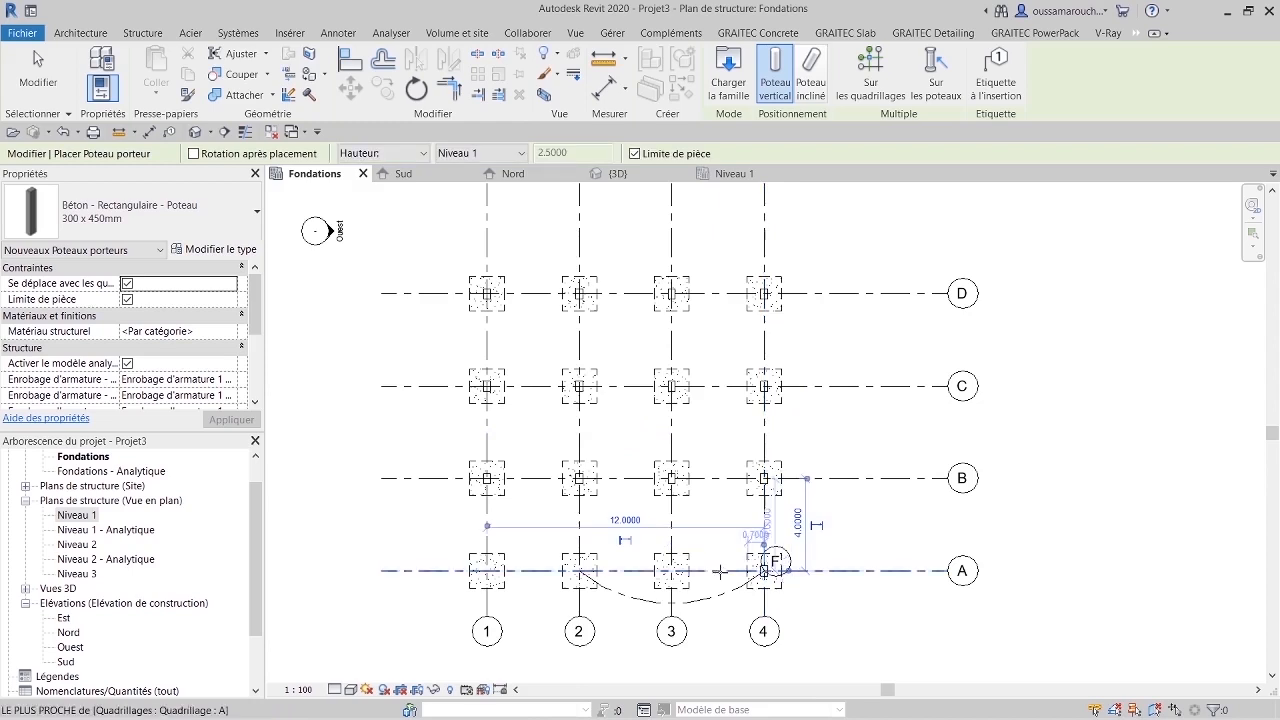
{"action": "left_click", "coordinate": [672, 571]}
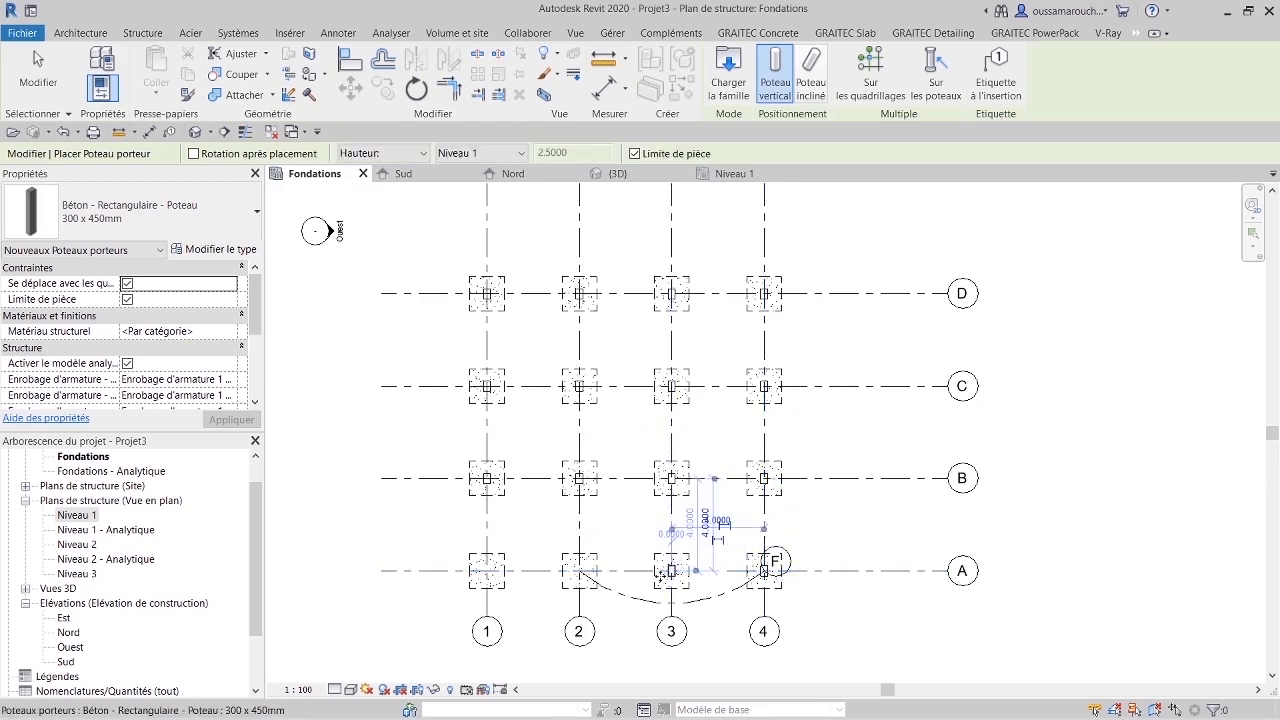
{"action": "left_click", "coordinate": [579, 571]}
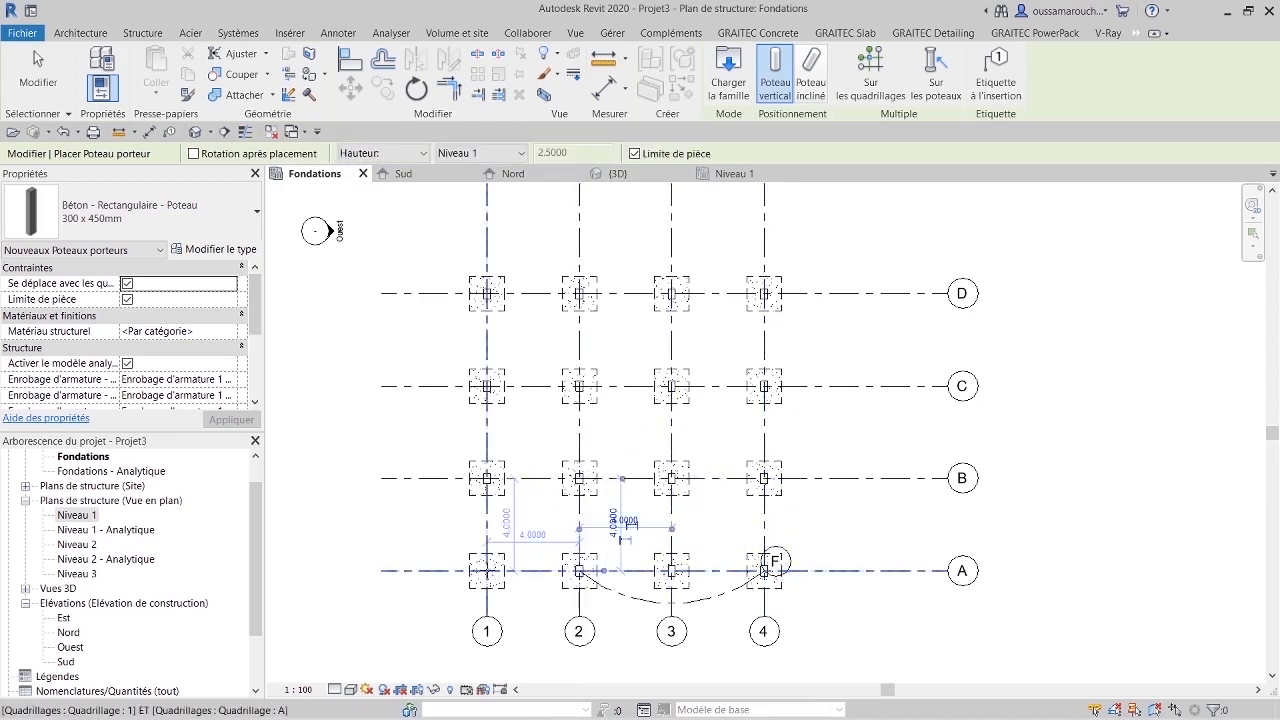
{"action": "left_click", "coordinate": [487, 571]}
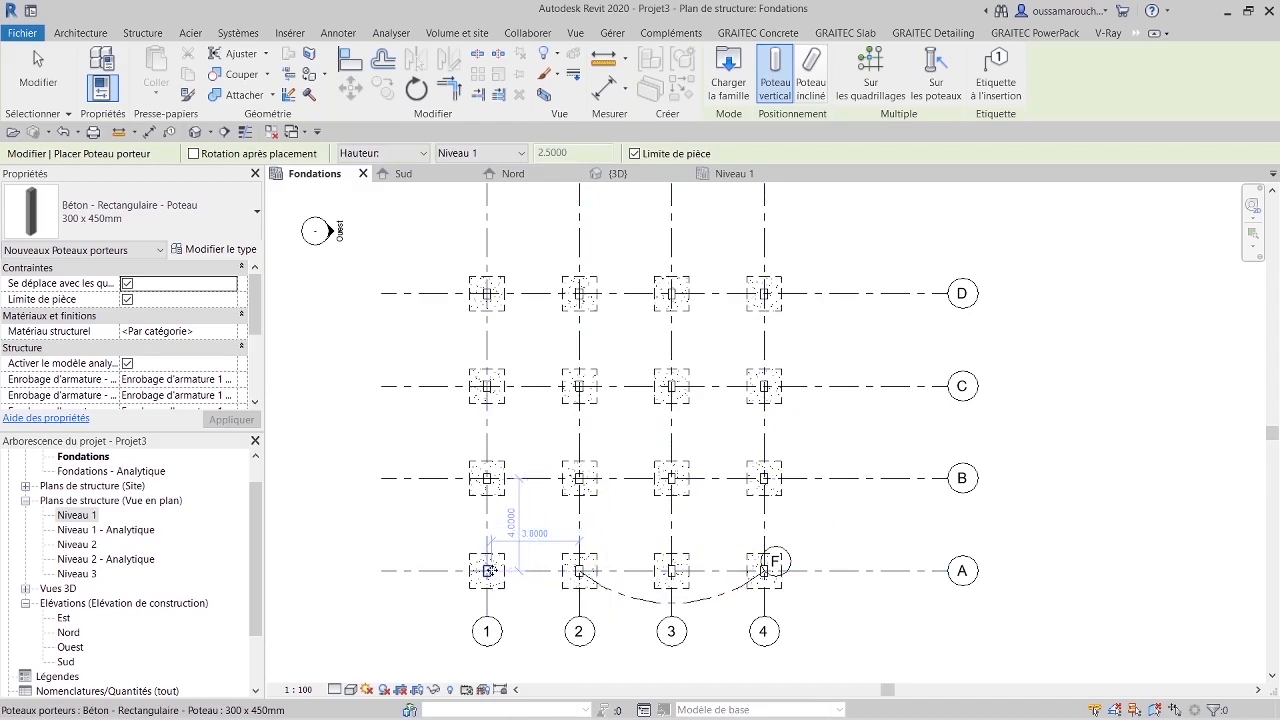
{"action": "key", "text": "Escape"}
{"action": "key", "text": "Escape"}
{"action": "left_click", "coordinate": [613, 178]}
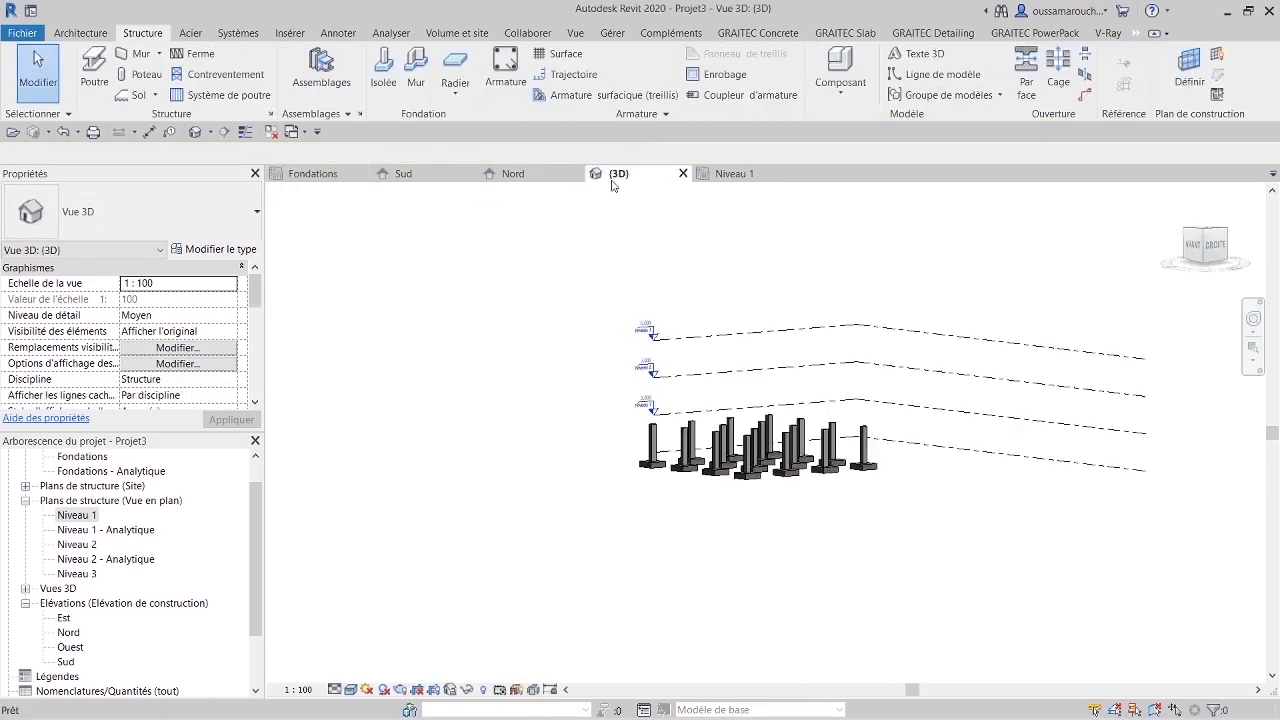
{"action": "left_click", "coordinate": [1207, 242]}
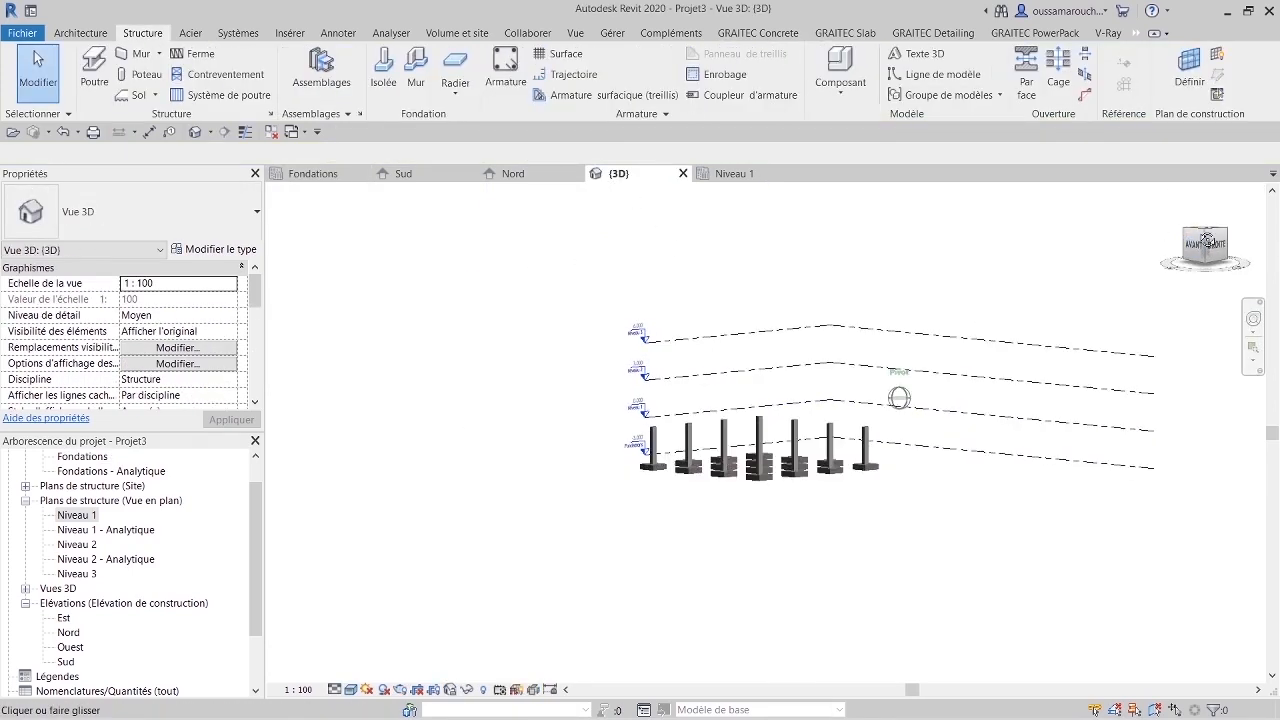
{"action": "mouse_move", "coordinate": [1207, 242]}
{"action": "left_mouse_down"}
{"action": "mouse_move", "coordinate": [1211, 275]}
{"action": "mouse_move", "coordinate": [1227, 268]}
{"action": "left_mouse_up"}
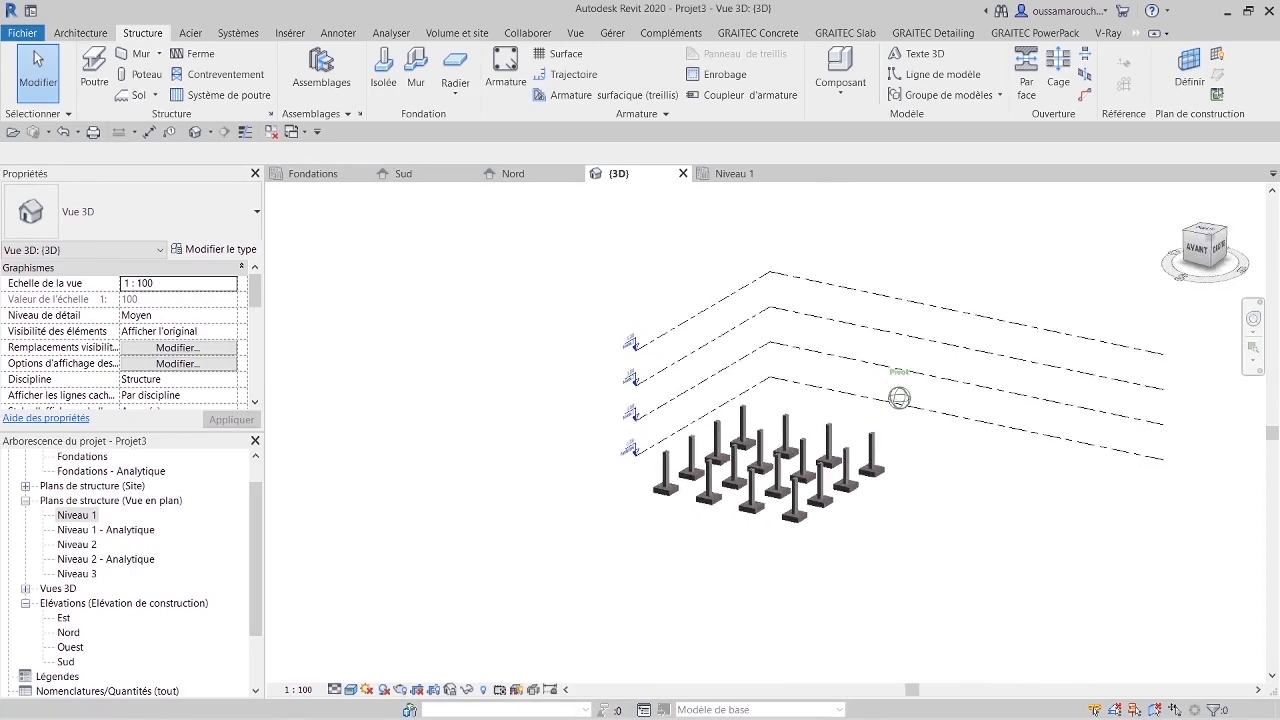
Step: In the Niveau 1 structural plan, start a beam using the Béton - Poutre rectangulaire family, type 300 x 600mm
{"action": "double_click", "coordinate": [77, 516]}
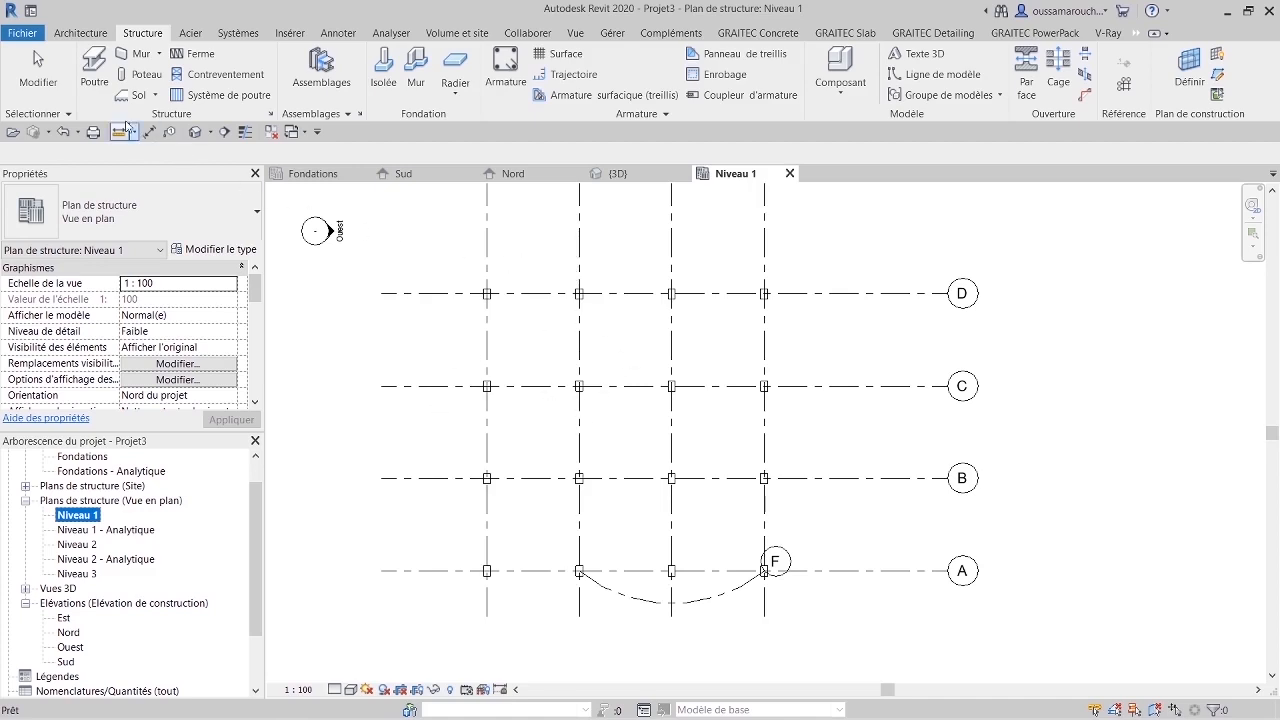
{"action": "left_click", "coordinate": [94, 68]}
{"action": "left_click", "coordinate": [147, 222]}
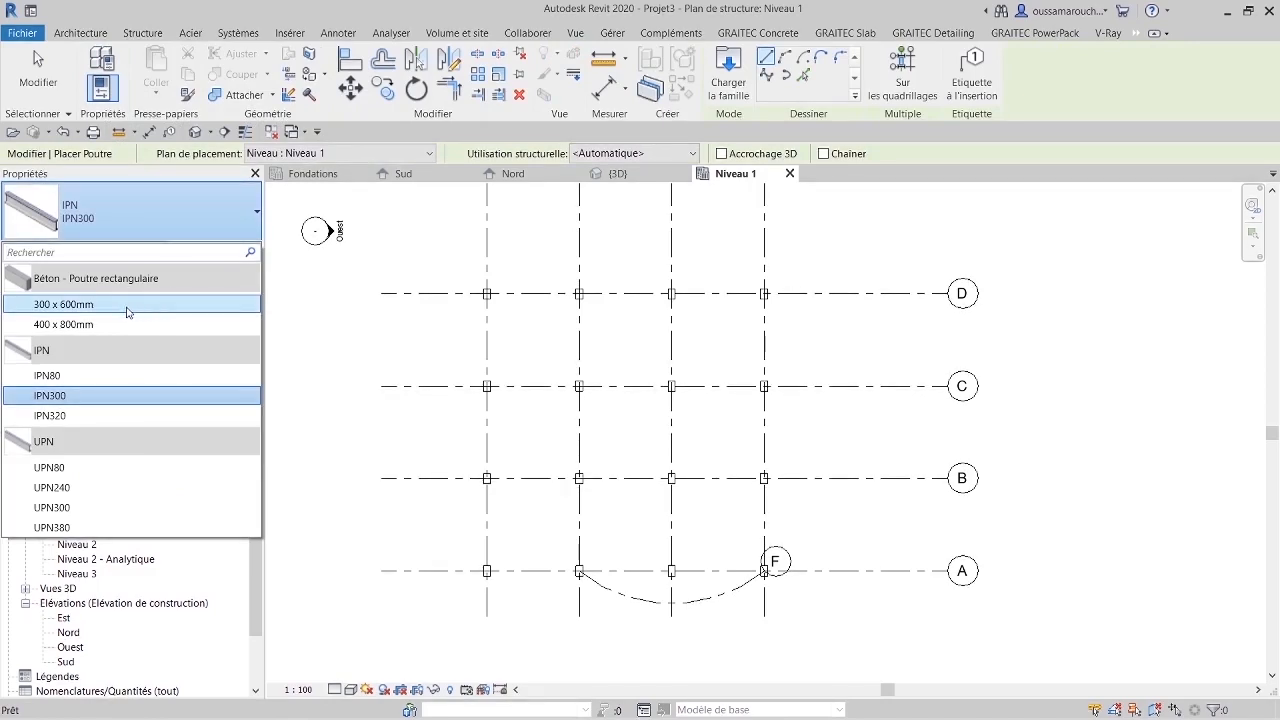
{"action": "left_click", "coordinate": [128, 304]}
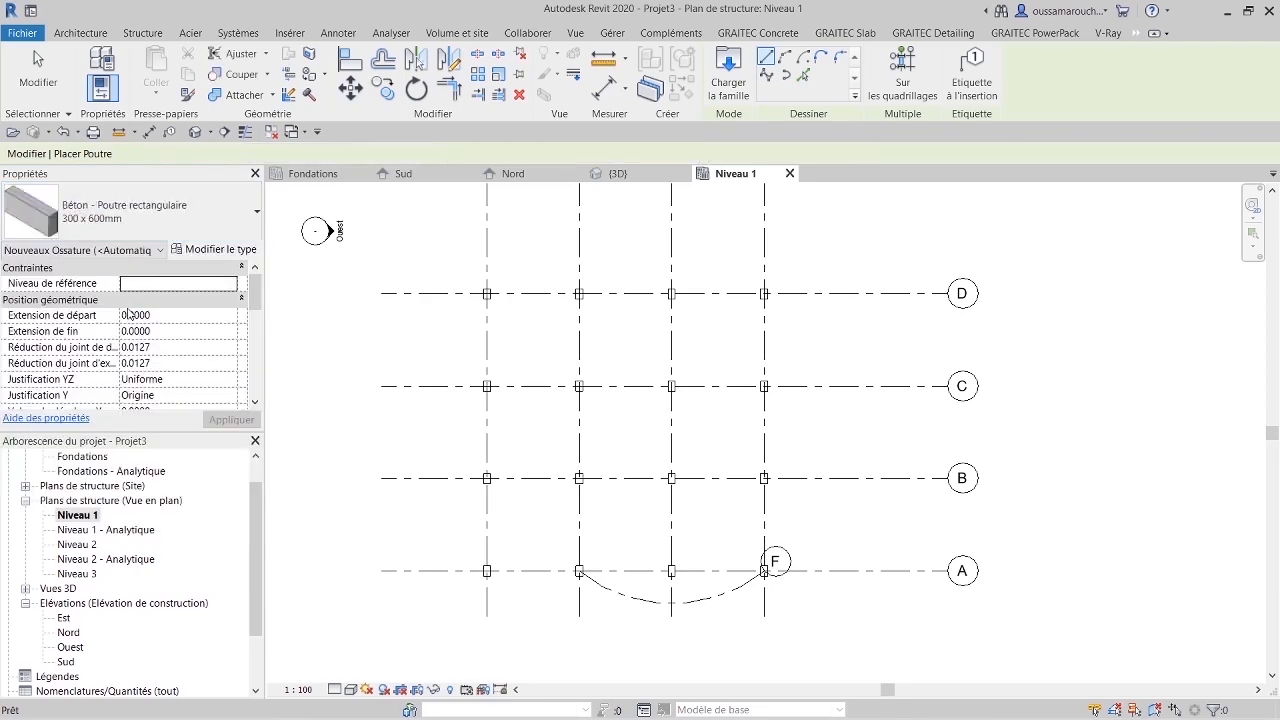
Step: Duplicate the beam type as 300 x 400mm 2 and set its height h to 0.400
{"action": "left_click", "coordinate": [205, 251]}
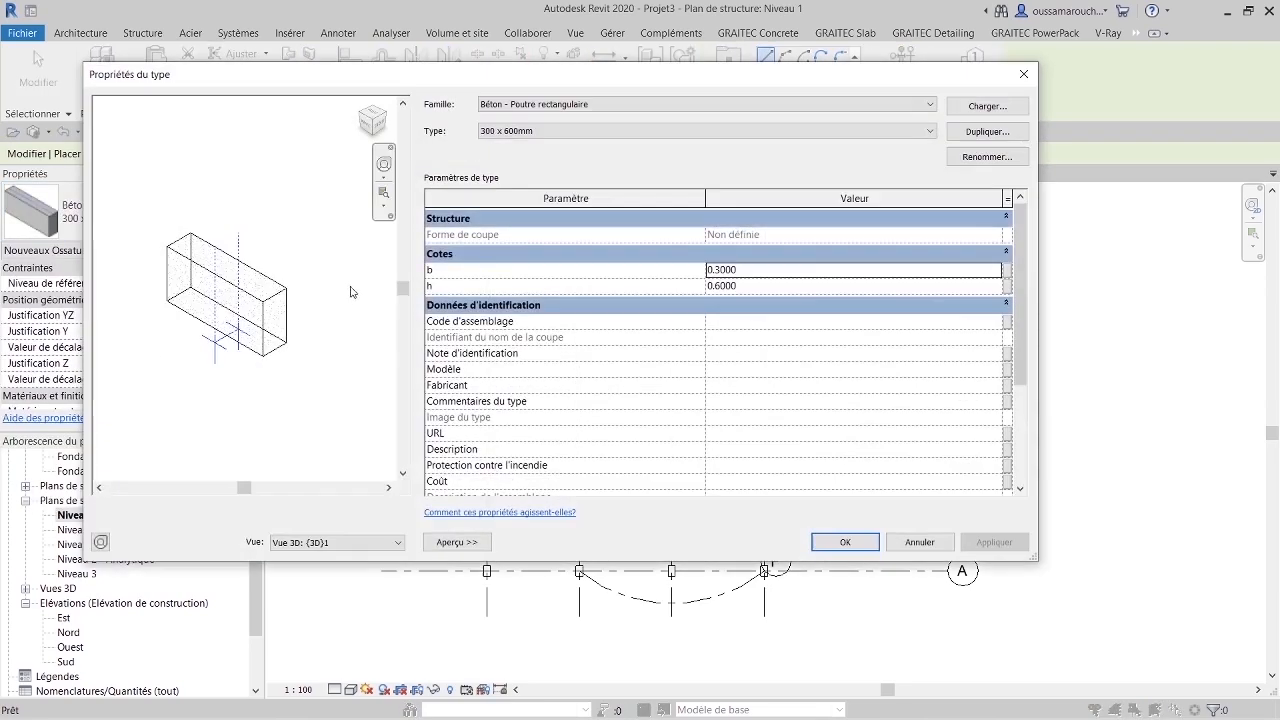
{"action": "left_click", "coordinate": [778, 289]}
{"action": "left_click", "coordinate": [766, 290]}
{"action": "left_click", "coordinate": [987, 131]}
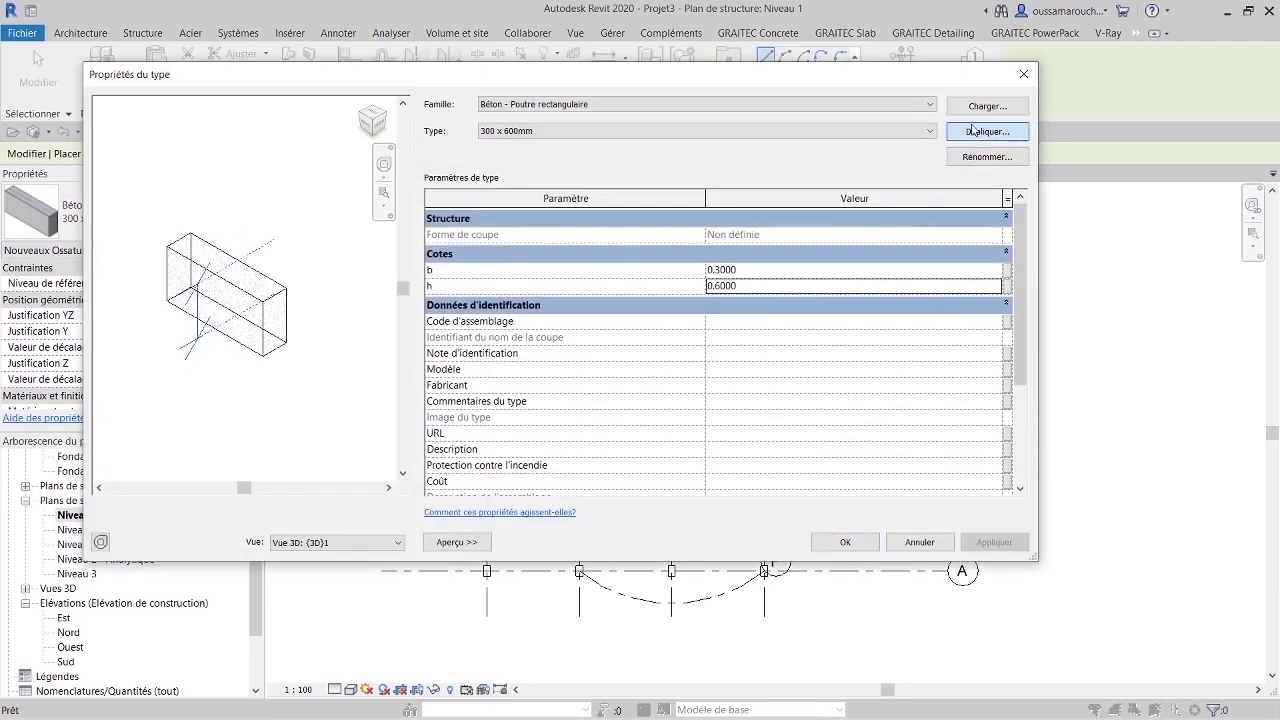
{"action": "left_click", "coordinate": [630, 461]}
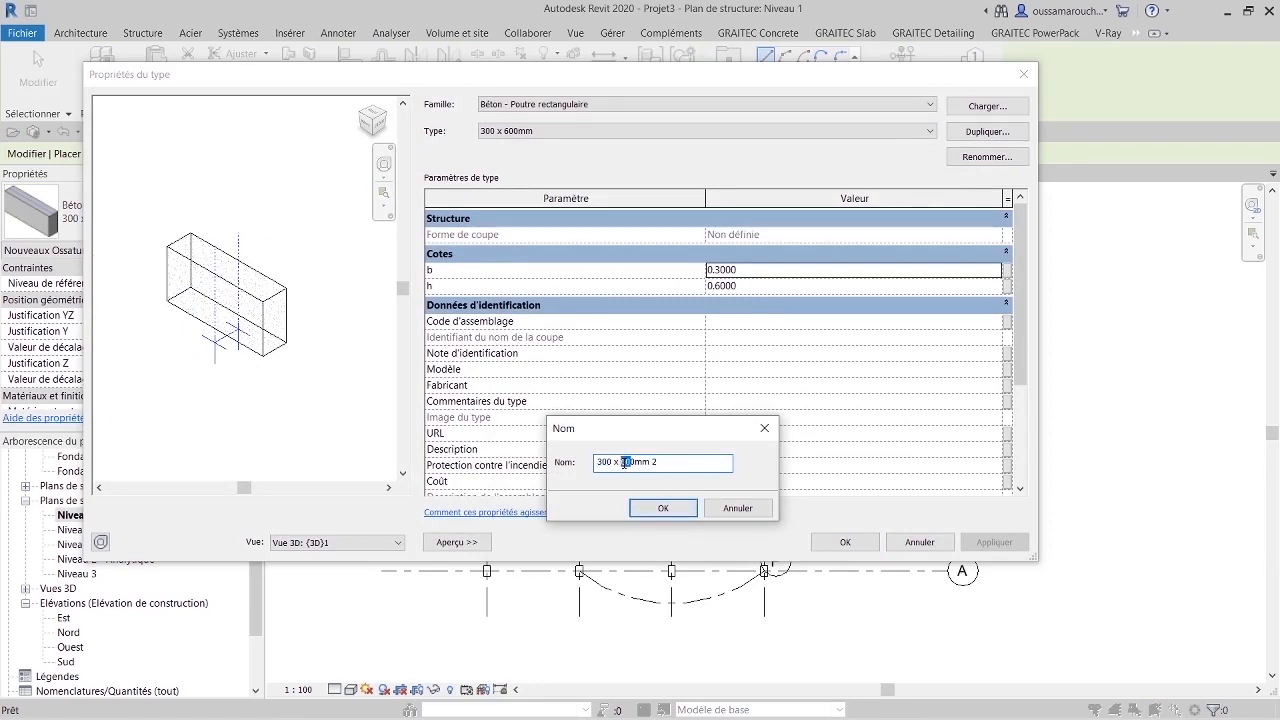
{"action": "type", "text": "4"}
{"action": "left_click", "coordinate": [663, 508]}
{"action": "left_click", "coordinate": [722, 285]}
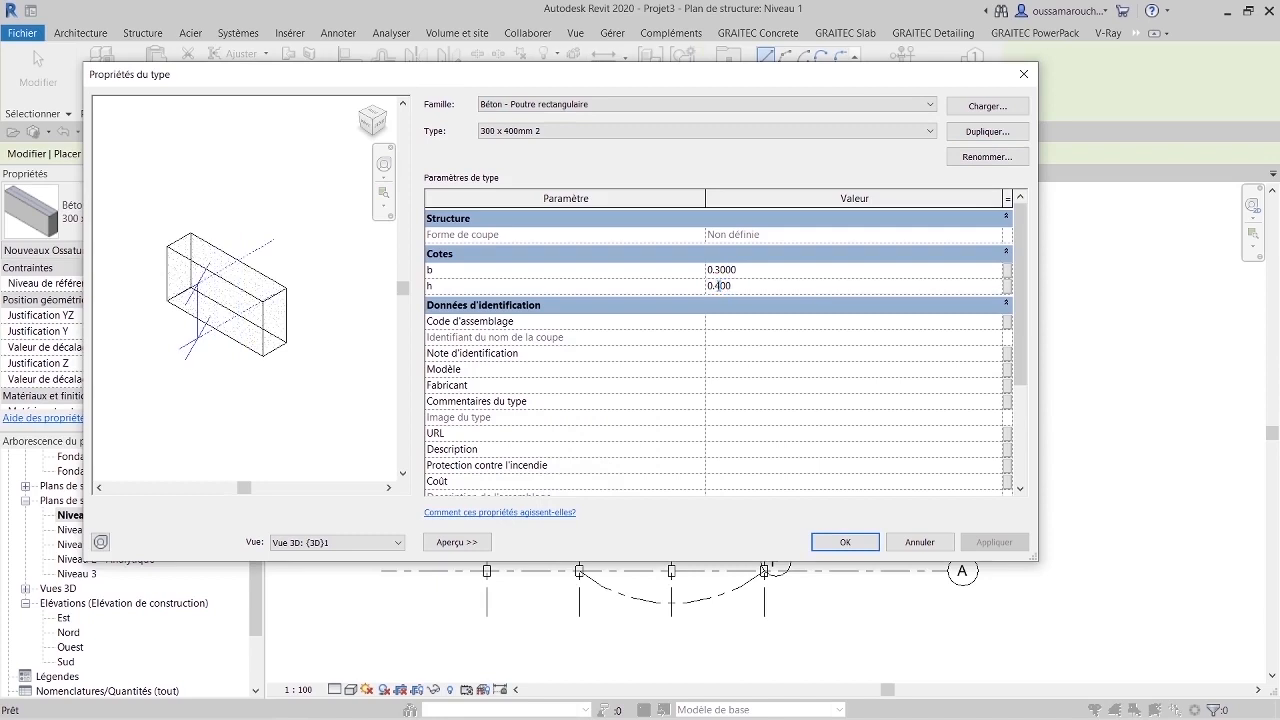
{"action": "left_click", "coordinate": [845, 541]}
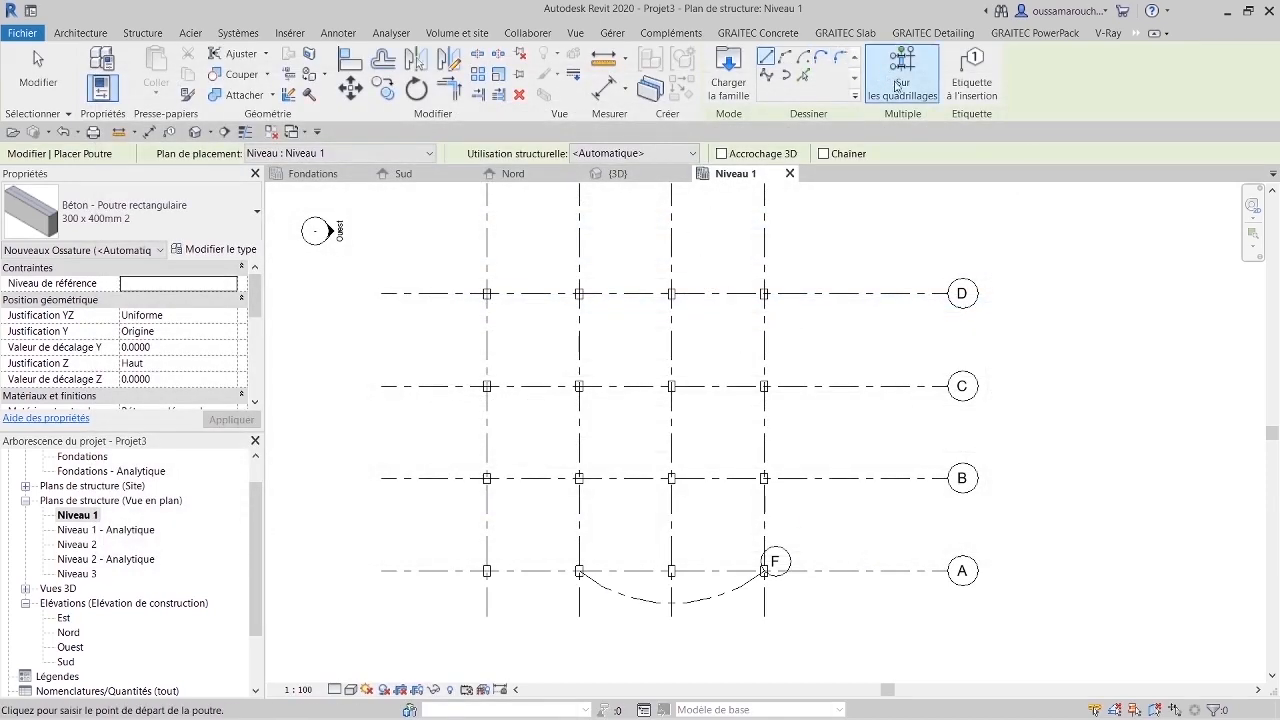
Step: Place 300 x 400mm 2 beams on Niveau 1 along the grid lines in one go, selecting all grids 1 to 4 and A to D
{"action": "left_click", "coordinate": [924, 87]}
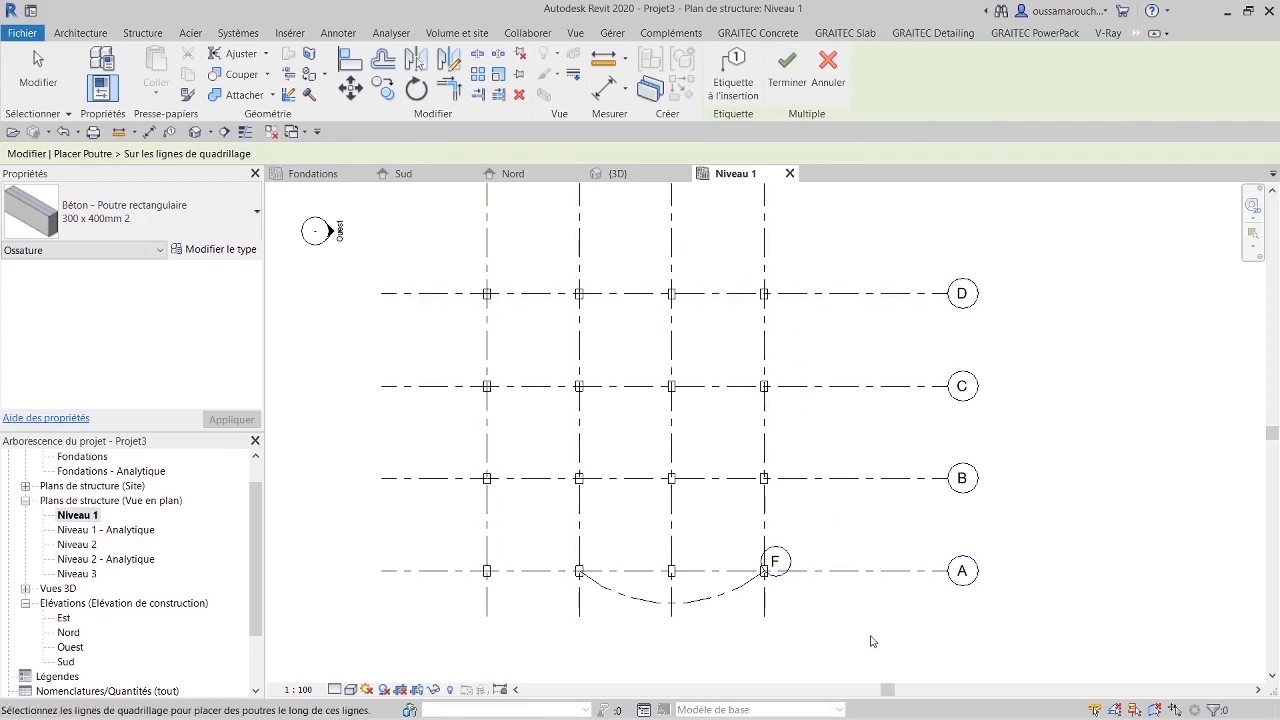
{"action": "left_click_drag", "start_coordinate": [876, 640], "coordinate": [377, 259]}
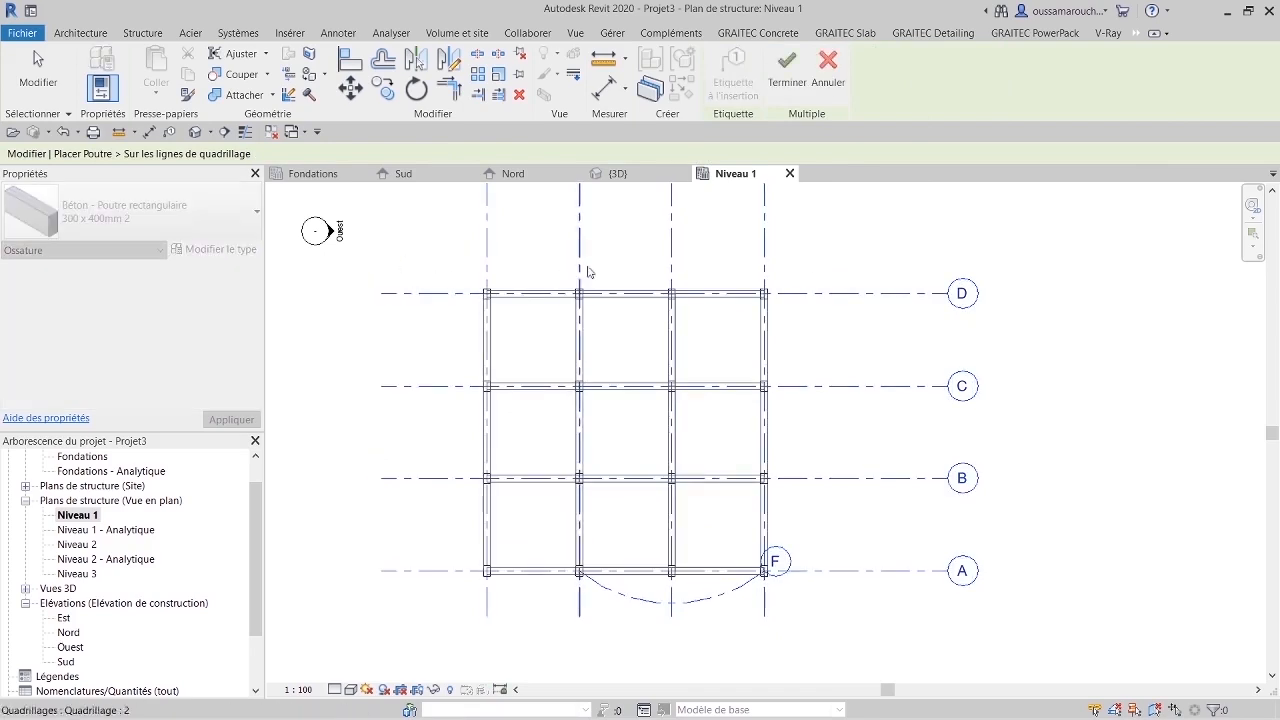
{"action": "left_click", "coordinate": [792, 88]}
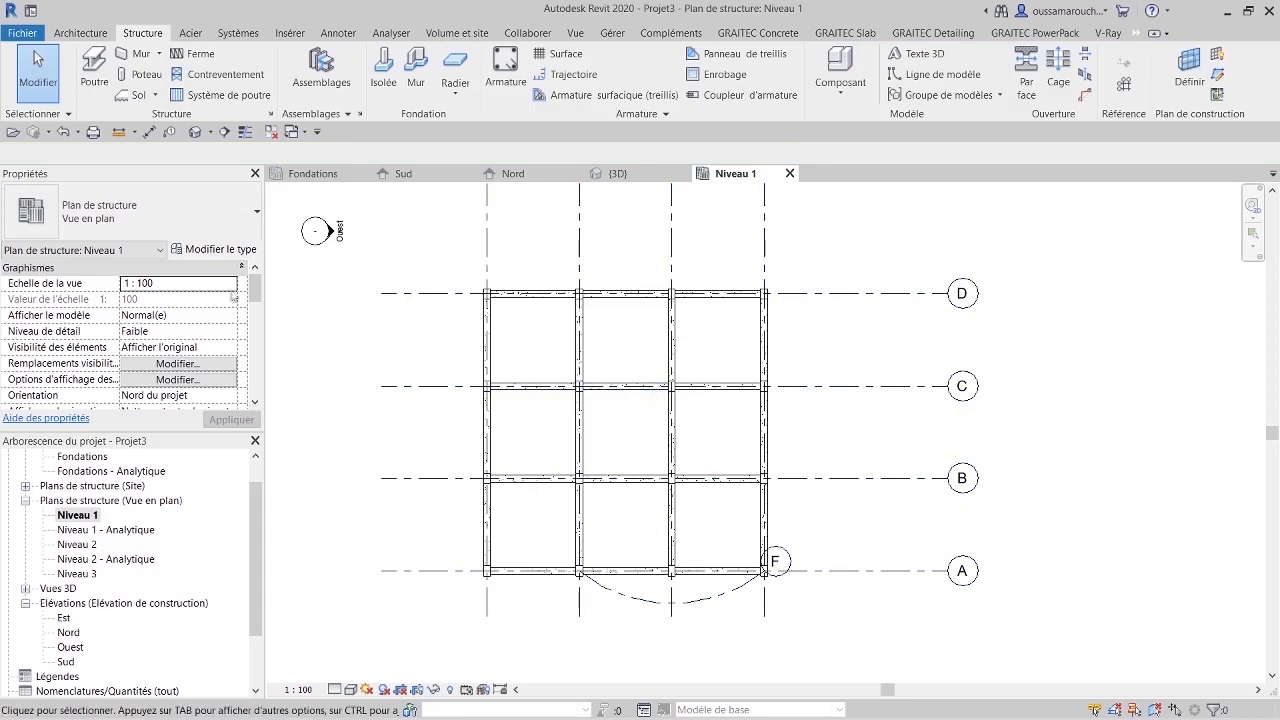
Step: Create a Générique 300 mm structural floor on Niveau 1, bounded by the beams on grids D, C, 1 and 4, and view it in 3D
{"action": "left_click", "coordinate": [134, 95]}
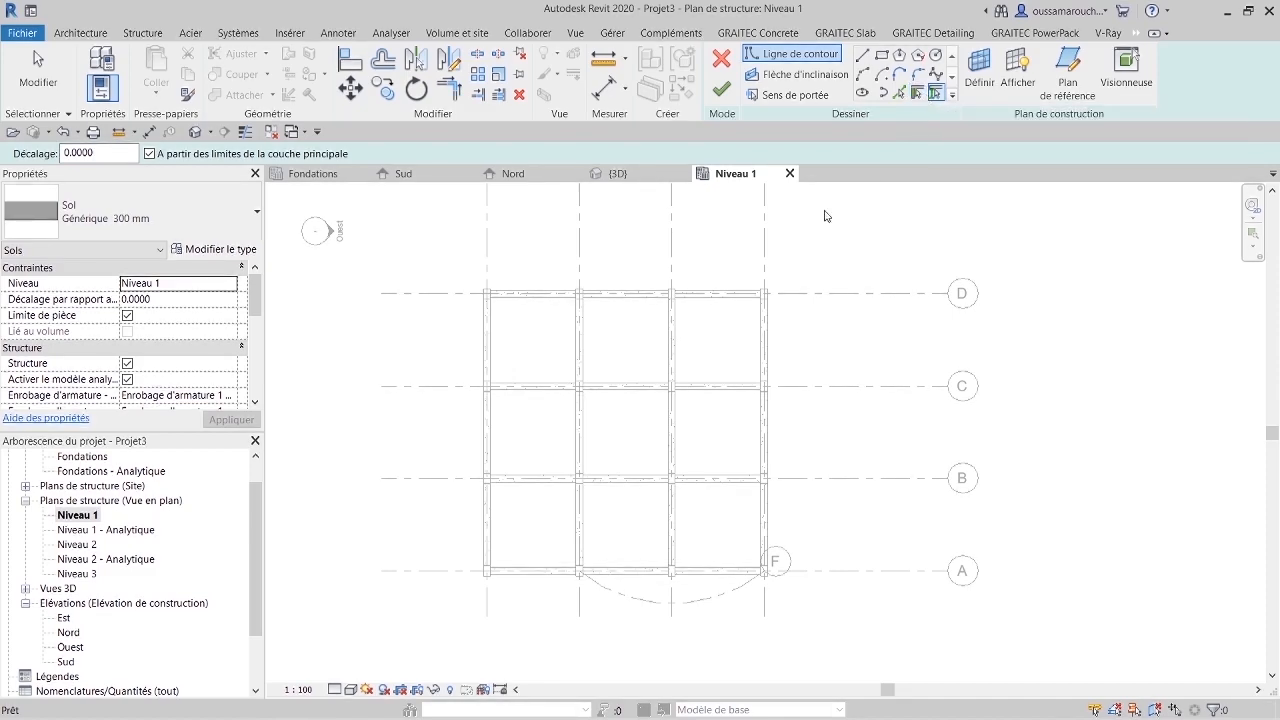
{"action": "left_click", "coordinate": [716, 304]}
{"action": "left_click", "coordinate": [623, 303]}
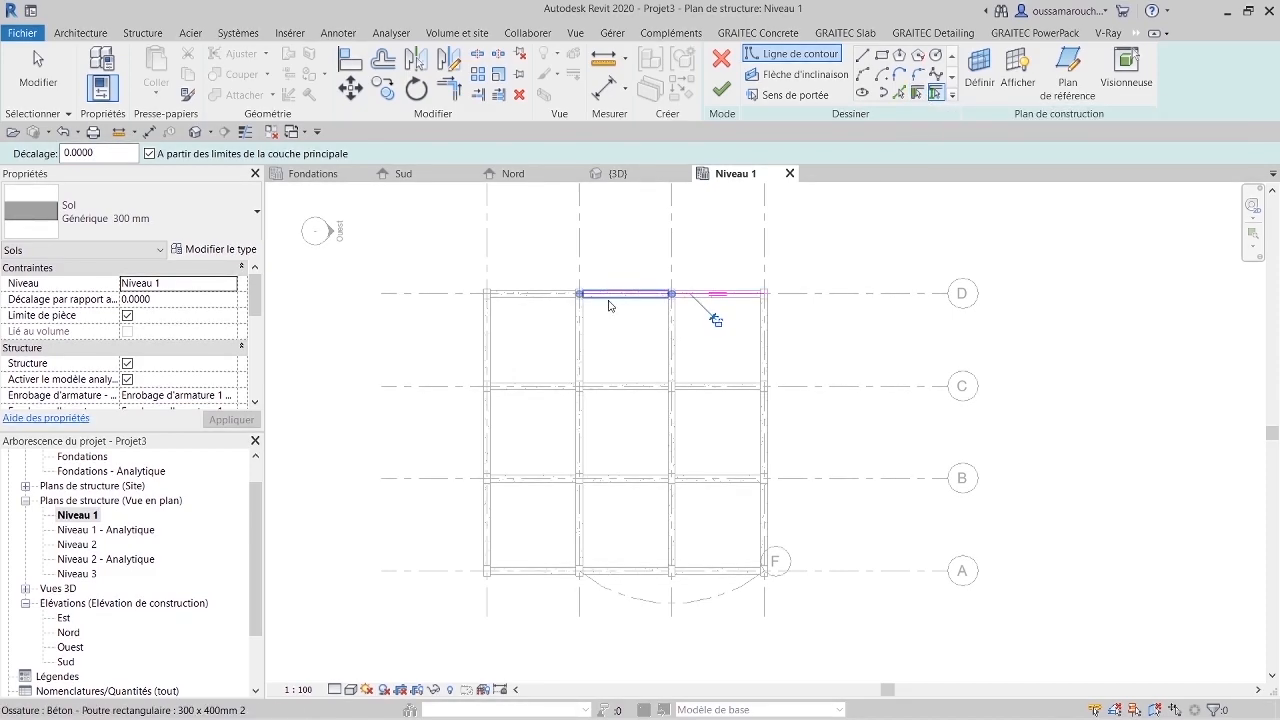
{"action": "left_click", "coordinate": [531, 297]}
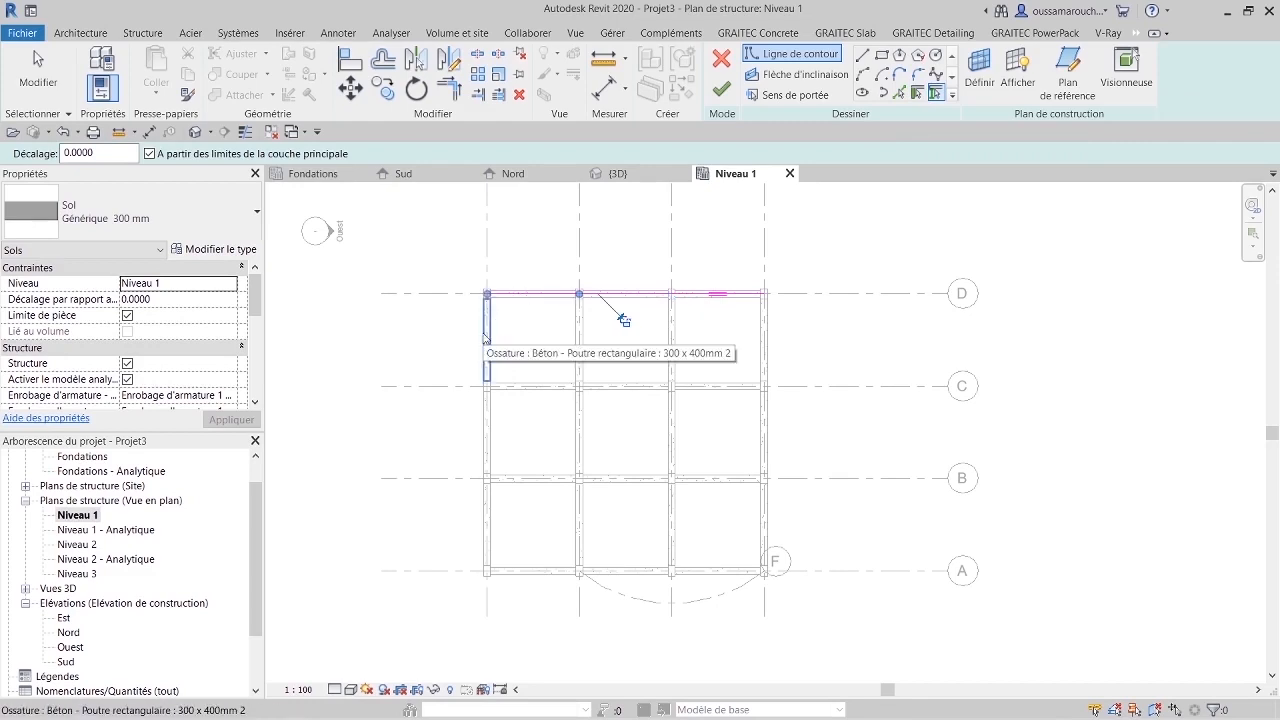
{"action": "left_click", "coordinate": [487, 340]}
{"action": "left_click", "coordinate": [555, 393]}
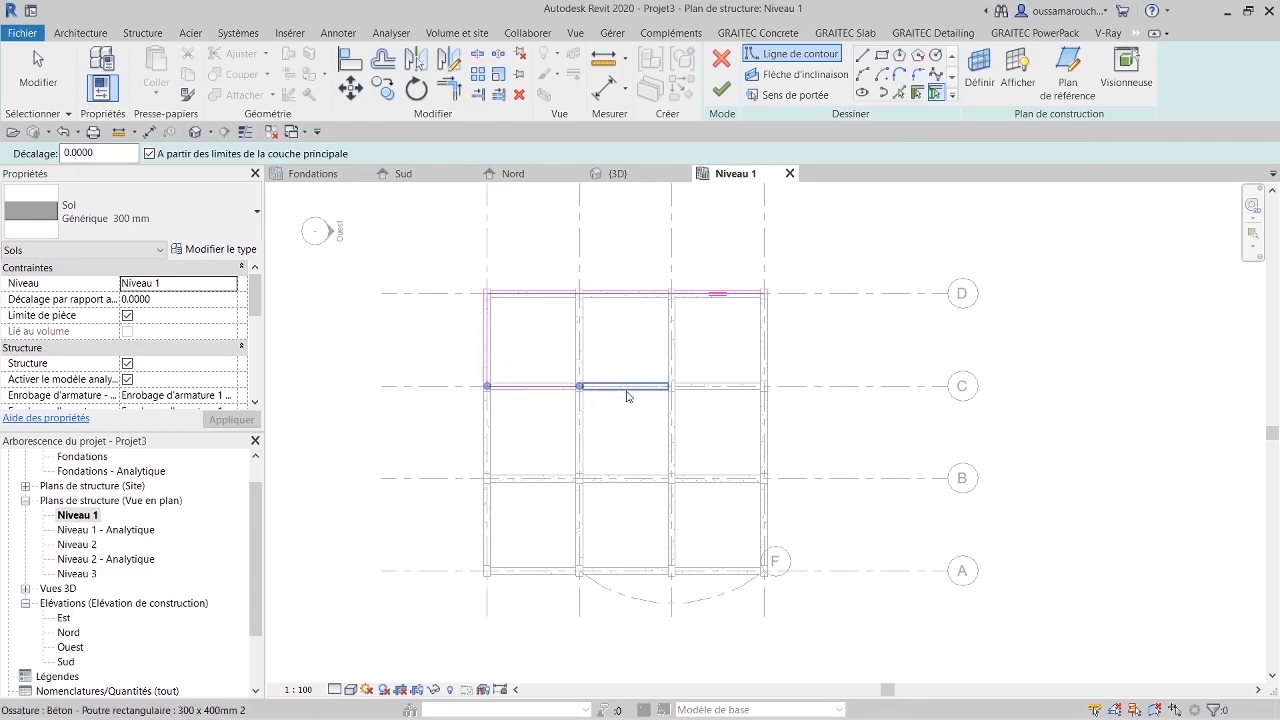
{"action": "left_click", "coordinate": [626, 393]}
{"action": "left_click", "coordinate": [771, 344]}
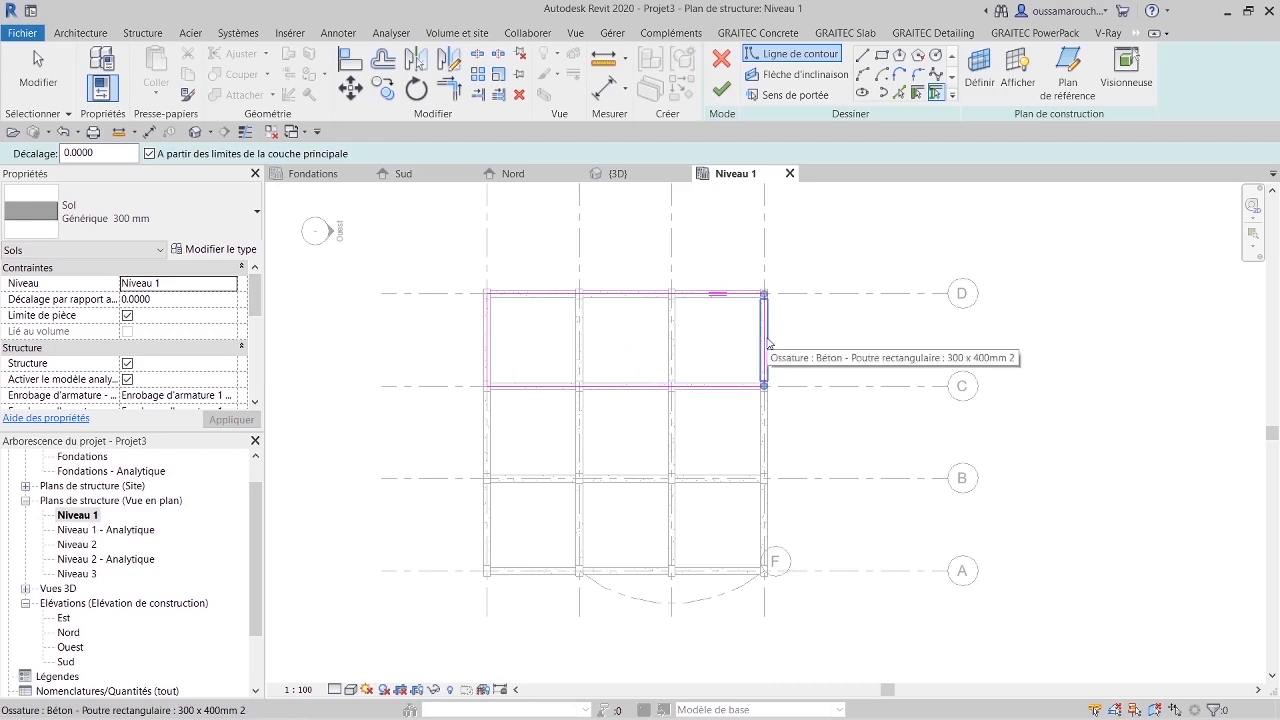
{"action": "left_click", "coordinate": [727, 100]}
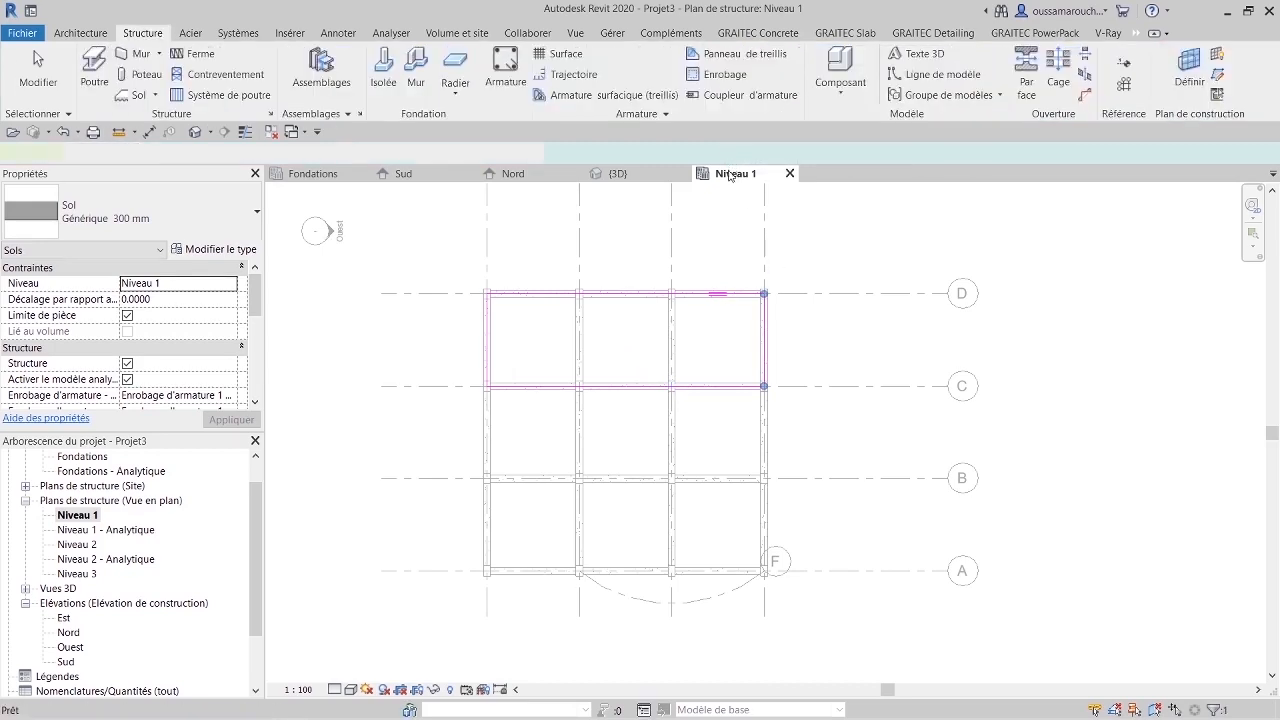
{"action": "left_click", "coordinate": [617, 175]}
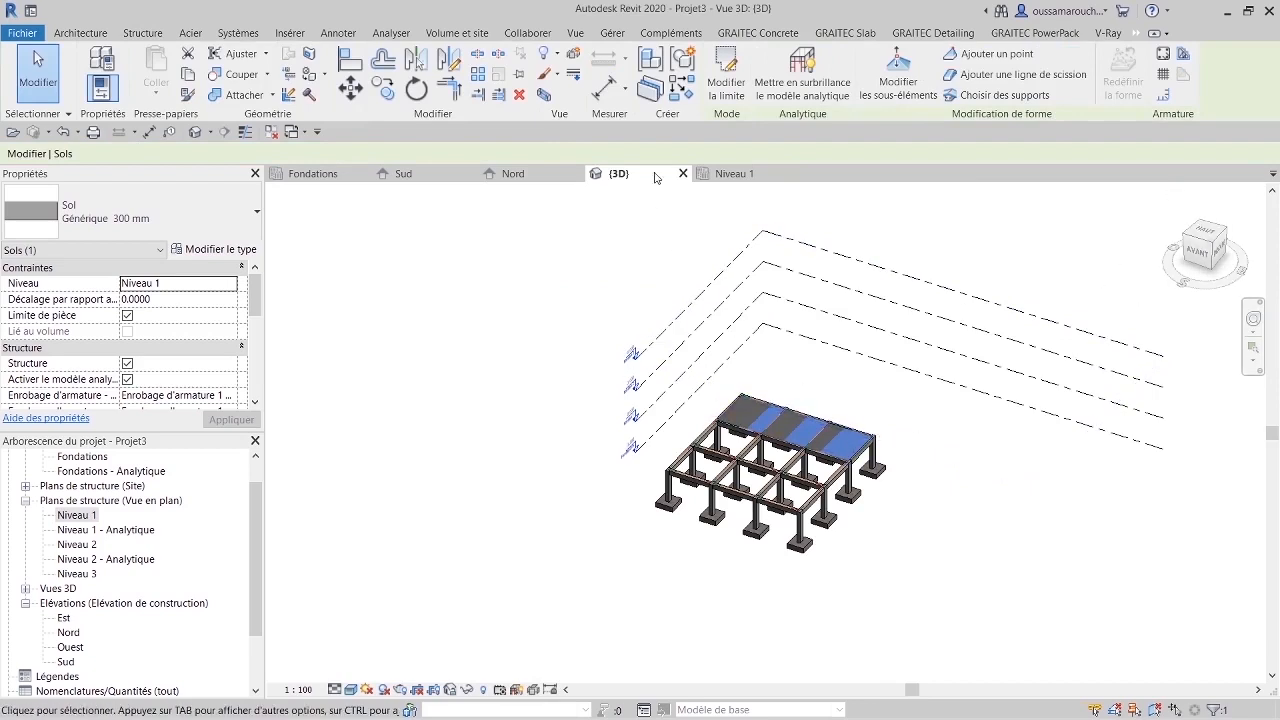
Step: Back in the Niveau 1 plan, add a second Générique 300 mm floor with a rectangular boundary from grids C and 1 to grids A and 4
{"action": "key", "text": "ctrl+Tab"}
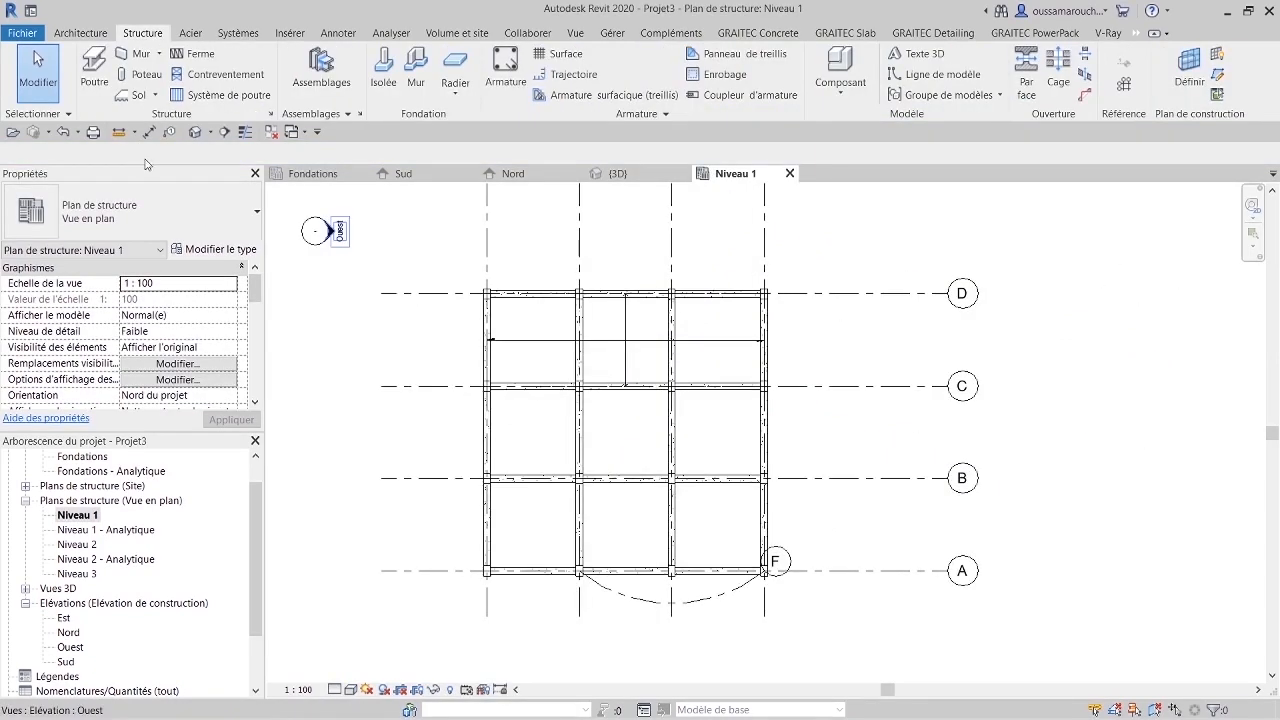
{"action": "left_click", "coordinate": [135, 95]}
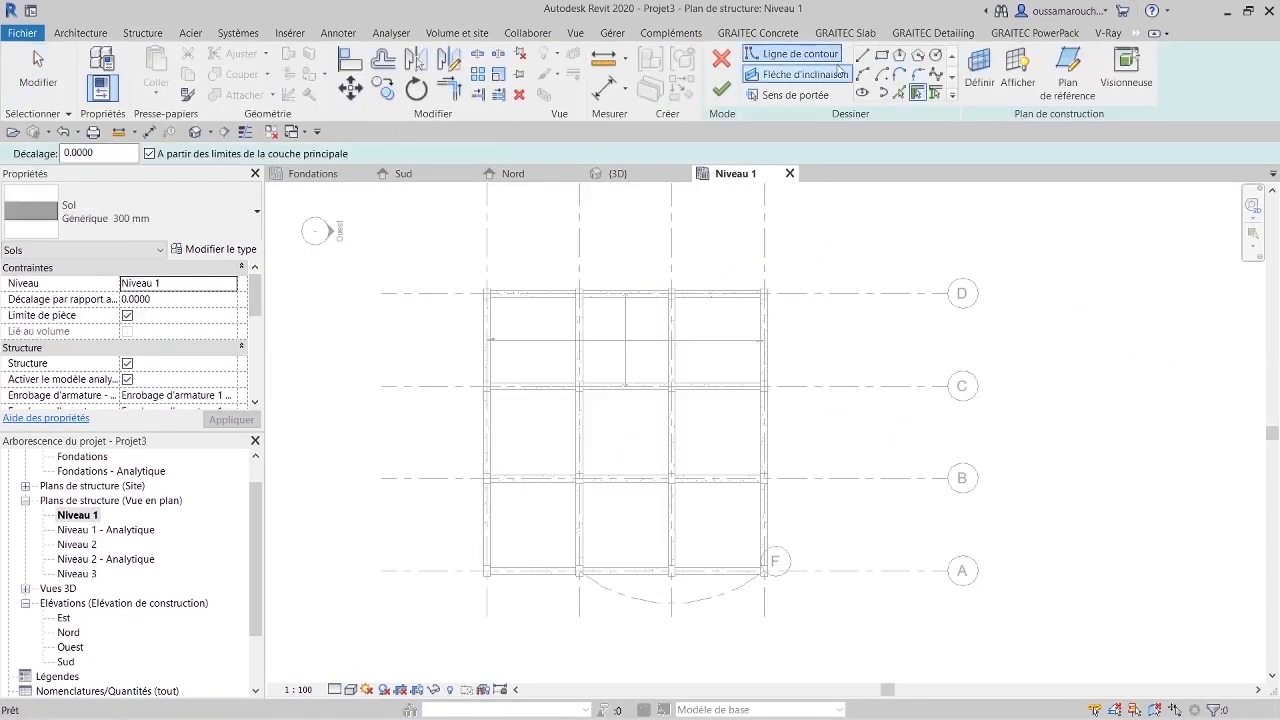
{"action": "left_click", "coordinate": [881, 55]}
{"action": "left_click", "coordinate": [487, 293]}
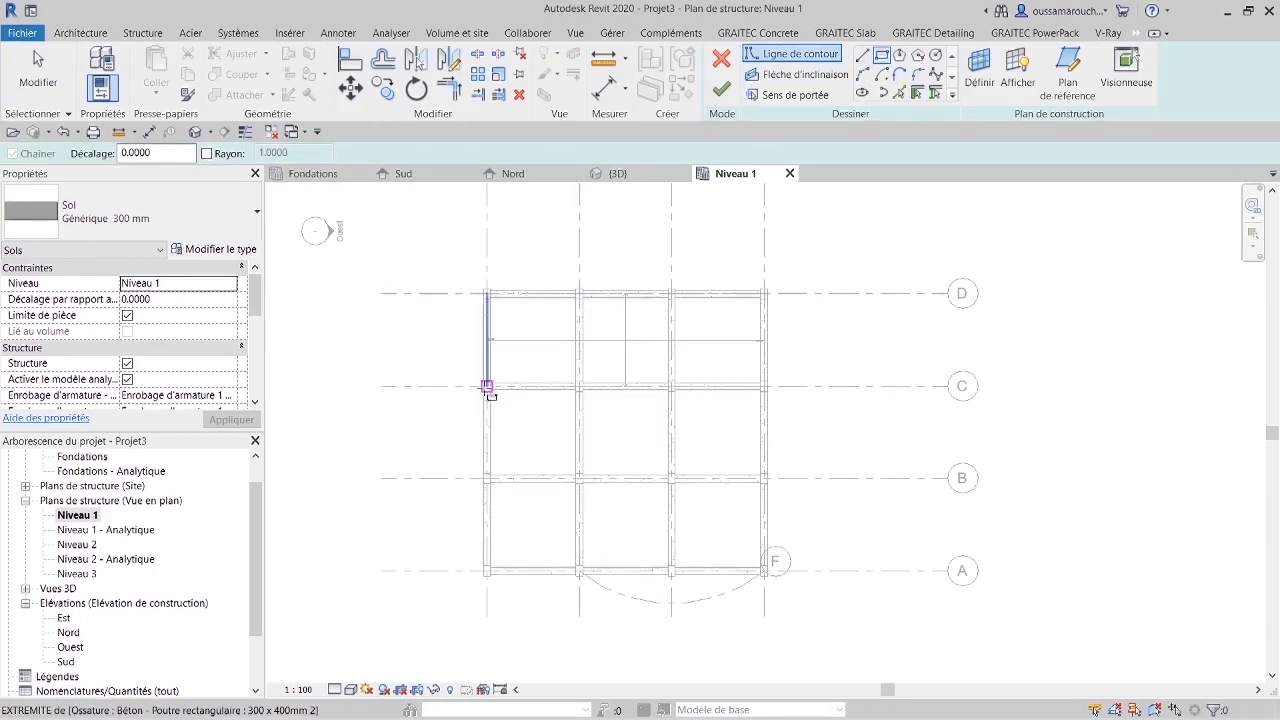
{"action": "left_click", "coordinate": [487, 386]}
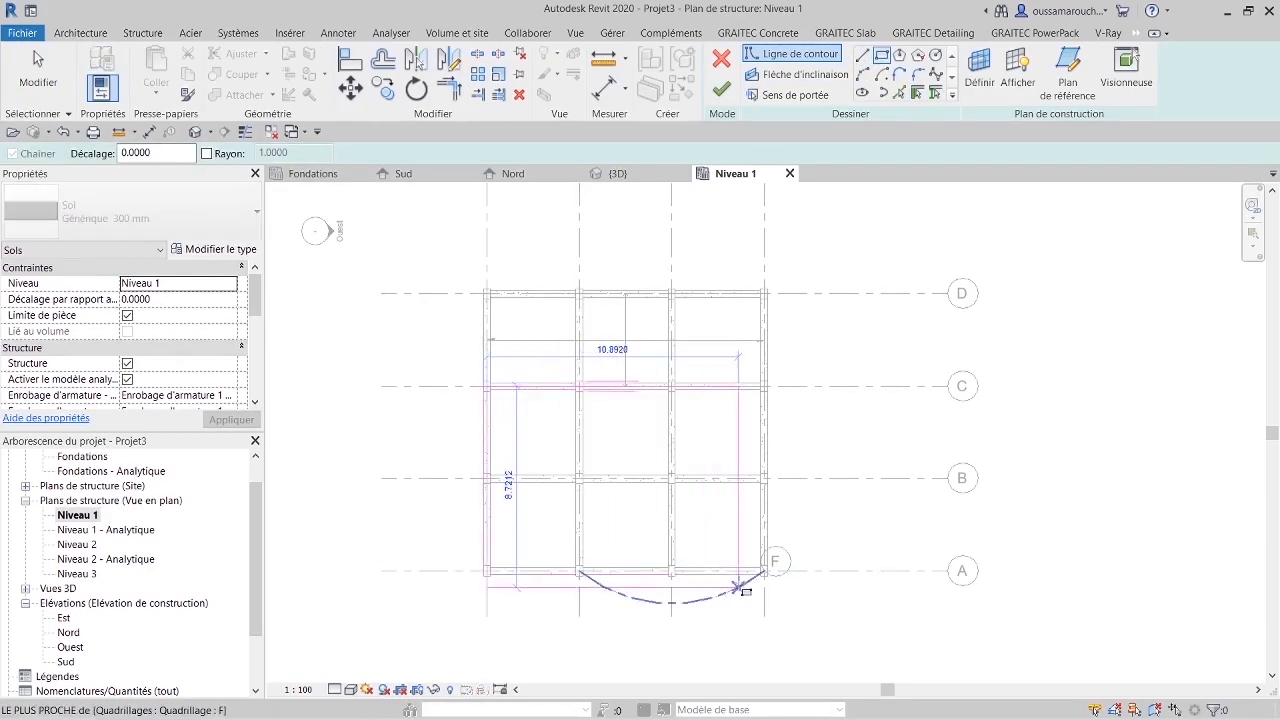
{"action": "left_click", "coordinate": [766, 572]}
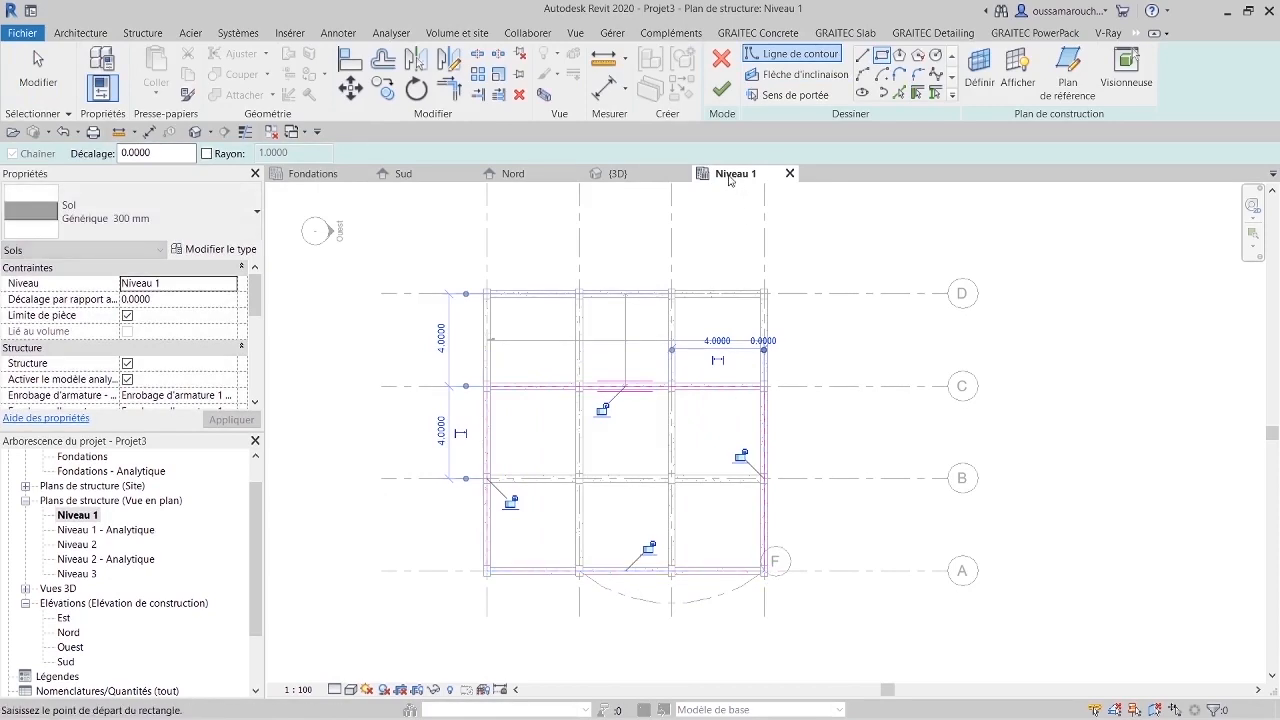
{"action": "left_click", "coordinate": [721, 89]}
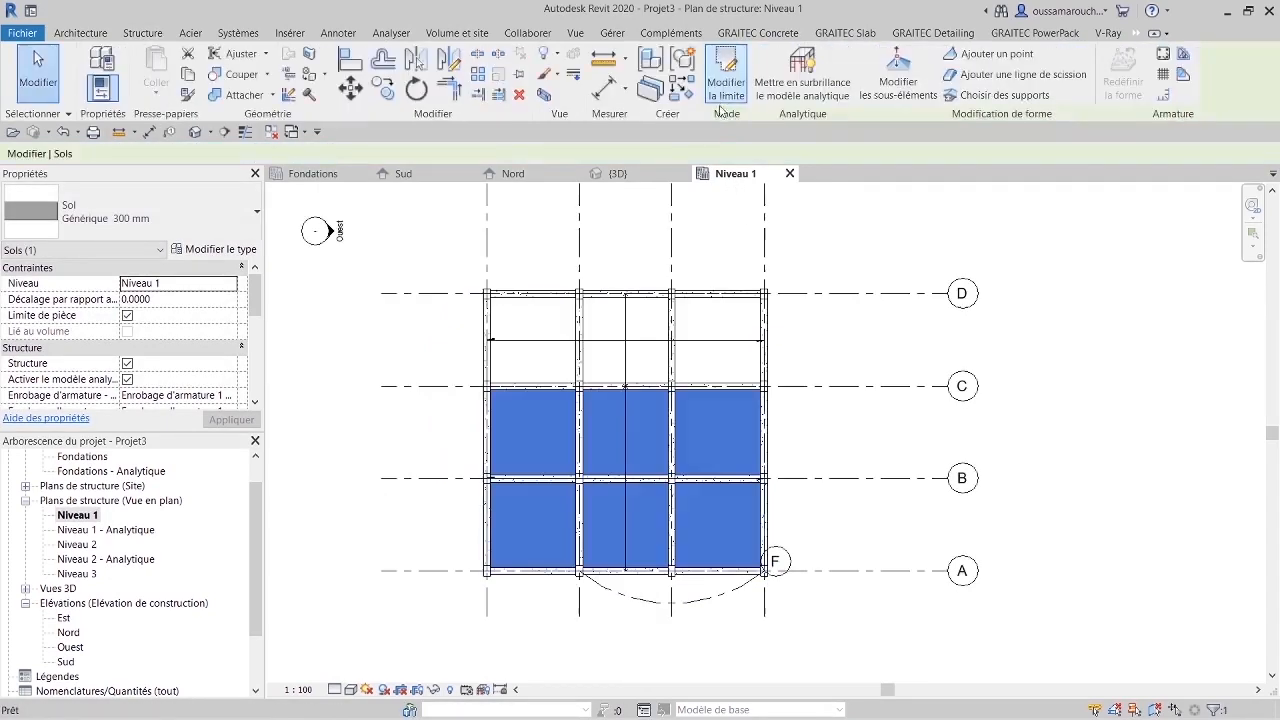
{"action": "left_click", "coordinate": [817, 333]}
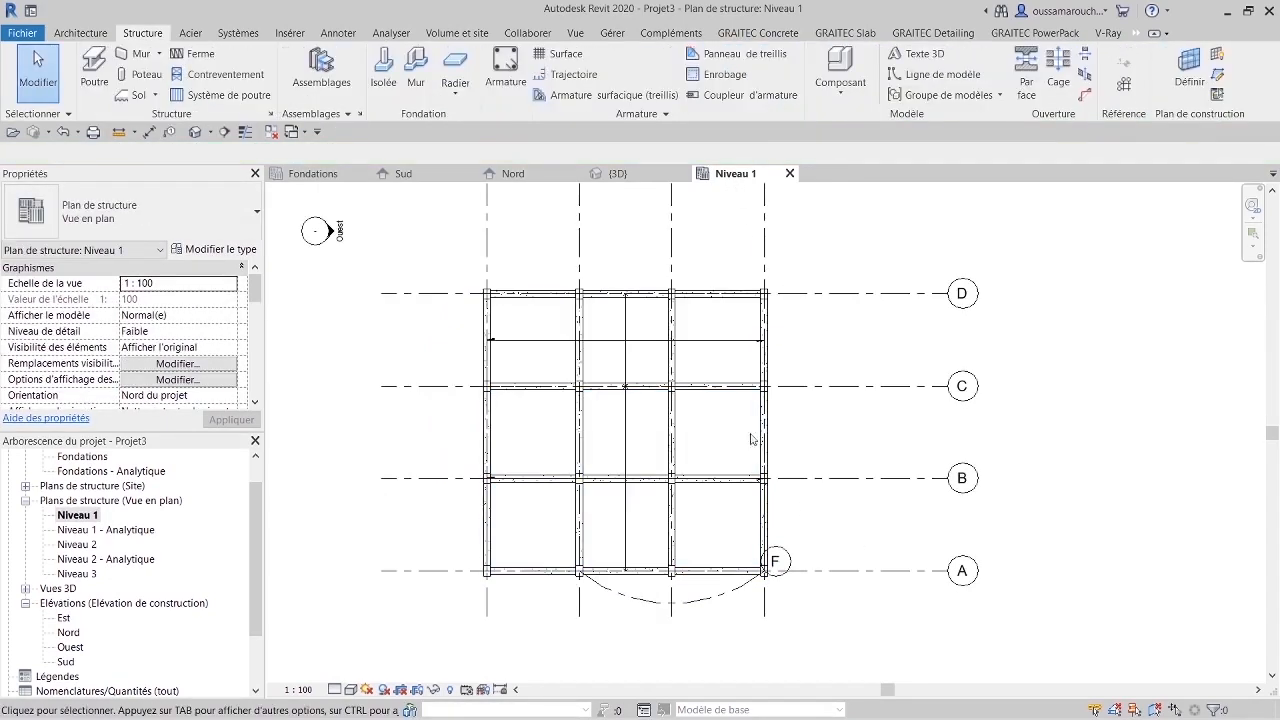
Step: Edit the second Niveau 1 floor's boundary, shortening its grid 4 edge to grid B and its grid A edge to grid 3
{"action": "left_click", "coordinate": [617, 173]}
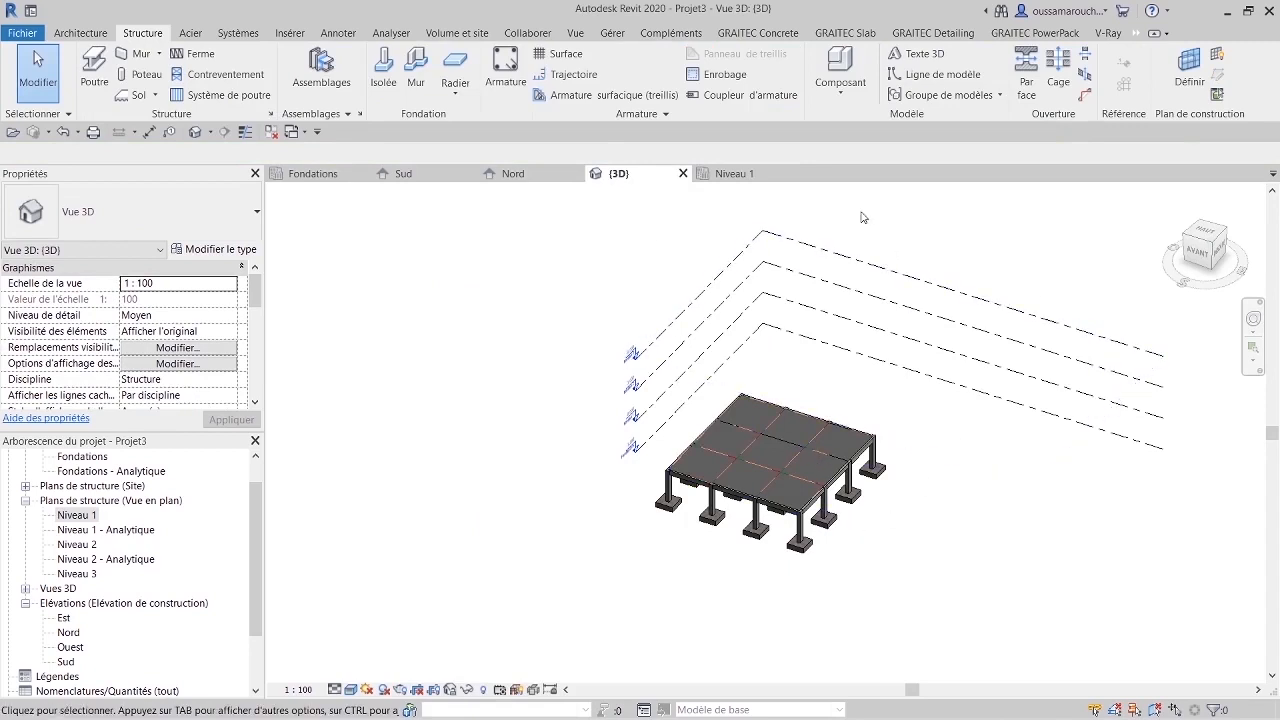
{"action": "left_click", "coordinate": [815, 454]}
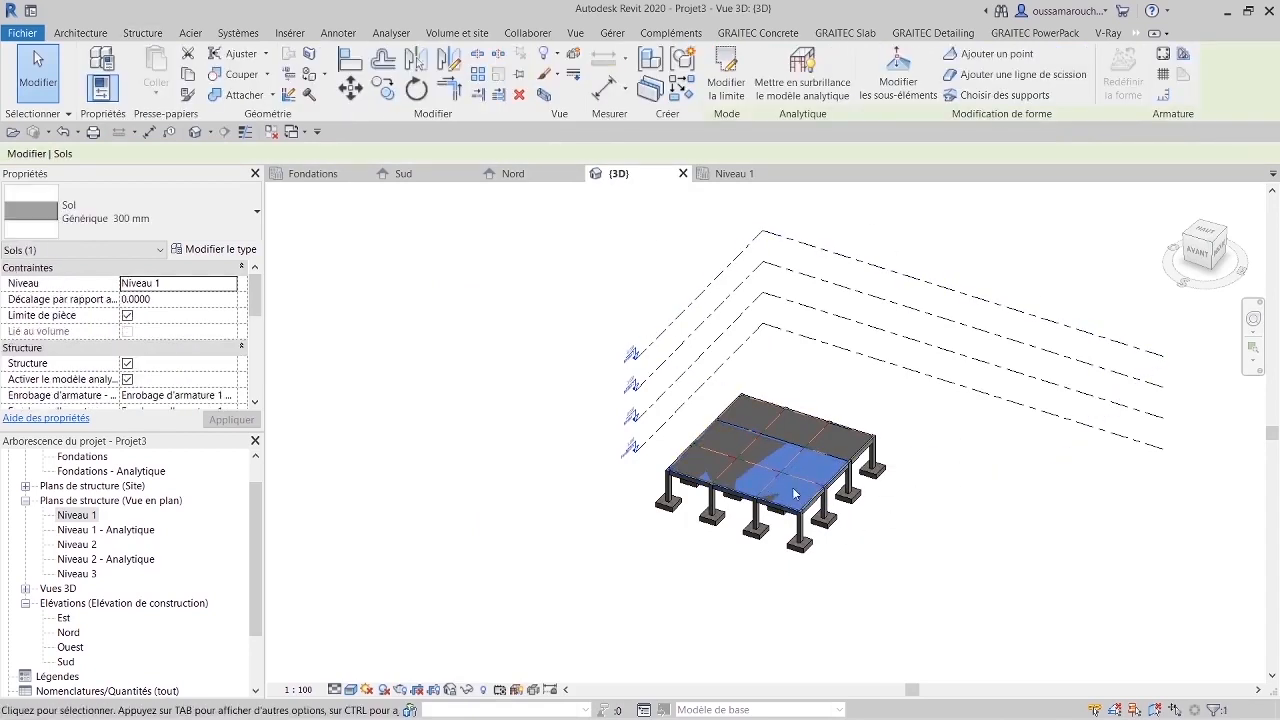
{"action": "left_click", "coordinate": [711, 179]}
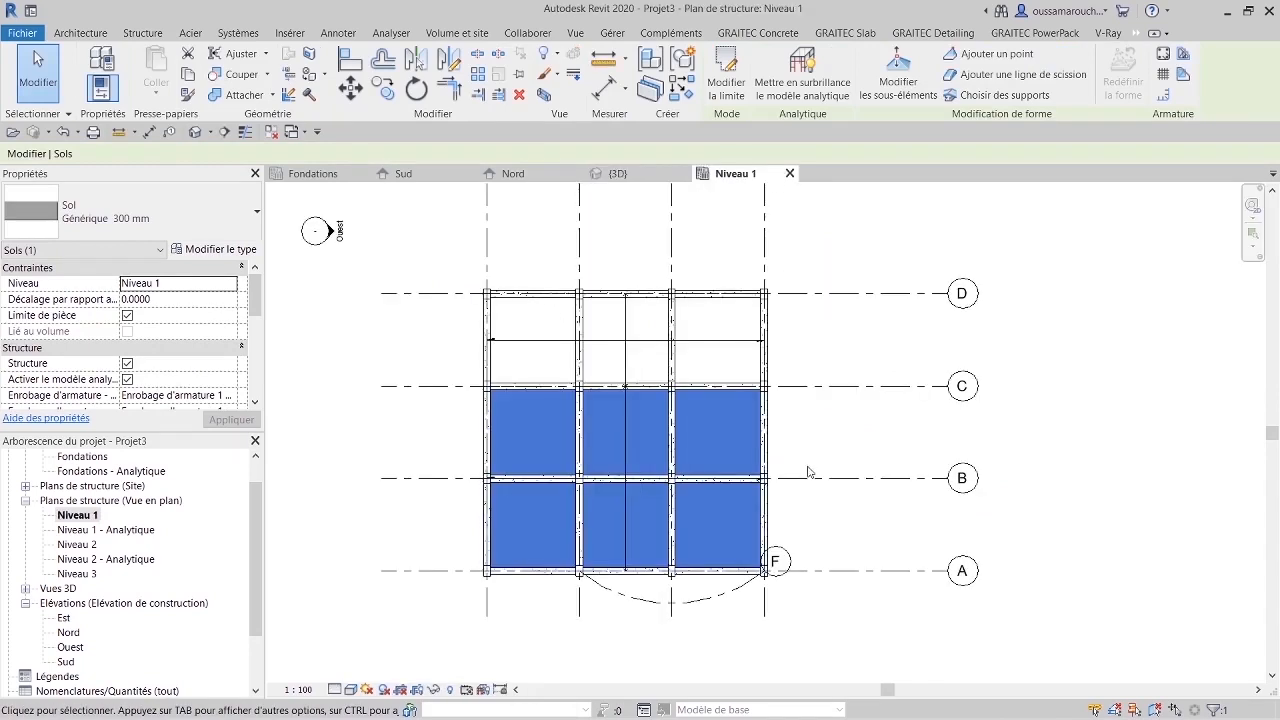
{"action": "left_click", "coordinate": [727, 76]}
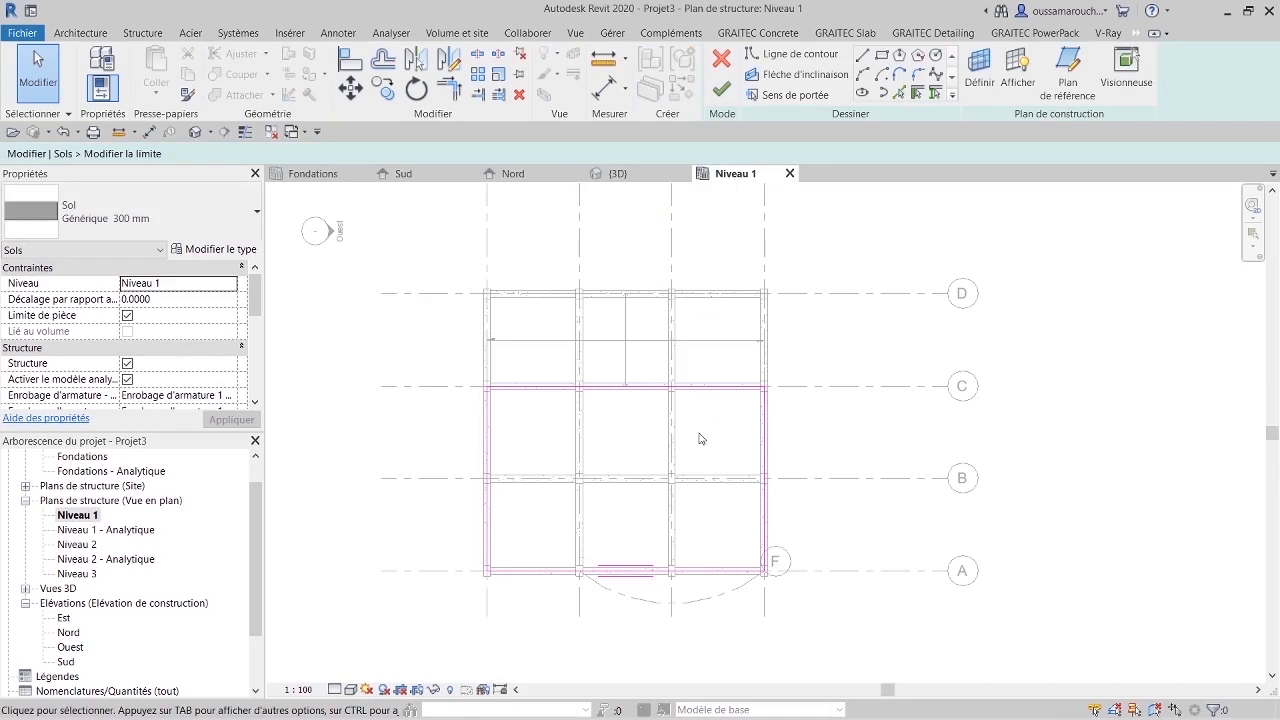
{"action": "left_click", "coordinate": [767, 570]}
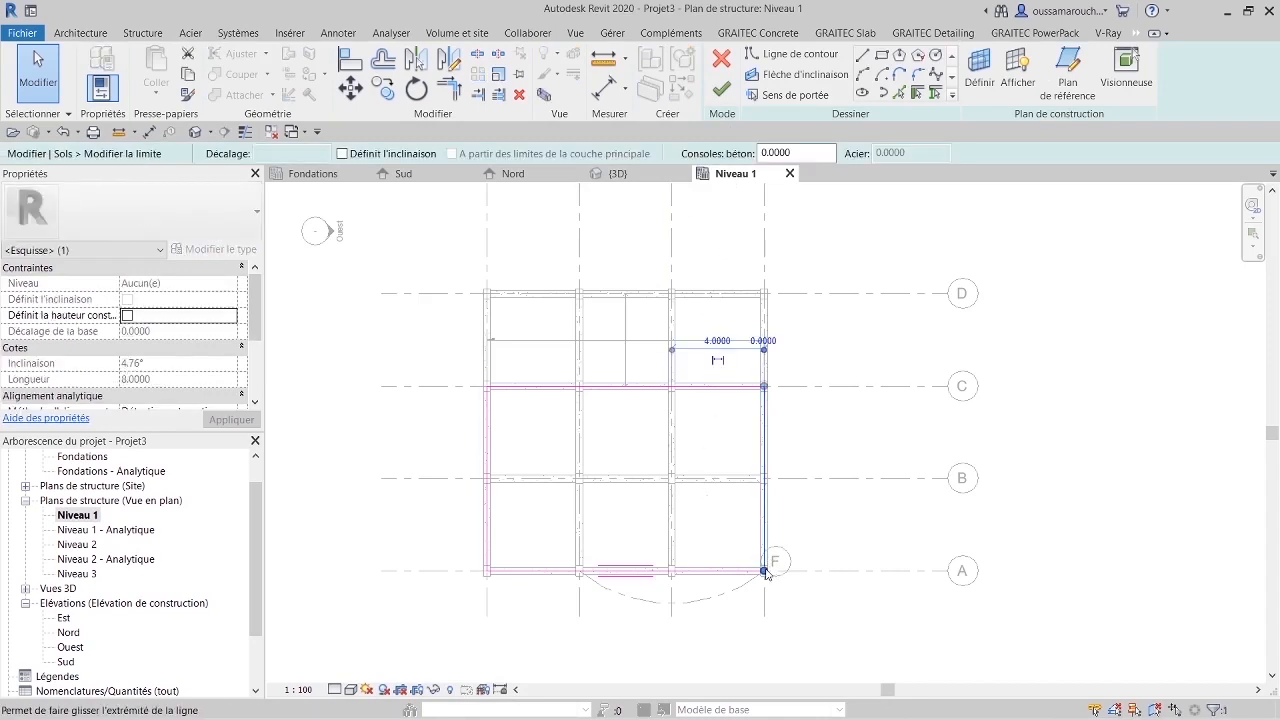
{"action": "left_click_drag", "start_coordinate": [767, 570], "coordinate": [764, 479]}
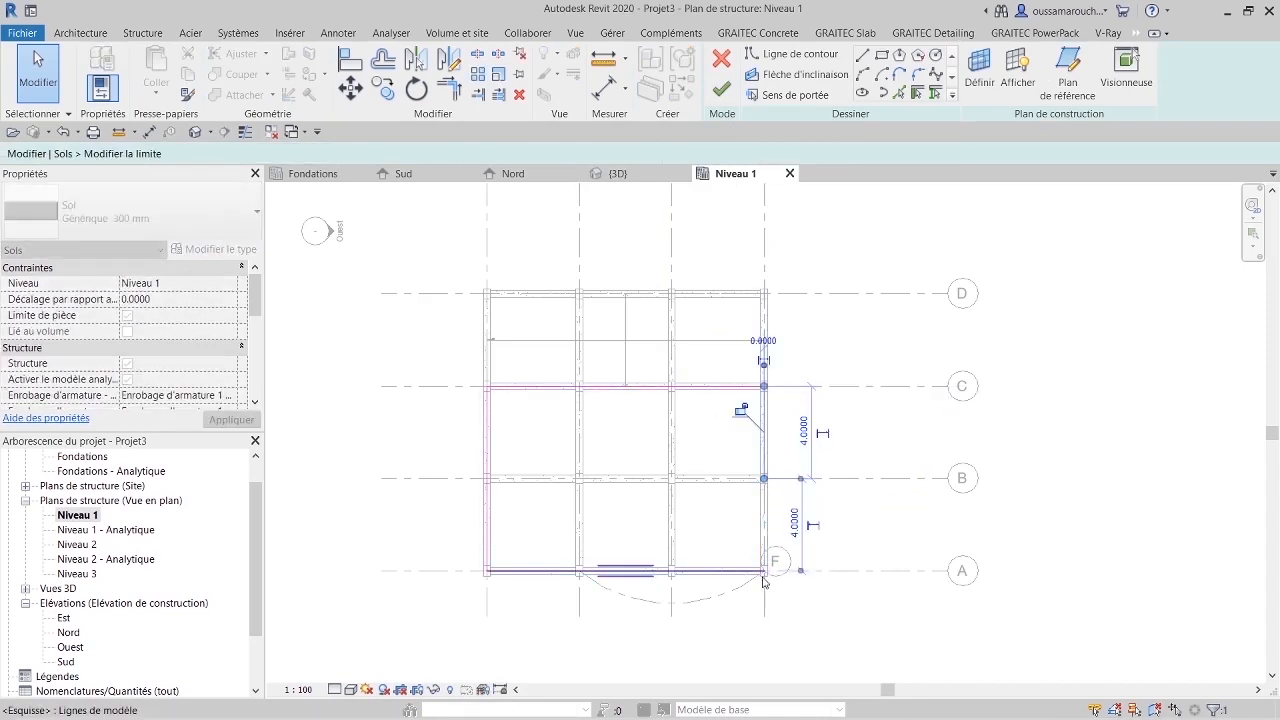
{"action": "left_click", "coordinate": [752, 572]}
{"action": "left_click_drag", "start_coordinate": [764, 571], "coordinate": [671, 571]}
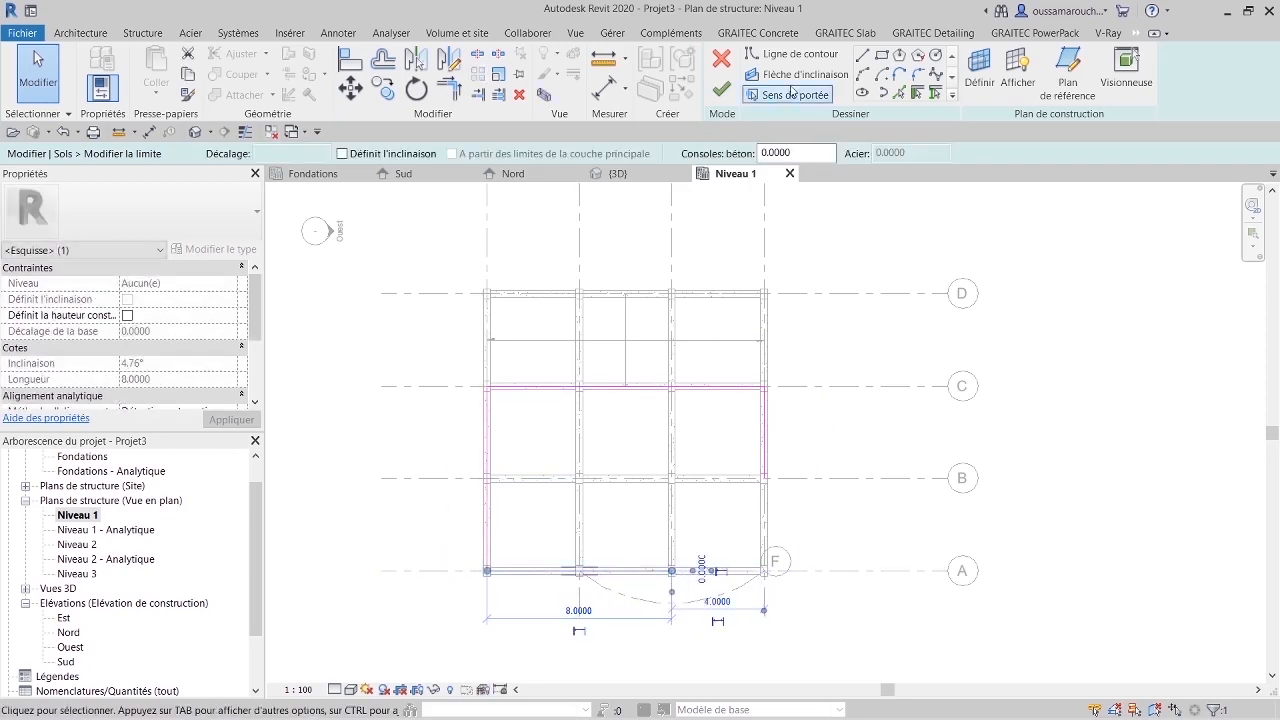
Step: Close the floor boundary with lines along grid 3 to grid B and across to grid 4, apply it, and undo the edit
{"action": "left_click", "coordinate": [863, 55]}
{"action": "left_click", "coordinate": [671, 571]}
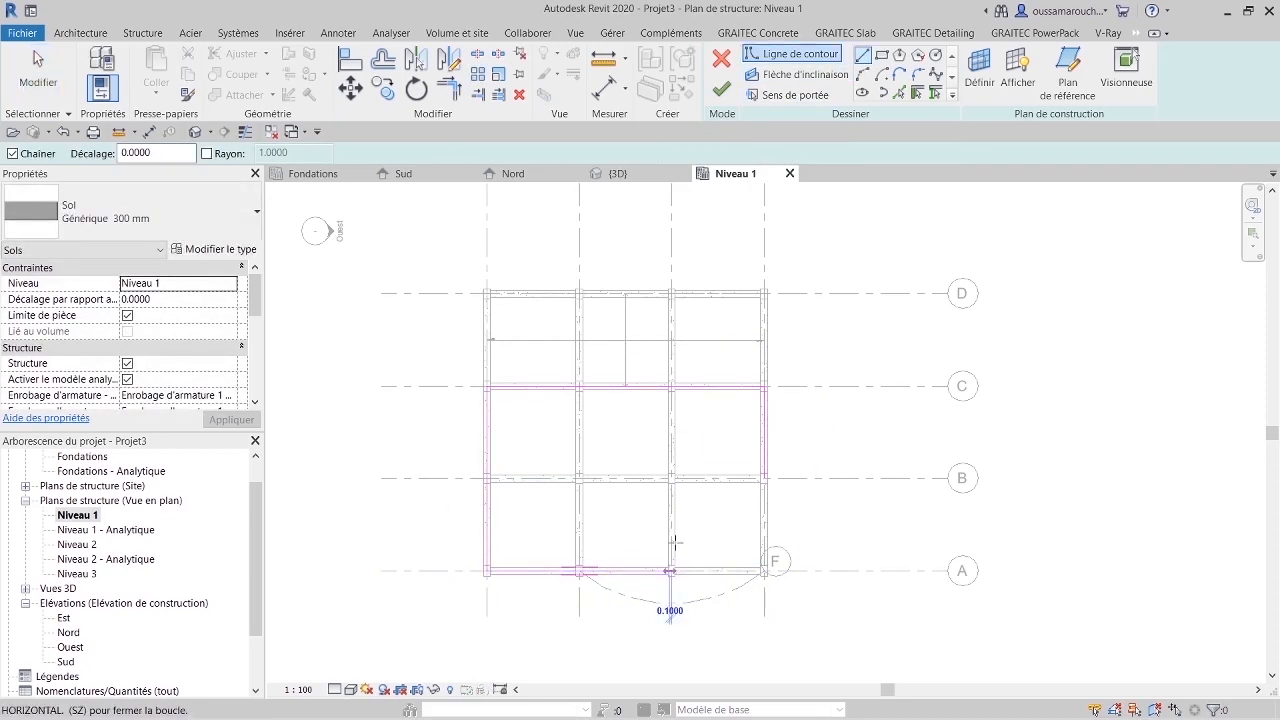
{"action": "left_click", "coordinate": [671, 478]}
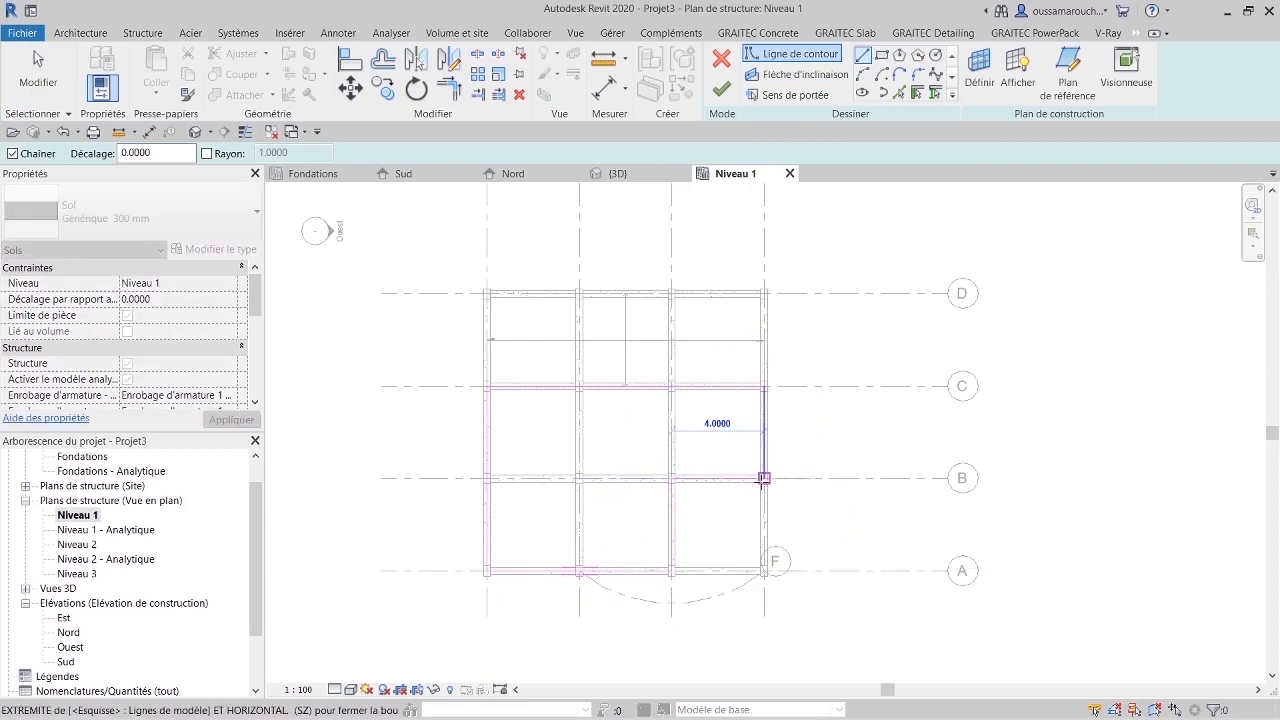
{"action": "left_click", "coordinate": [764, 478]}
{"action": "left_click", "coordinate": [721, 89]}
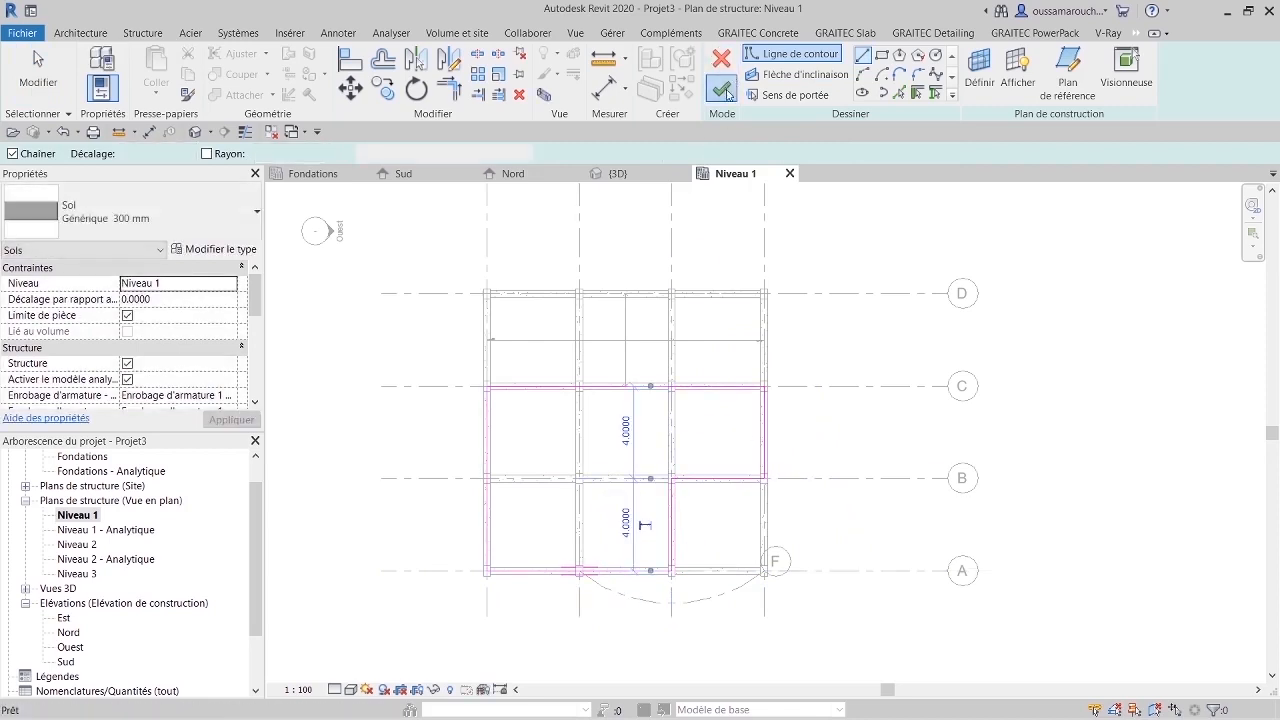
{"action": "left_click", "coordinate": [620, 174]}
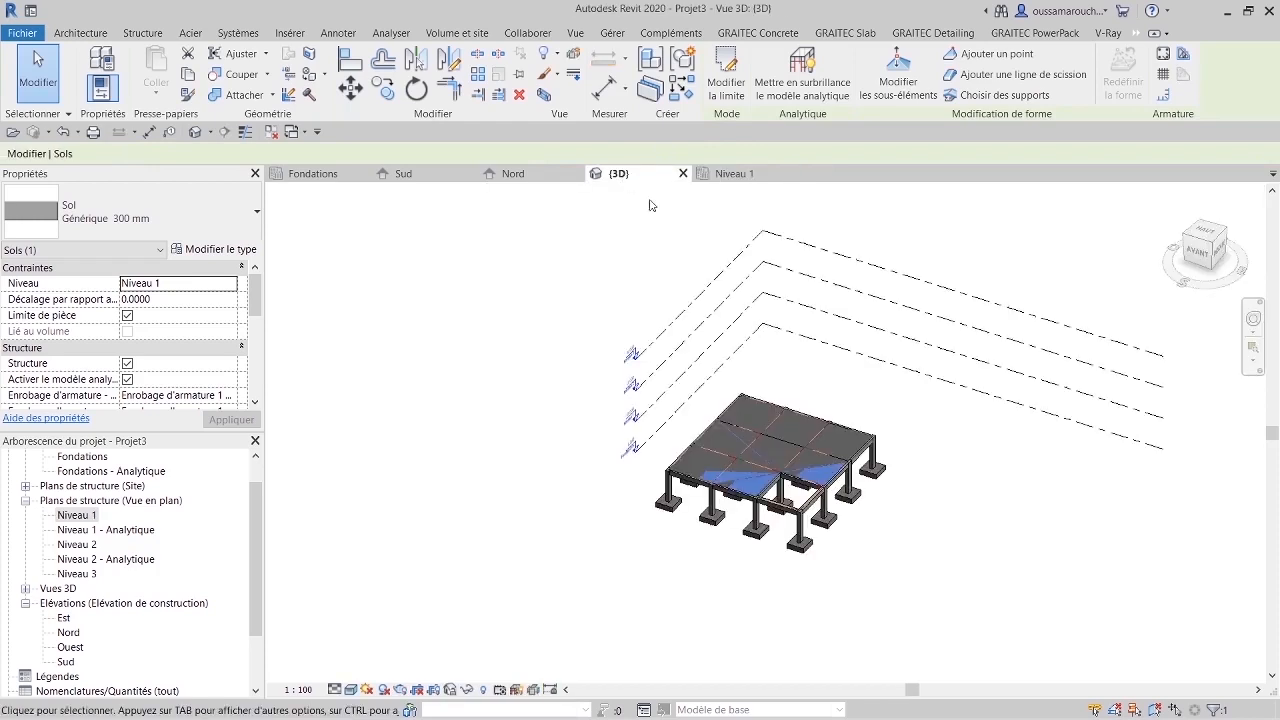
{"action": "left_click", "coordinate": [886, 522]}
{"action": "key", "text": "ctrl+z"}
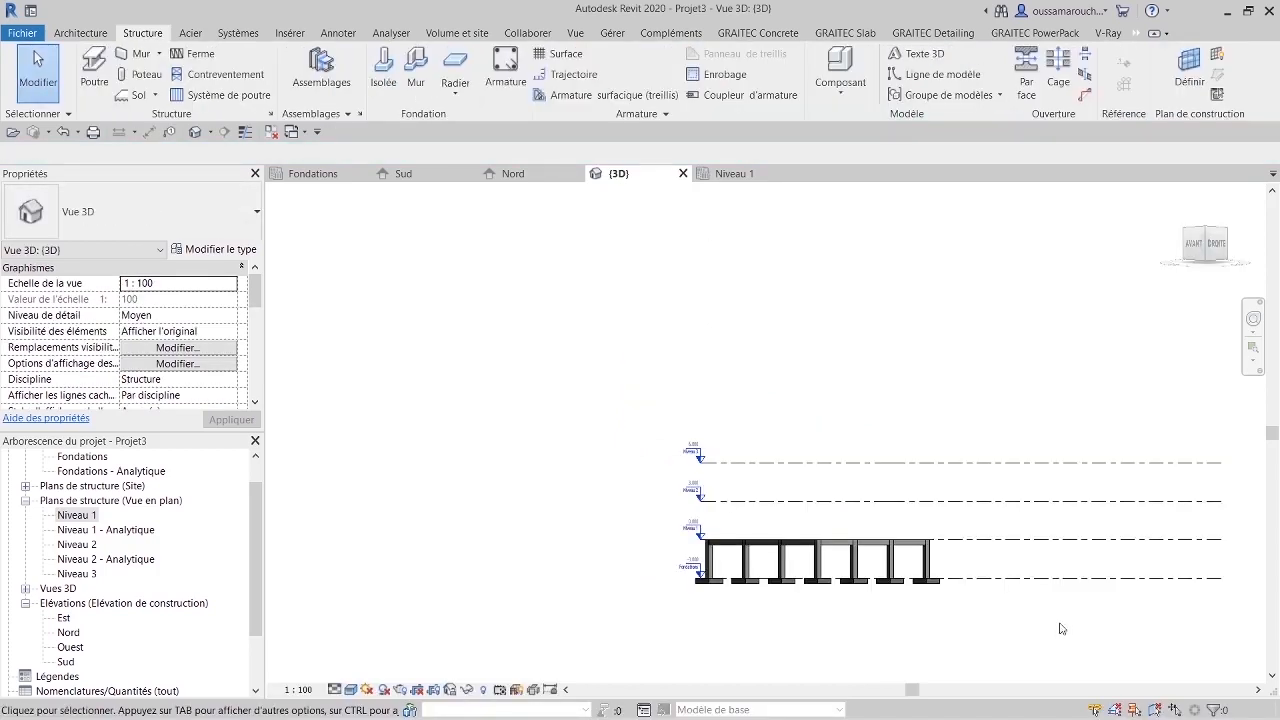
{"action": "left_click_drag", "start_coordinate": [1070, 614], "coordinate": [877, 620]}
{"action": "left_click_drag", "start_coordinate": [790, 604], "coordinate": [628, 440]}
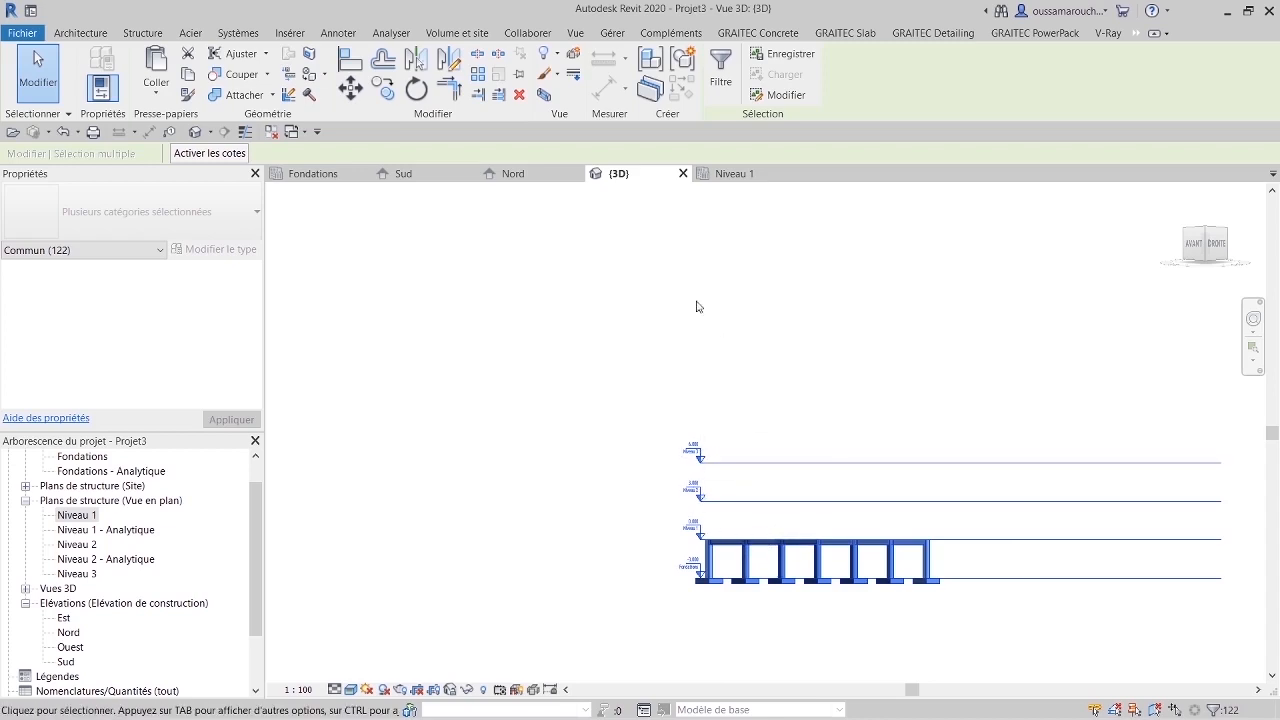
{"action": "left_click", "coordinate": [915, 638]}
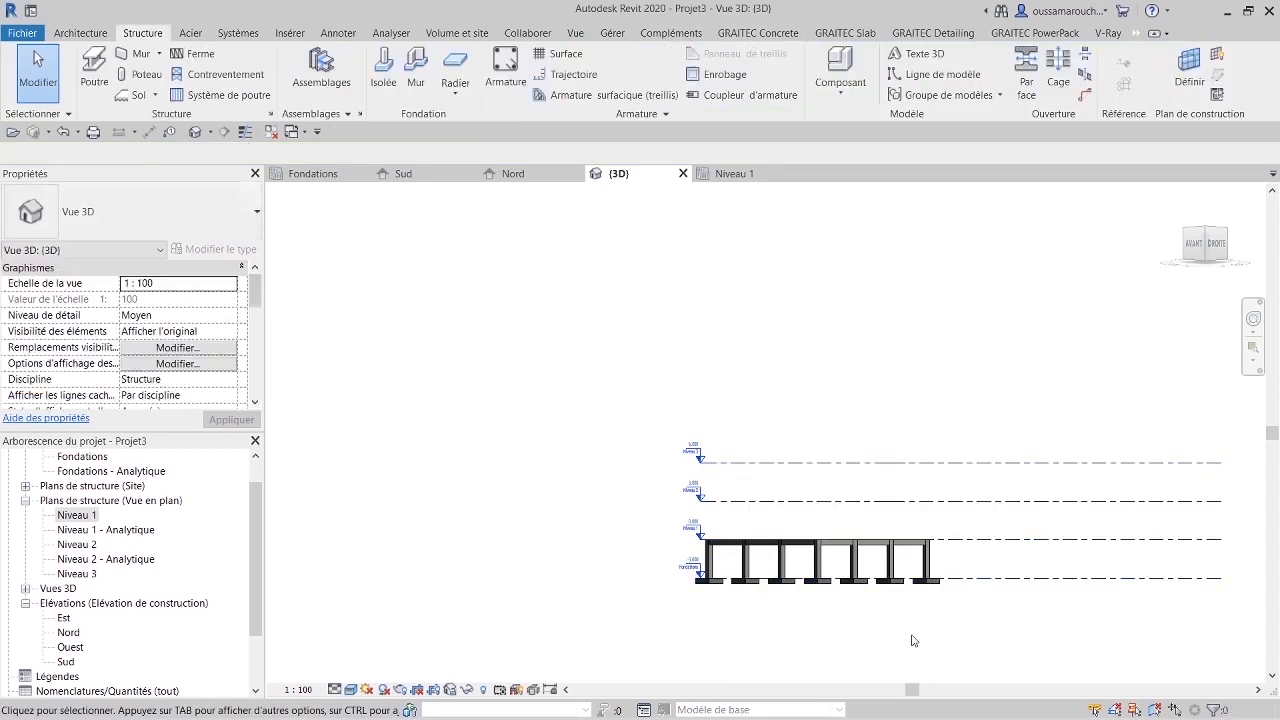
Step: Select the whole structure in the 3D view and filter out Fondations, Fondations isolées analytiques and Niveaux
{"action": "left_click_drag", "start_coordinate": [692, 448], "coordinate": [652, 435]}
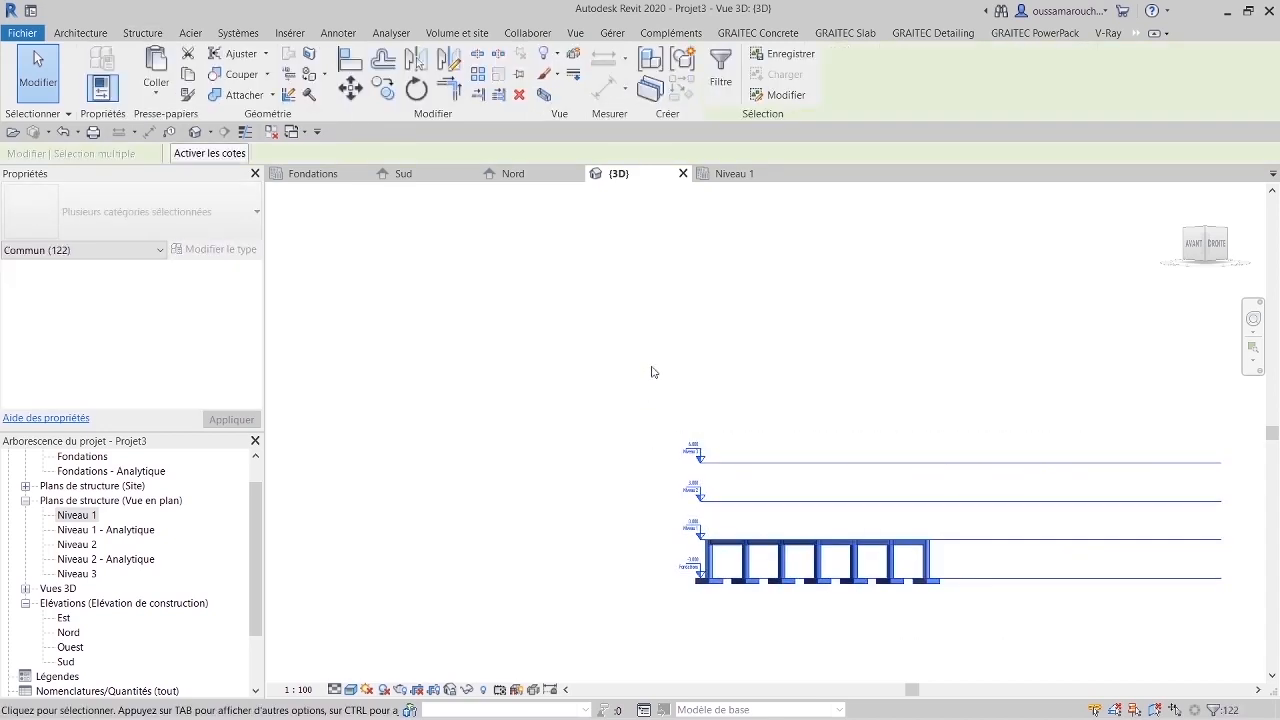
{"action": "left_click", "coordinate": [724, 70]}
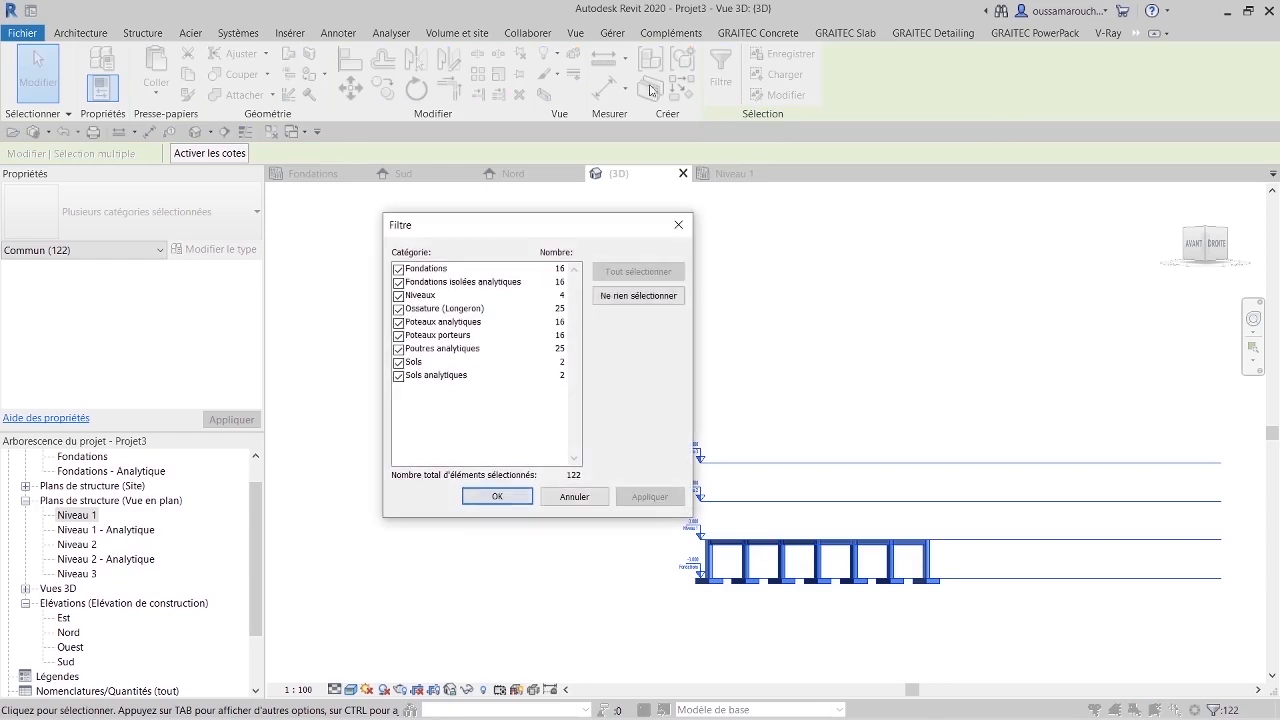
{"action": "left_click", "coordinate": [398, 269]}
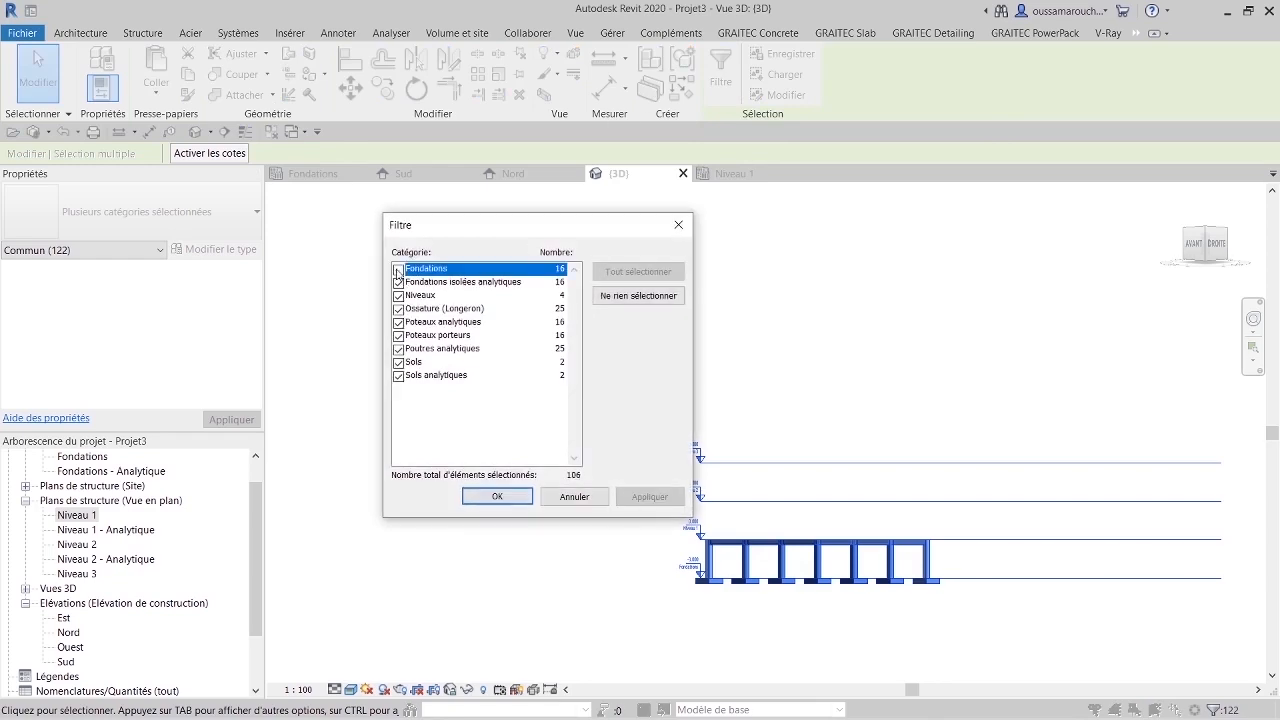
{"action": "left_click", "coordinate": [398, 283]}
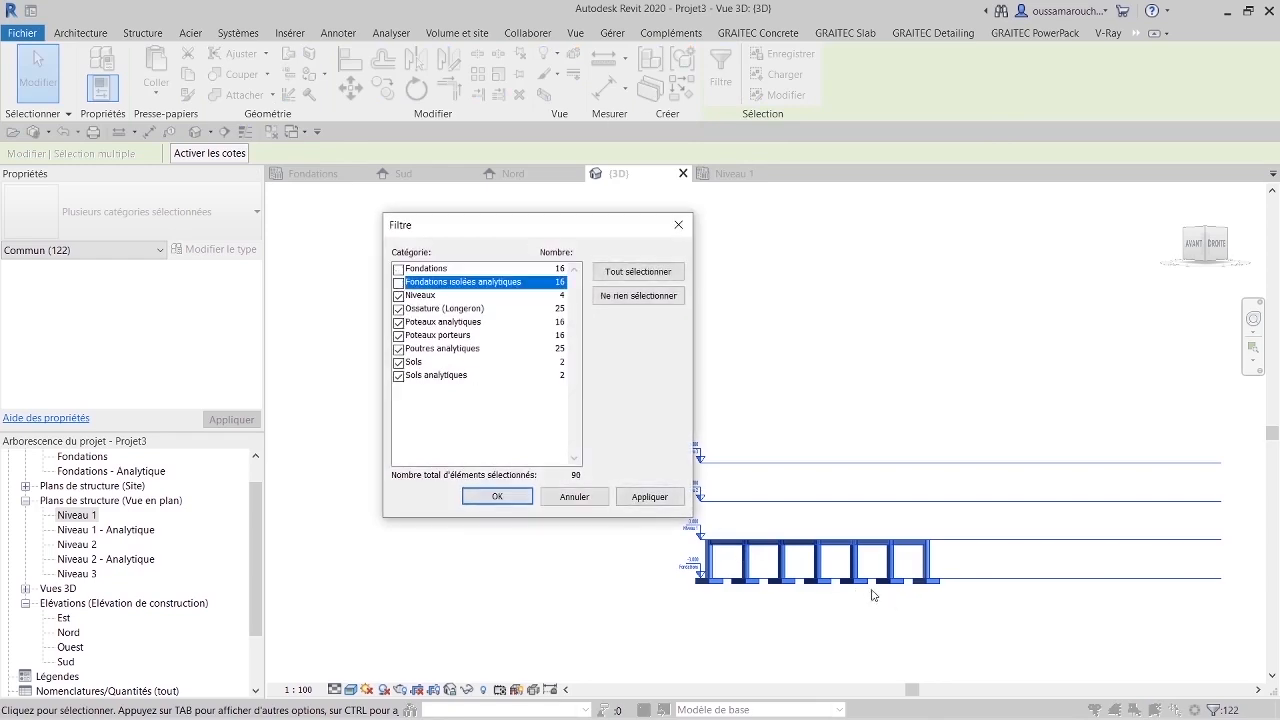
{"action": "left_click", "coordinate": [398, 296]}
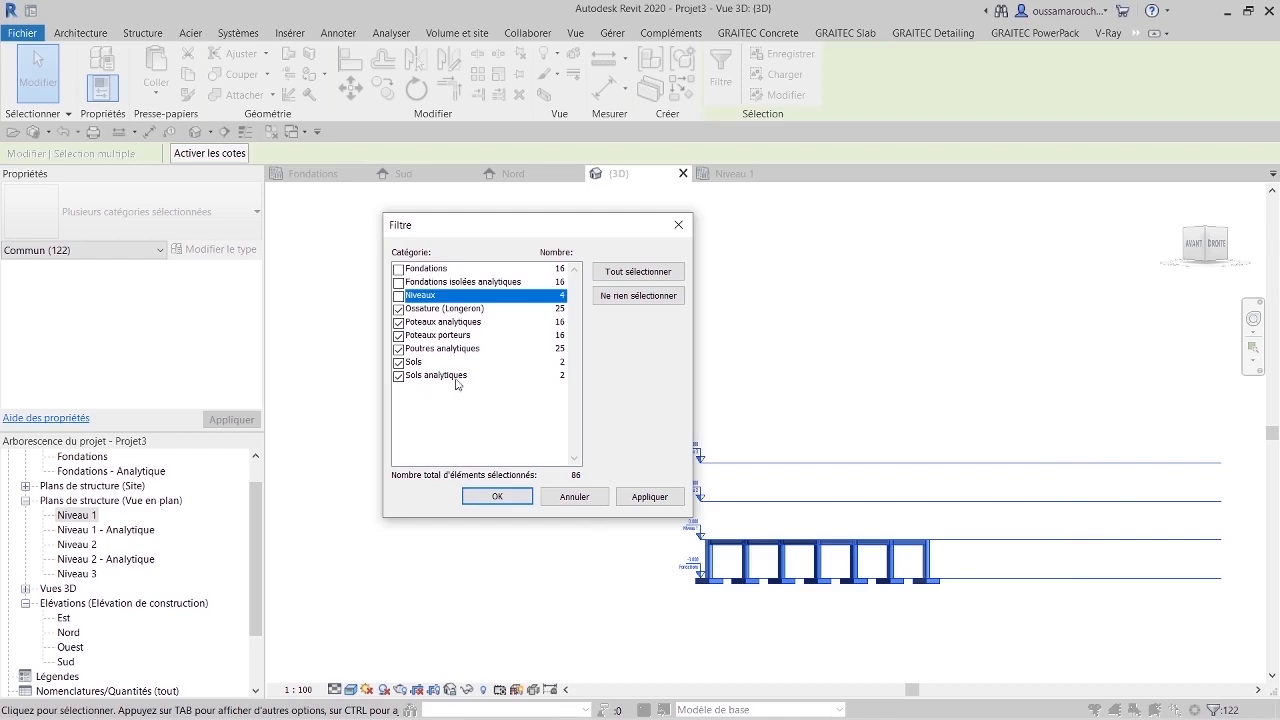
{"action": "left_click", "coordinate": [498, 497]}
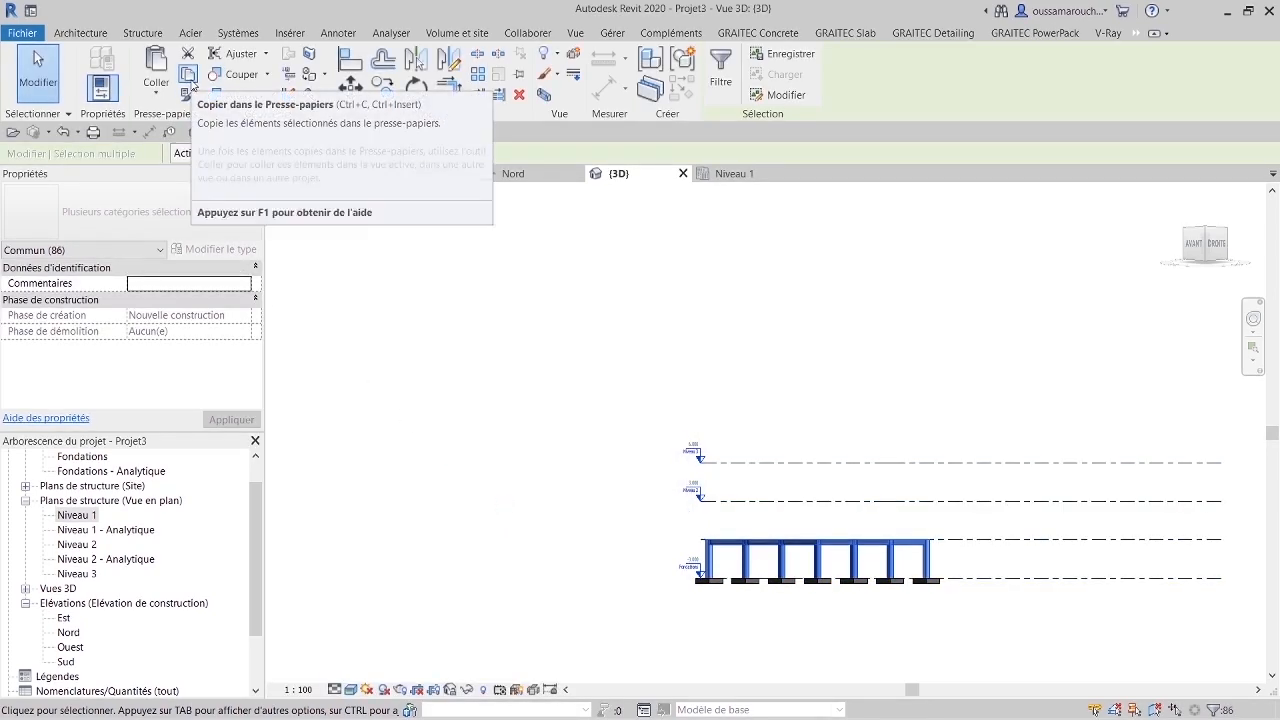
Step: Copy the selected columns, beams and floors, paste them aligned to Niveau 2 and Niveau 3, and view the structure in 3D
{"action": "left_click", "coordinate": [190, 80]}
{"action": "left_click", "coordinate": [168, 95]}
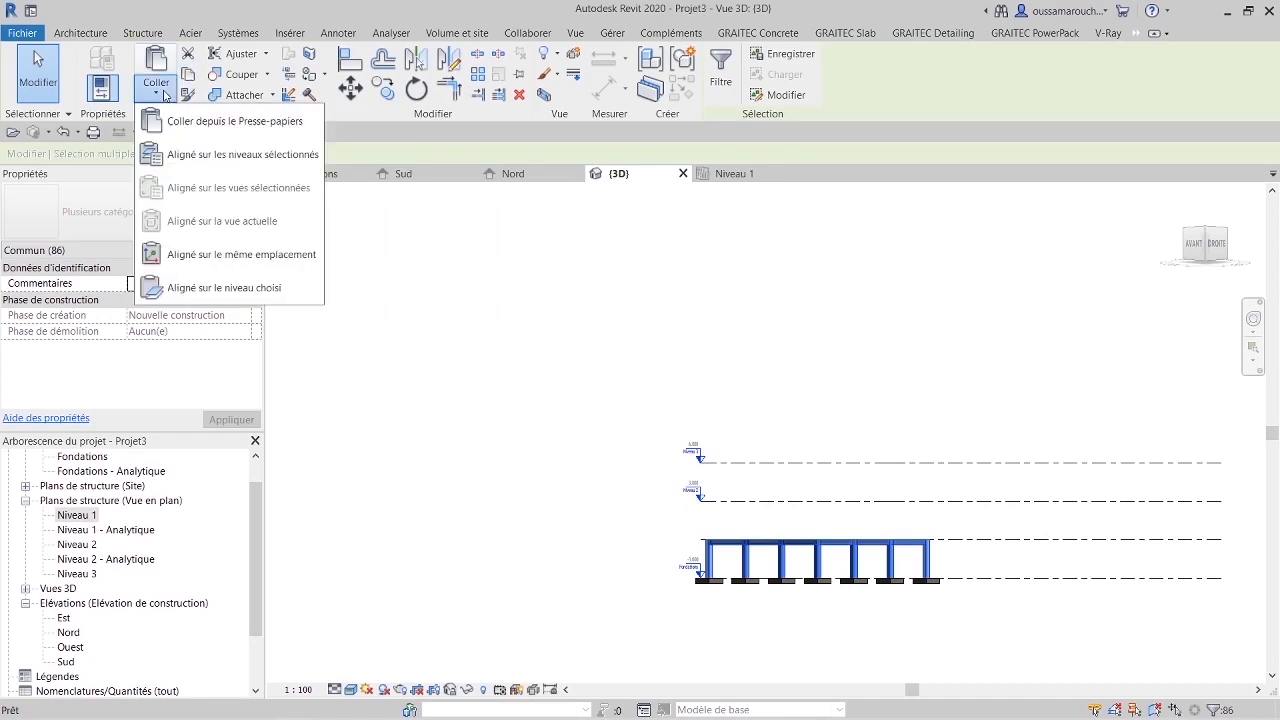
{"action": "left_click", "coordinate": [185, 231]}
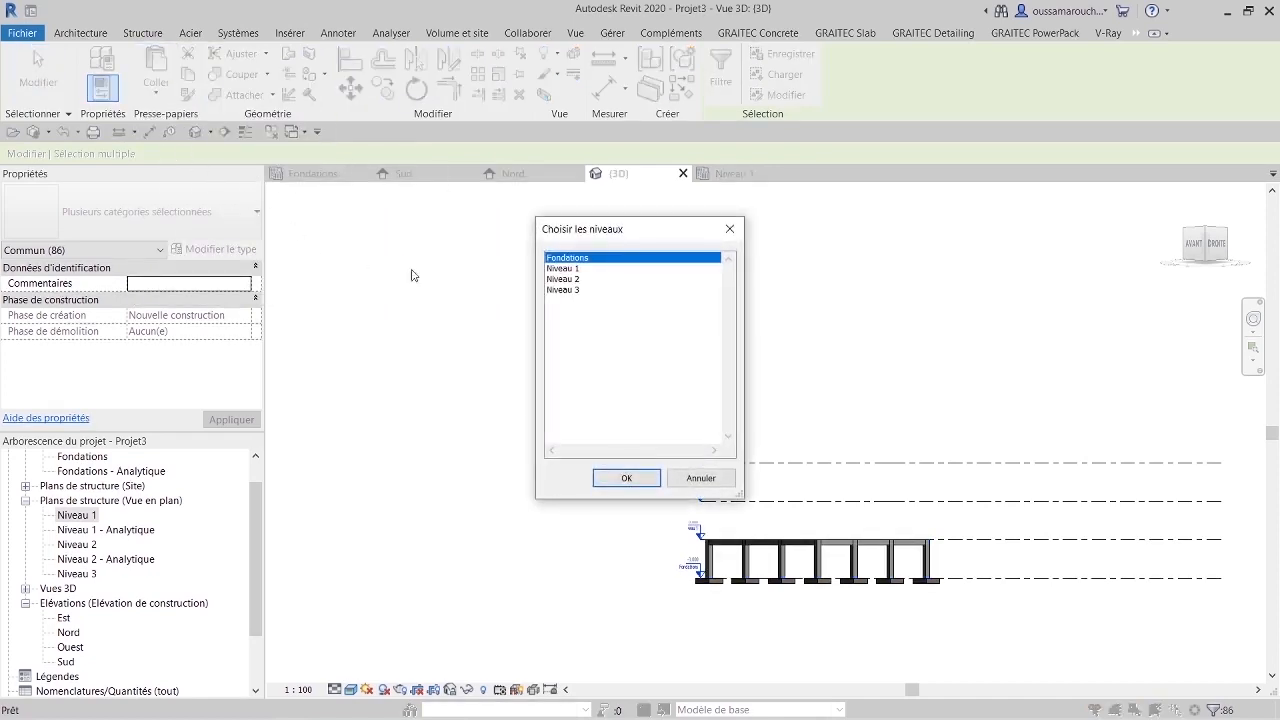
{"action": "left_click", "coordinate": [565, 279]}
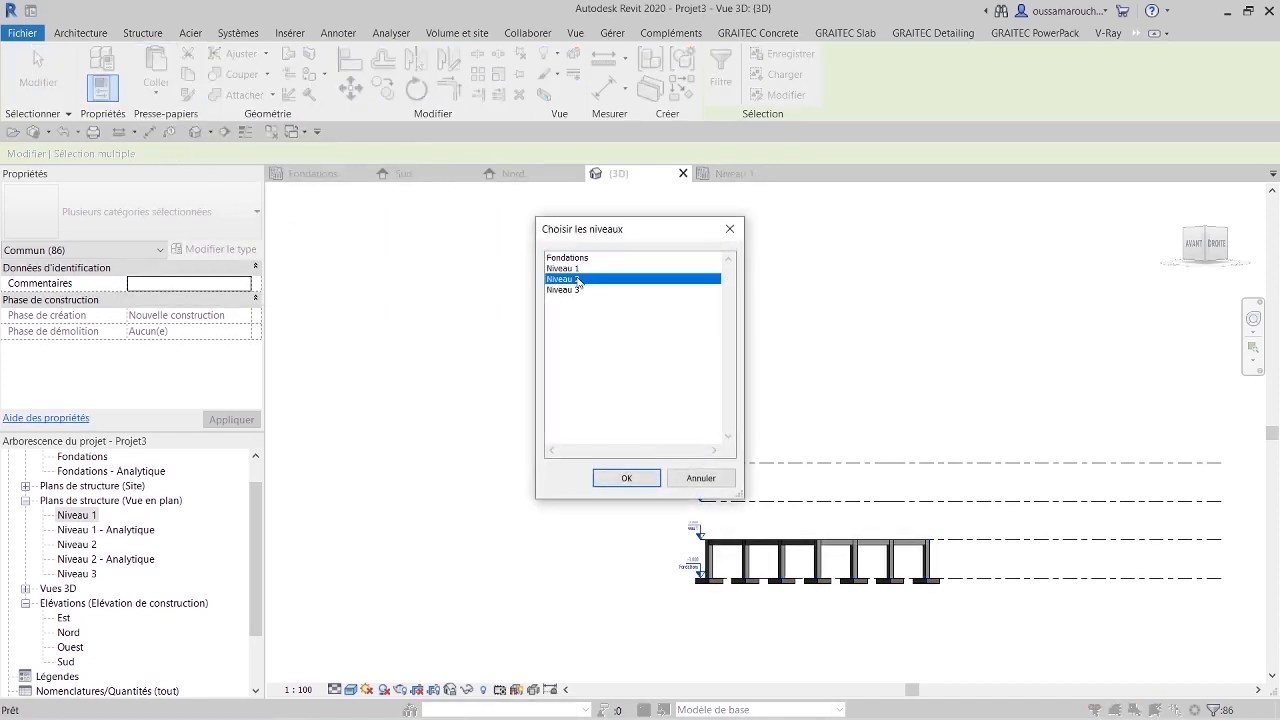
{"action": "left_click", "coordinate": [575, 290], "text": "ctrl"}
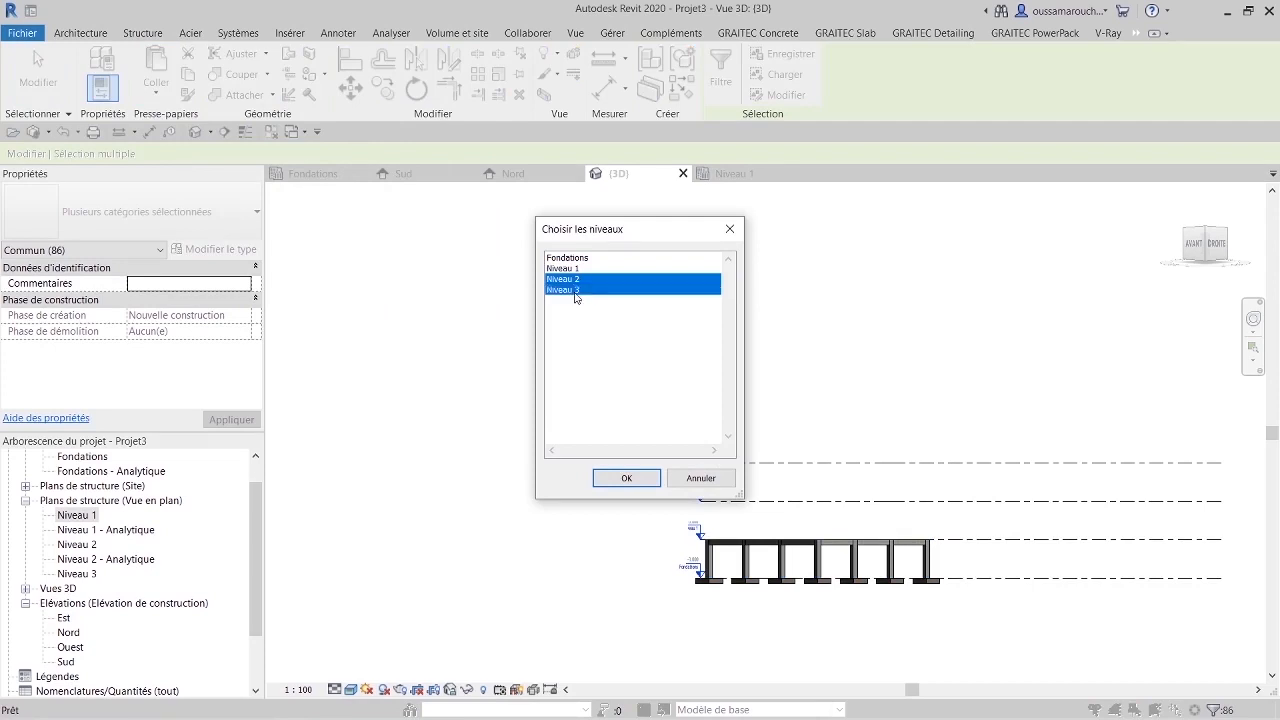
{"action": "left_click", "coordinate": [626, 478]}
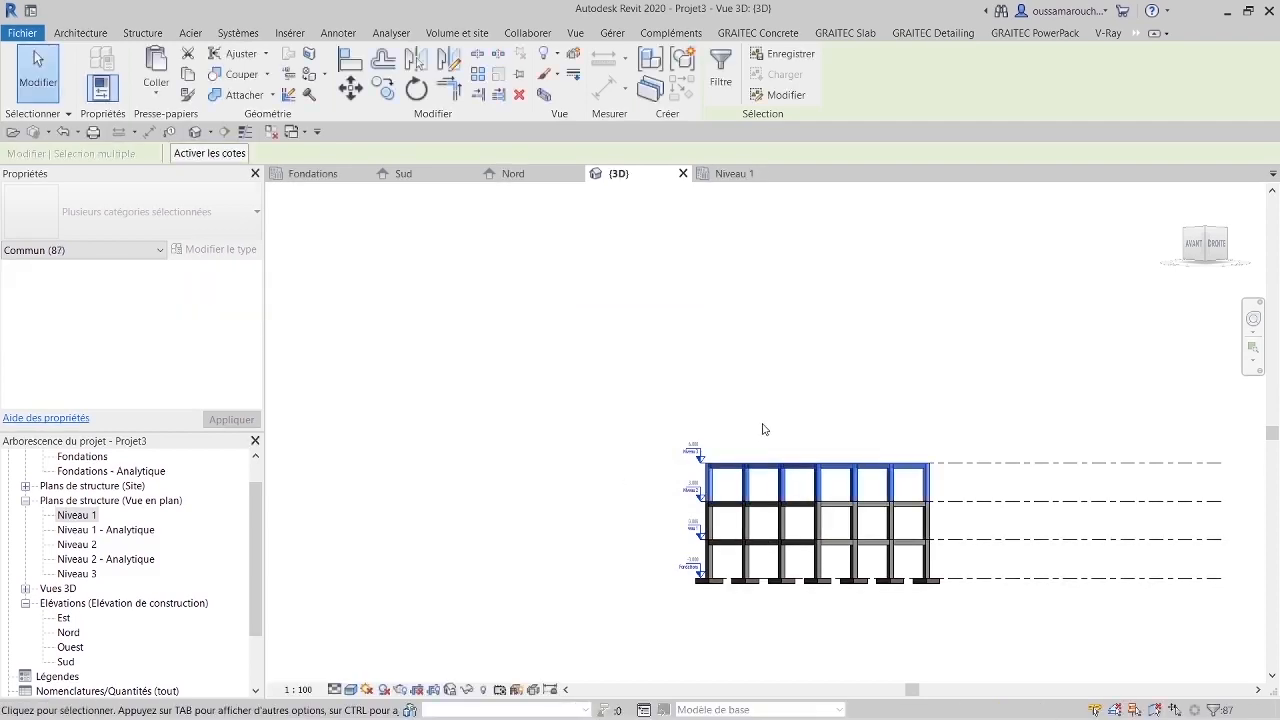
{"action": "left_click", "coordinate": [1213, 263]}
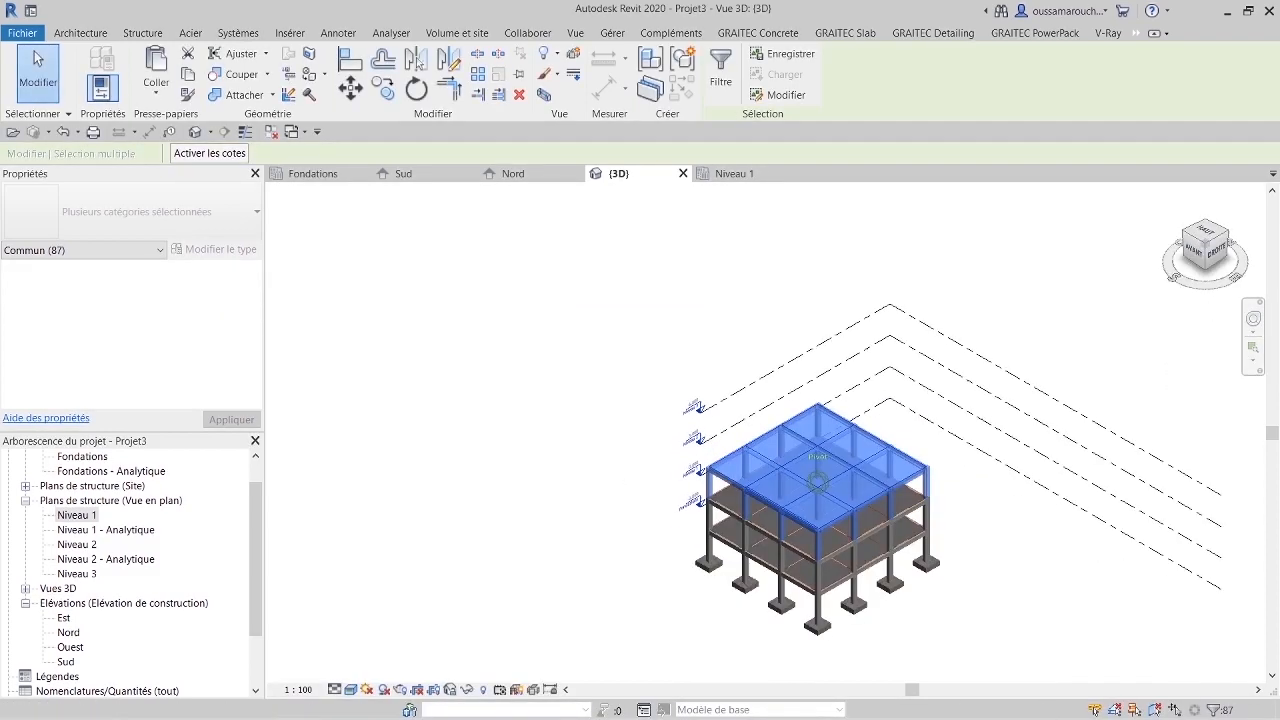
{"action": "left_click", "coordinate": [1065, 555]}
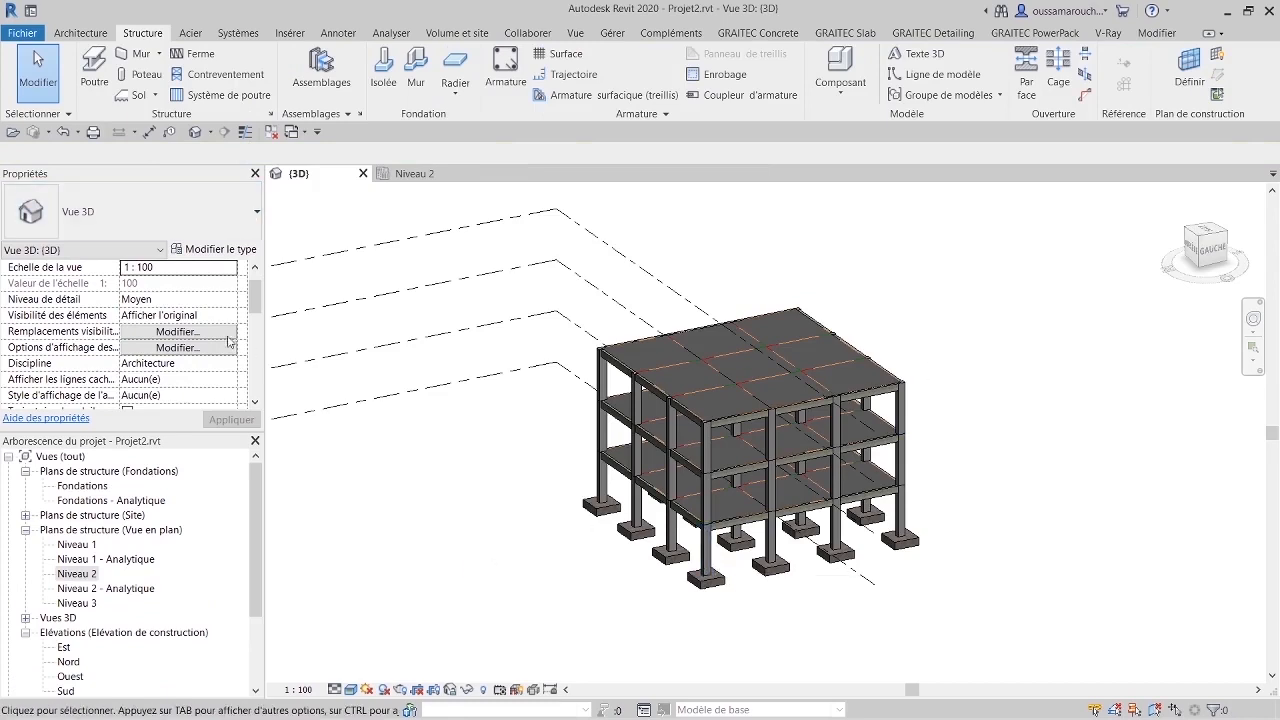
Step: On Niveau 2 of Projet2, place Générique - 200 mm structural walls 3.0000 high in a rectangle from grids D and 1 to A and 4, and view in 3D
{"action": "left_click", "coordinate": [427, 172]}
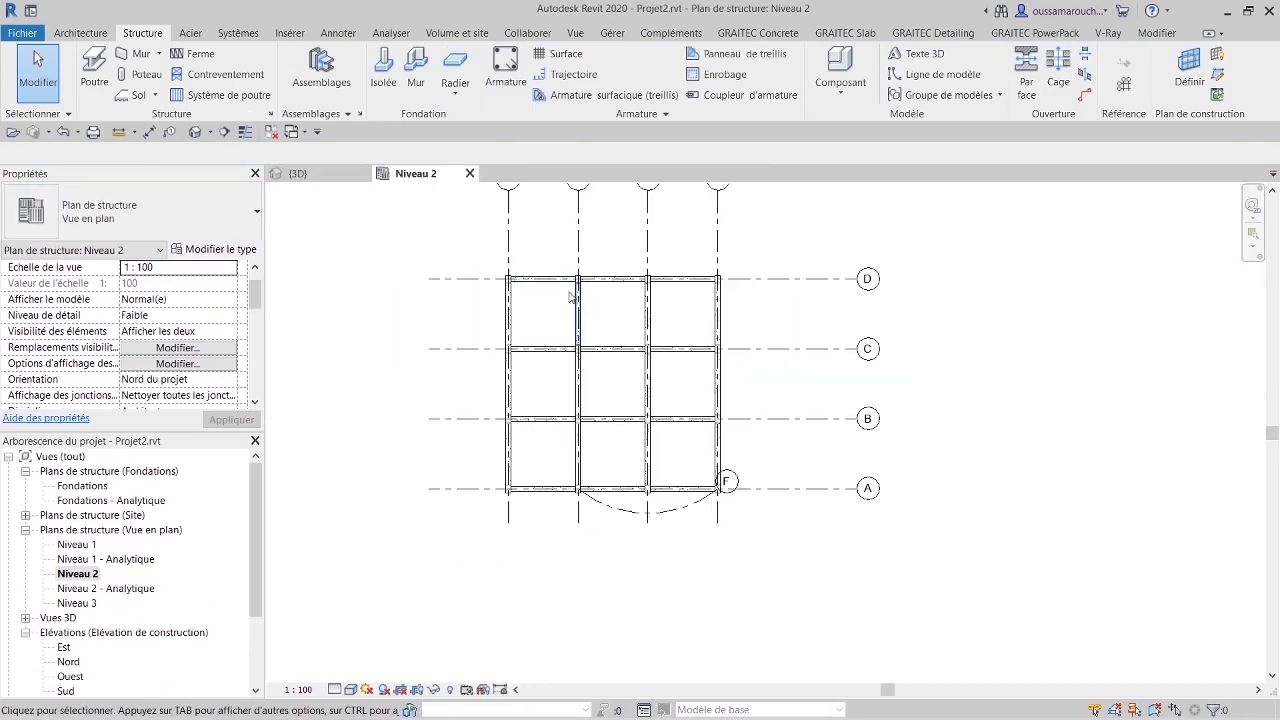
{"action": "left_click", "coordinate": [138, 55]}
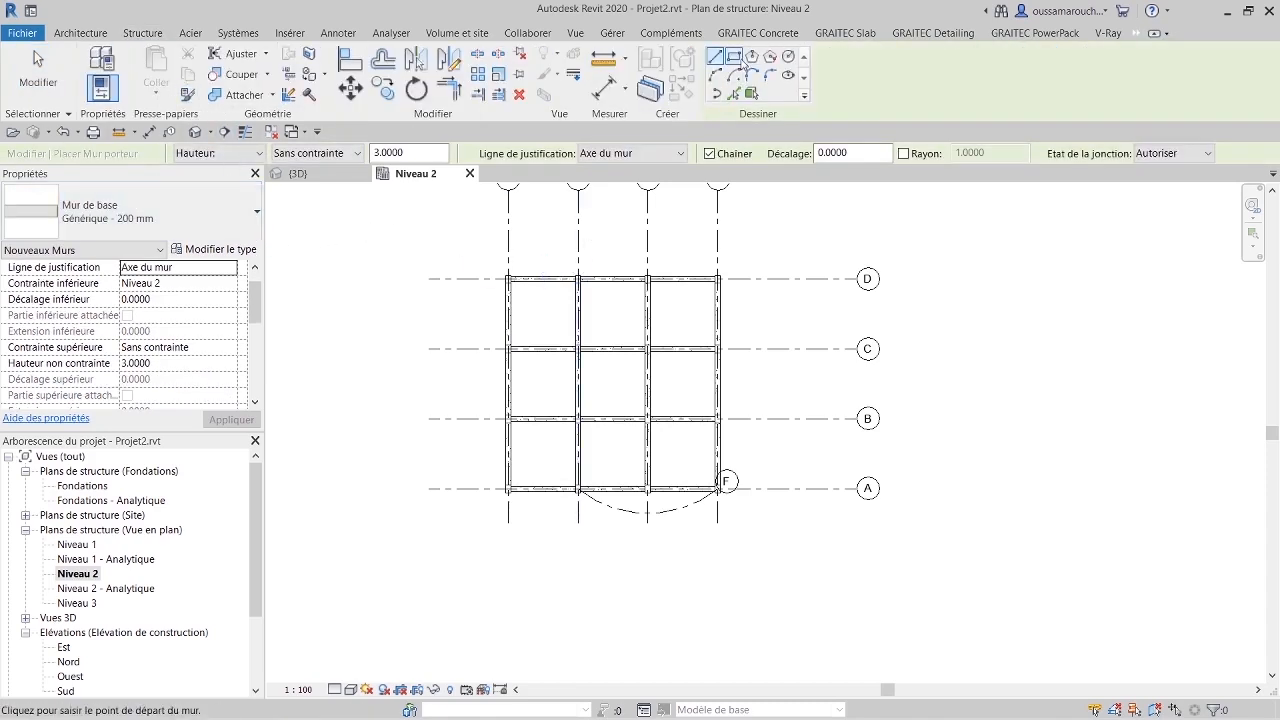
{"action": "left_click", "coordinate": [735, 57]}
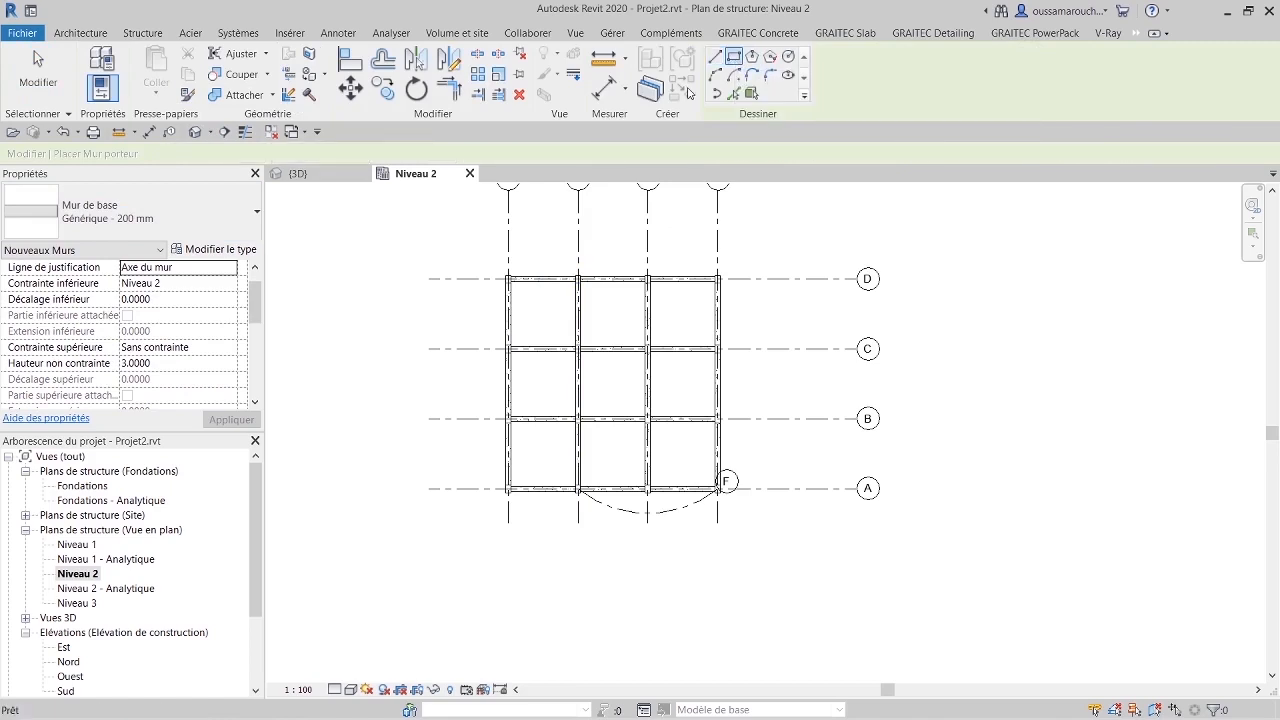
{"action": "left_click", "coordinate": [508, 279]}
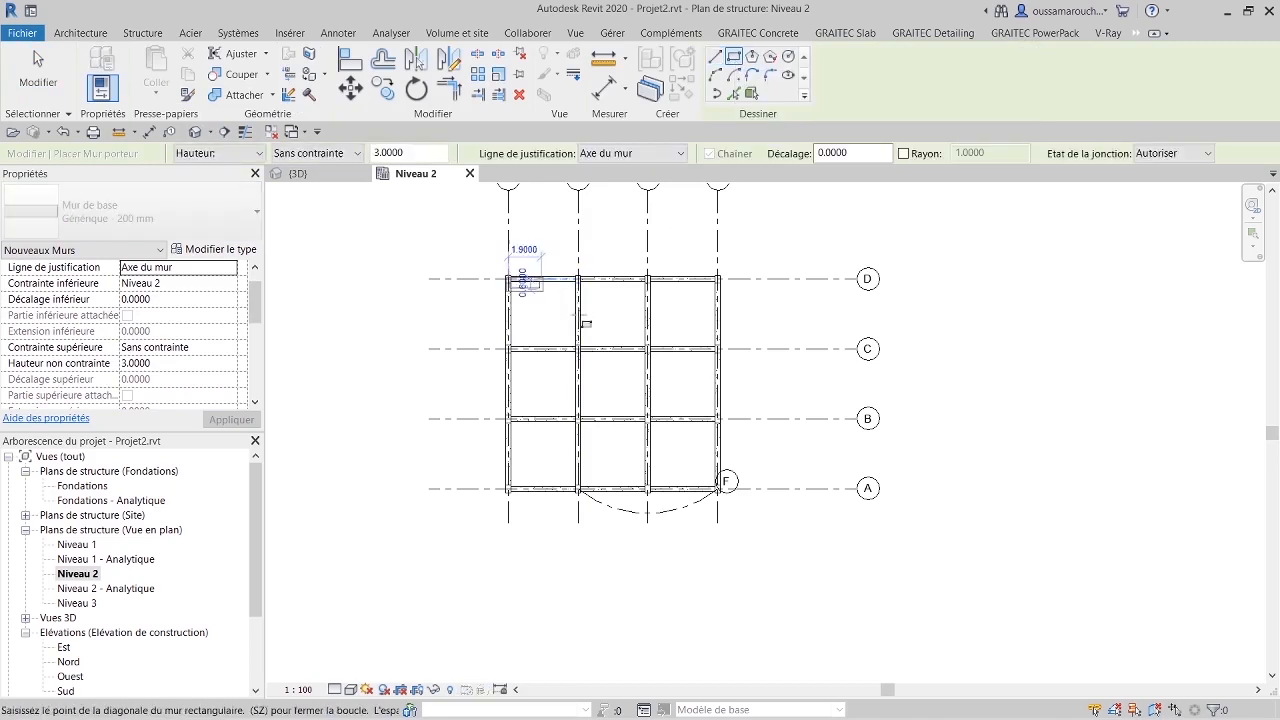
{"action": "left_click", "coordinate": [718, 489]}
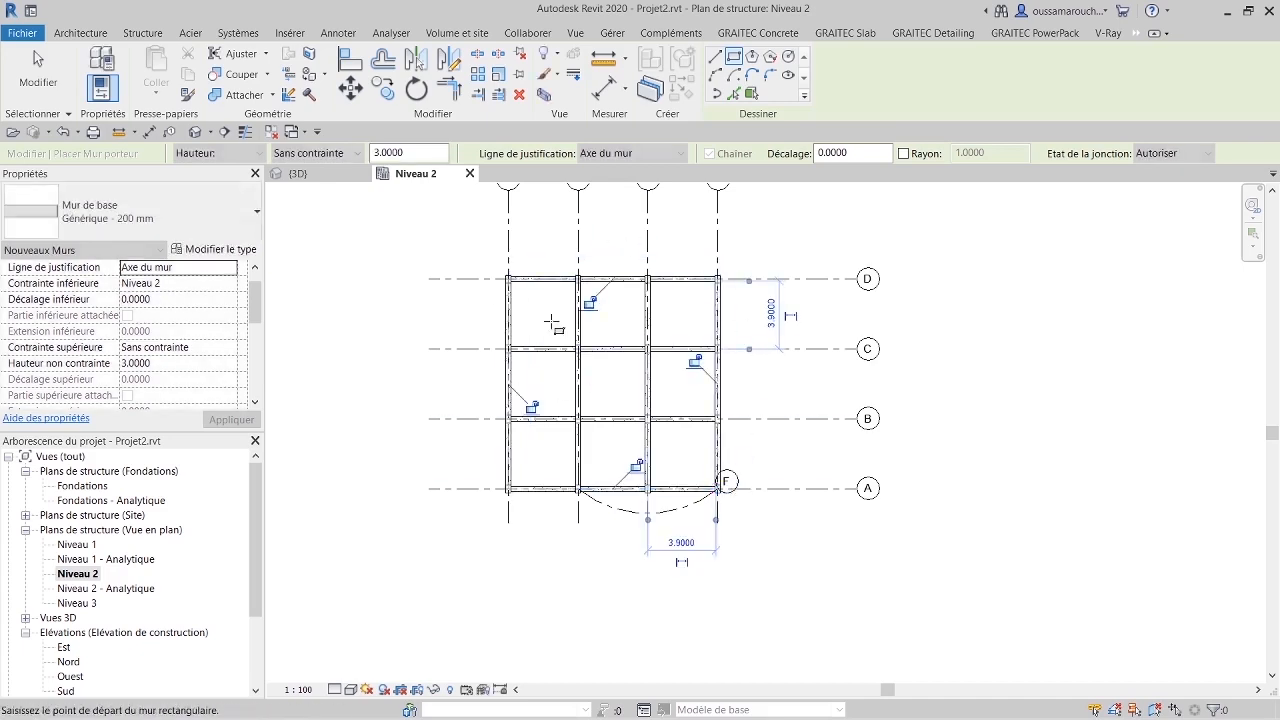
{"action": "key", "text": "Escape"}
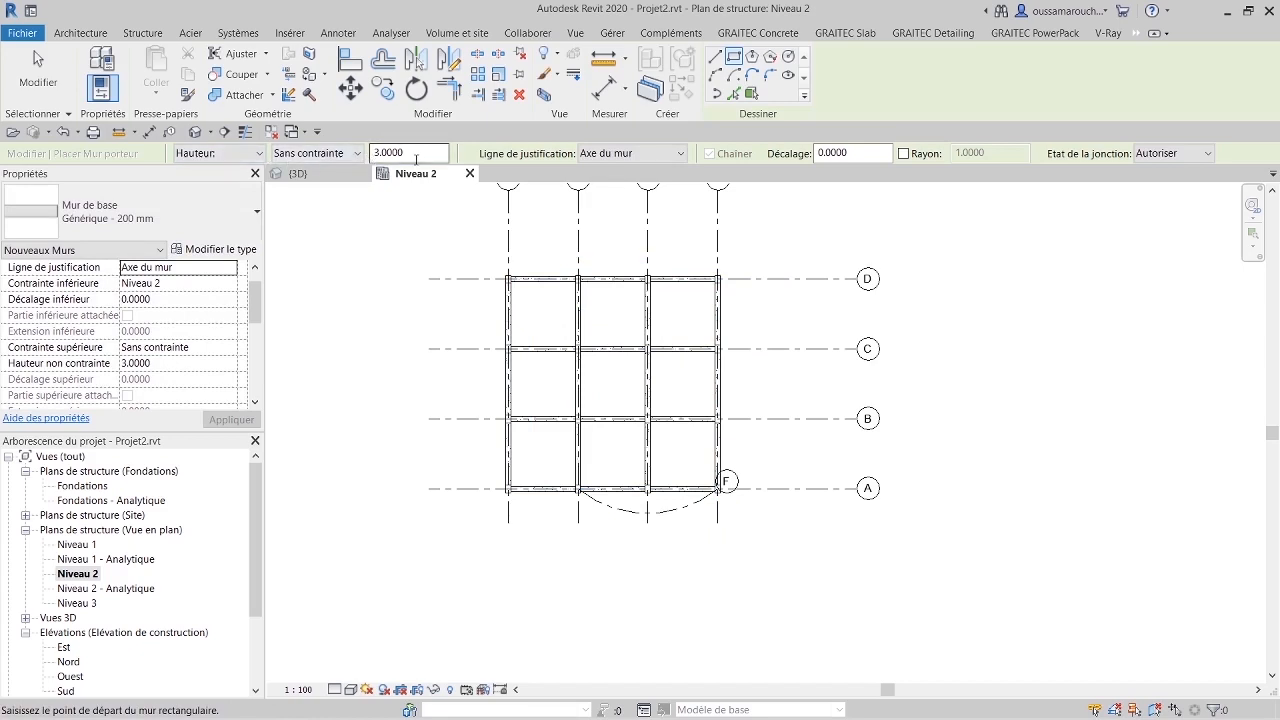
{"action": "left_click", "coordinate": [297, 173]}
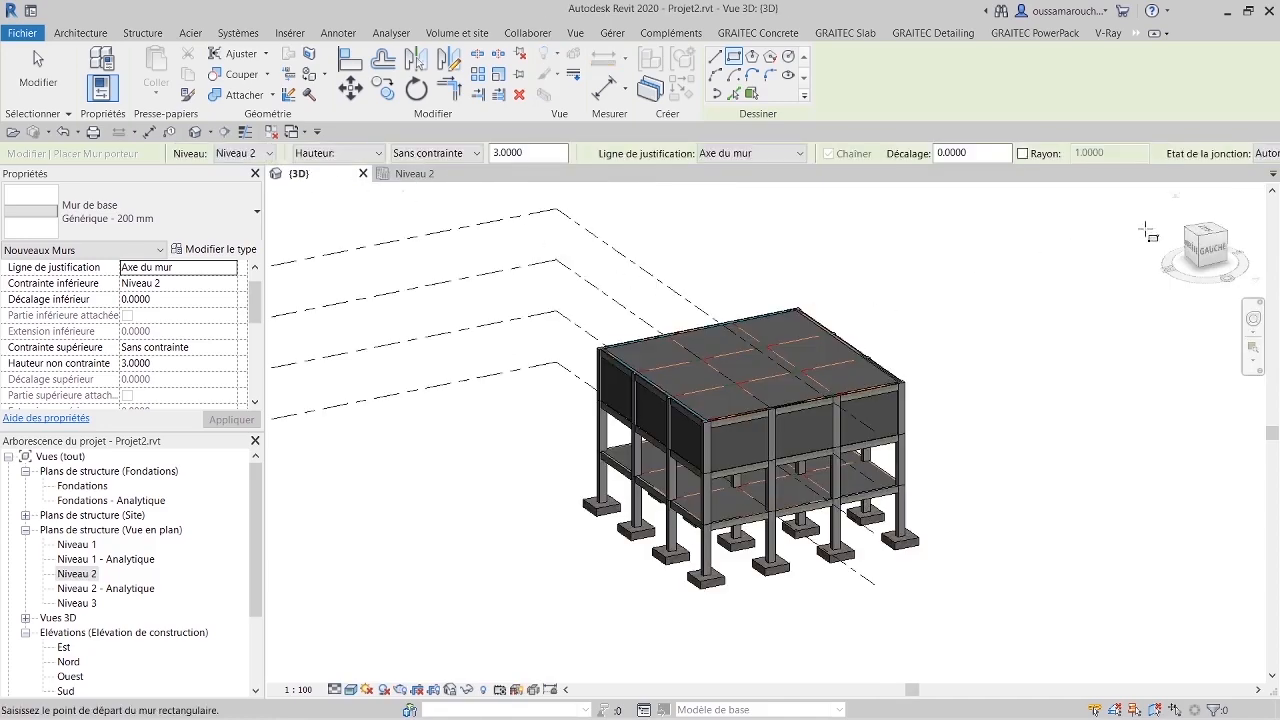
{"action": "key", "text": "Escape"}
{"action": "key", "text": "Escape"}
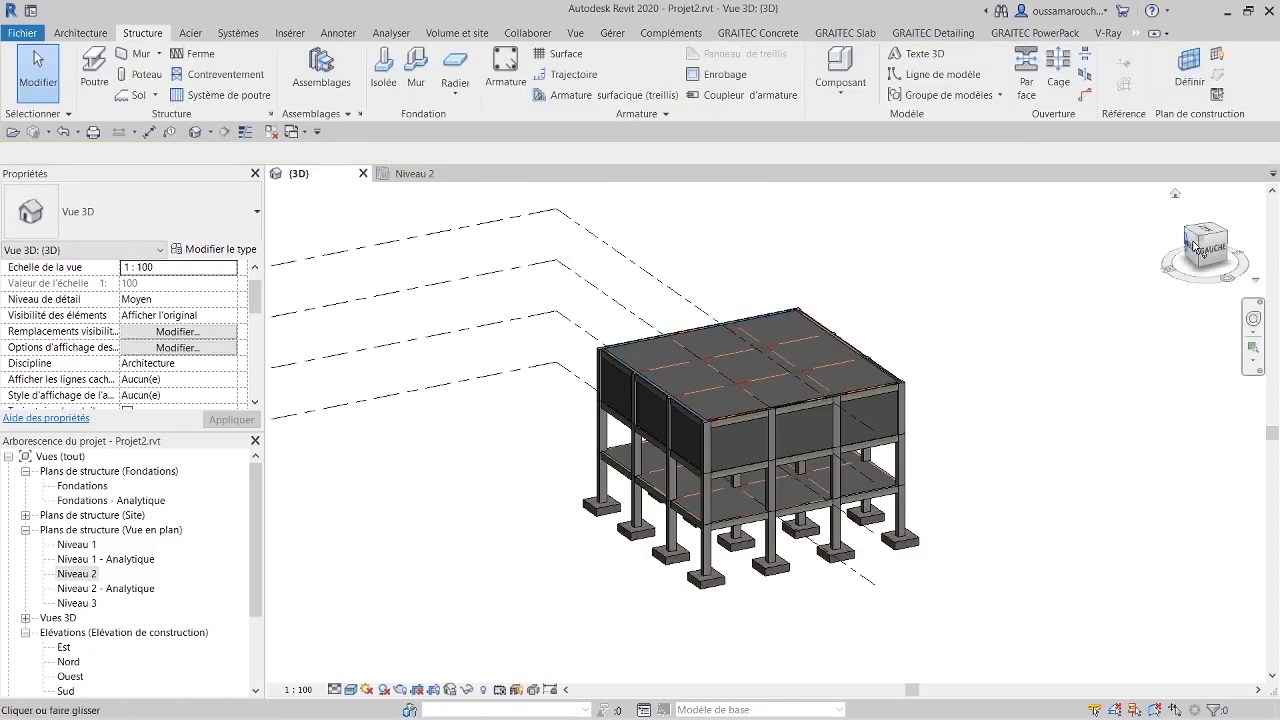
Step: Start a shaft opening (Ouverture de cage) and sketch its rectangular outline within a corner bay of the top floor
{"action": "left_click", "coordinate": [1199, 251]}
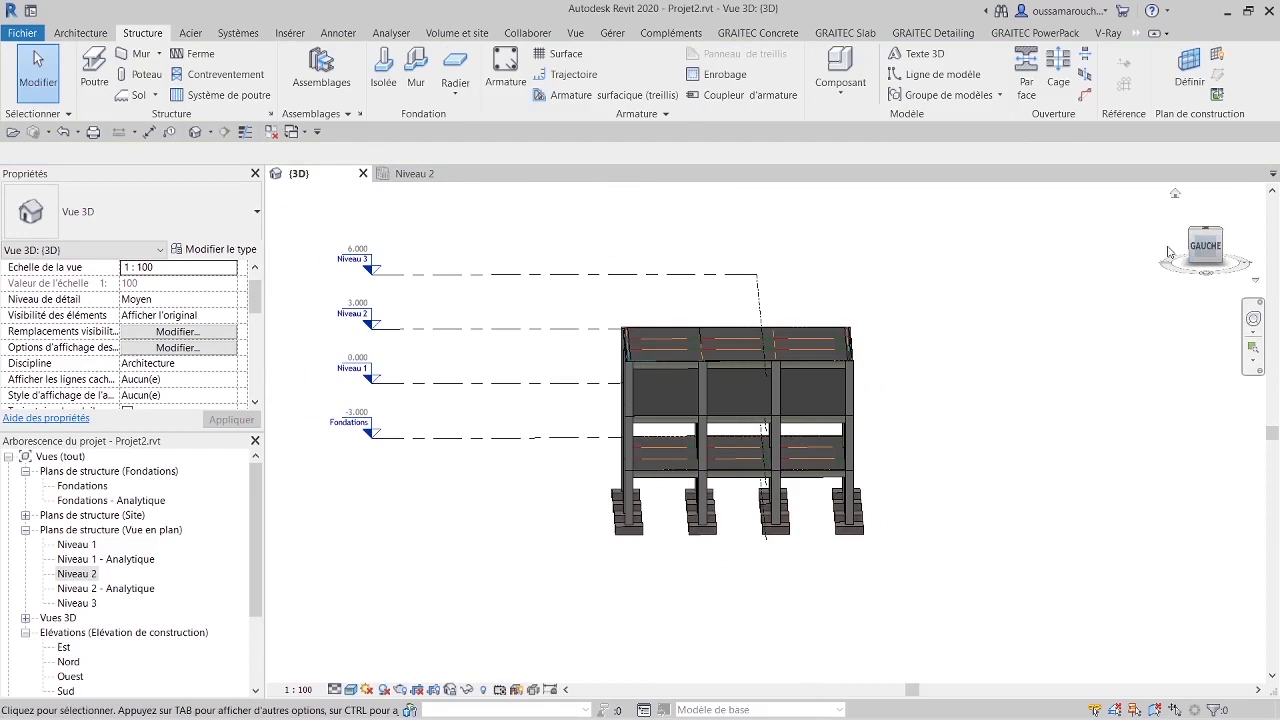
{"action": "middle_click_drag", "start_coordinate": [1265, 457], "coordinate": [876, 484], "text": "shift"}
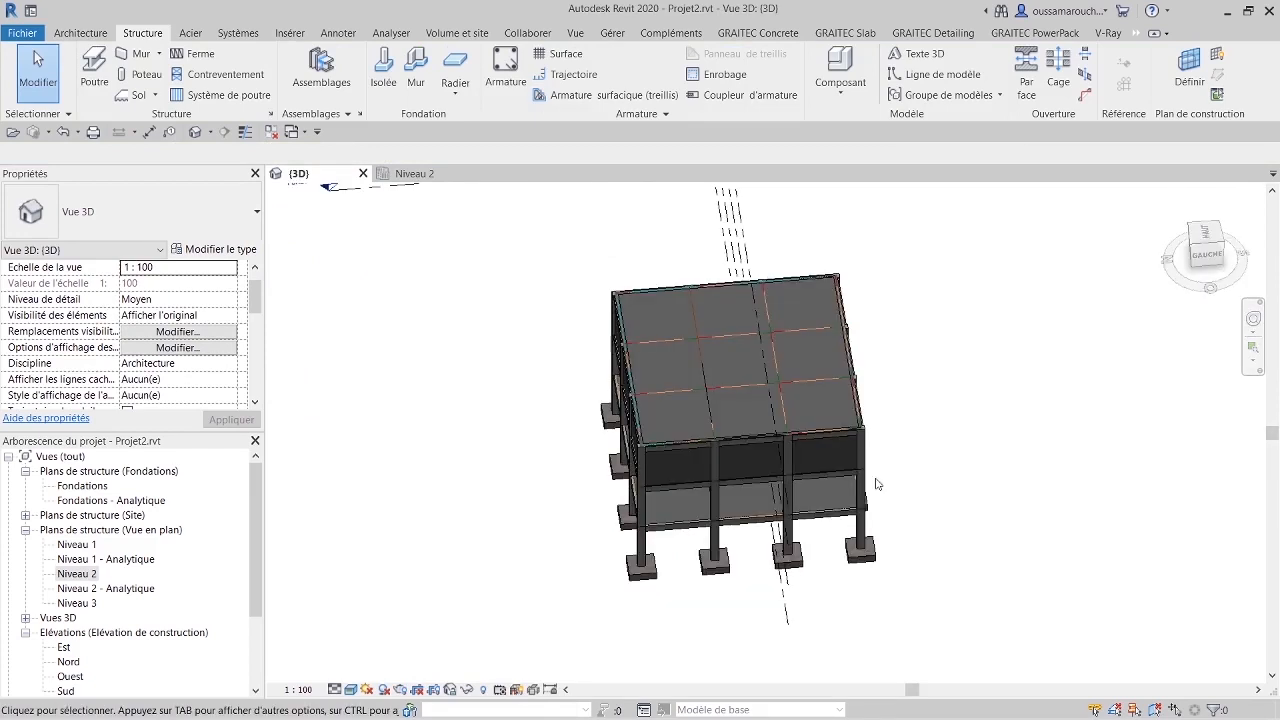
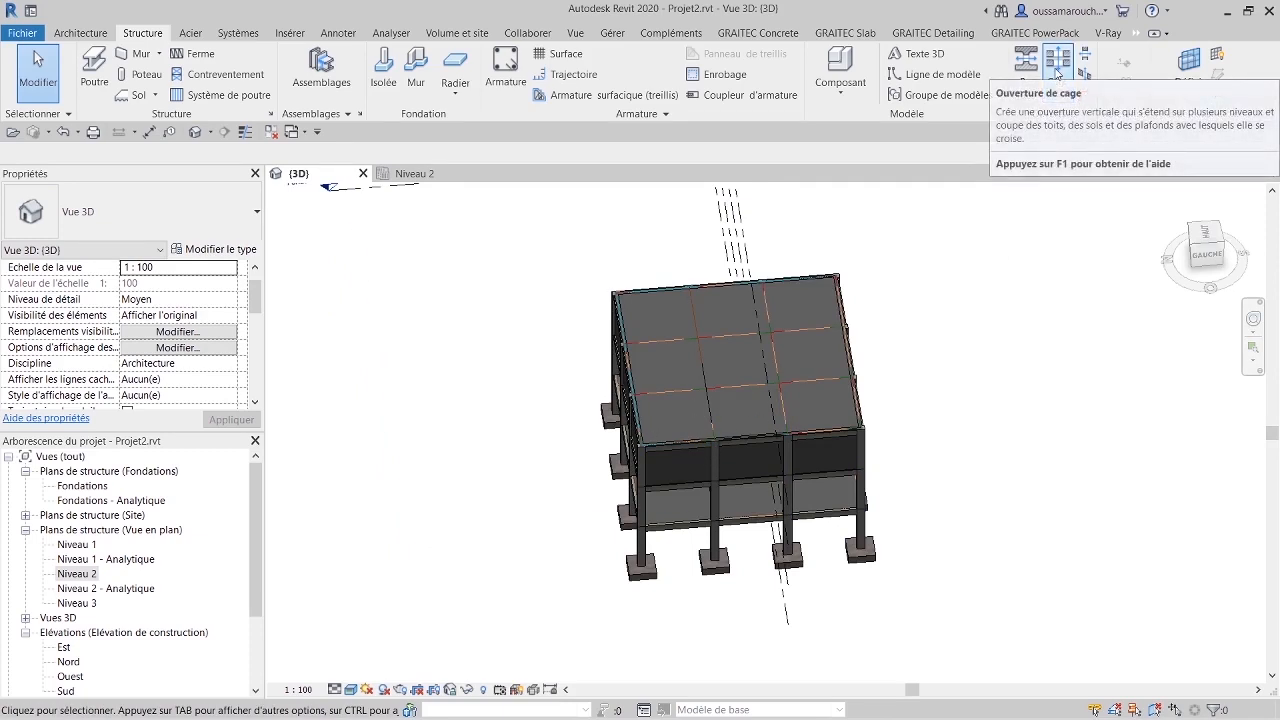
{"action": "left_click", "coordinate": [1057, 62]}
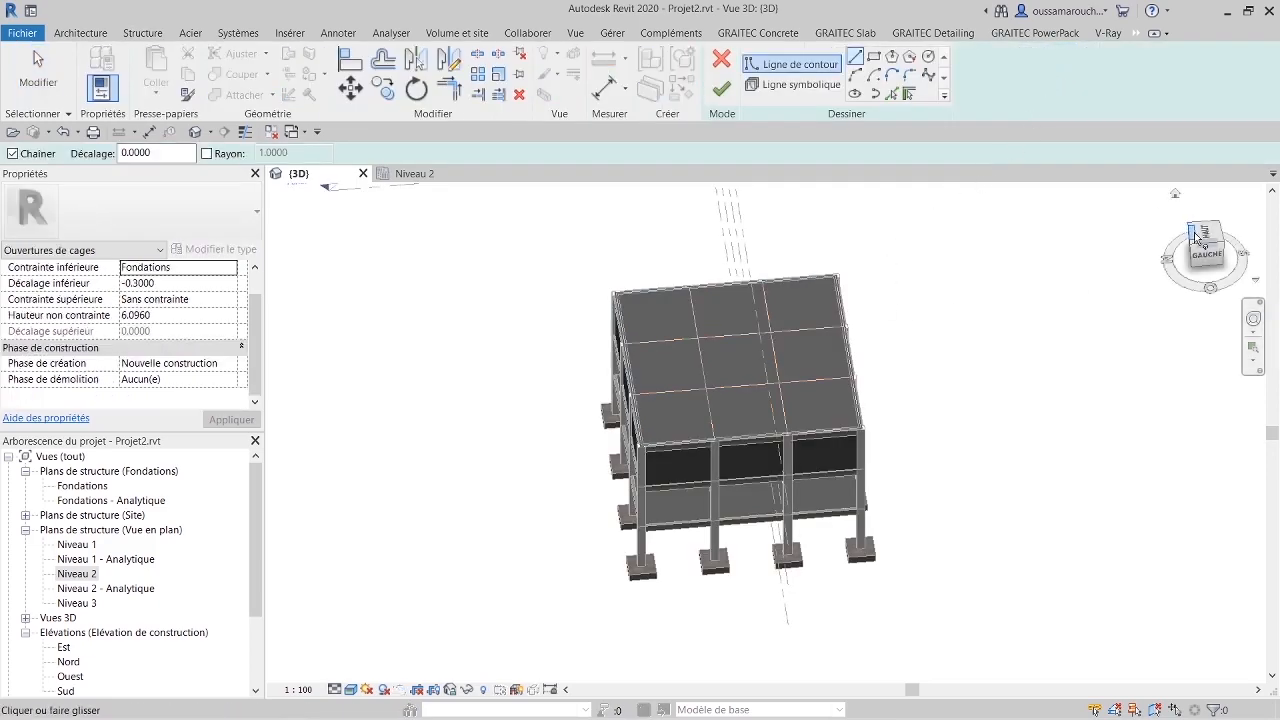
{"action": "left_click_drag", "start_coordinate": [1197, 237], "coordinate": [1245, 300]}
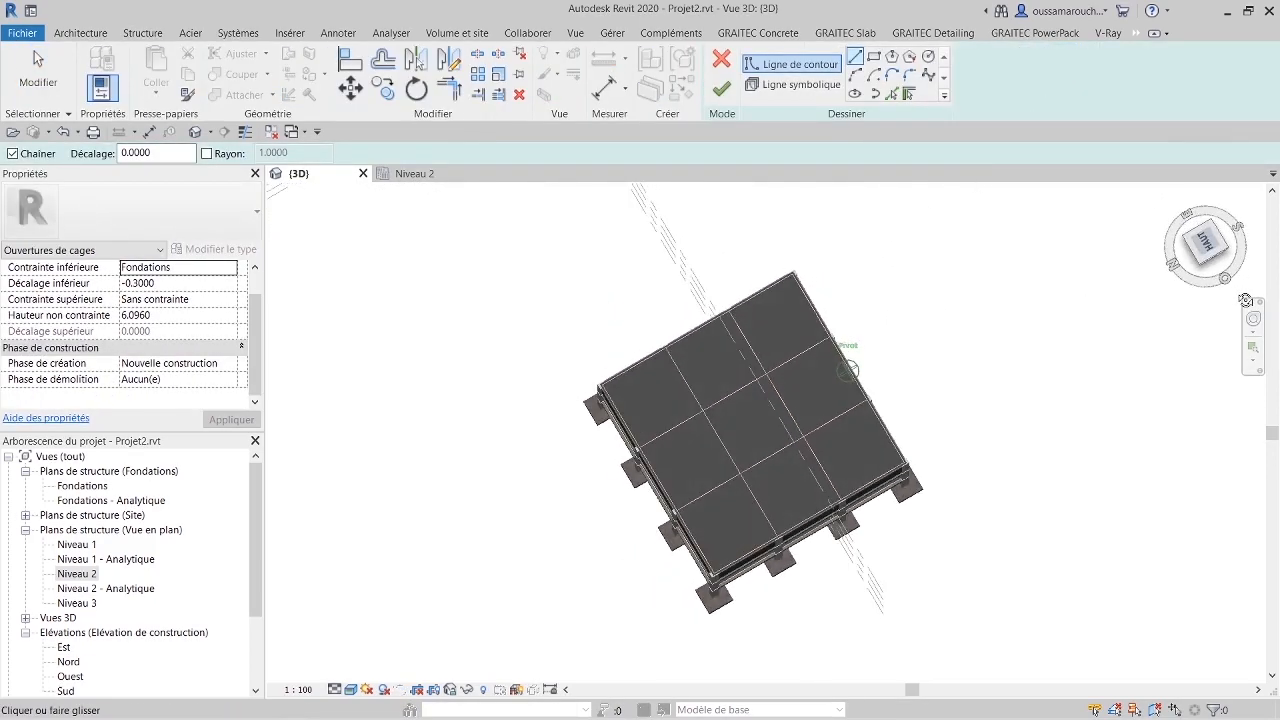
{"action": "left_click", "coordinate": [704, 528]}
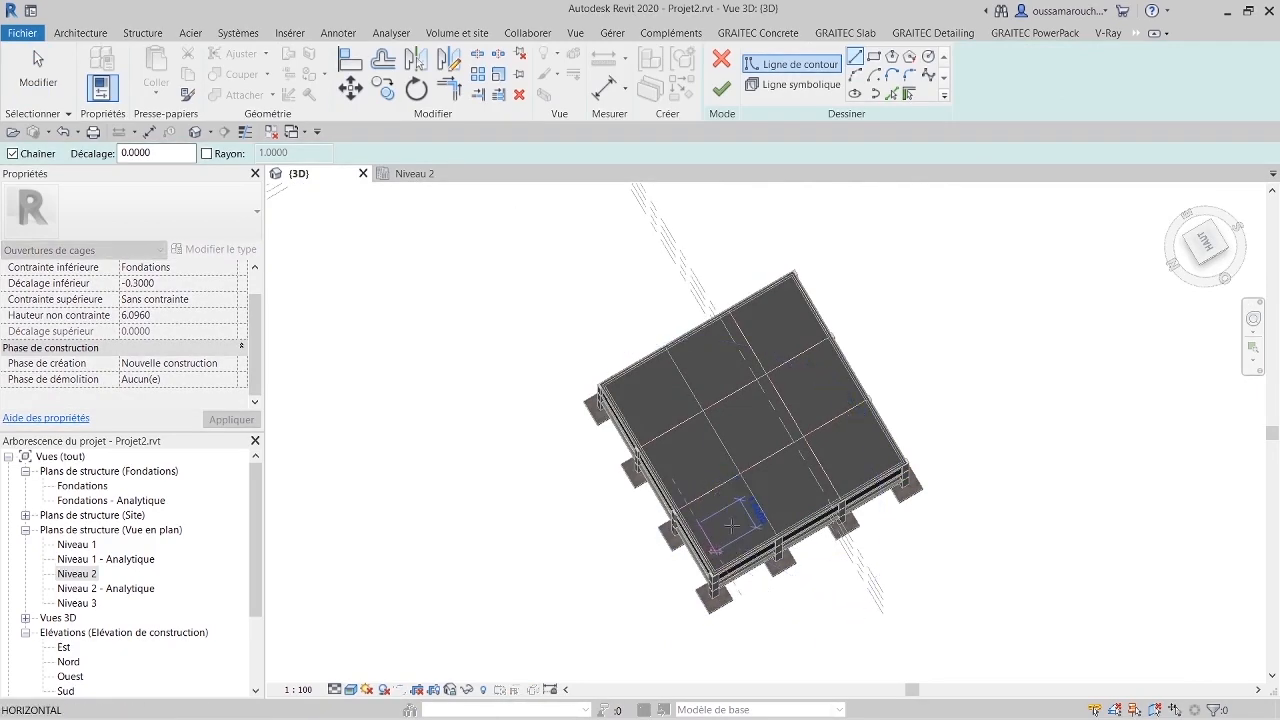
{"action": "left_click", "coordinate": [873, 56]}
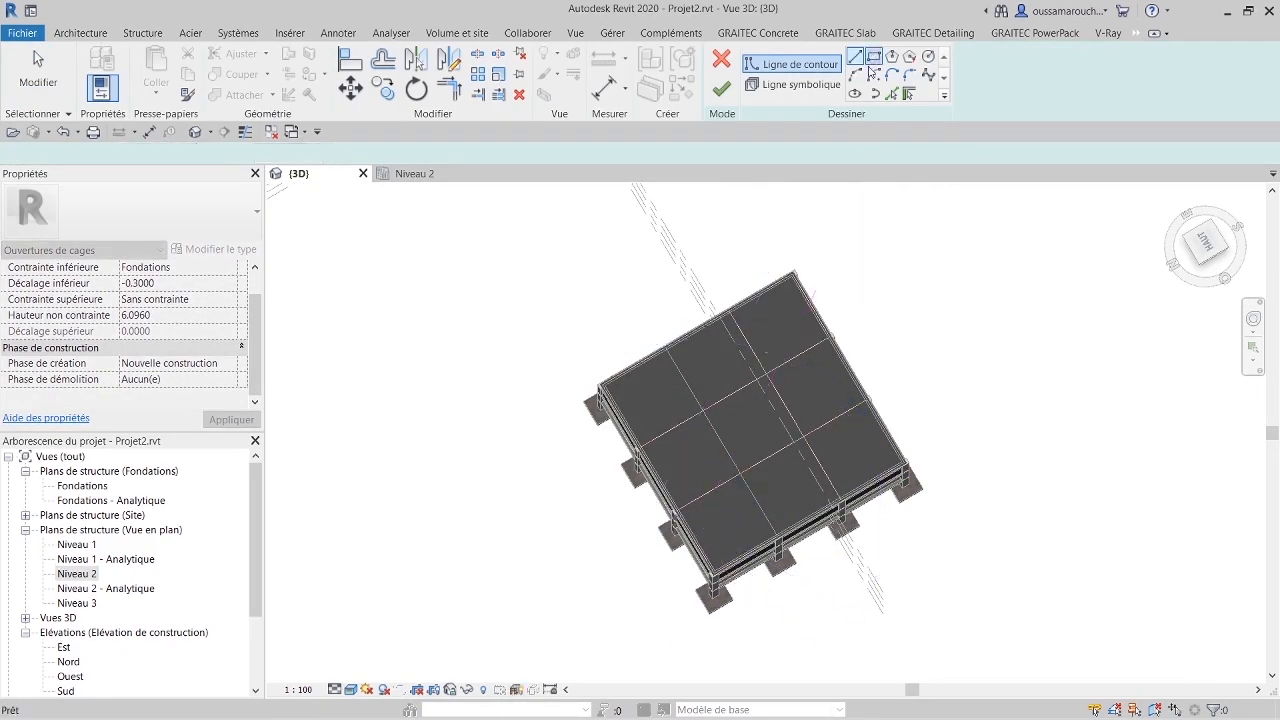
{"action": "left_click", "coordinate": [700, 518]}
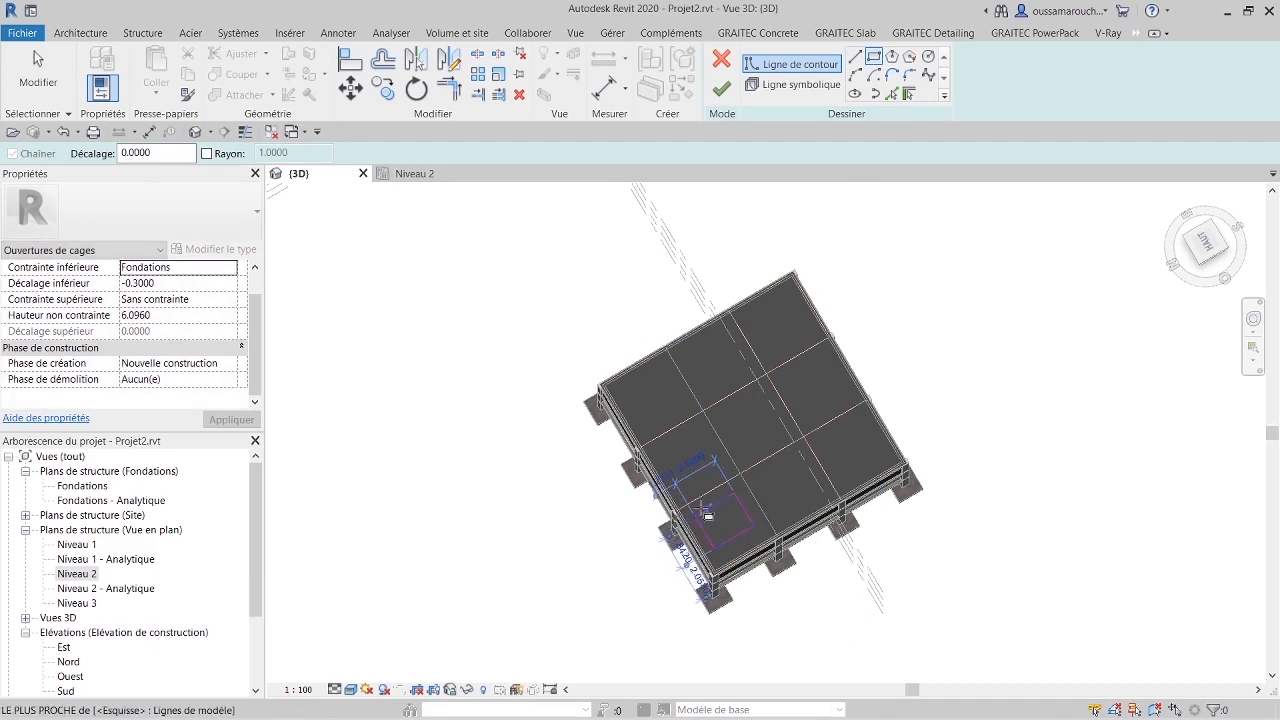
{"action": "left_click", "coordinate": [707, 513]}
Step: Set the shaft outline's sides to 3 and 2 and finish the shaft opening sketch
{"action": "scroll", "coordinate": [707, 515], "scroll_direction": "up", "scroll_amount": 4}
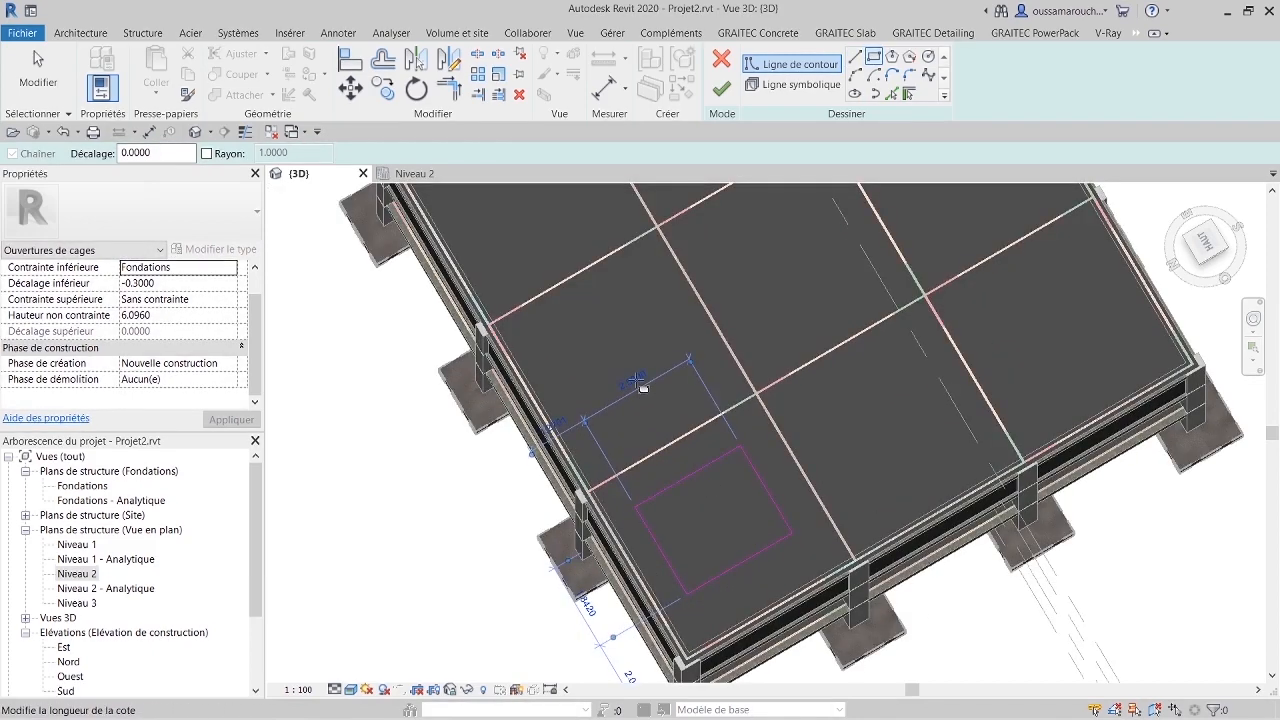
{"action": "left_click", "coordinate": [637, 383]}
{"action": "type", "text": "3"}
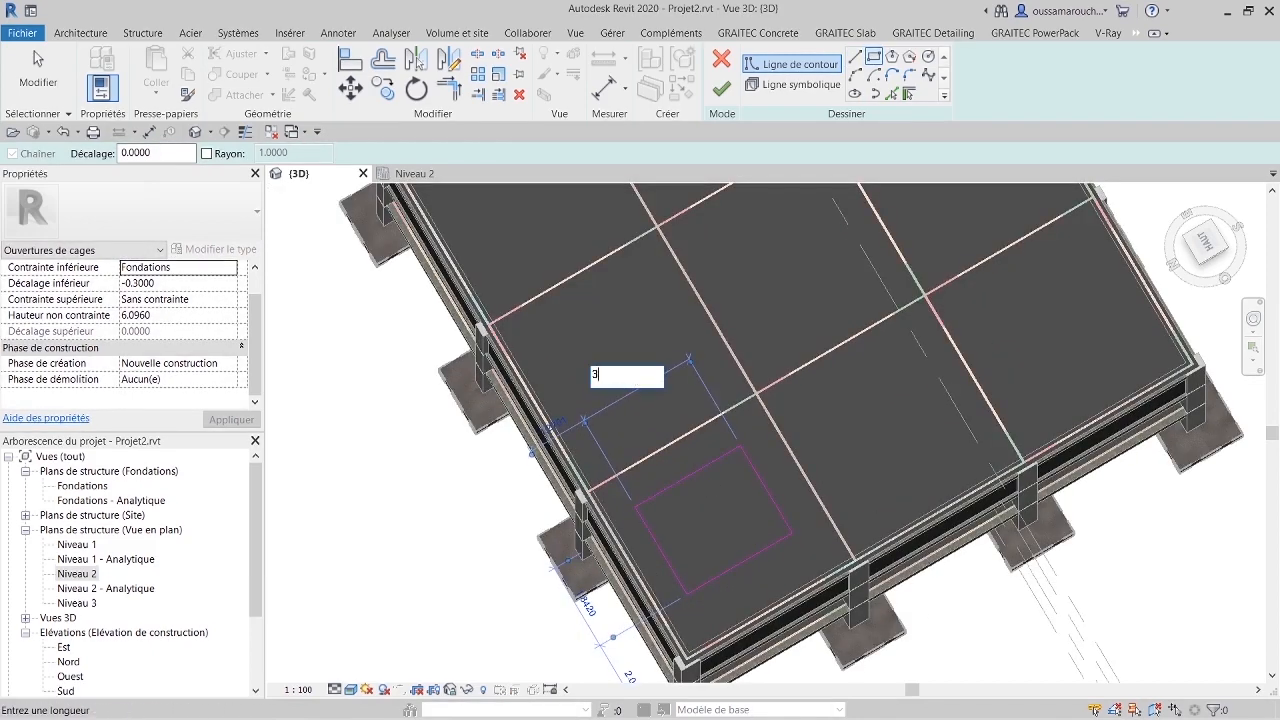
{"action": "key", "text": "Return"}
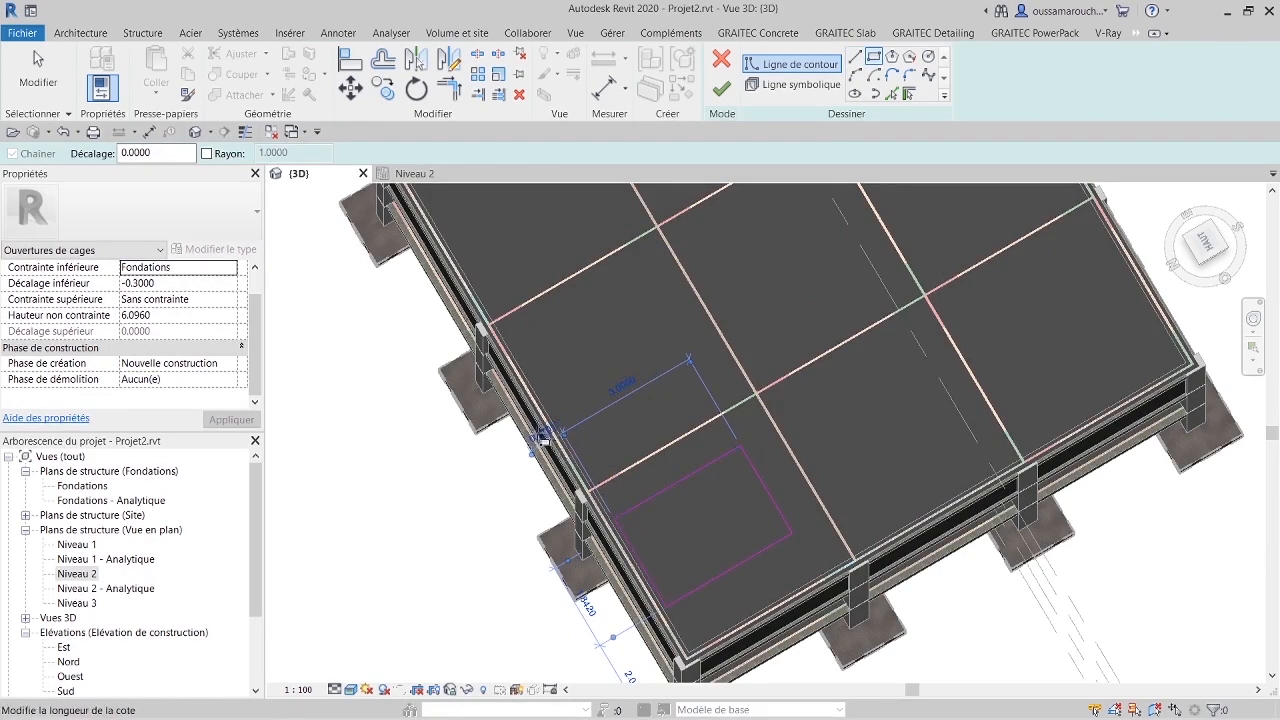
{"action": "left_click", "coordinate": [585, 607]}
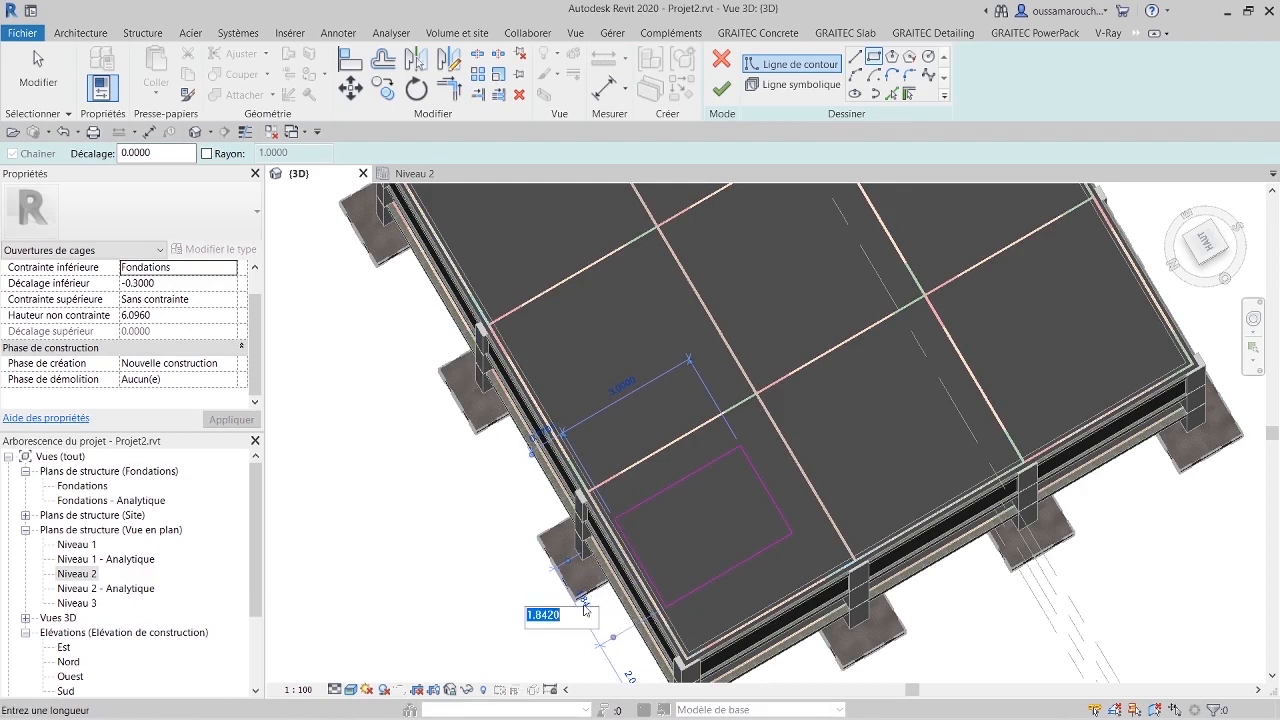
{"action": "type", "text": "3"}
{"action": "key", "text": "Return"}
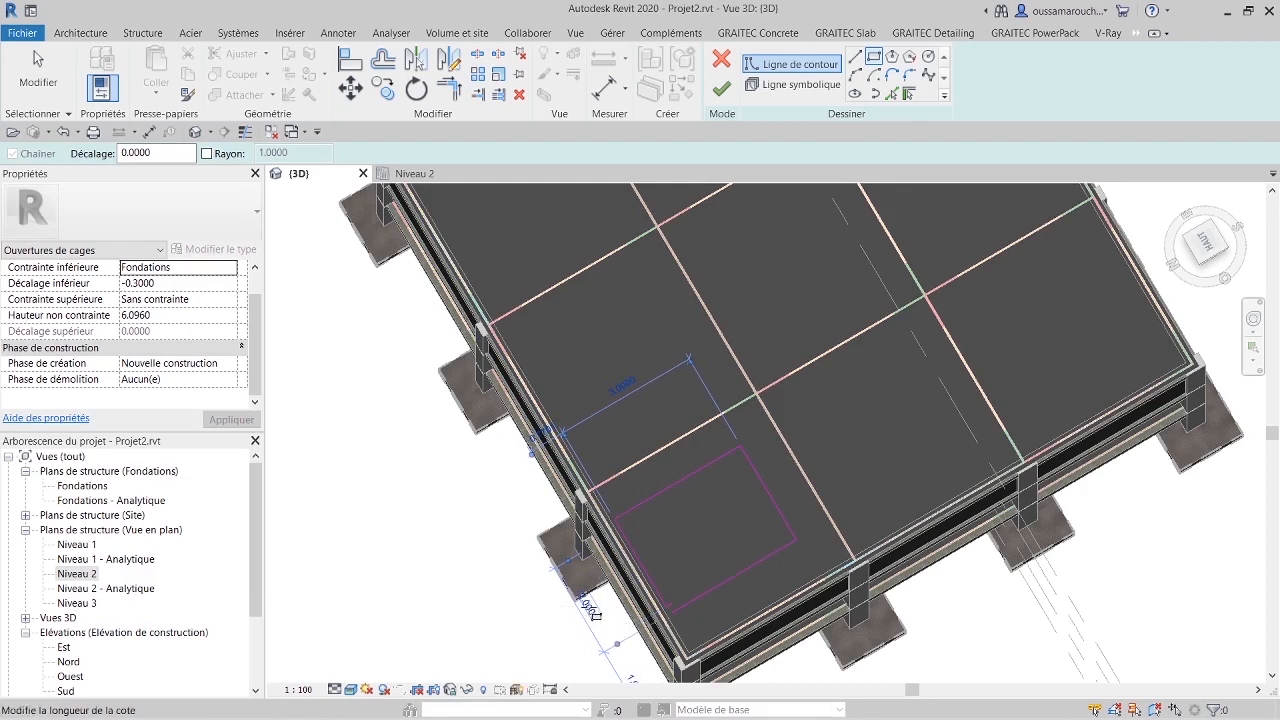
{"action": "left_click", "coordinate": [722, 90]}
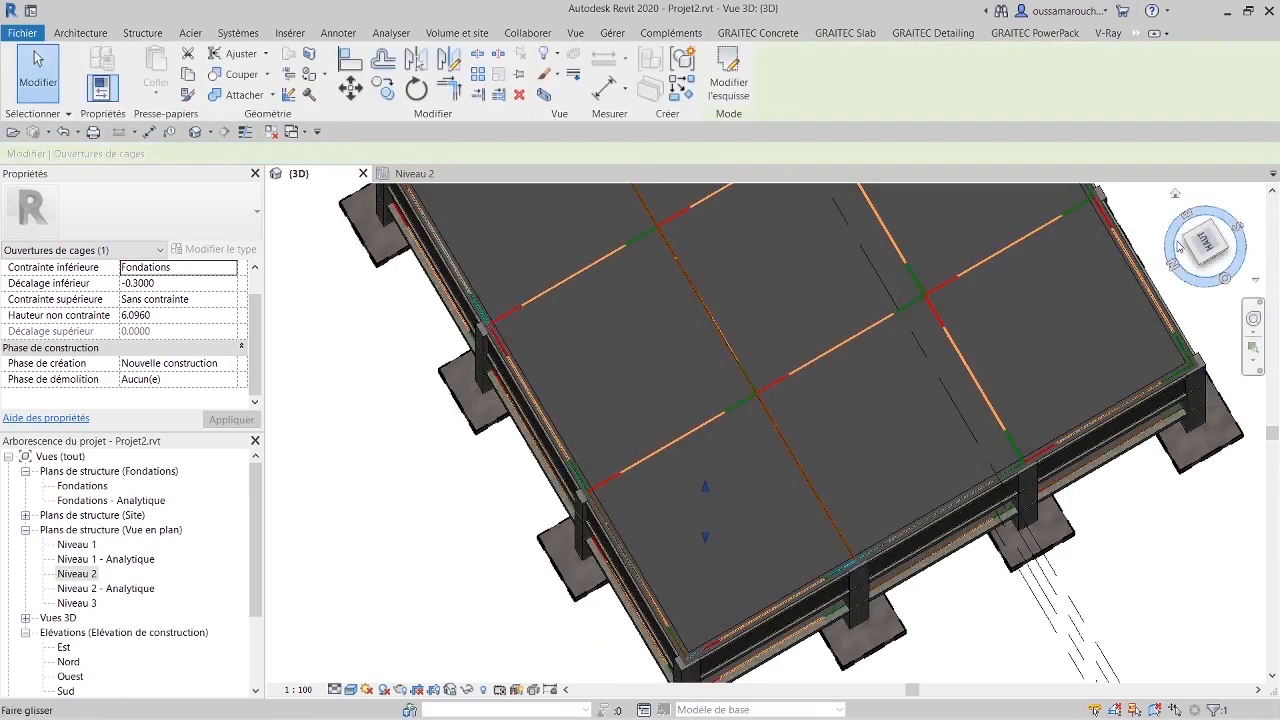
Step: Extend the shaft opening's upper end past the top floor, to an unconstrained height of about 9.67, and view the structure in 3D
{"action": "left_click_drag", "start_coordinate": [1212, 256], "coordinate": [1203, 222]}
{"action": "left_click_drag", "start_coordinate": [1211, 191], "coordinate": [1262, 140]}
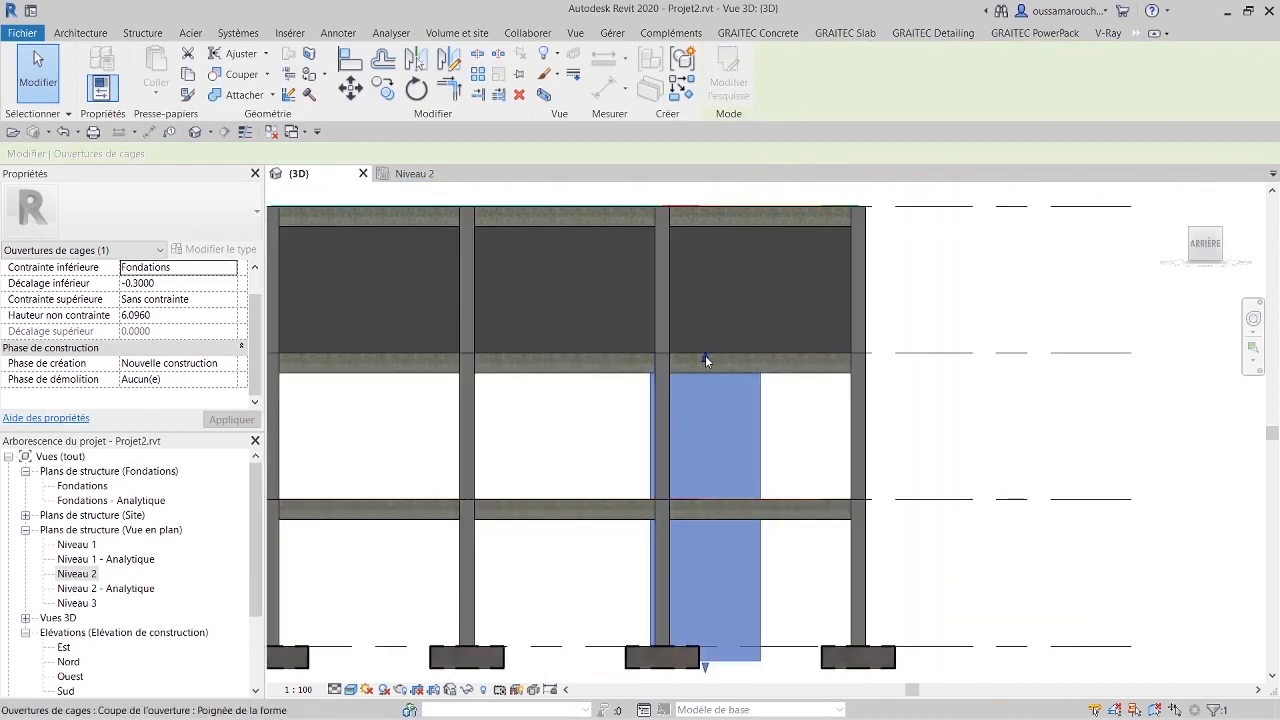
{"action": "left_click_drag", "start_coordinate": [705, 355], "coordinate": [707, 314]}
{"action": "left_click_drag", "start_coordinate": [704, 214], "coordinate": [703, 190]}
{"action": "scroll", "coordinate": [880, 383], "scroll_direction": "down", "scroll_amount": 3}
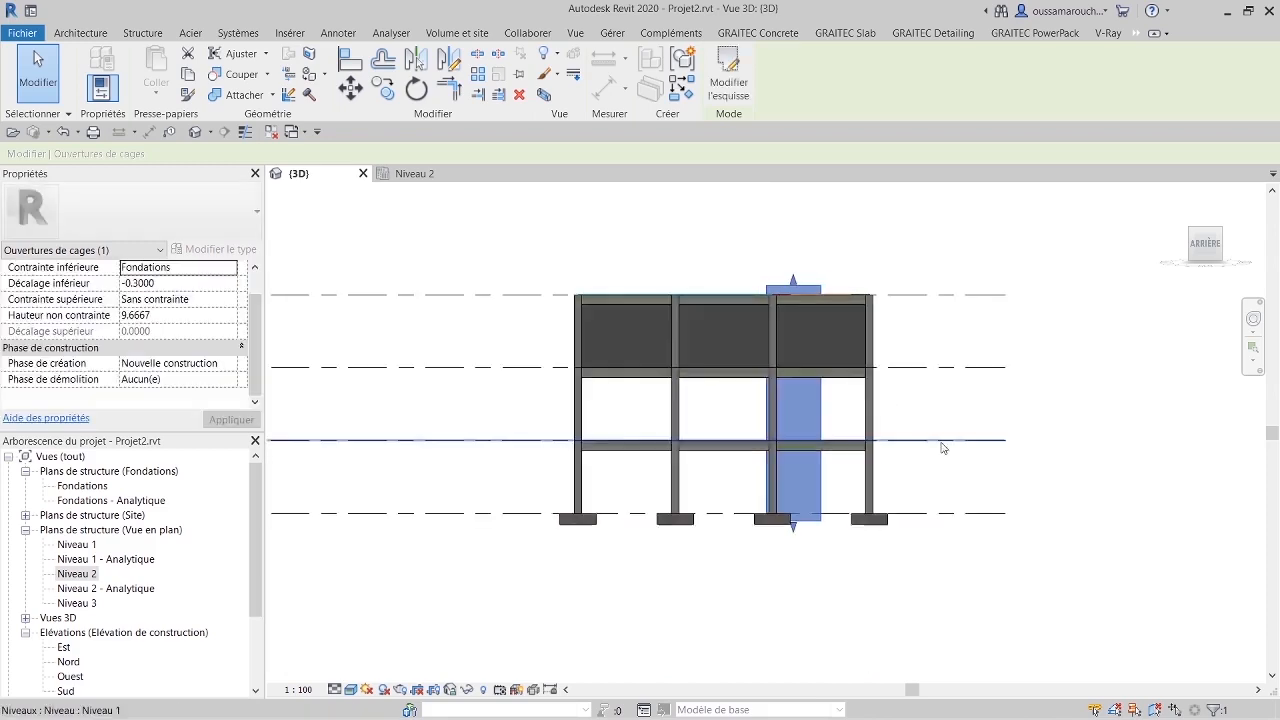
{"action": "key", "text": "Escape"}
{"action": "mouse_move", "coordinate": [1196, 262]}
{"action": "left_mouse_down"}
{"action": "mouse_move", "coordinate": [1203, 308]}
{"action": "mouse_move", "coordinate": [1199, 246]}
{"action": "left_mouse_up"}
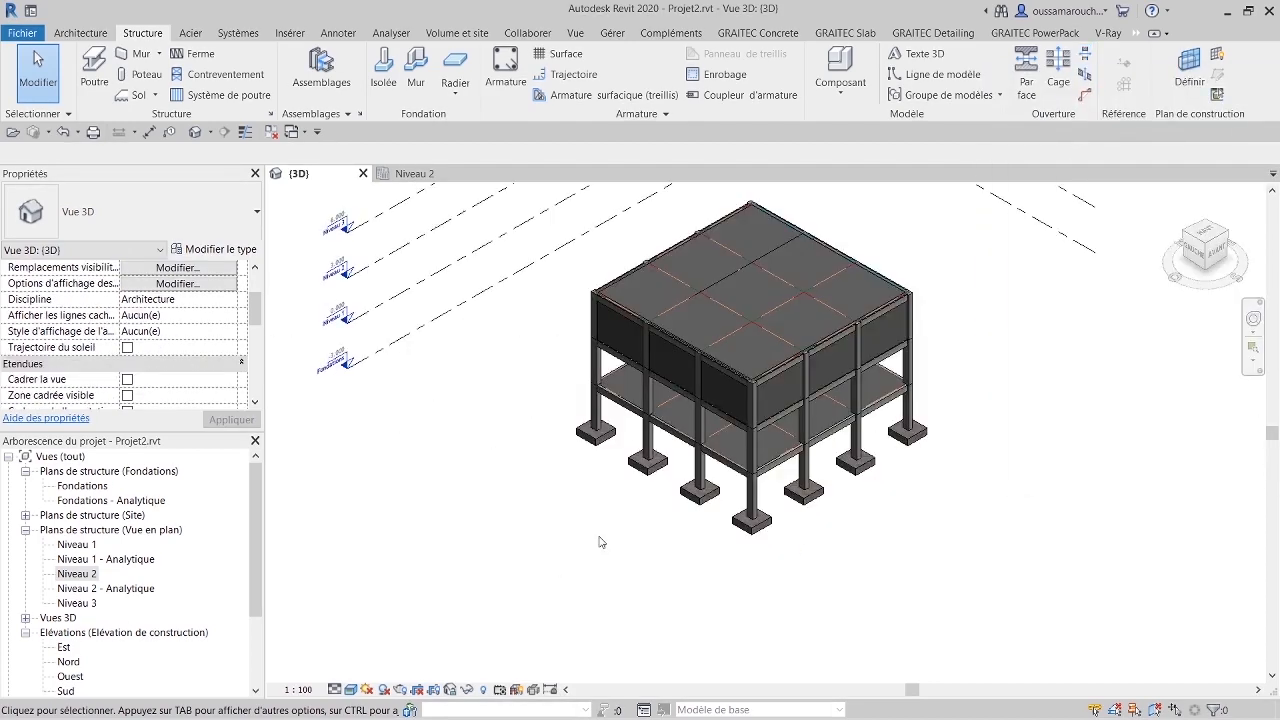
Step: Assign Béton - Coulé sur place - Béton25 as the structural material of the front corner column just below Niveau 2
{"action": "left_click", "coordinate": [740, 447]}
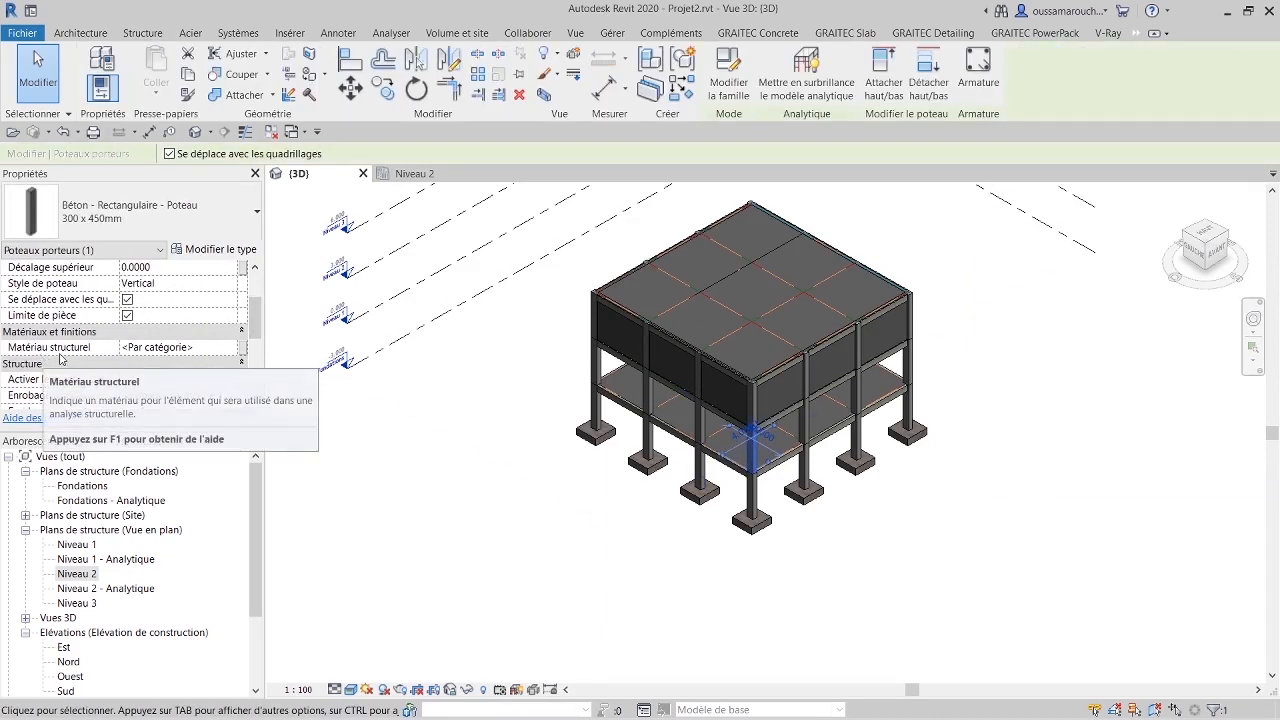
{"action": "left_click", "coordinate": [232, 350]}
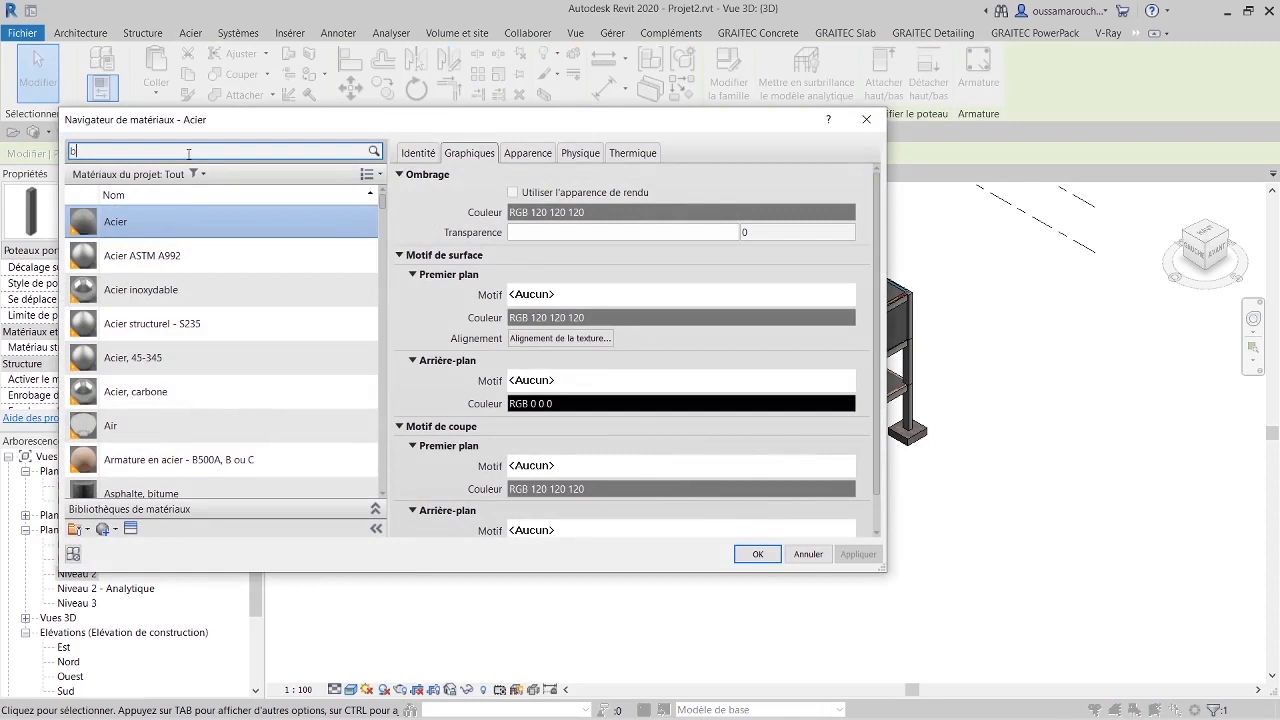
{"action": "left_click", "coordinate": [188, 154]}
{"action": "type", "text": "bet"}
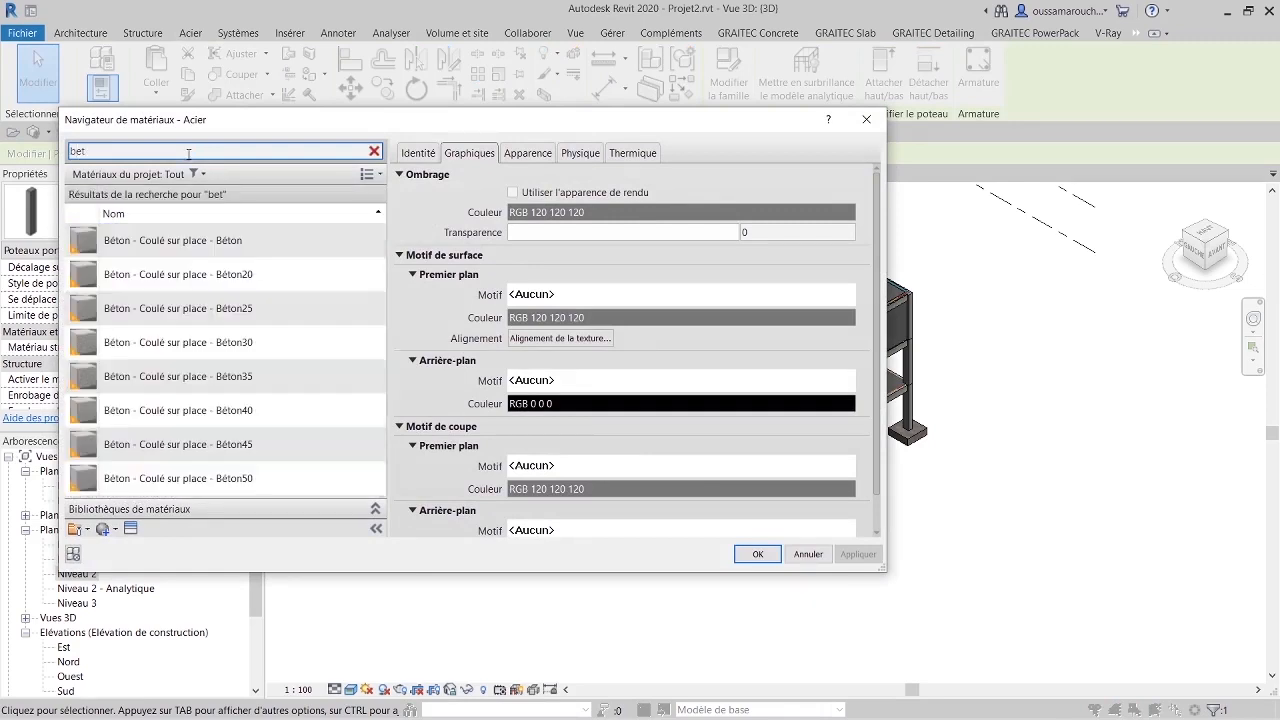
{"action": "left_click", "coordinate": [245, 308]}
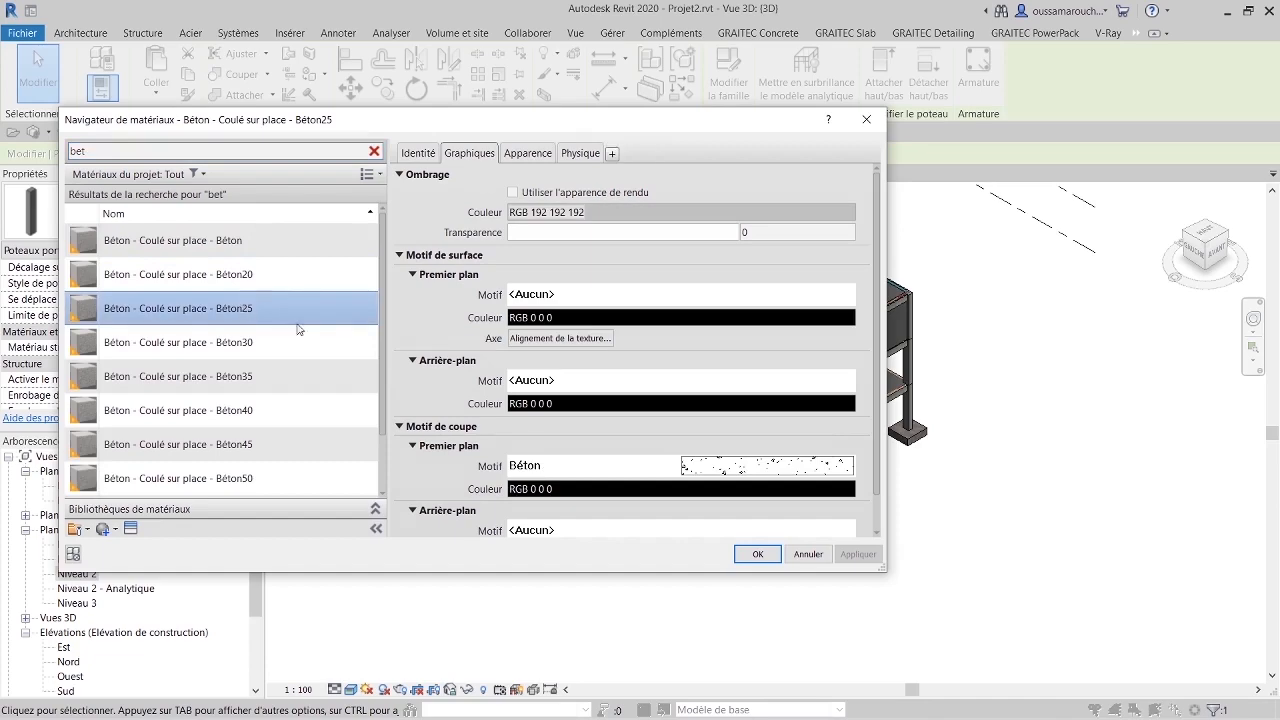
{"action": "left_click", "coordinate": [757, 554]}
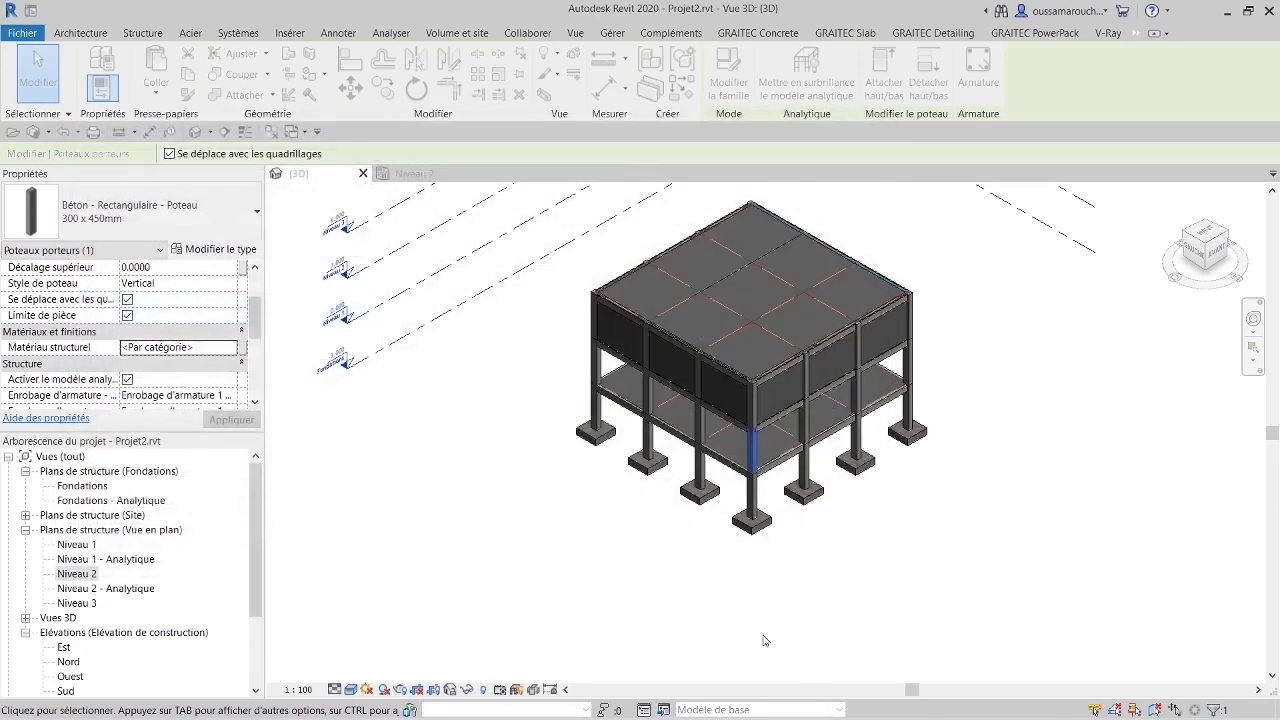
{"action": "left_click", "coordinate": [763, 638]}
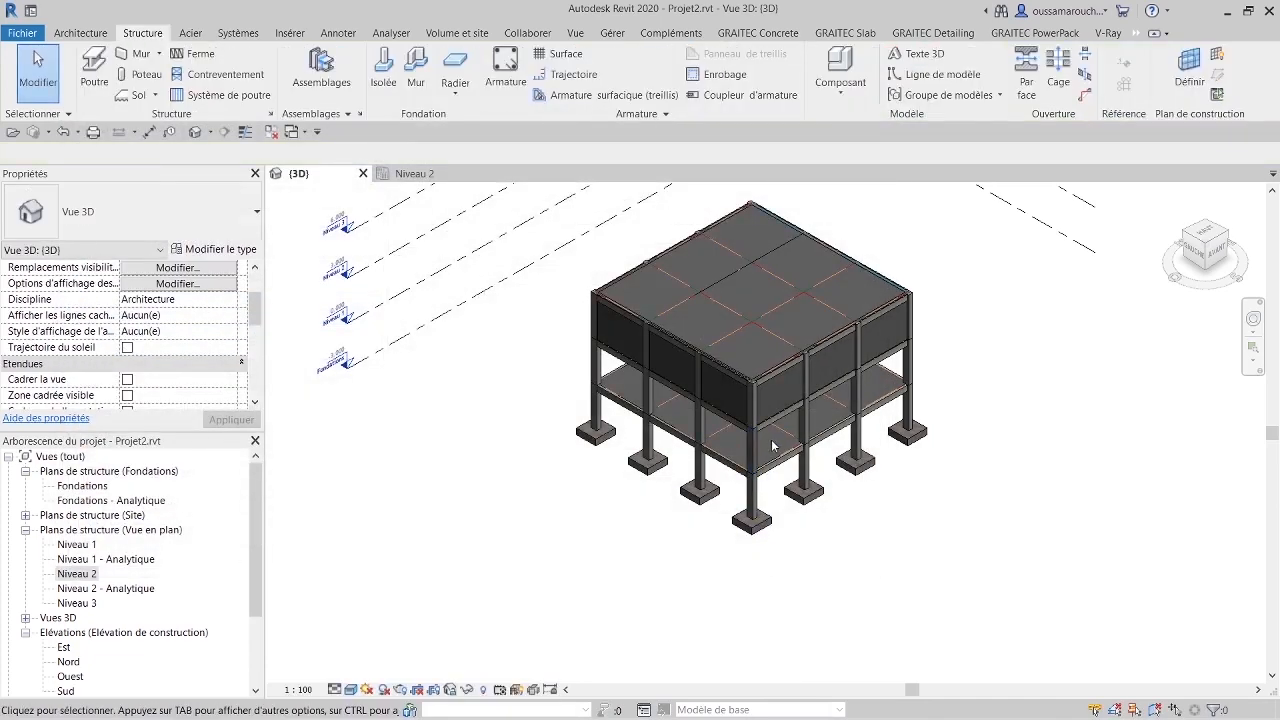
Step: Open the layer assembly of the Générique - 200 mm wall type from one of the upper-storey walls
{"action": "scroll", "coordinate": [785, 455], "scroll_direction": "up", "scroll_amount": 5}
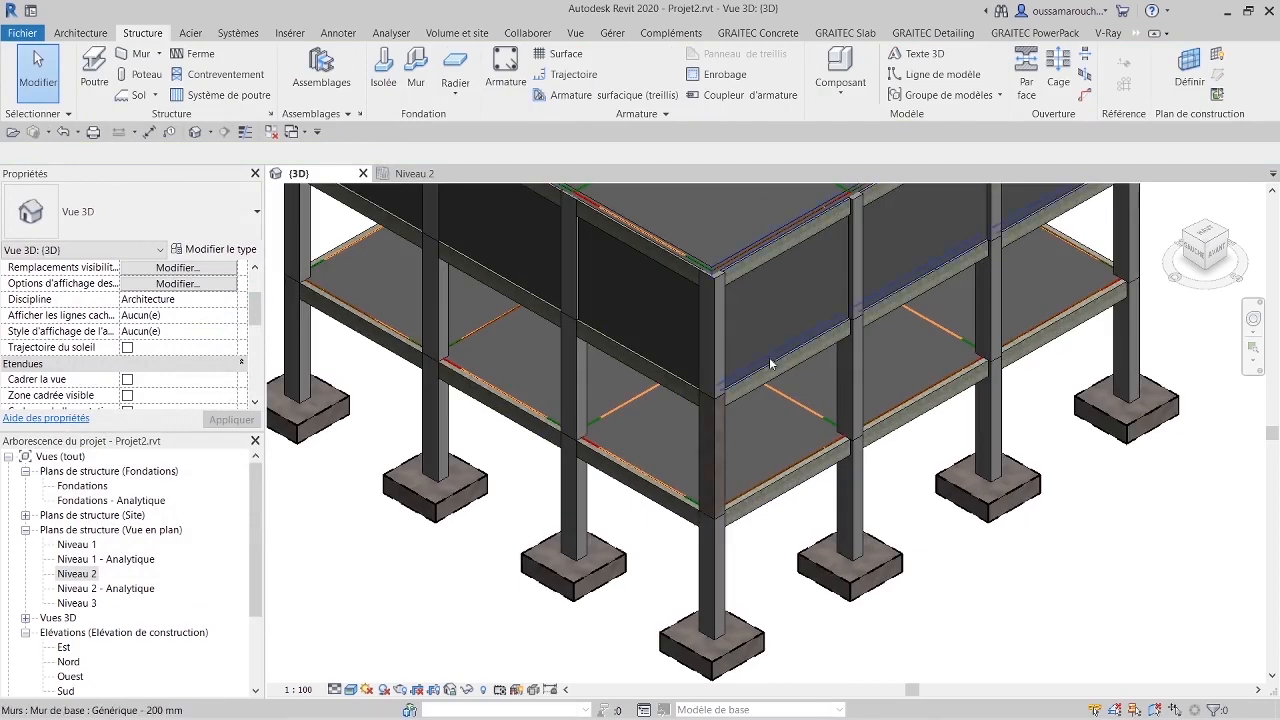
{"action": "left_click", "coordinate": [769, 362]}
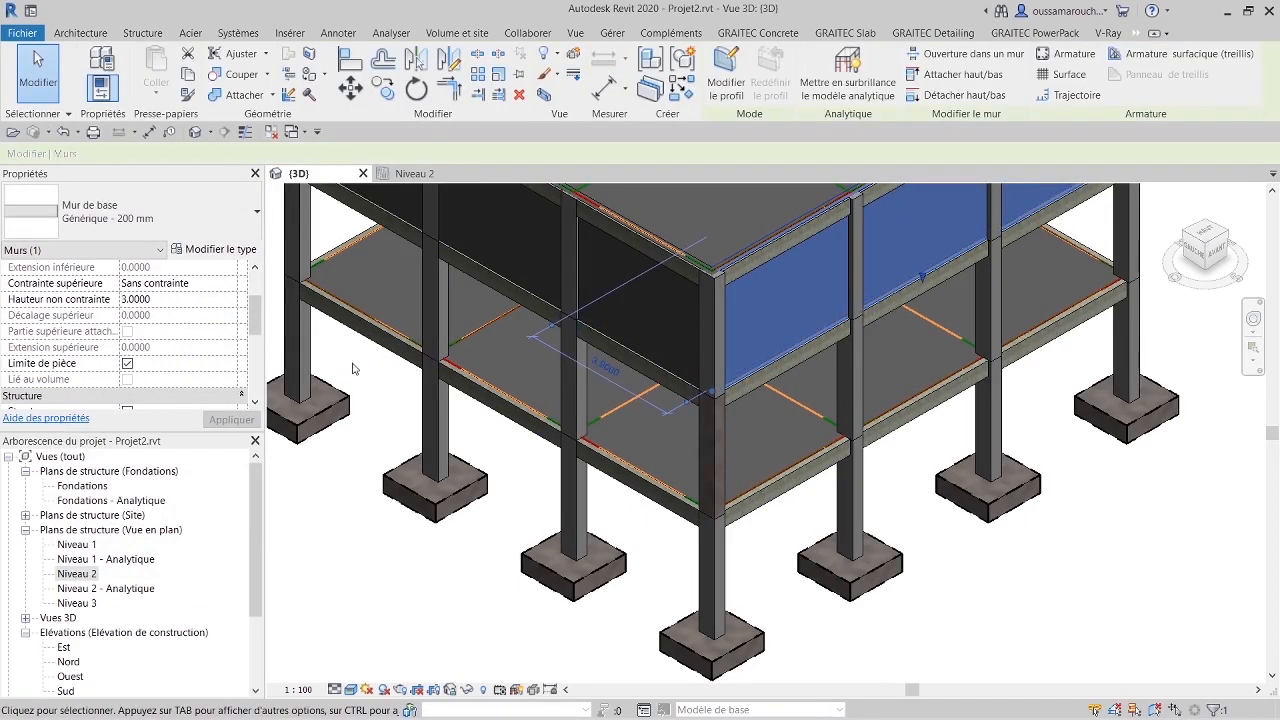
{"action": "left_click", "coordinate": [214, 249]}
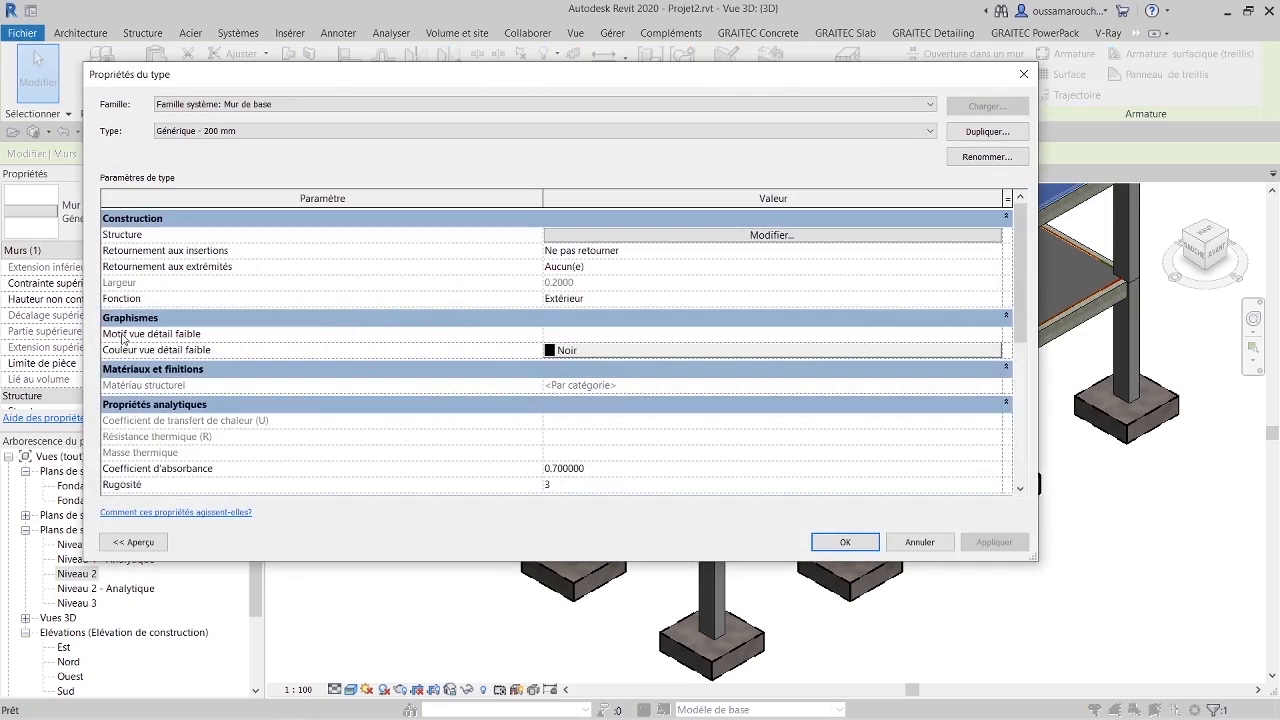
{"action": "scroll", "coordinate": [578, 388], "scroll_direction": "down", "scroll_amount": 2}
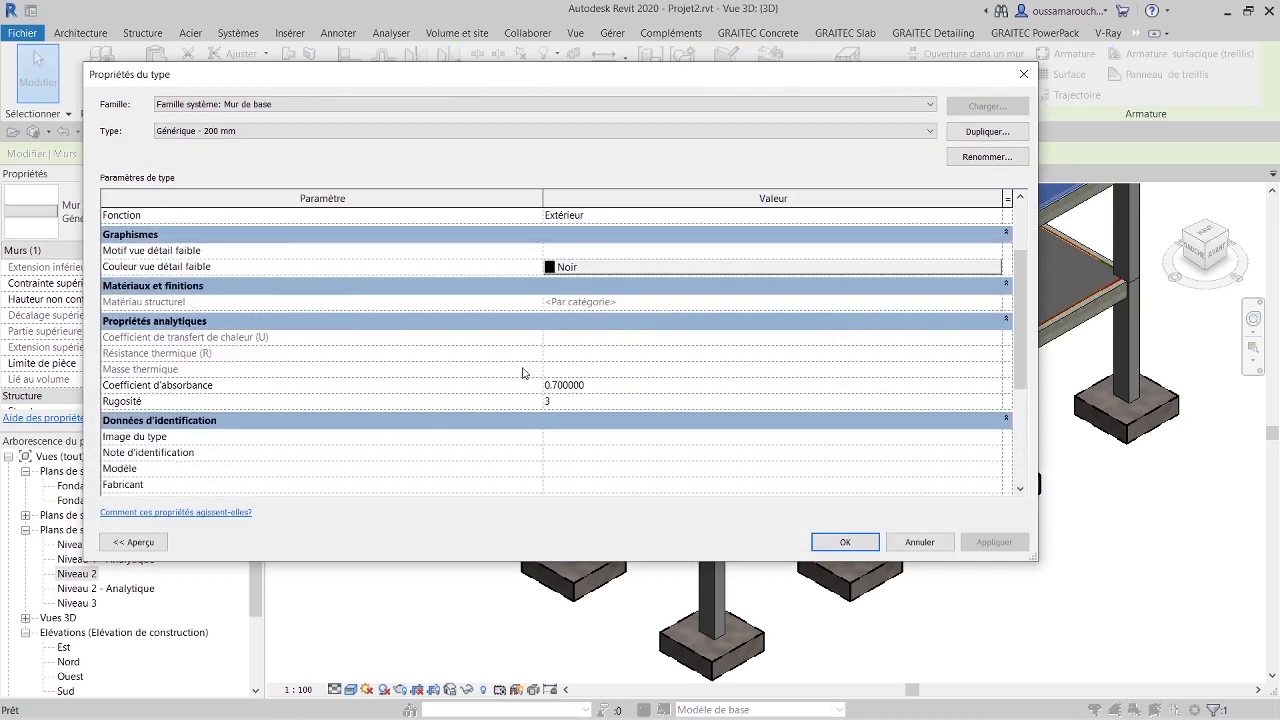
{"action": "scroll", "coordinate": [522, 373], "scroll_direction": "up", "scroll_amount": 2}
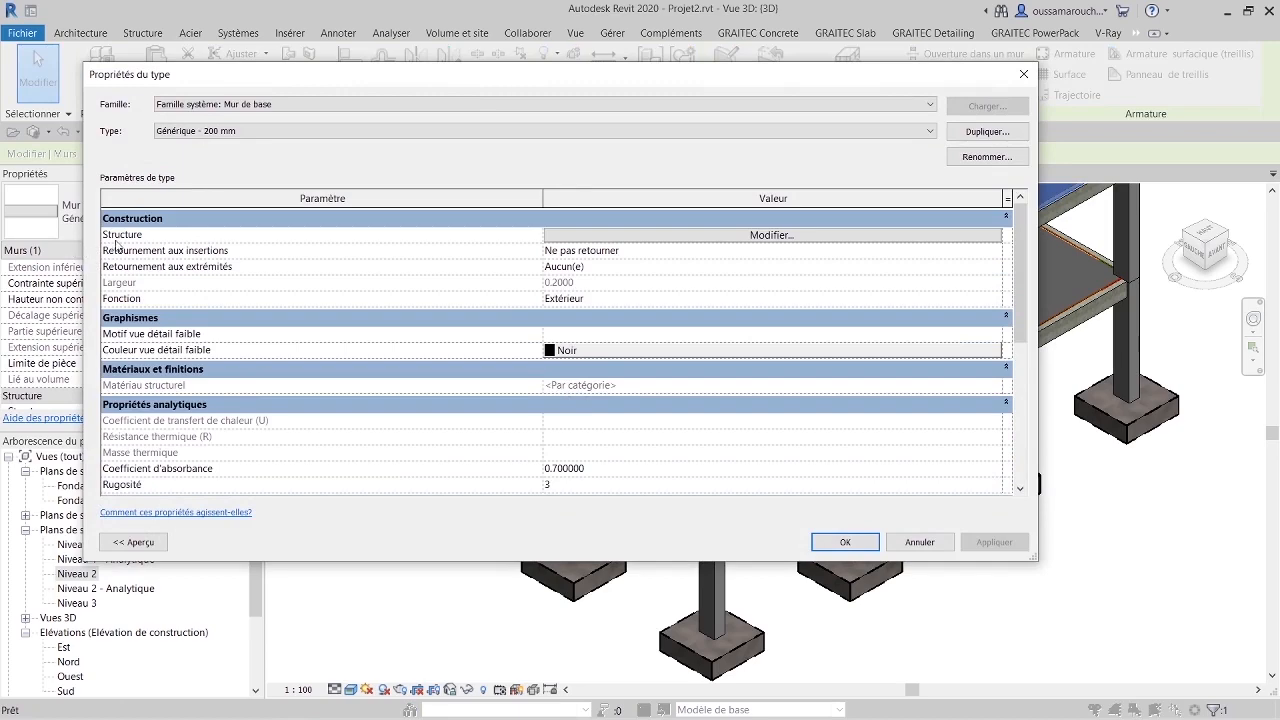
{"action": "left_click", "coordinate": [685, 236]}
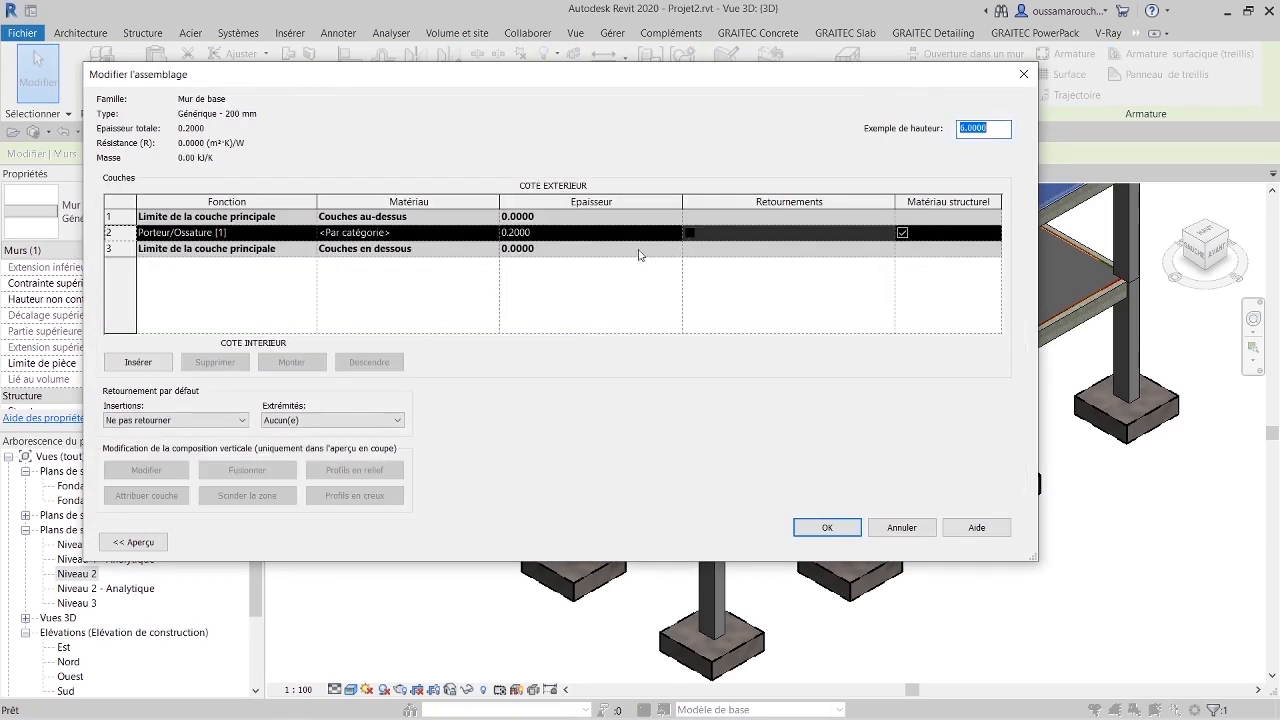
{"action": "left_click_drag", "start_coordinate": [354, 73], "coordinate": [736, 214]}
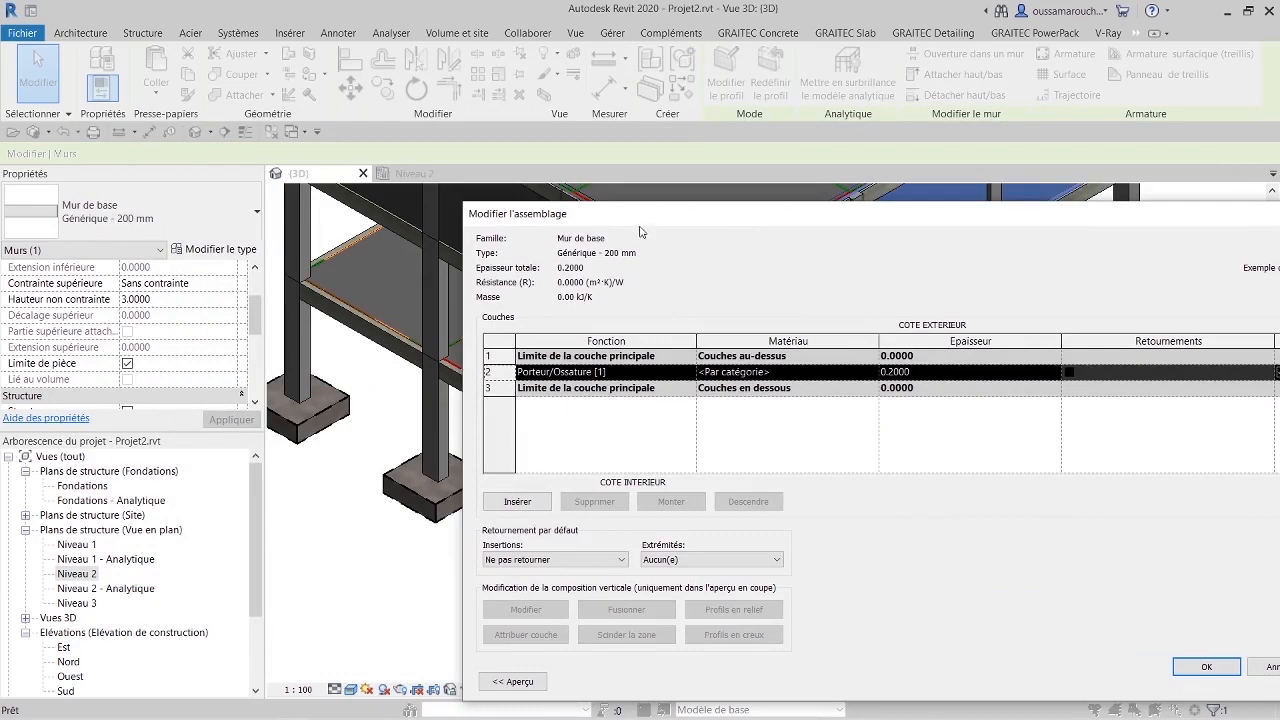
{"action": "left_click_drag", "start_coordinate": [647, 223], "coordinate": [407, 98]}
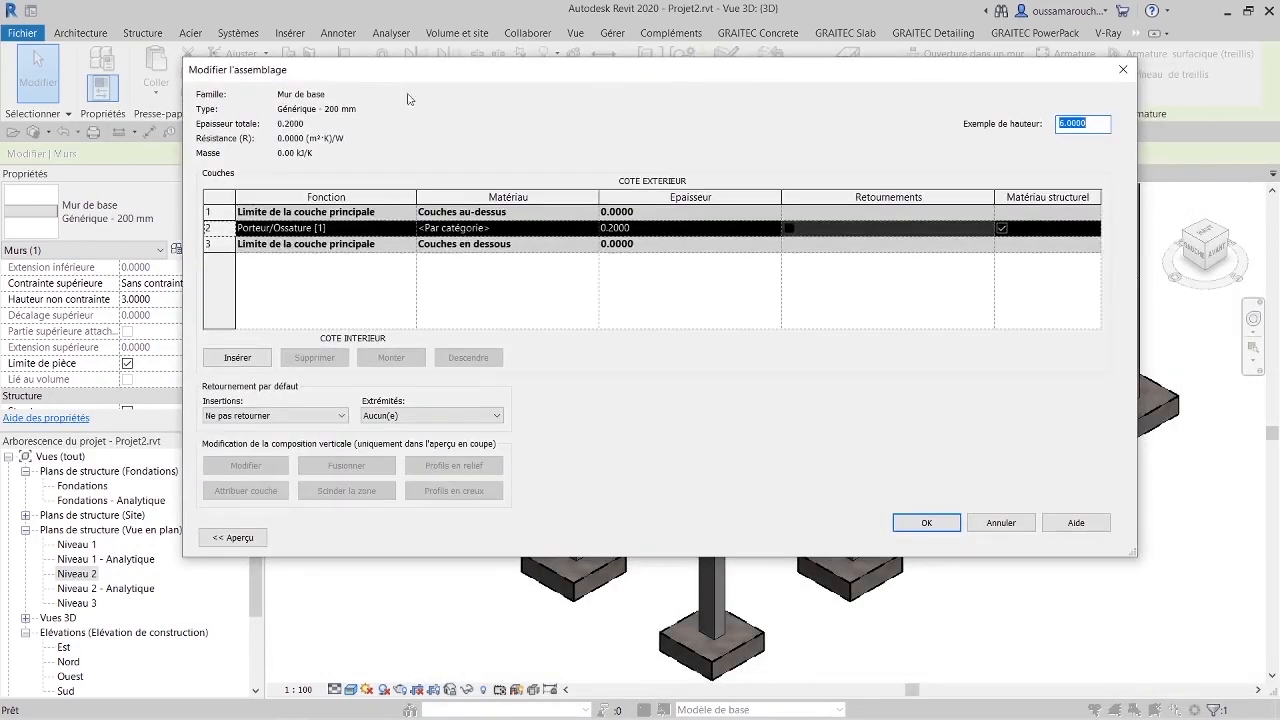
Step: Insert a Porteur/Ossature [1] layer 0.1000 thick on the exterior side of the wall's existing structural layer
{"action": "left_click", "coordinate": [605, 228]}
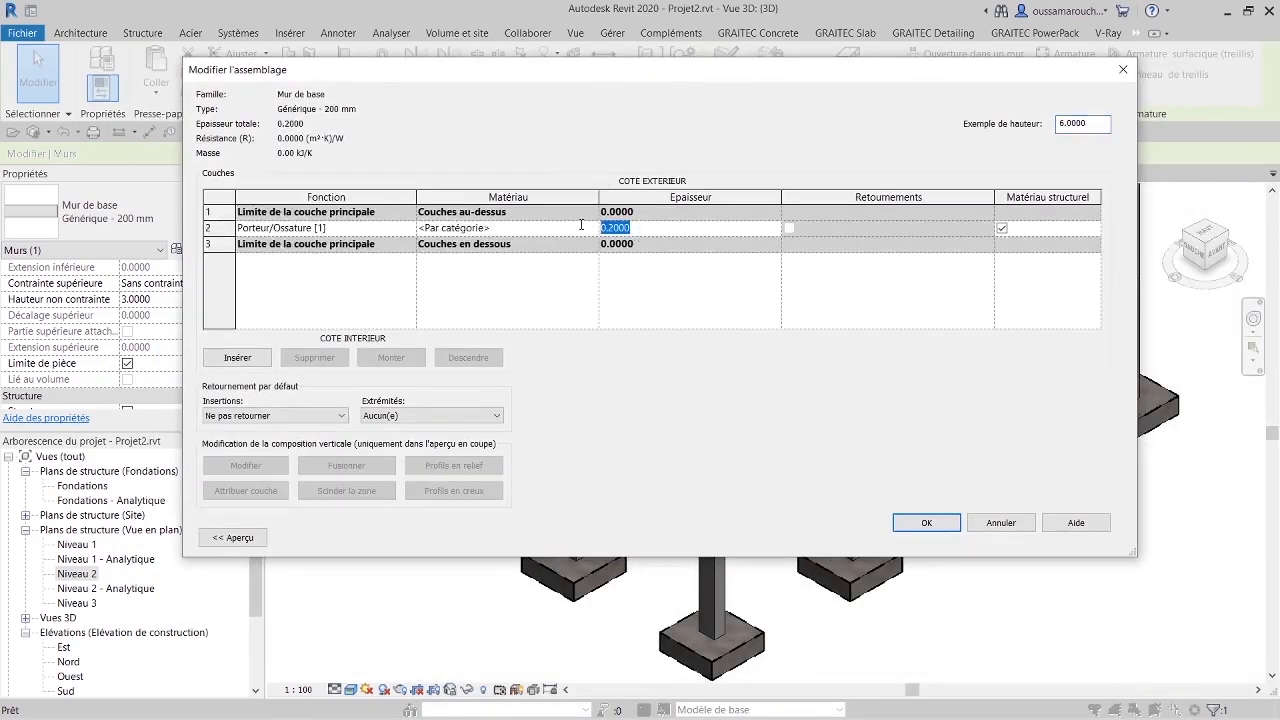
{"action": "left_click", "coordinate": [630, 228]}
{"action": "left_click", "coordinate": [237, 357]}
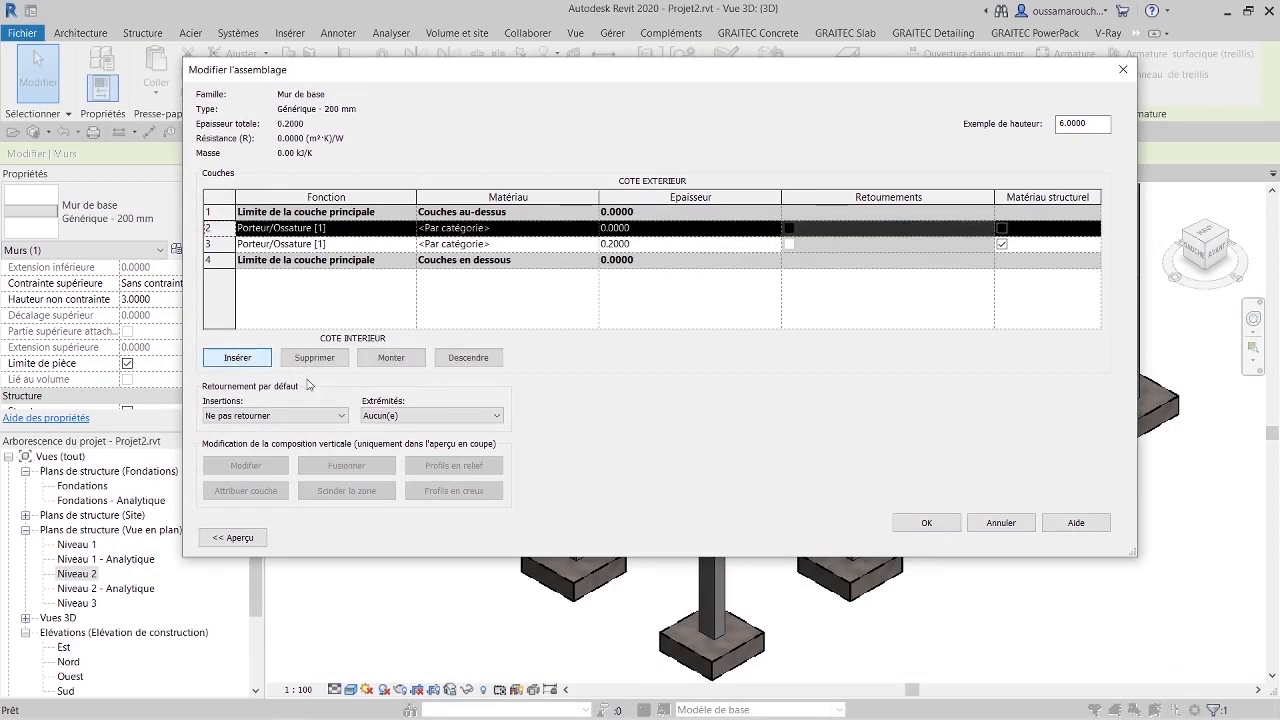
{"action": "left_click", "coordinate": [662, 228]}
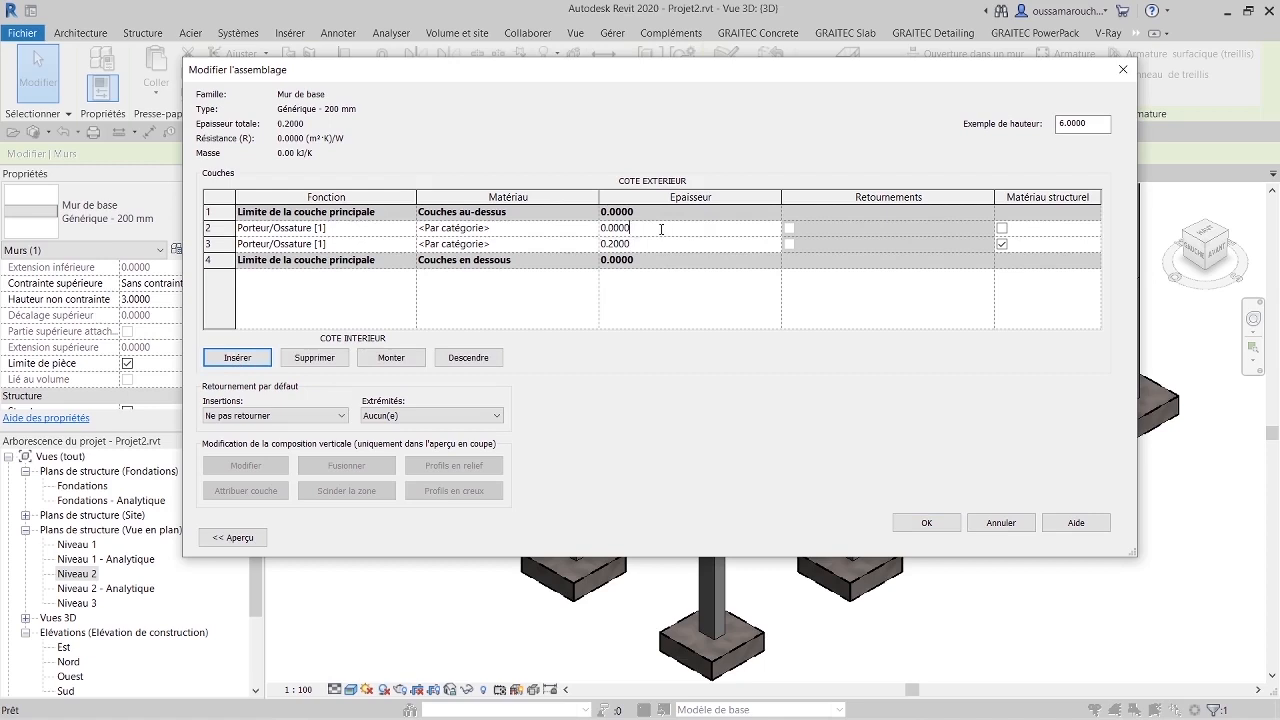
{"action": "type", "text": "0."}
Step: Open the material browser for the new 0.1000 thick wall layer
{"action": "left_click", "coordinate": [590, 228]}
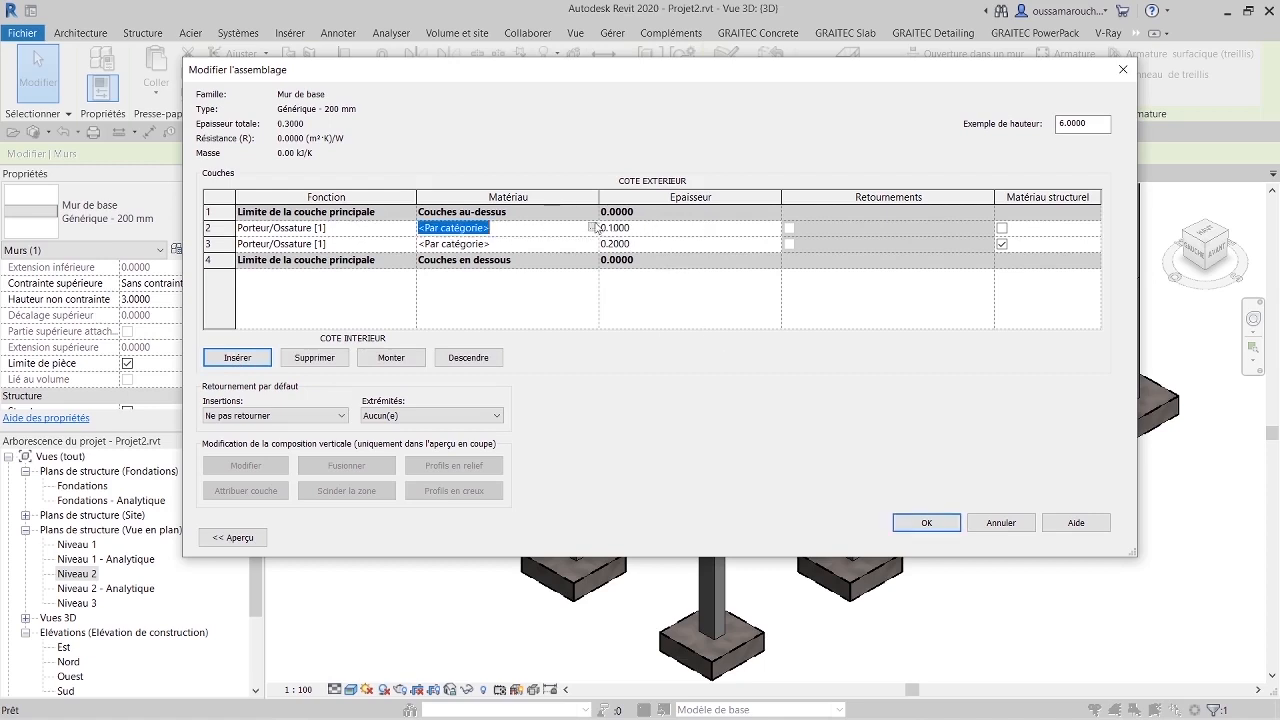
{"action": "left_click", "coordinate": [592, 228]}
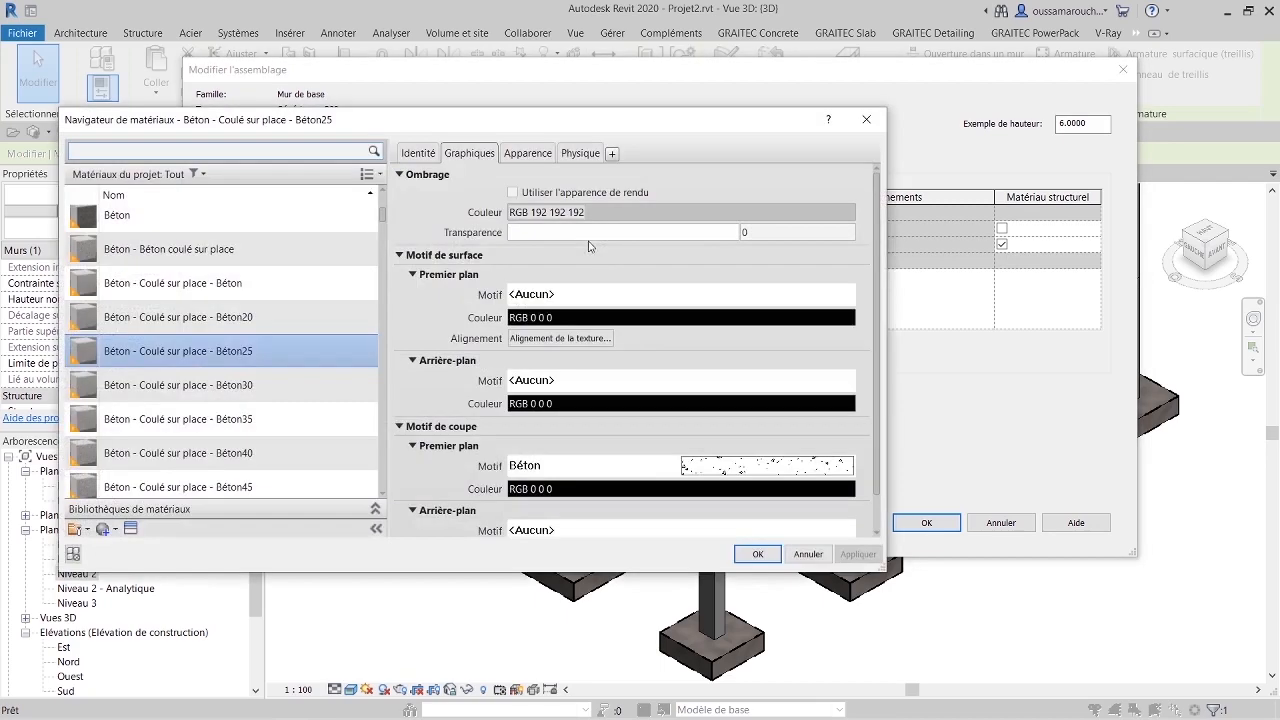
Step: Find the Peinture material by searching for "pein" and assign it to layer 2 of the Générique - 200 mm wall
{"action": "left_click_drag", "start_coordinate": [382, 212], "coordinate": [383, 202]}
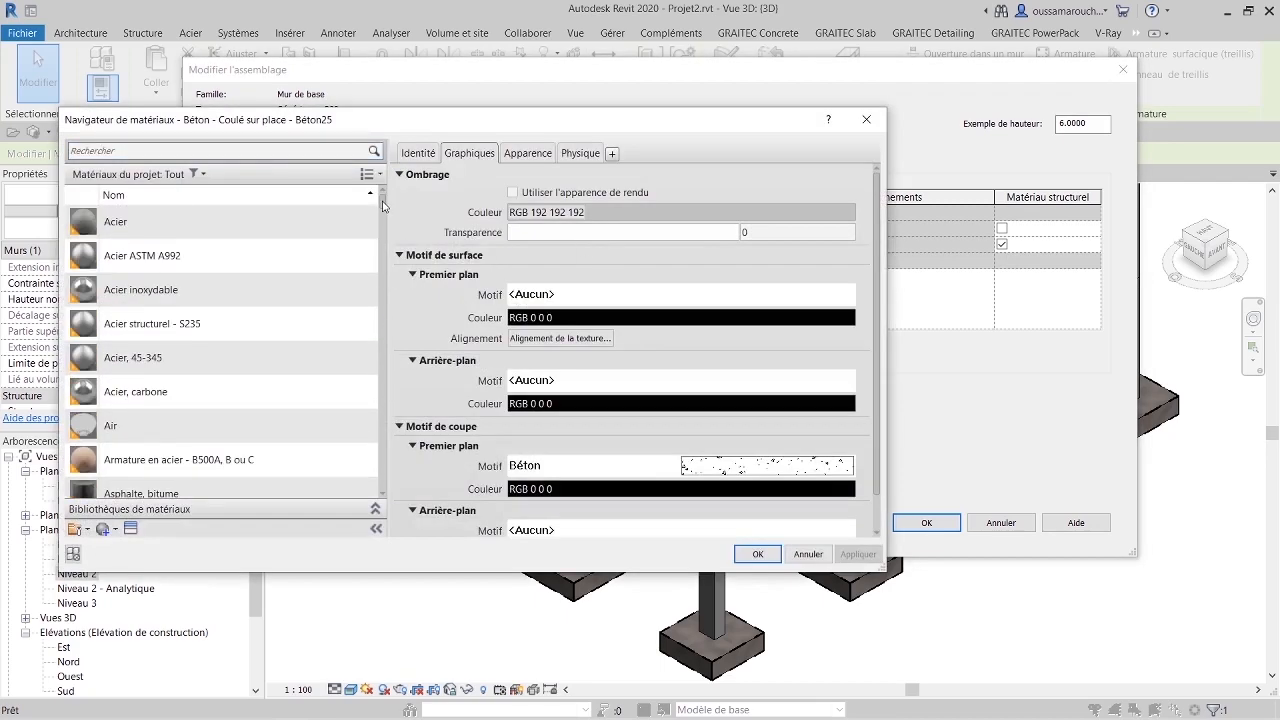
{"action": "left_click", "coordinate": [192, 152]}
{"action": "type", "text": "p"}
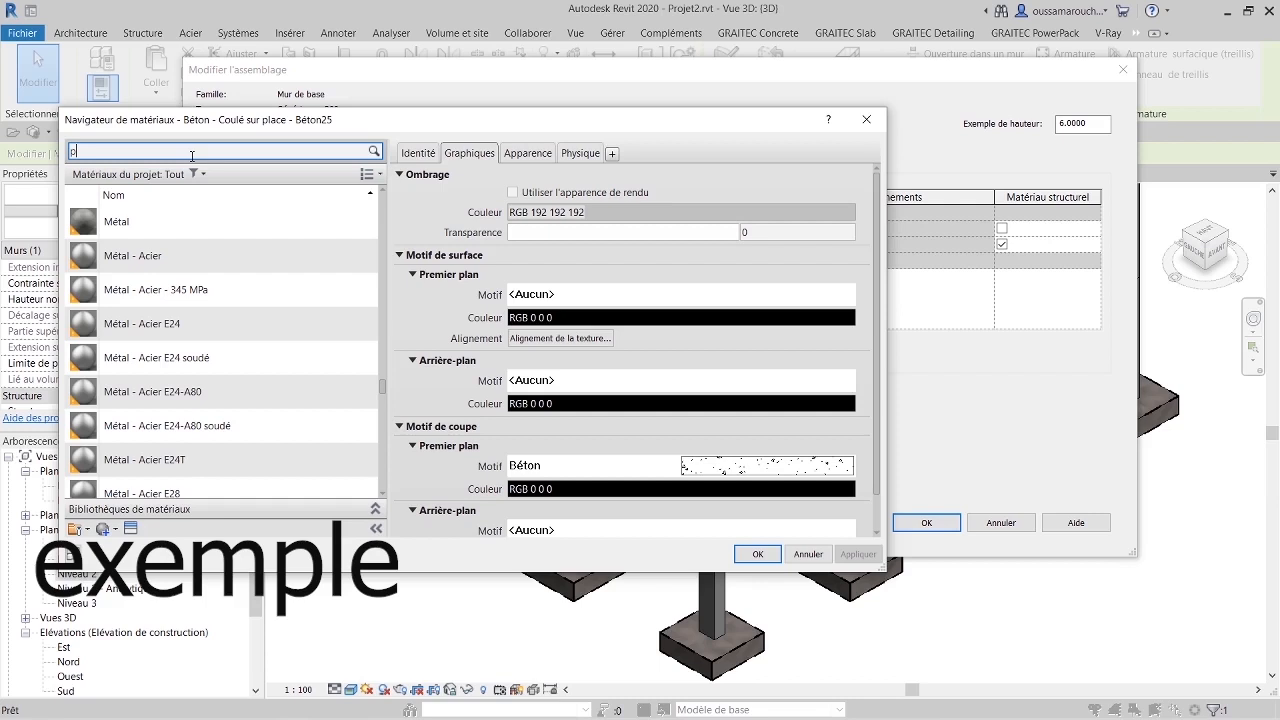
{"action": "type", "text": "ein"}
{"action": "left_click", "coordinate": [122, 308]}
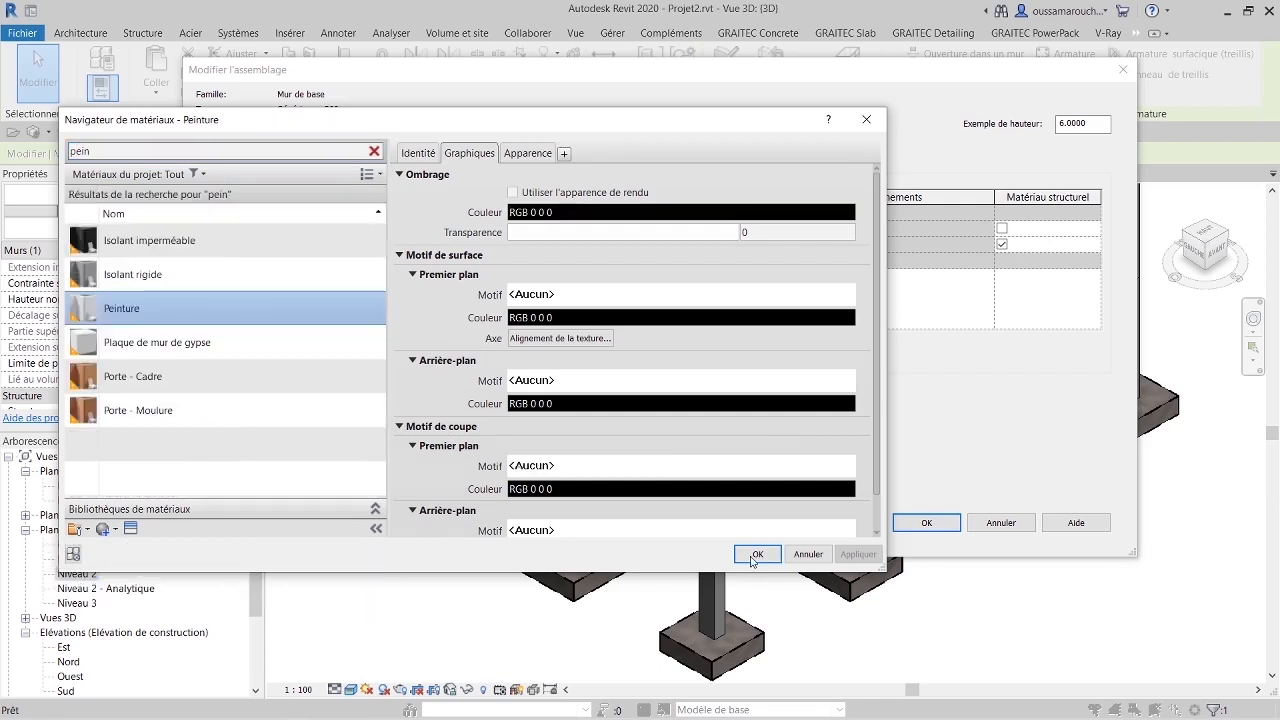
{"action": "left_click", "coordinate": [757, 554]}
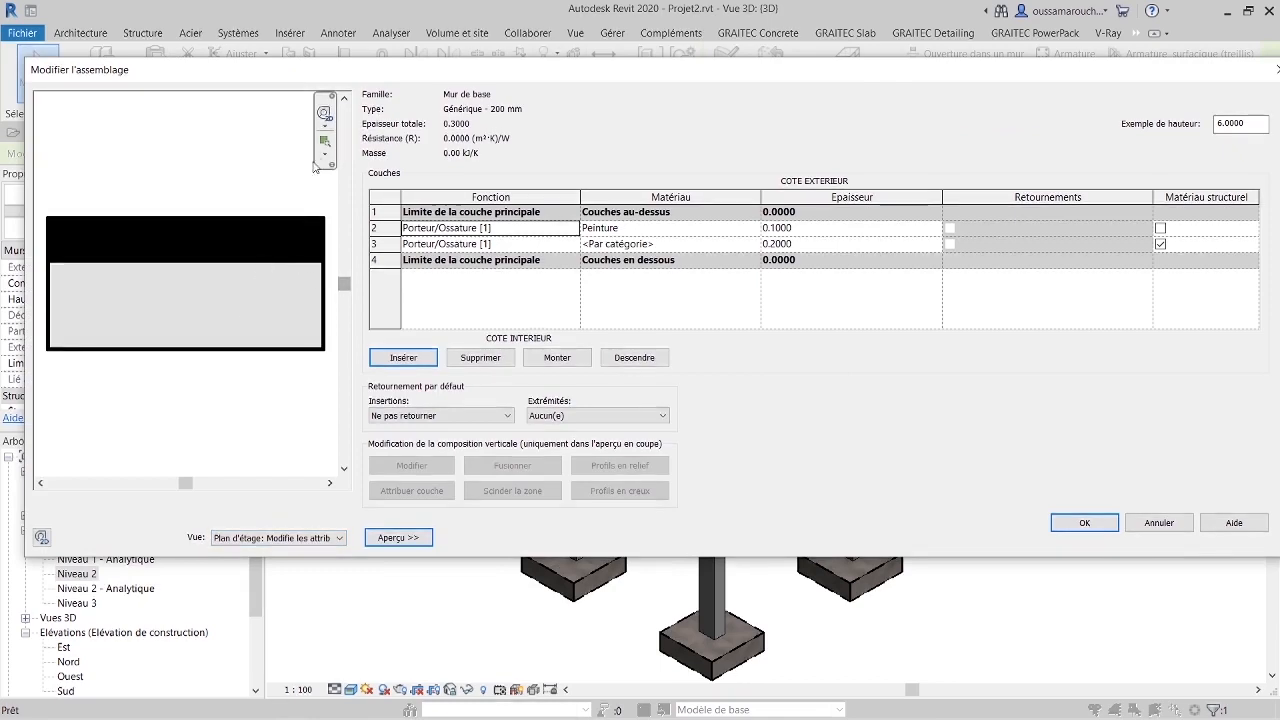
Step: Confirm the wall's modified layer assembly, accept the warnings, and apply the wall type properties
{"action": "left_click", "coordinate": [325, 126]}
{"action": "left_click", "coordinate": [326, 113]}
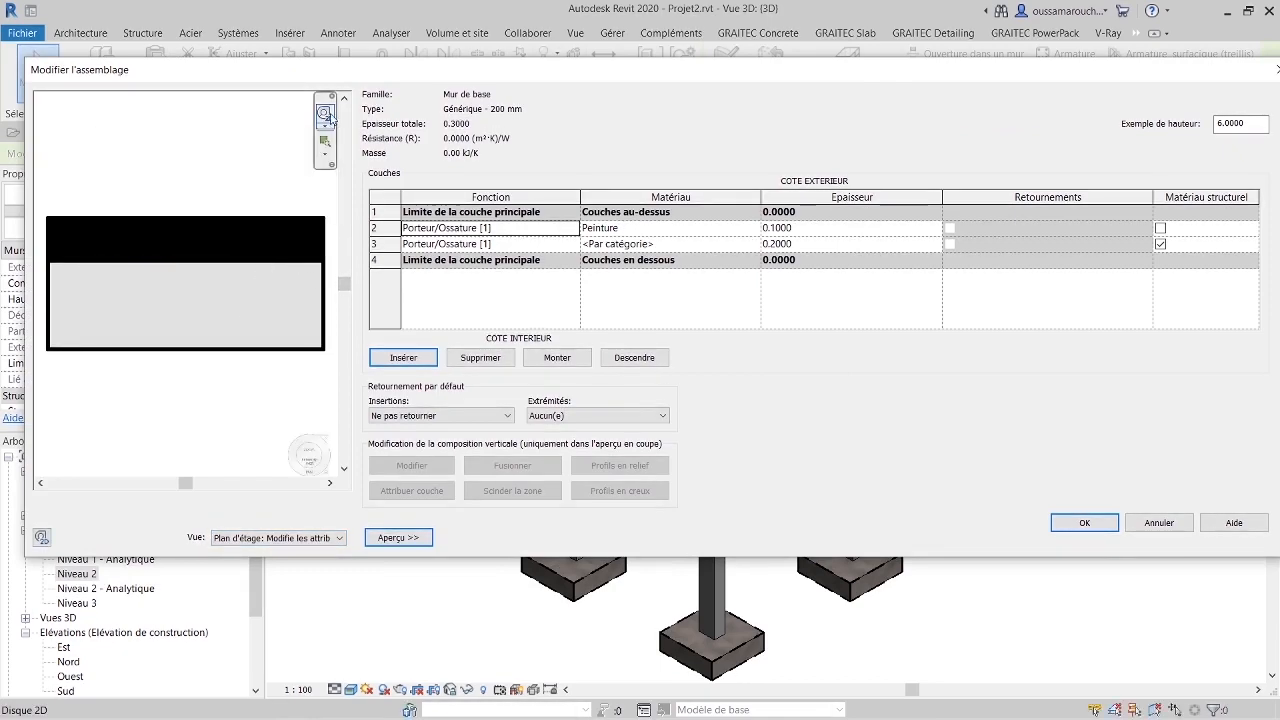
{"action": "left_click_drag", "start_coordinate": [263, 263], "coordinate": [273, 291]}
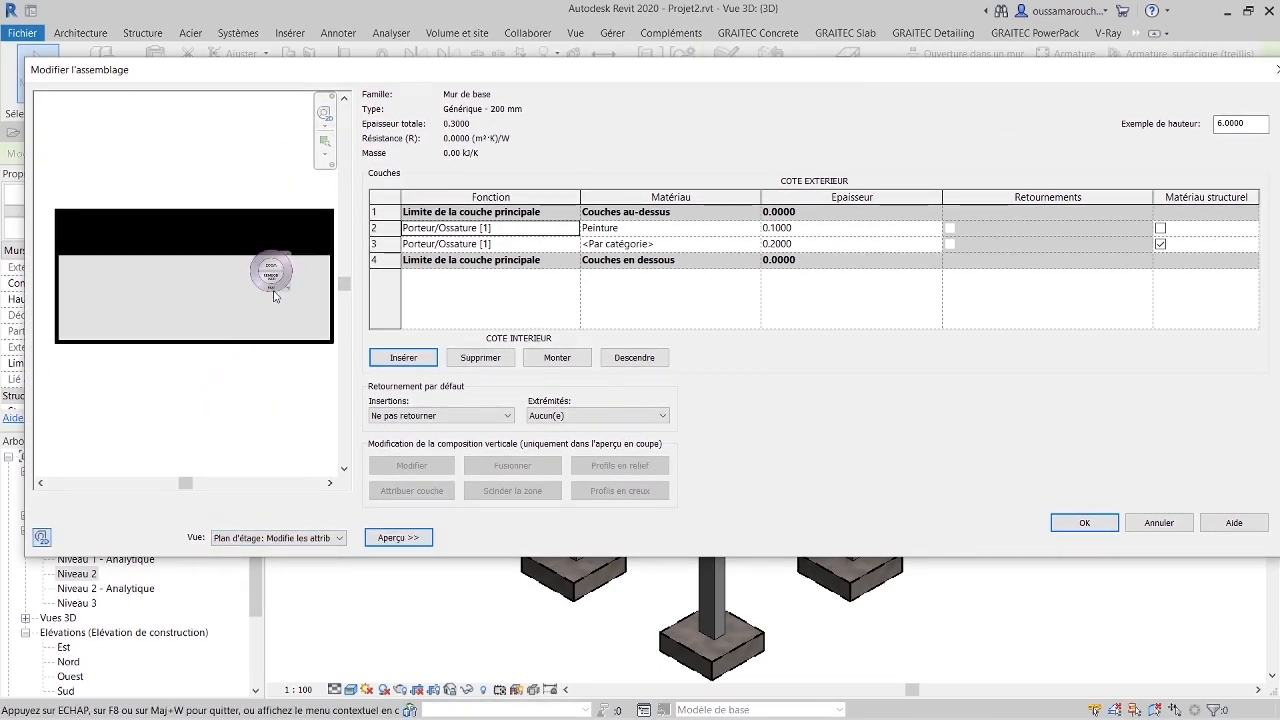
{"action": "left_click", "coordinate": [1082, 520]}
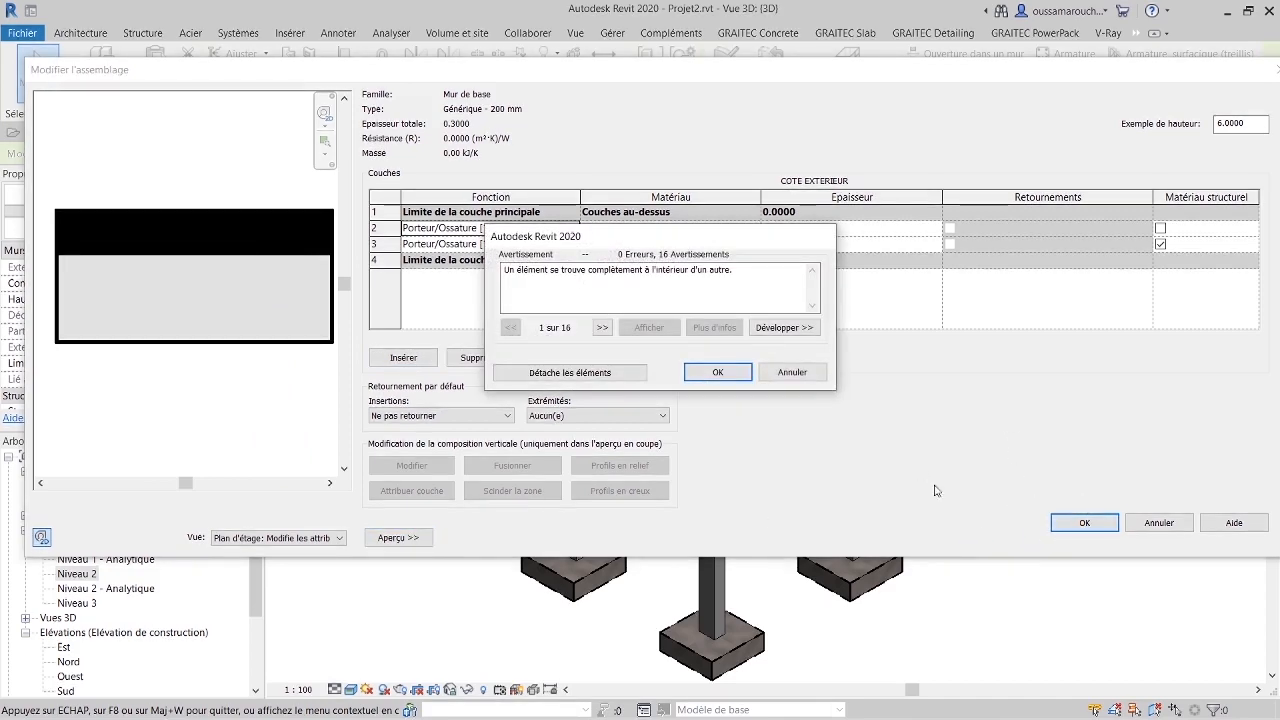
{"action": "left_click", "coordinate": [727, 378]}
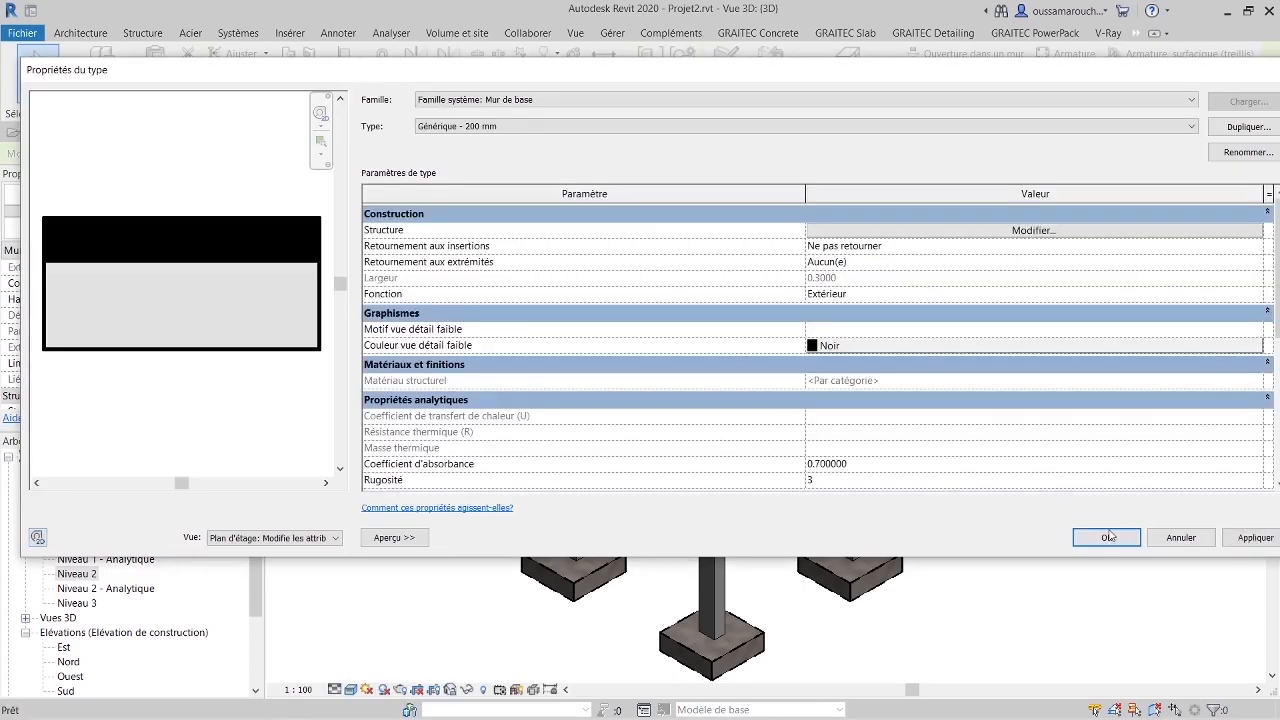
{"action": "left_click", "coordinate": [1106, 537]}
{"action": "left_click", "coordinate": [1106, 610]}
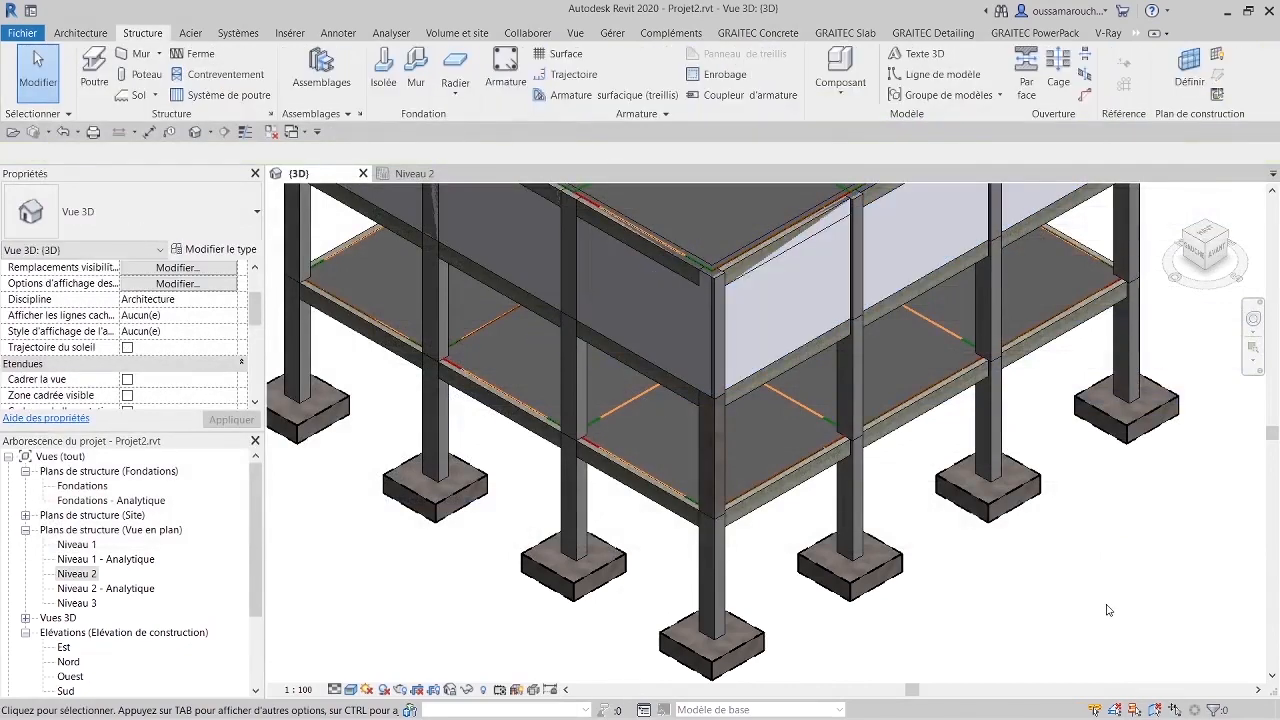
{"action": "left_click_drag", "start_coordinate": [1207, 259], "coordinate": [1202, 251]}
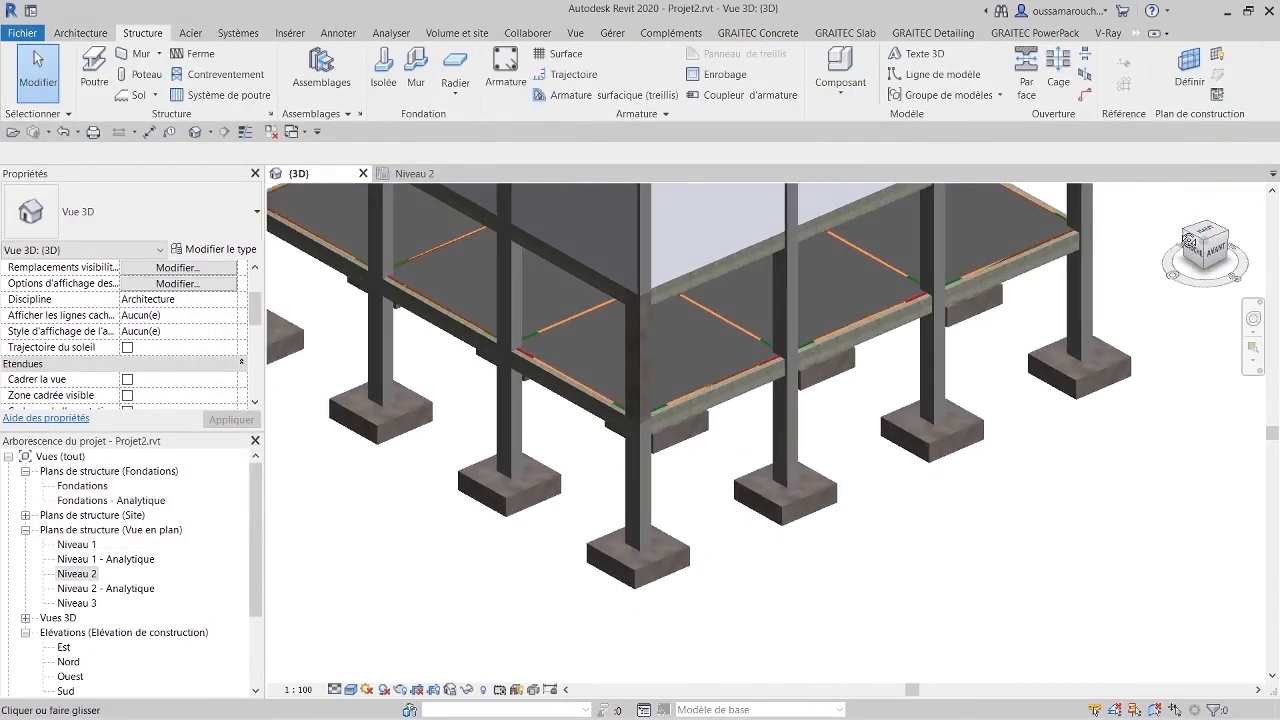
{"action": "scroll", "coordinate": [1099, 327], "scroll_direction": "down", "scroll_amount": 2}
{"action": "middle_click_drag", "start_coordinate": [1081, 390], "coordinate": [1040, 431]}
{"action": "scroll", "coordinate": [1040, 431], "scroll_direction": "down", "scroll_amount": 4}
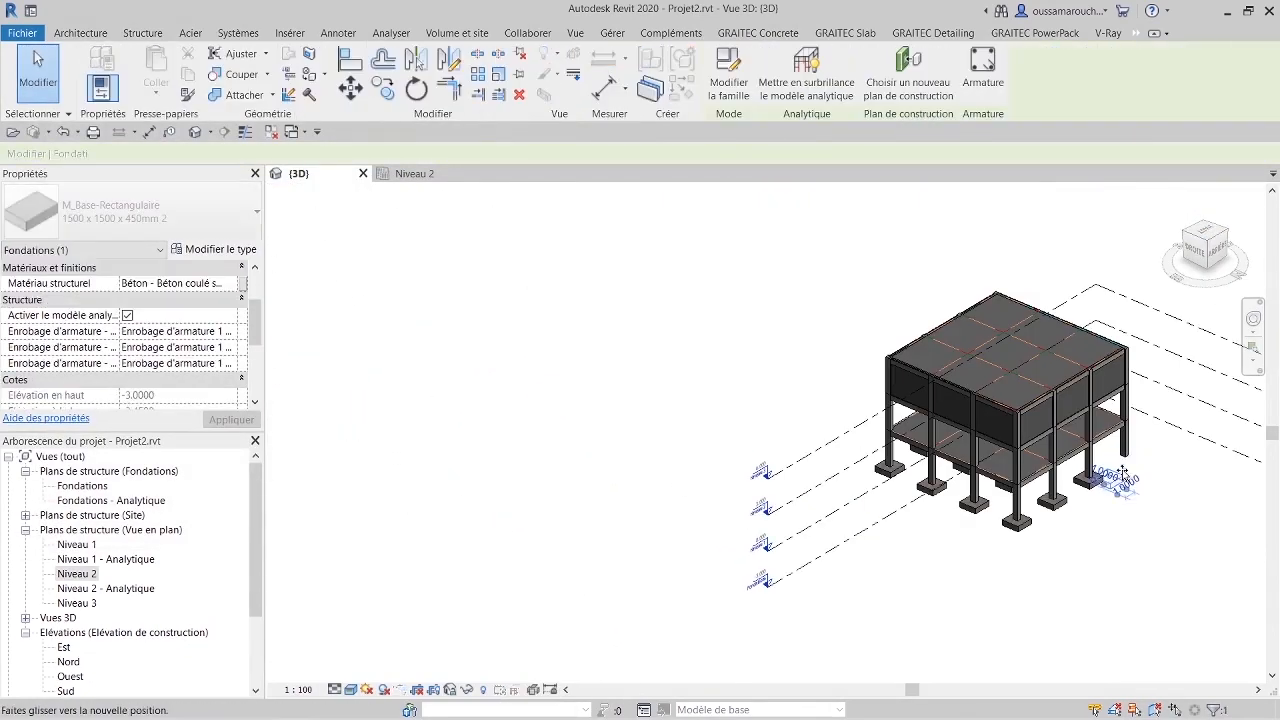
{"action": "left_click", "coordinate": [1090, 480]}
{"action": "left_click", "coordinate": [1191, 457]}
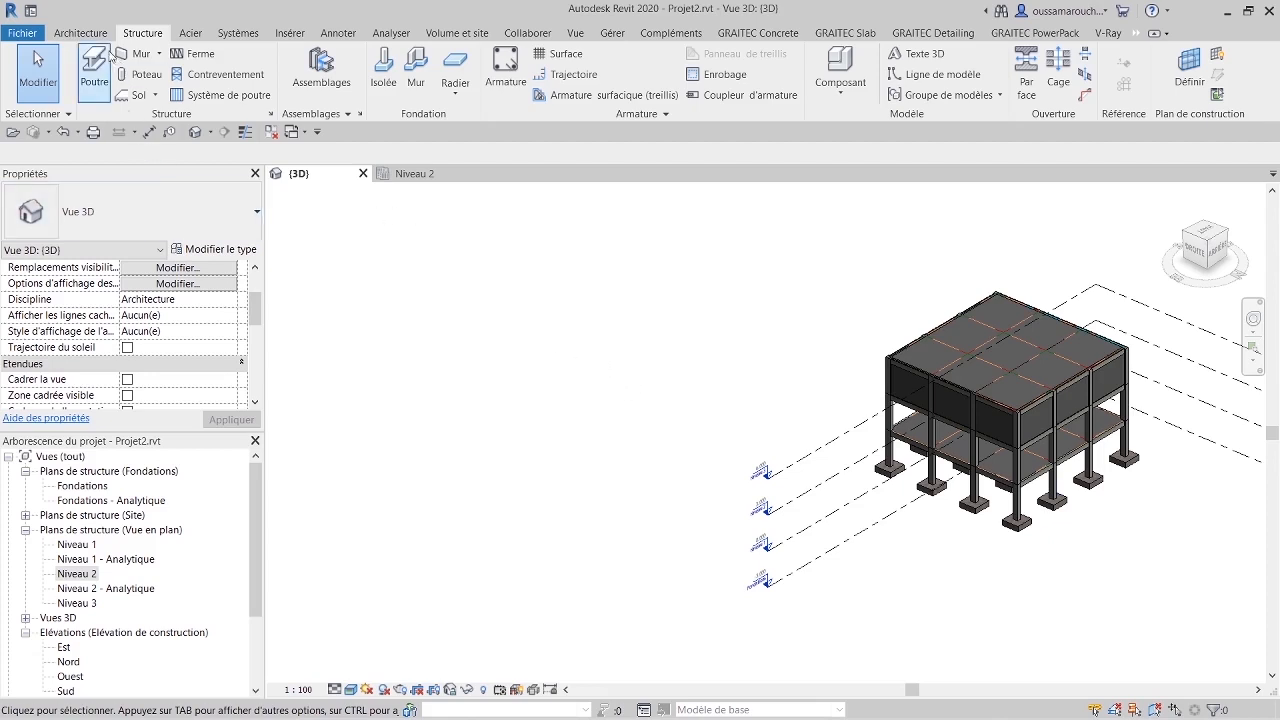
Step: Start placing a window in the Niveau 2 plan and open its type properties to review the available families and sizes
{"action": "left_click", "coordinate": [81, 33]}
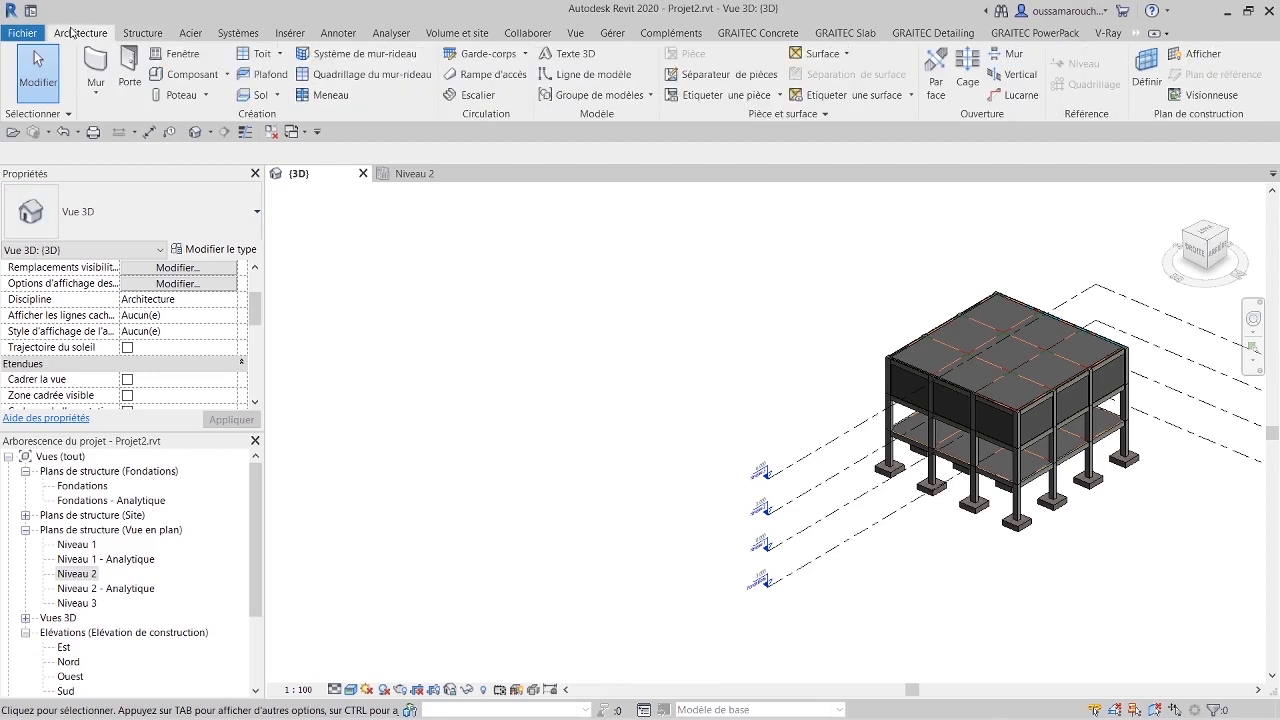
{"action": "left_click", "coordinate": [176, 53]}
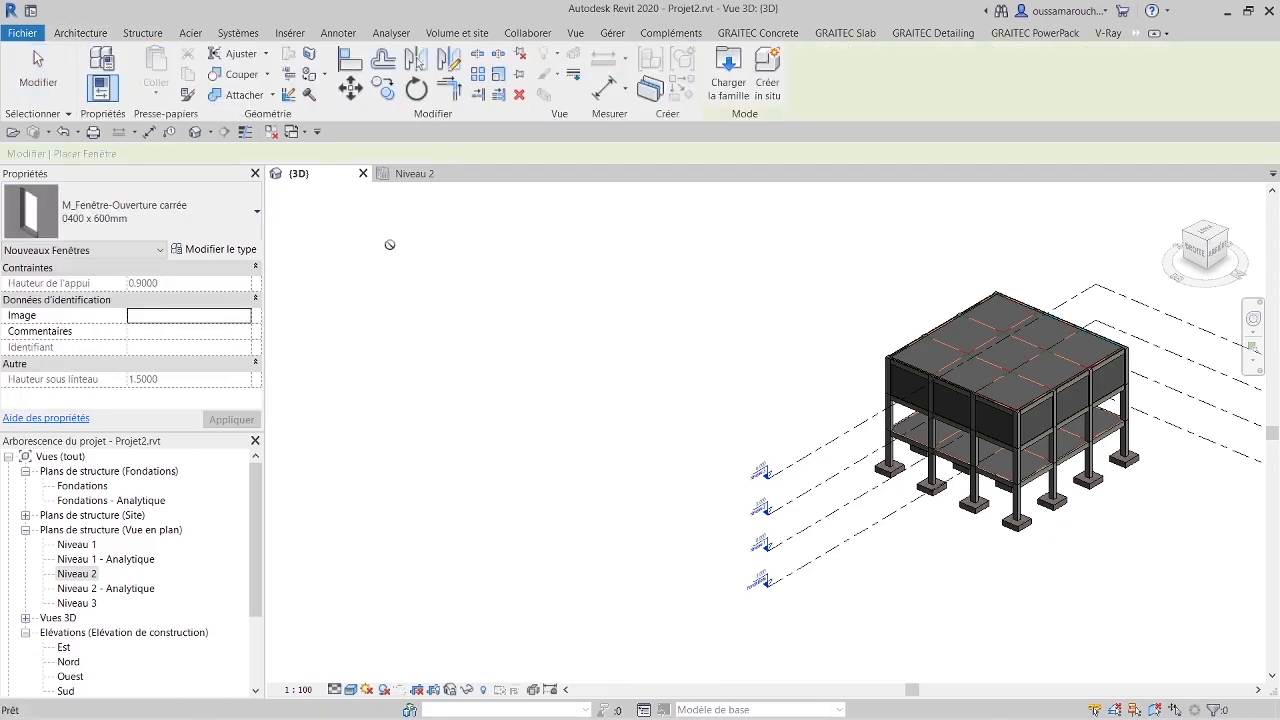
{"action": "left_click", "coordinate": [398, 174]}
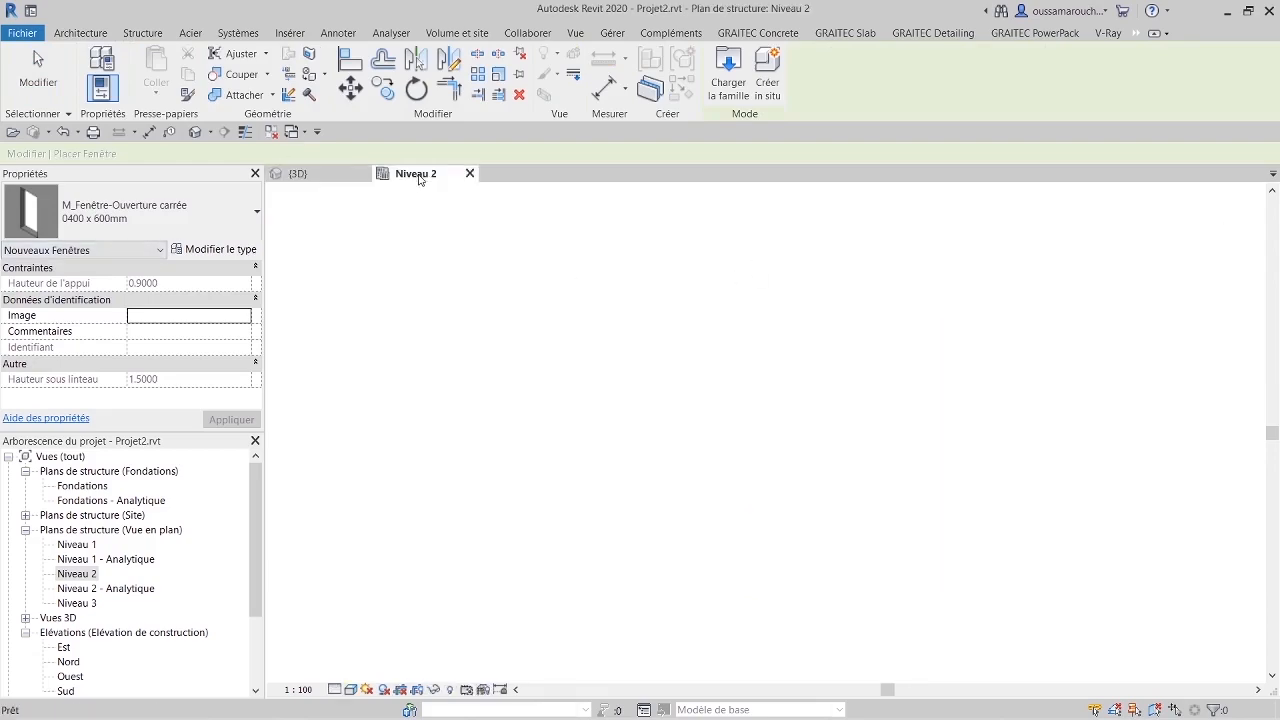
{"action": "left_click", "coordinate": [214, 249]}
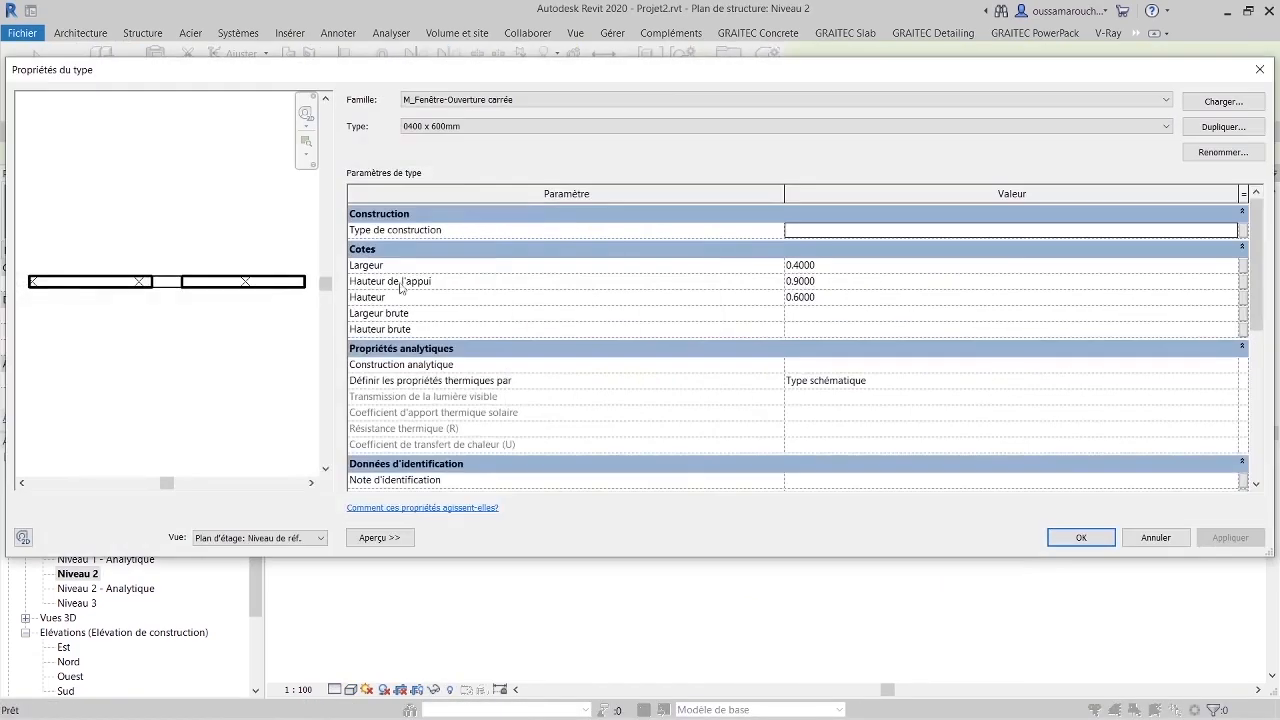
{"action": "left_click", "coordinate": [553, 100]}
{"action": "left_click", "coordinate": [553, 101]}
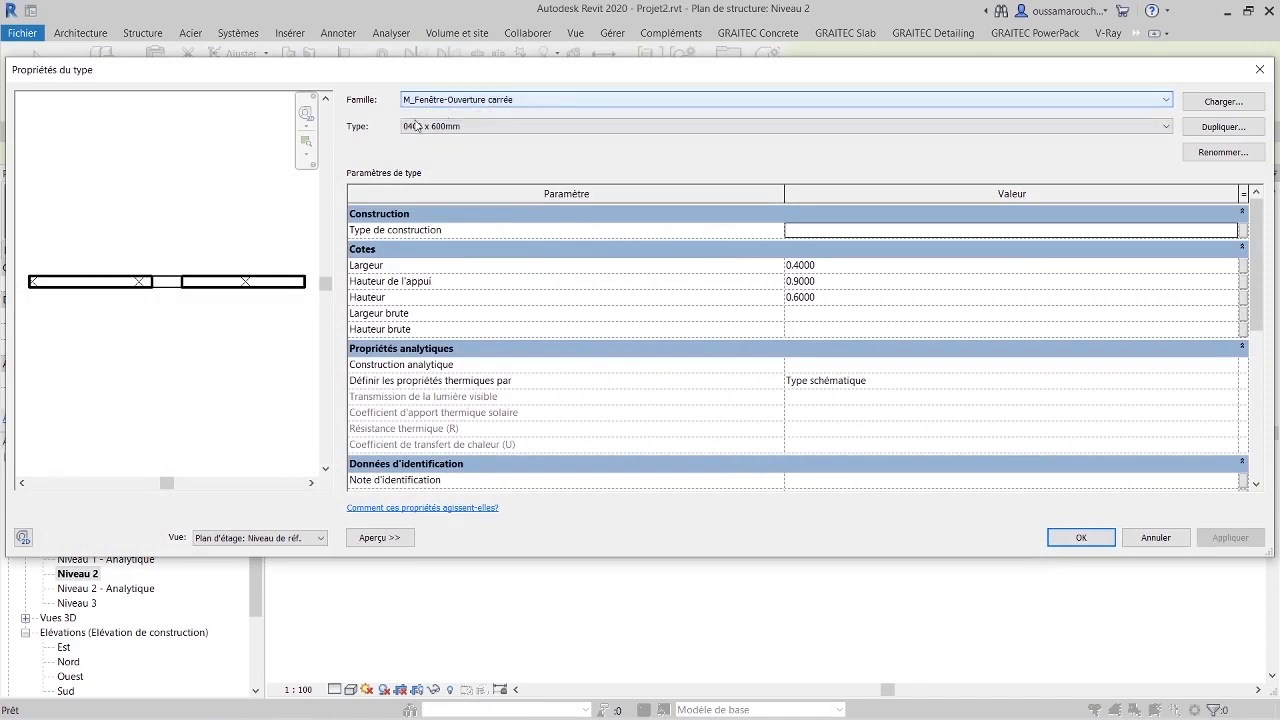
{"action": "left_click", "coordinate": [912, 131]}
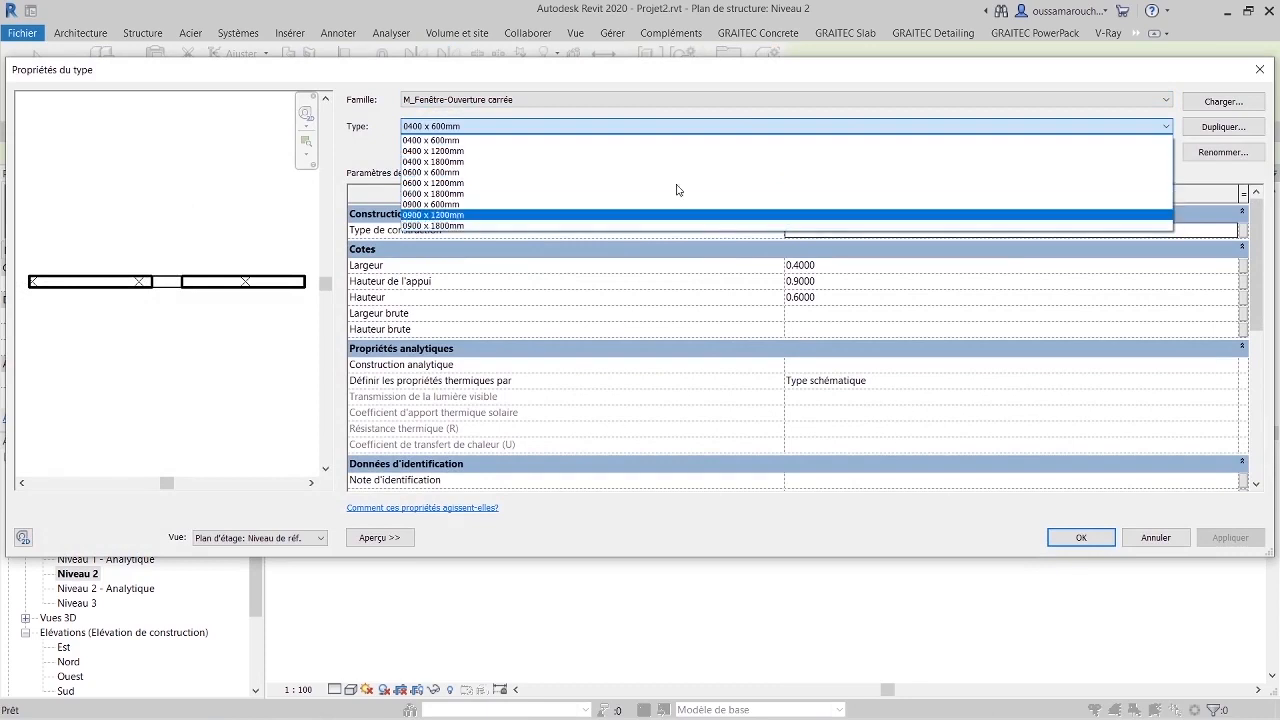
{"action": "left_click", "coordinate": [722, 106]}
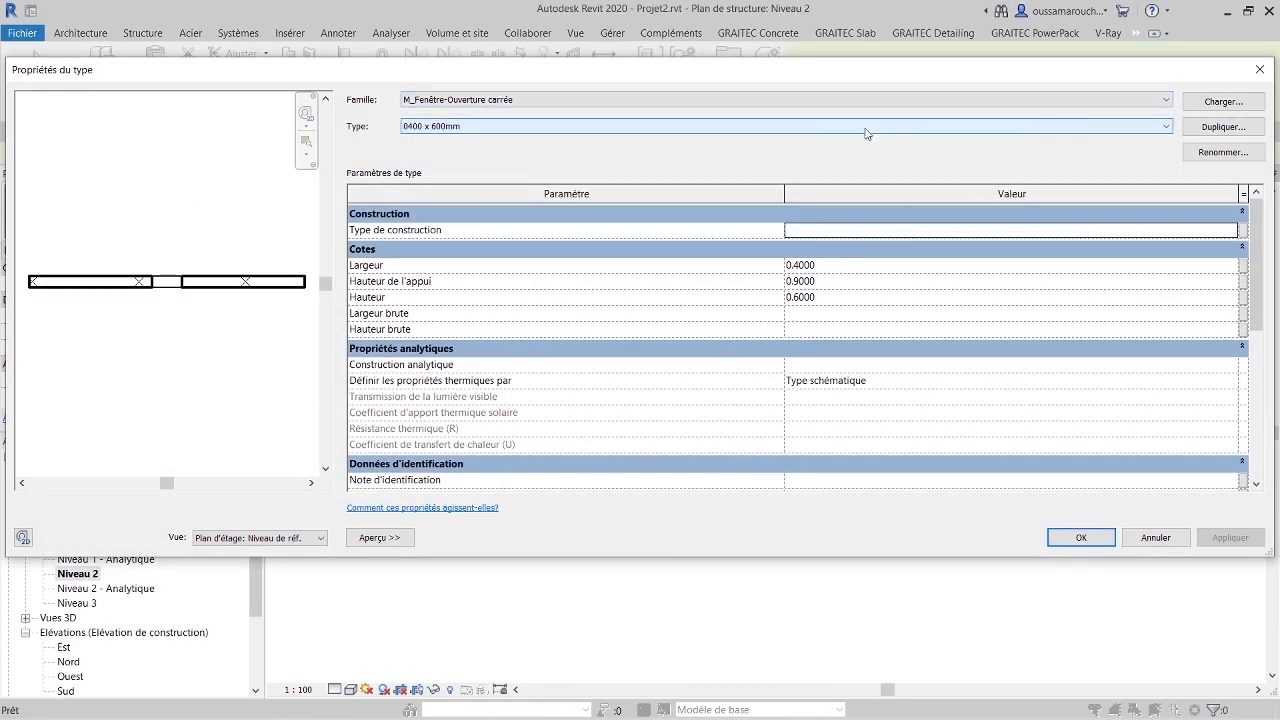
Step: Start loading a window family and open the Fenêtres folder of the France library
{"action": "left_click", "coordinate": [1218, 103]}
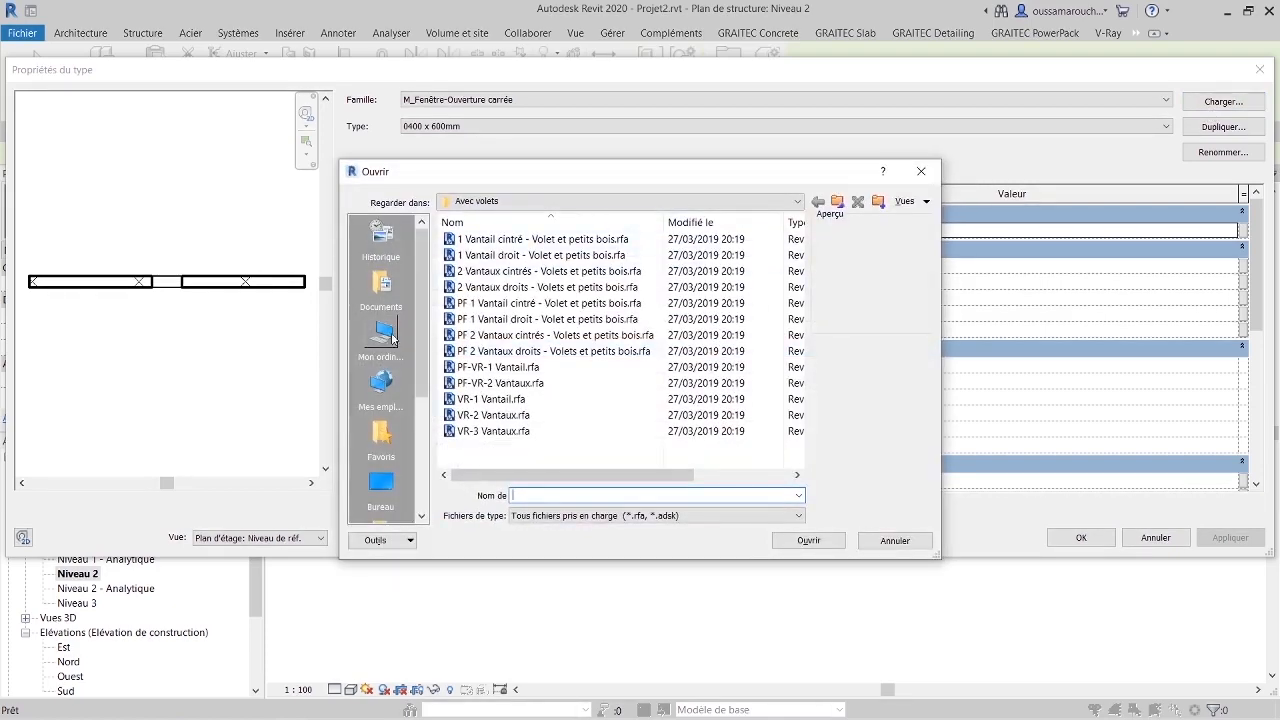
{"action": "scroll", "coordinate": [388, 350], "scroll_direction": "down", "scroll_amount": 2}
{"action": "left_click", "coordinate": [372, 398]}
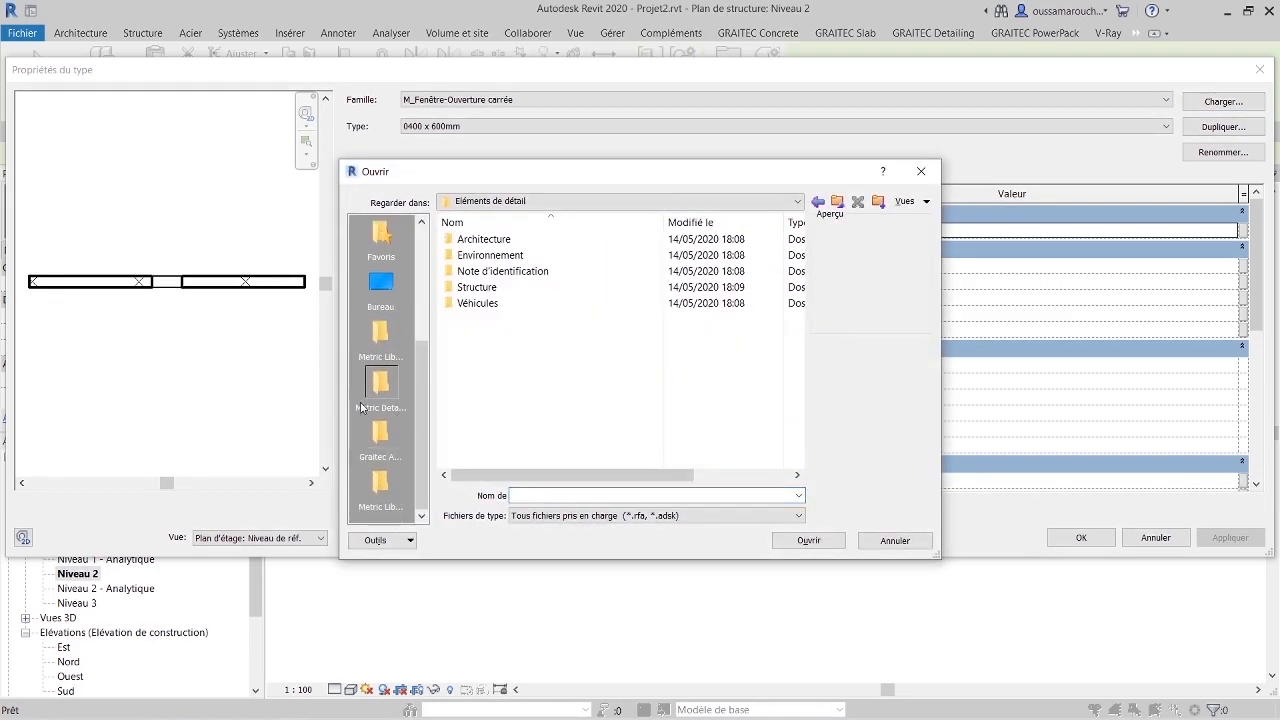
{"action": "left_click", "coordinate": [380, 335]}
{"action": "left_click", "coordinate": [508, 352]}
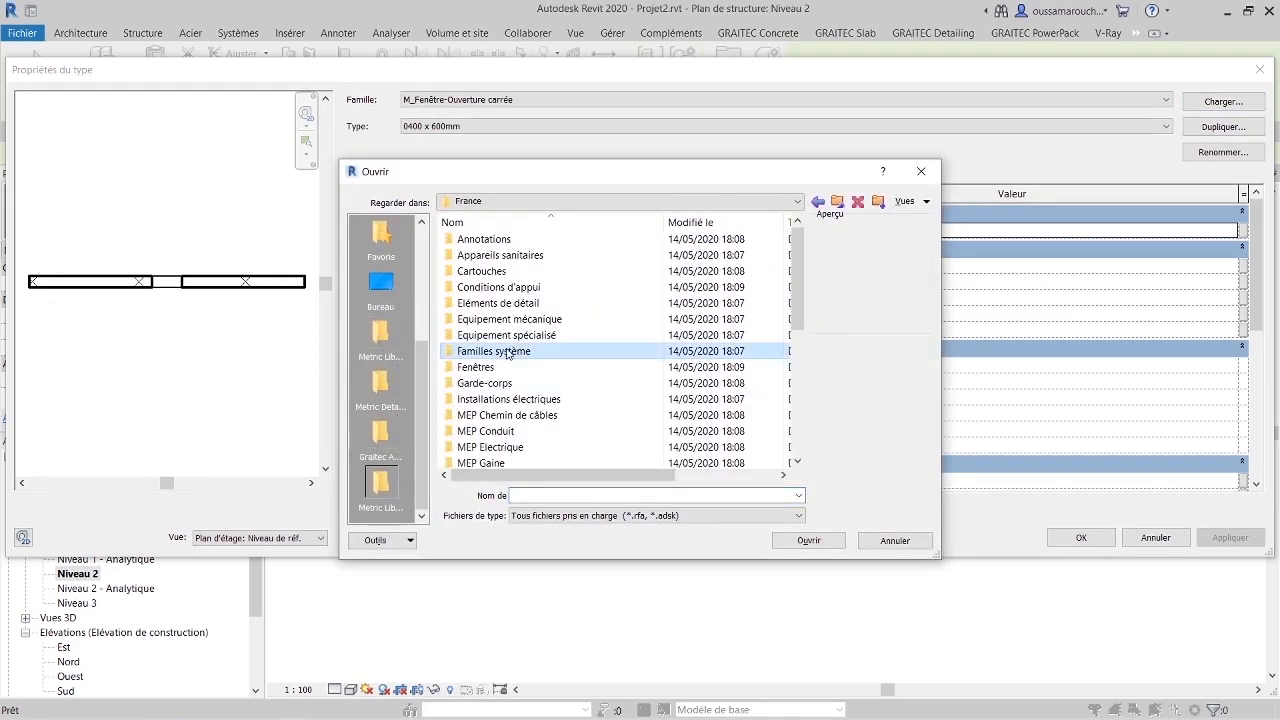
{"action": "left_click", "coordinate": [498, 368]}
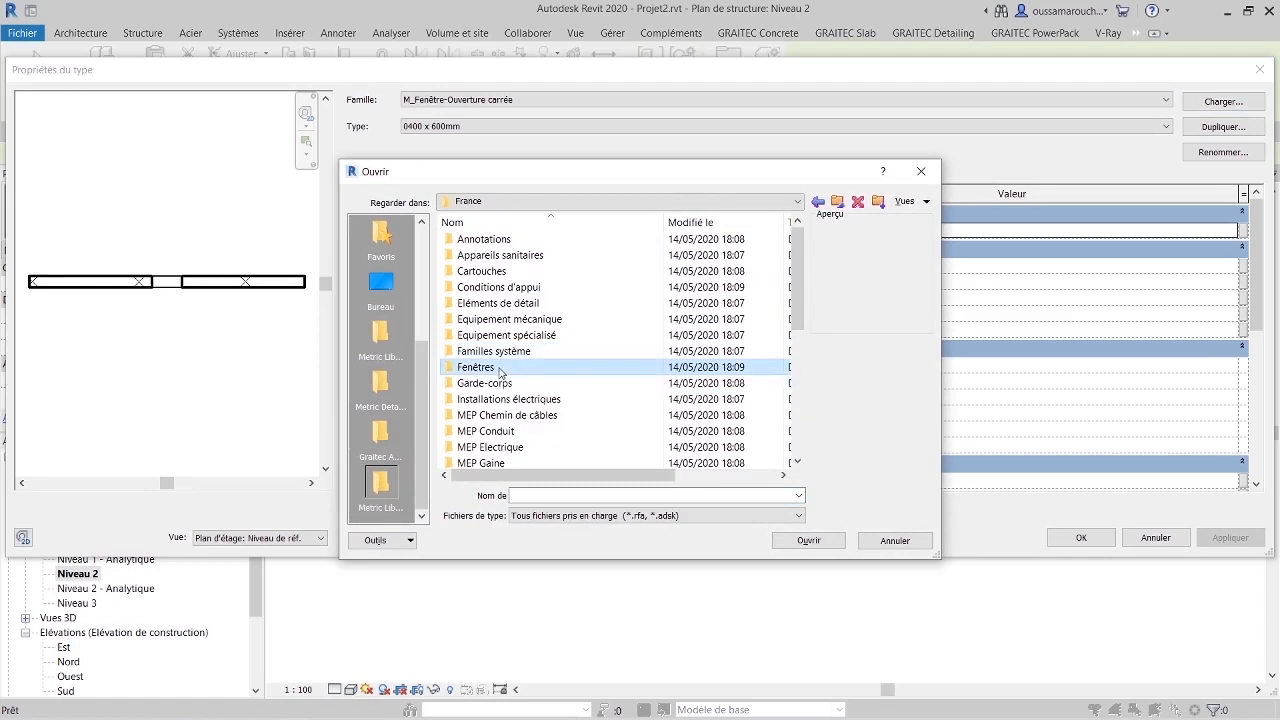
{"action": "double_click", "coordinate": [498, 368]}
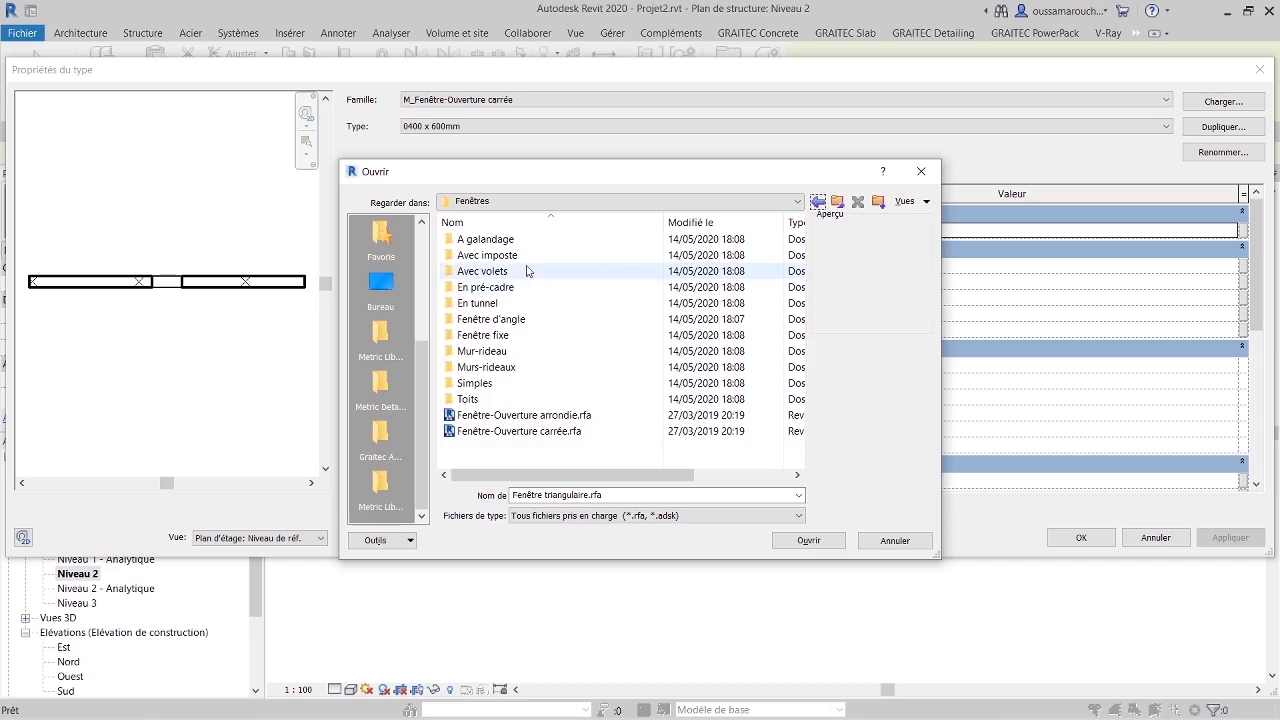
Step: Load the family 2 Vantaux coul. - Imposte basse.rfa from the Avec imposte folder
{"action": "left_click", "coordinate": [529, 259]}
{"action": "double_click", "coordinate": [529, 259]}
{"action": "left_click", "coordinate": [527, 271]}
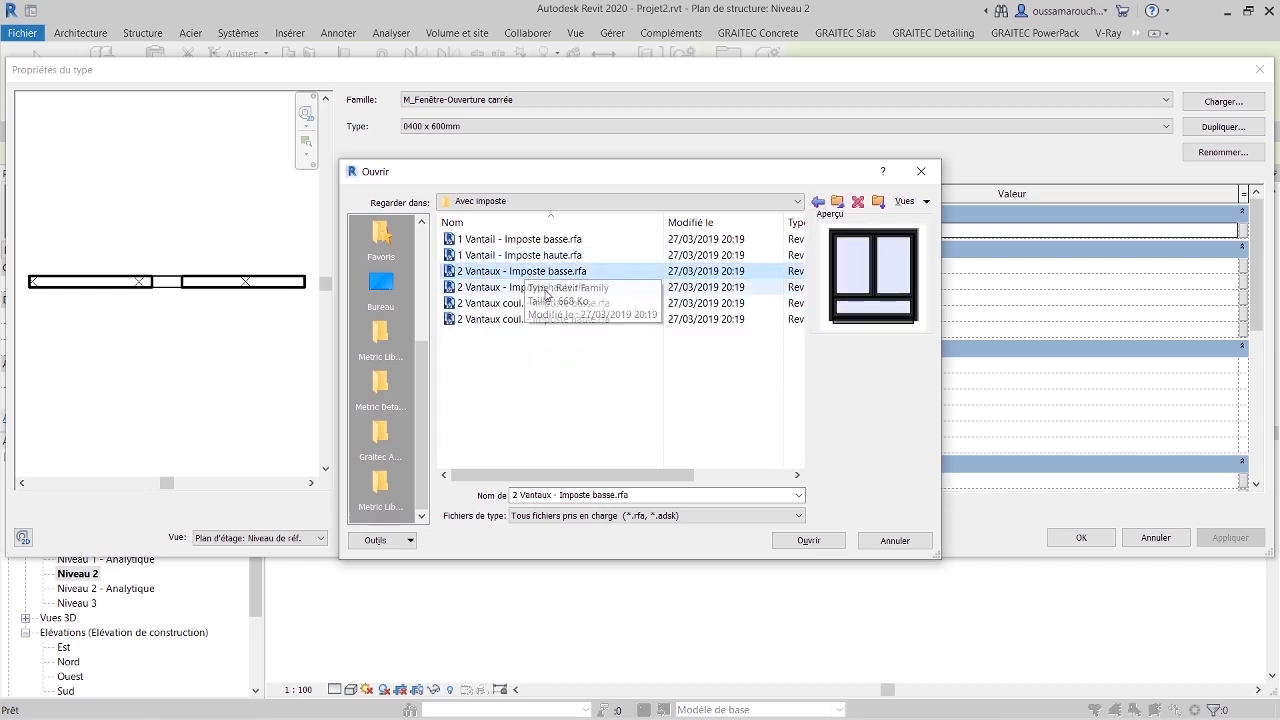
{"action": "left_click", "coordinate": [546, 302]}
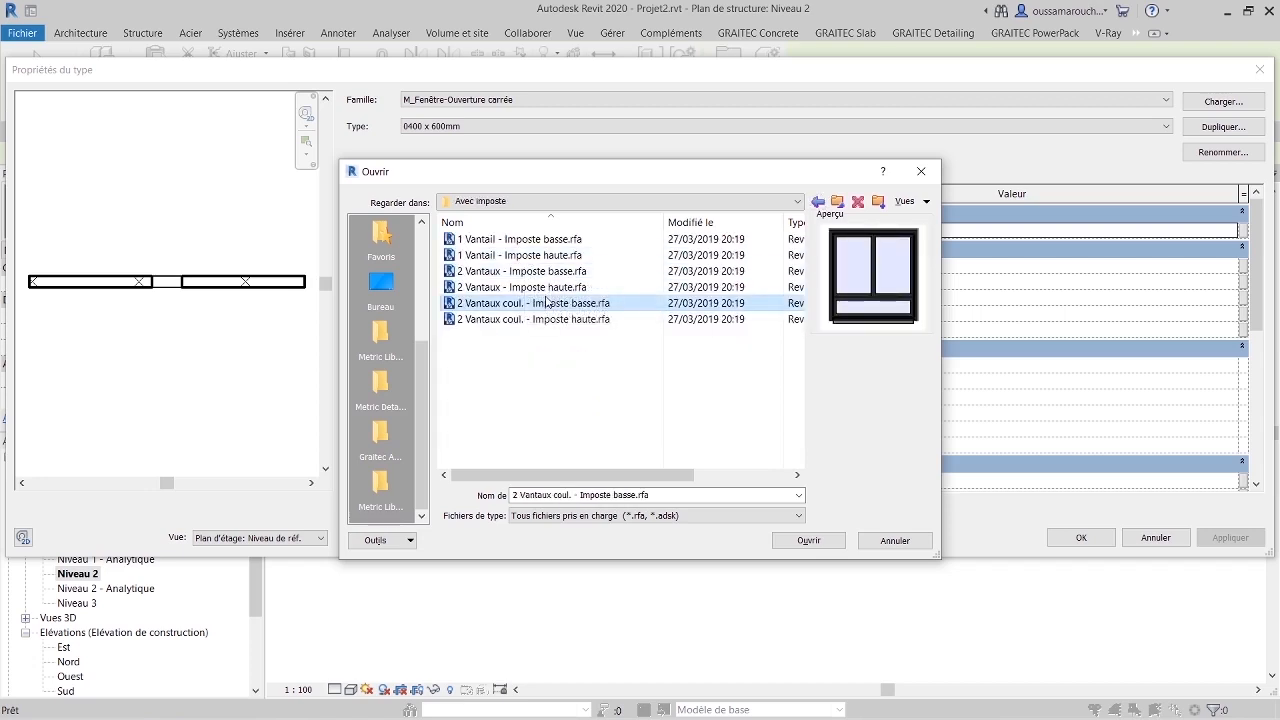
{"action": "left_click", "coordinate": [809, 541]}
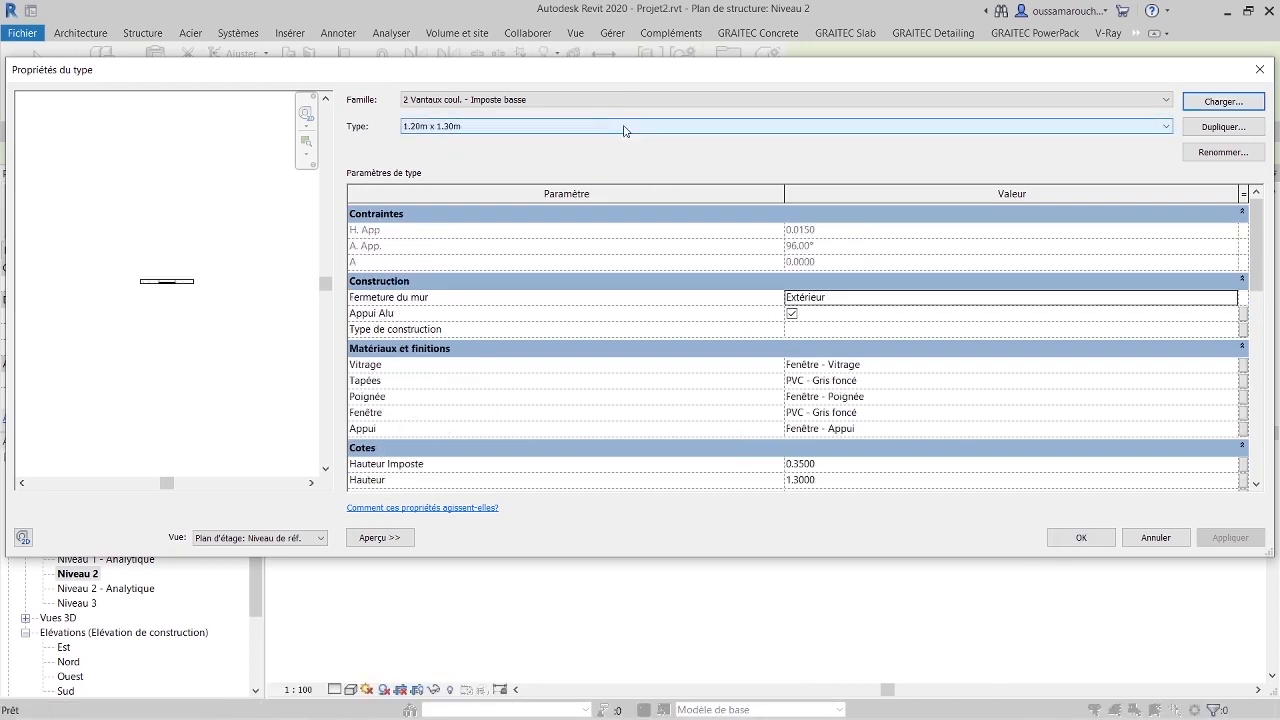
Step: Keep the 1.20m x 1.30m type for the loaded window, apply its properties, and save the project
{"action": "left_click", "coordinate": [623, 127]}
{"action": "left_click", "coordinate": [624, 140]}
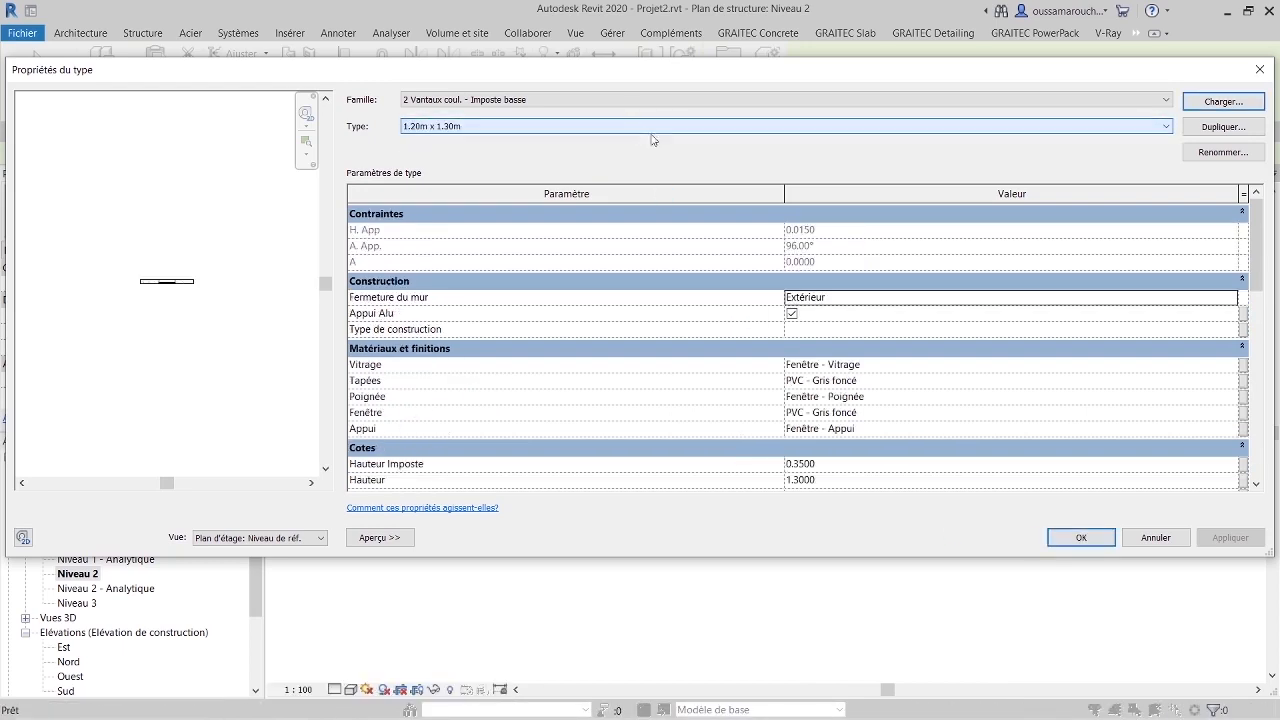
{"action": "left_click", "coordinate": [1086, 541]}
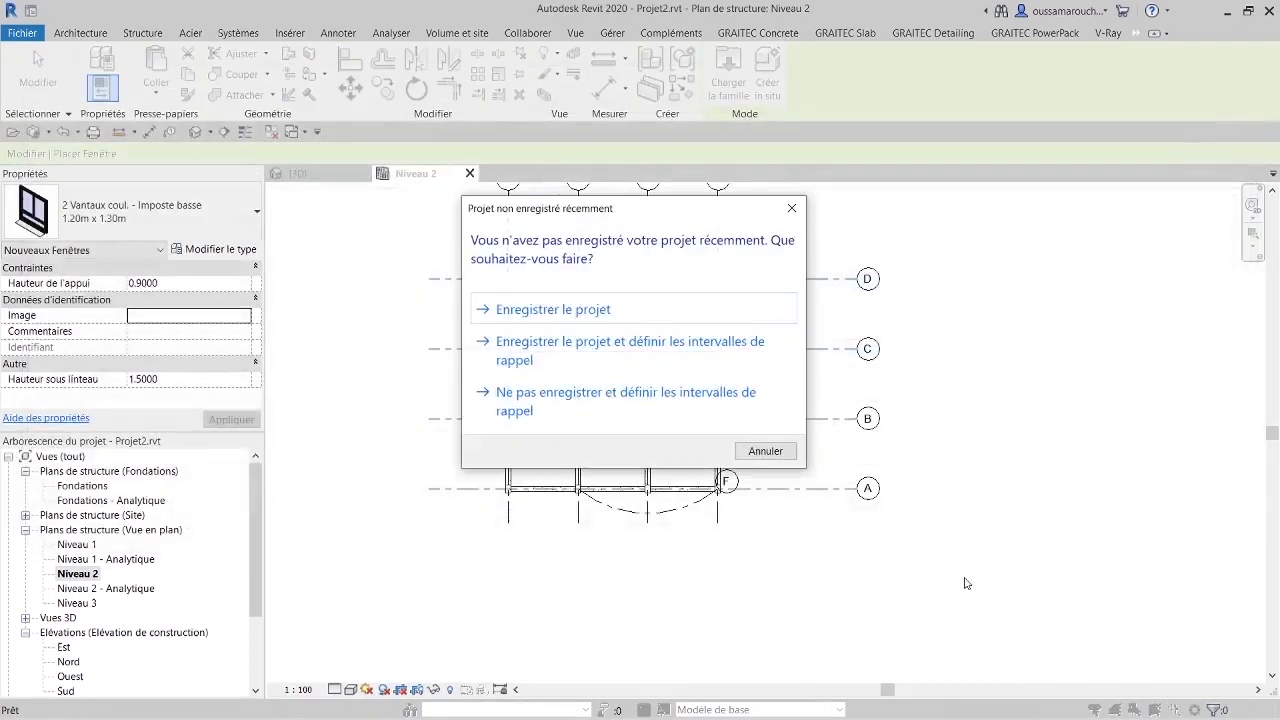
{"action": "left_click", "coordinate": [586, 308]}
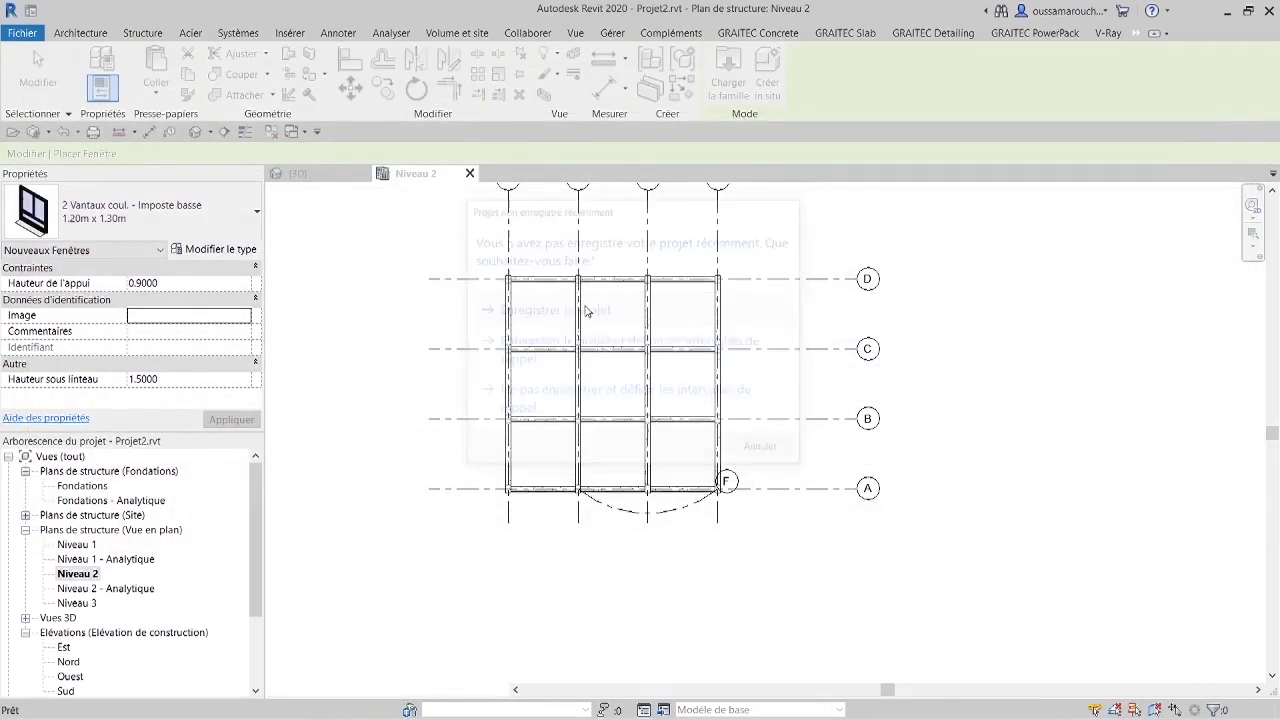
Step: Place 1.20m x 1.30m windows in the first two bays of the grid A wall, spaced about 2.9 m apart
{"action": "scroll", "coordinate": [570, 510], "scroll_direction": "up", "scroll_amount": 3}
{"action": "key", "text": "Escape"}
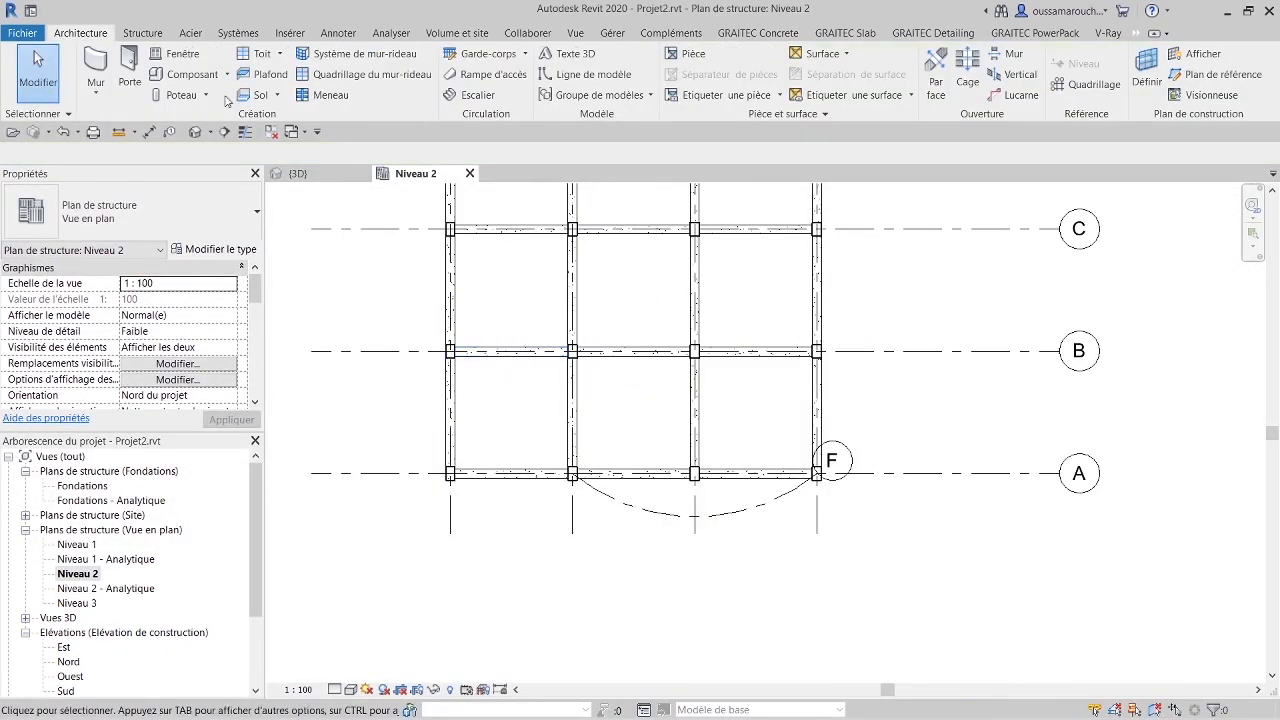
{"action": "left_click", "coordinate": [186, 60]}
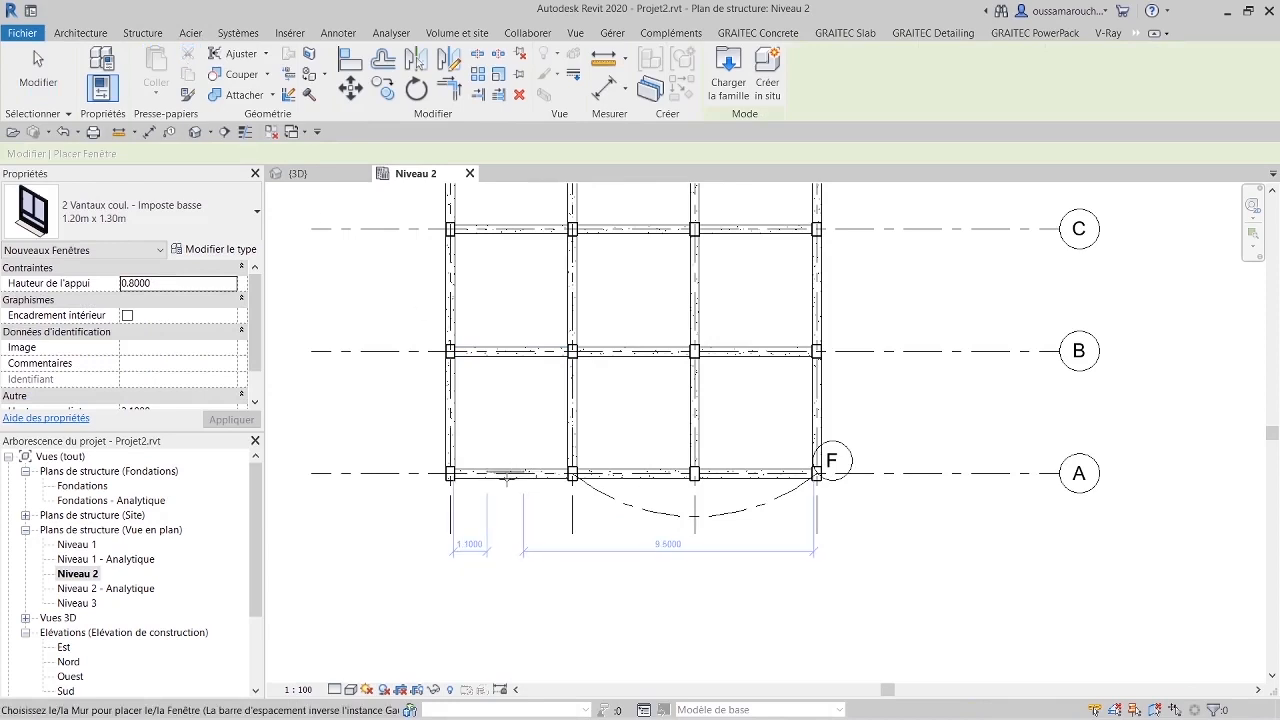
{"action": "left_click", "coordinate": [566, 482]}
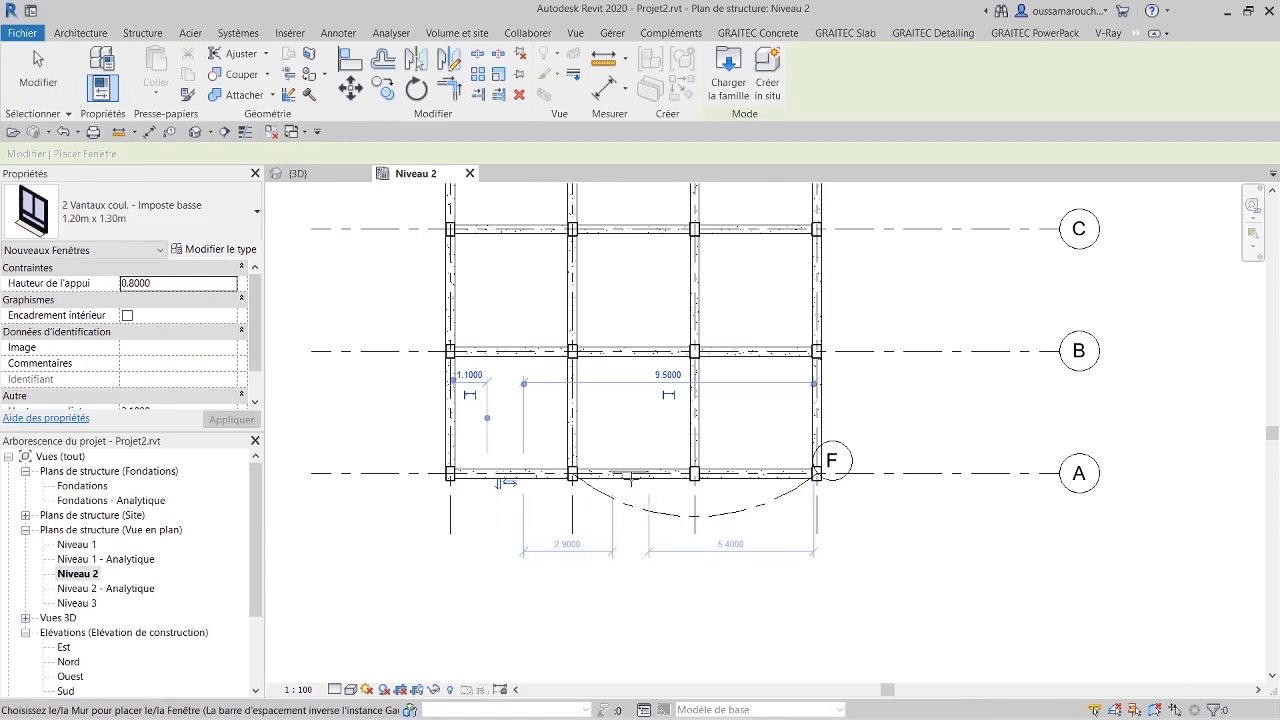
{"action": "left_click", "coordinate": [631, 479]}
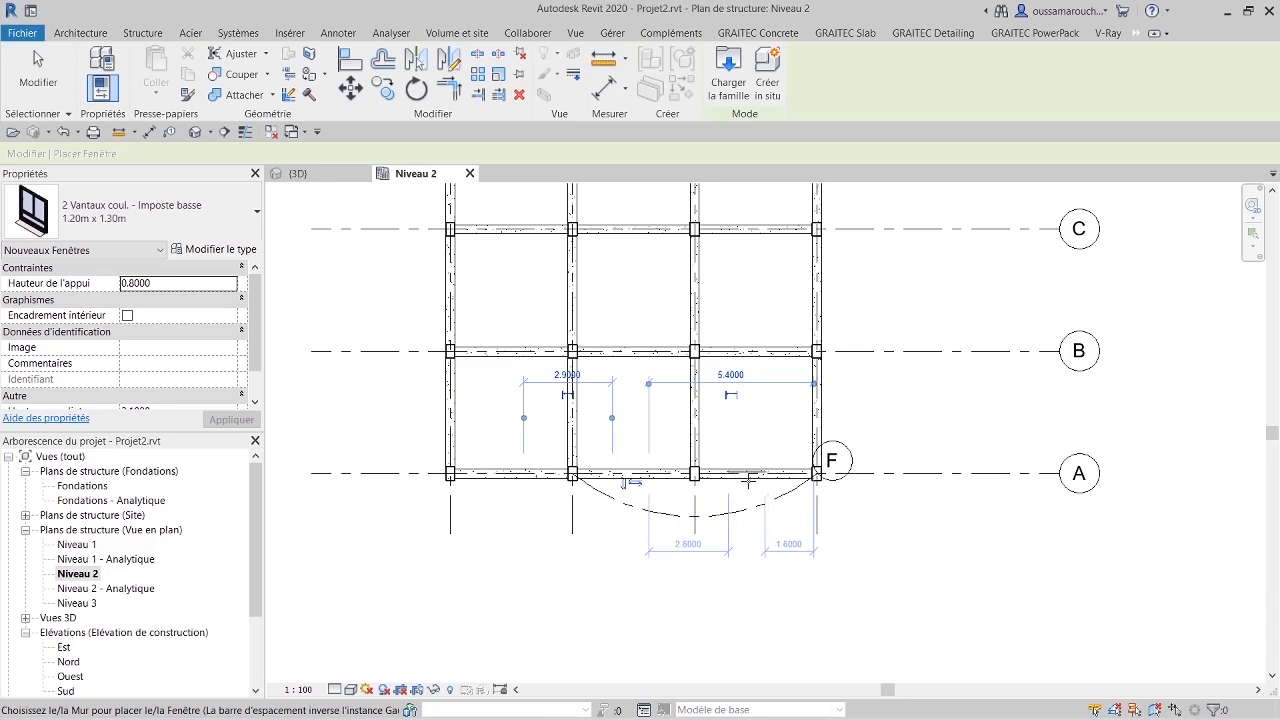
{"action": "key", "text": "Escape"}
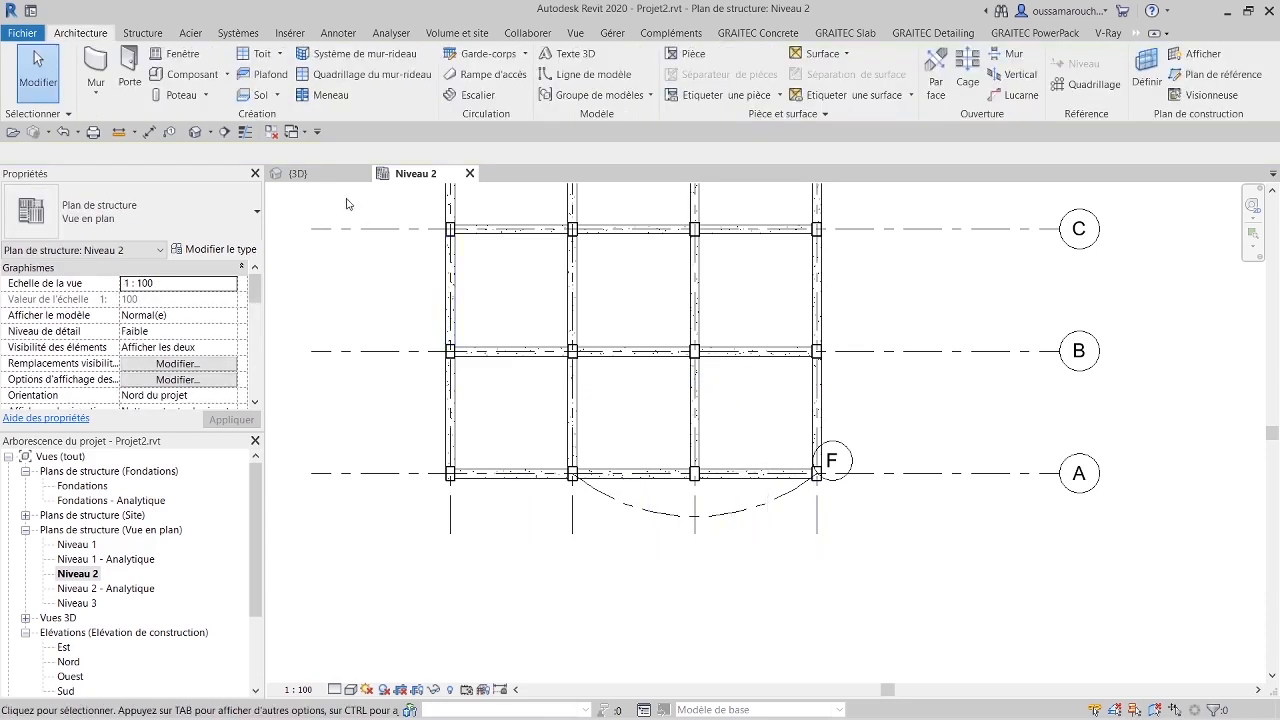
Step: Make the Fenêtres model category visible in the 3D view through its visibility/graphics overrides and apply the change
{"action": "left_click", "coordinate": [321, 181]}
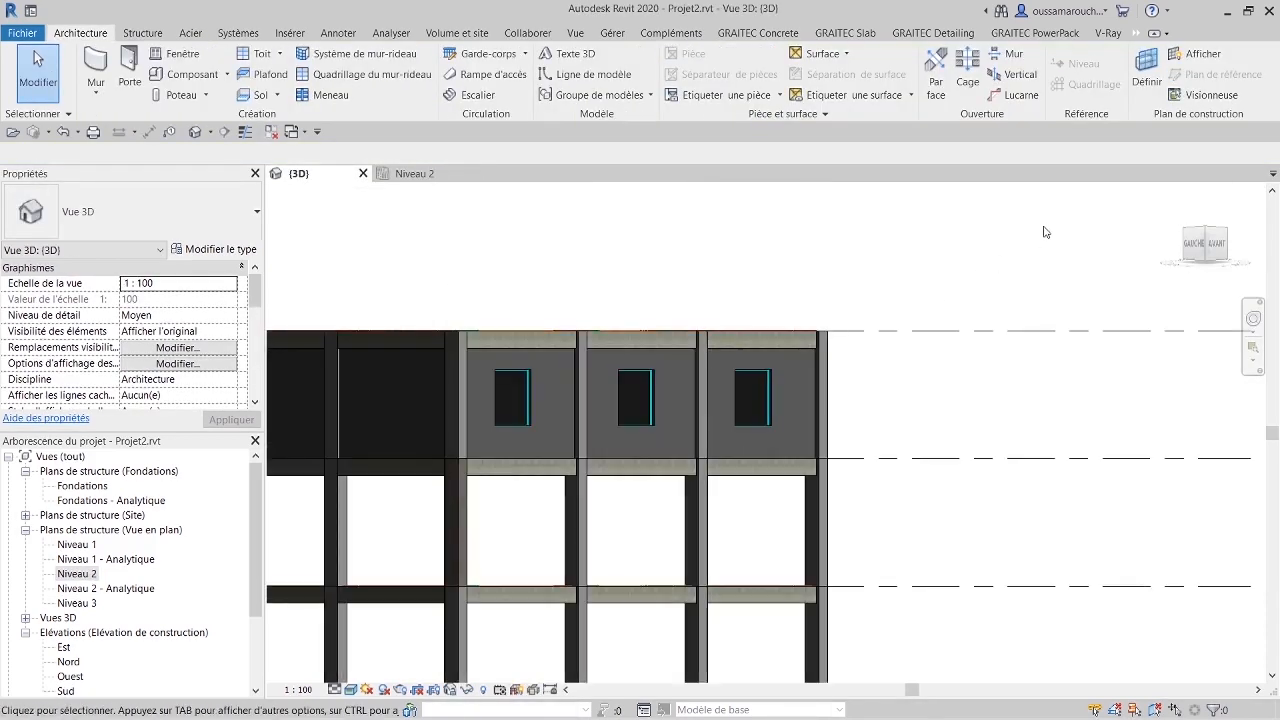
{"action": "left_click_drag", "start_coordinate": [1211, 245], "coordinate": [1194, 270]}
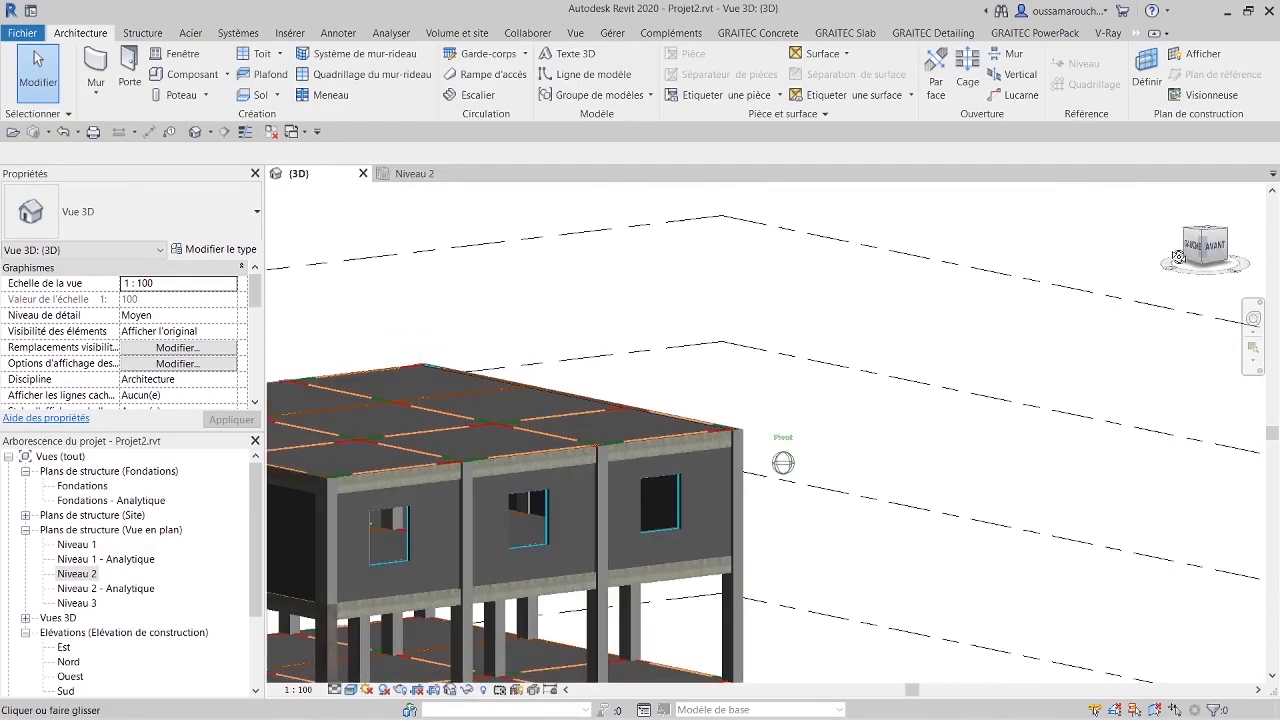
{"action": "scroll", "coordinate": [857, 380], "scroll_direction": "down", "scroll_amount": 4}
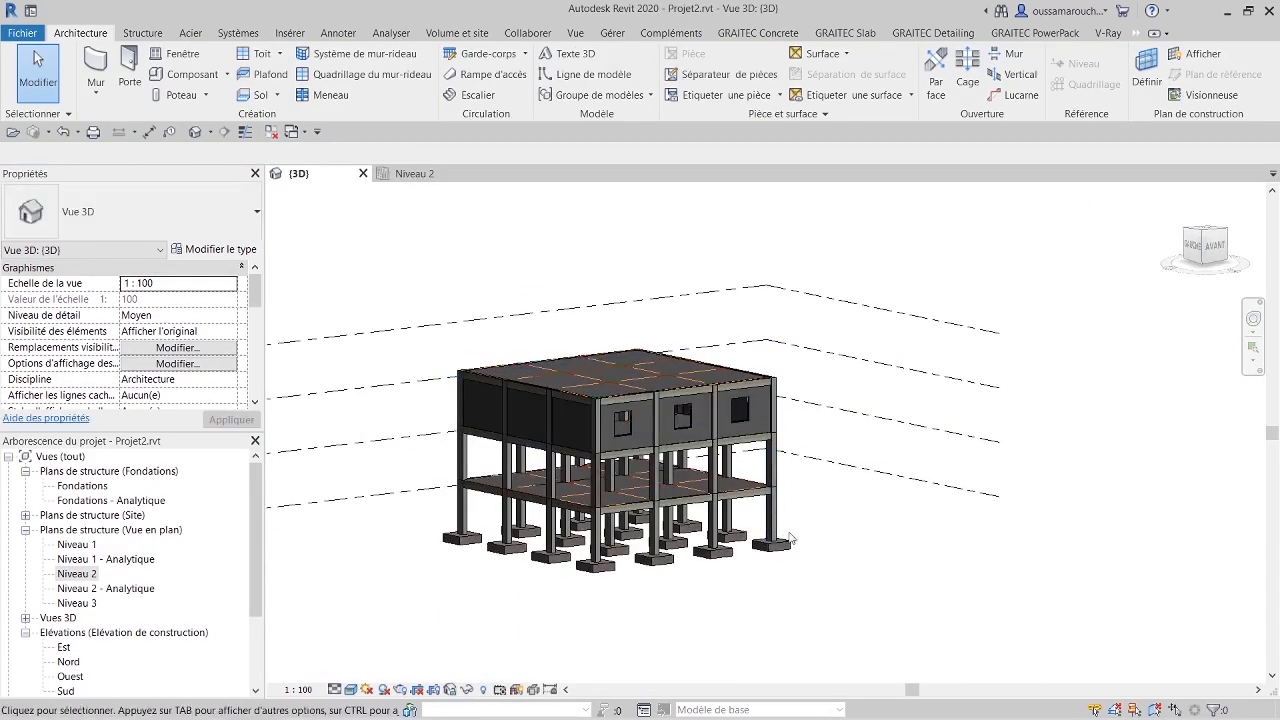
{"action": "left_click", "coordinate": [163, 348]}
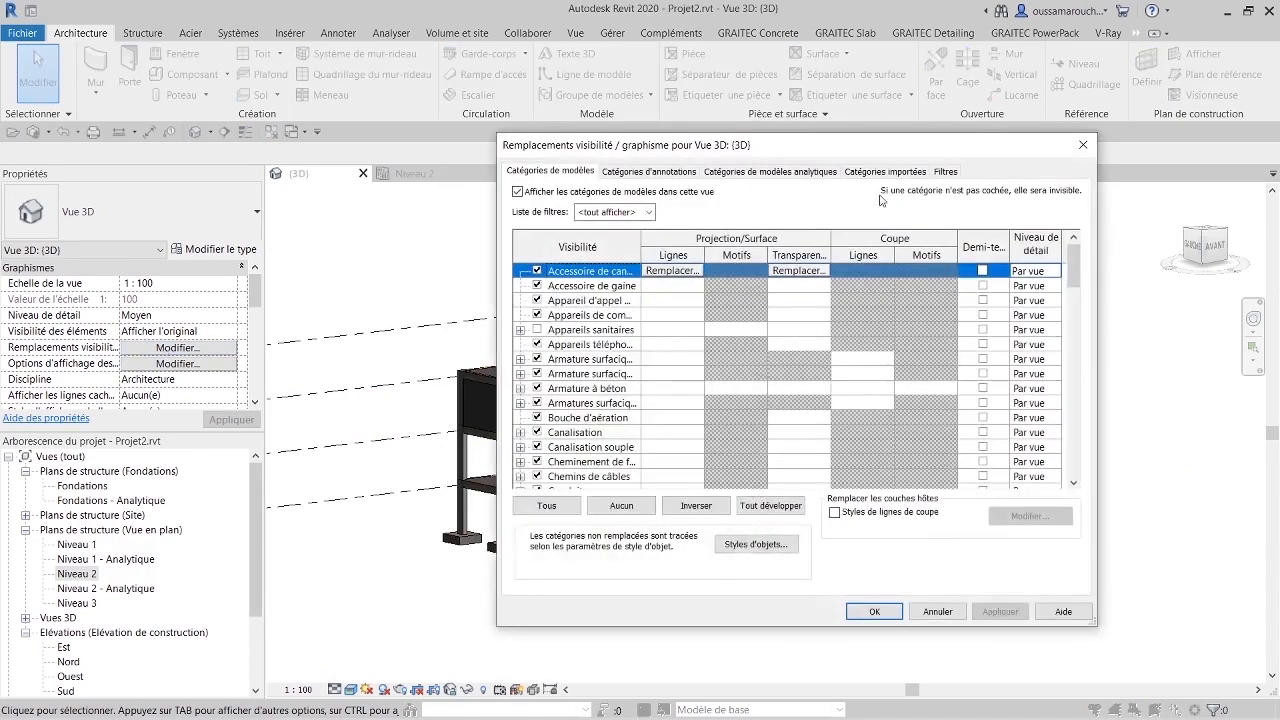
{"action": "left_click", "coordinate": [1083, 144]}
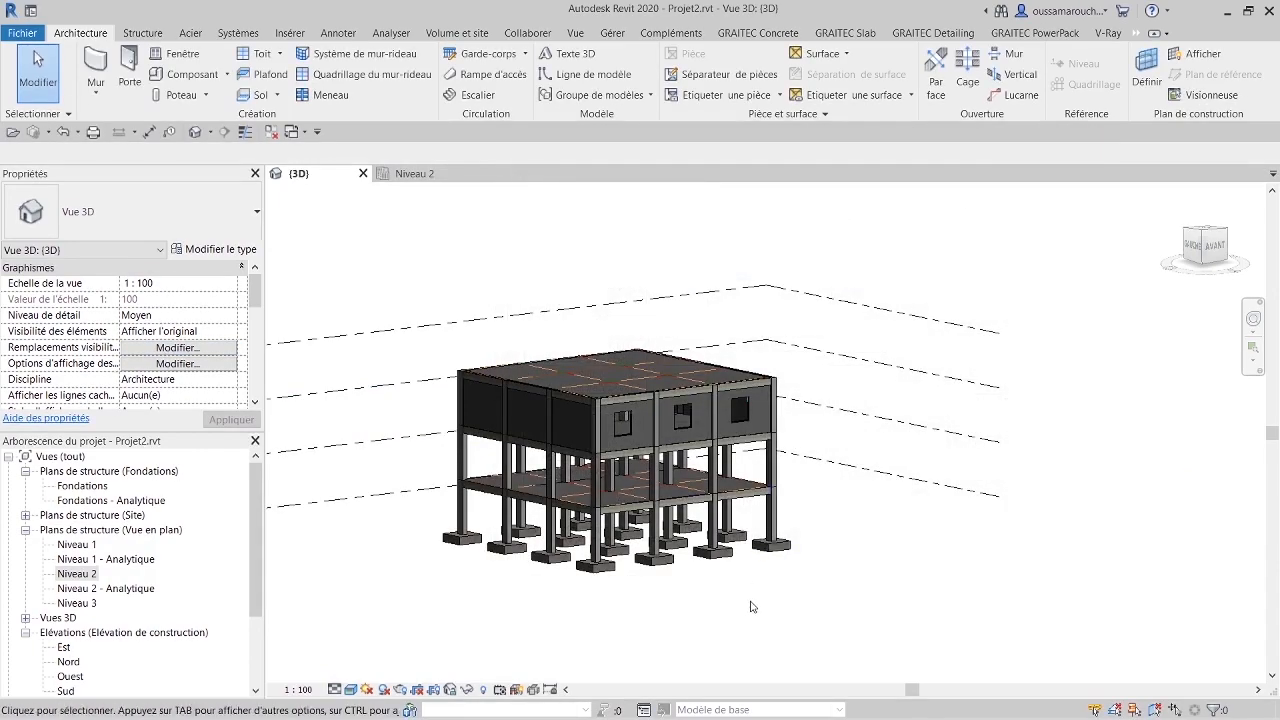
{"action": "key", "text": "v"}
{"action": "key", "text": "v"}
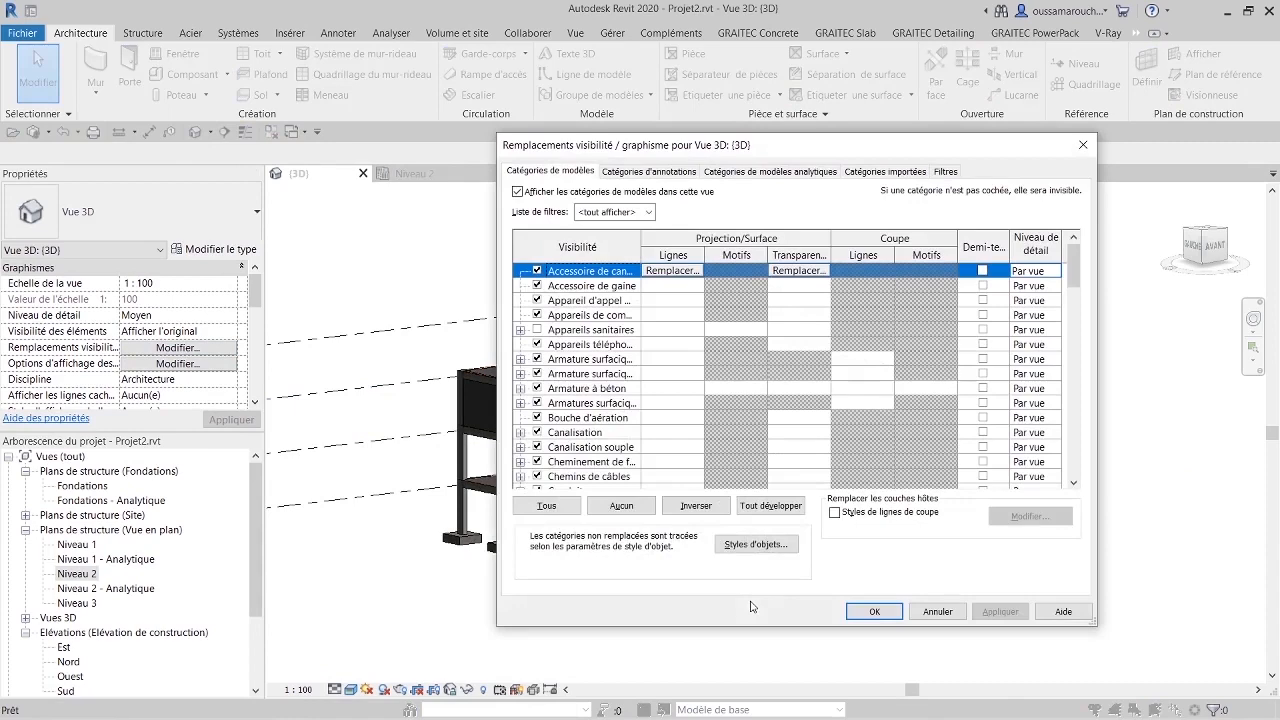
{"action": "scroll", "coordinate": [651, 382], "scroll_direction": "down", "scroll_amount": 8}
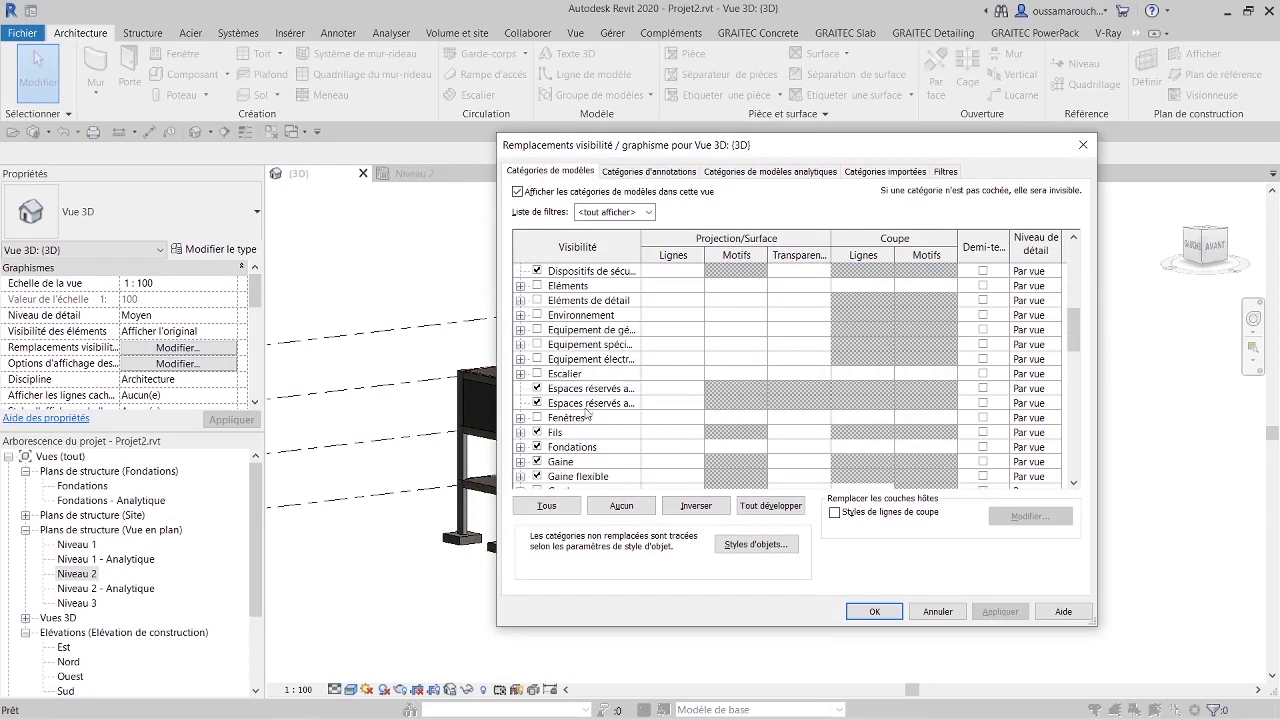
{"action": "scroll", "coordinate": [596, 443], "scroll_direction": "down", "scroll_amount": 1}
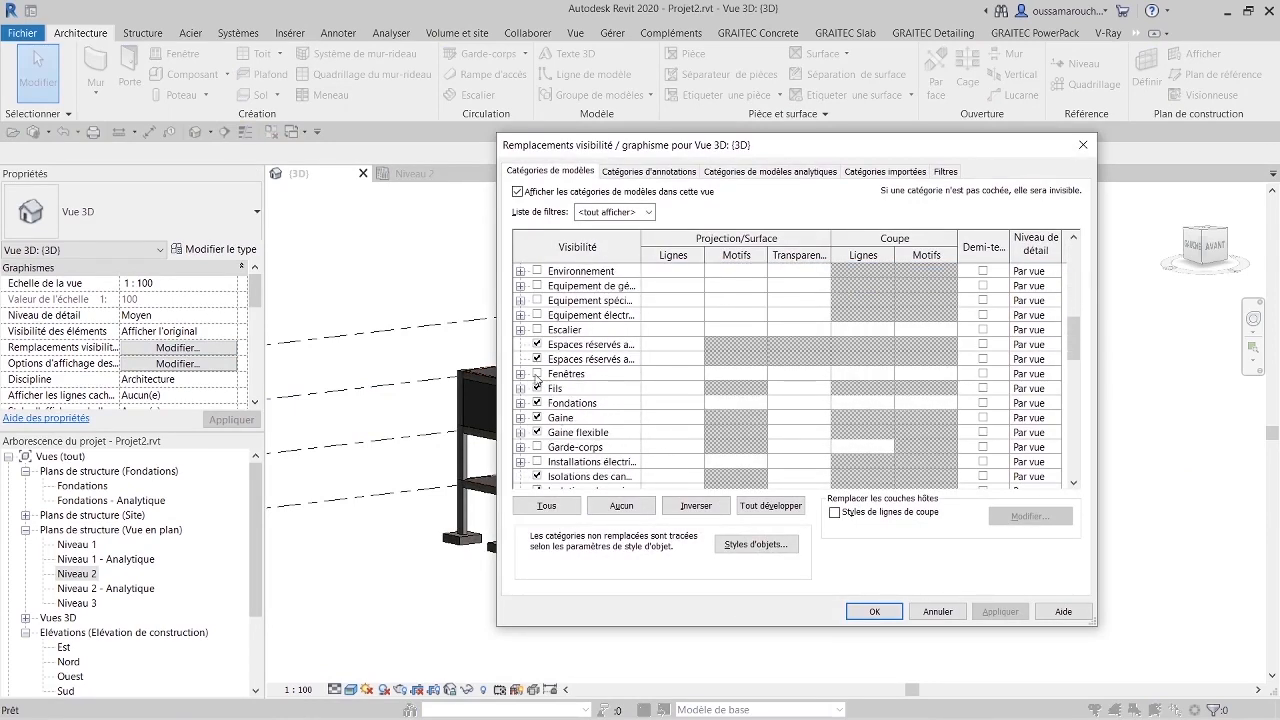
{"action": "left_click", "coordinate": [537, 375]}
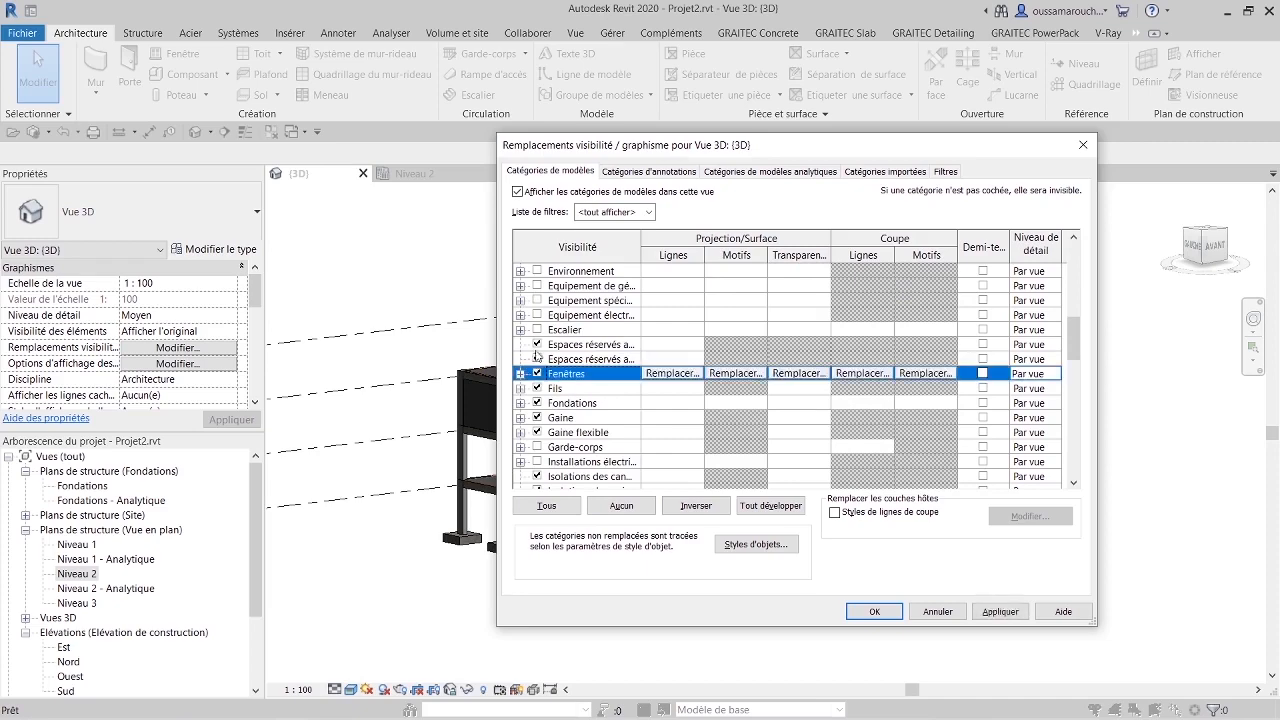
{"action": "left_click", "coordinate": [1001, 610]}
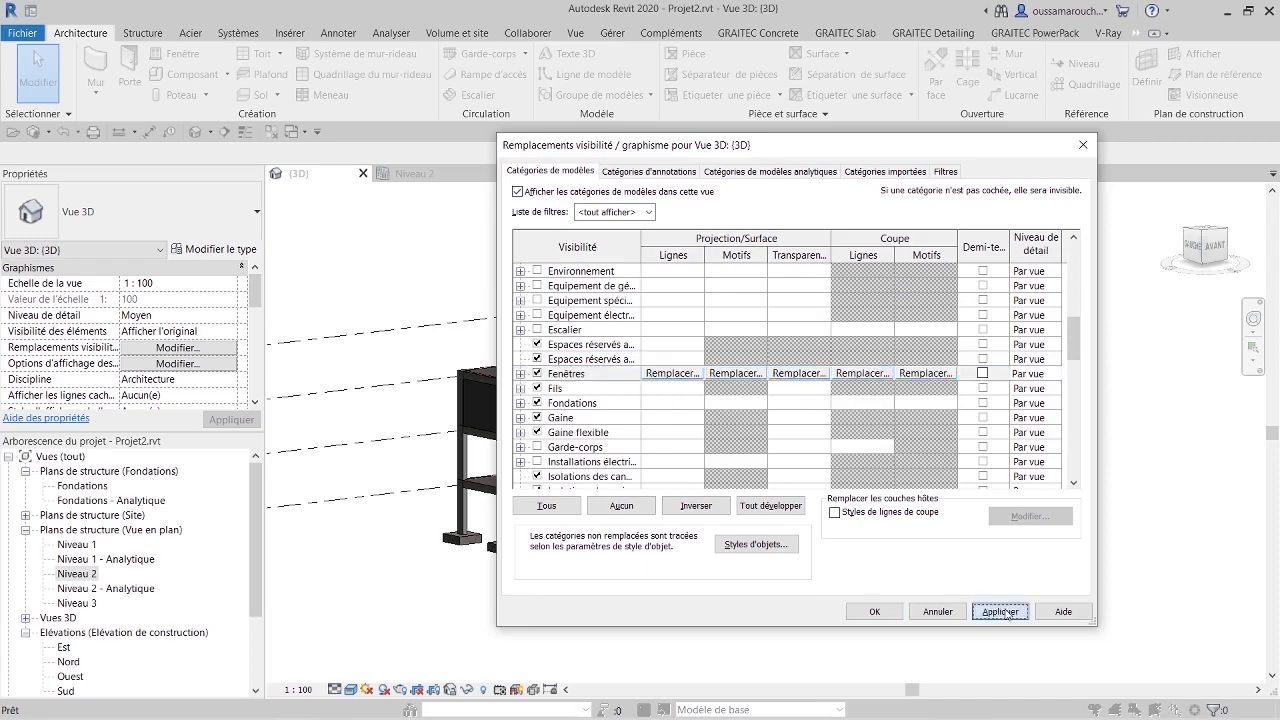
{"action": "left_click", "coordinate": [875, 612]}
Step: Examine the windows, door and facades of the building in the 3D view from the front and side
{"action": "scroll", "coordinate": [683, 478], "scroll_direction": "up", "scroll_amount": 5}
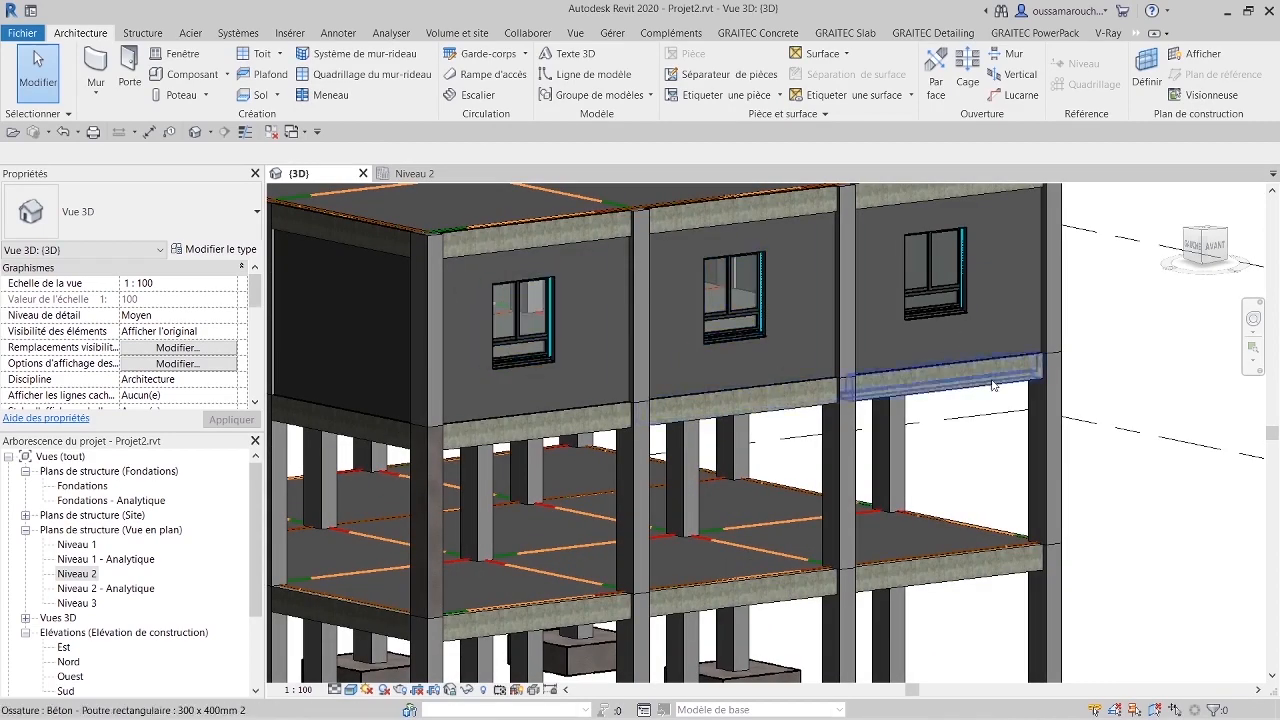
{"action": "scroll", "coordinate": [990, 403], "scroll_direction": "down", "scroll_amount": 4}
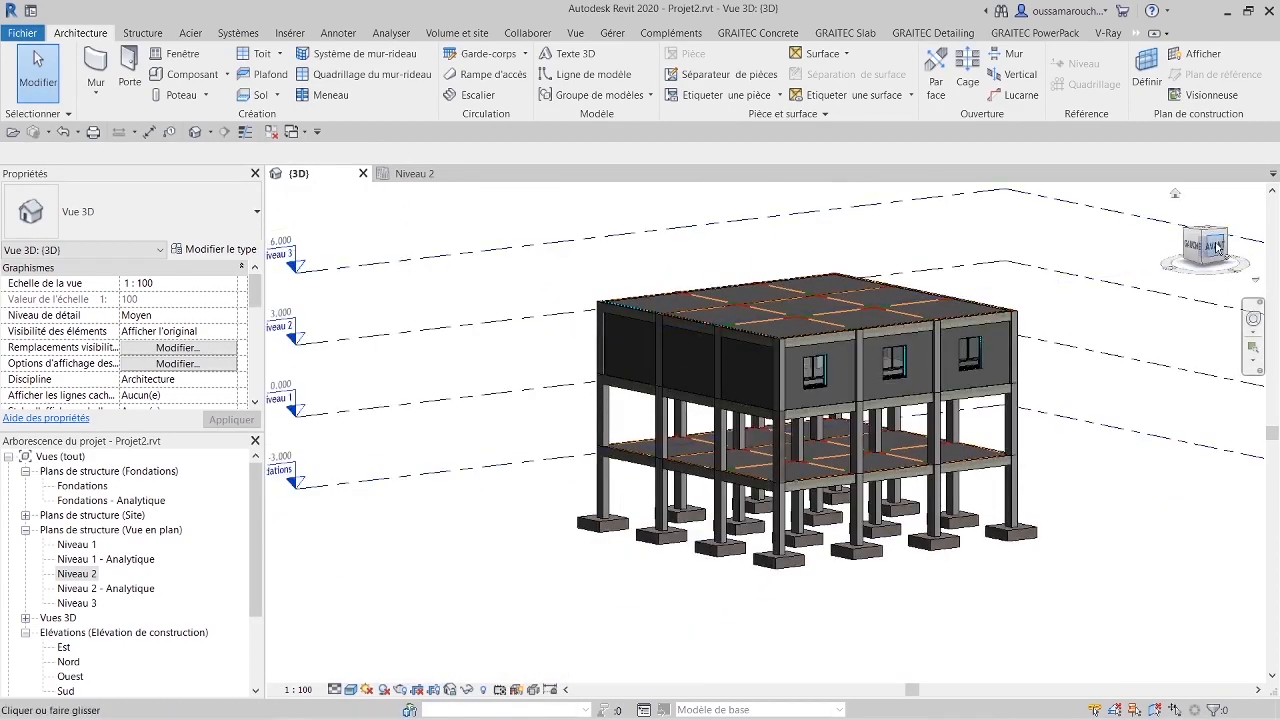
{"action": "left_click_drag", "start_coordinate": [1212, 248], "coordinate": [1178, 258]}
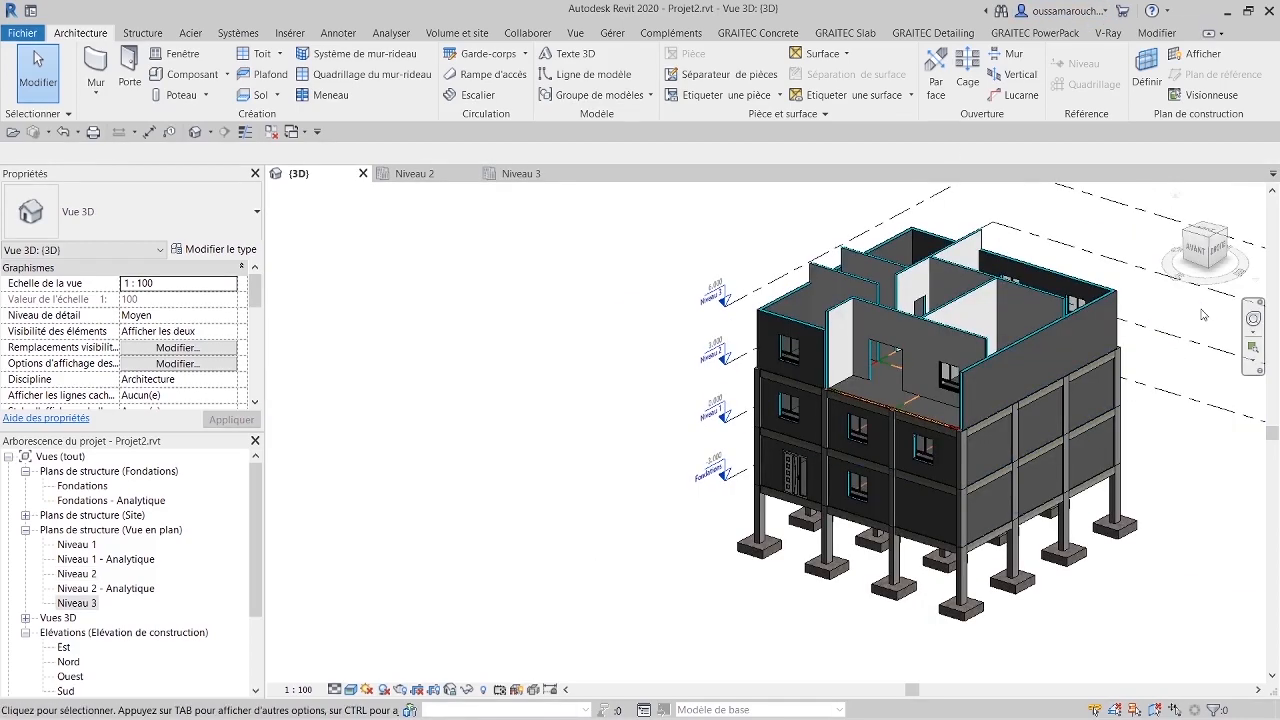
{"action": "left_click", "coordinate": [1220, 255]}
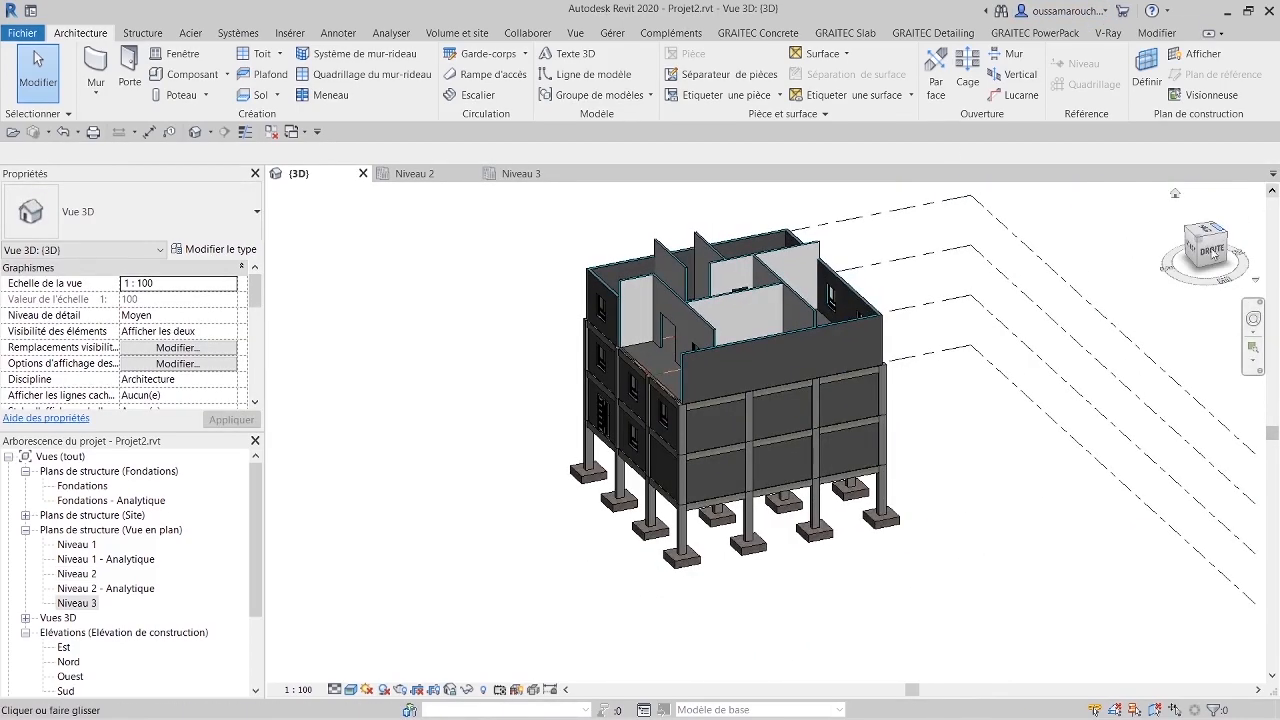
{"action": "left_click_drag", "start_coordinate": [1210, 254], "coordinate": [1196, 268]}
{"action": "middle_click_drag", "start_coordinate": [1015, 525], "coordinate": [1110, 412]}
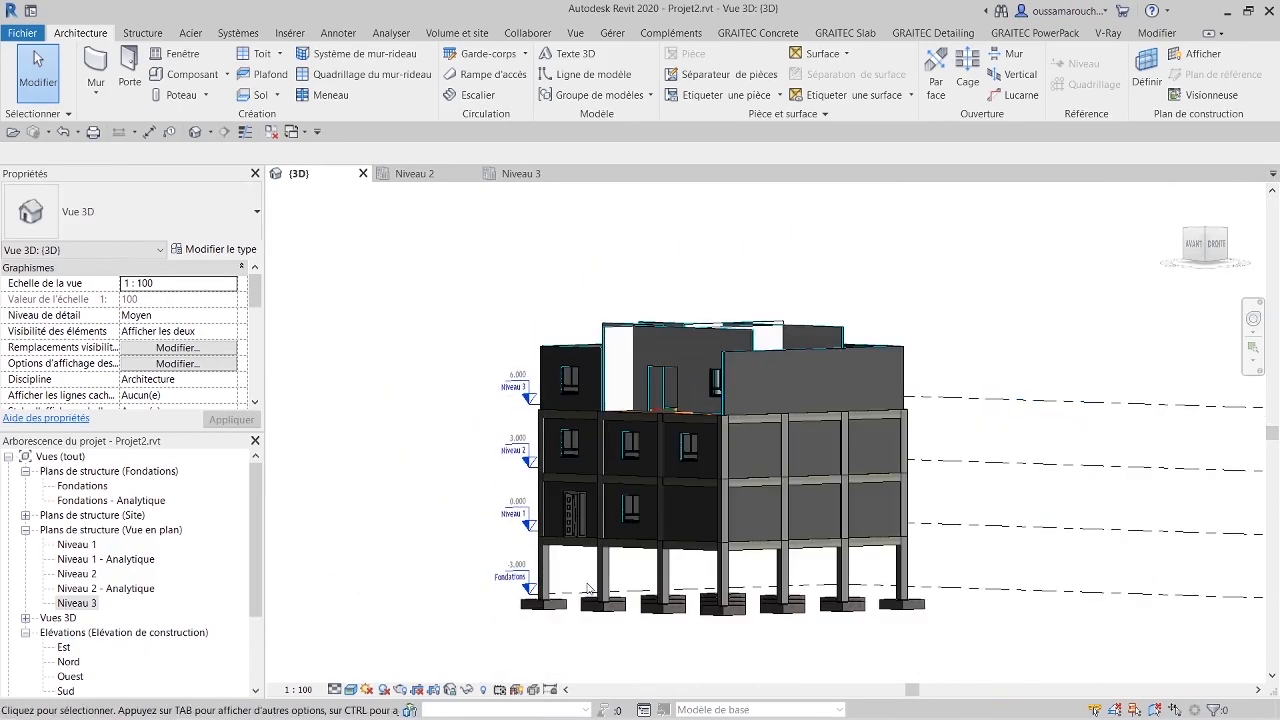
{"action": "scroll", "coordinate": [586, 511], "scroll_direction": "up", "scroll_amount": 3}
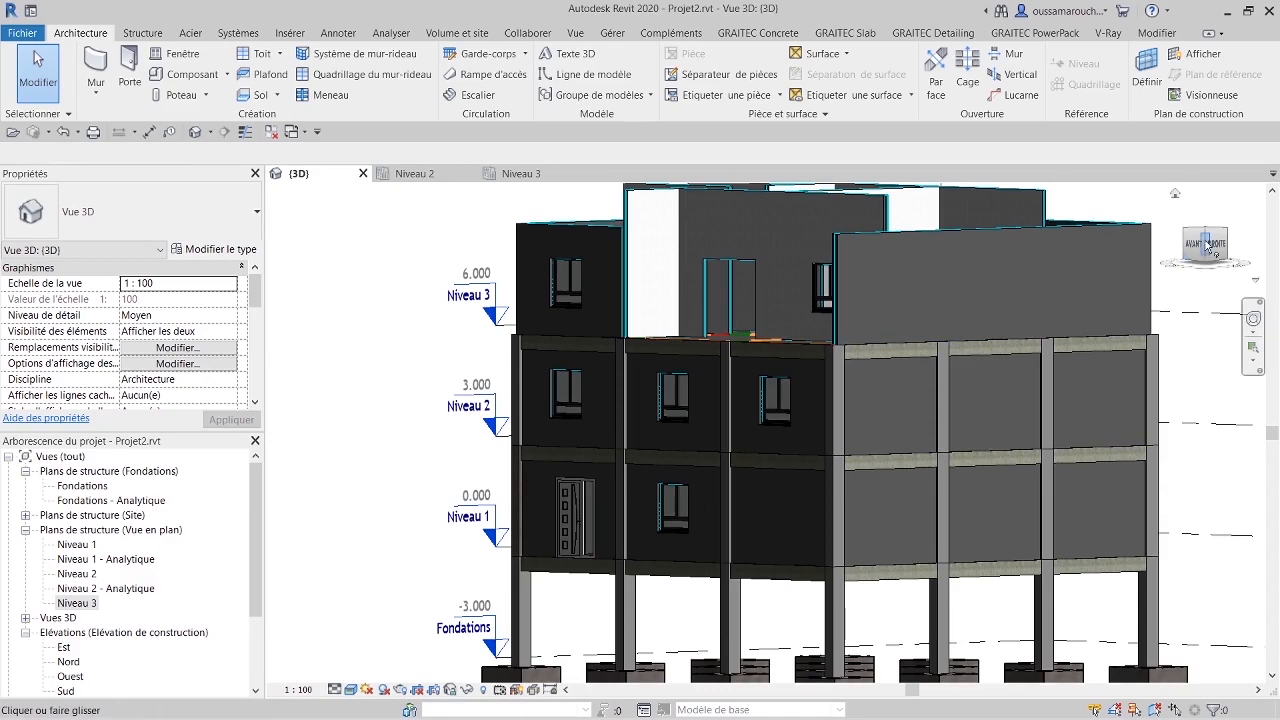
{"action": "mouse_move", "coordinate": [1209, 248]}
{"action": "left_mouse_down"}
{"action": "mouse_move", "coordinate": [1218, 264]}
{"action": "mouse_move", "coordinate": [1232, 257]}
{"action": "left_mouse_up"}
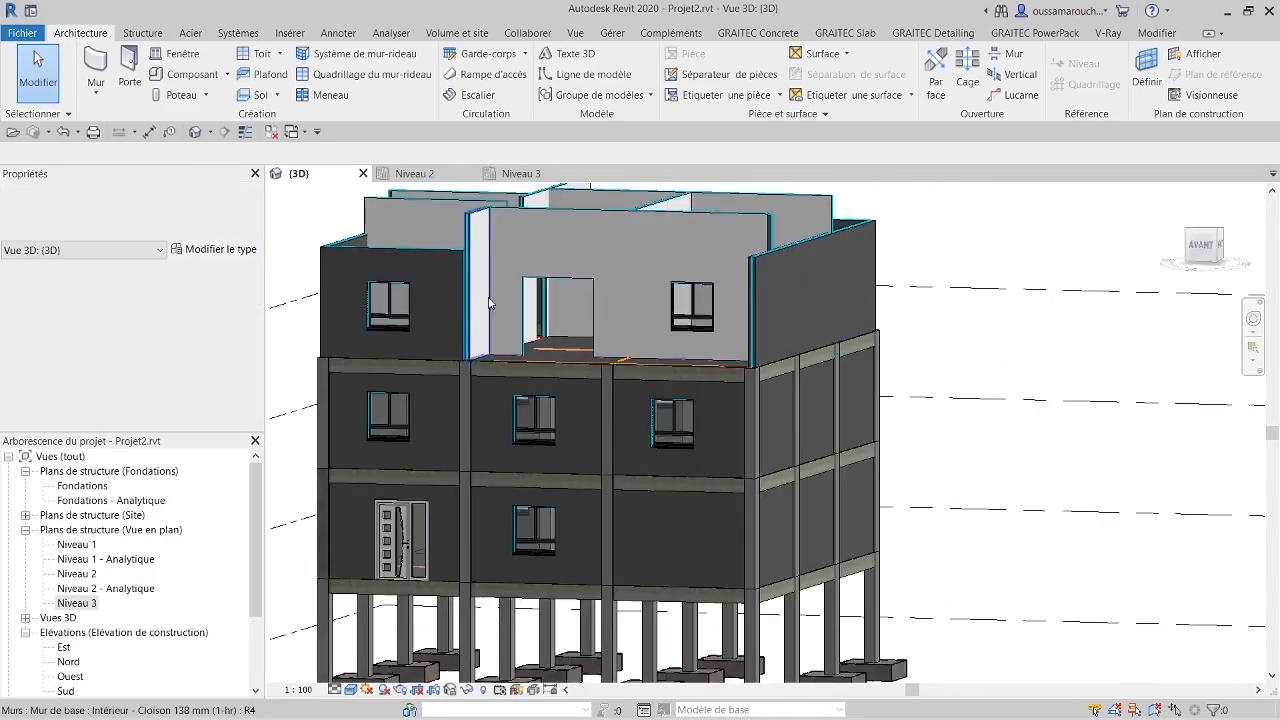
{"action": "scroll", "coordinate": [662, 502], "scroll_direction": "down", "scroll_amount": 1}
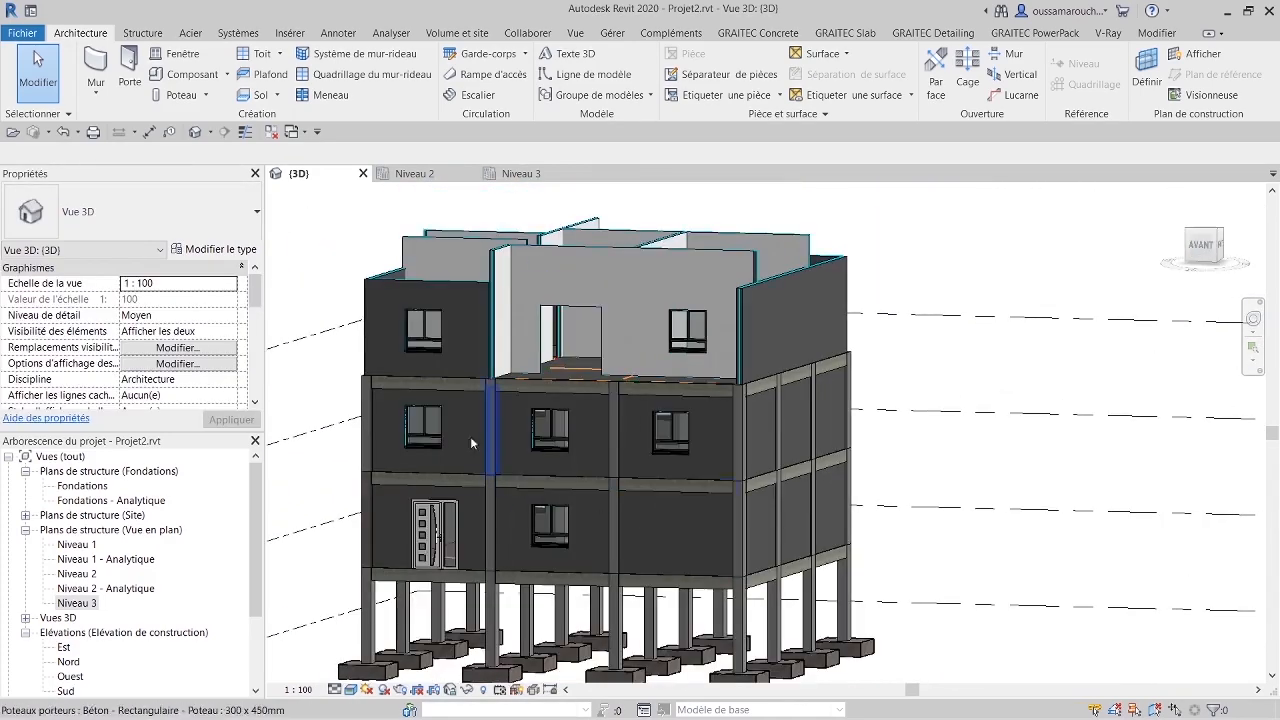
Step: Open the Niveau 1 structural plan, start placing a door, and browse to the Portes folder to load a door family
{"action": "double_click", "coordinate": [76, 545]}
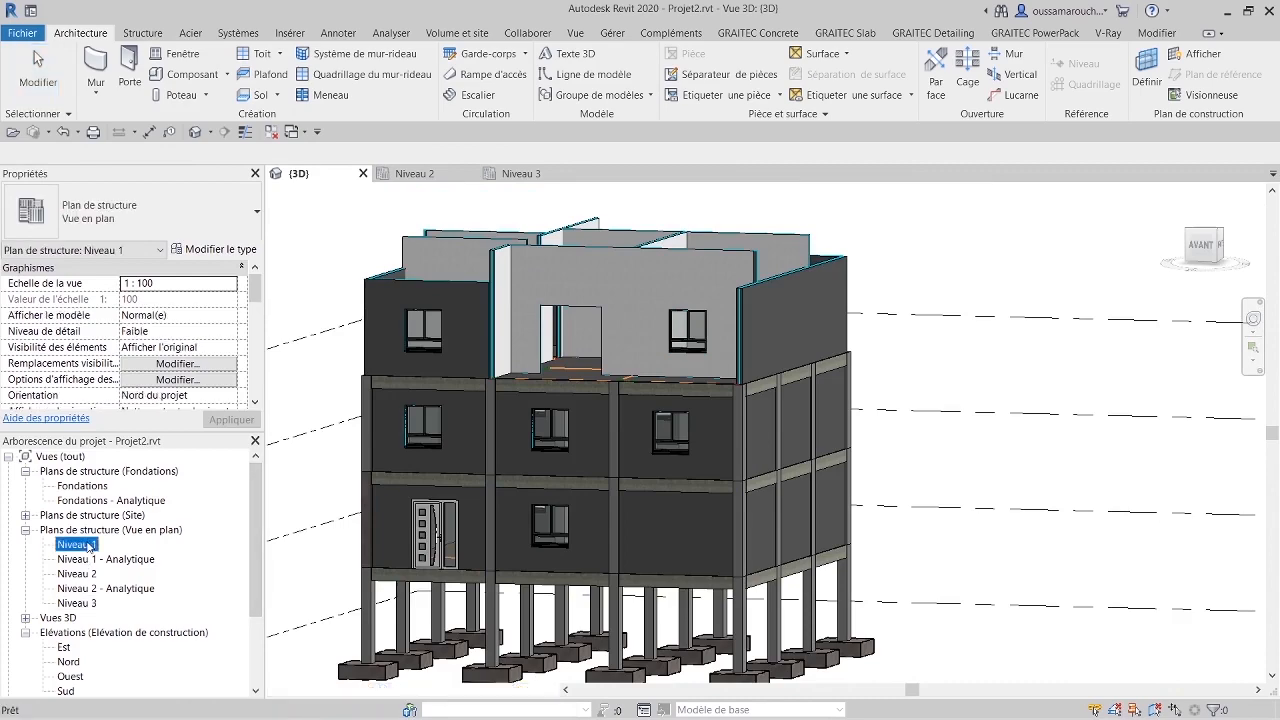
{"action": "scroll", "coordinate": [743, 567], "scroll_direction": "up", "scroll_amount": 3}
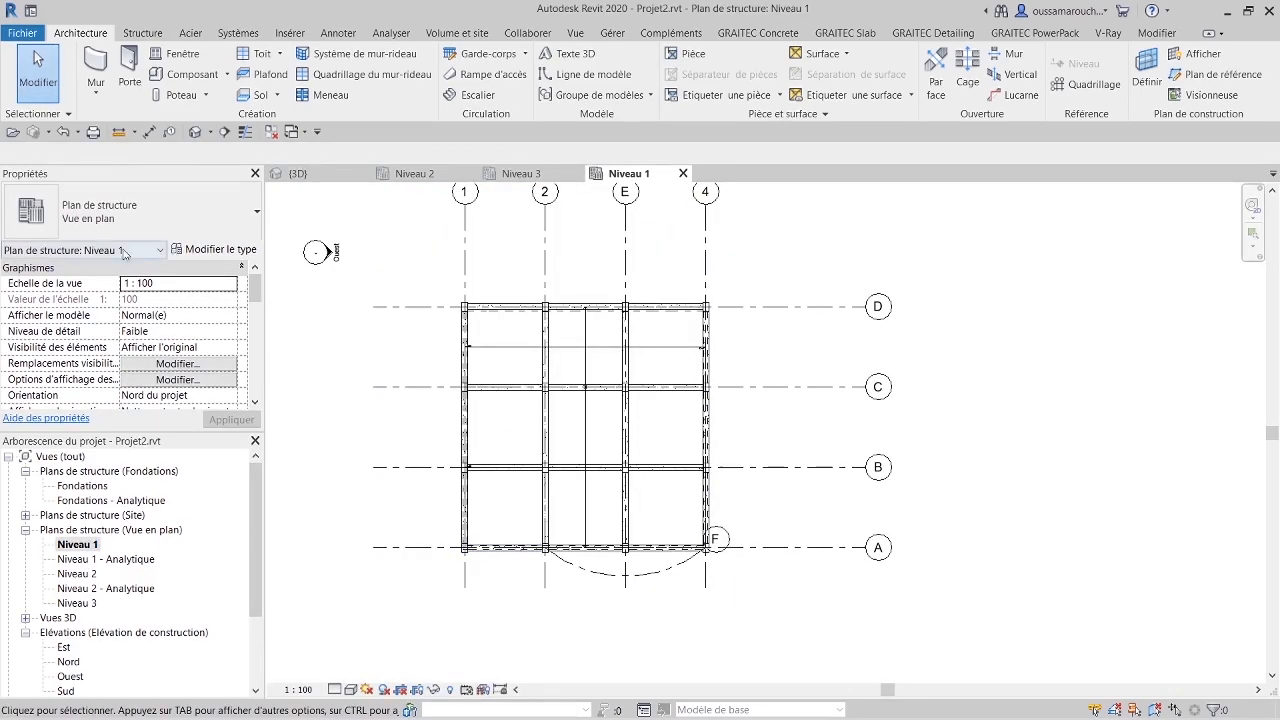
{"action": "left_click", "coordinate": [129, 70]}
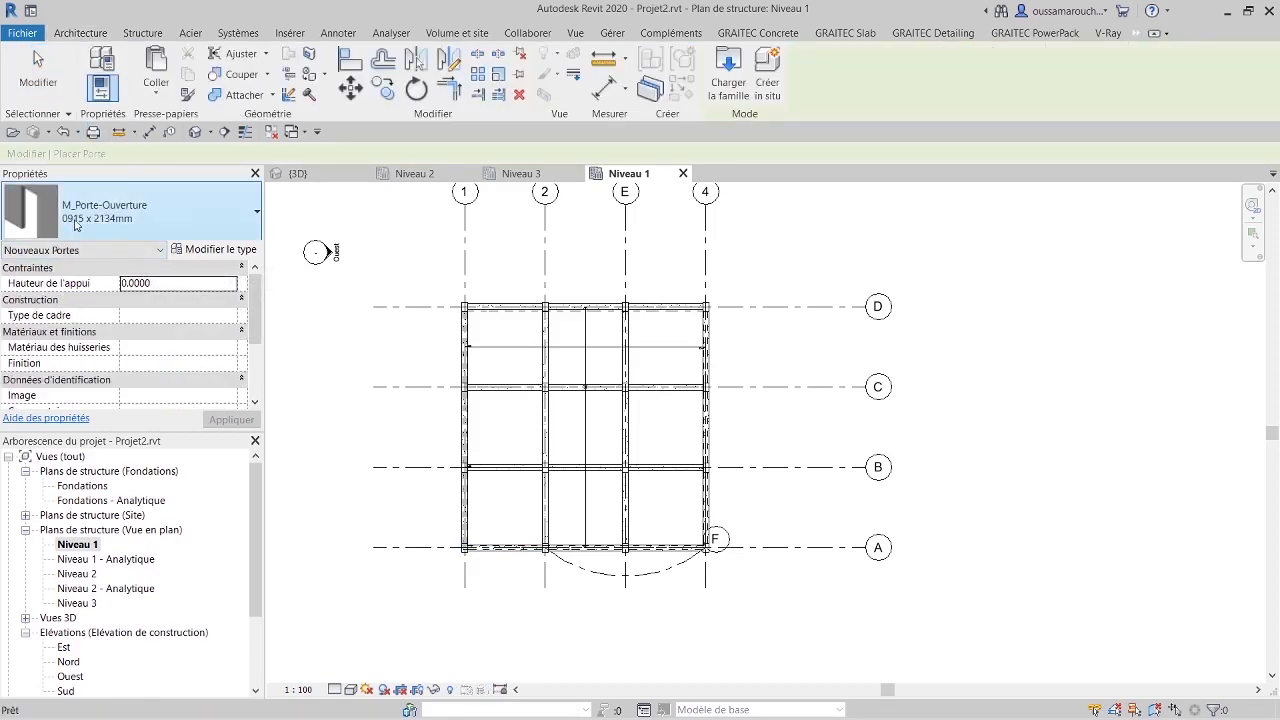
{"action": "left_click", "coordinate": [220, 250]}
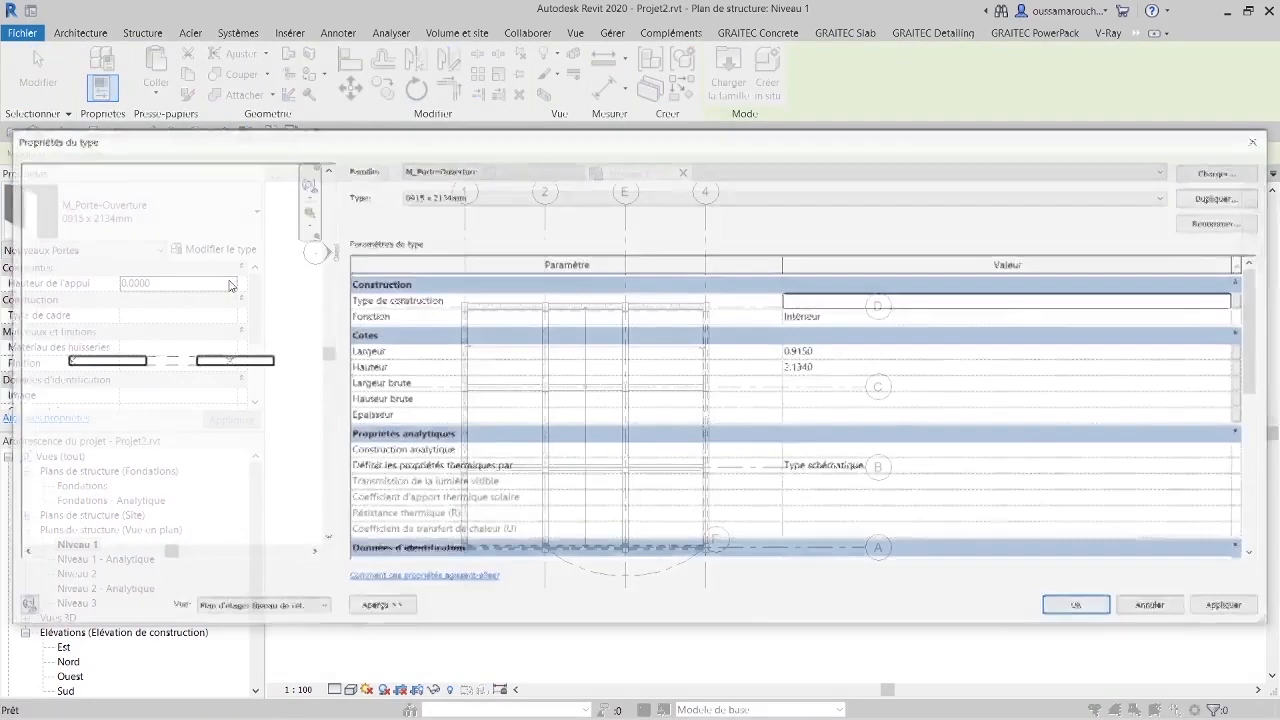
{"action": "left_click", "coordinate": [1203, 178]}
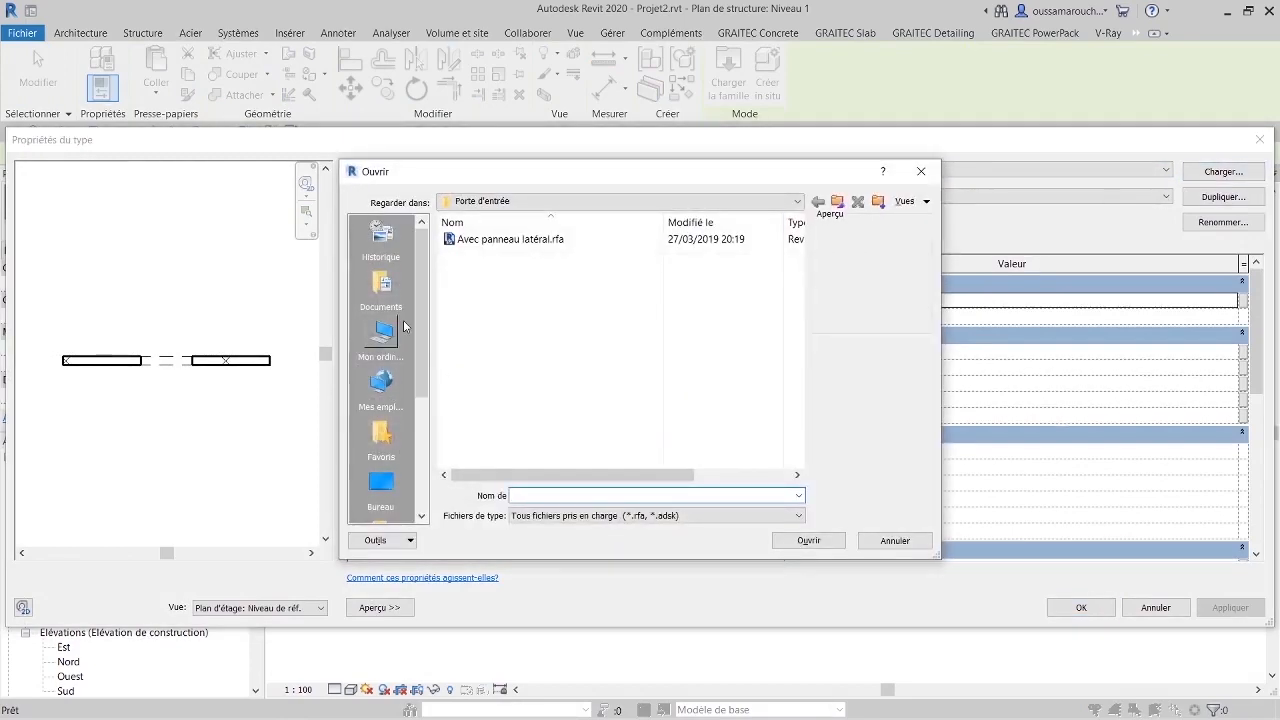
{"action": "left_click", "coordinate": [838, 201]}
{"action": "left_click", "coordinate": [525, 404]}
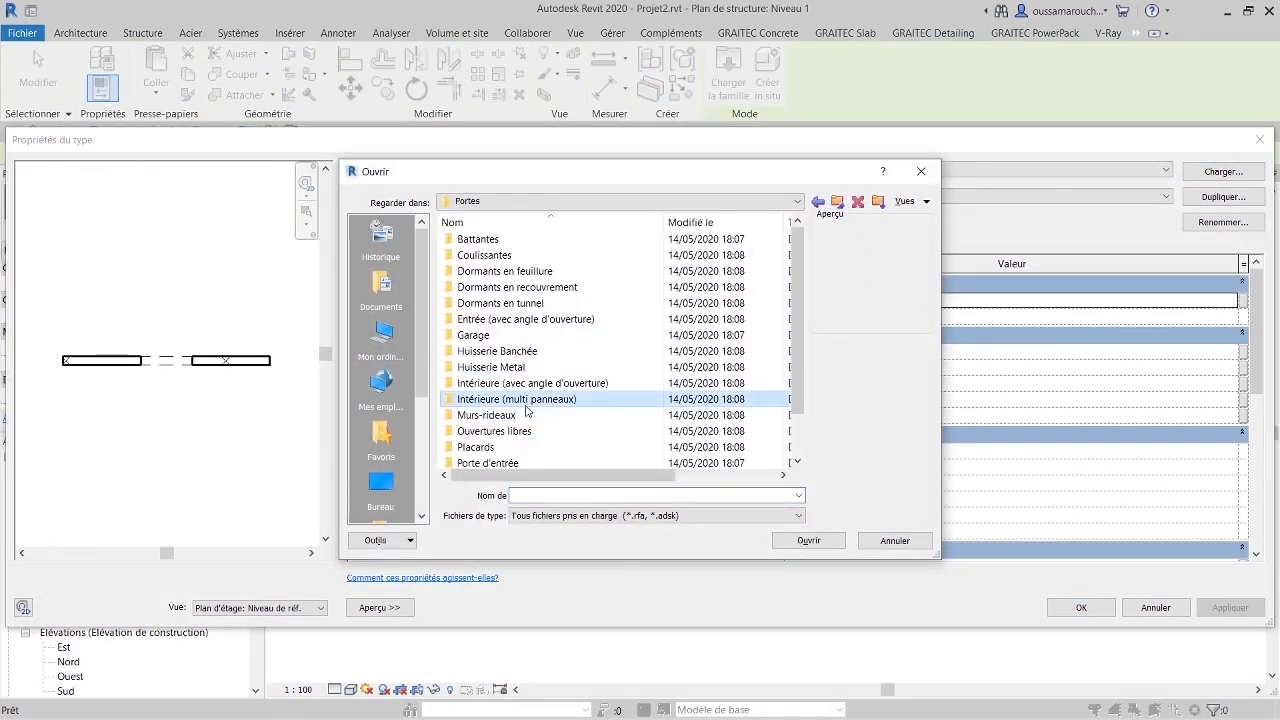
Step: Open the Garage folder inside the Portes folder of the France library
{"action": "left_click", "coordinate": [562, 383]}
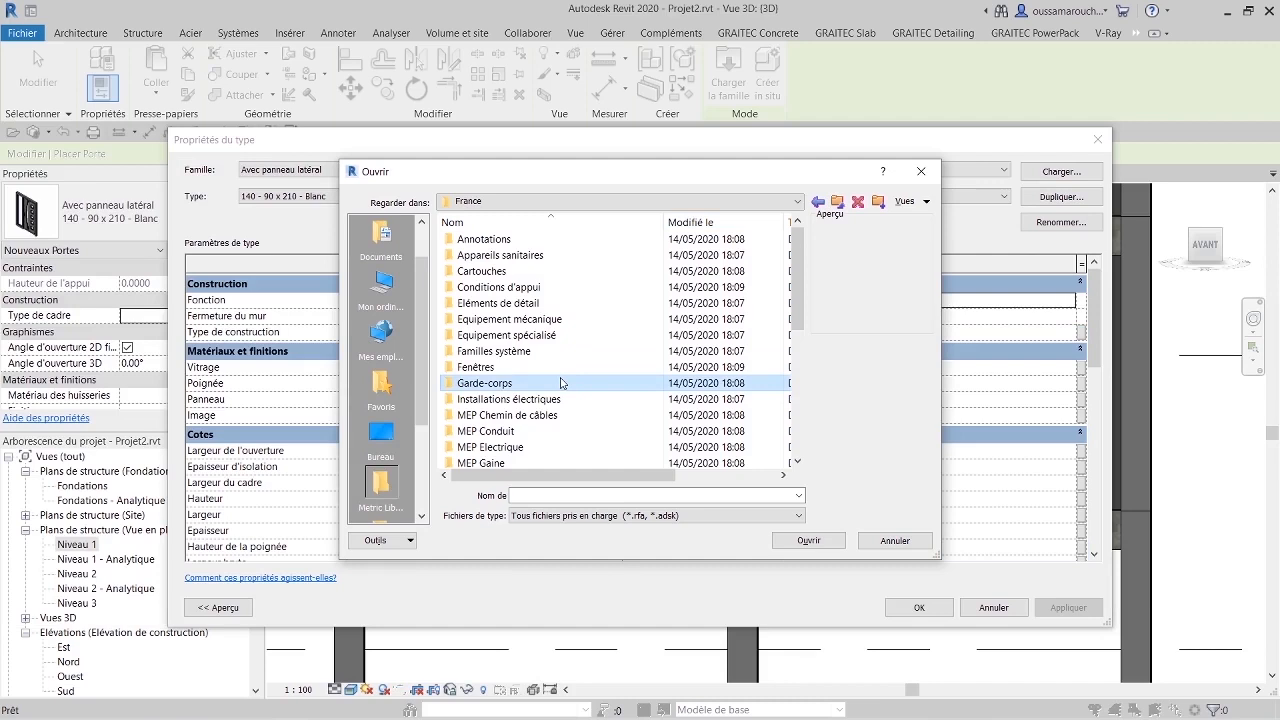
{"action": "scroll", "coordinate": [562, 383], "scroll_direction": "down", "scroll_amount": 5}
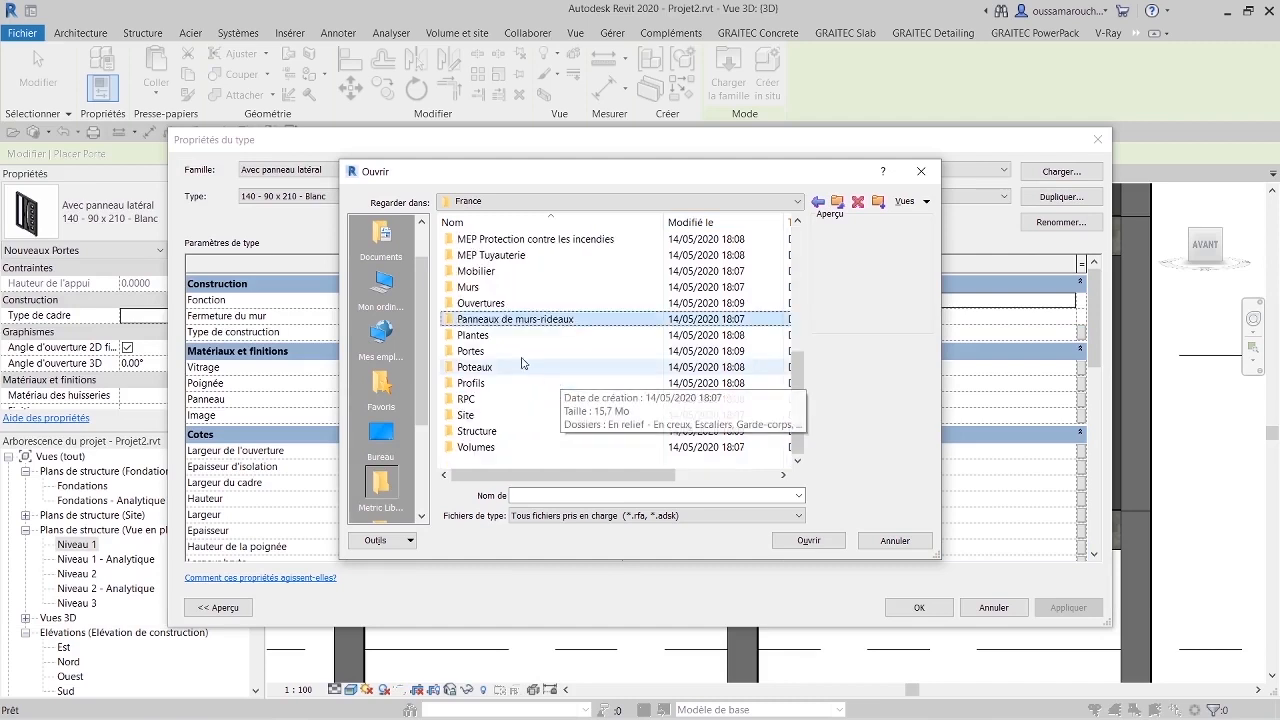
{"action": "double_click", "coordinate": [497, 356]}
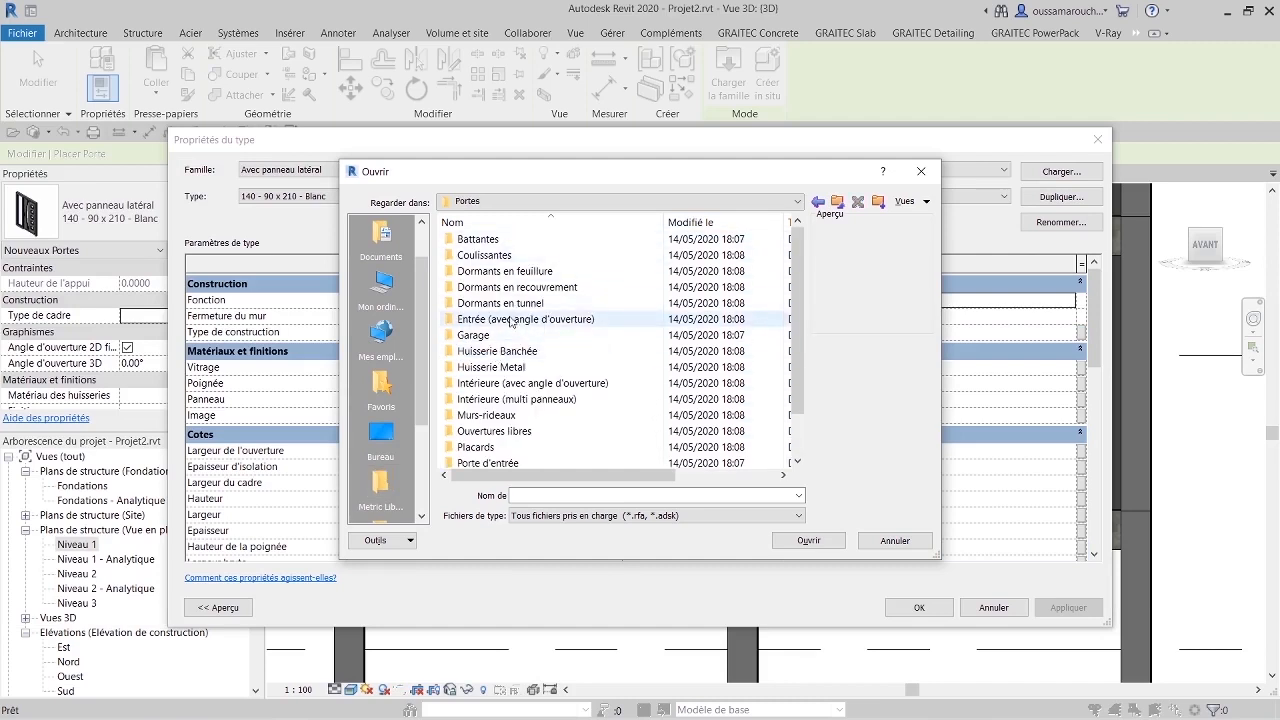
{"action": "left_click", "coordinate": [512, 321]}
{"action": "double_click", "coordinate": [505, 336]}
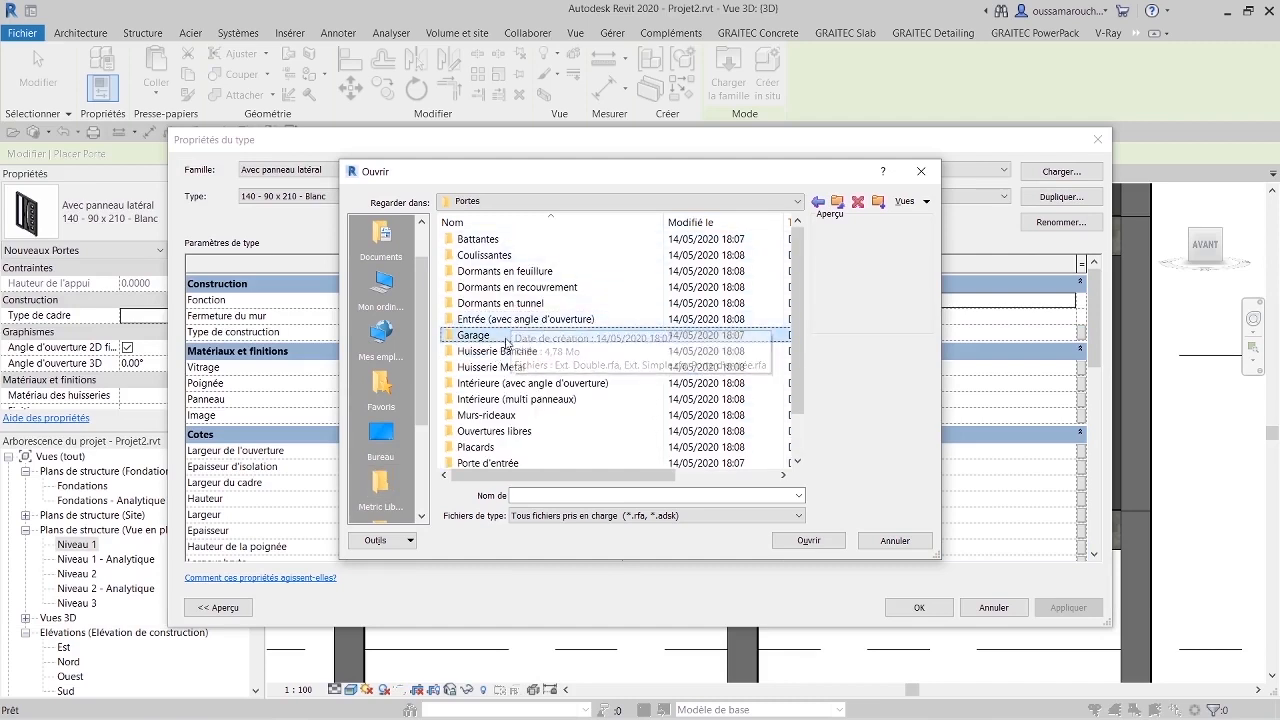
Step: Load the door family Garage sectionnelle.rfa from the Garage folder
{"action": "left_click", "coordinate": [505, 271]}
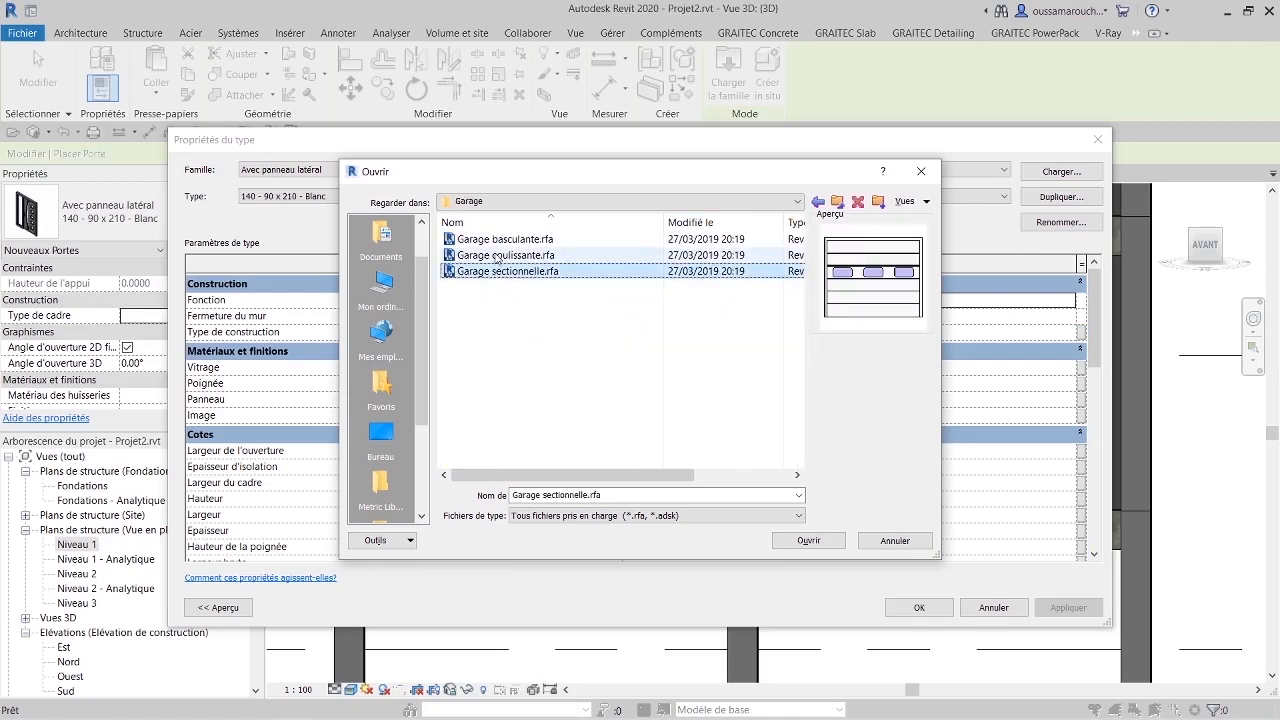
{"action": "left_click", "coordinate": [508, 256]}
{"action": "left_click", "coordinate": [514, 272]}
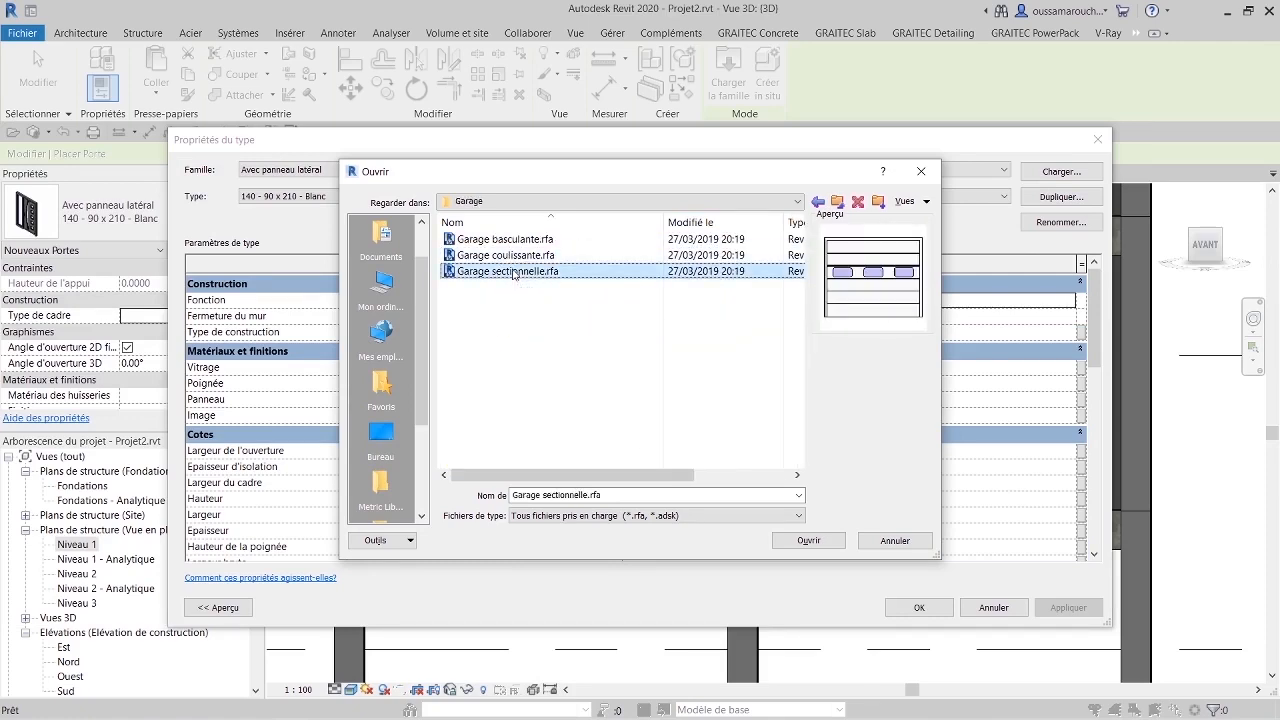
{"action": "left_click", "coordinate": [816, 540]}
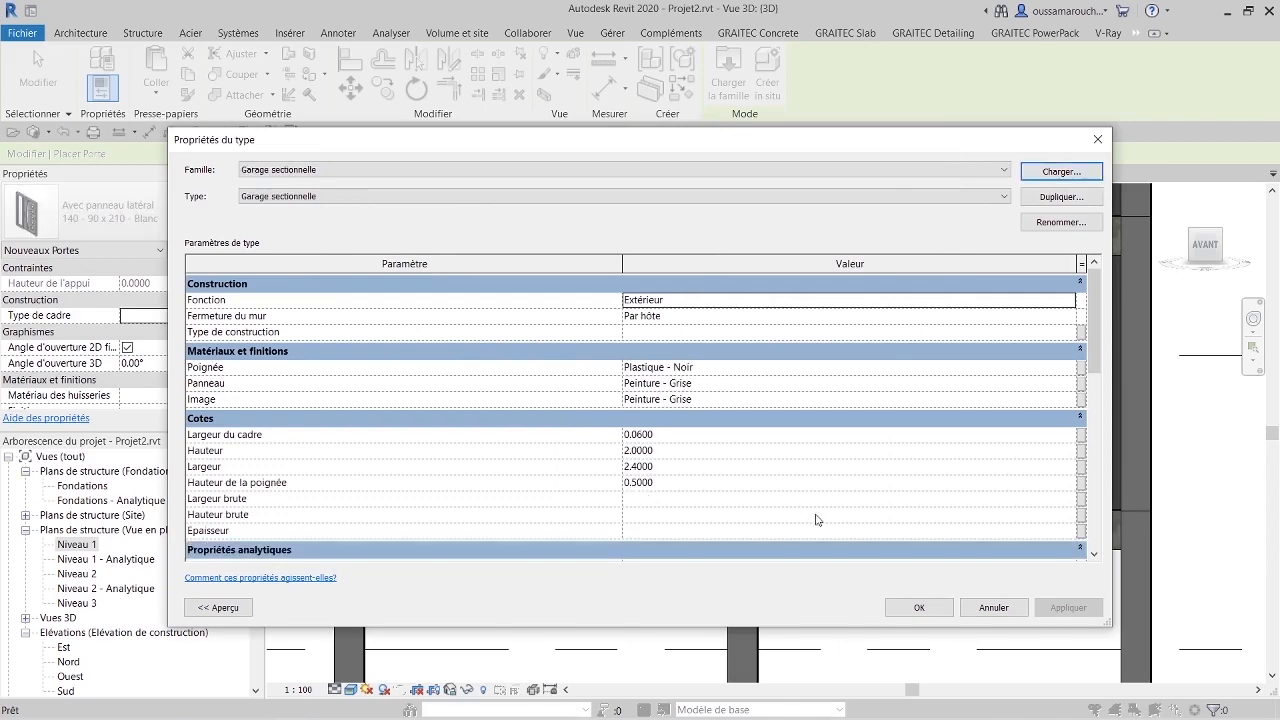
Step: Show the preview of the Garage sectionnelle type and review its construction, material and dimension parameters
{"action": "left_click", "coordinate": [216, 607]}
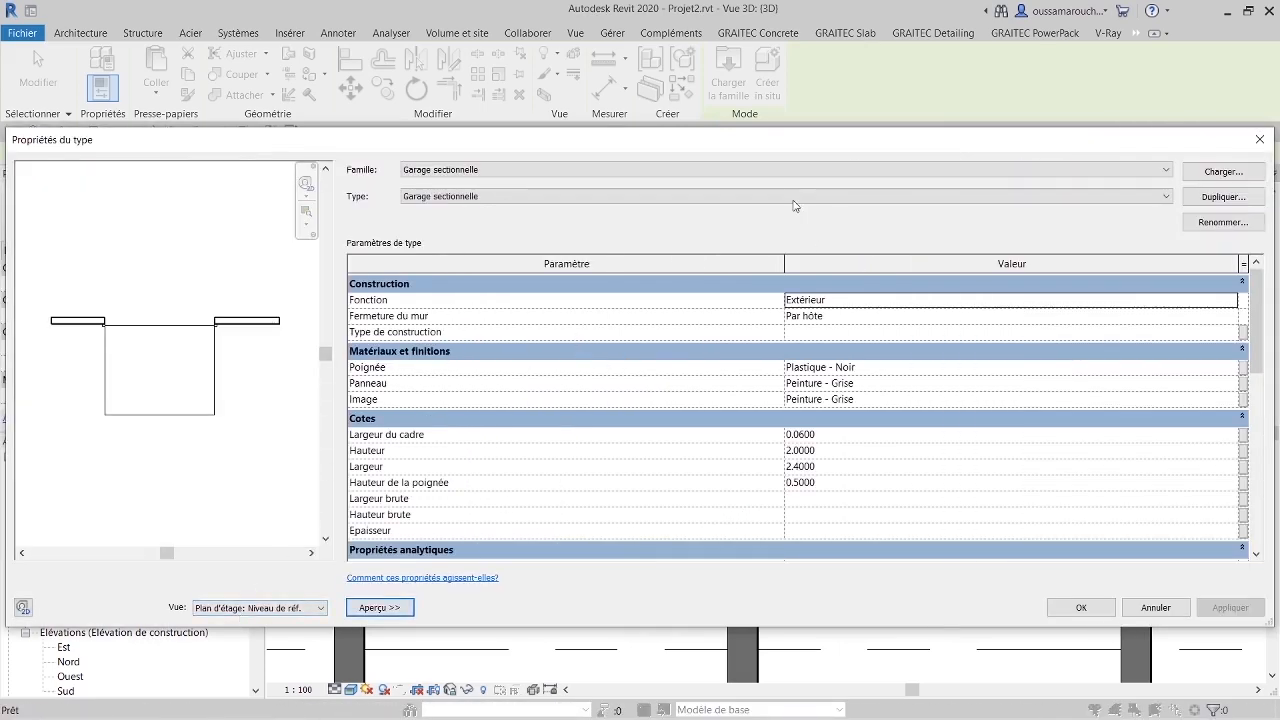
{"action": "left_click_drag", "start_coordinate": [714, 148], "coordinate": [723, 131]}
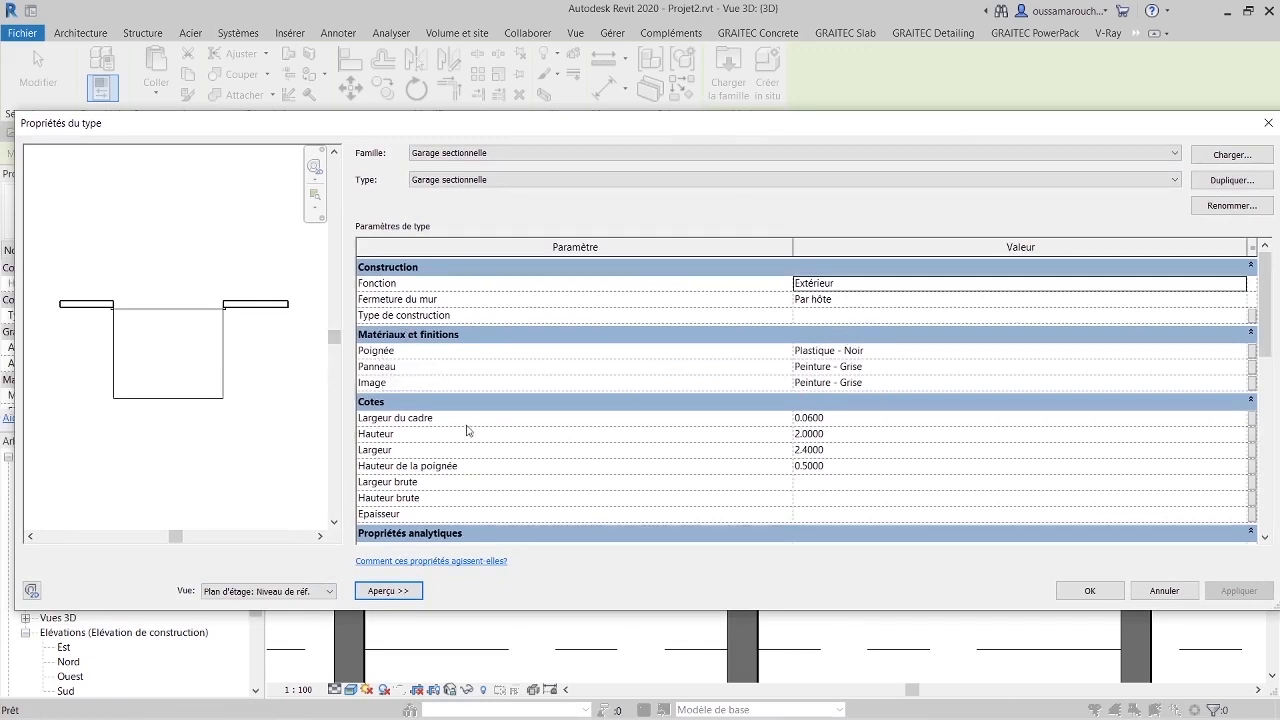
{"action": "scroll", "coordinate": [677, 434], "scroll_direction": "down", "scroll_amount": 3}
{"action": "scroll", "coordinate": [829, 429], "scroll_direction": "up", "scroll_amount": 2}
{"action": "scroll", "coordinate": [883, 437], "scroll_direction": "down", "scroll_amount": 2}
{"action": "scroll", "coordinate": [805, 396], "scroll_direction": "up", "scroll_amount": 2}
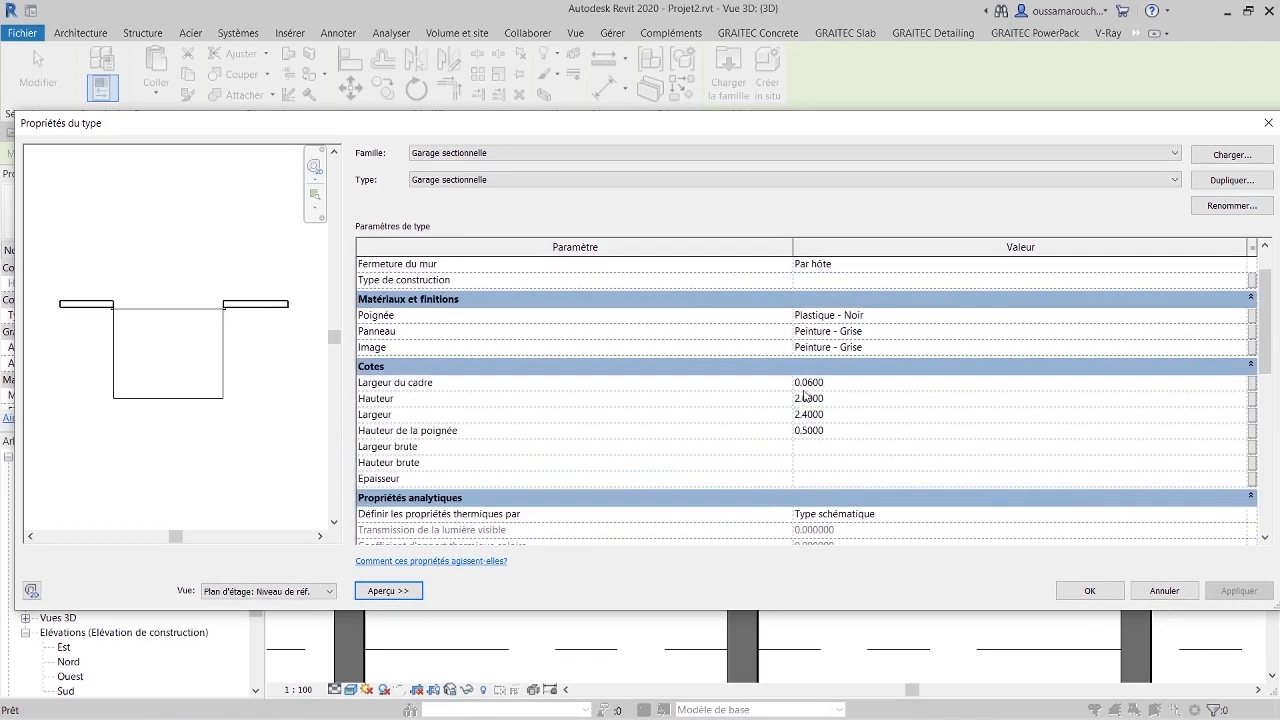
{"action": "scroll", "coordinate": [790, 407], "scroll_direction": "up", "scroll_amount": 2}
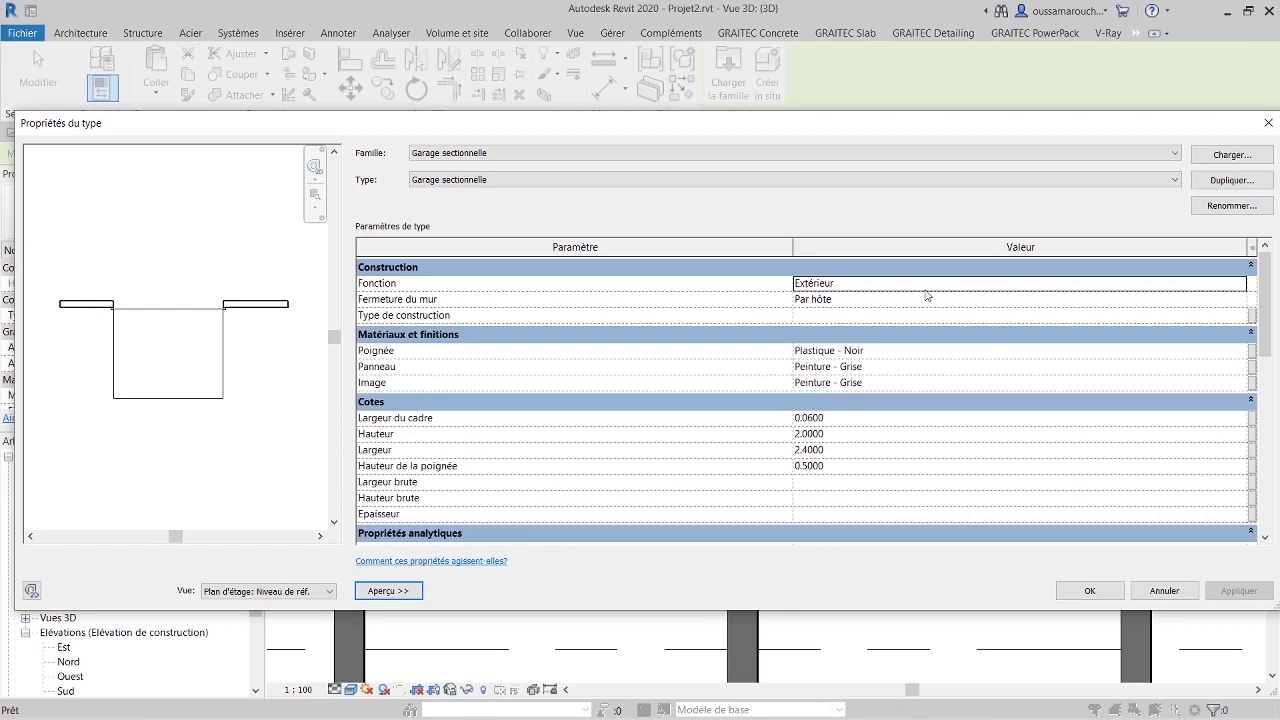
Step: Place a Garage sectionnelle door in the Niveau 1 front wall, in the bay beside the axis A corner column, and check it in 3D
{"action": "left_click", "coordinate": [1092, 593]}
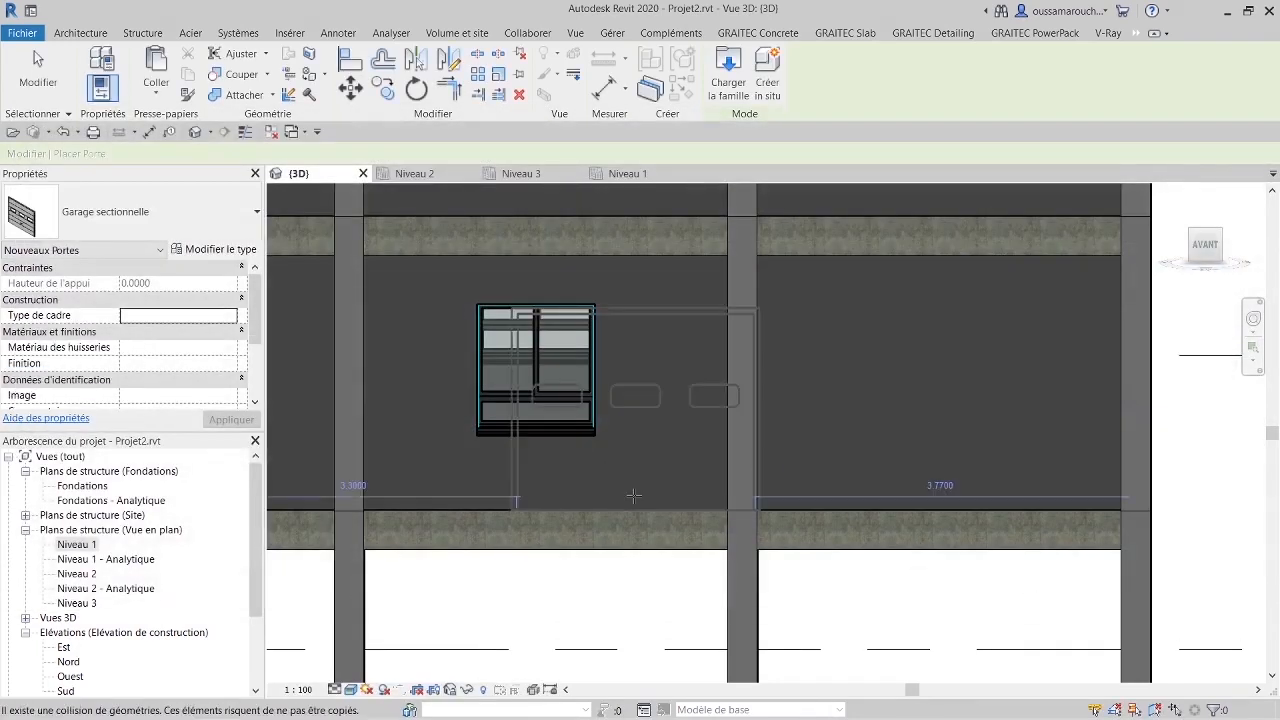
{"action": "left_click", "coordinate": [620, 173]}
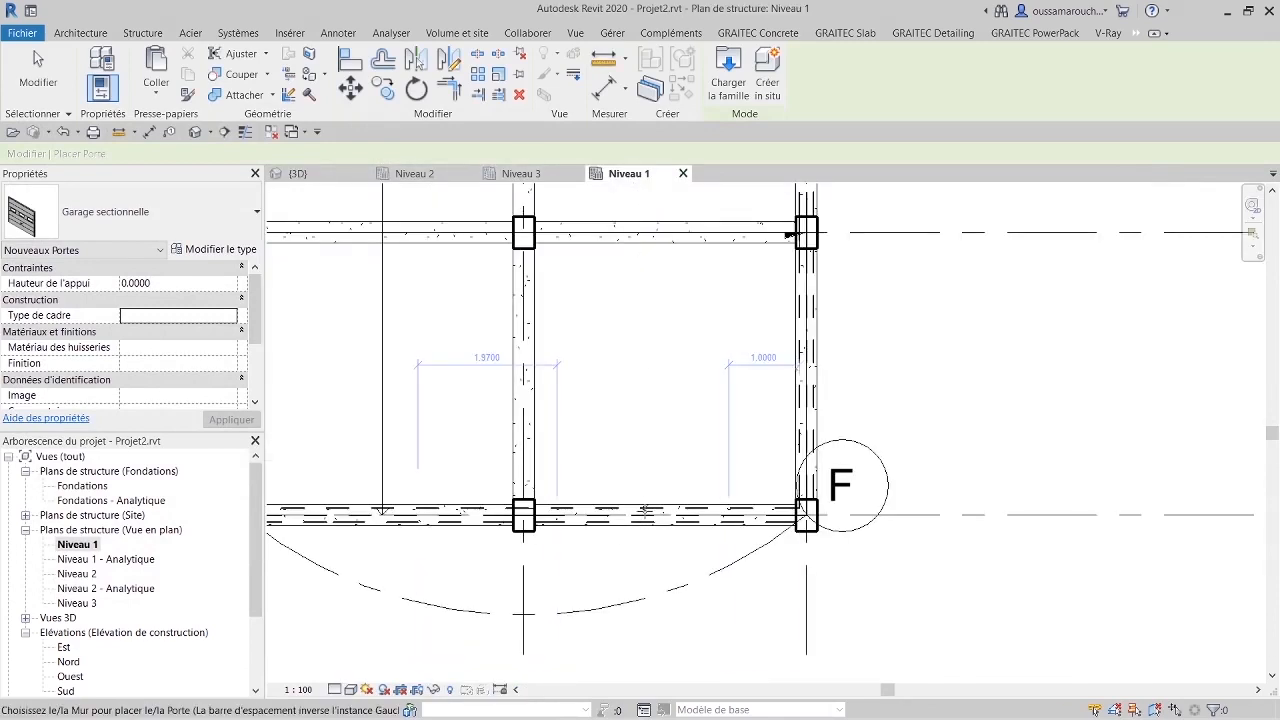
{"action": "left_click", "coordinate": [650, 522]}
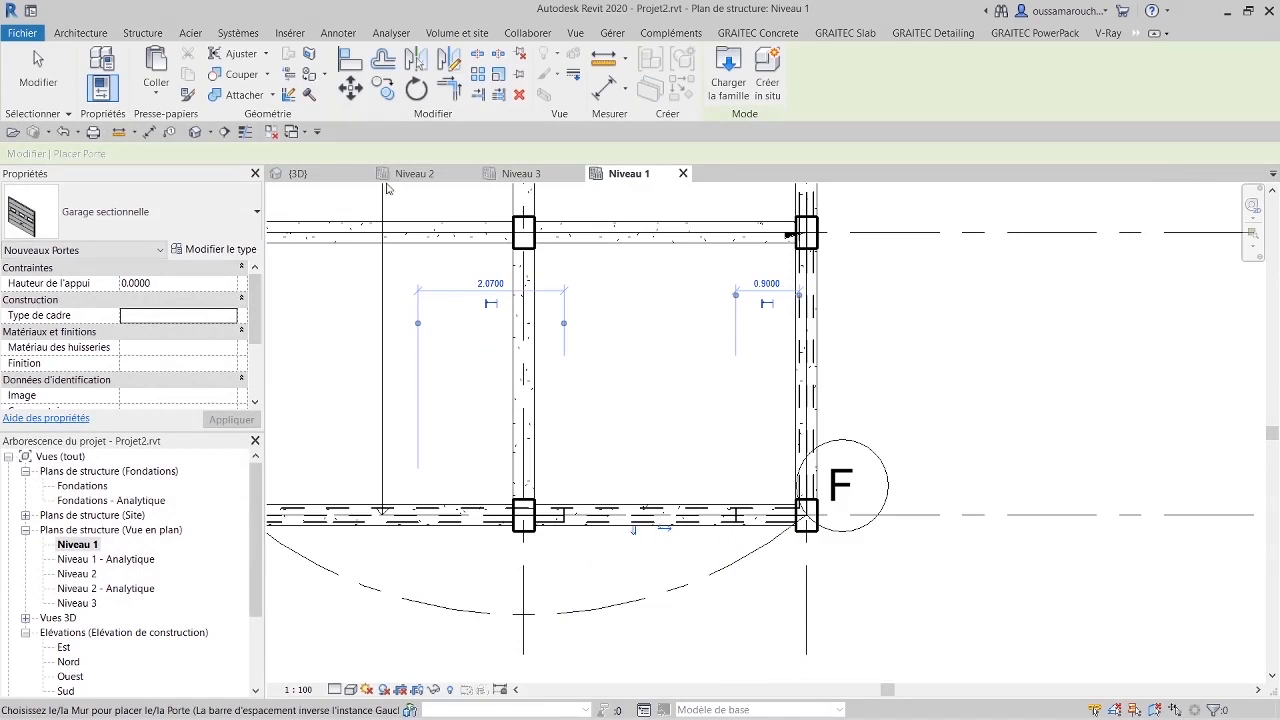
{"action": "left_click", "coordinate": [297, 173]}
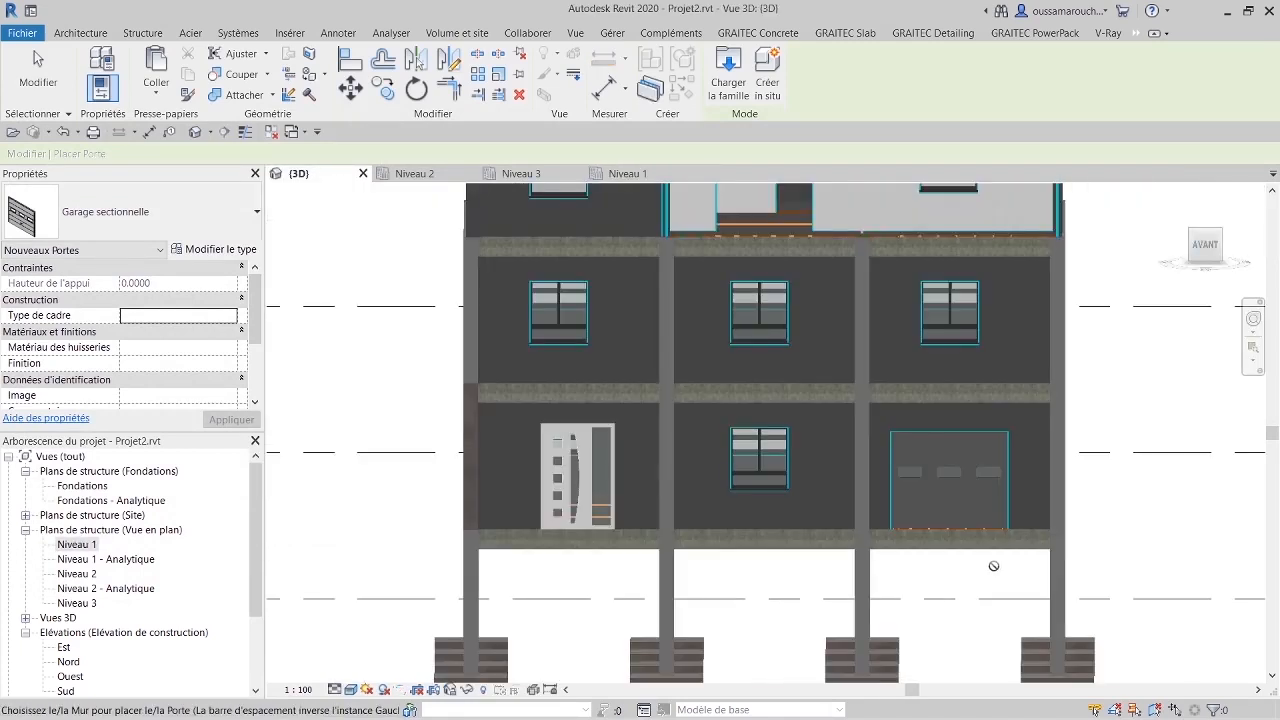
{"action": "key", "text": "Escape"}
{"action": "key", "text": "Escape"}
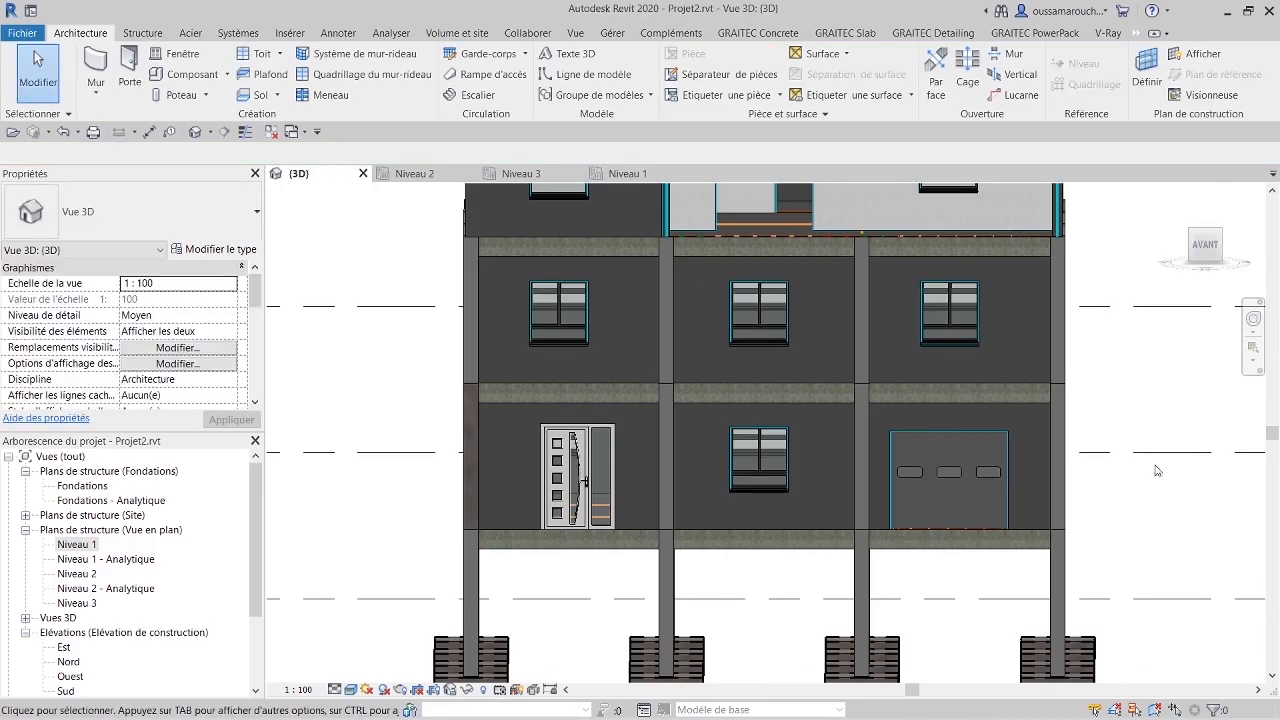
Step: Set the panel material (Panneau) of the Garage sectionnelle door type to Porte - Cadre
{"action": "left_click", "coordinate": [1199, 251]}
{"action": "left_click_drag", "start_coordinate": [1199, 251], "coordinate": [1168, 262]}
{"action": "scroll", "coordinate": [1140, 662], "scroll_direction": "down", "scroll_amount": 2}
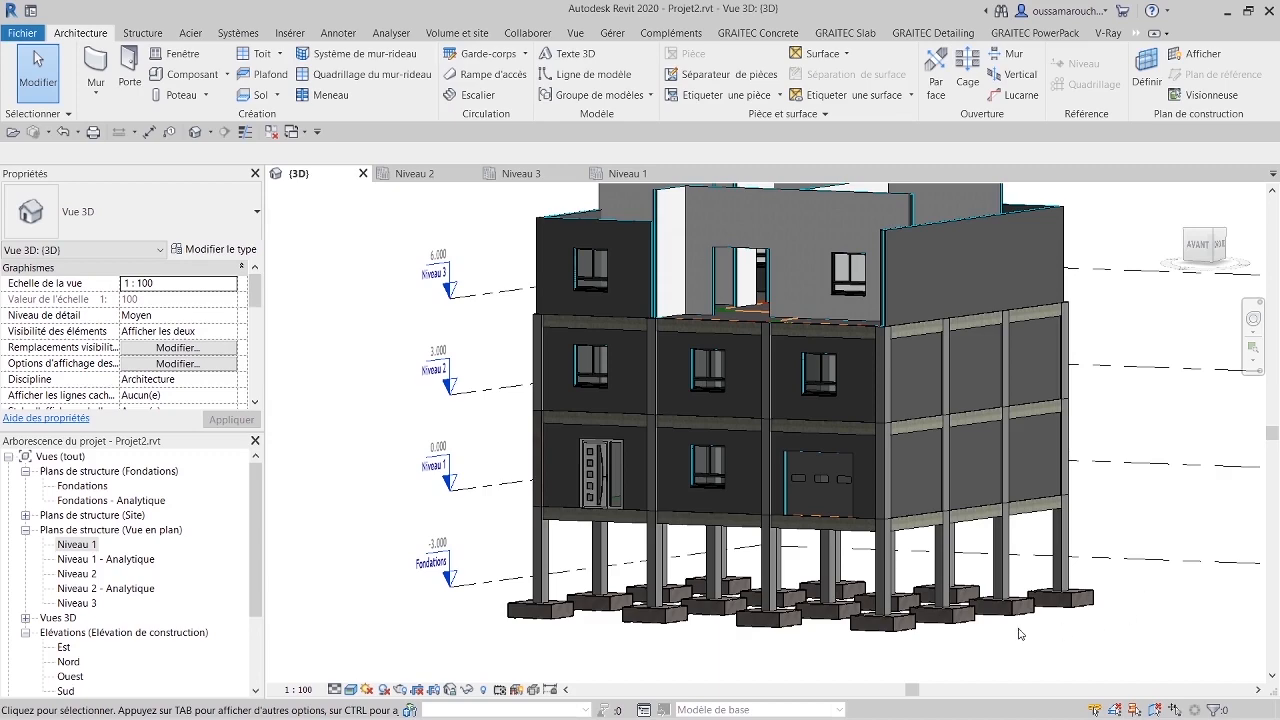
{"action": "left_click", "coordinate": [833, 476]}
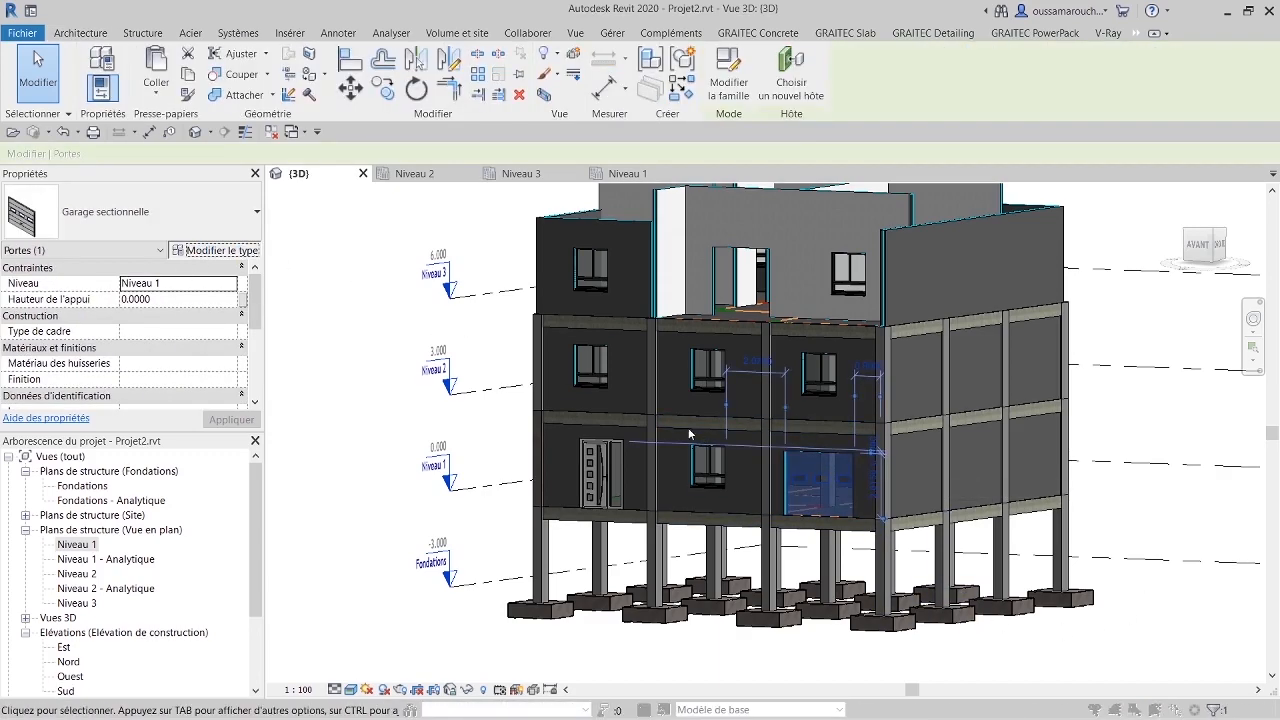
{"action": "left_click", "coordinate": [207, 250]}
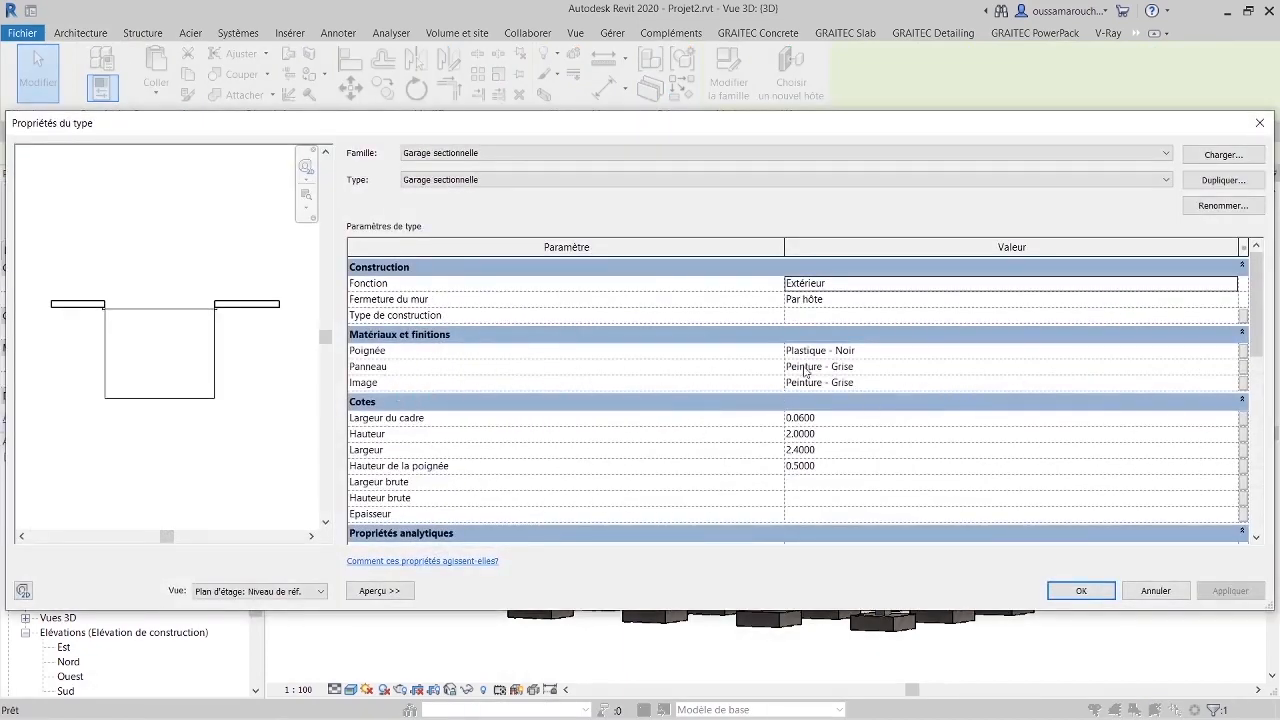
{"action": "left_click", "coordinate": [1227, 367]}
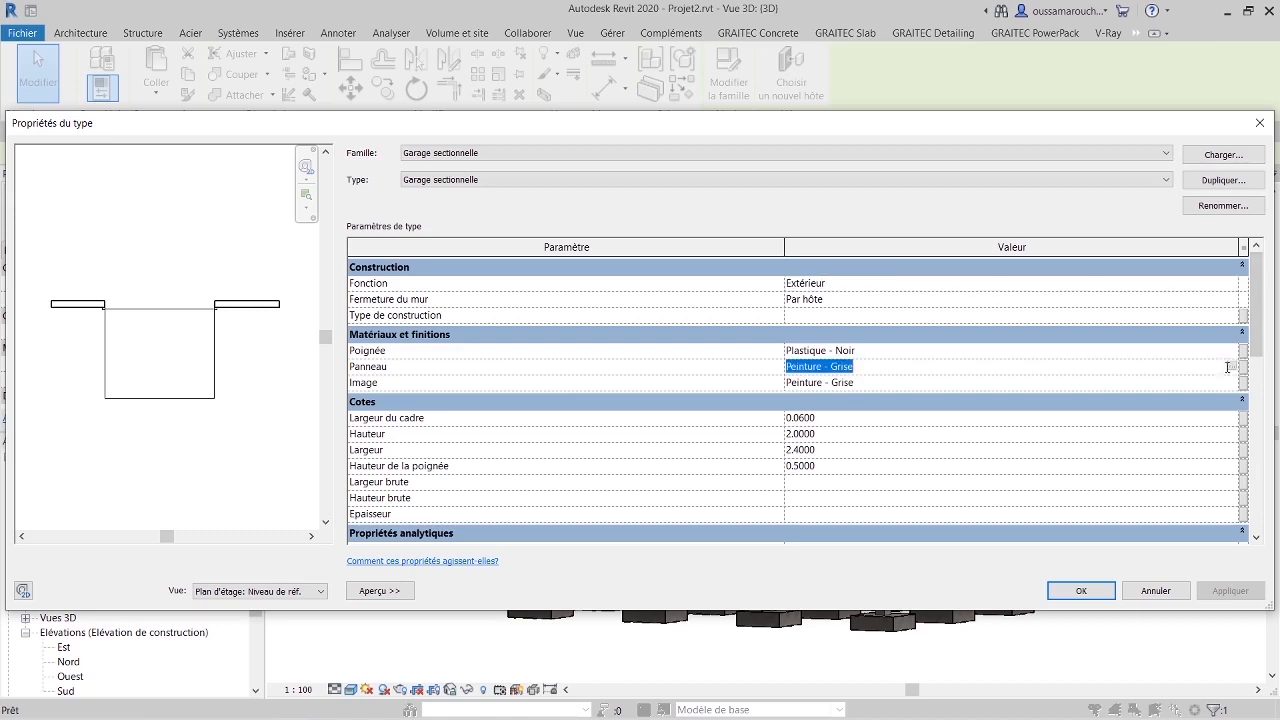
{"action": "left_click", "coordinate": [1233, 367]}
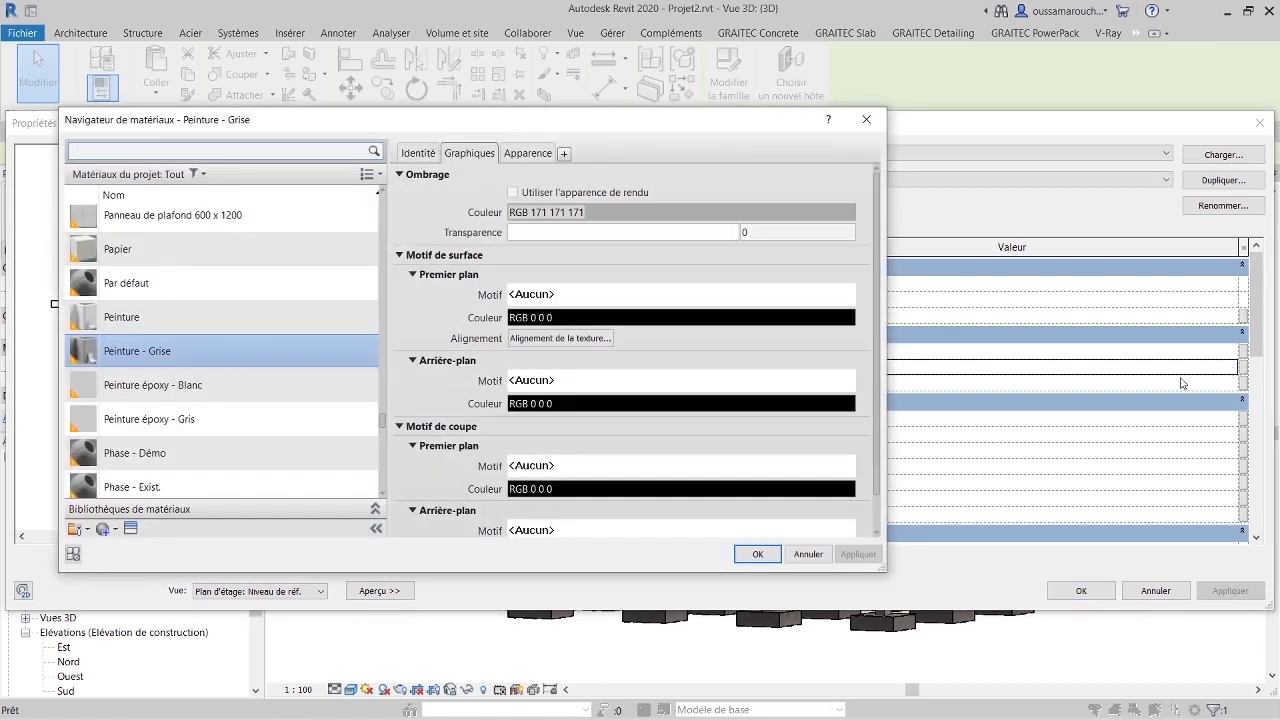
{"action": "scroll", "coordinate": [266, 412], "scroll_direction": "down", "scroll_amount": 3}
{"action": "scroll", "coordinate": [269, 407], "scroll_direction": "down", "scroll_amount": 3}
{"action": "scroll", "coordinate": [267, 418], "scroll_direction": "up", "scroll_amount": 3}
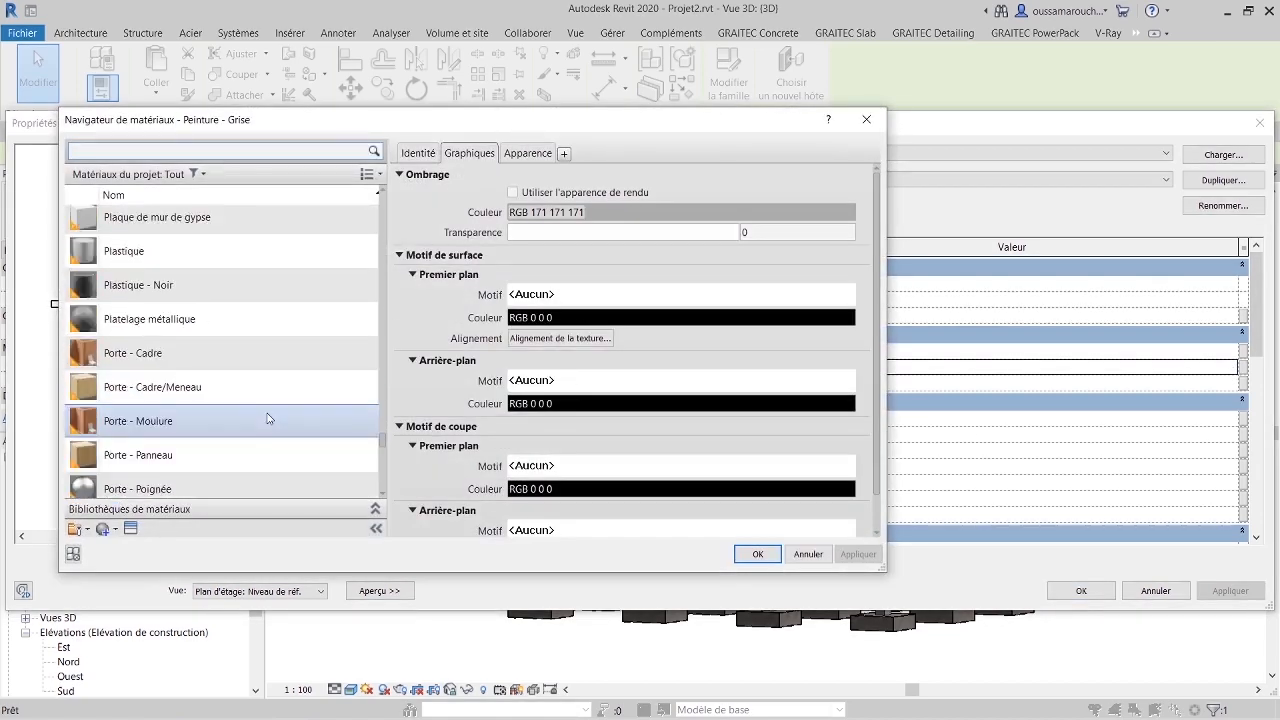
{"action": "left_click", "coordinate": [184, 366]}
{"action": "left_click", "coordinate": [754, 556]}
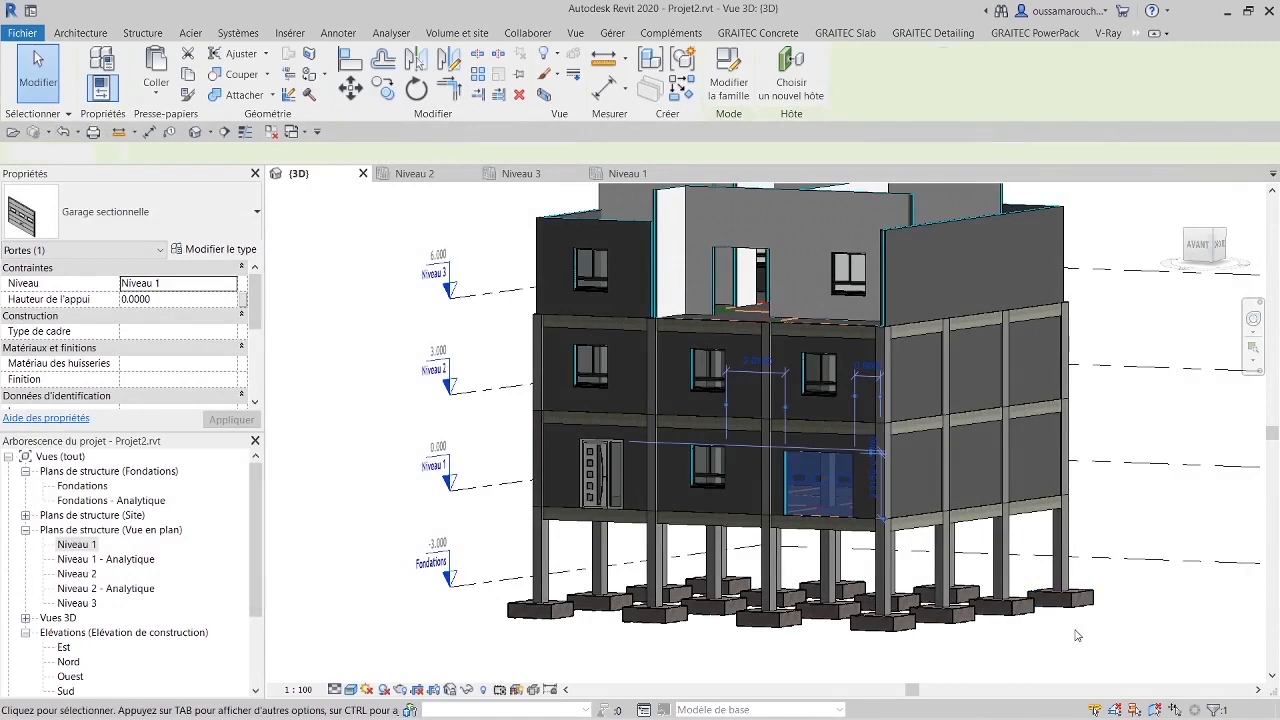
{"action": "left_click", "coordinate": [1076, 635]}
Step: Set the unconnected height of the eight Intérieur - Cloison 138 mm walls on Niveau 3 to 3 m
{"action": "scroll", "coordinate": [855, 648], "scroll_direction": "down", "scroll_amount": 2}
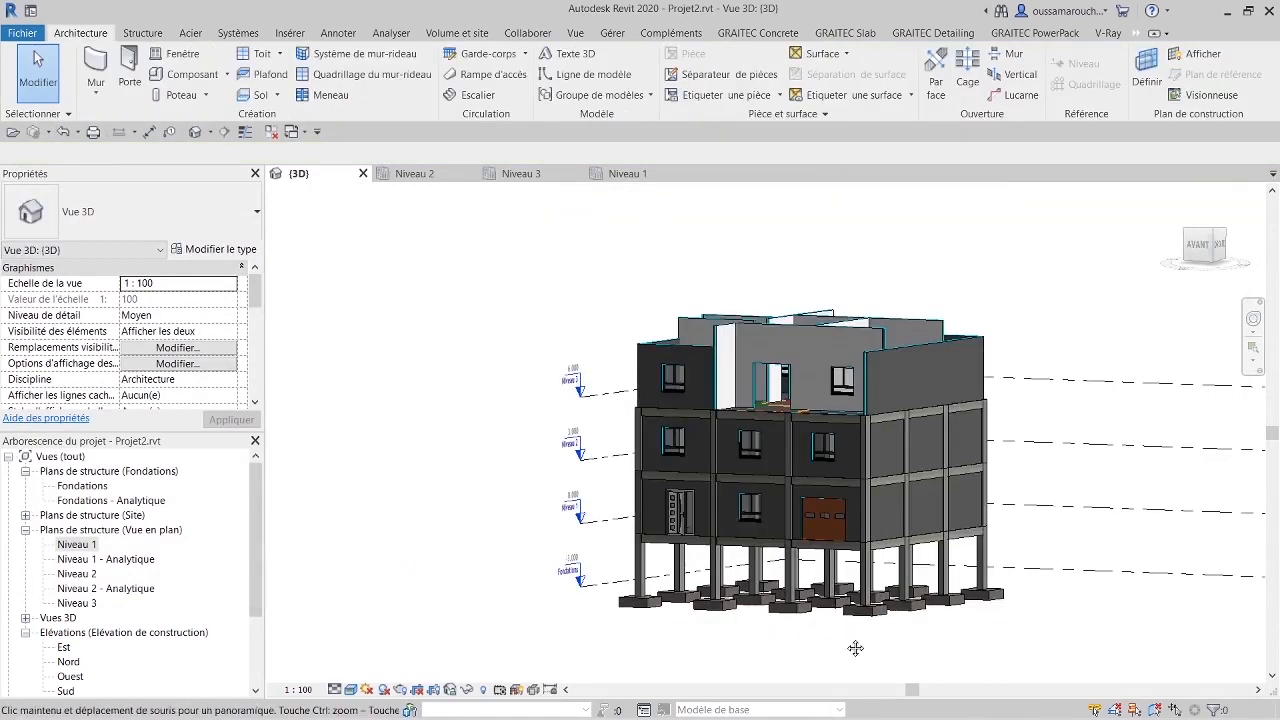
{"action": "middle_click_drag", "start_coordinate": [855, 648], "coordinate": [815, 670]}
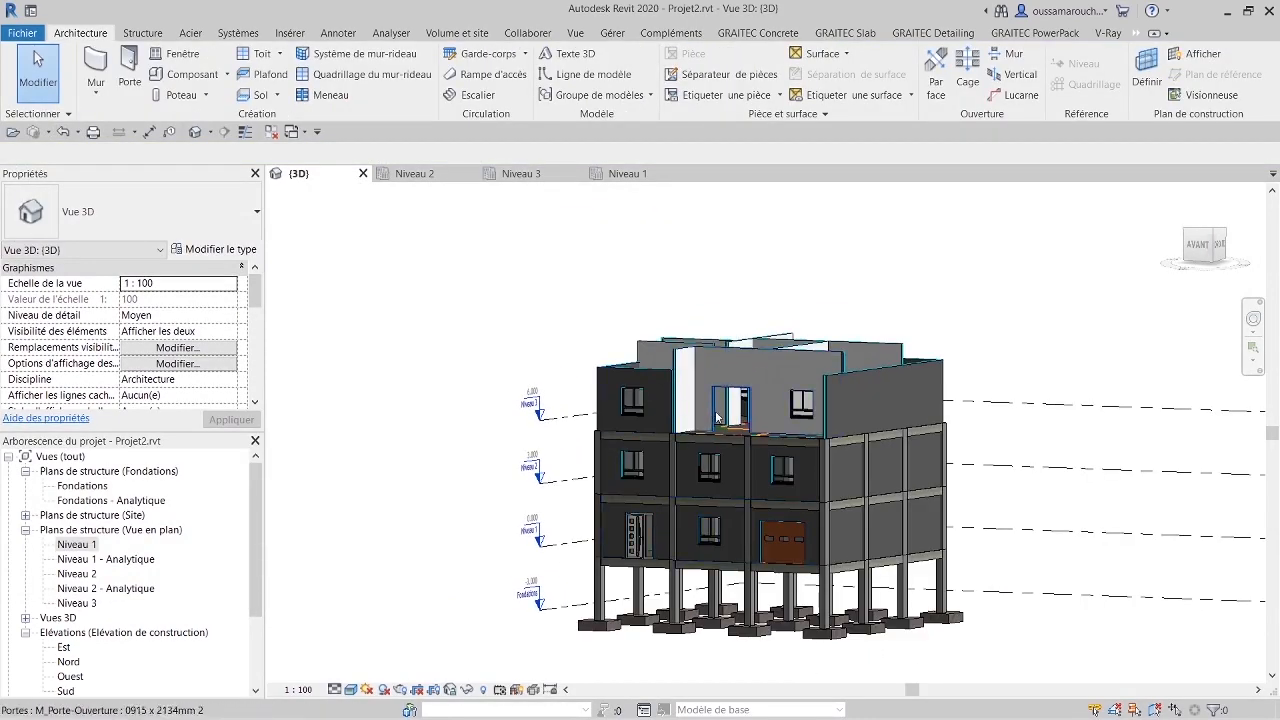
{"action": "left_click", "coordinate": [1198, 244]}
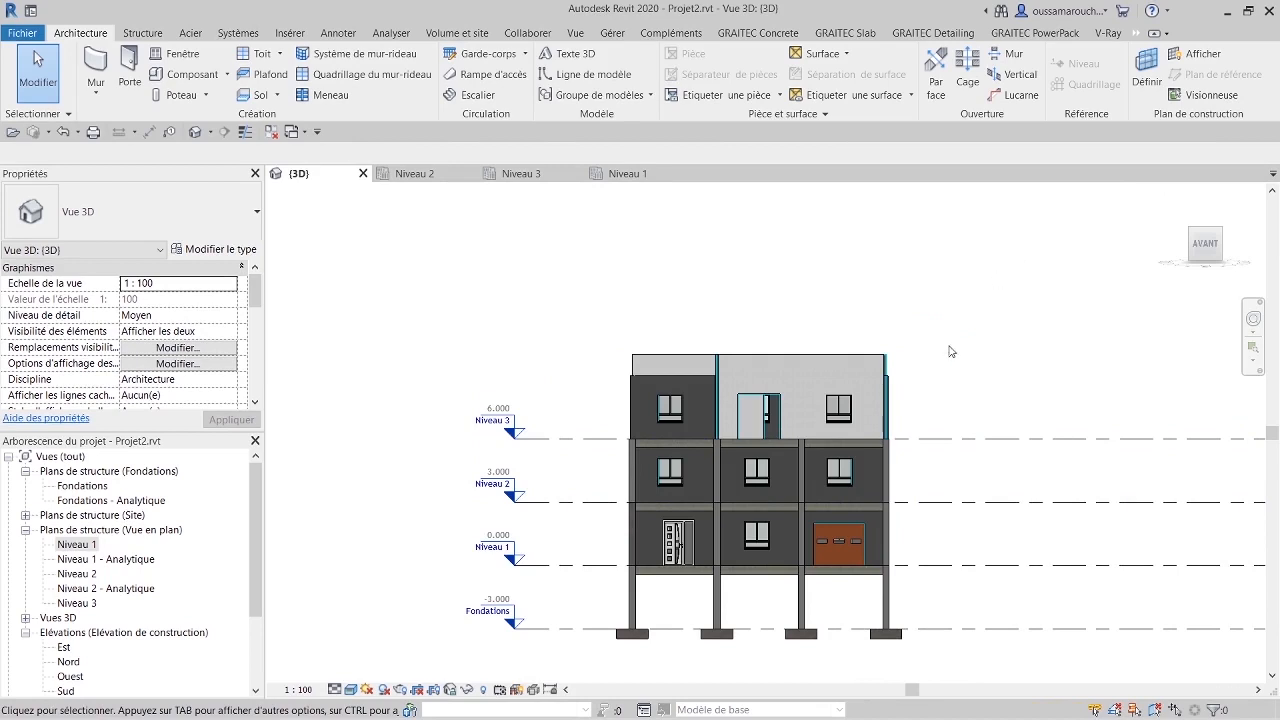
{"action": "left_click", "coordinate": [1209, 240]}
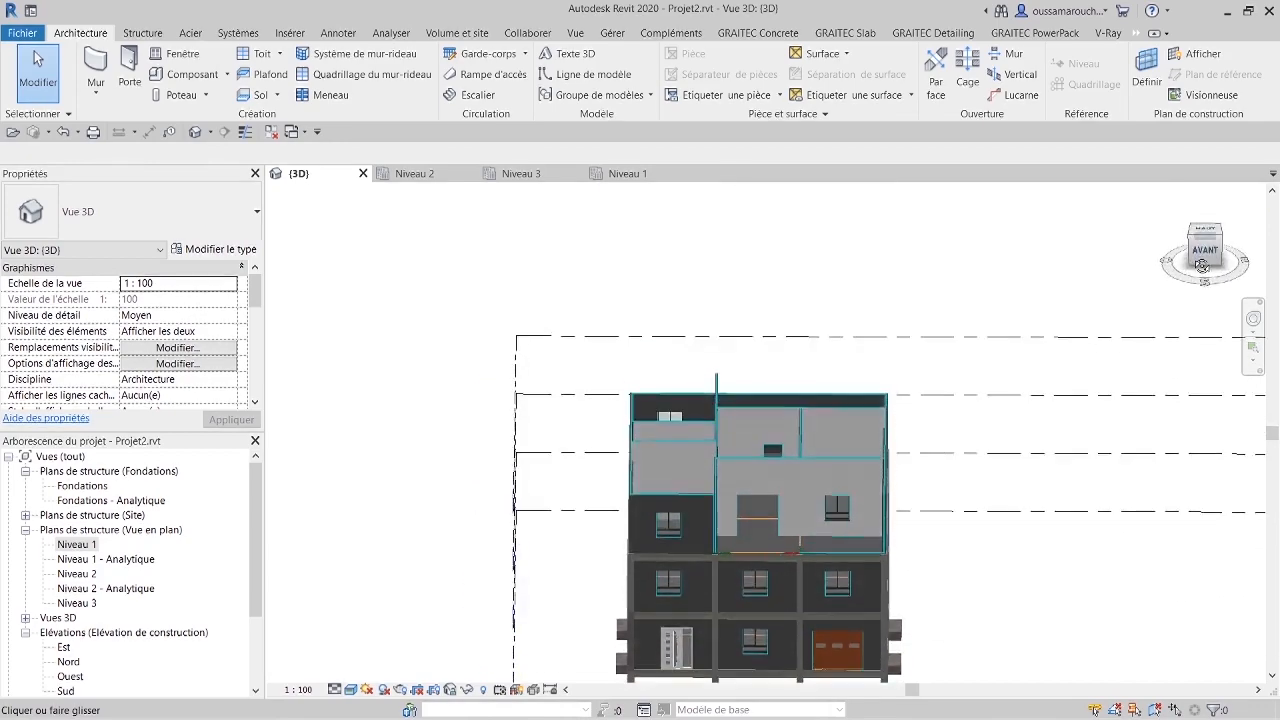
{"action": "left_click", "coordinate": [754, 478]}
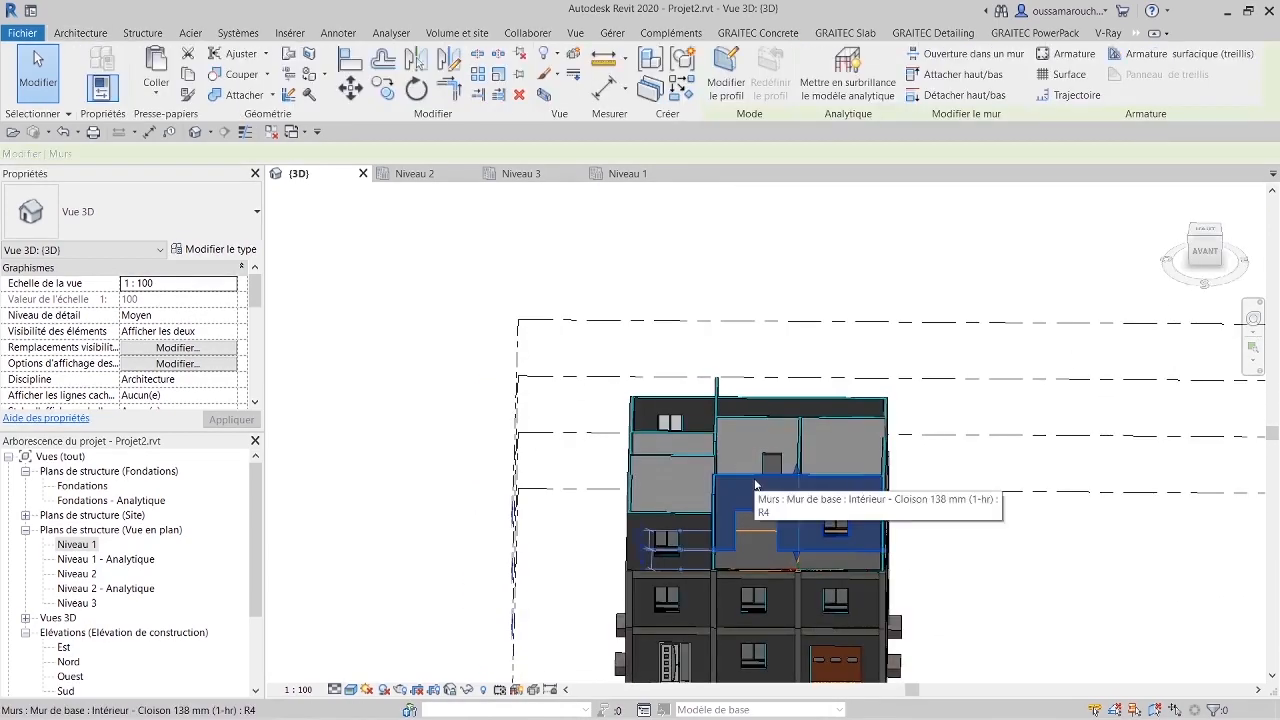
{"action": "left_click_drag", "start_coordinate": [1206, 254], "coordinate": [1172, 259]}
{"action": "left_click", "coordinate": [711, 517], "text": "ctrl"}
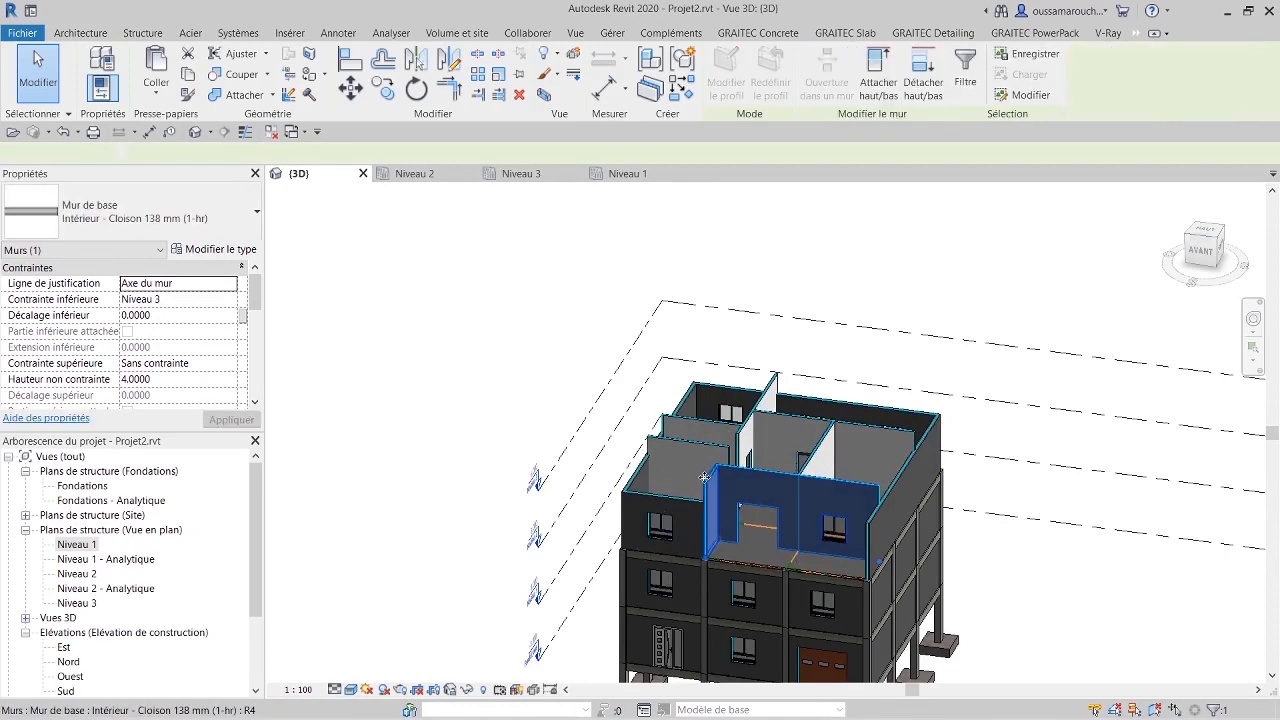
{"action": "left_click", "coordinate": [703, 455], "text": "ctrl"}
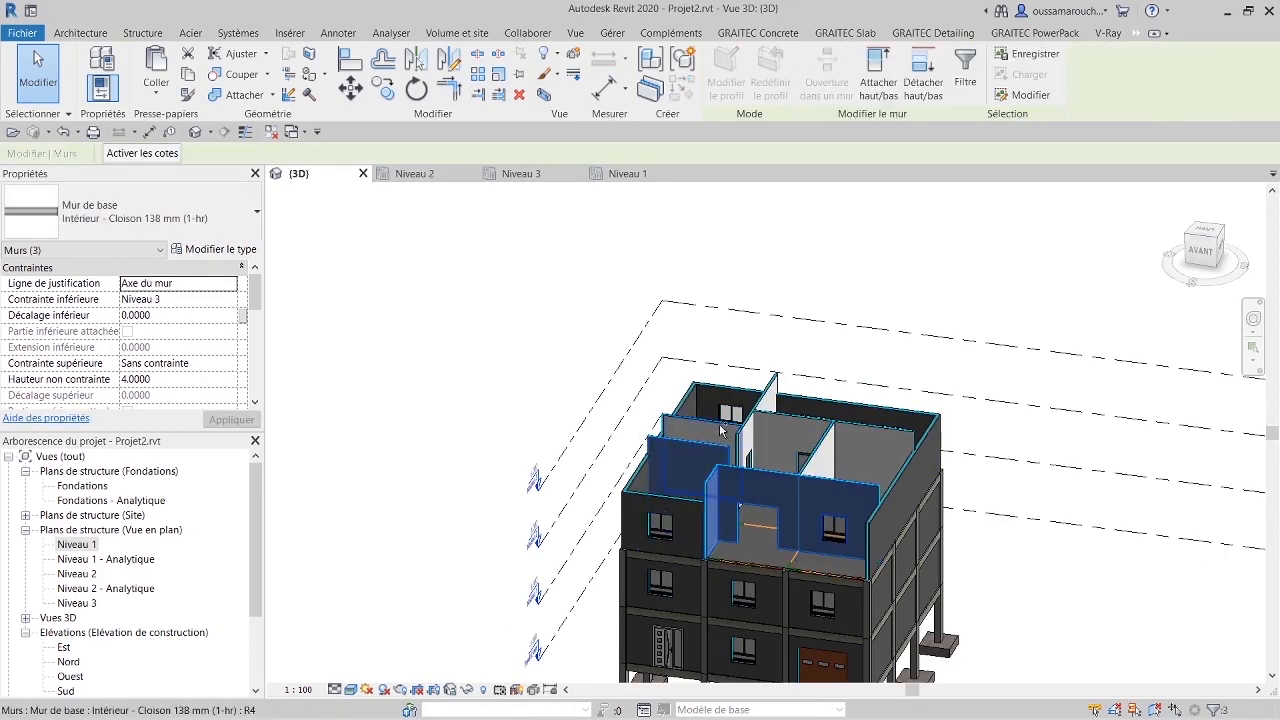
{"action": "left_click", "coordinate": [722, 430], "text": "ctrl"}
{"action": "left_click", "coordinate": [764, 404], "text": "ctrl"}
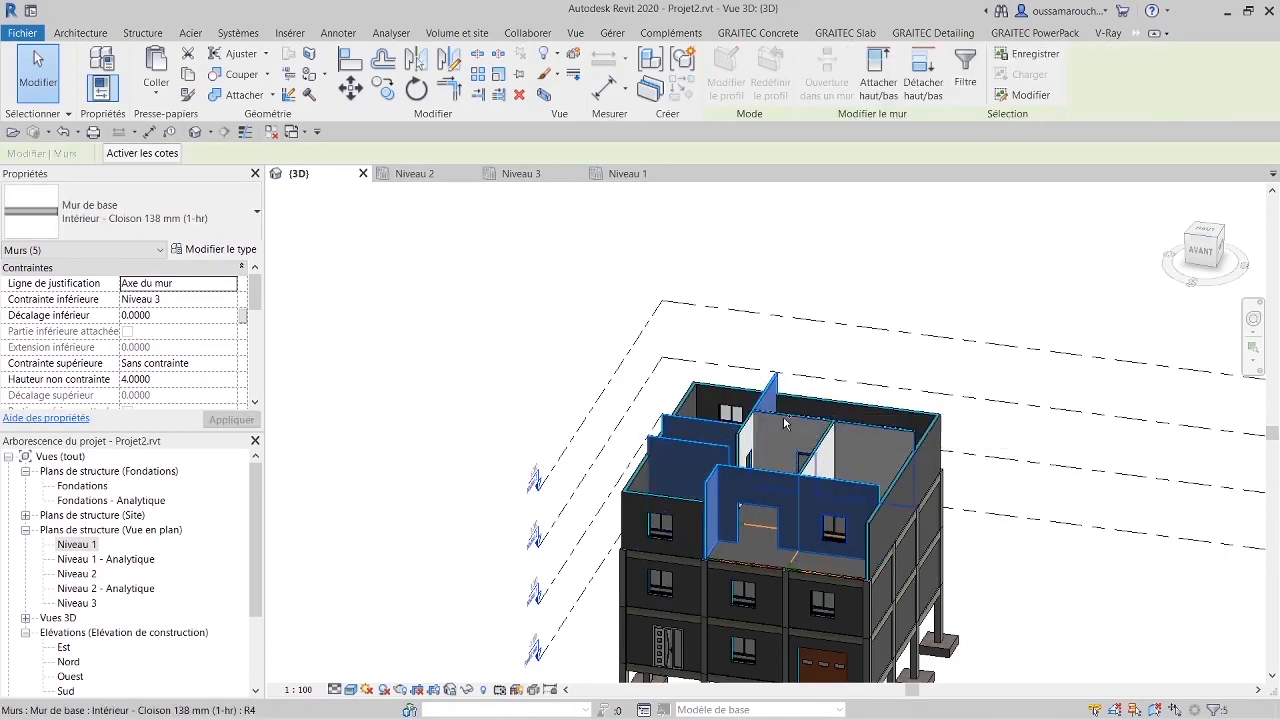
{"action": "left_click", "coordinate": [788, 424], "text": "ctrl"}
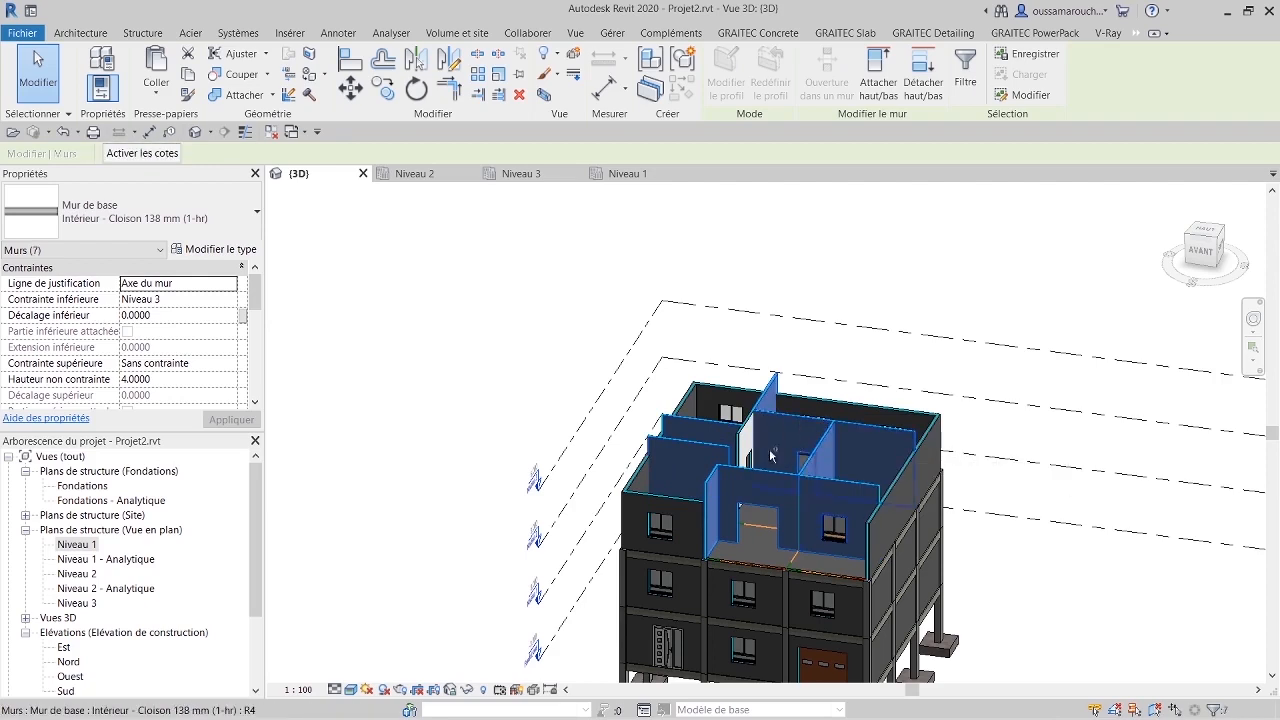
{"action": "left_click", "coordinate": [745, 430], "text": "ctrl"}
{"action": "left_click", "coordinate": [748, 443], "text": "ctrl"}
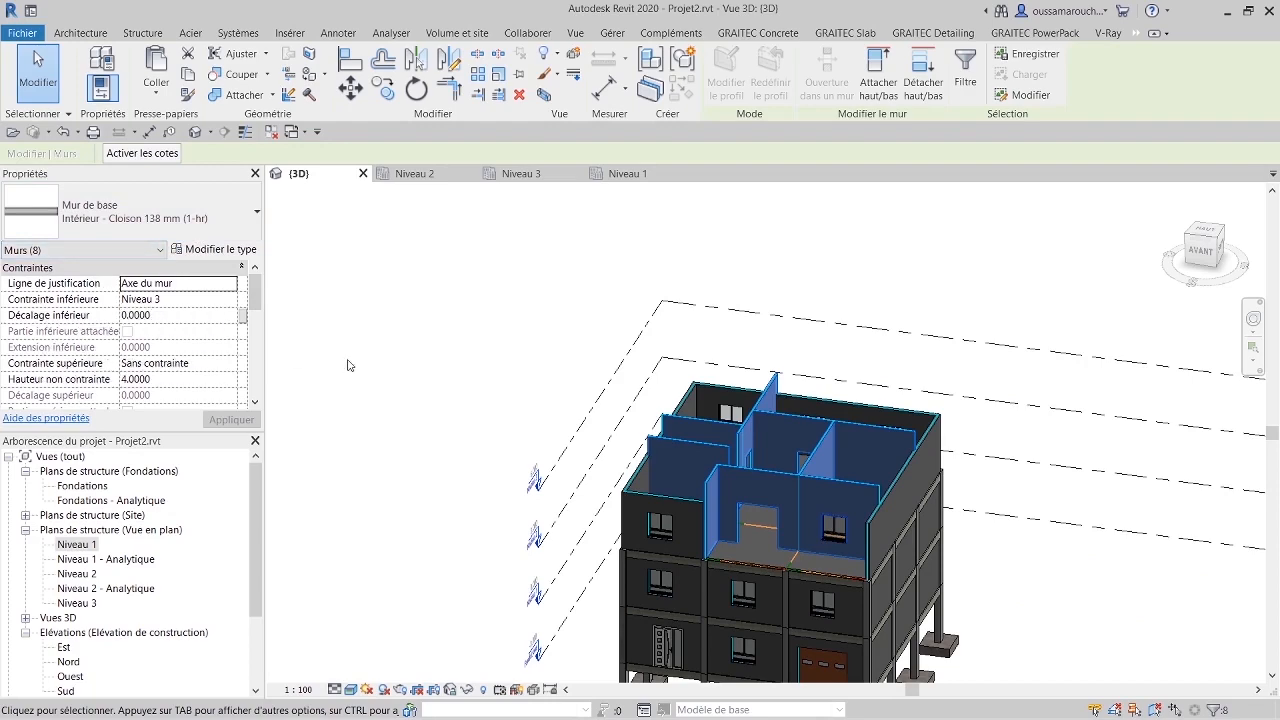
{"action": "left_click_drag", "start_coordinate": [1201, 260], "coordinate": [1192, 246]}
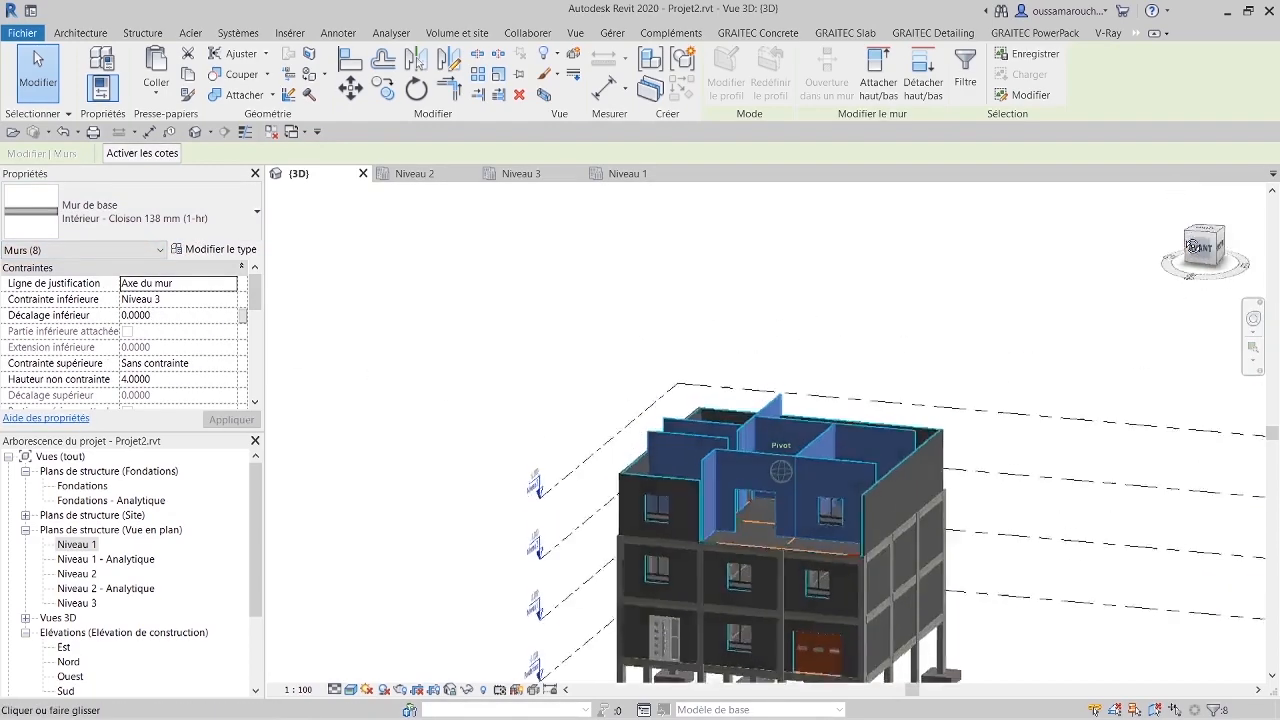
{"action": "left_click", "coordinate": [1192, 246]}
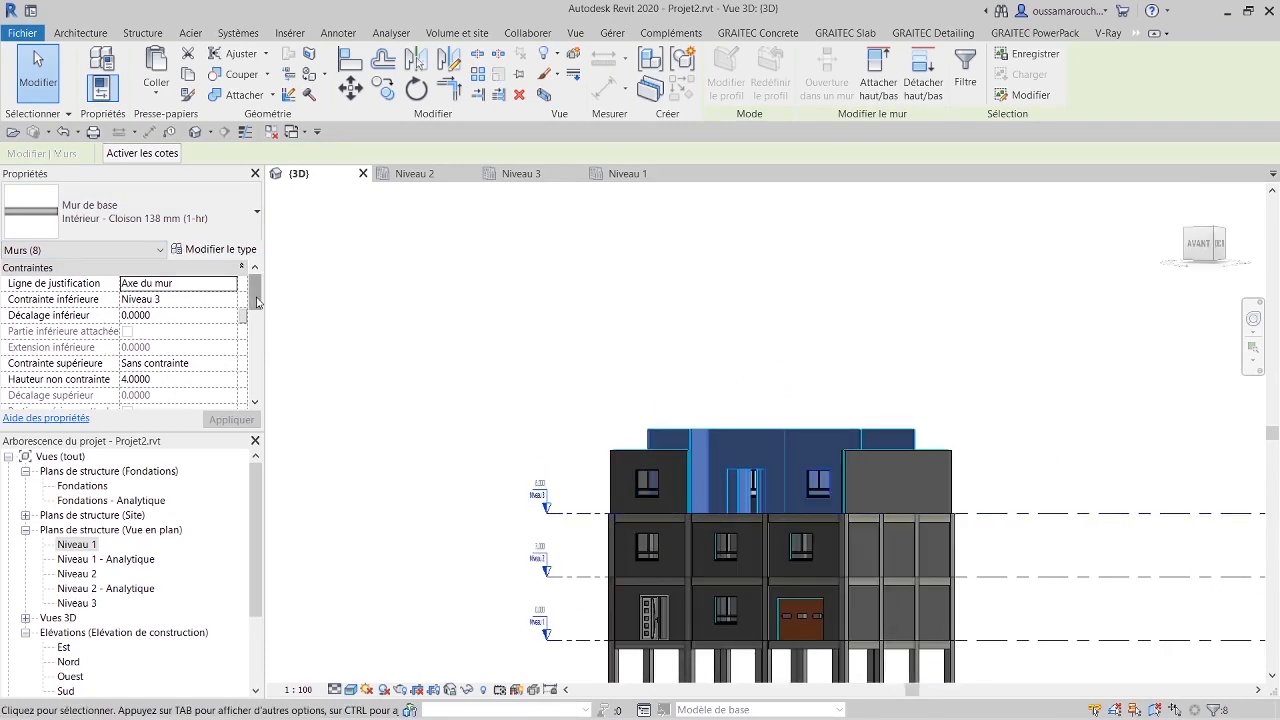
{"action": "scroll", "coordinate": [252, 300], "scroll_direction": "down", "scroll_amount": 1}
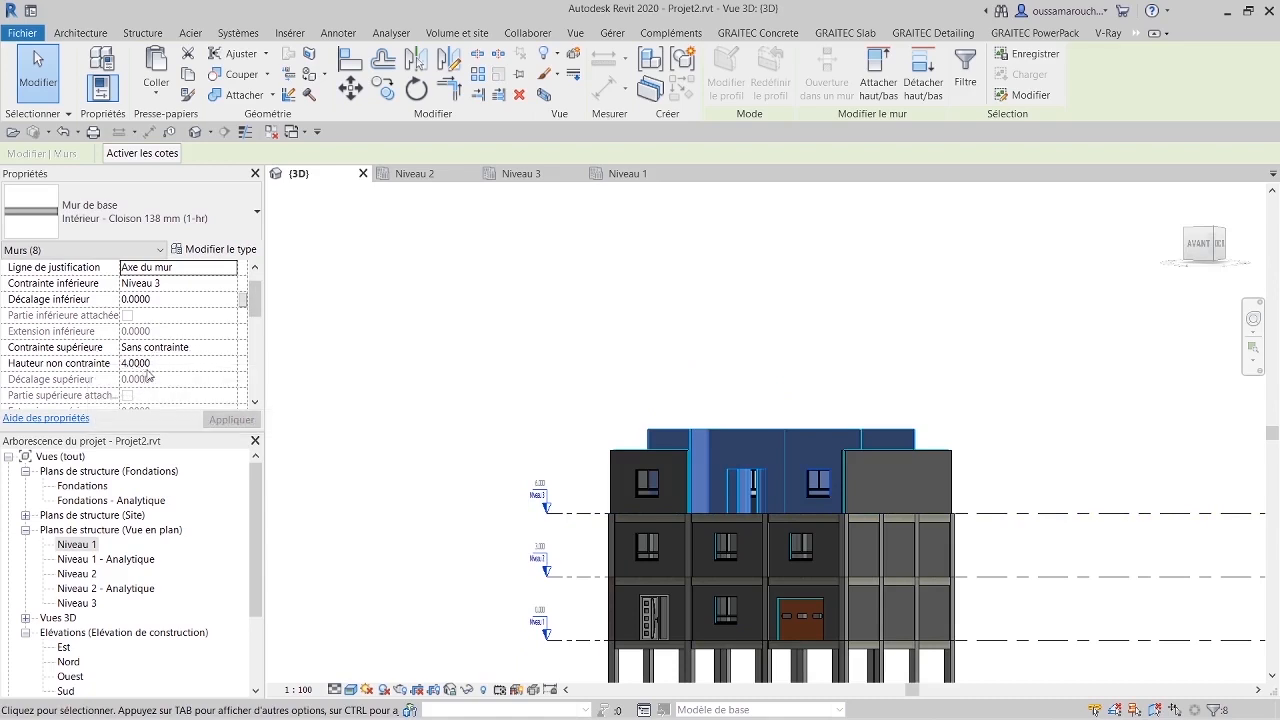
{"action": "left_click_drag", "start_coordinate": [258, 301], "coordinate": [256, 320]}
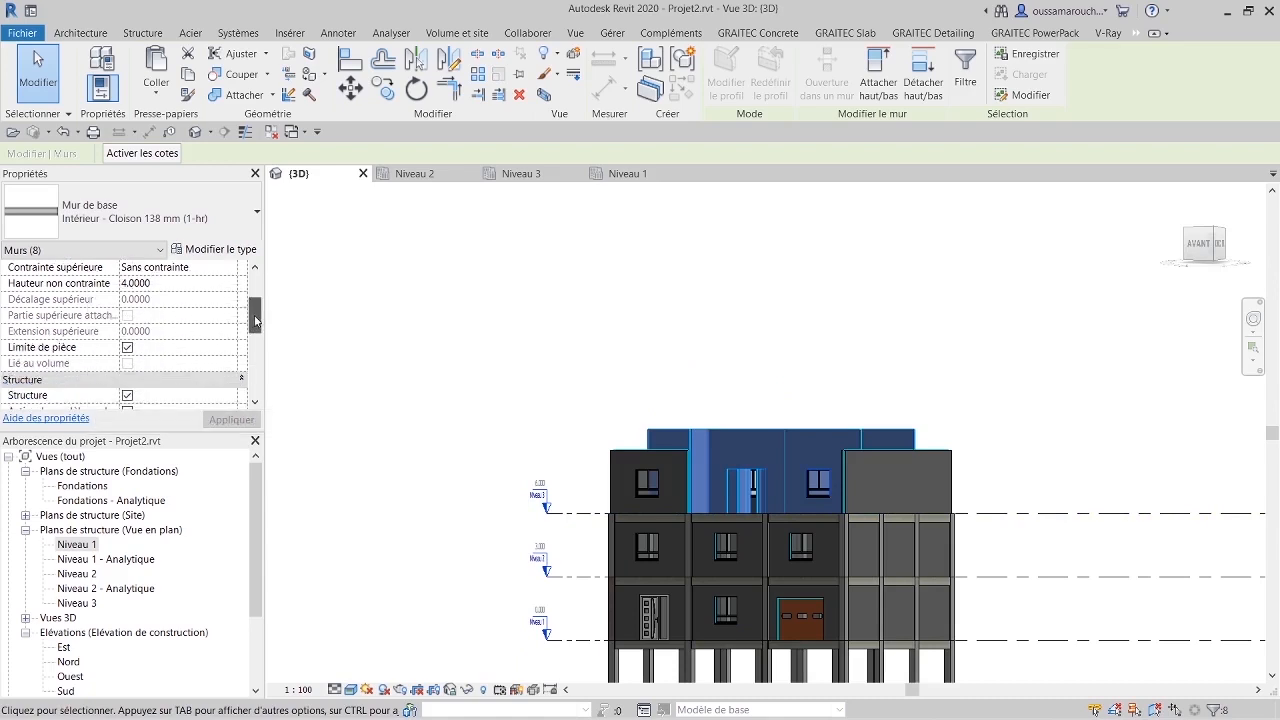
{"action": "left_click", "coordinate": [168, 283]}
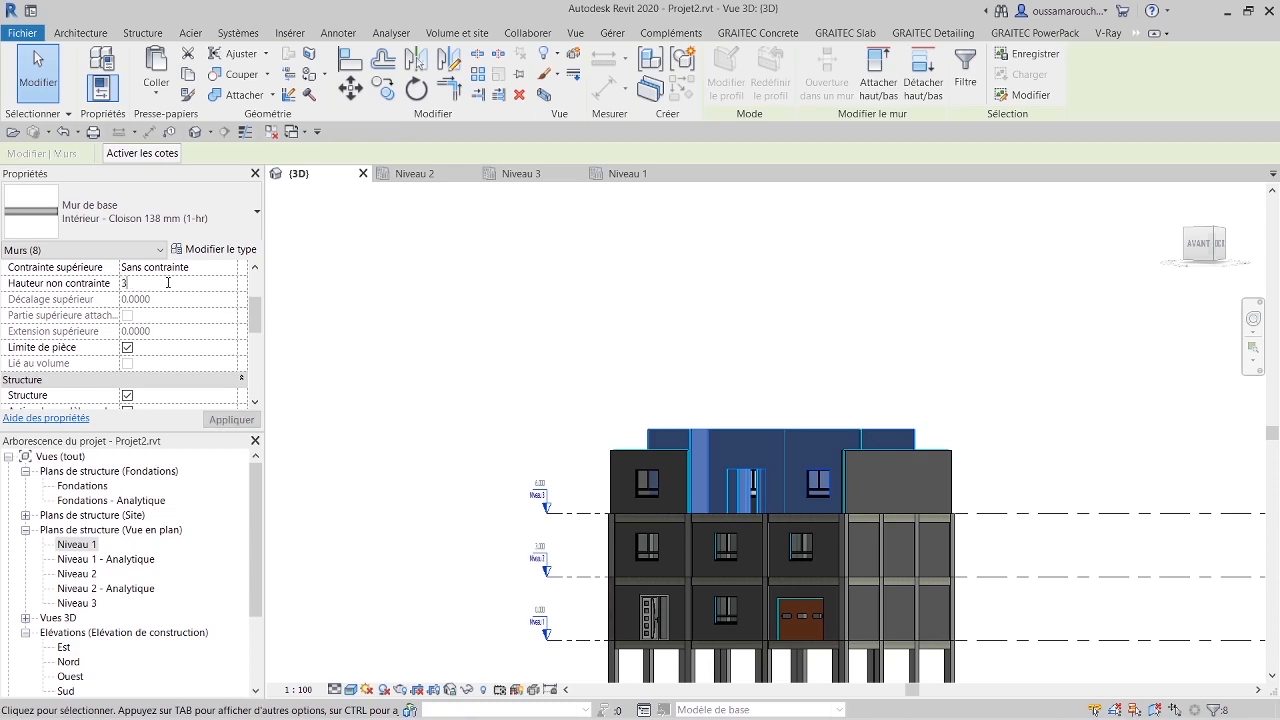
{"action": "left_click", "coordinate": [229, 419]}
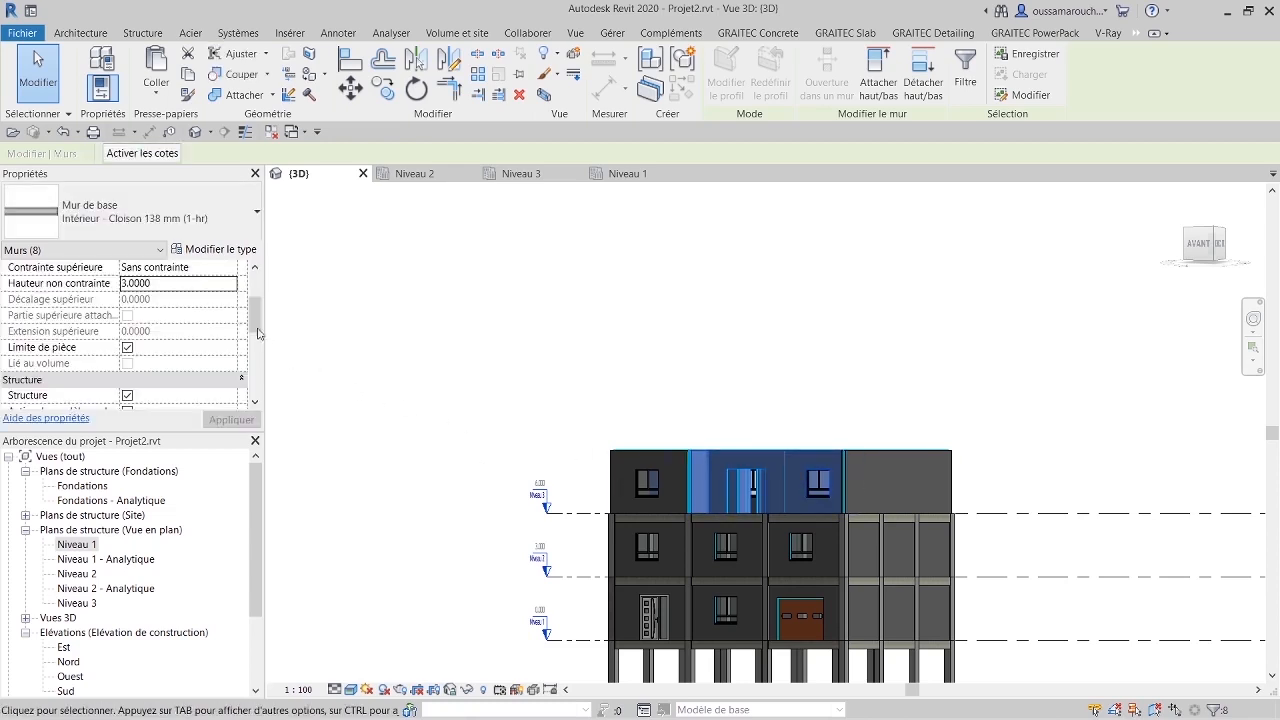
{"action": "left_click", "coordinate": [577, 232]}
Step: Examine the Niveau 3 floor area and the dashed arc in front of axis A, in the 3D view and in plan
{"action": "middle_click_drag", "start_coordinate": [577, 232], "coordinate": [598, 293], "text": "shift"}
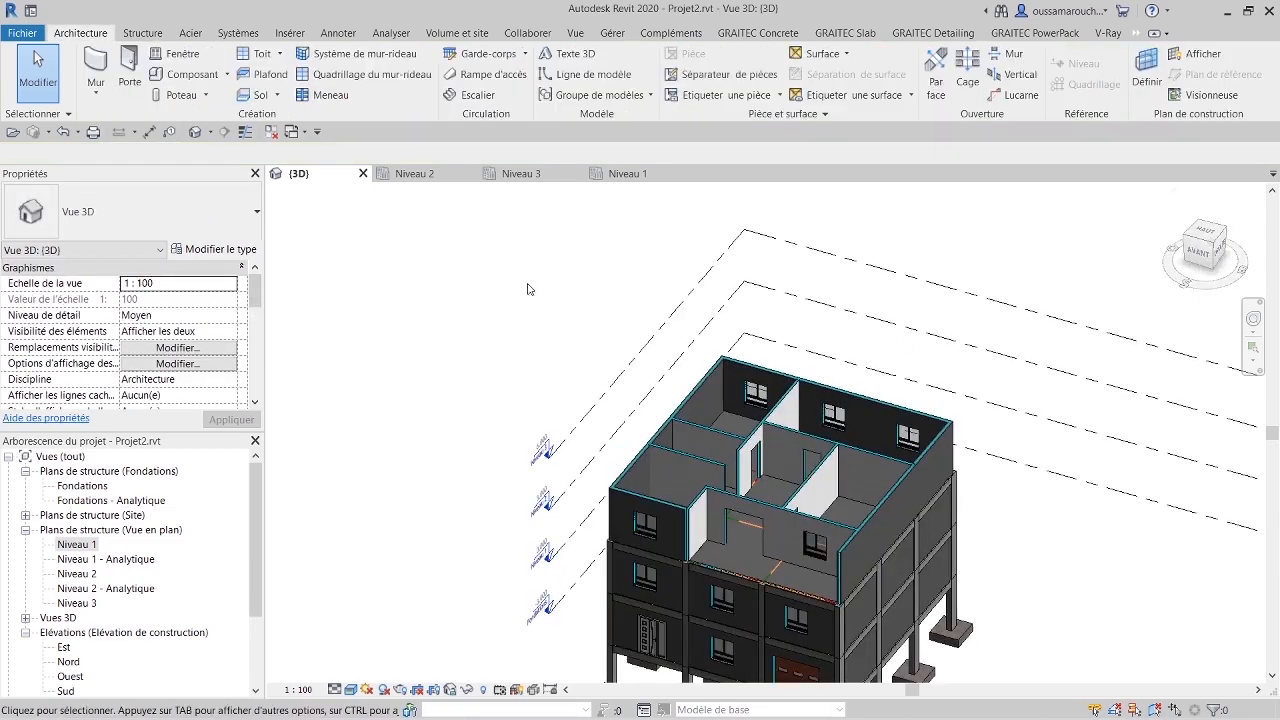
{"action": "left_click", "coordinate": [521, 173]}
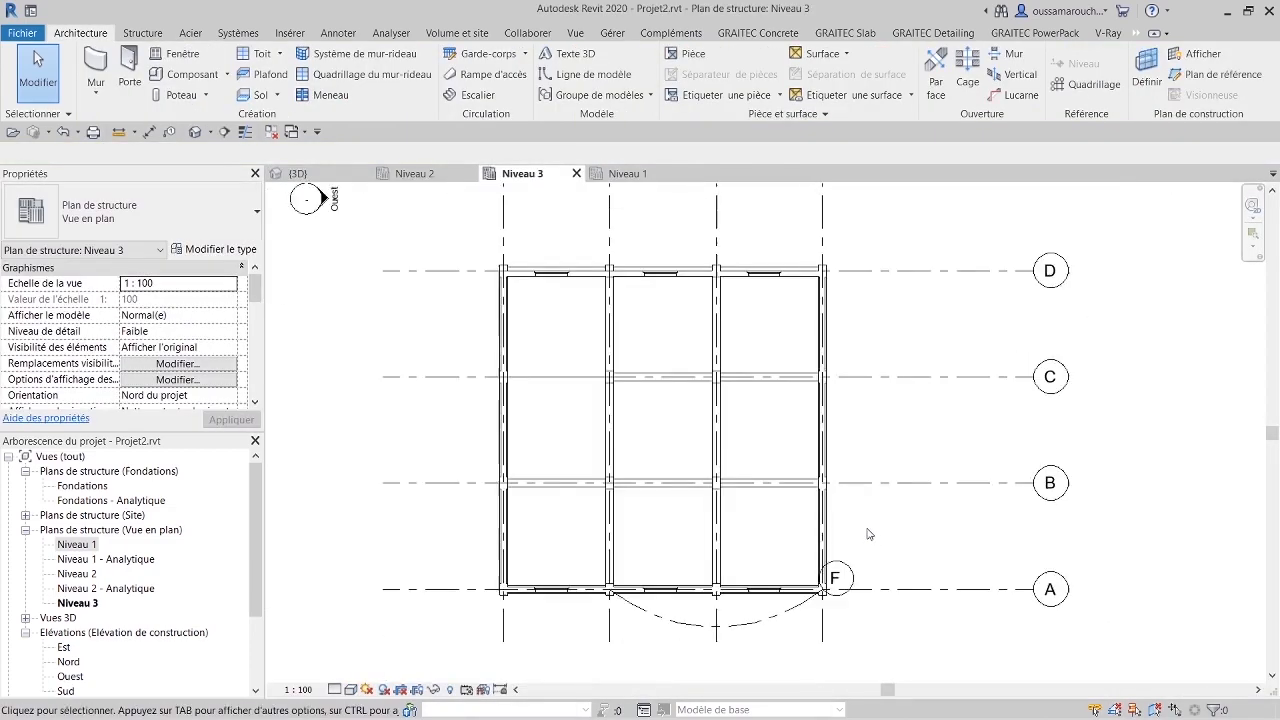
{"action": "middle_click_drag", "start_coordinate": [868, 534], "coordinate": [792, 462]}
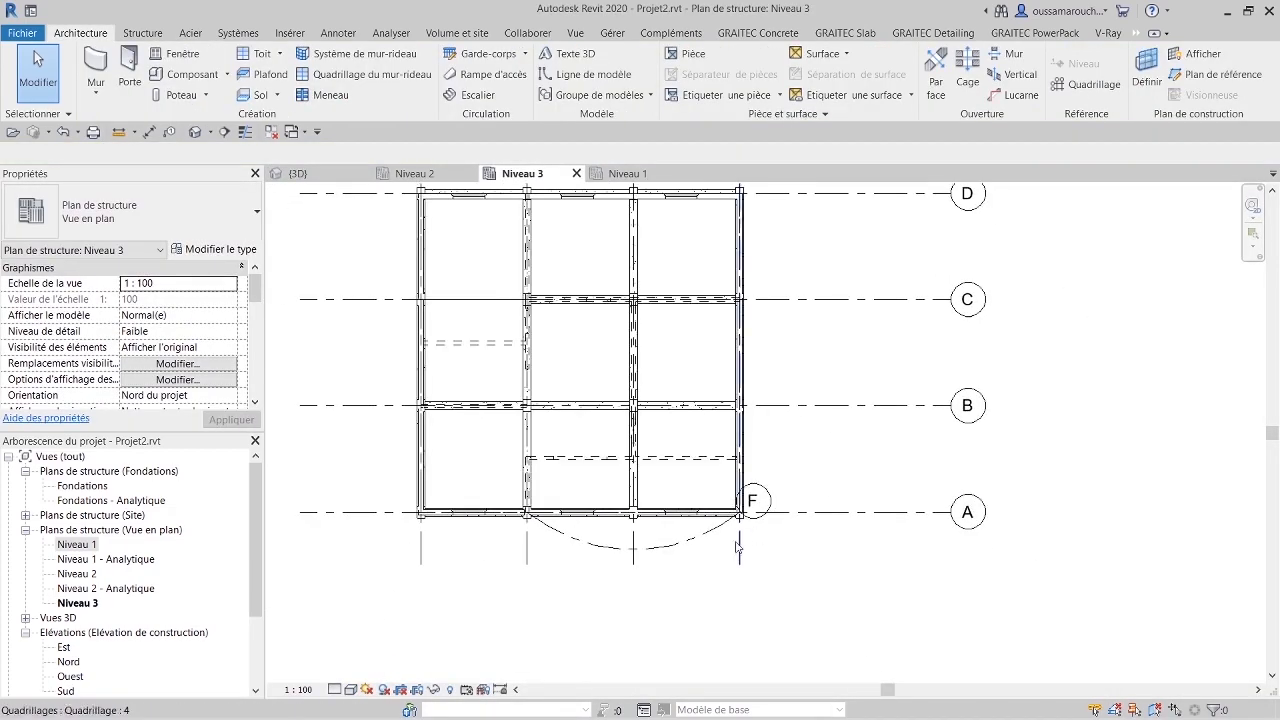
{"action": "left_click", "coordinate": [438, 178]}
{"action": "left_click", "coordinate": [297, 173]}
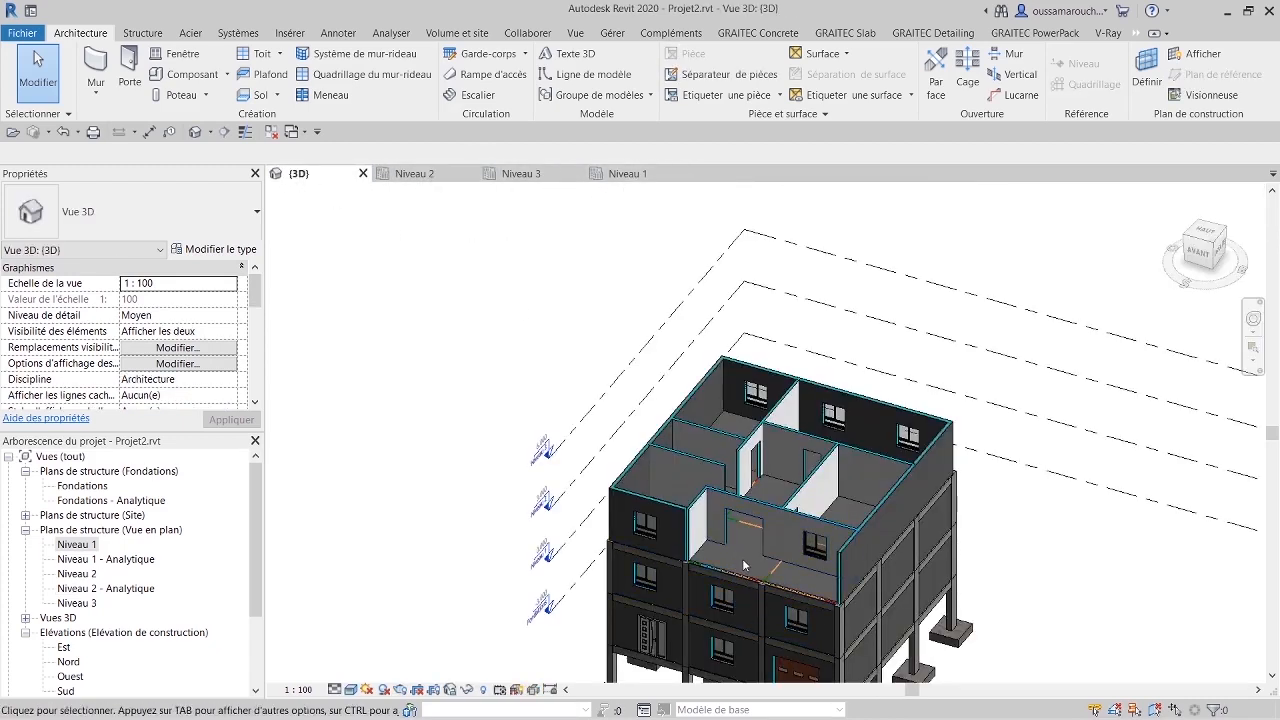
Step: Edit the boundary of the Niveau 3 floor, replacing its straight axis A edge along the two bays beside F with the existing arc
{"action": "middle_click_drag", "start_coordinate": [740, 572], "coordinate": [716, 585], "text": "shift"}
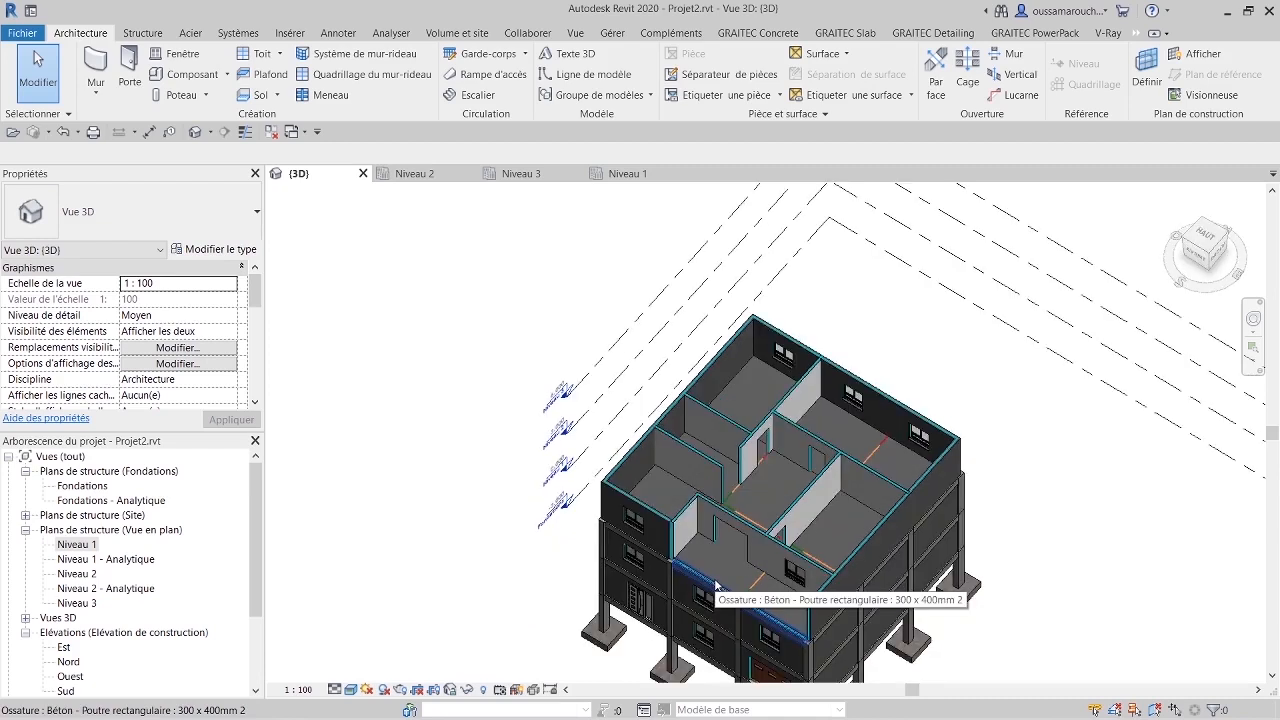
{"action": "key", "text": "Tab"}
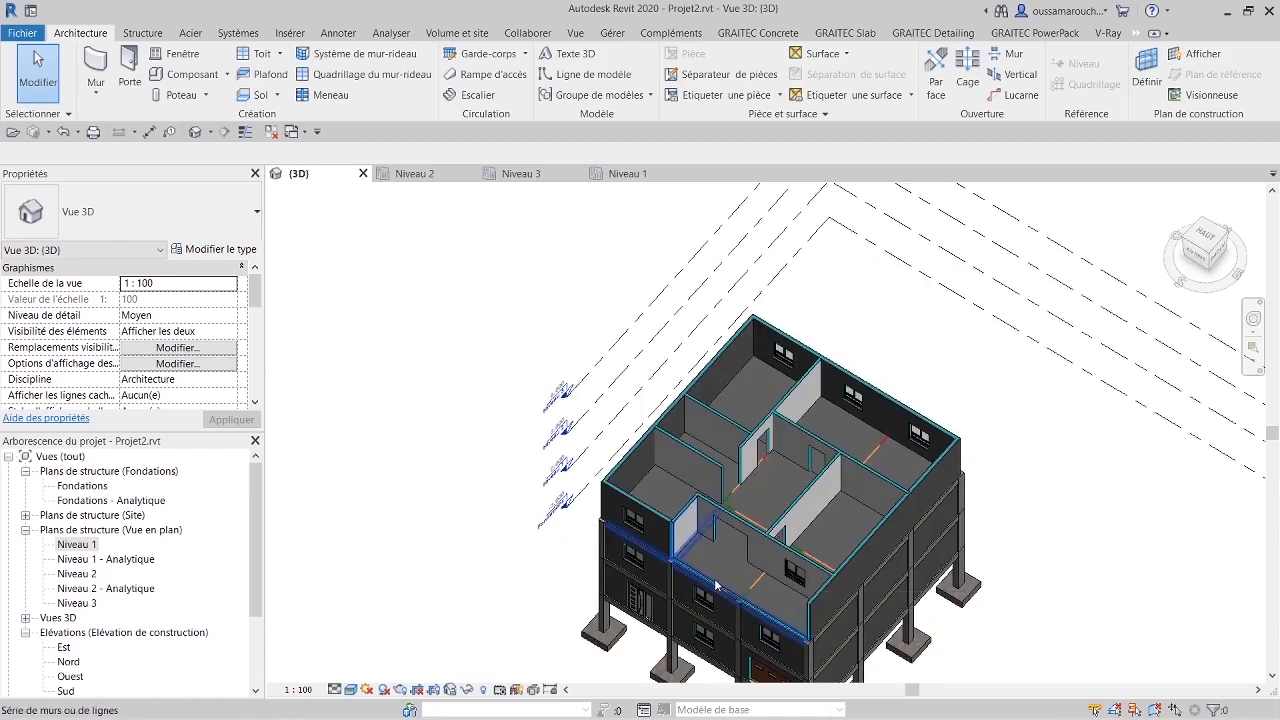
{"action": "key", "text": "Tab"}
{"action": "key", "text": "Tab"}
{"action": "key", "text": "Tab"}
{"action": "left_click", "coordinate": [716, 586]}
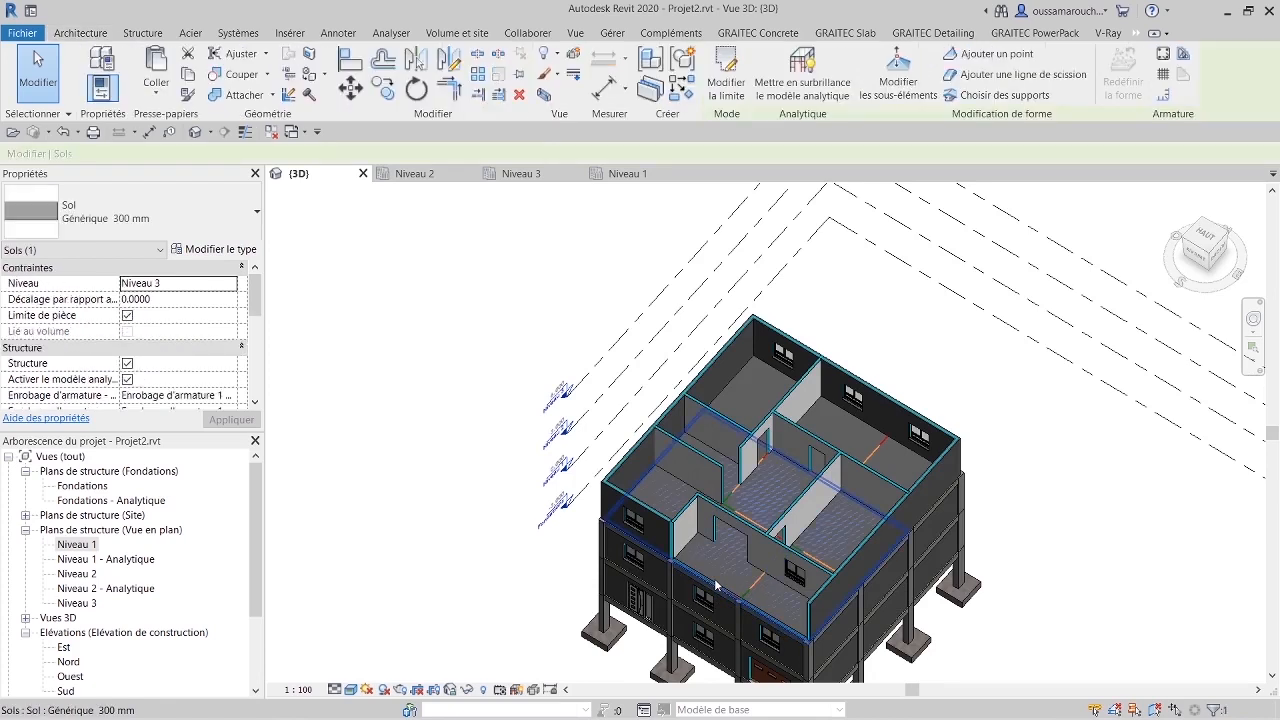
{"action": "left_click", "coordinate": [530, 173]}
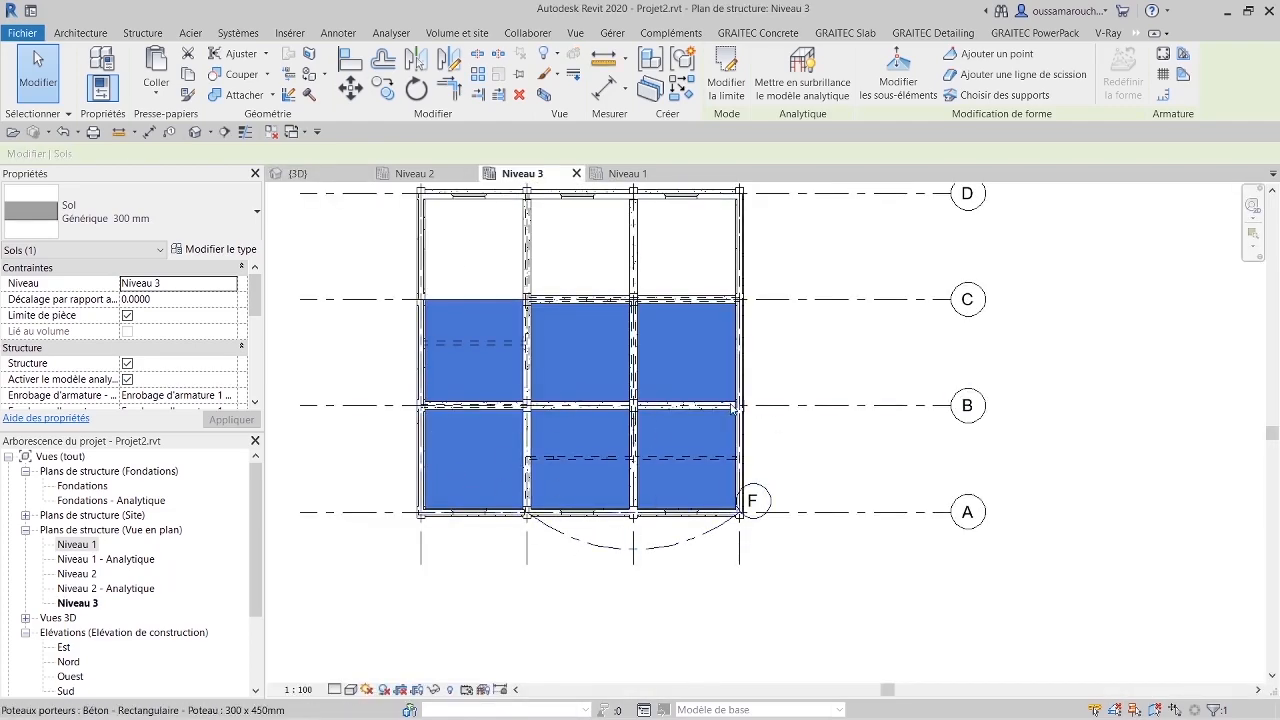
{"action": "left_click", "coordinate": [710, 80]}
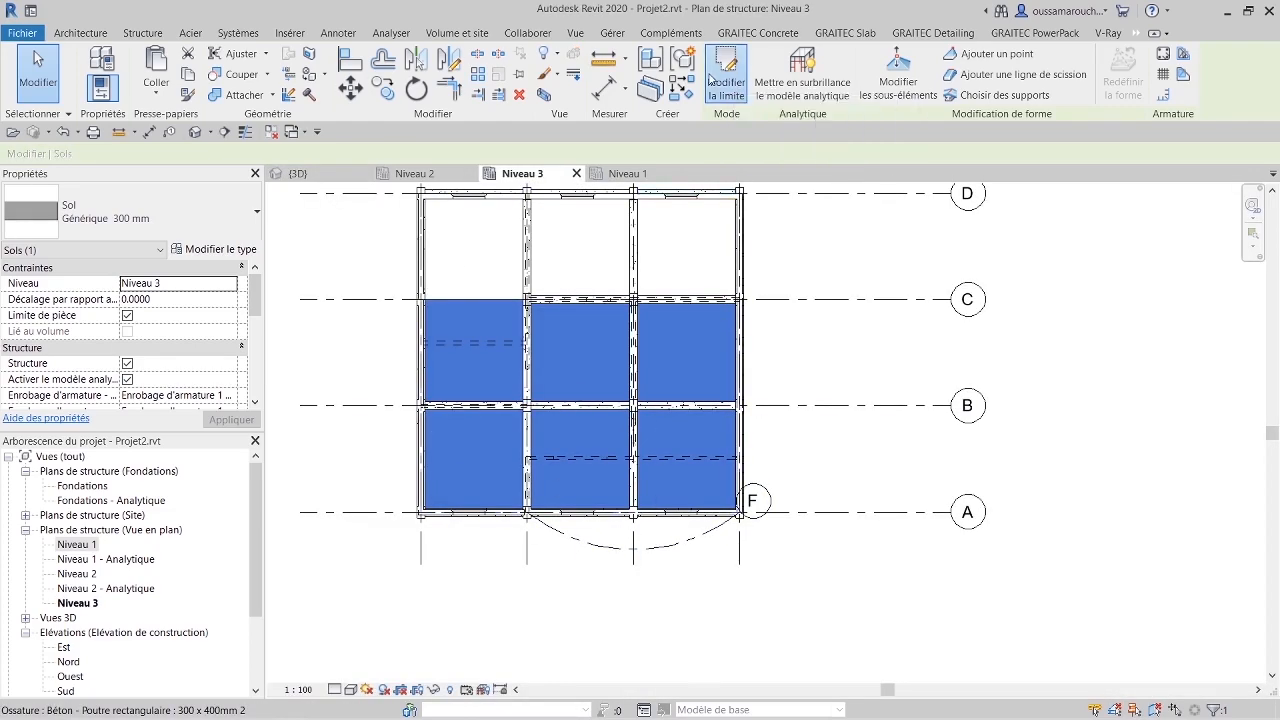
{"action": "left_click", "coordinate": [675, 512]}
{"action": "left_click_drag", "start_coordinate": [740, 512], "coordinate": [528, 514]}
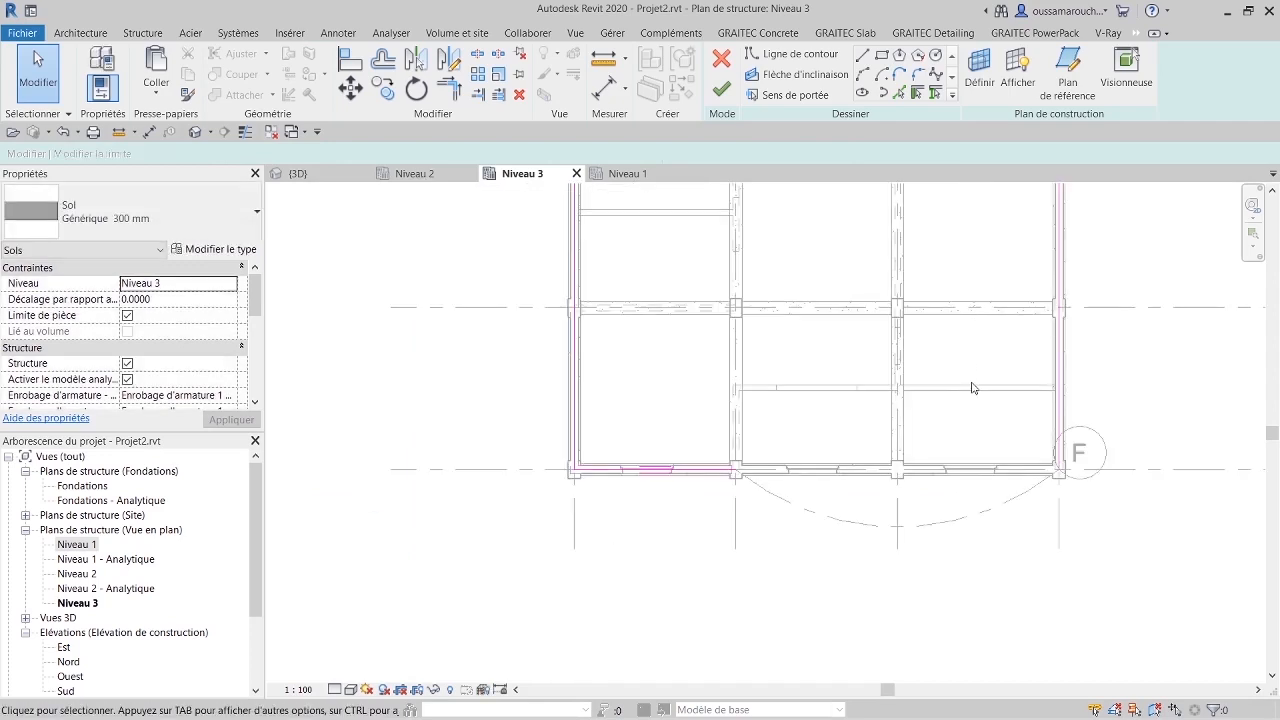
{"action": "left_click", "coordinate": [899, 93]}
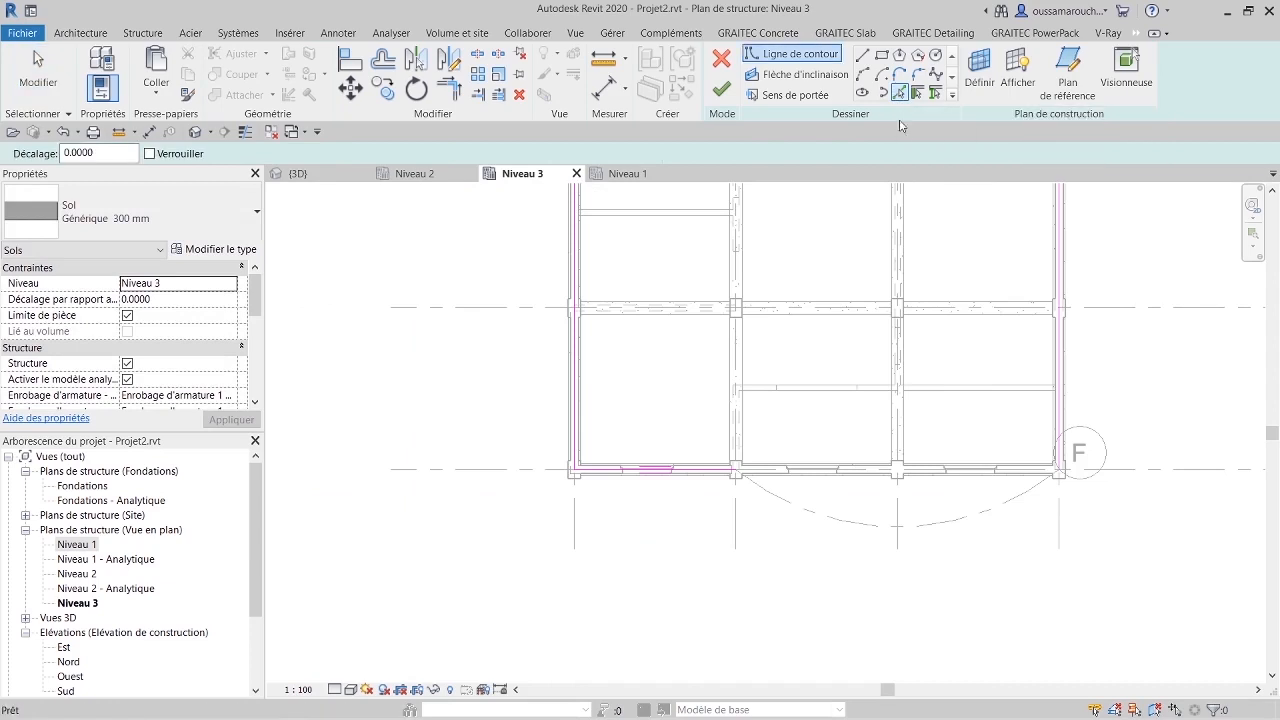
{"action": "left_click", "coordinate": [811, 511]}
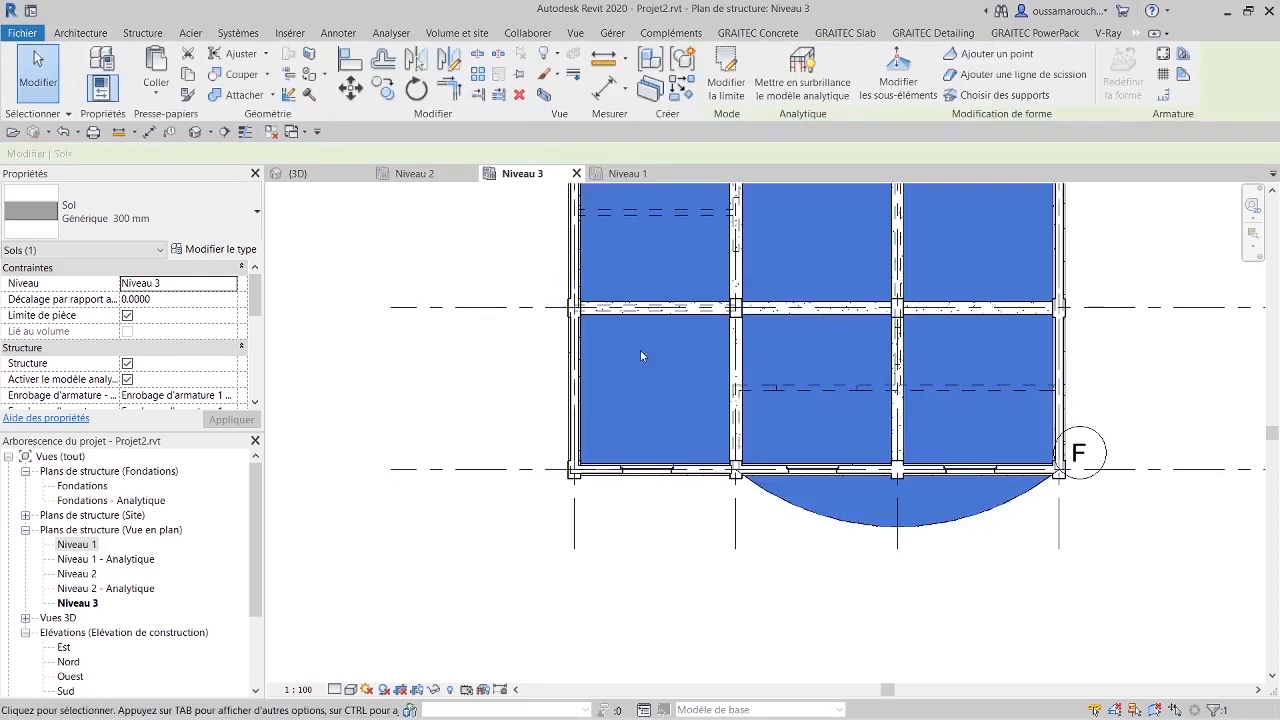
Step: Check the curved balcony edge of the Niveau 3 floor in 3D from several angles
{"action": "left_click", "coordinate": [310, 176]}
{"action": "left_click", "coordinate": [1069, 438]}
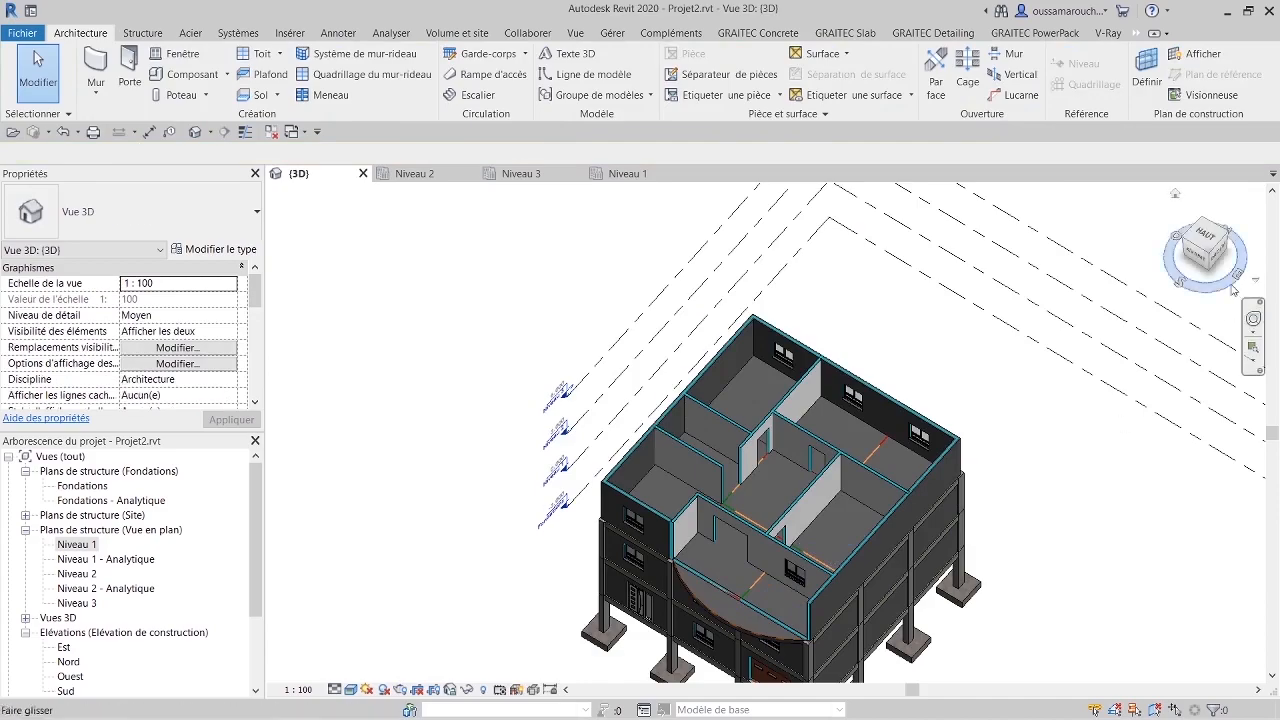
{"action": "left_click", "coordinate": [1212, 255]}
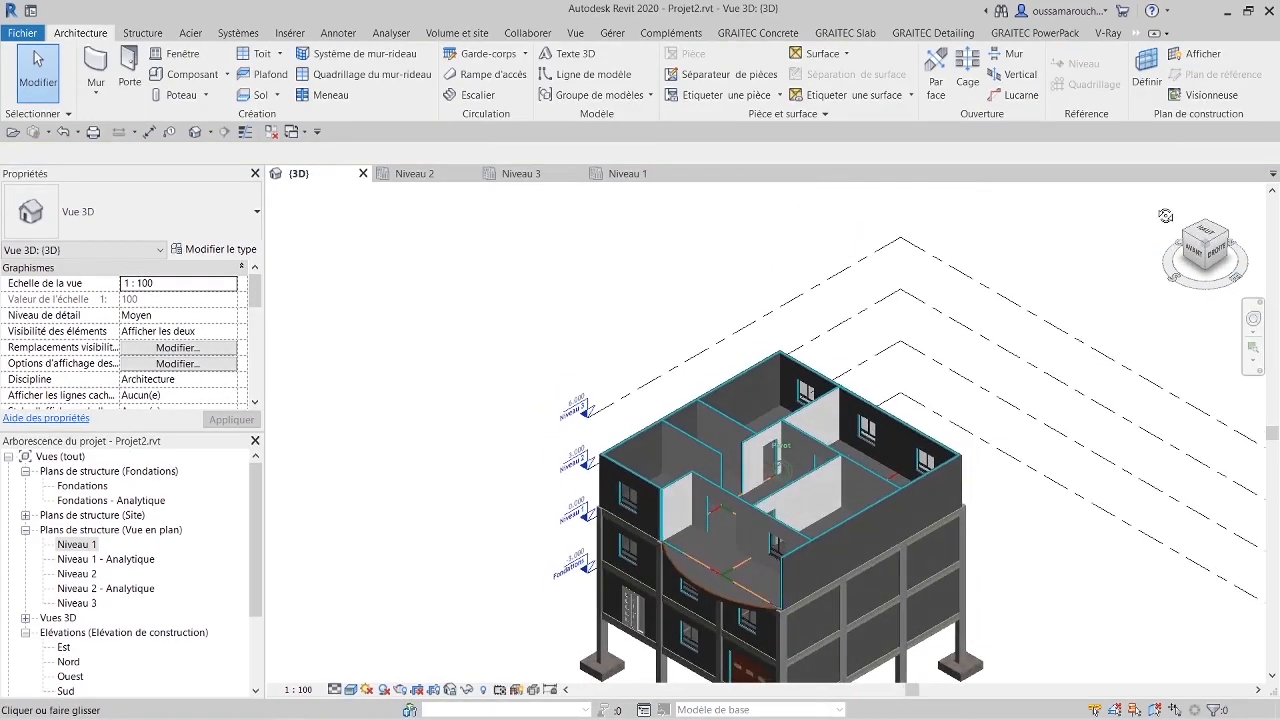
{"action": "middle_click_drag", "start_coordinate": [1112, 238], "coordinate": [1084, 239], "text": "shift"}
{"action": "left_click_drag", "start_coordinate": [1206, 254], "coordinate": [1172, 278]}
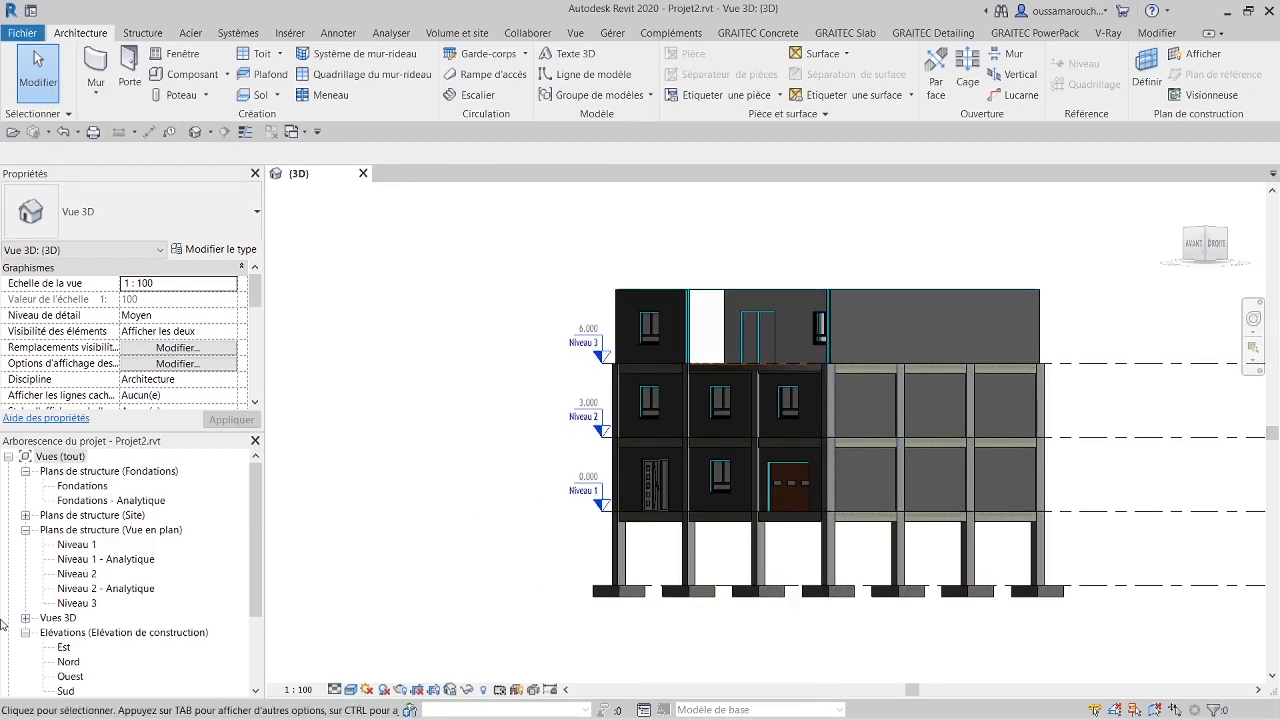
Step: In the Est elevation, add a new level offset 3 m above Niveau 3
{"action": "scroll", "coordinate": [145, 639], "scroll_direction": "down", "scroll_amount": 3}
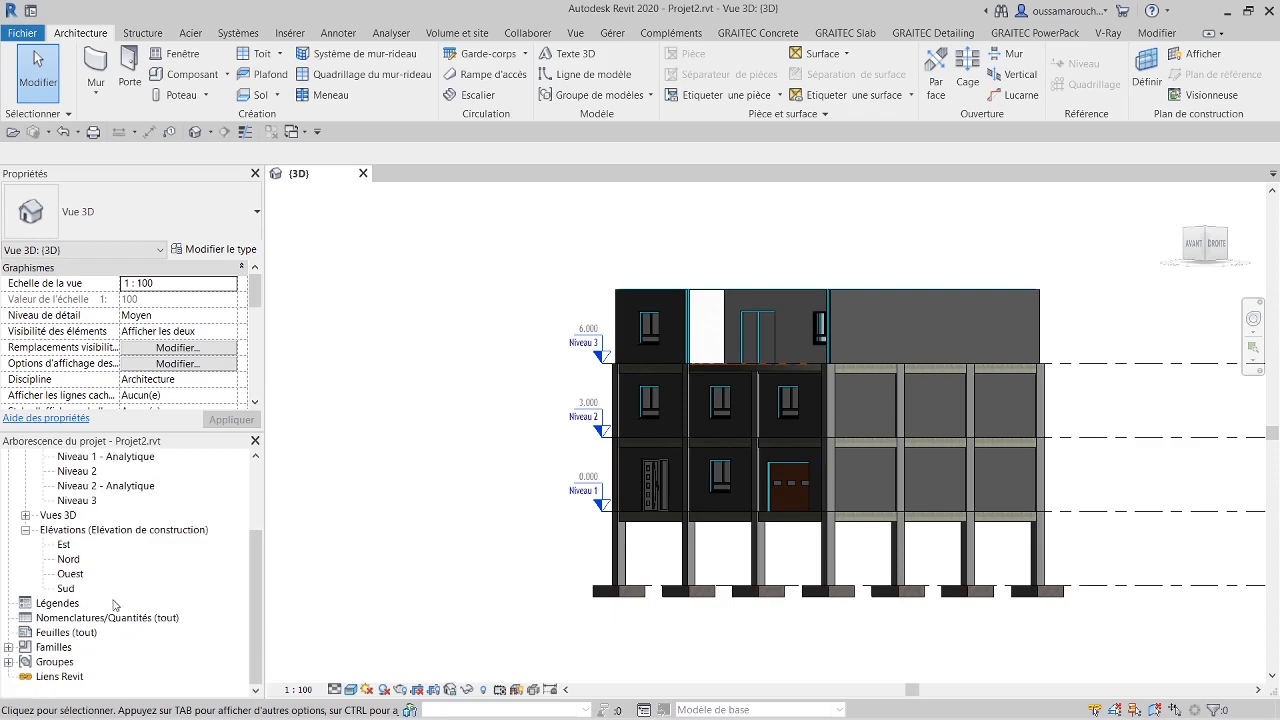
{"action": "double_click", "coordinate": [62, 545]}
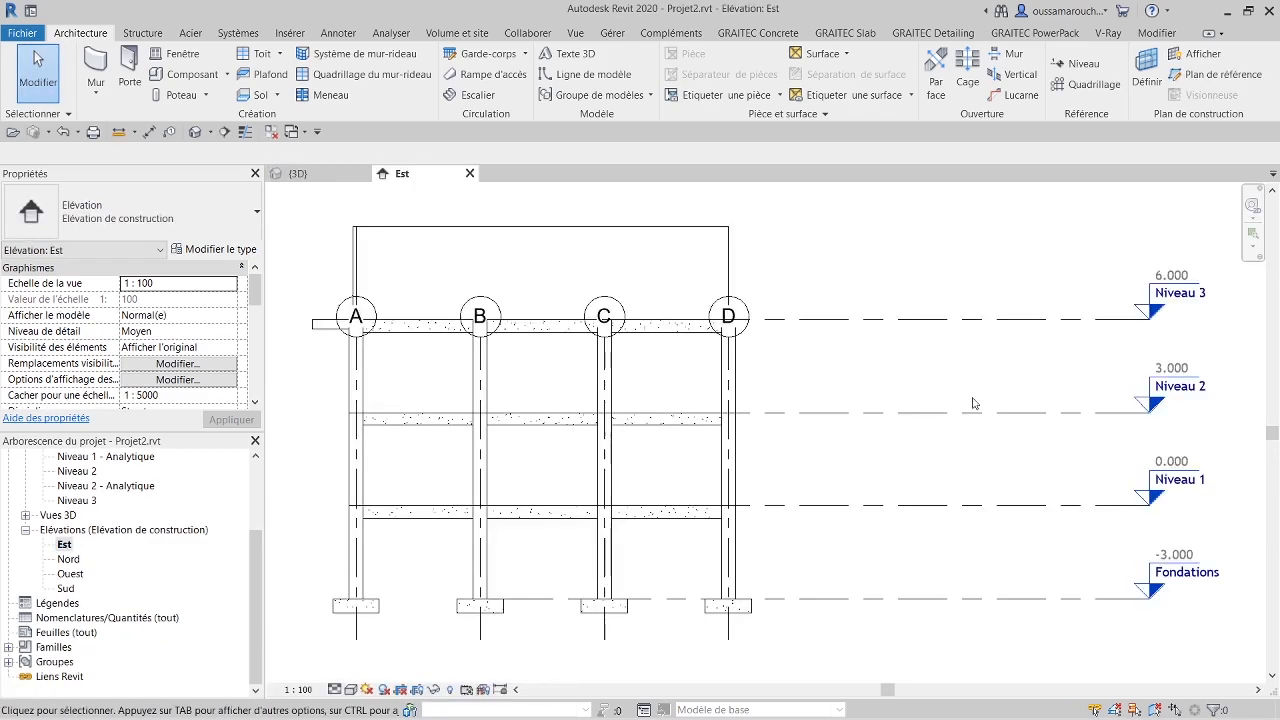
{"action": "middle_click_drag", "start_coordinate": [940, 441], "coordinate": [934, 546]}
{"action": "scroll", "coordinate": [934, 546], "scroll_direction": "down", "scroll_amount": 2}
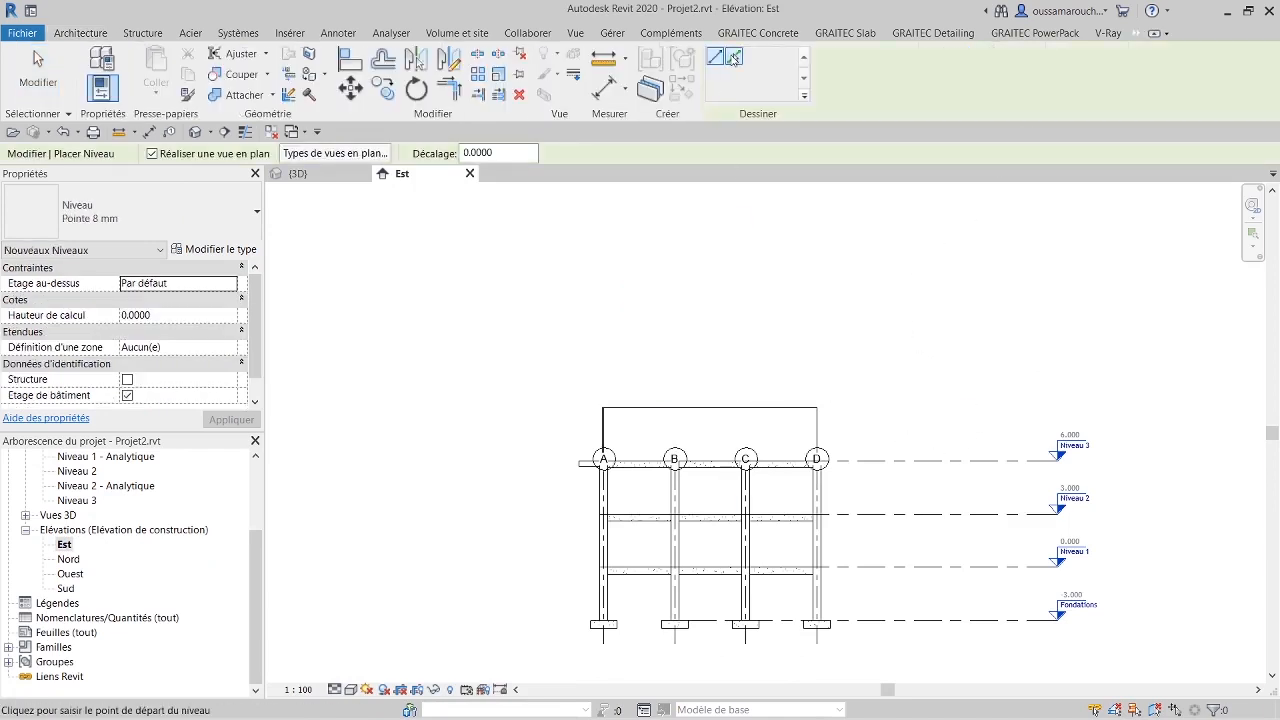
{"action": "double_click", "coordinate": [509, 150]}
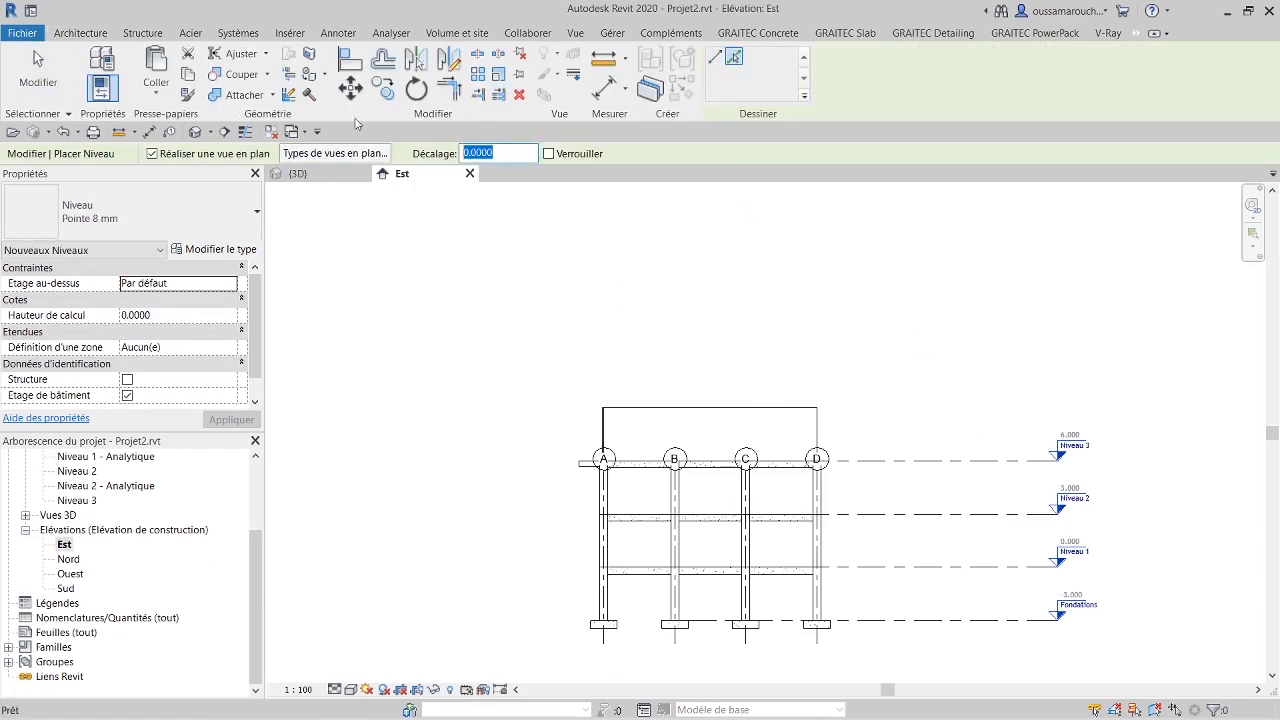
{"action": "type", "text": "3"}
{"action": "left_click", "coordinate": [880, 461]}
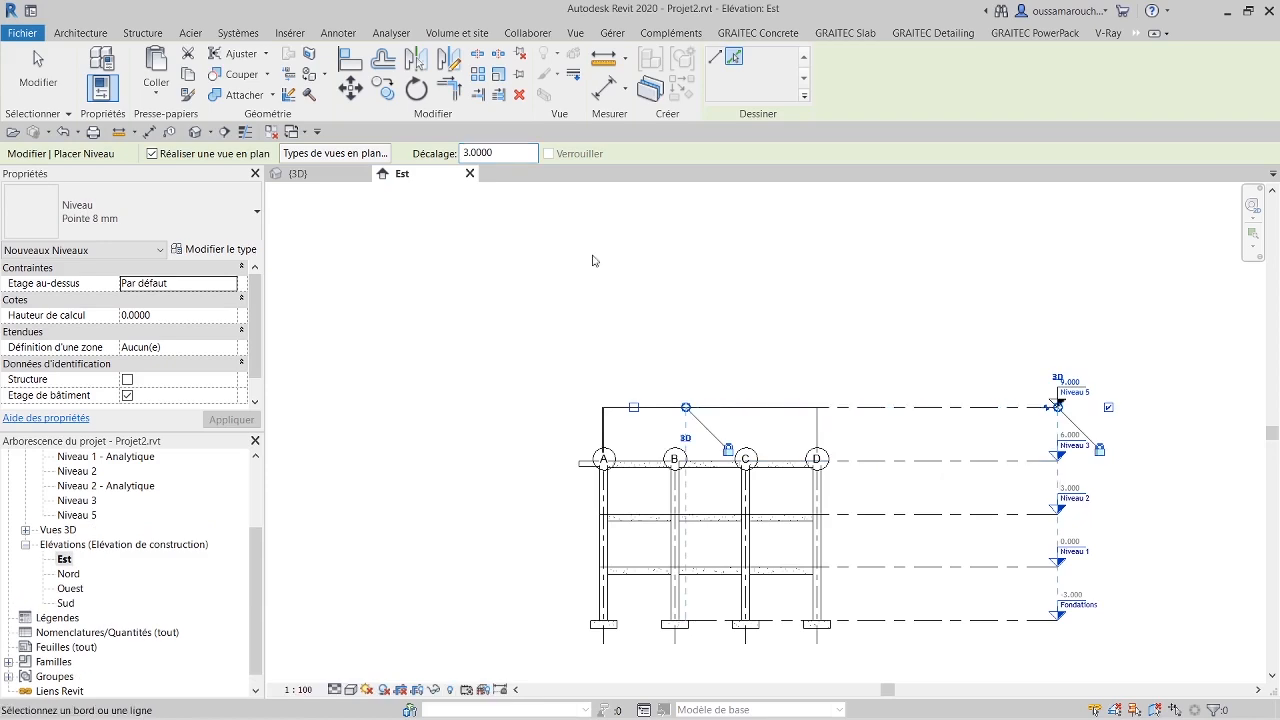
{"action": "key", "text": "Escape"}
{"action": "key", "text": "Escape"}
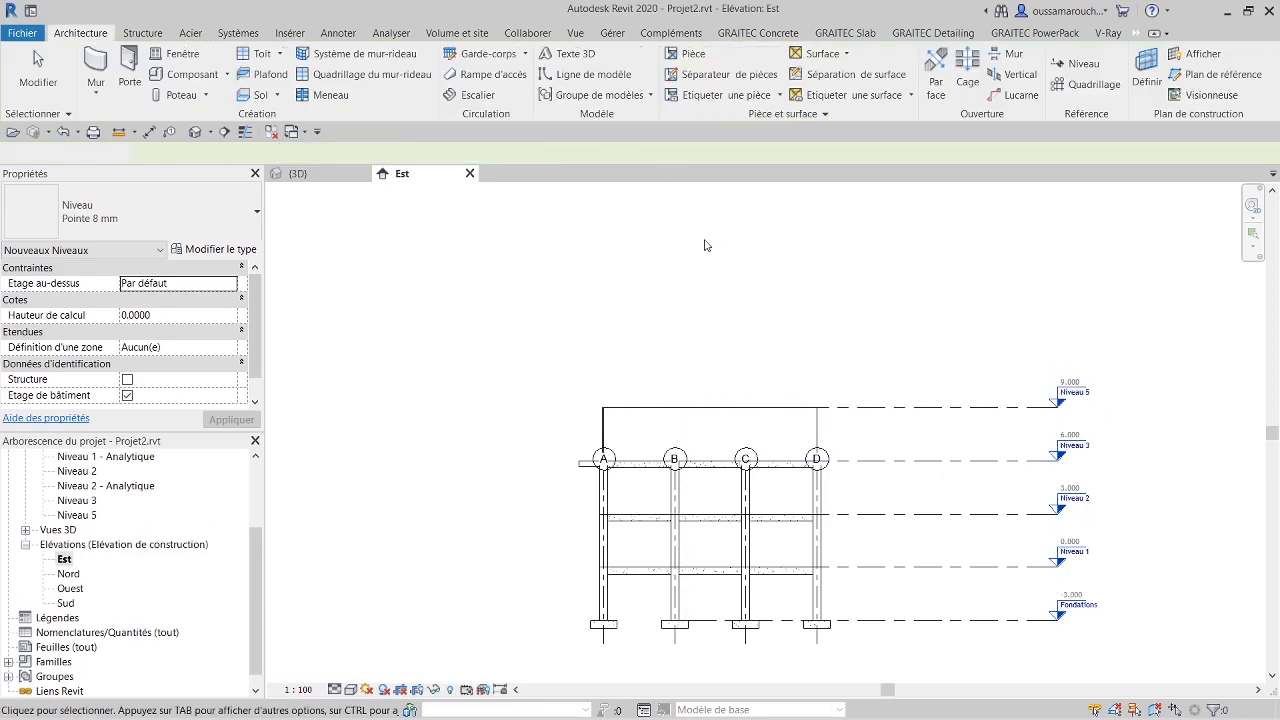
Step: Start a footprint roof in the 3D view and assign it to Niveau 5
{"action": "left_click", "coordinate": [298, 174]}
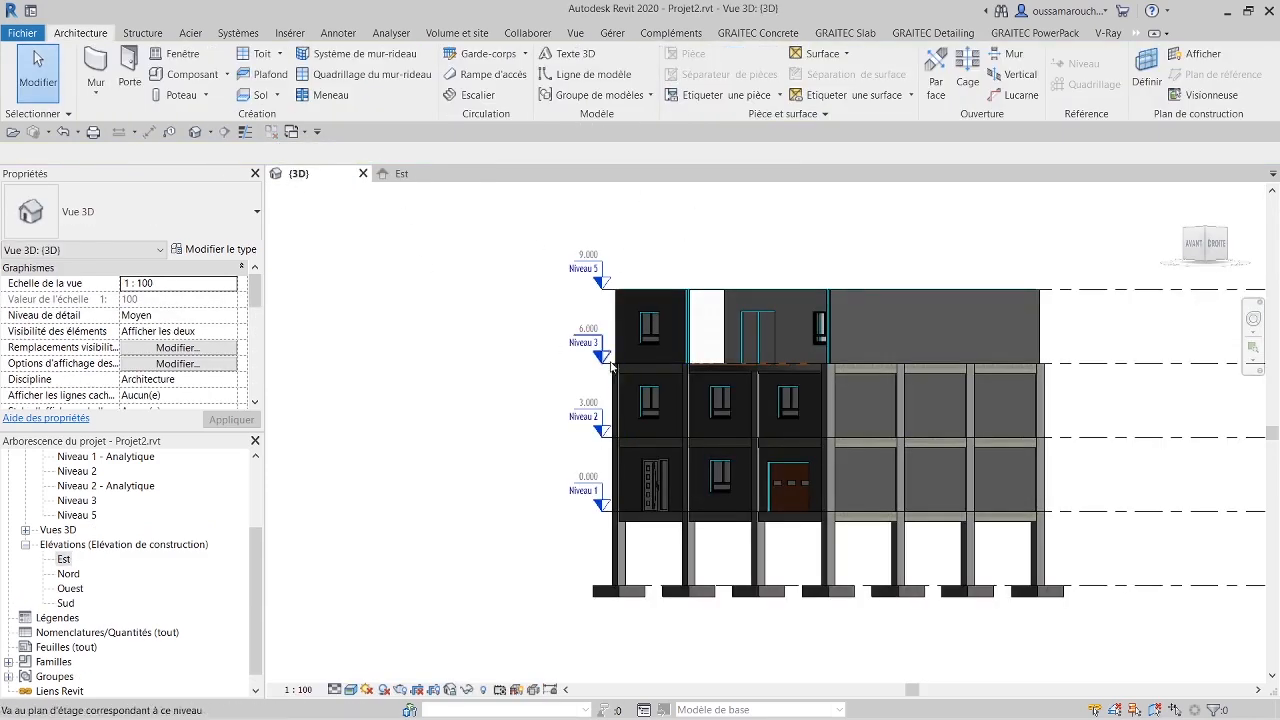
{"action": "left_click", "coordinate": [1211, 258]}
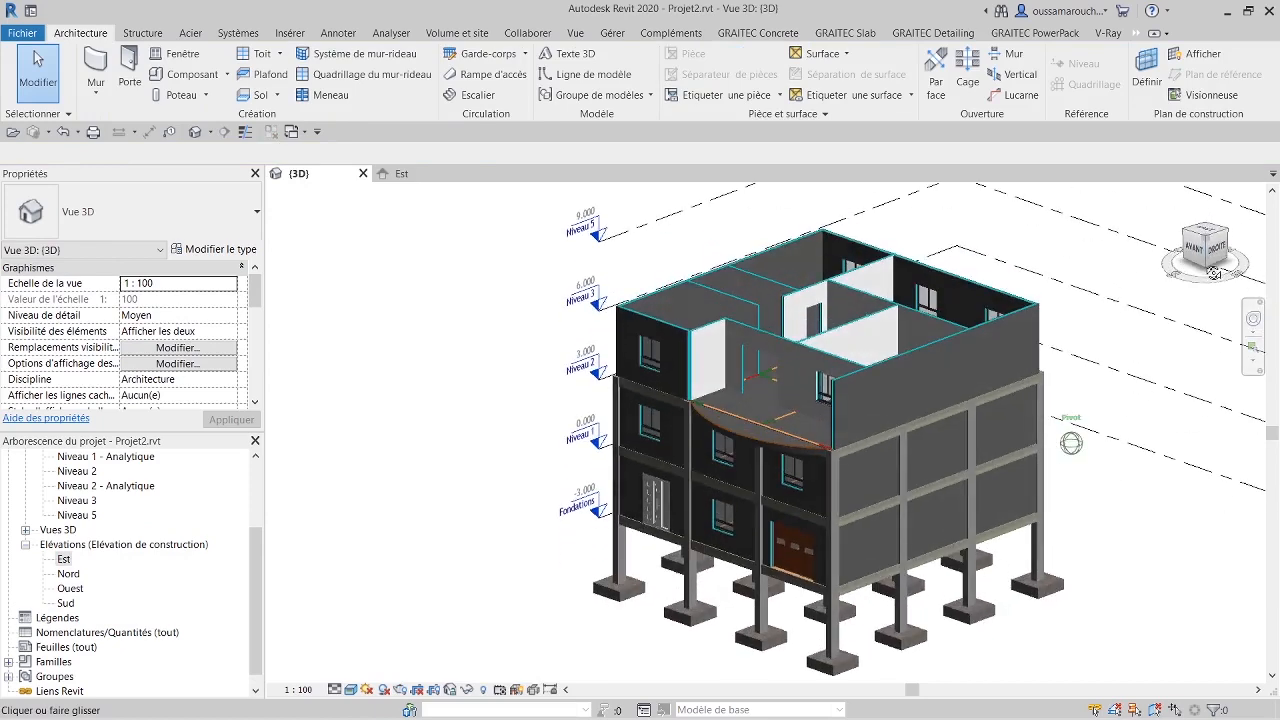
{"action": "left_click", "coordinate": [256, 55]}
{"action": "left_click", "coordinate": [610, 376]}
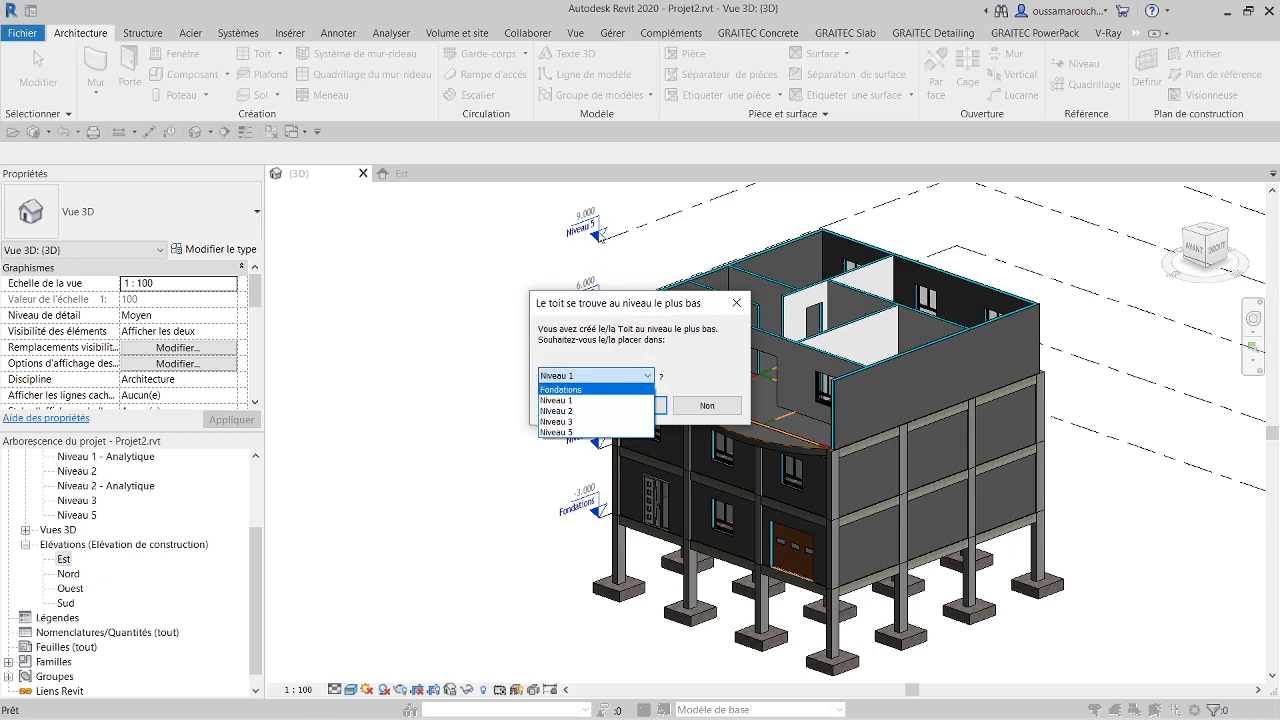
{"action": "left_click", "coordinate": [584, 432]}
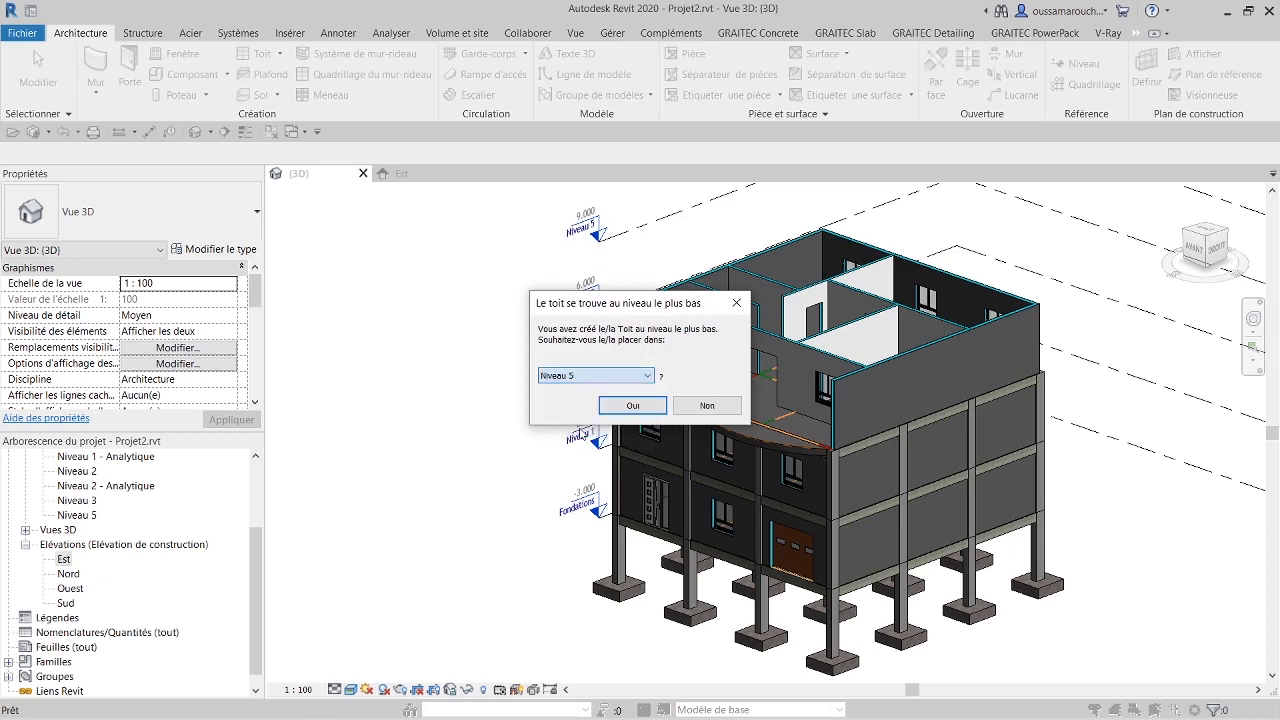
{"action": "left_click", "coordinate": [629, 405]}
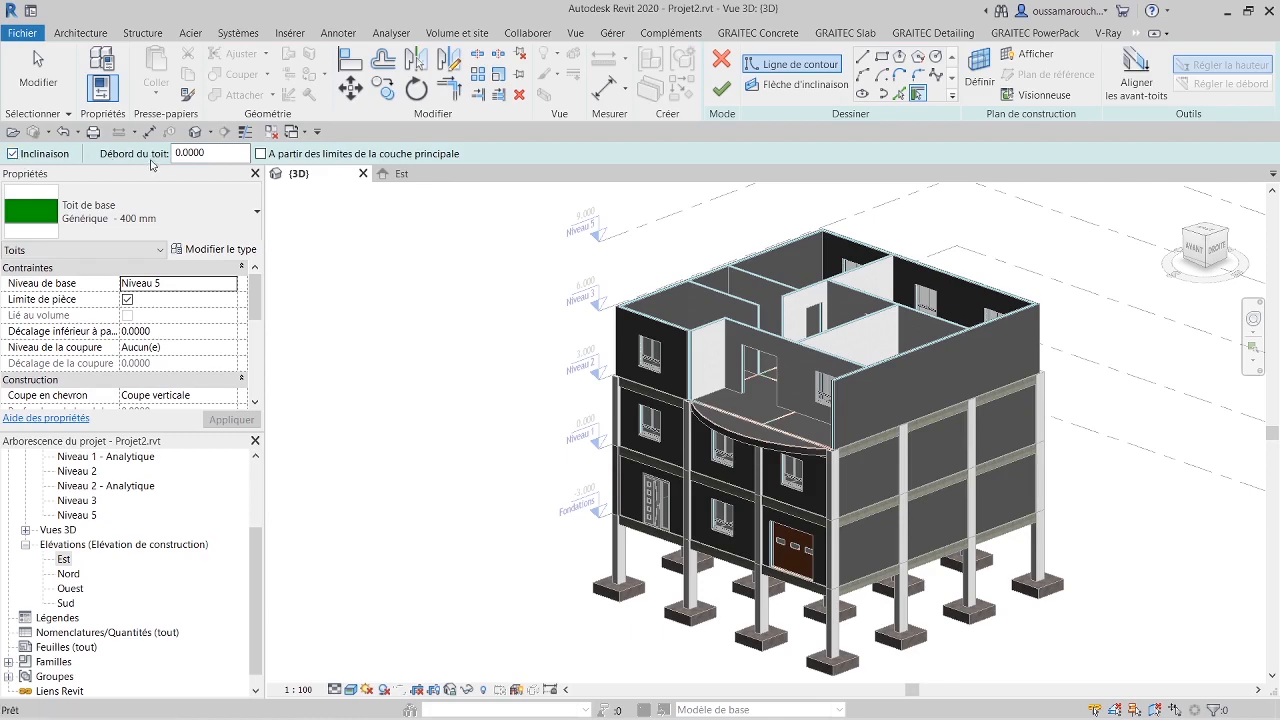
Step: Pick the rear and both side exterior walls and the short front wall of the top storey as sloped roof edges with no overhang
{"action": "middle_click_drag", "start_coordinate": [595, 365], "coordinate": [465, 405]}
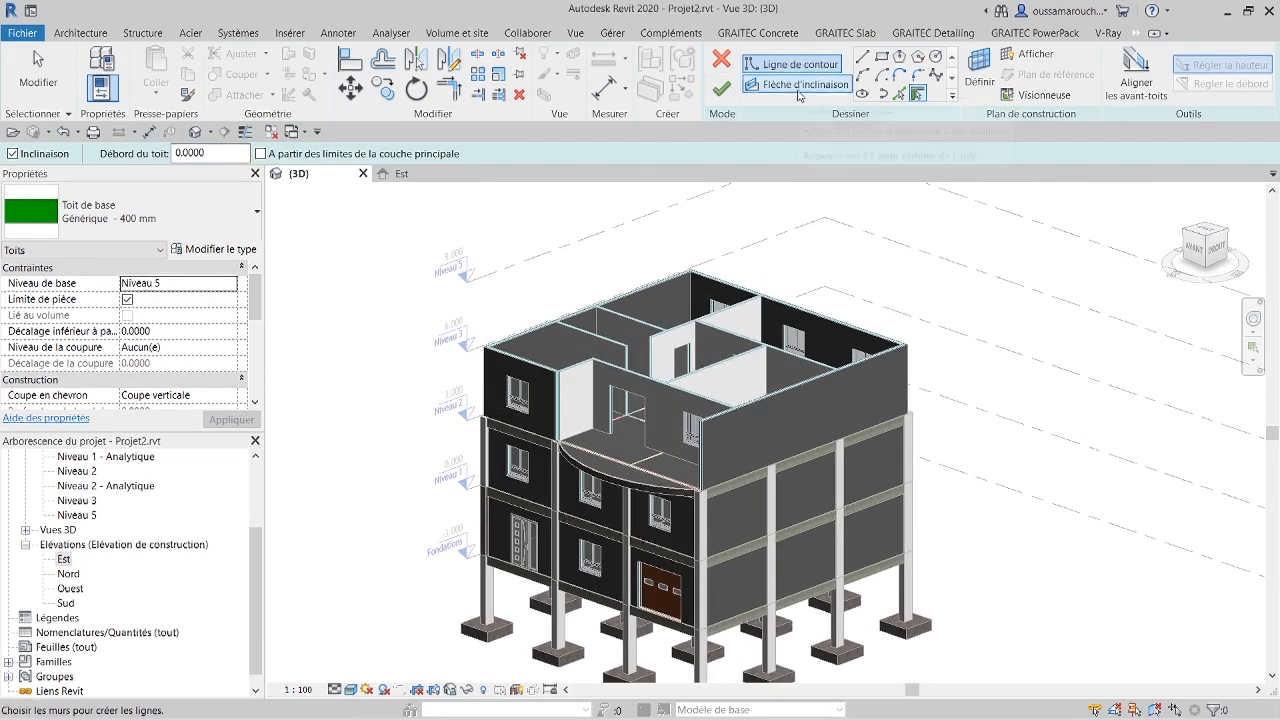
{"action": "left_click", "coordinate": [531, 340]}
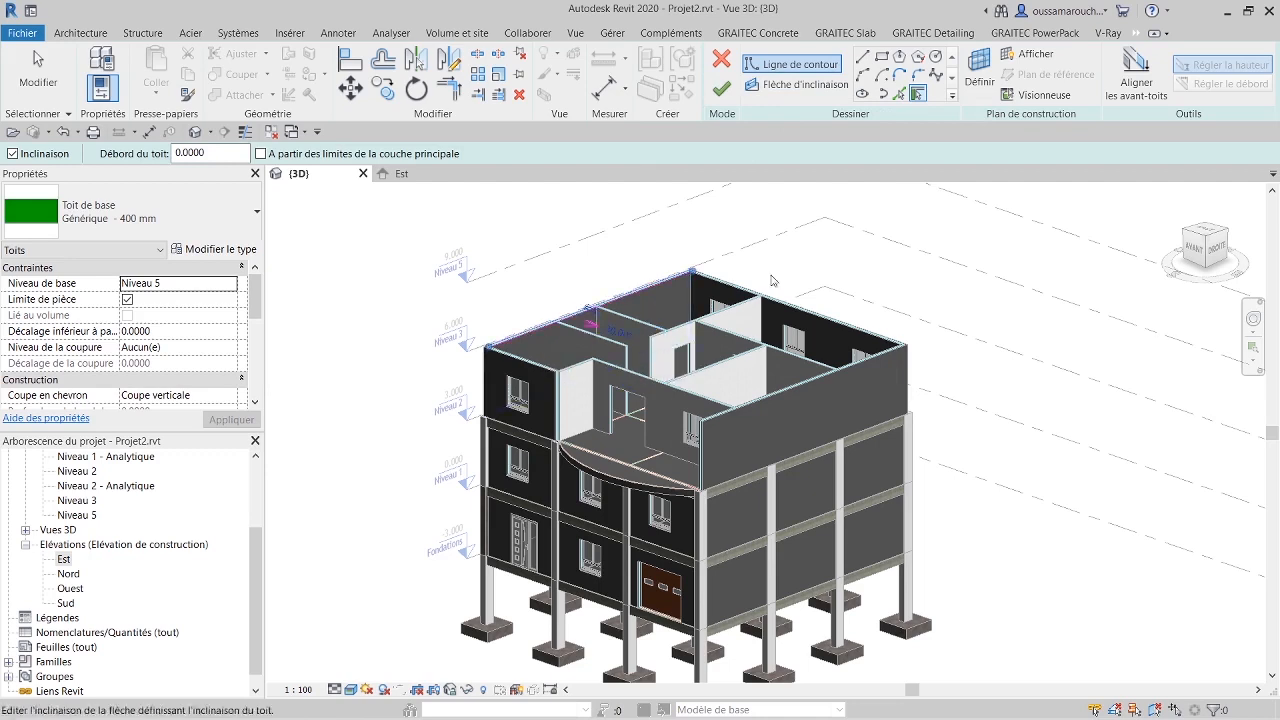
{"action": "left_click", "coordinate": [822, 321]}
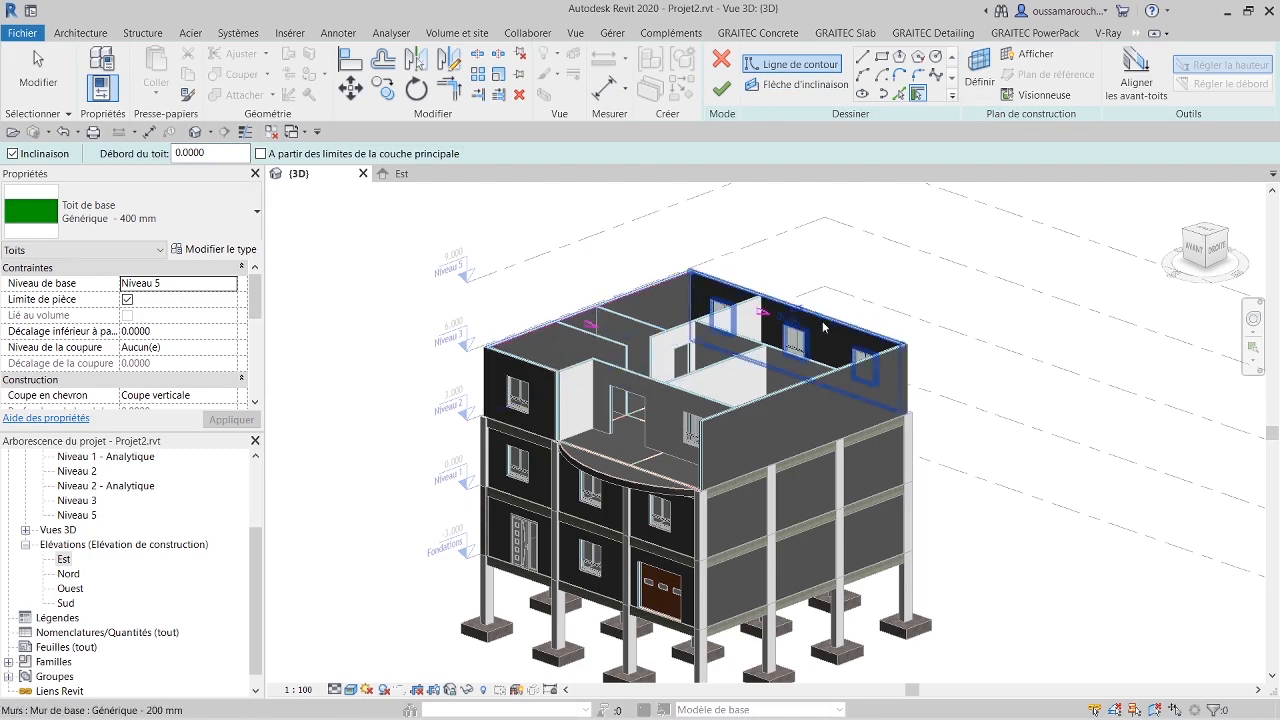
{"action": "left_click", "coordinate": [786, 392]}
{"action": "left_click", "coordinate": [525, 375]}
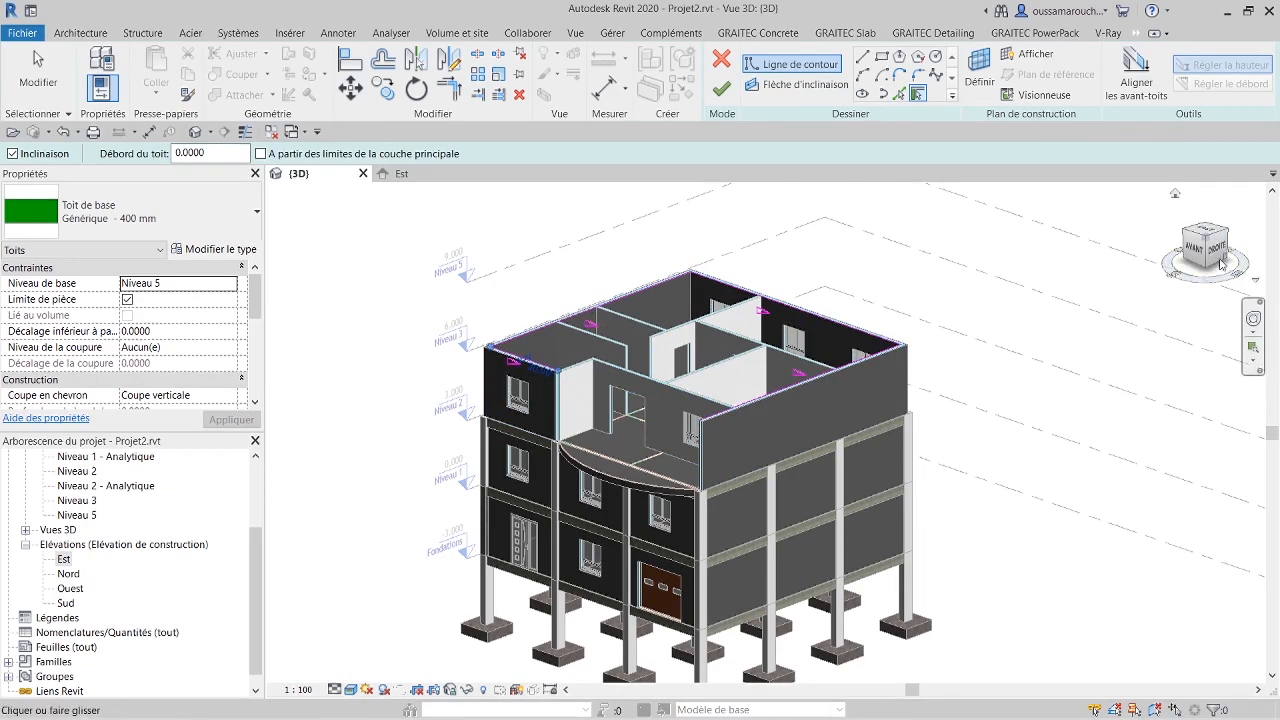
Step: Close the roof footprint with a sloped straight line from the short front wall's end to the open front corner and finish the sketch
{"action": "left_click_drag", "start_coordinate": [1216, 252], "coordinate": [1204, 243]}
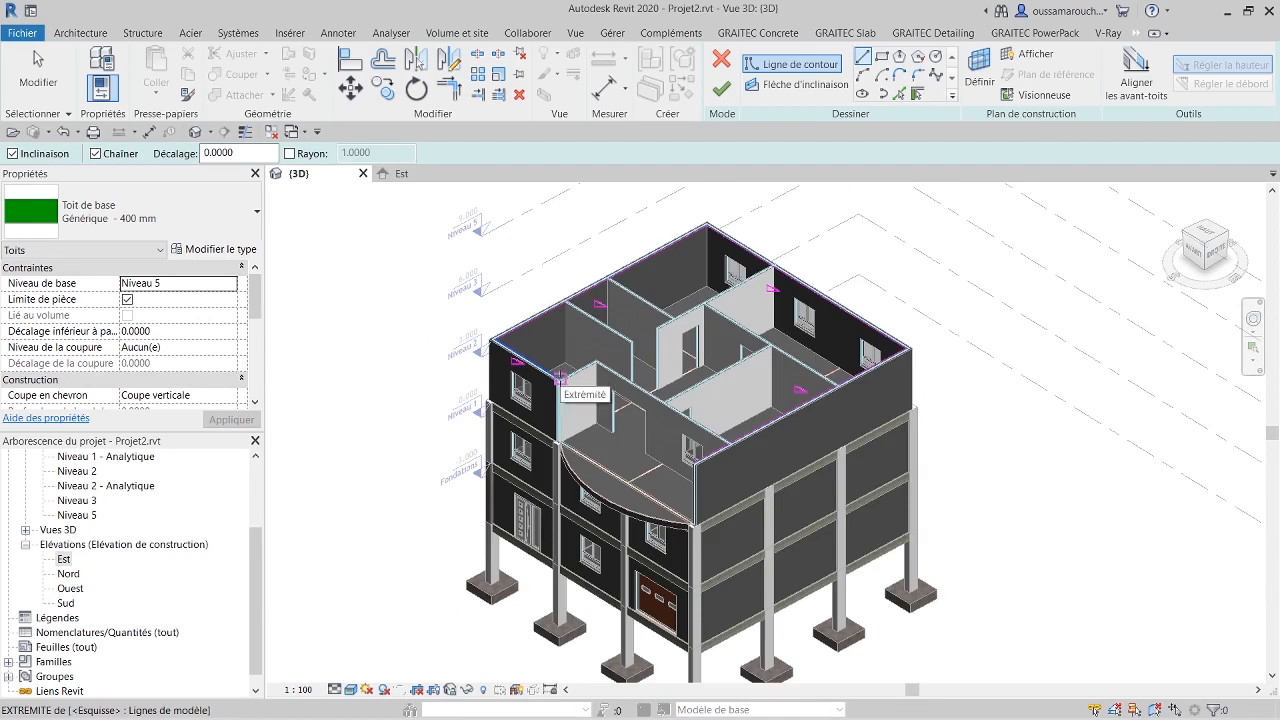
{"action": "left_click", "coordinate": [558, 378]}
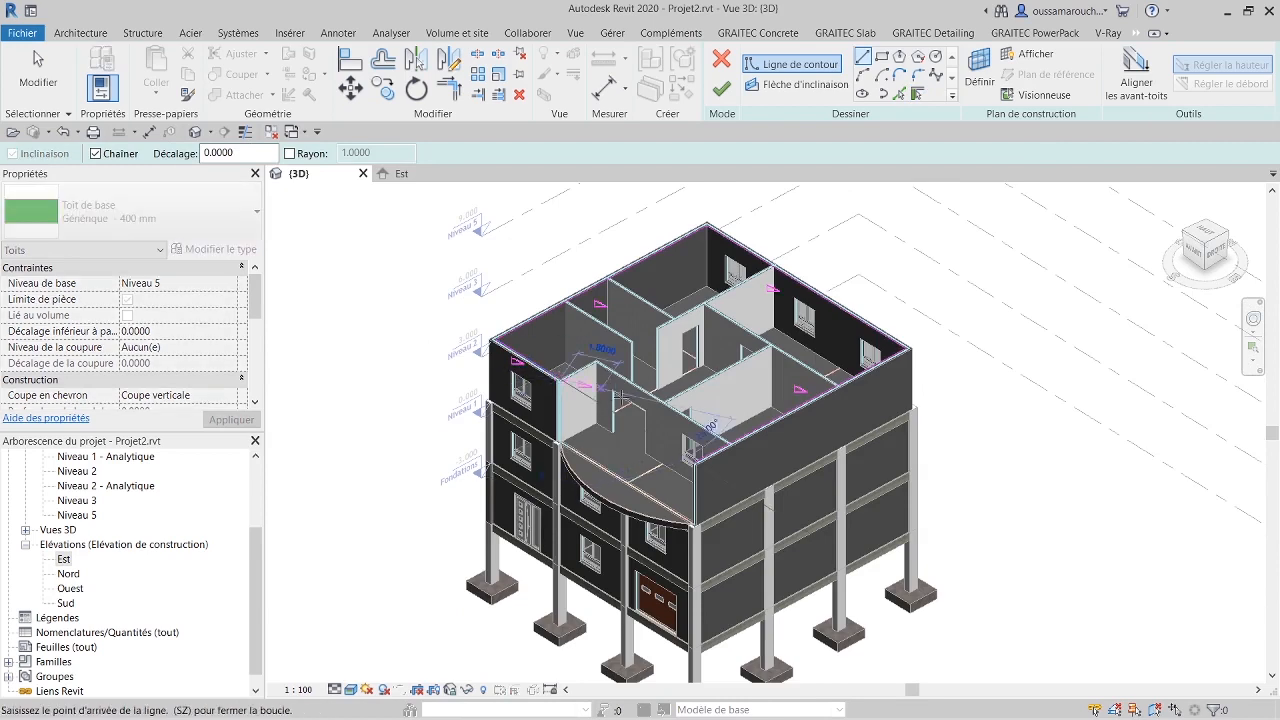
{"action": "left_click", "coordinate": [696, 463]}
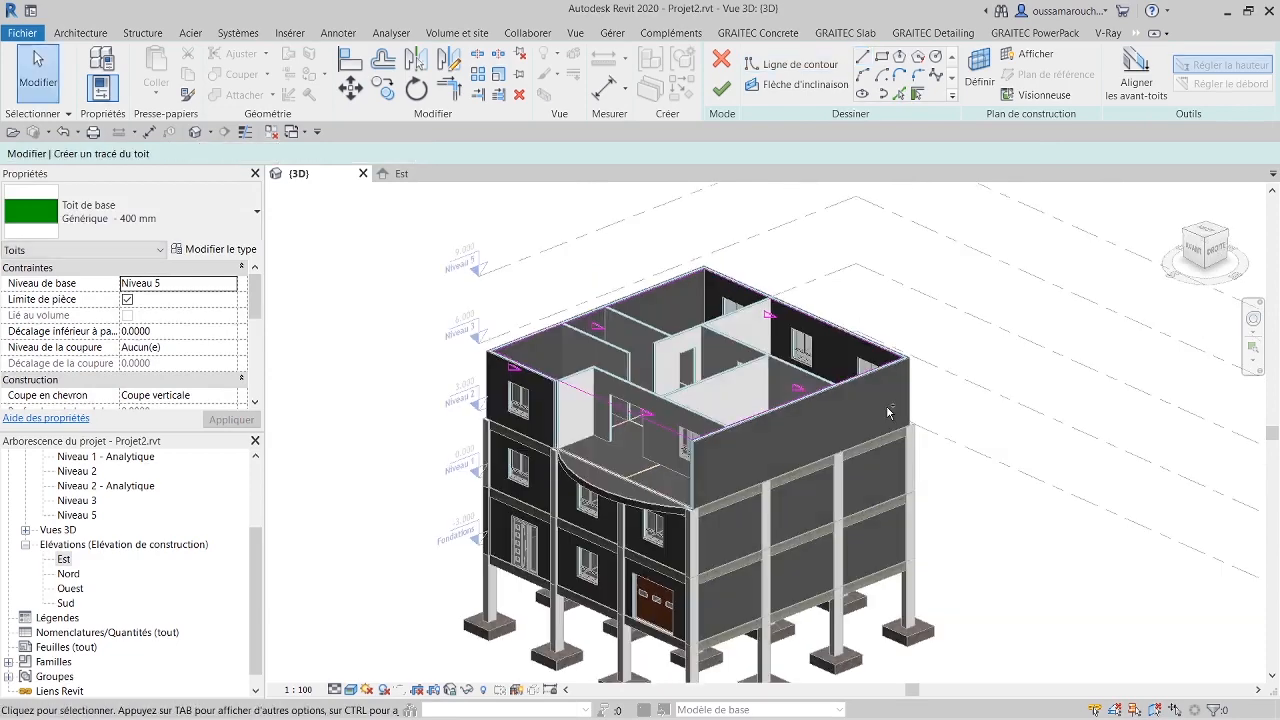
{"action": "left_click", "coordinate": [721, 89]}
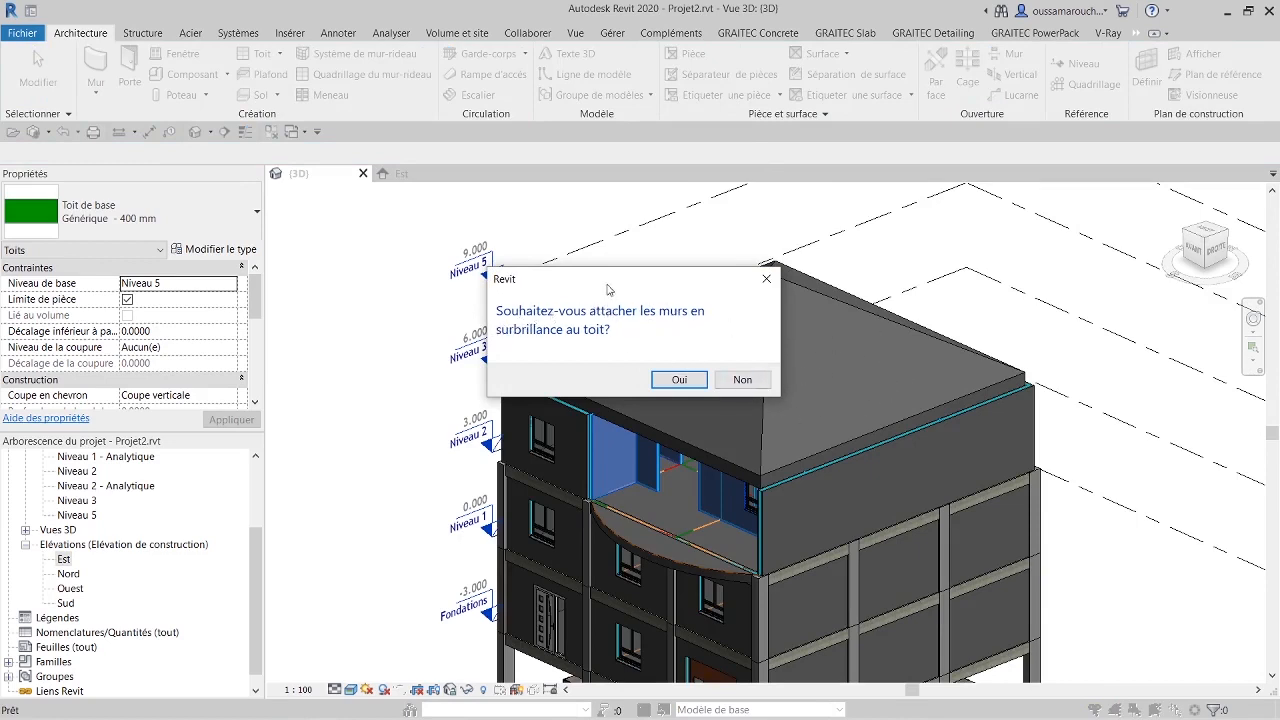
Step: Attach the highlighted top-storey walls to the new roof and clear the selection
{"action": "left_click_drag", "start_coordinate": [608, 289], "coordinate": [536, 273]}
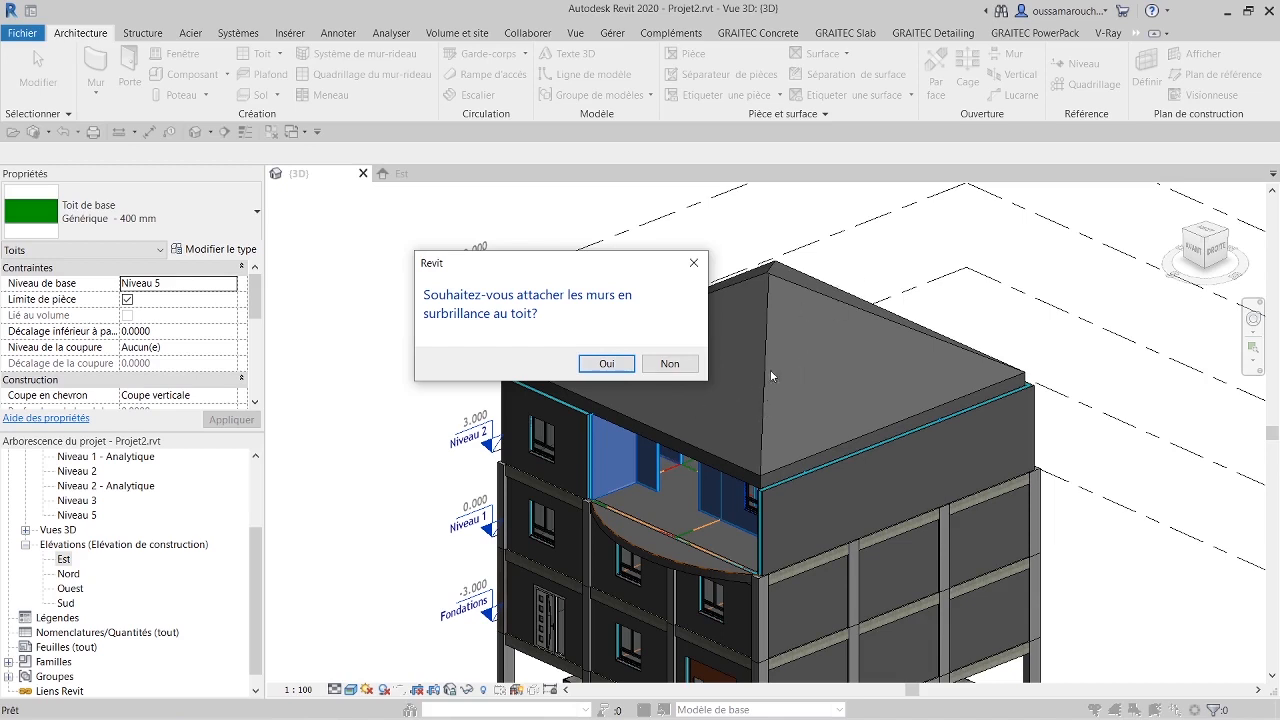
{"action": "left_click", "coordinate": [606, 364]}
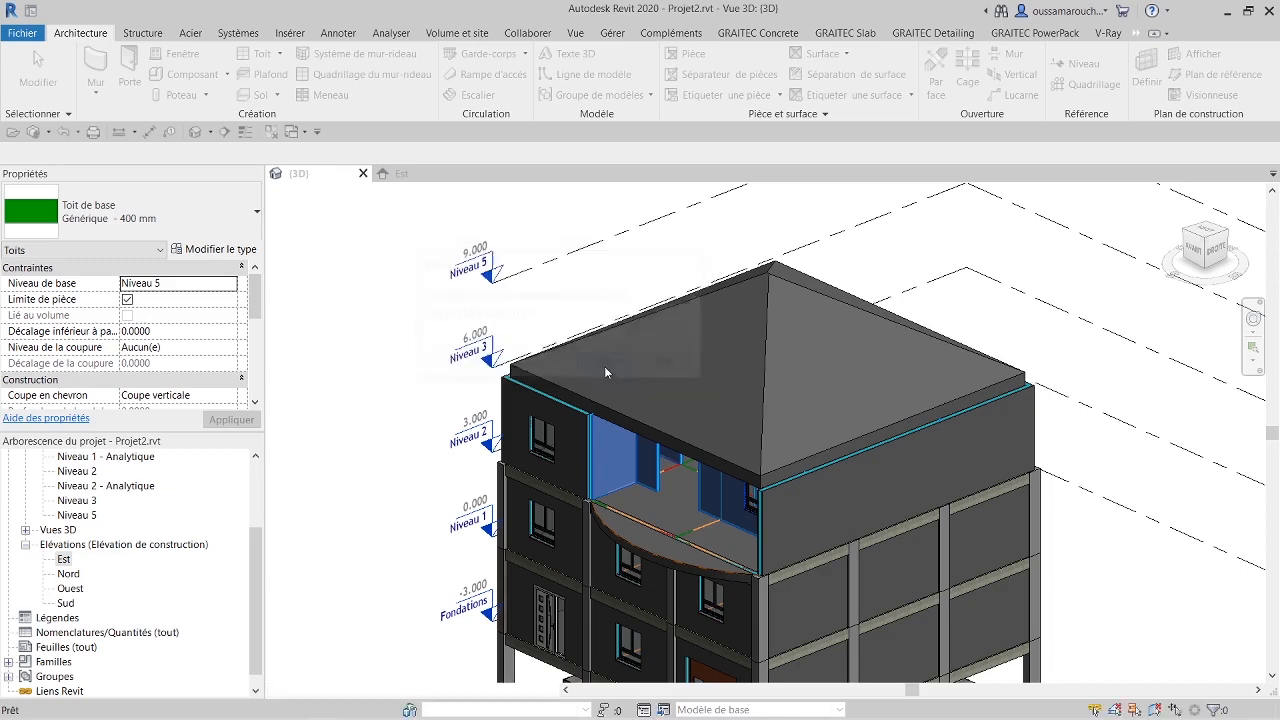
{"action": "left_click", "coordinate": [920, 261]}
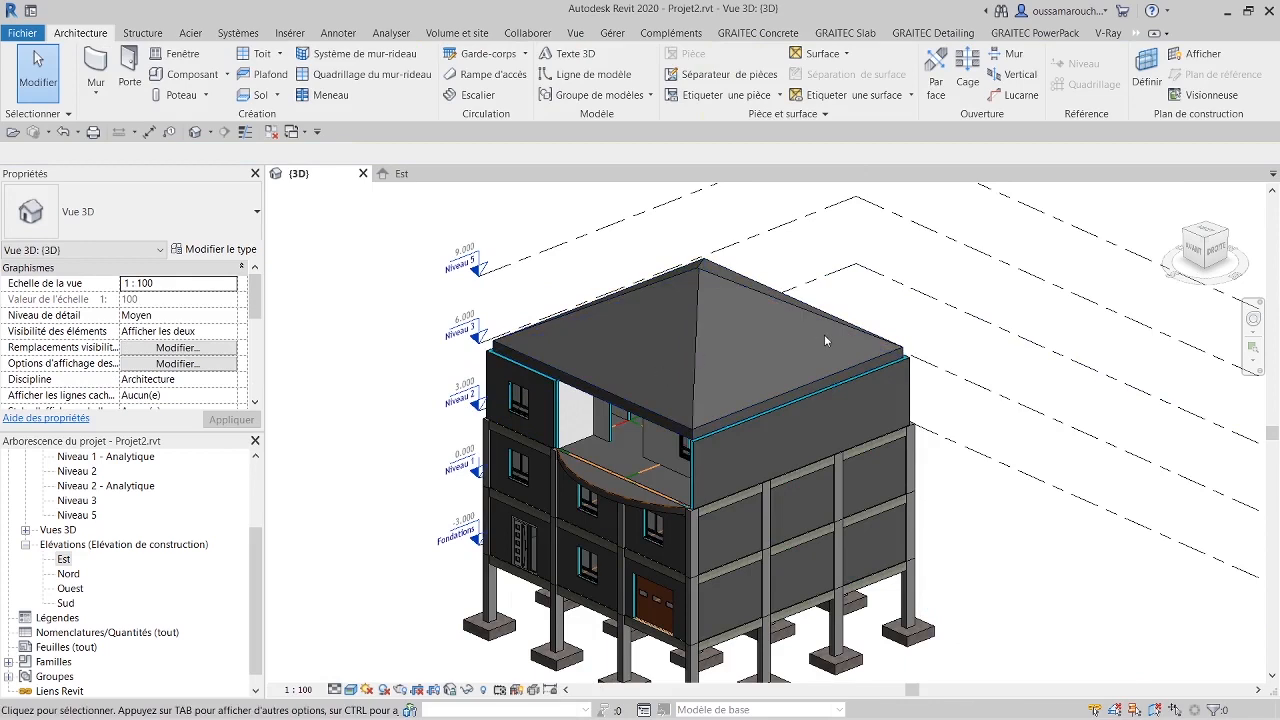
Step: Set the material of the roof type's Porteur/Ossature layer to Verre and apply the type change
{"action": "left_click", "coordinate": [698, 303]}
{"action": "left_click", "coordinate": [228, 250]}
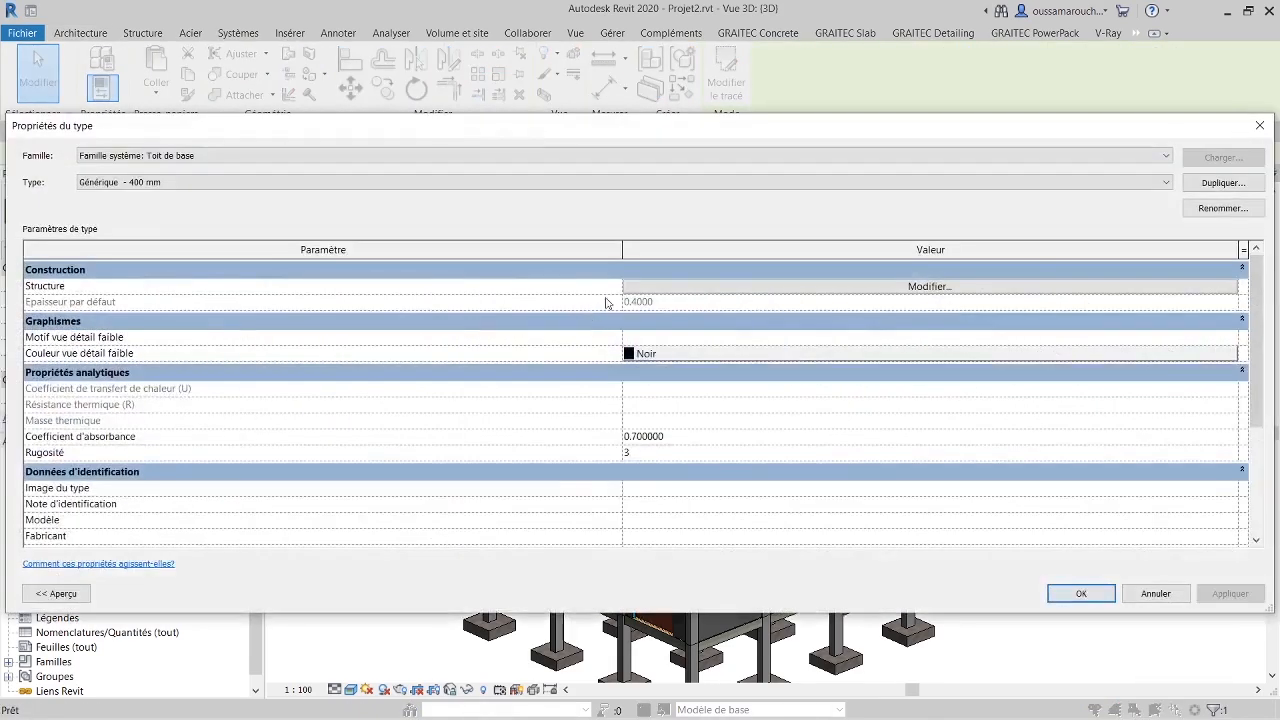
{"action": "left_click", "coordinate": [723, 288]}
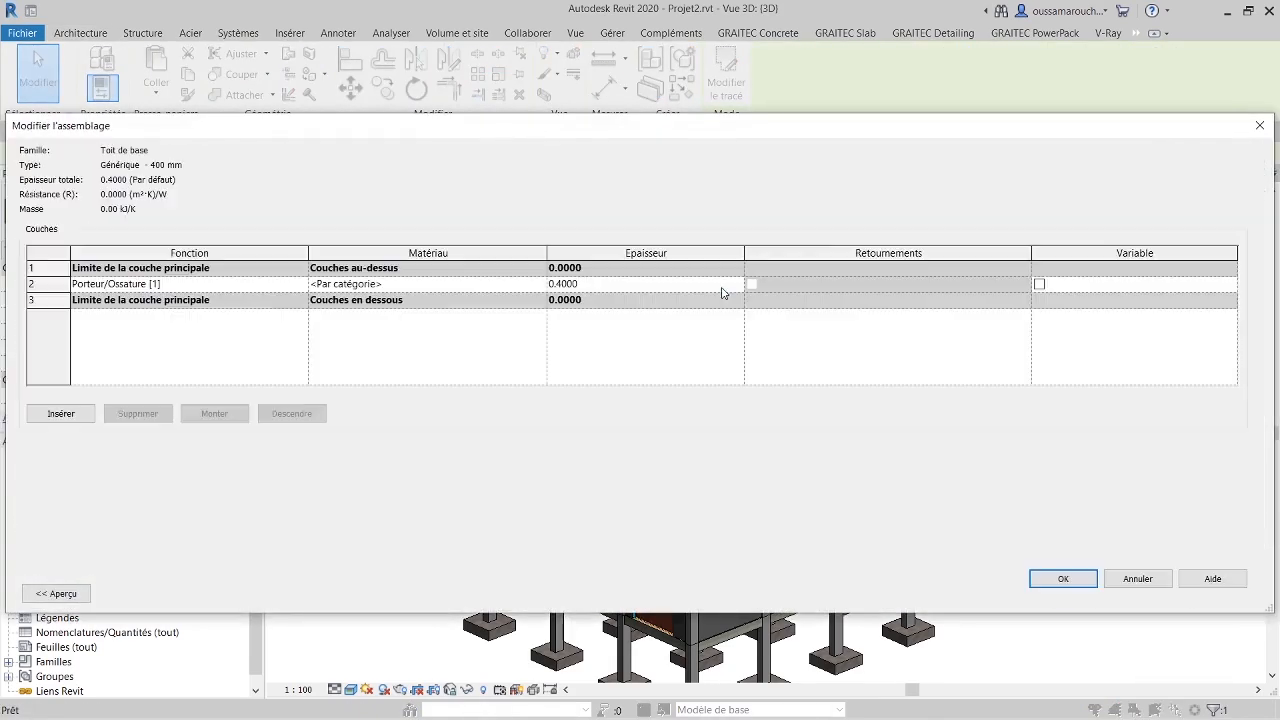
{"action": "left_click", "coordinate": [381, 286]}
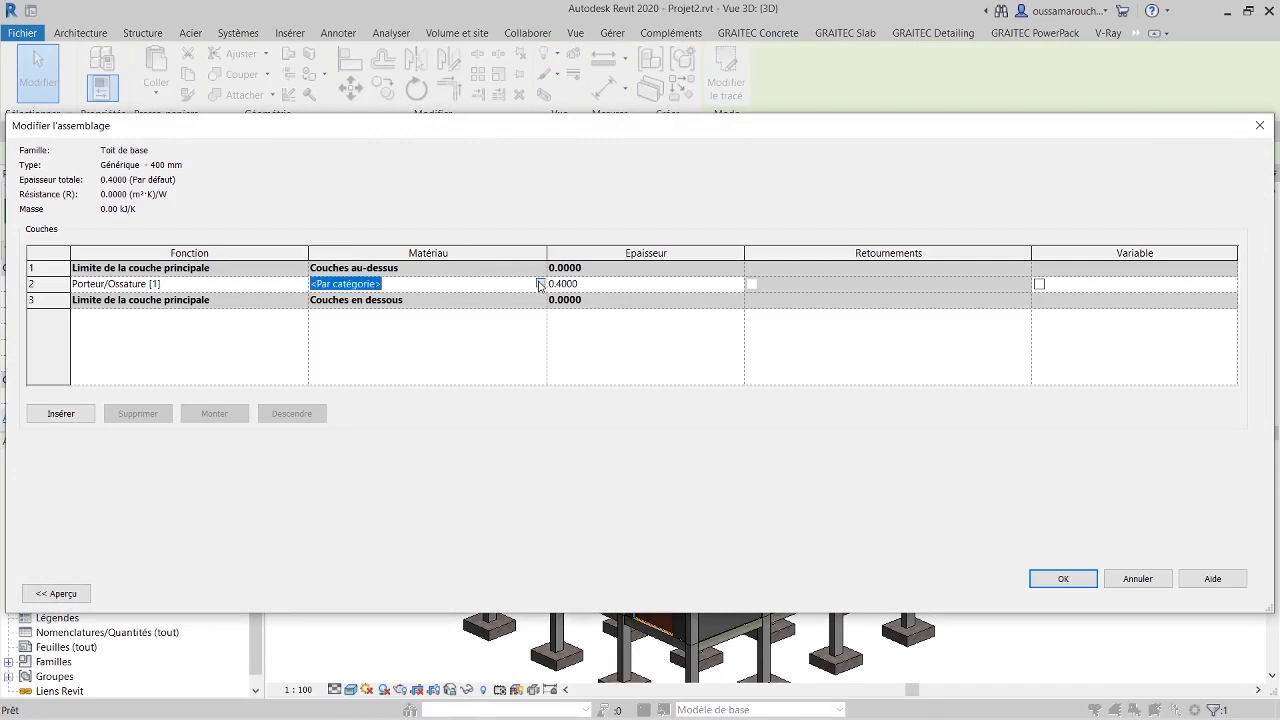
{"action": "left_click", "coordinate": [540, 285]}
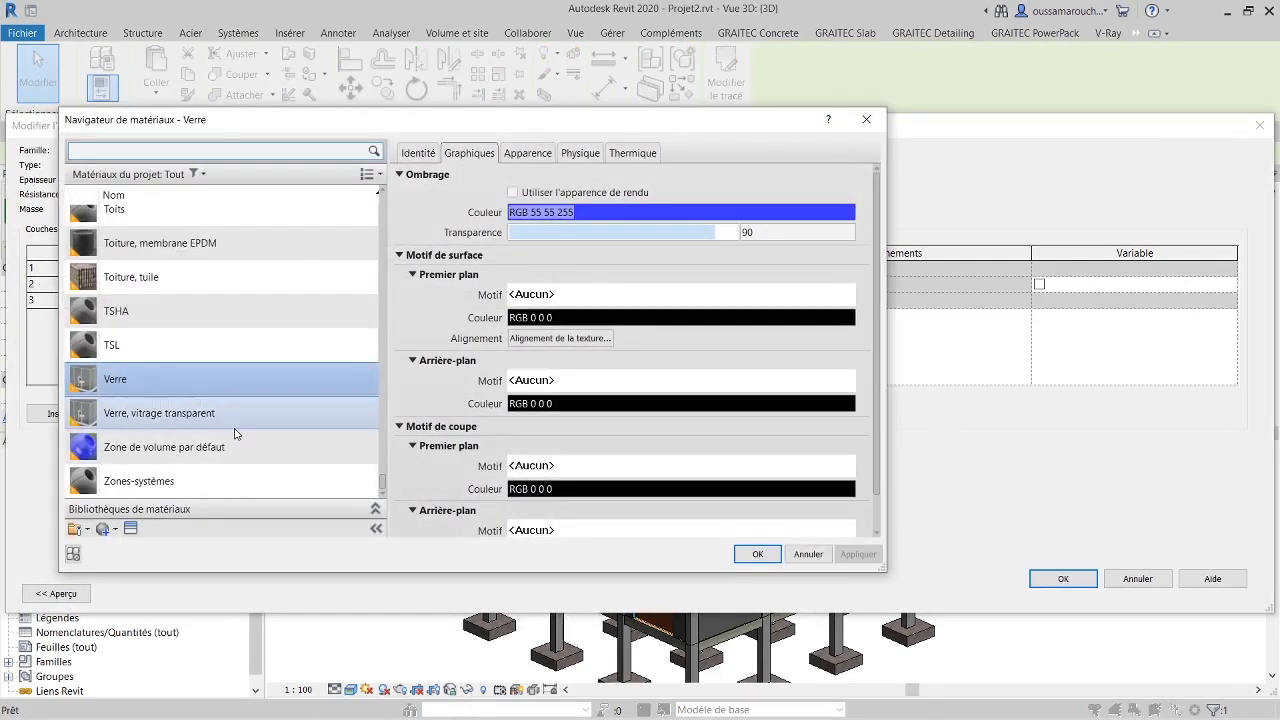
{"action": "left_click", "coordinate": [185, 389]}
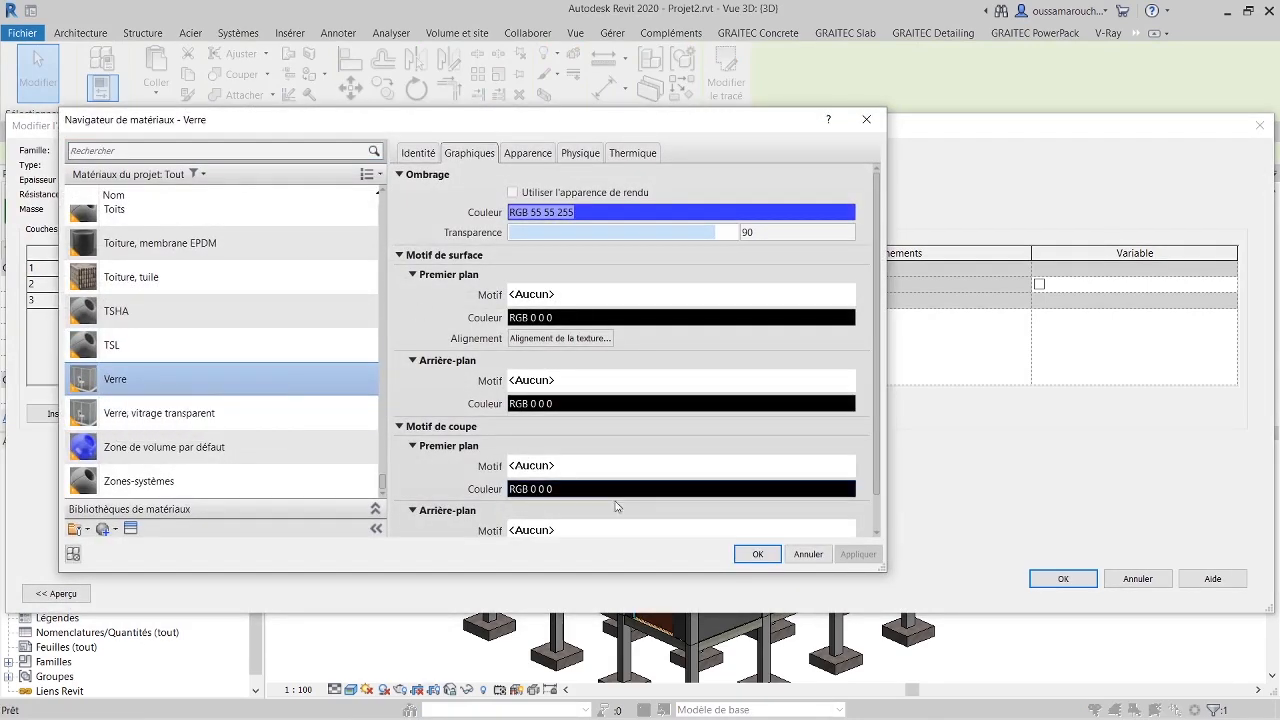
{"action": "left_click", "coordinate": [757, 554]}
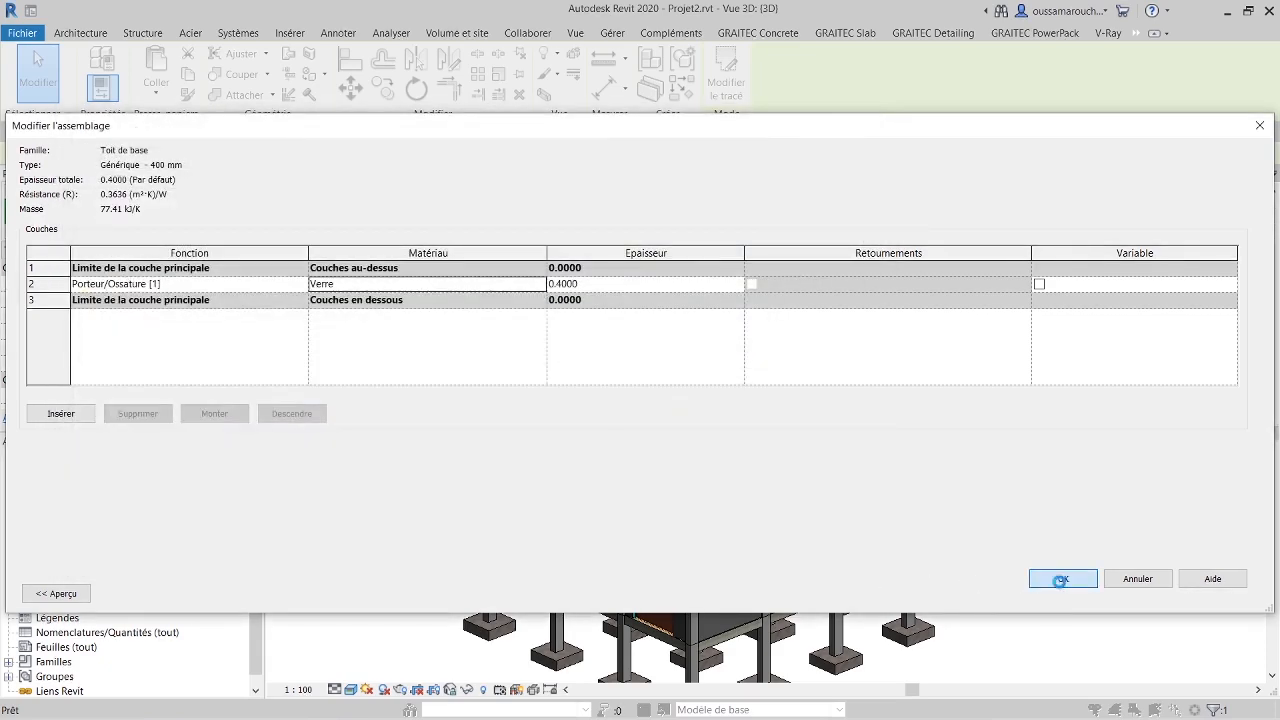
{"action": "left_click", "coordinate": [1058, 585]}
{"action": "left_click", "coordinate": [1072, 594]}
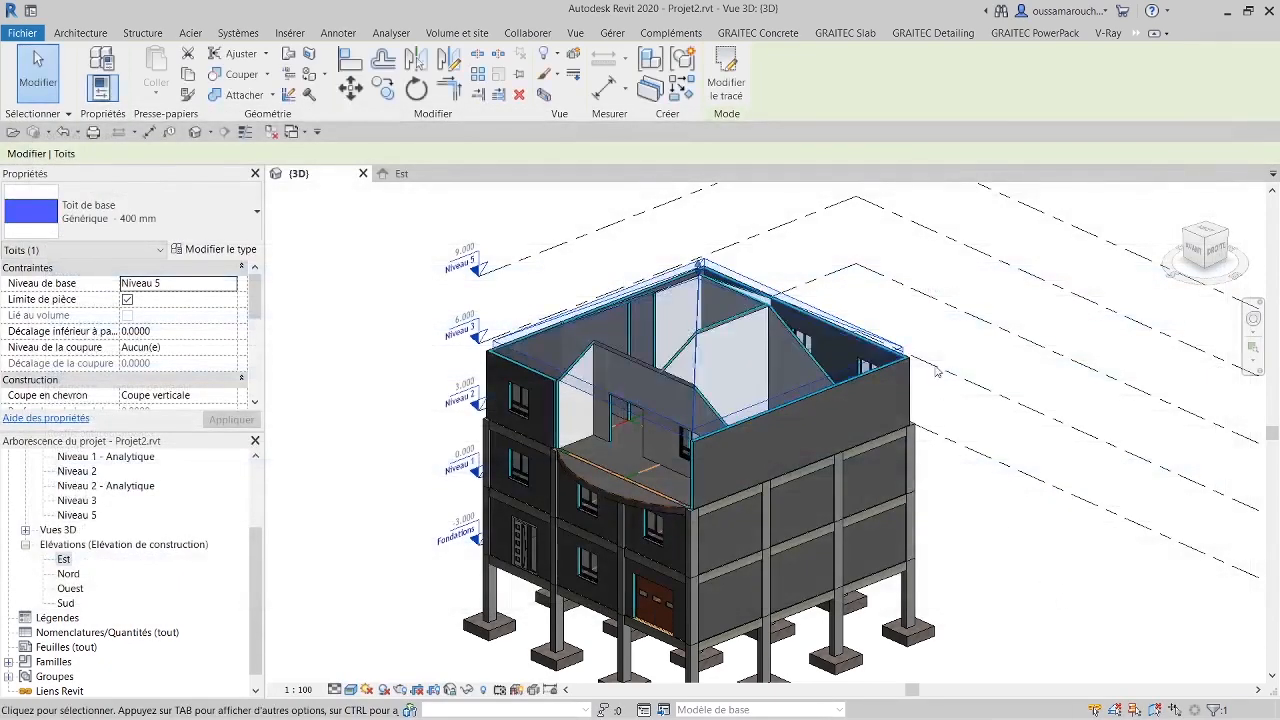
{"action": "left_click", "coordinate": [432, 488]}
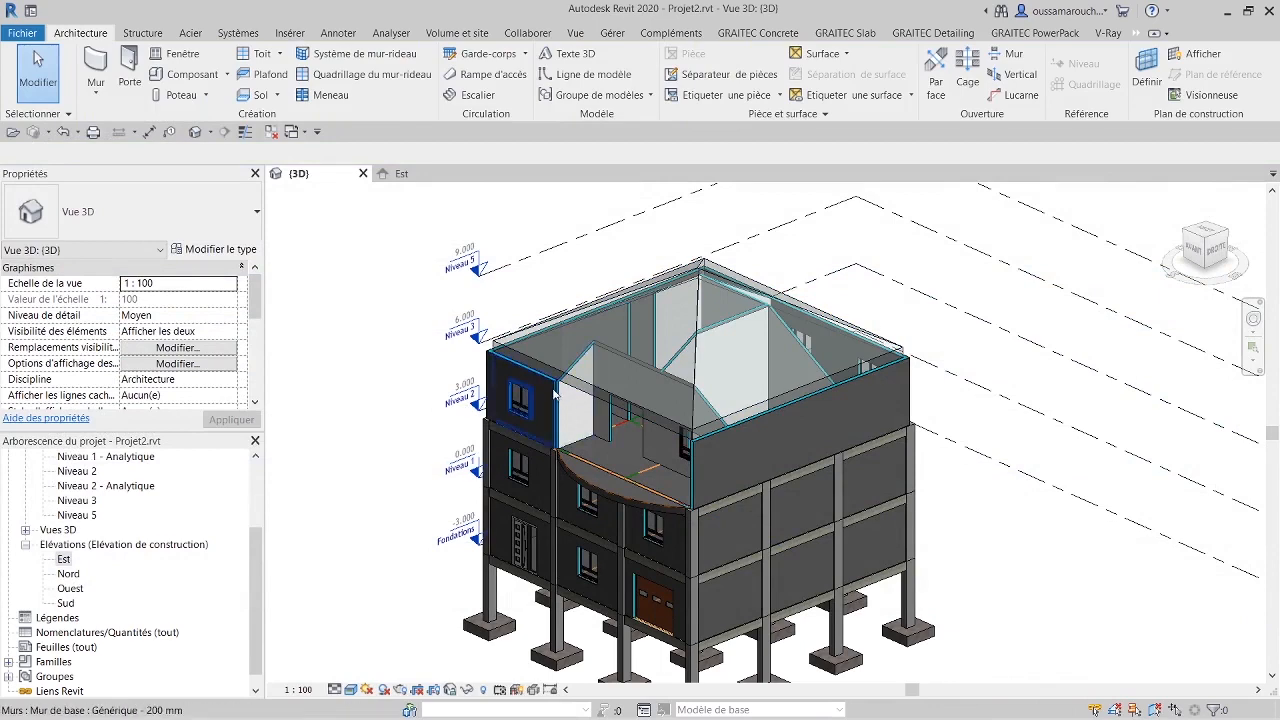
Step: Inspect the glass roof from the front in 3D and open the Niveau 3 structural plan
{"action": "left_click", "coordinate": [1204, 250]}
{"action": "left_click_drag", "start_coordinate": [1215, 217], "coordinate": [1250, 240]}
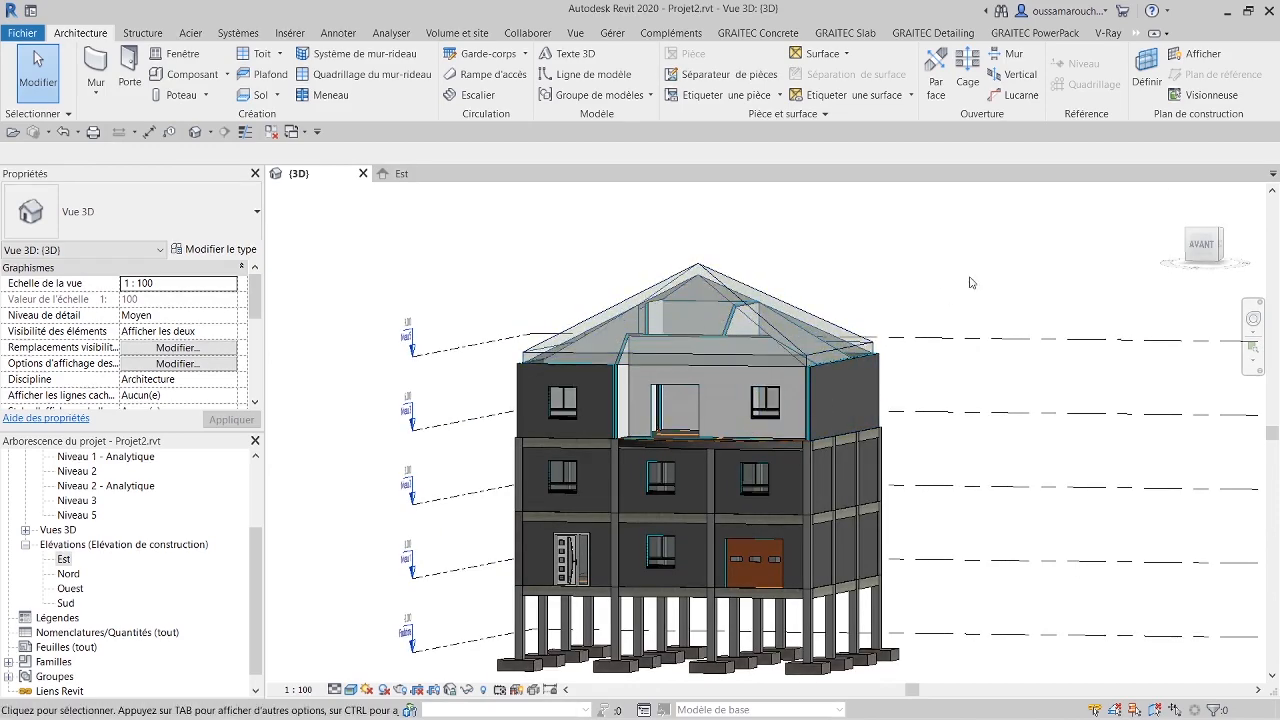
{"action": "left_click_drag", "start_coordinate": [1203, 250], "coordinate": [1174, 276]}
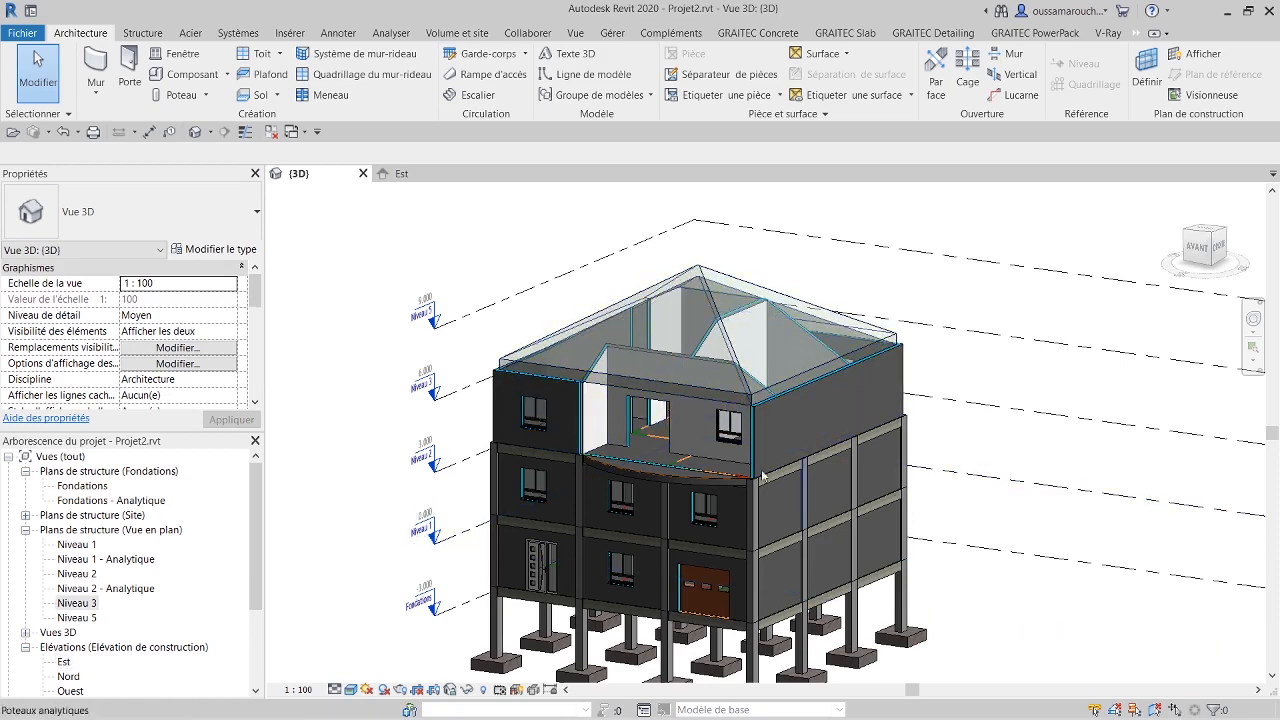
{"action": "double_click", "coordinate": [70, 604]}
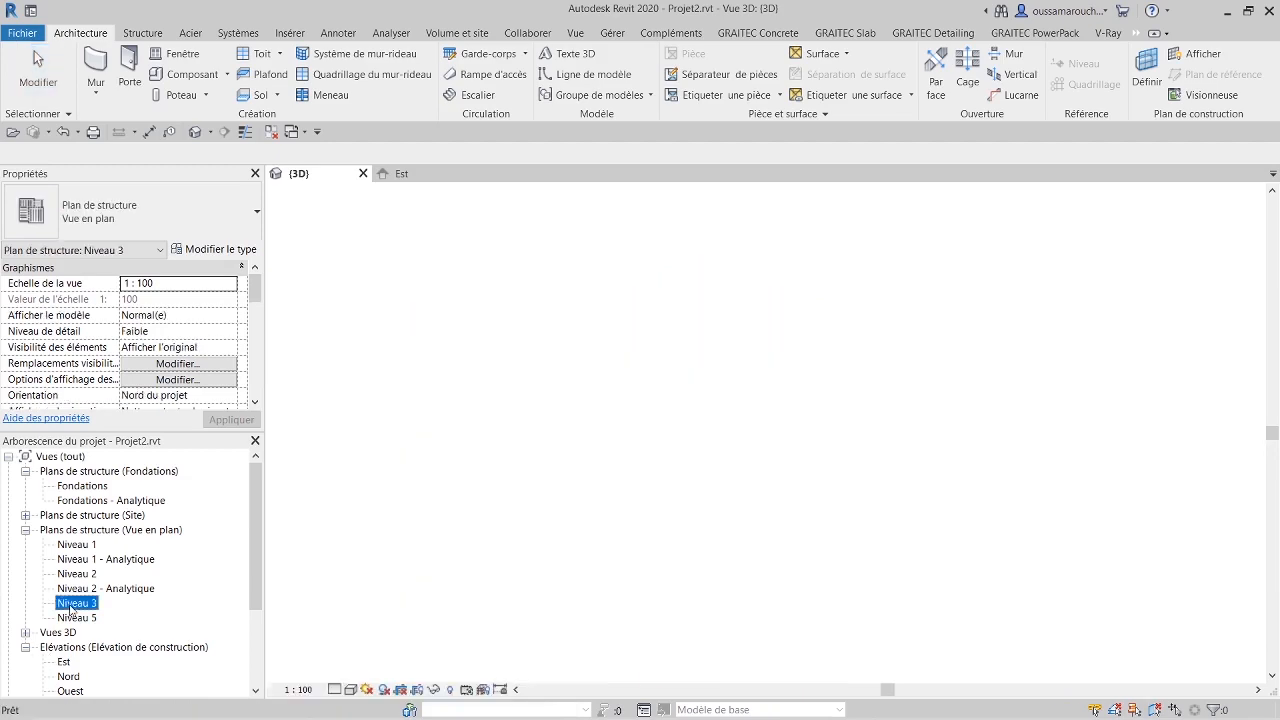
{"action": "scroll", "coordinate": [708, 525], "scroll_direction": "up", "scroll_amount": 3}
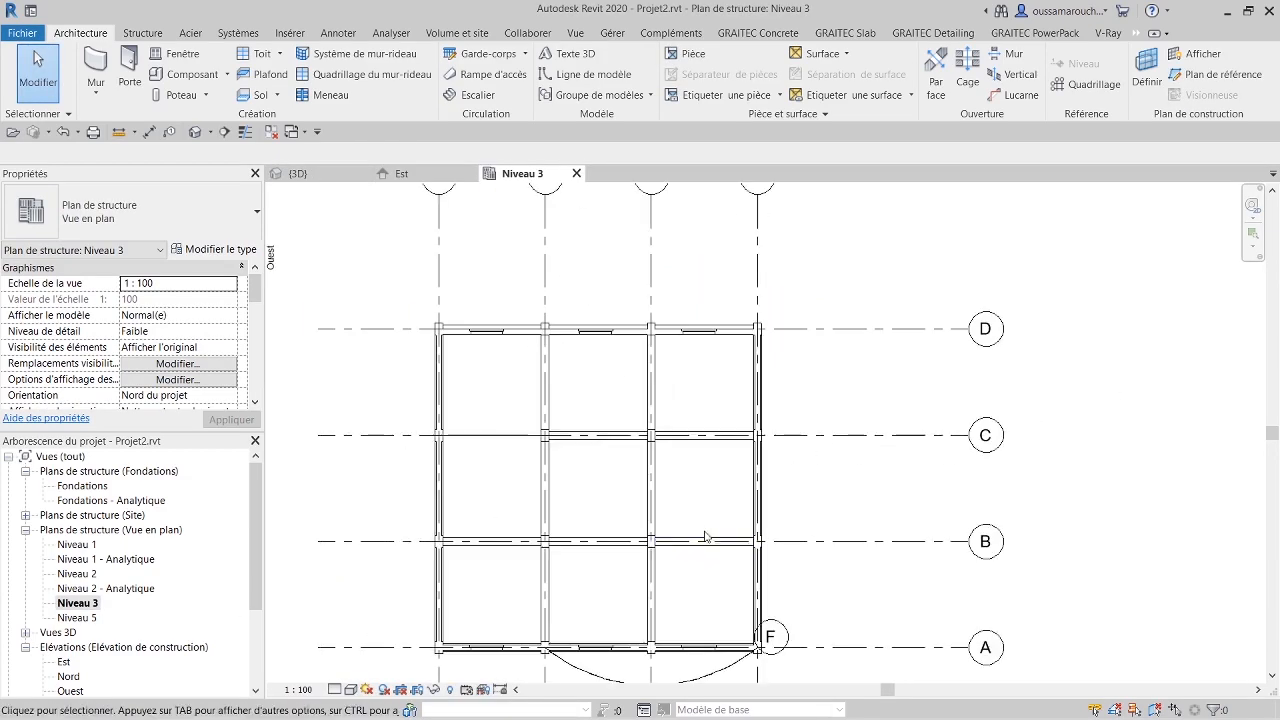
{"action": "scroll", "coordinate": [395, 396], "scroll_direction": "down", "scroll_amount": 1}
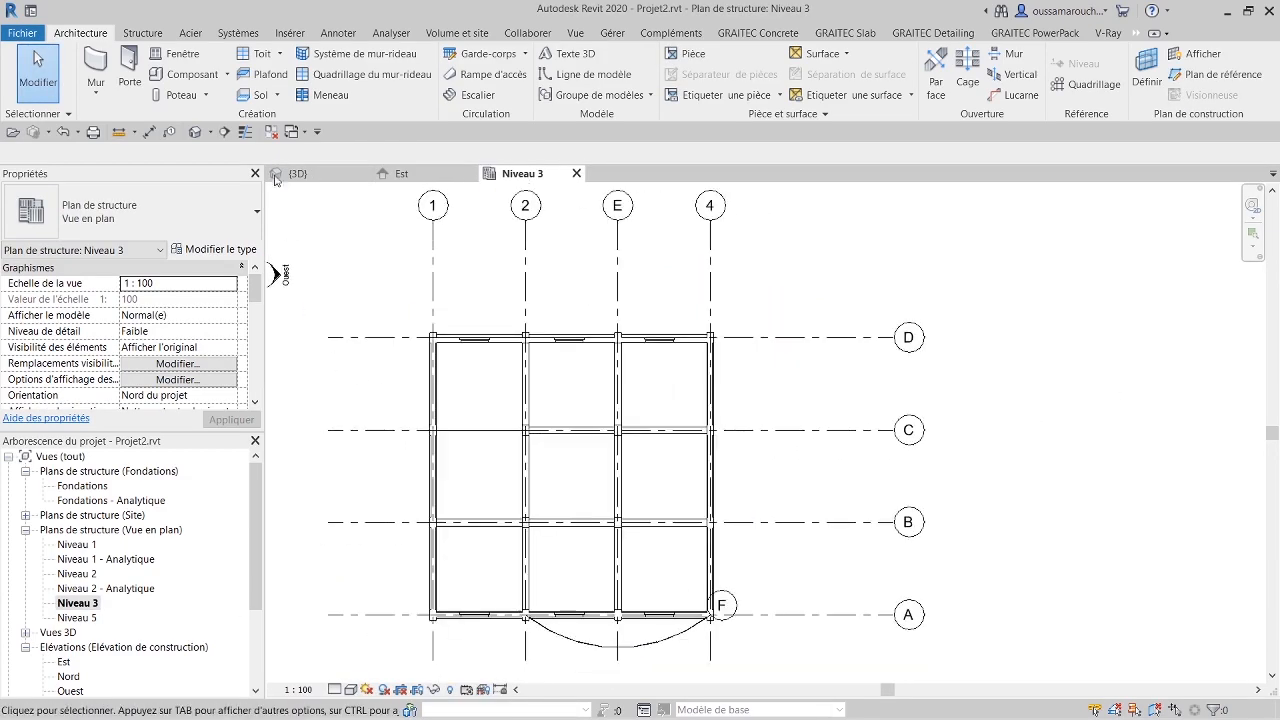
Step: Place a chain of aligned dimensions across grids 1, 2, E and 4, between the grid heads and the building
{"action": "left_click", "coordinate": [343, 30]}
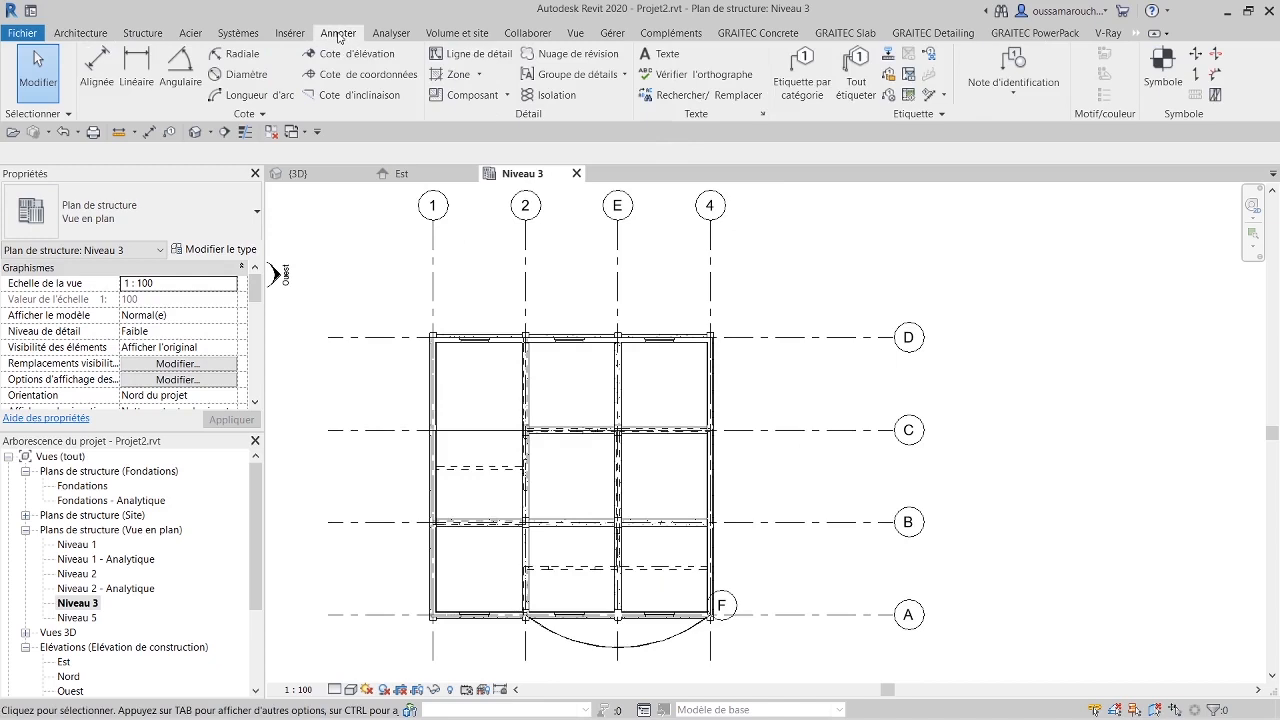
{"action": "left_click", "coordinate": [98, 70]}
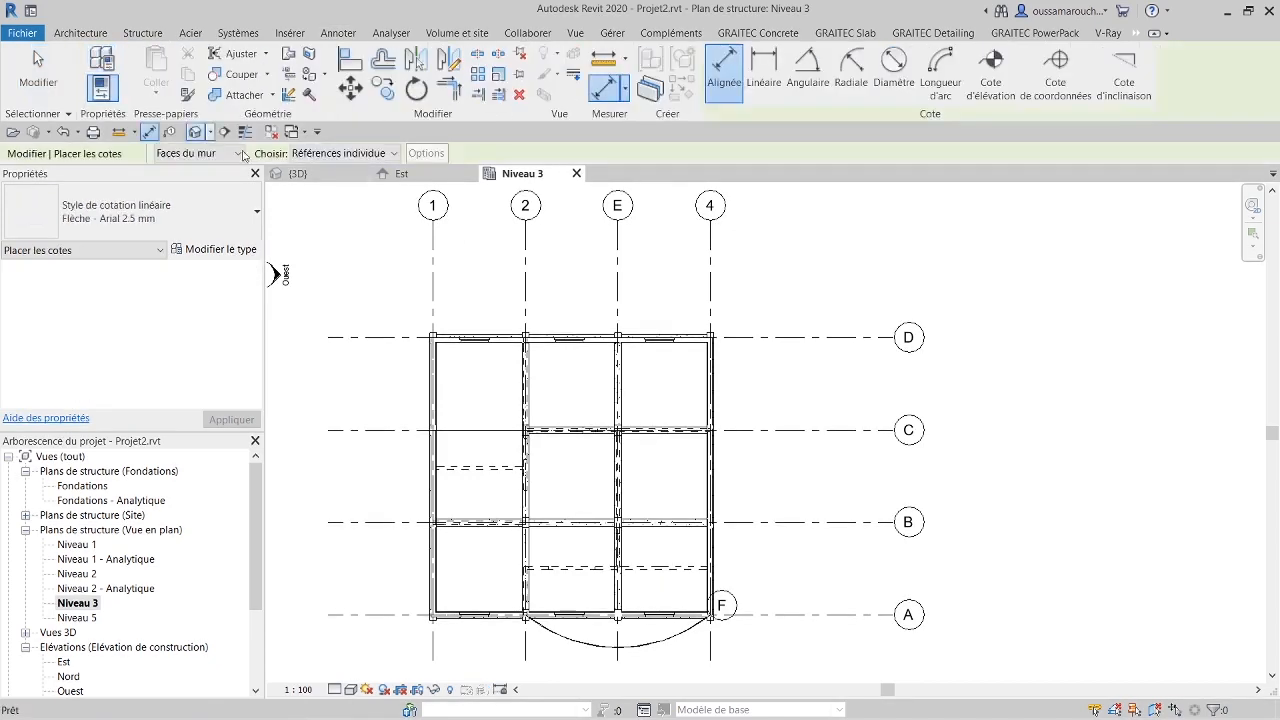
{"action": "left_click", "coordinate": [524, 302]}
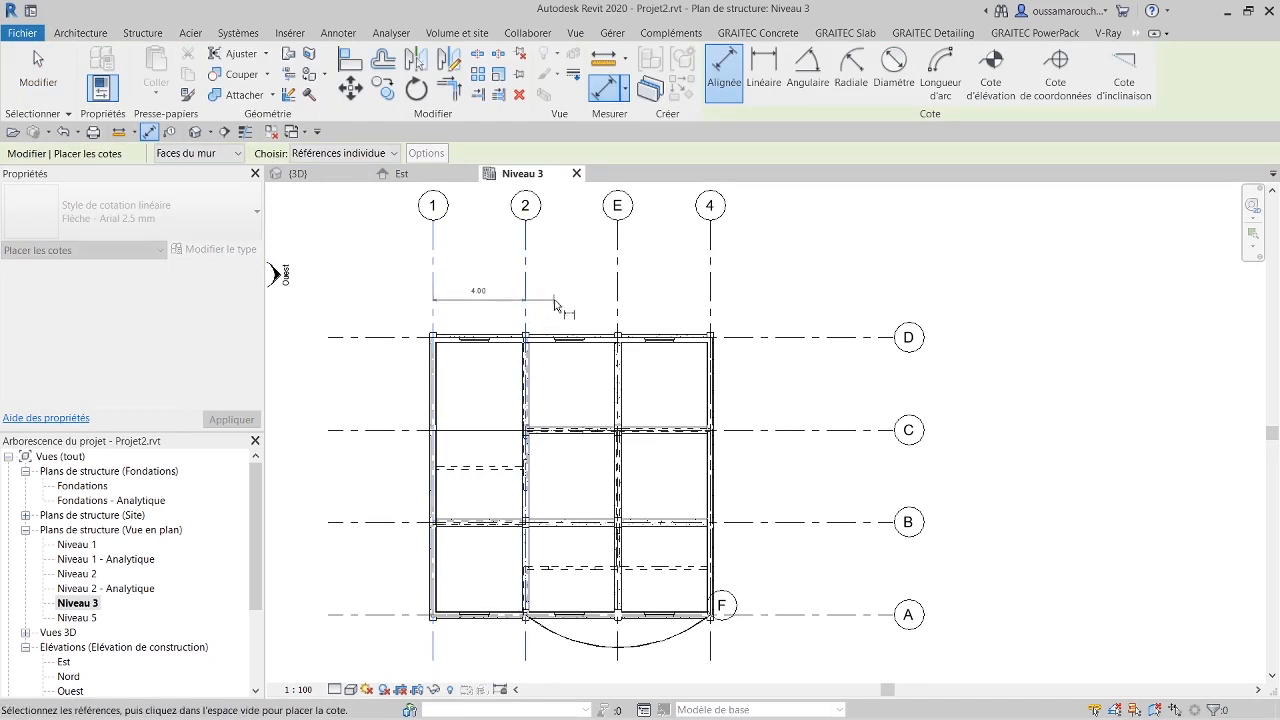
{"action": "left_click", "coordinate": [618, 311]}
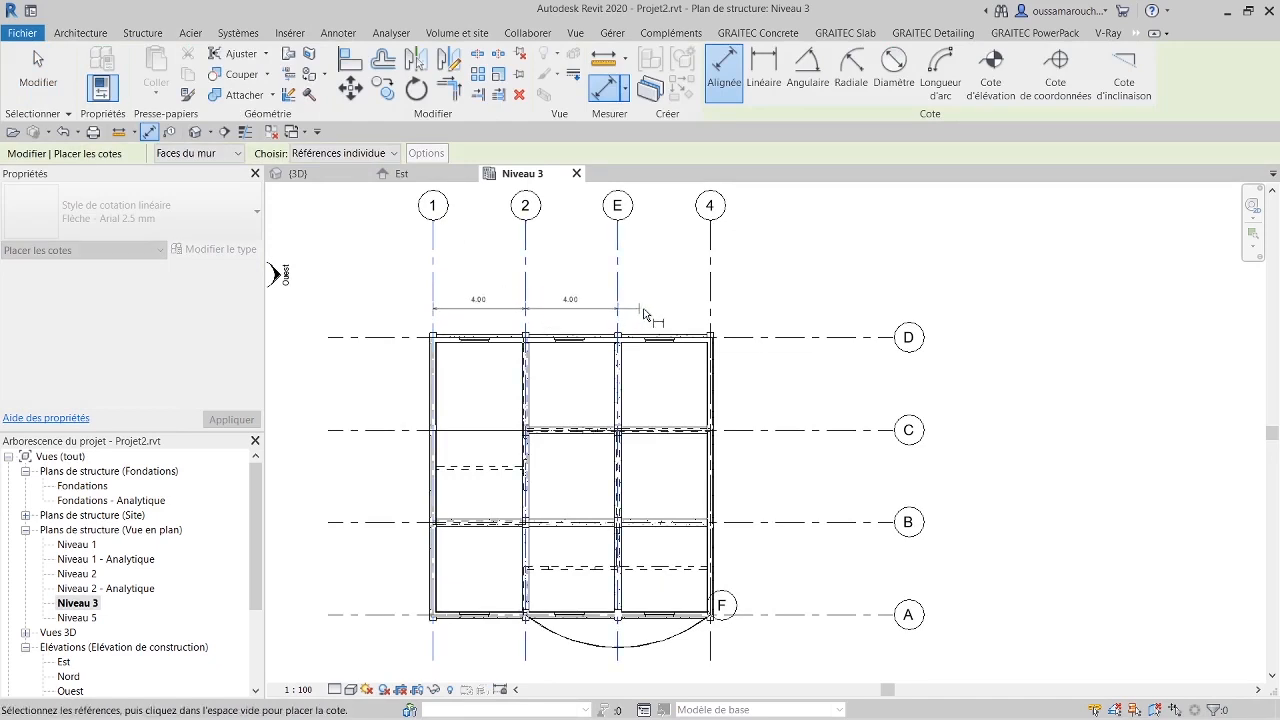
{"action": "left_click", "coordinate": [710, 313]}
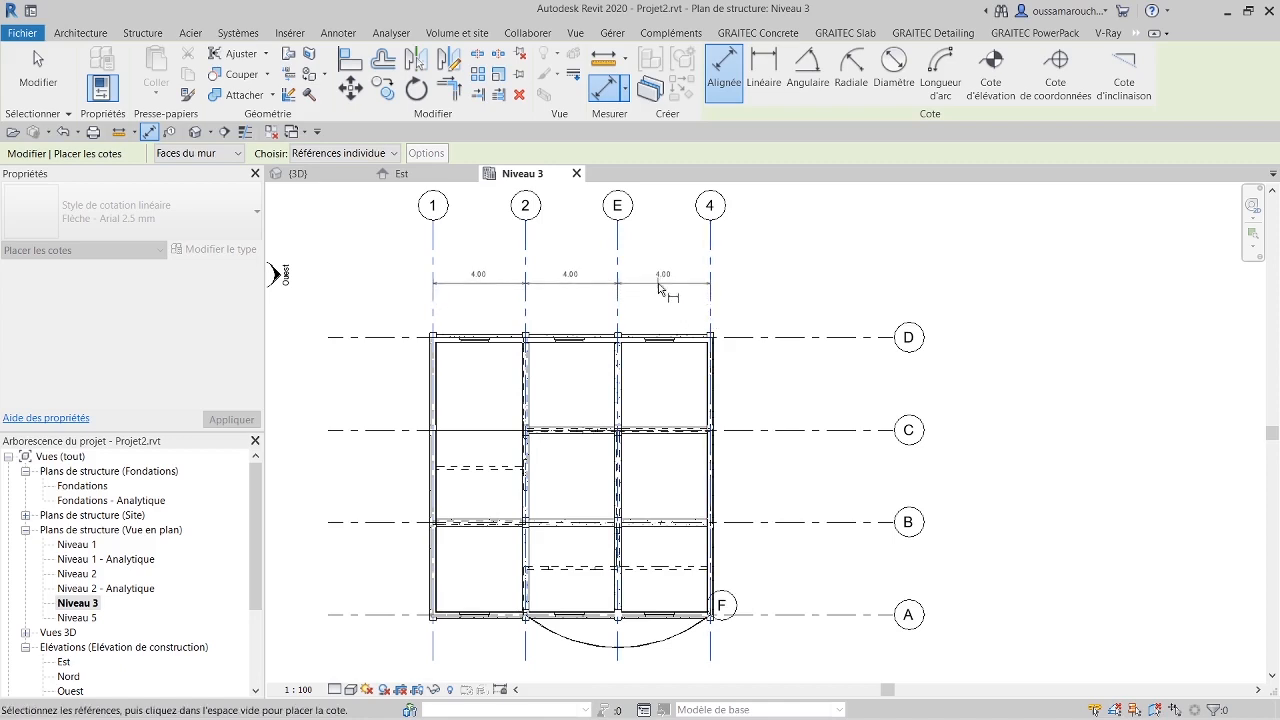
{"action": "left_click", "coordinate": [659, 287]}
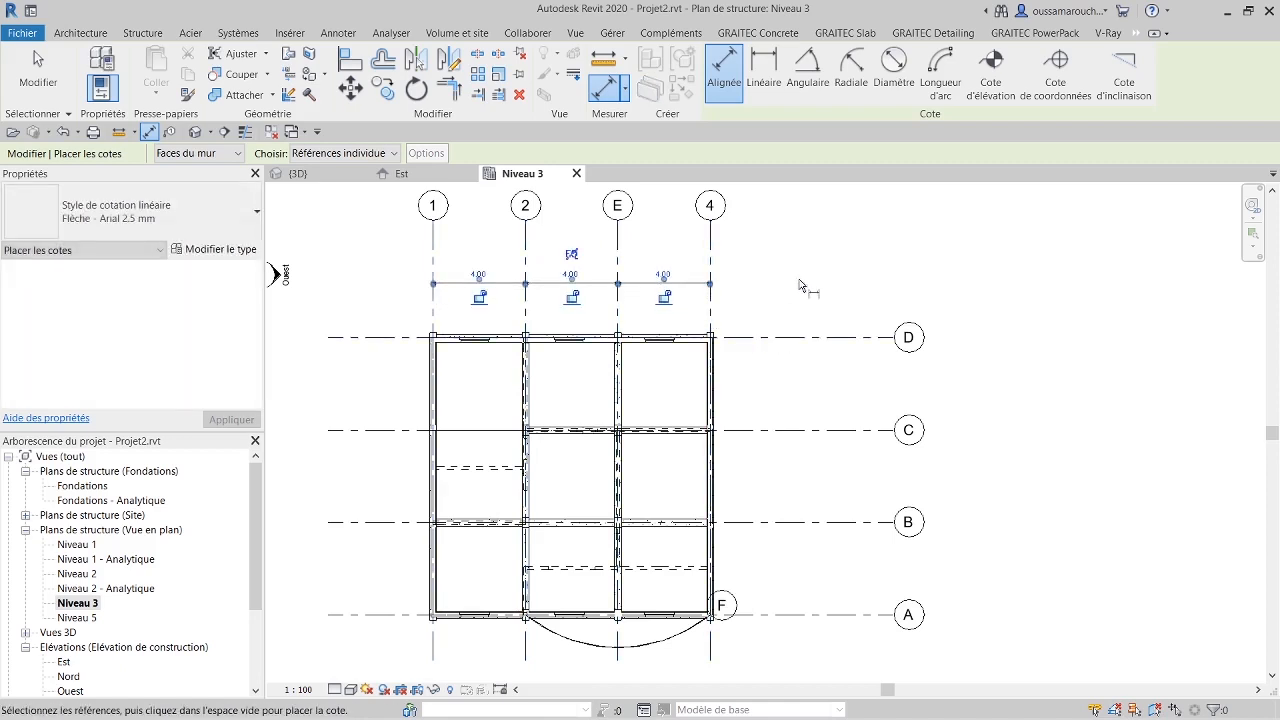
{"action": "key", "text": "Escape"}
{"action": "key", "text": "Escape"}
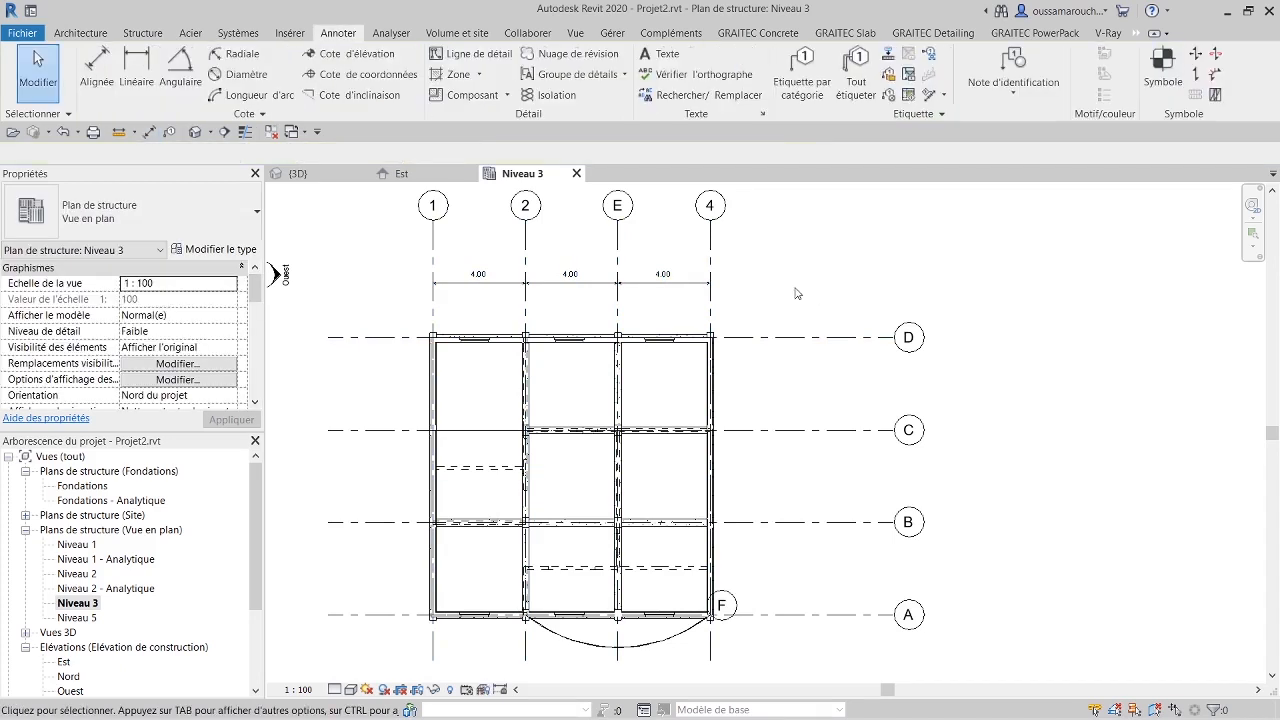
Step: Replace the dimension value between grids 1 and 2 with the text "texte"
{"action": "left_click", "coordinate": [490, 285]}
{"action": "left_click", "coordinate": [482, 274]}
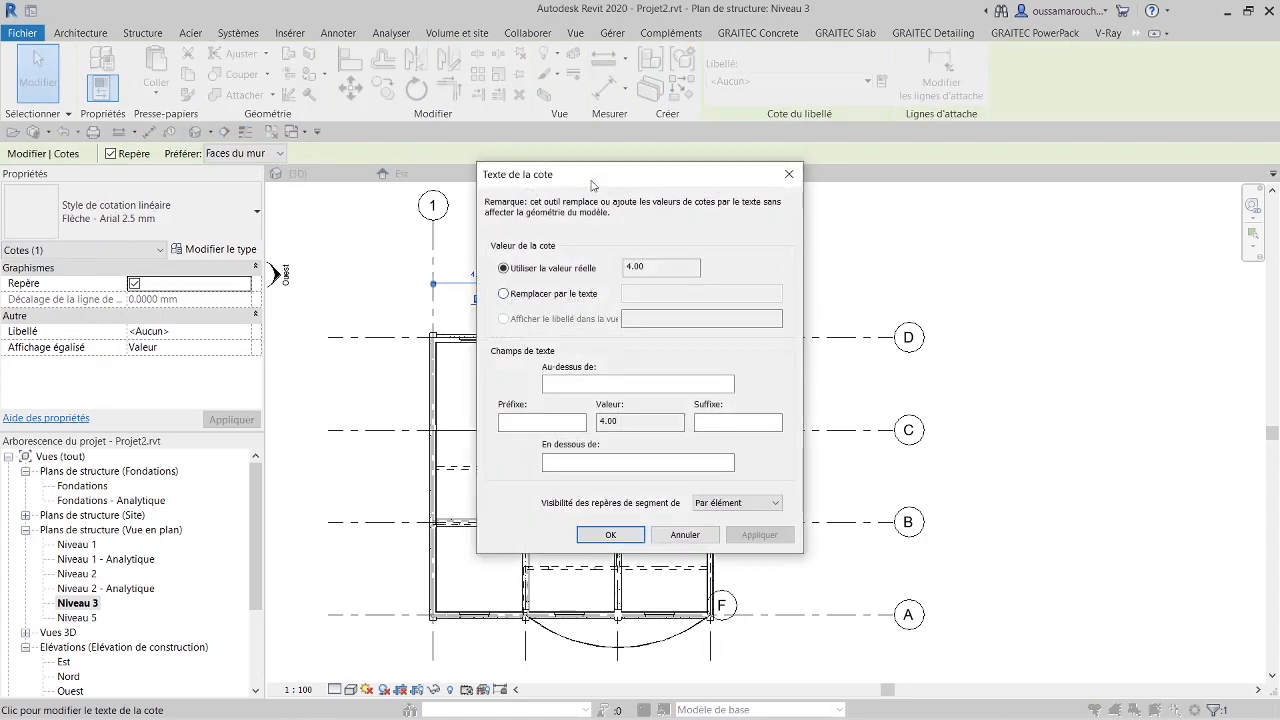
{"action": "left_click_drag", "start_coordinate": [591, 186], "coordinate": [409, 341]}
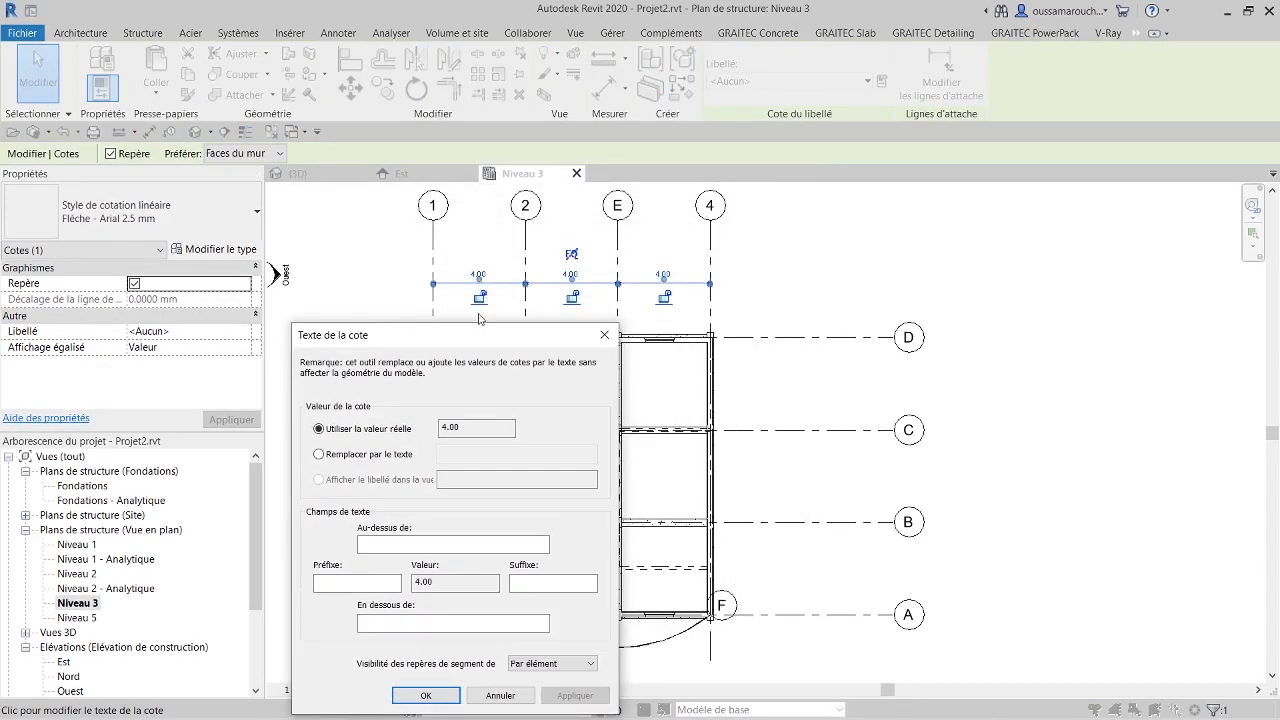
{"action": "left_click", "coordinate": [347, 455]}
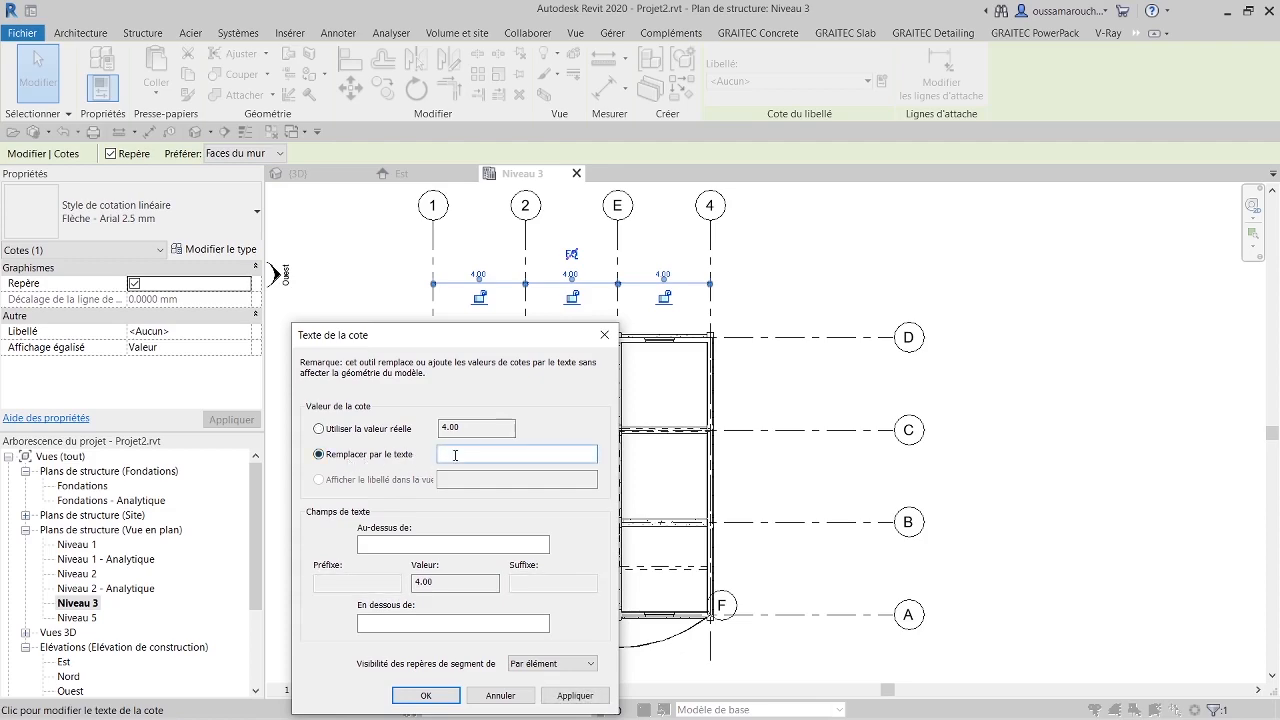
{"action": "type", "text": "texte"}
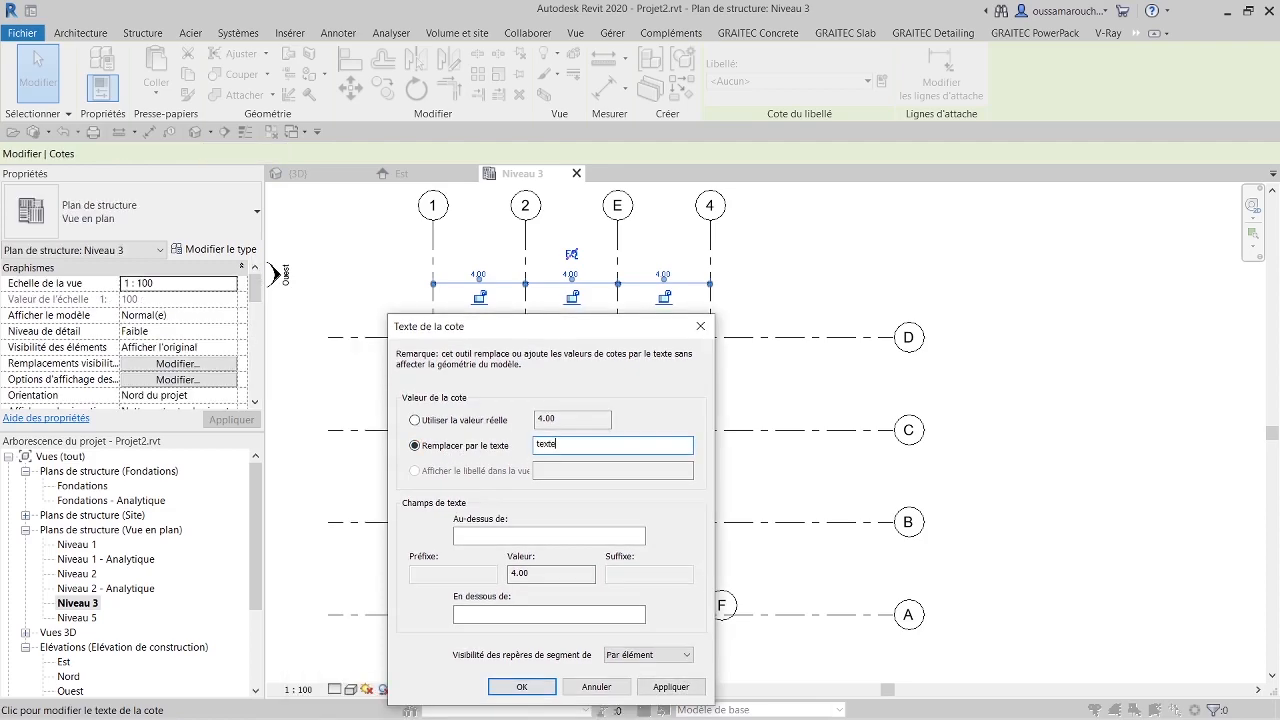
{"action": "key", "text": "Return"}
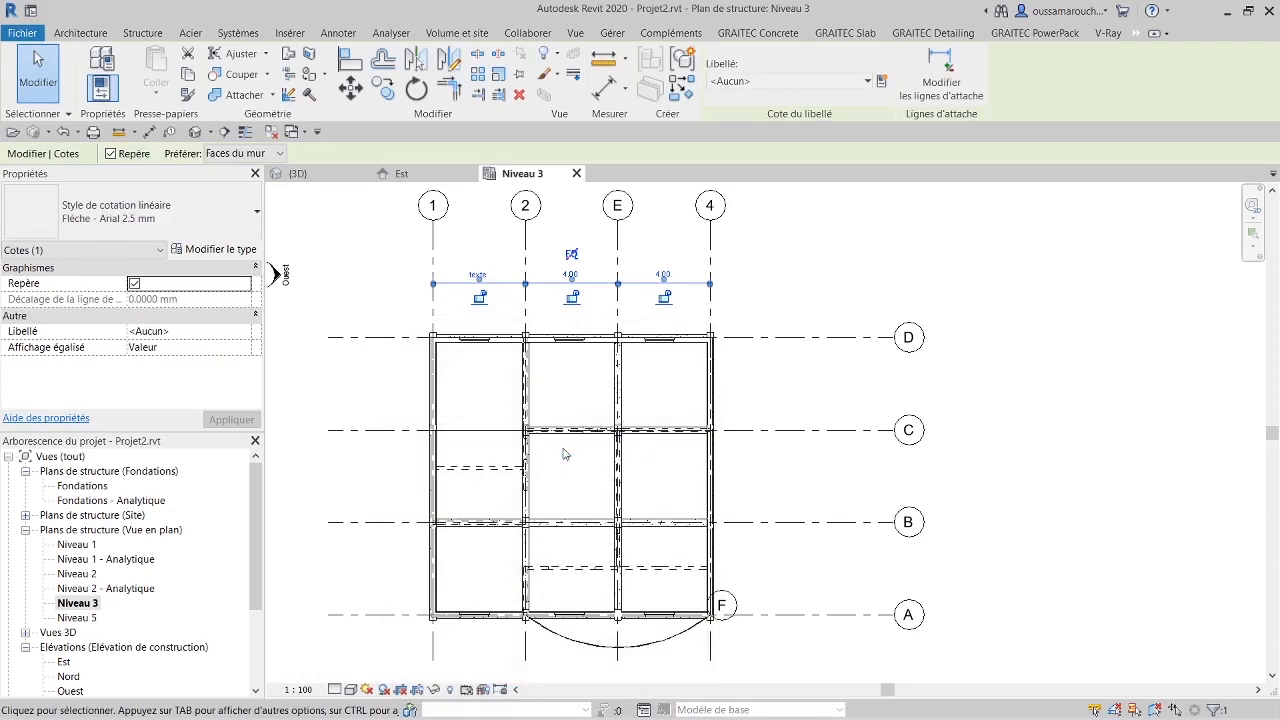
{"action": "left_click", "coordinate": [873, 271]}
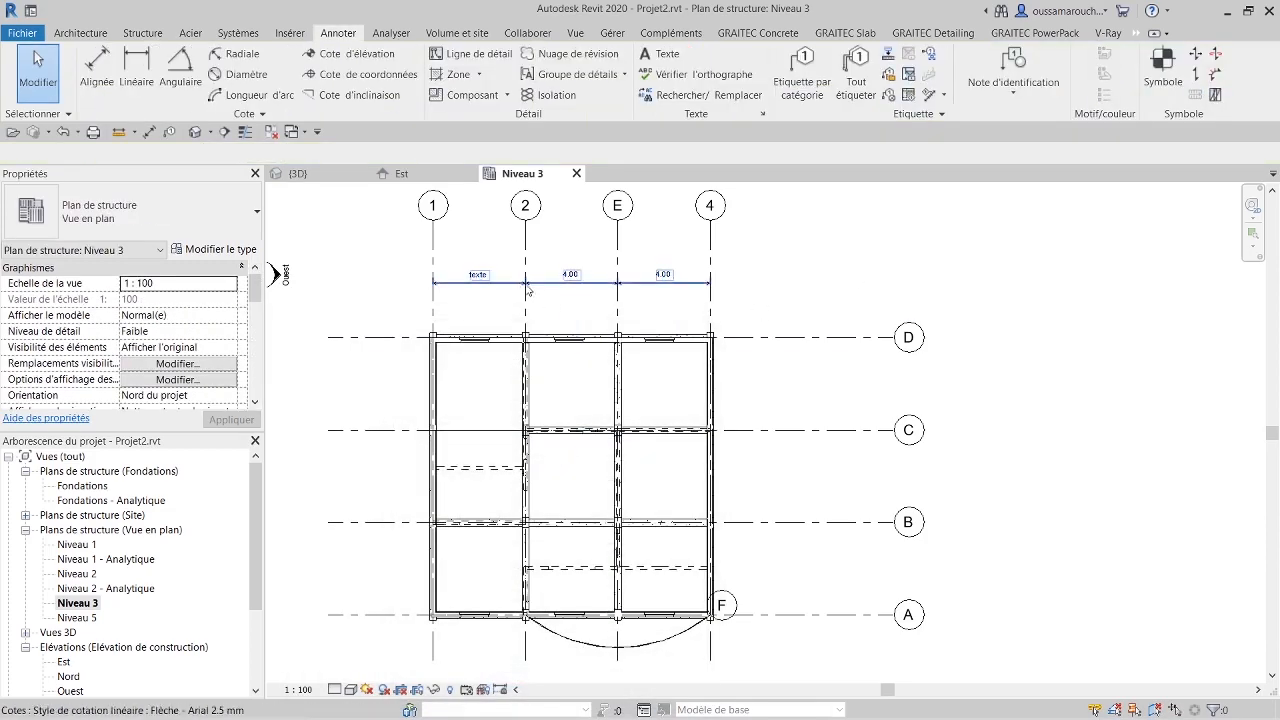
Step: Review the linear dimension styles available for the grid dimension chain and the type properties of its current style
{"action": "left_click", "coordinate": [705, 284]}
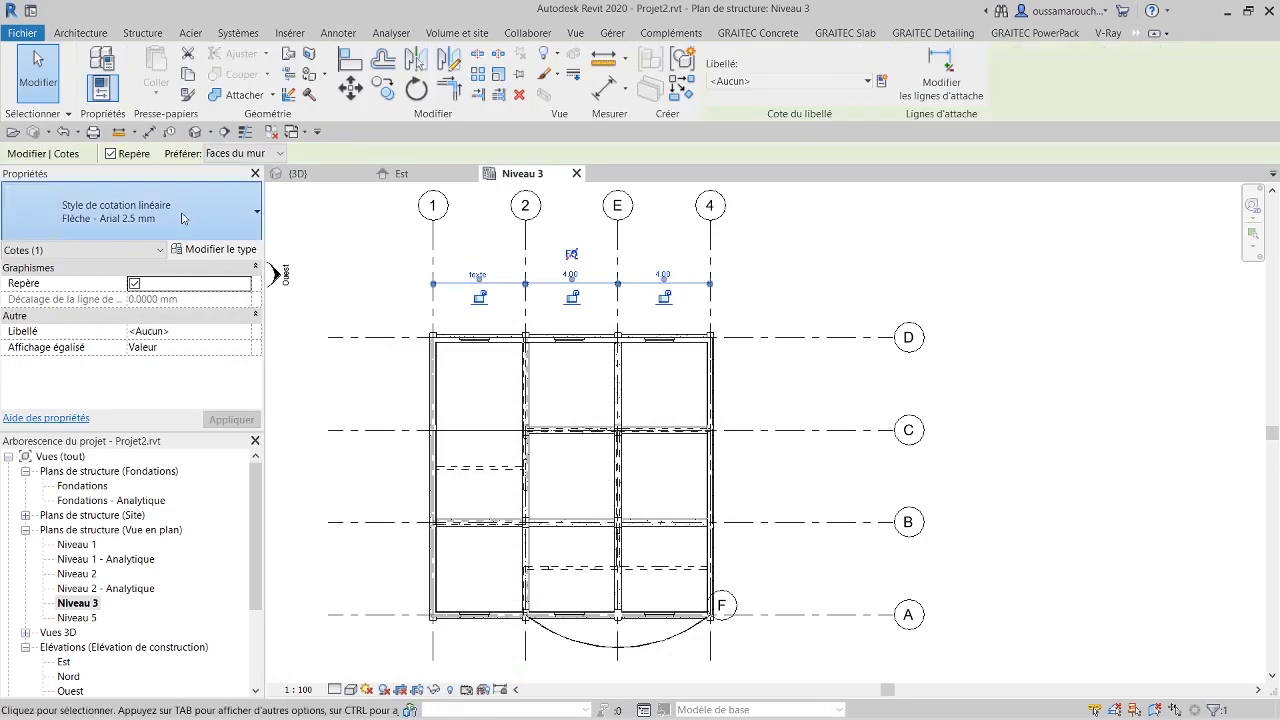
{"action": "left_click", "coordinate": [150, 212]}
{"action": "scroll", "coordinate": [196, 476], "scroll_direction": "down", "scroll_amount": 2}
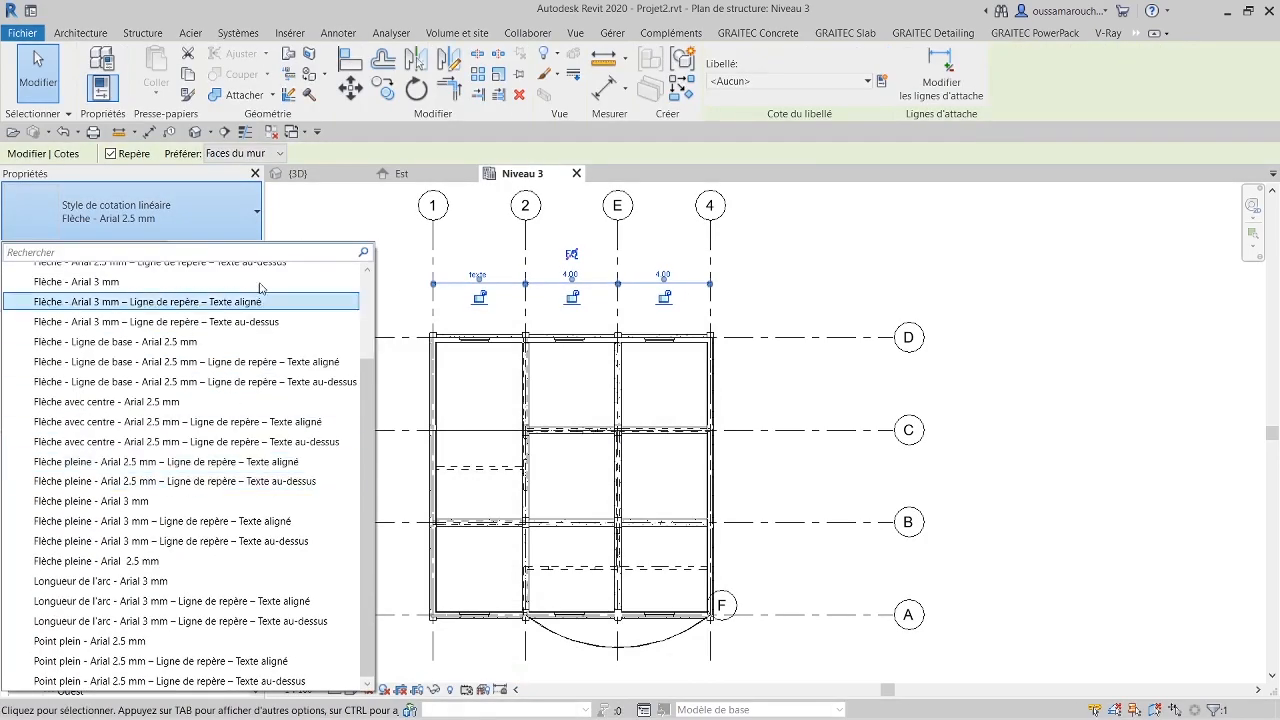
{"action": "left_click", "coordinate": [200, 212]}
{"action": "left_click", "coordinate": [237, 252]}
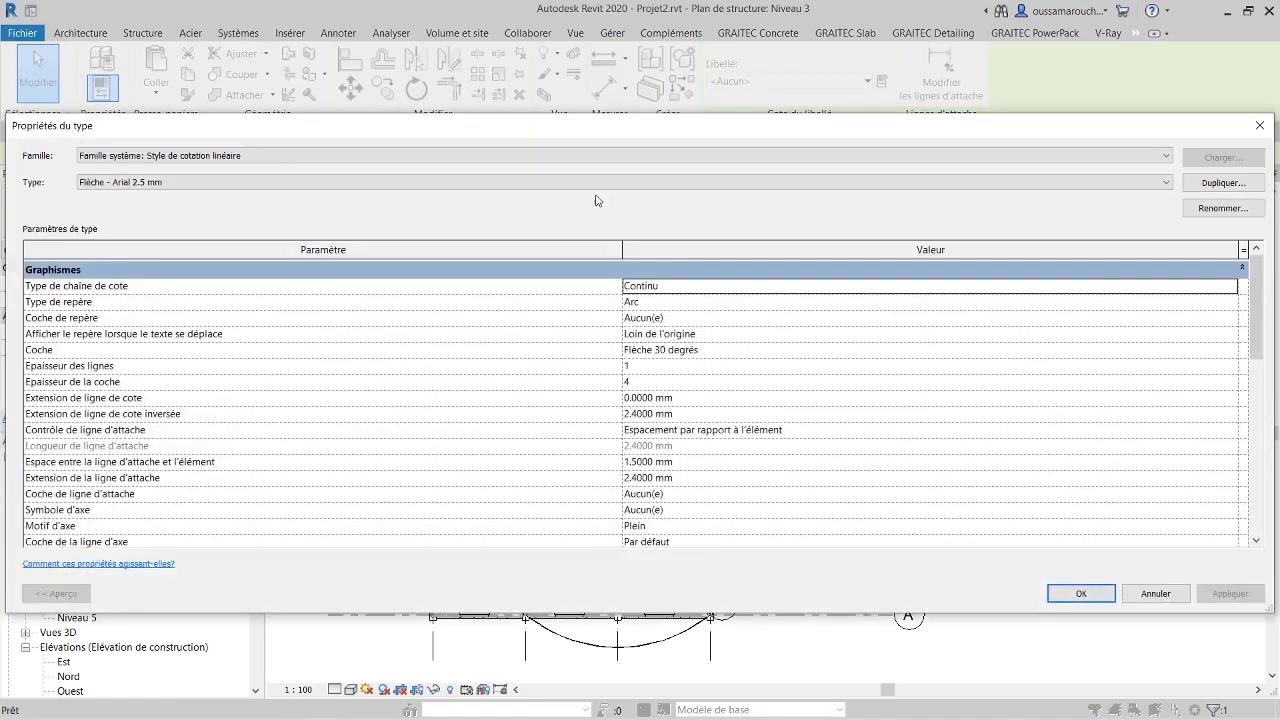
{"action": "scroll", "coordinate": [670, 300], "scroll_direction": "down", "scroll_amount": 8}
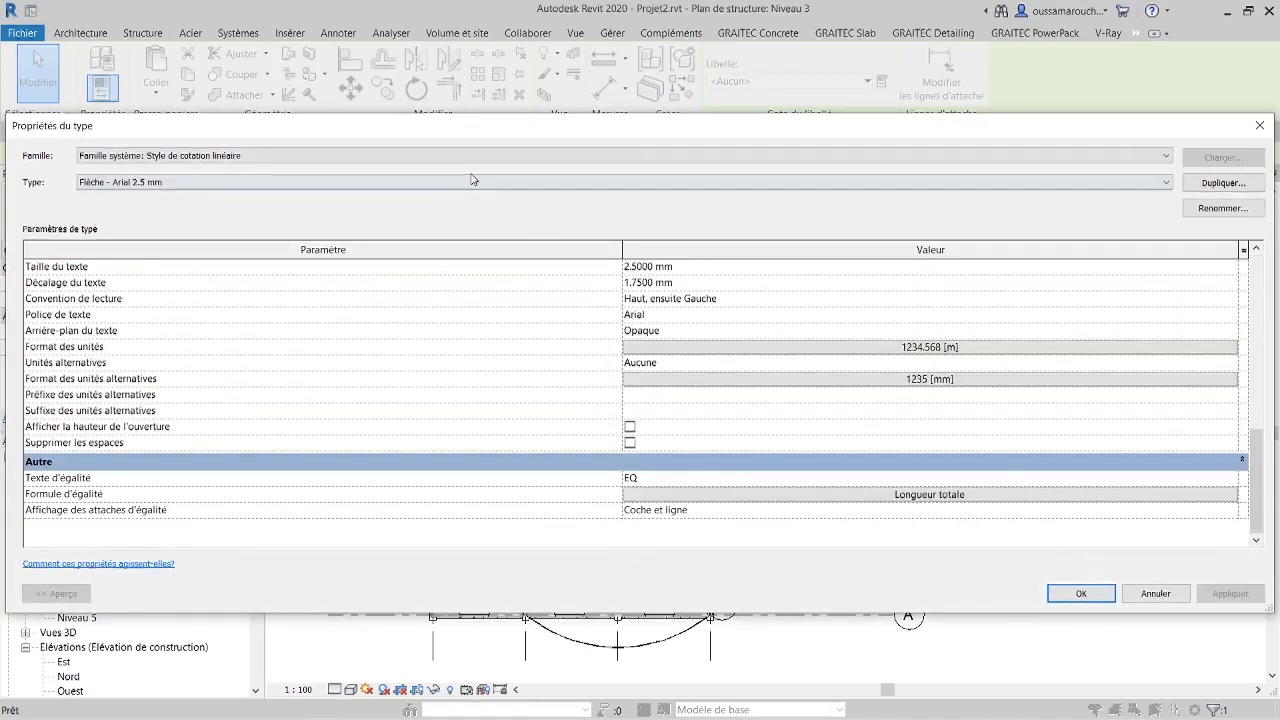
{"action": "scroll", "coordinate": [695, 351], "scroll_direction": "up", "scroll_amount": 8}
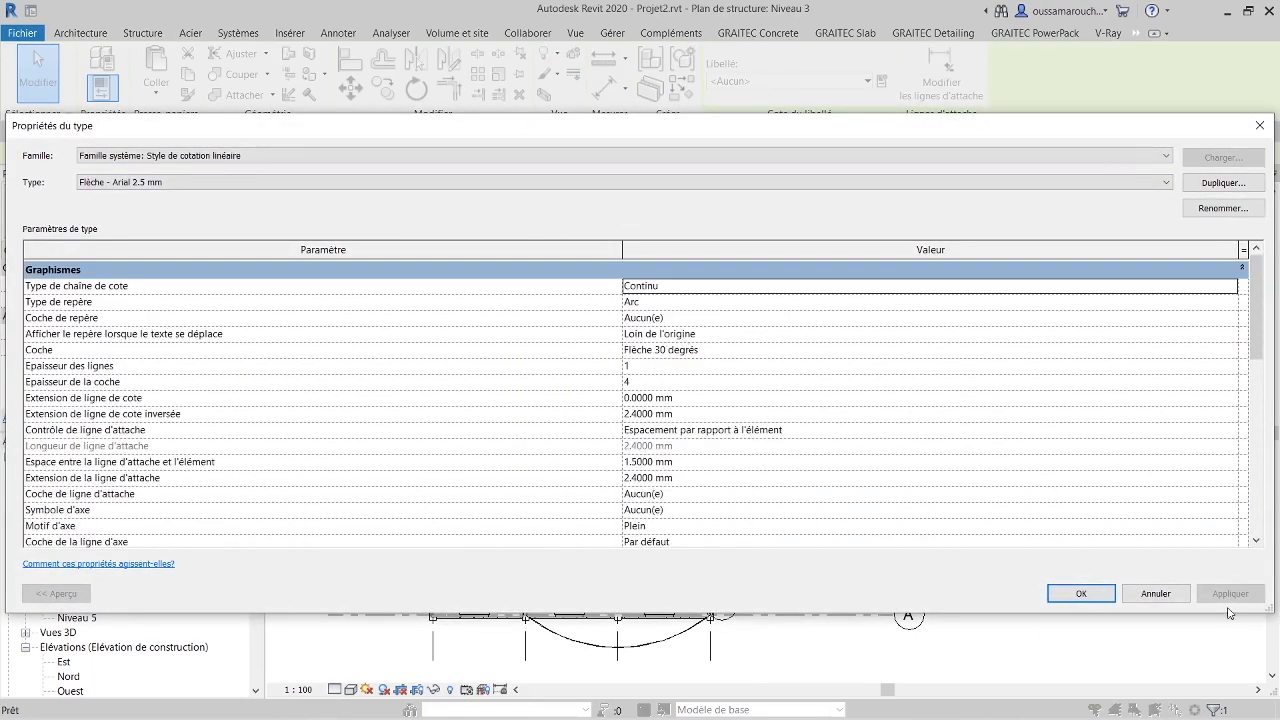
{"action": "left_click", "coordinate": [1155, 594]}
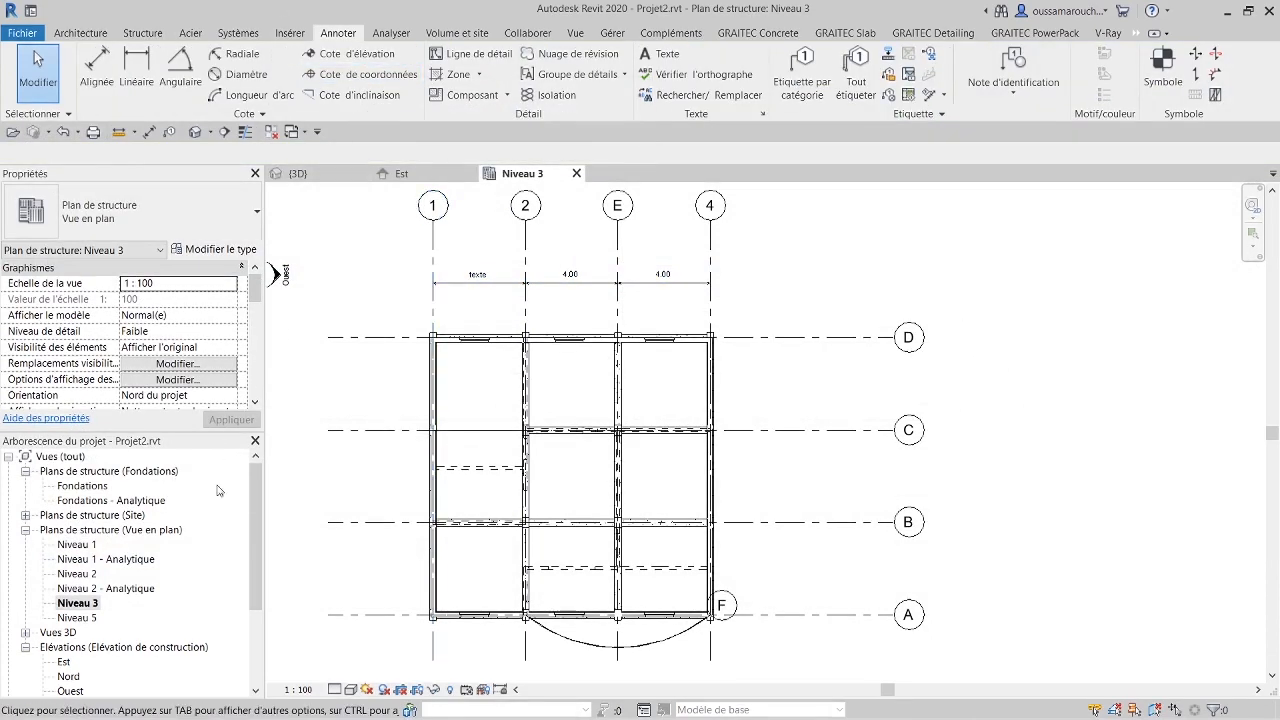
Step: Open the Est elevation and place a spot elevation with leader on the lower outer corner of the footing under grid D
{"action": "scroll", "coordinate": [205, 550], "scroll_direction": "down", "scroll_amount": 2}
{"action": "left_click", "coordinate": [60, 589]}
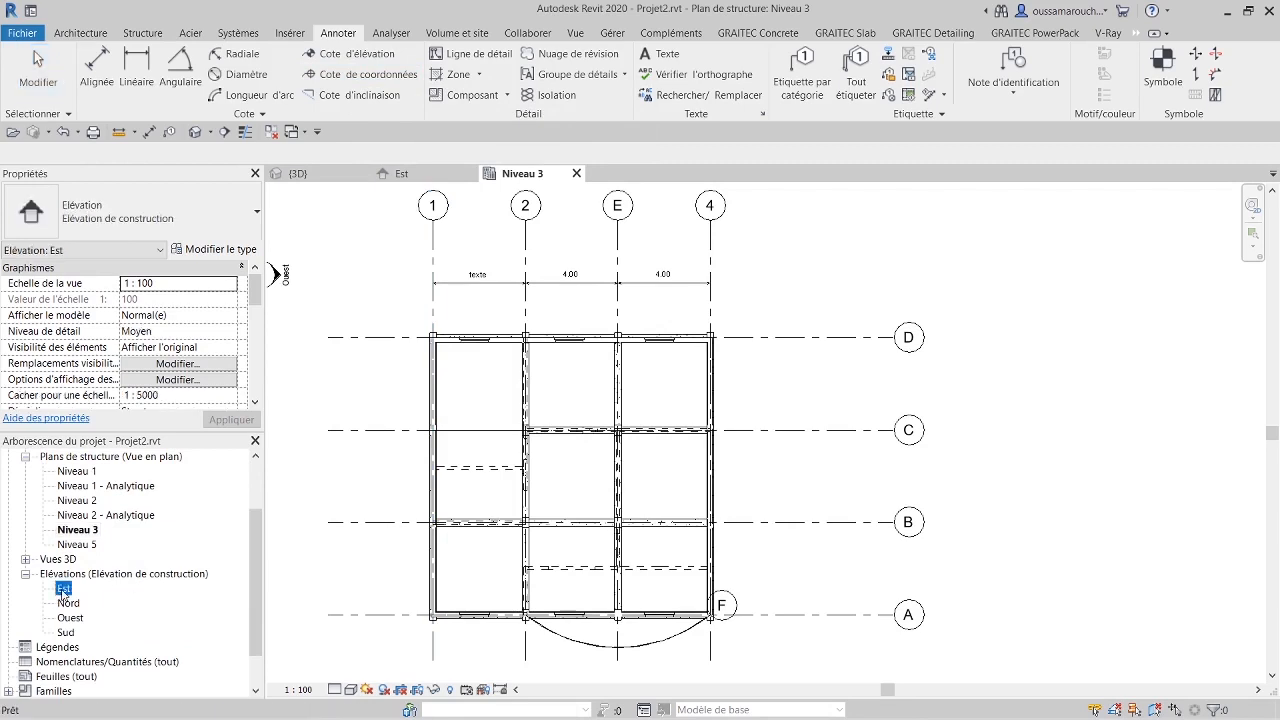
{"action": "double_click", "coordinate": [62, 590]}
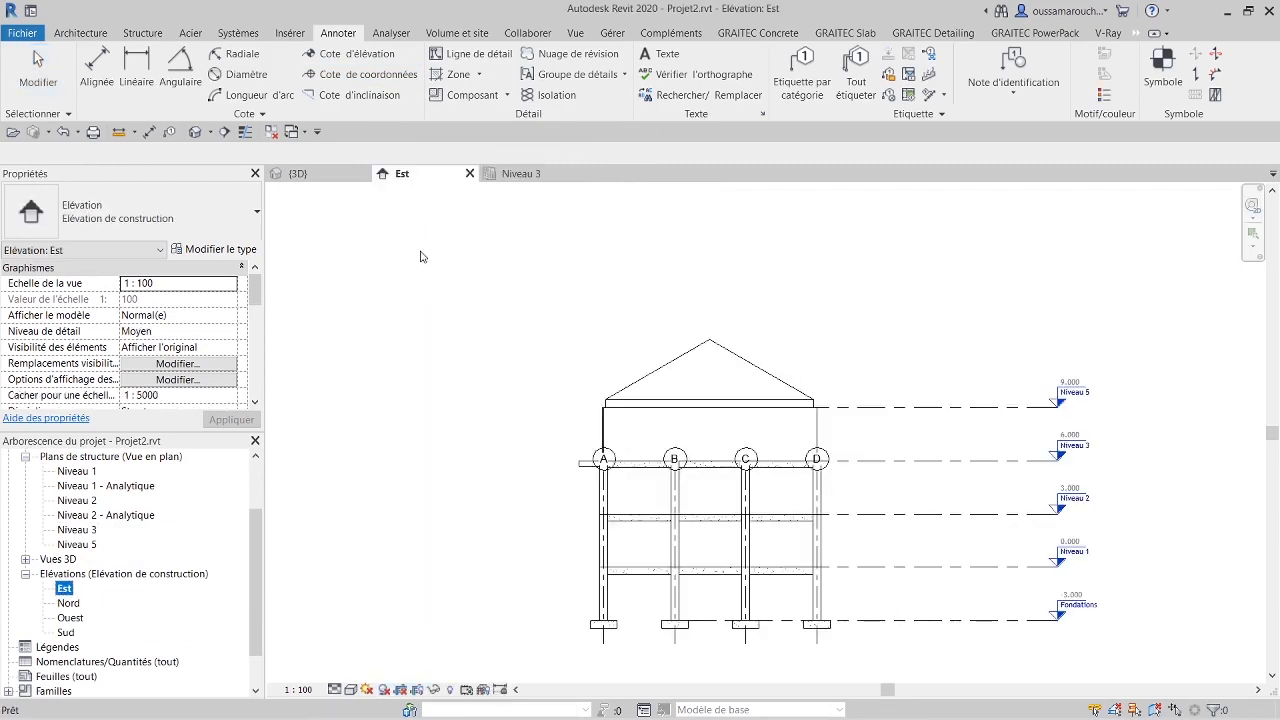
{"action": "left_click", "coordinate": [350, 53]}
{"action": "scroll", "coordinate": [895, 604], "scroll_direction": "up", "scroll_amount": 3}
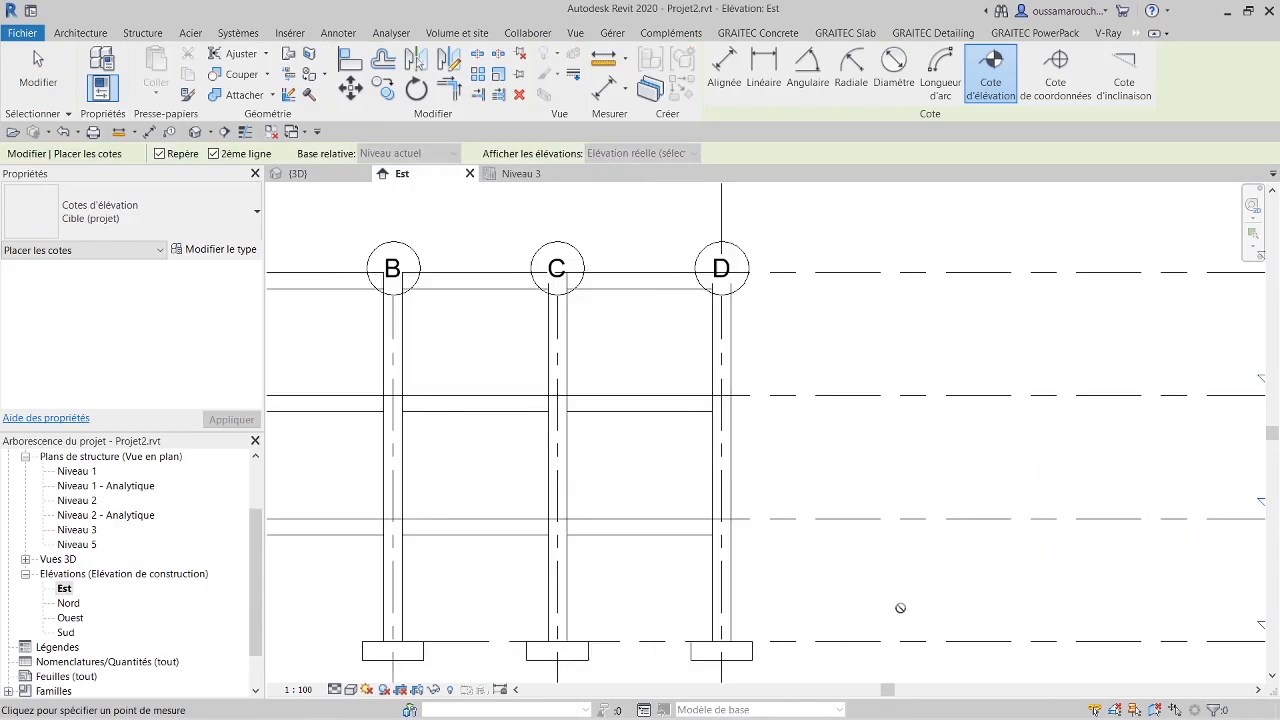
{"action": "scroll", "coordinate": [901, 607], "scroll_direction": "up", "scroll_amount": 1}
{"action": "middle_click_drag", "start_coordinate": [901, 607], "coordinate": [701, 463]}
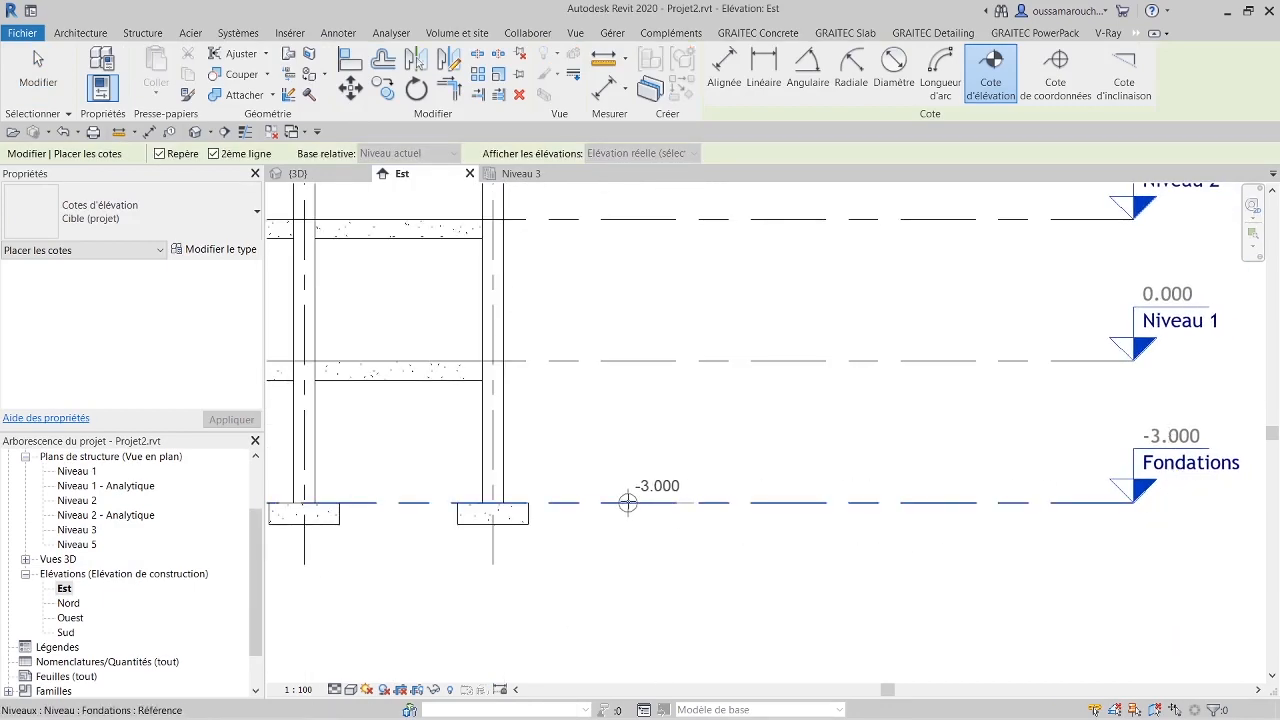
{"action": "left_click", "coordinate": [529, 524]}
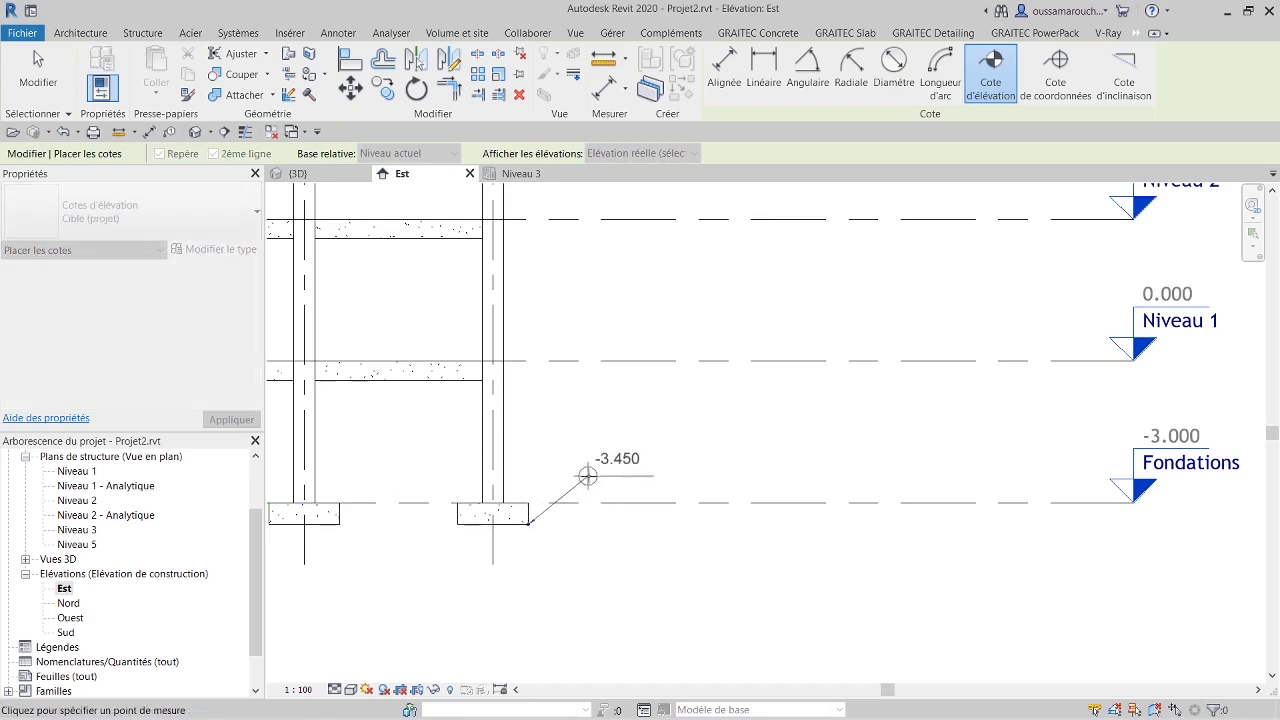
{"action": "left_click", "coordinate": [600, 452]}
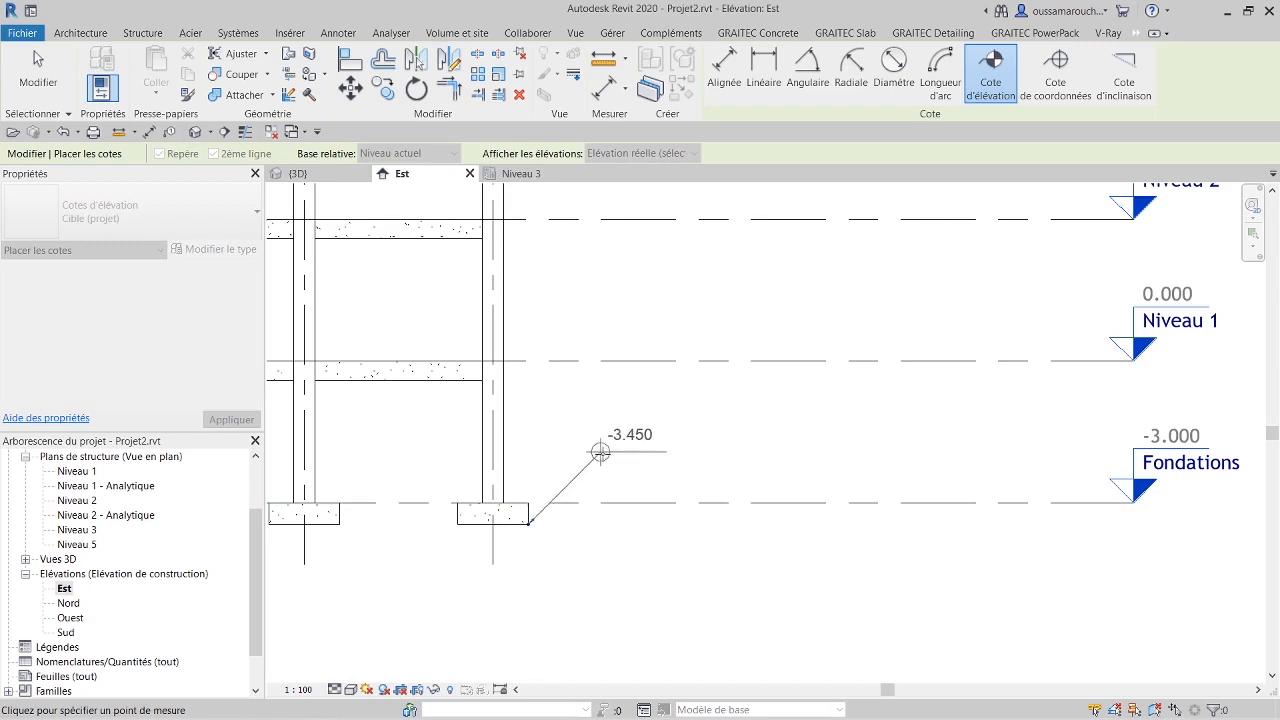
{"action": "left_click", "coordinate": [646, 451]}
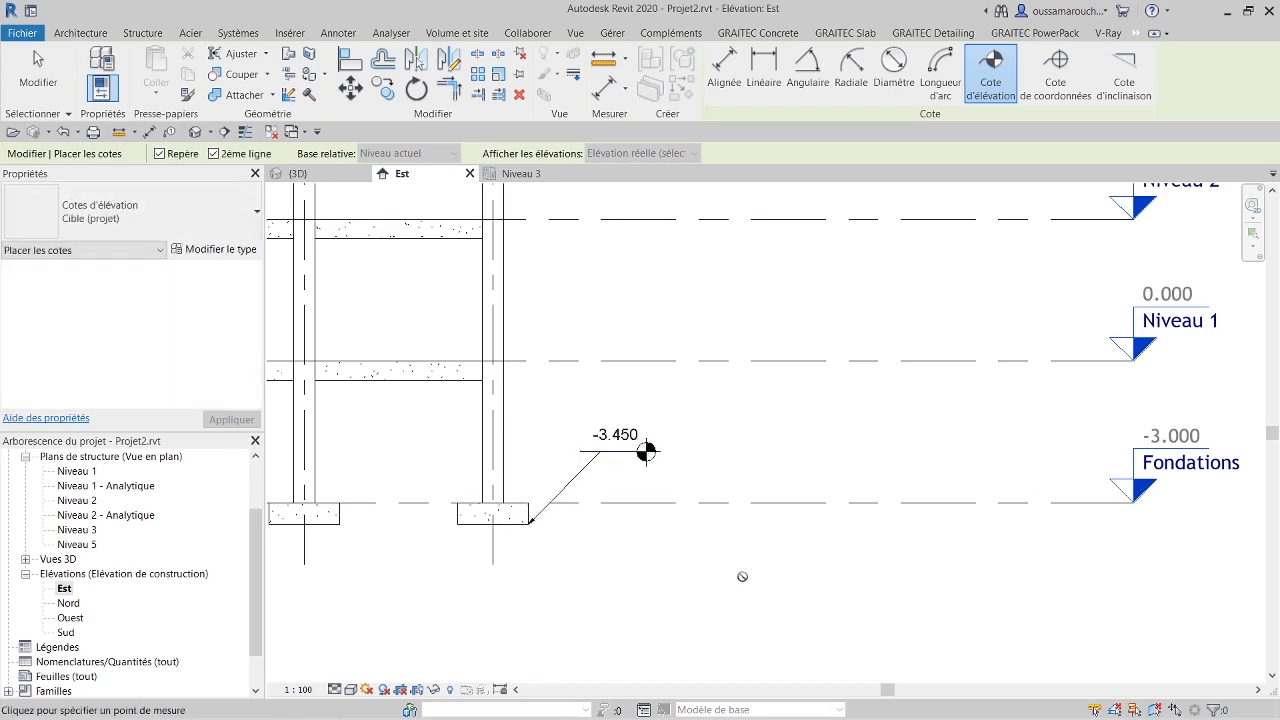
{"action": "key", "text": "Escape"}
Step: Return to the Niveau 3 plan and add the text note "chambre" in the room between grids 1 and 2, just below grid D
{"action": "double_click", "coordinate": [80, 530]}
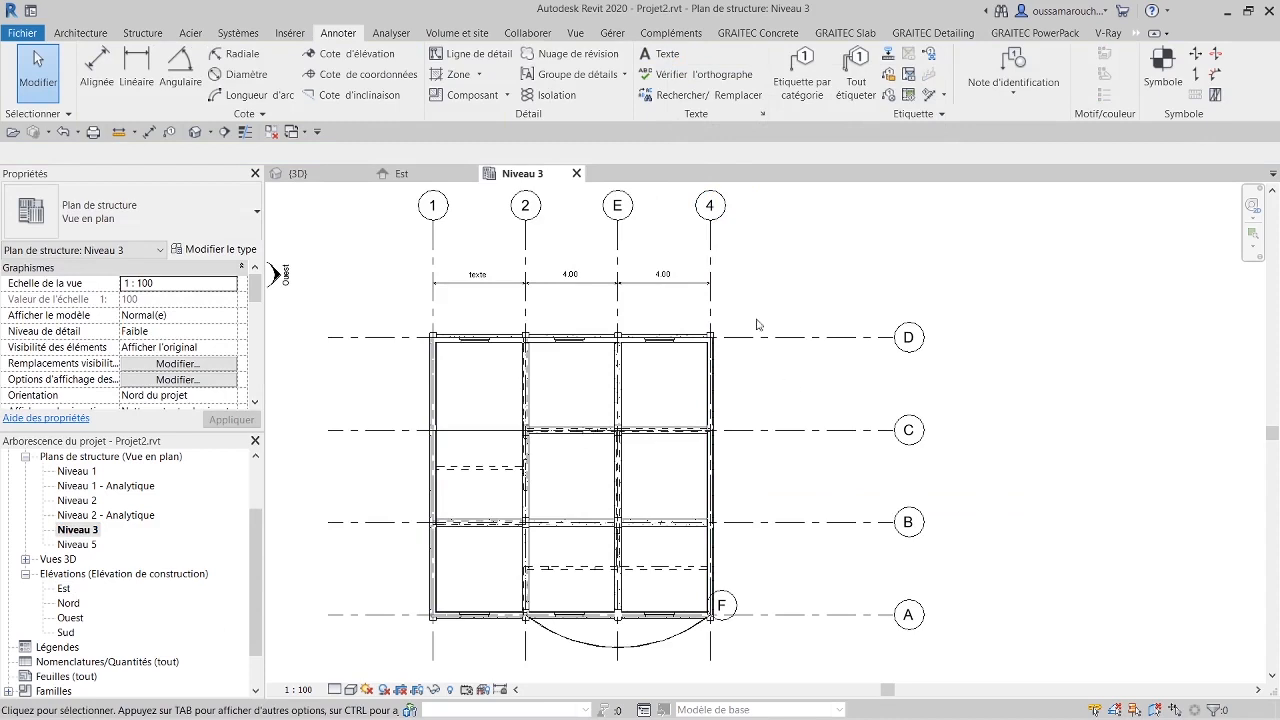
{"action": "left_click", "coordinate": [660, 54]}
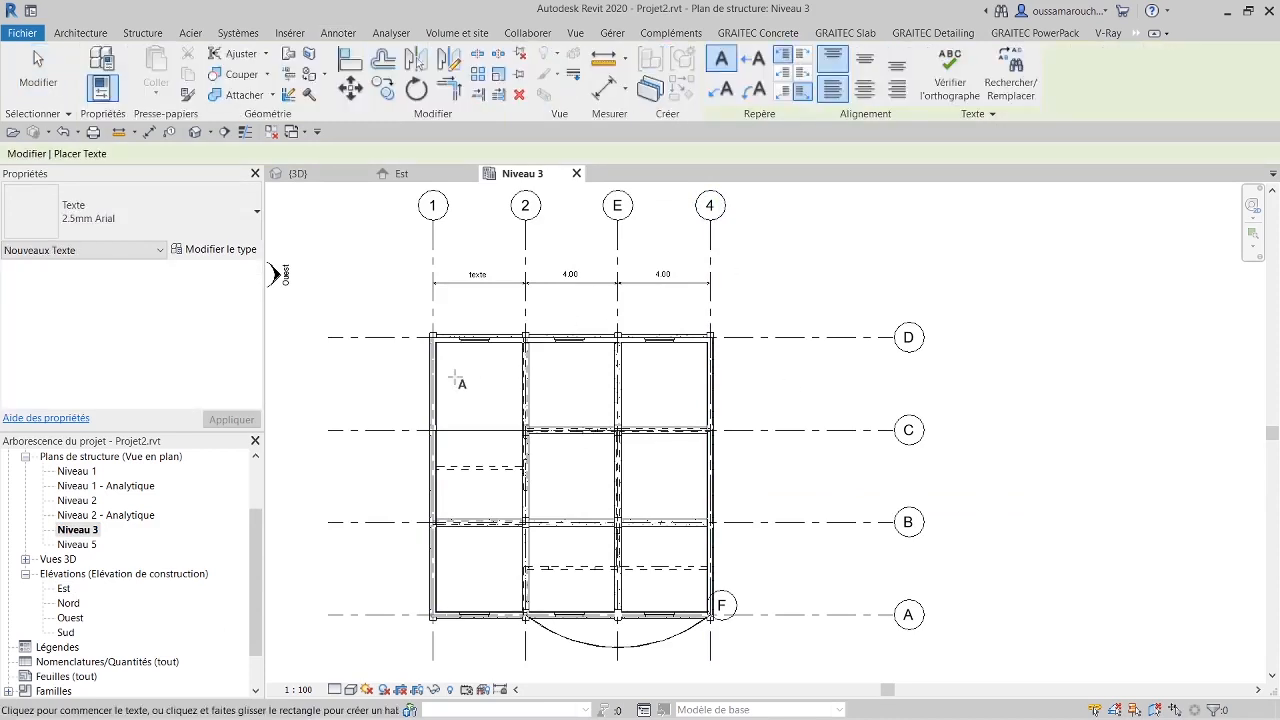
{"action": "left_click_drag", "start_coordinate": [450, 372], "coordinate": [510, 398]}
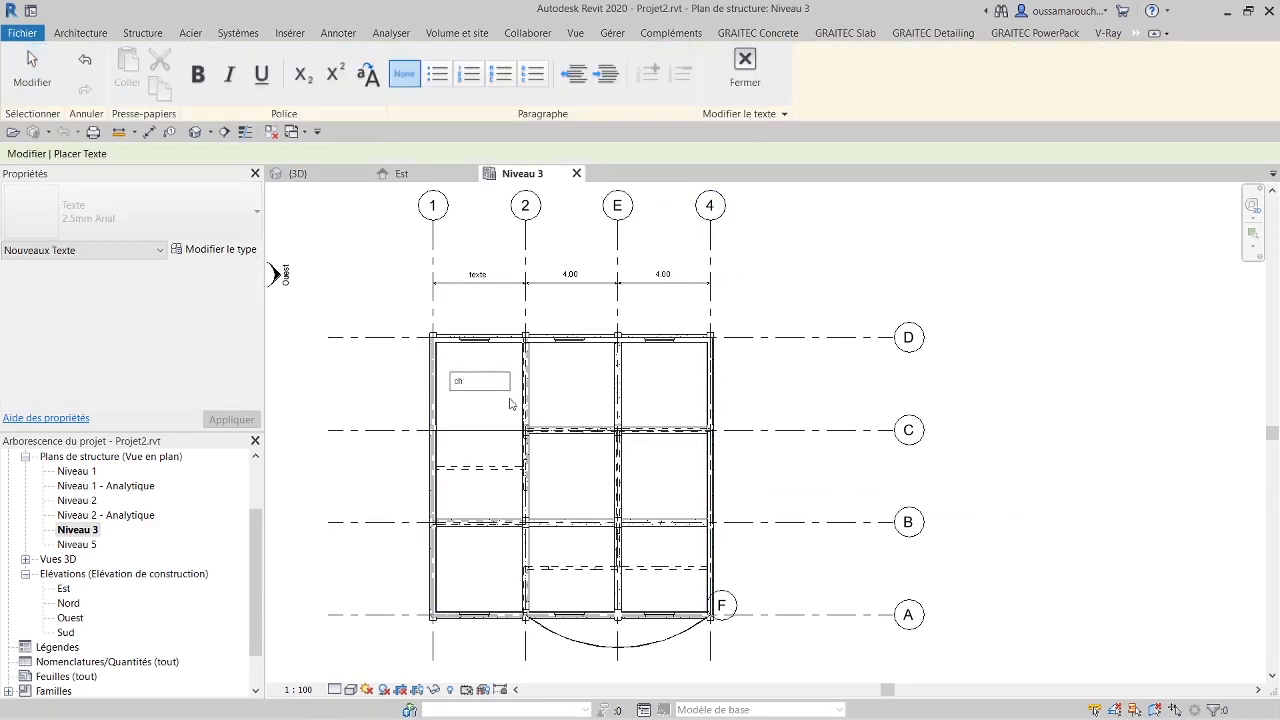
{"action": "type", "text": "chambre"}
{"action": "key", "text": "Return"}
{"action": "left_click", "coordinate": [745, 70]}
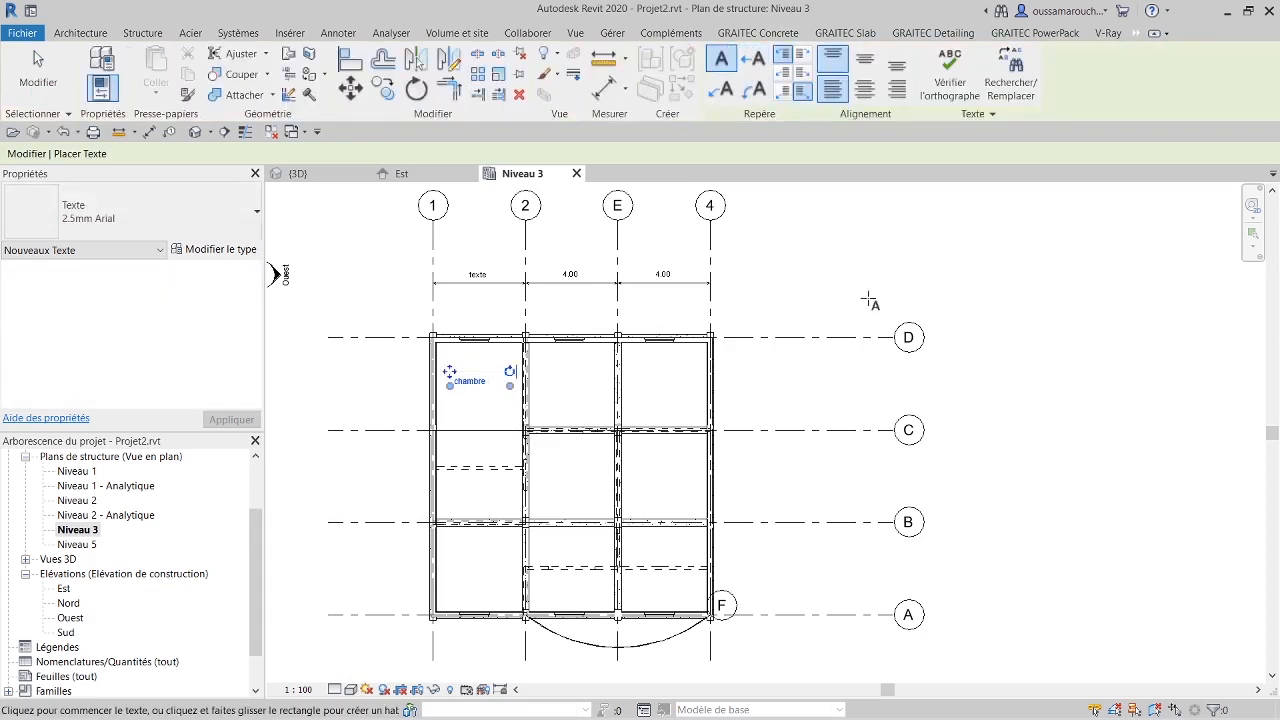
{"action": "left_click", "coordinate": [1033, 407]}
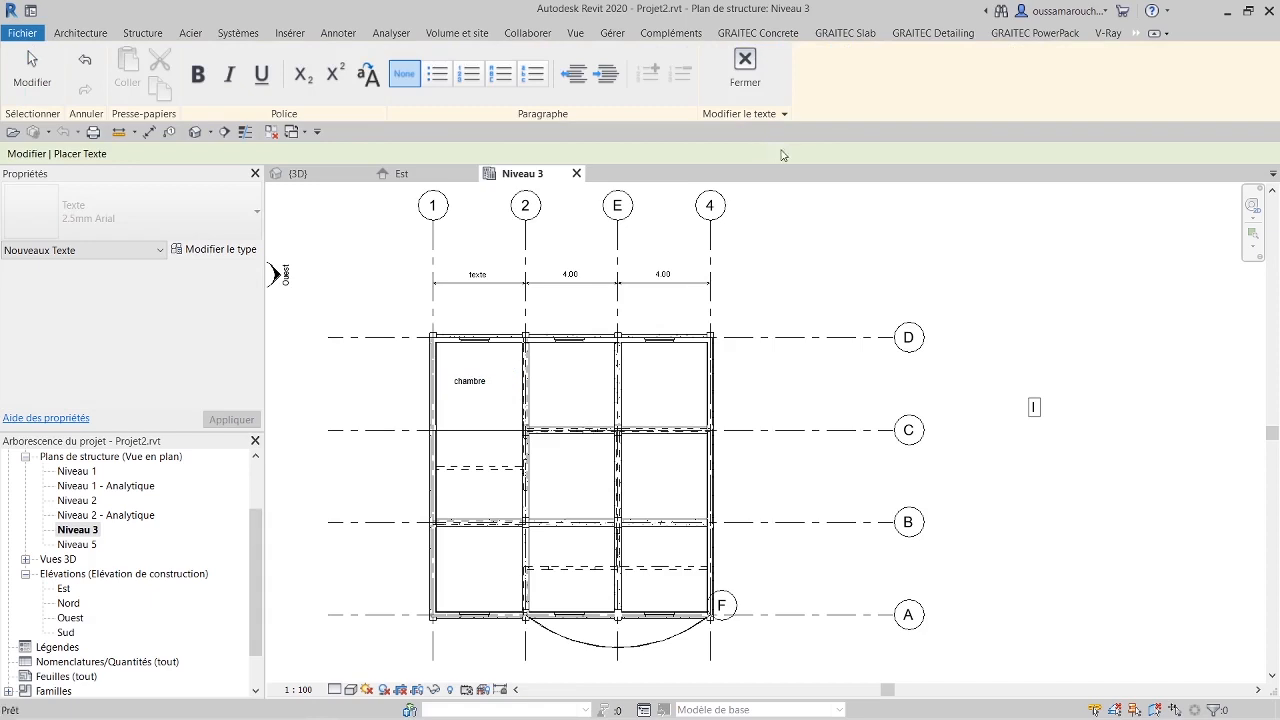
{"action": "left_click", "coordinate": [745, 70]}
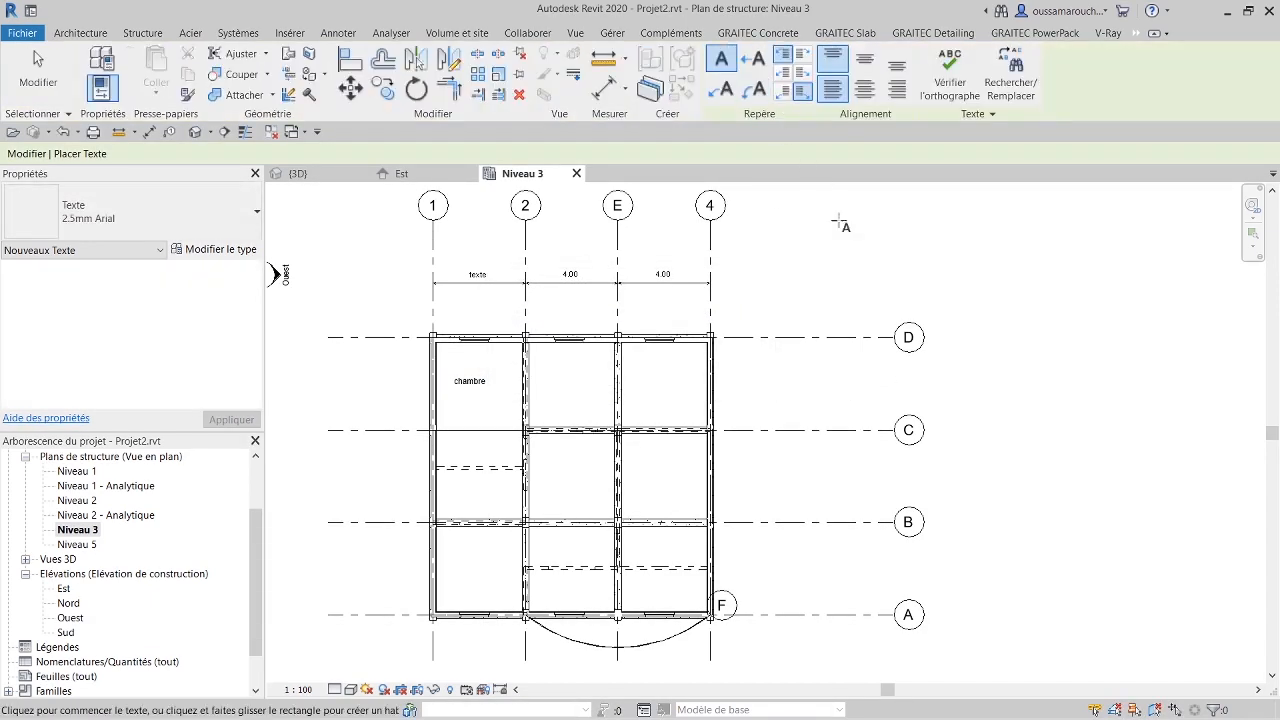
{"action": "key", "text": "Escape"}
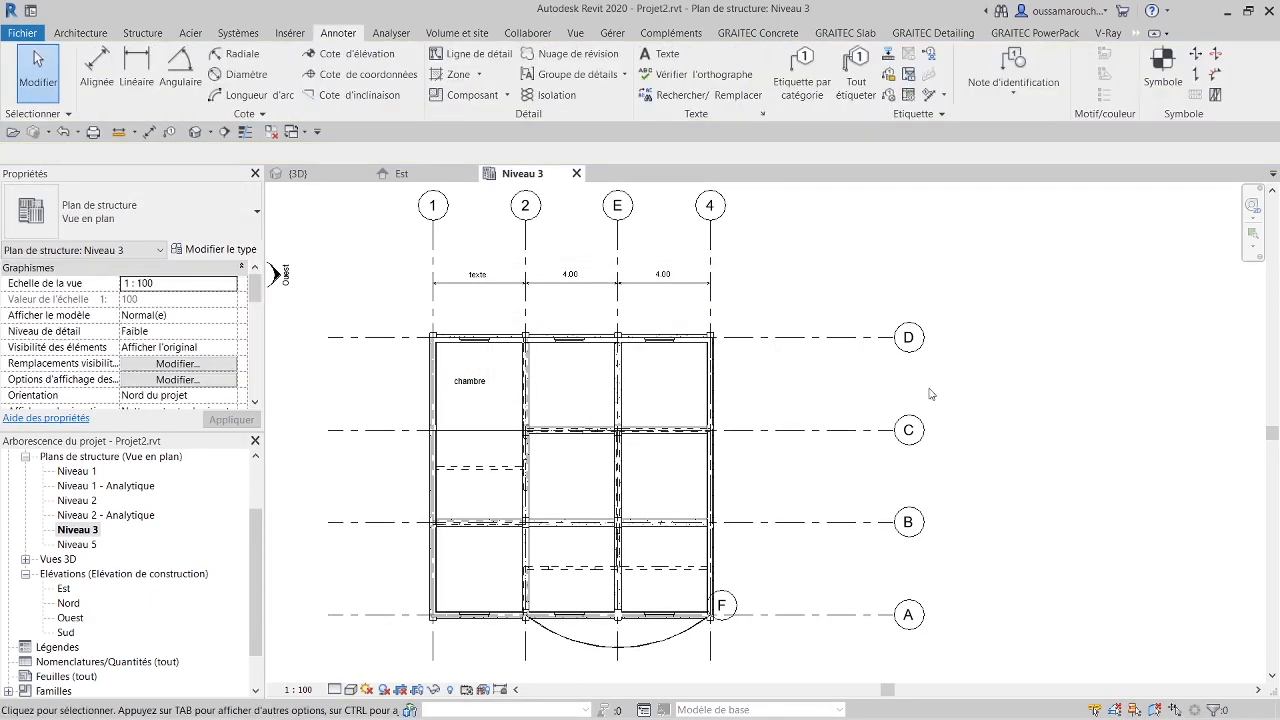
Step: Tag by category, with leaders, the column at grids E and C and the beam along grid E between C and B
{"action": "left_click", "coordinate": [80, 33]}
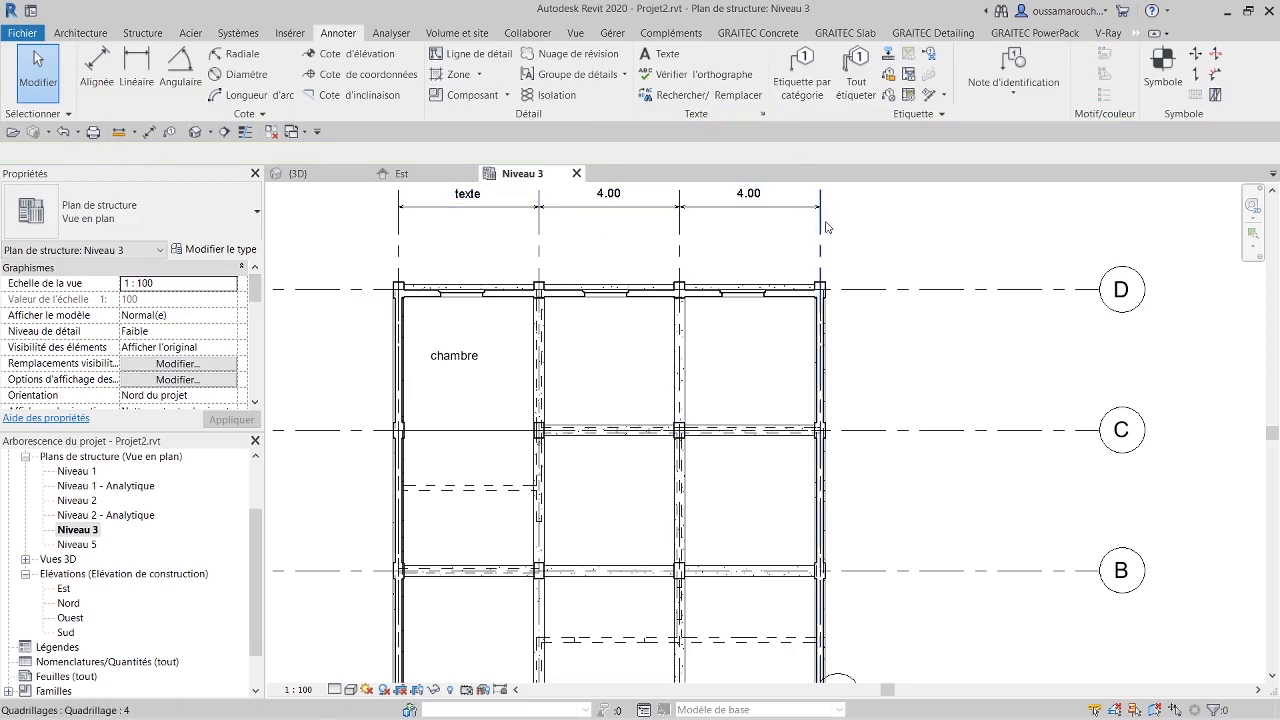
{"action": "left_click", "coordinate": [801, 69]}
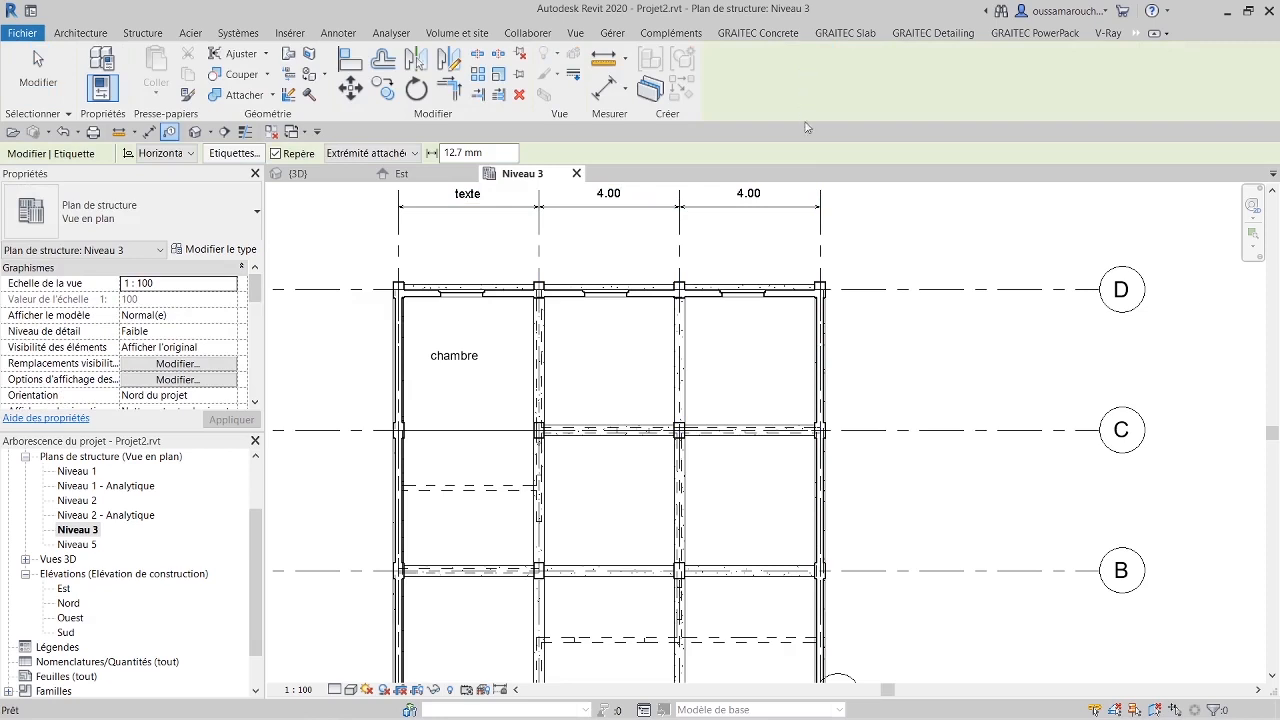
{"action": "left_click", "coordinate": [679, 432]}
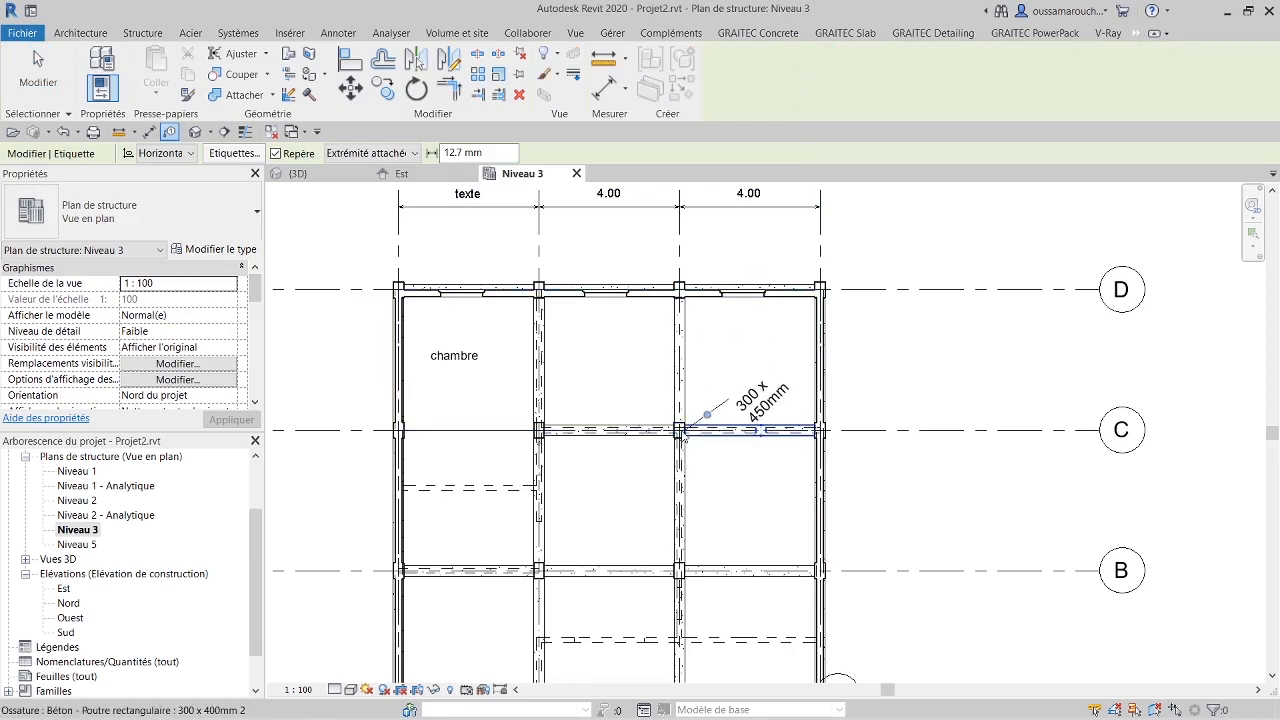
{"action": "left_click", "coordinate": [688, 517]}
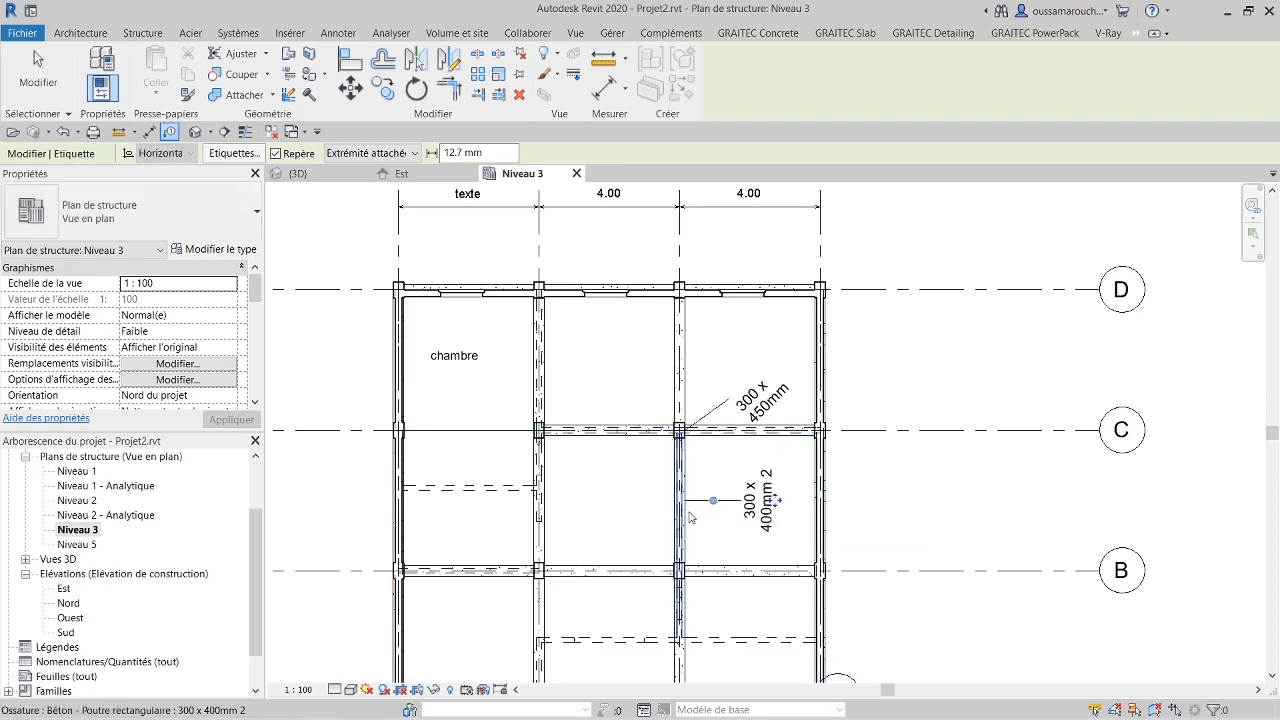
{"action": "key", "text": "Escape"}
{"action": "key", "text": "Escape"}
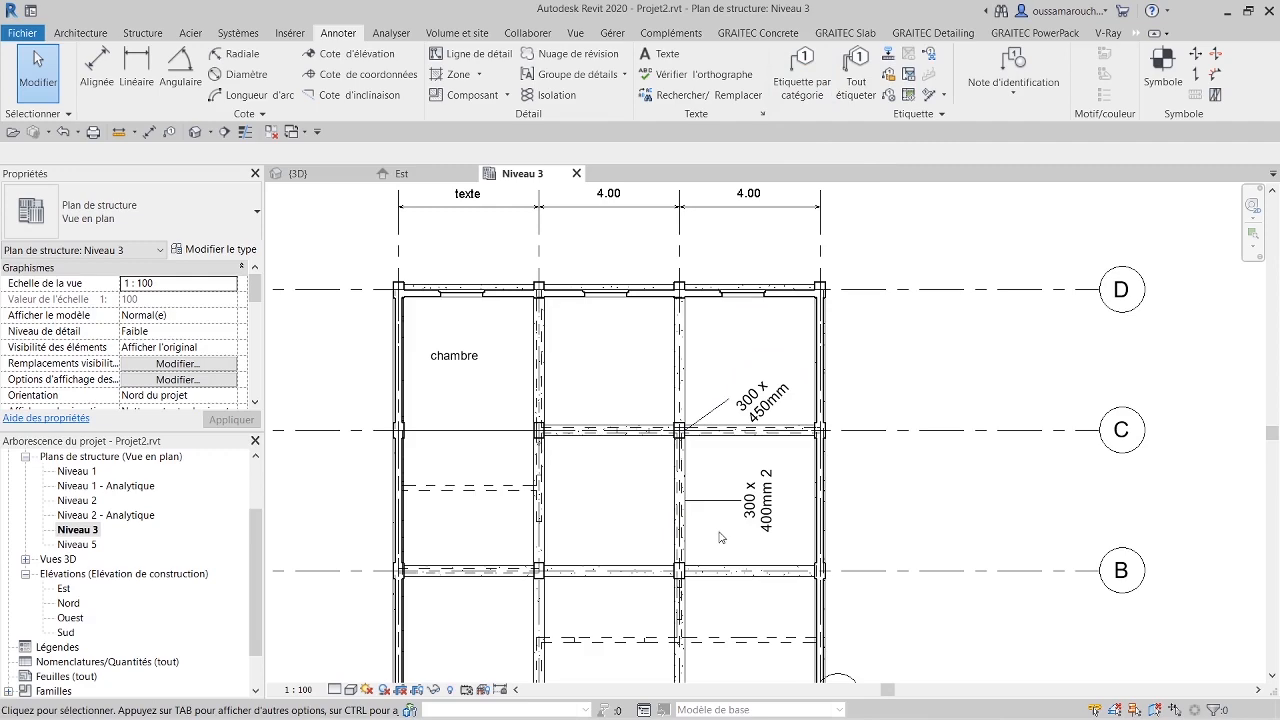
Step: Tag all untagged structural columns in the current view with the structural column tag, without leaders
{"action": "left_click", "coordinate": [853, 88]}
{"action": "scroll", "coordinate": [645, 407], "scroll_direction": "down", "scroll_amount": 5}
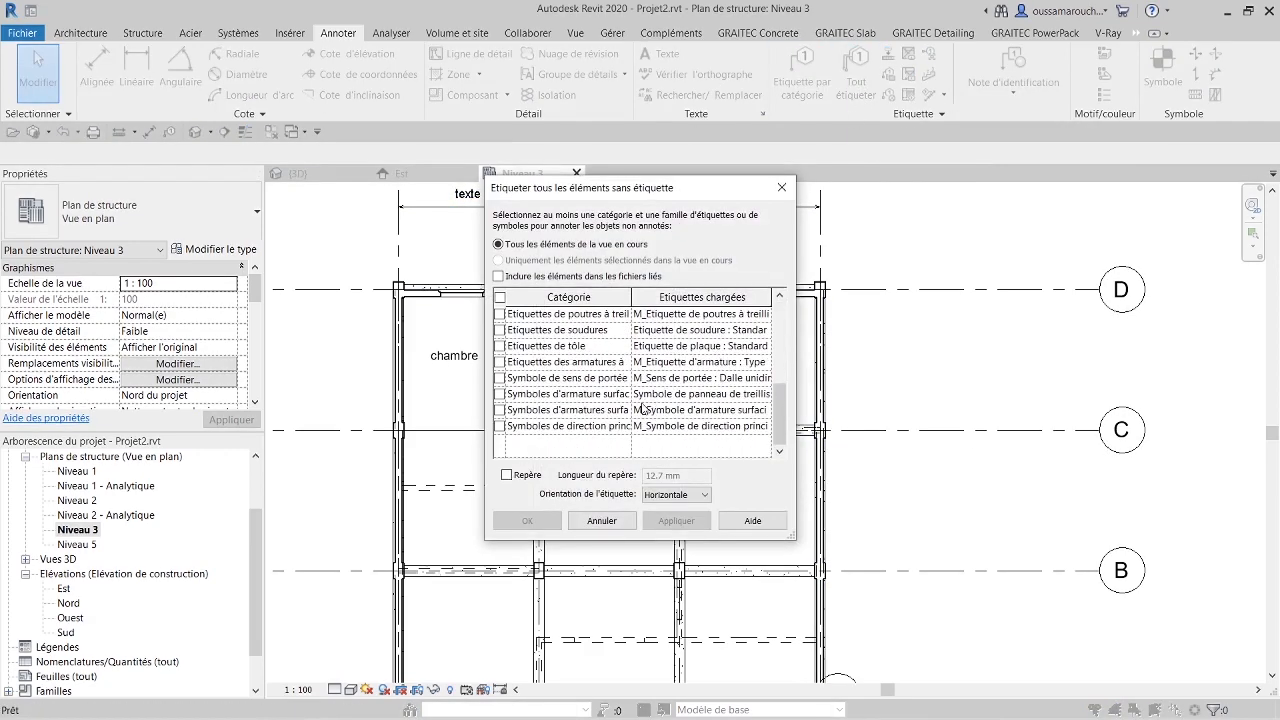
{"action": "scroll", "coordinate": [600, 418], "scroll_direction": "up", "scroll_amount": 1}
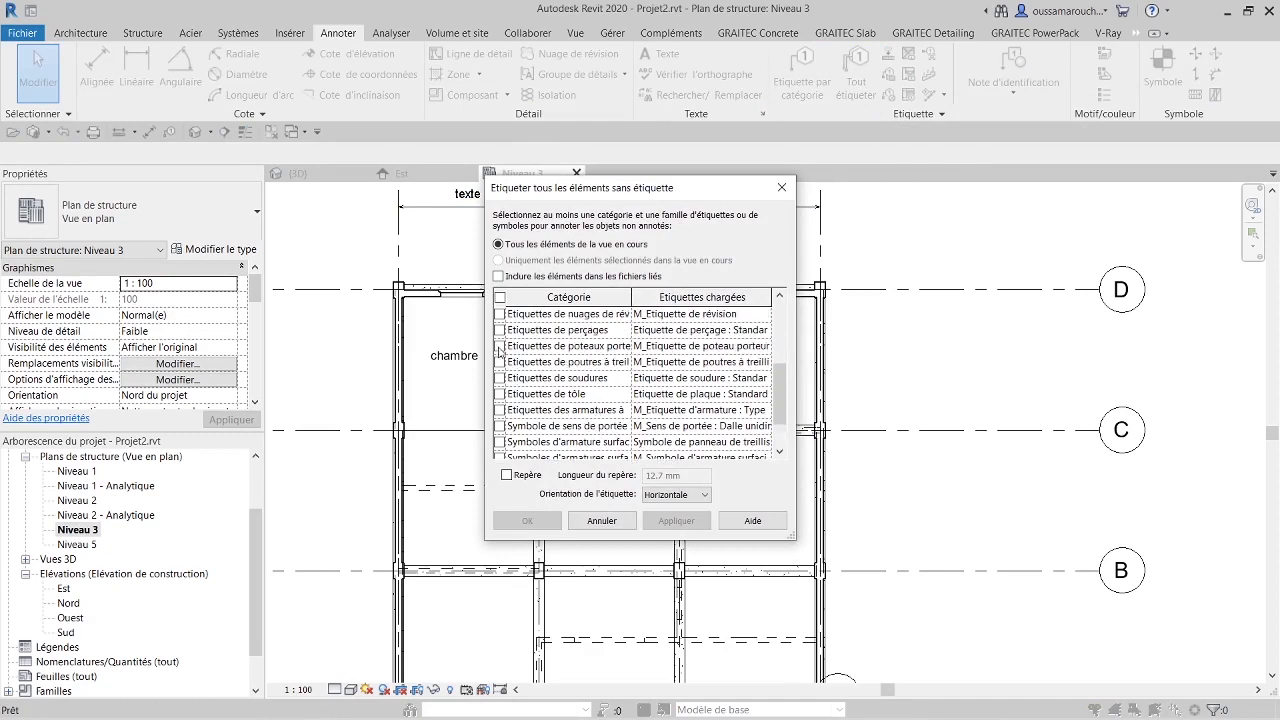
{"action": "left_click", "coordinate": [499, 346]}
{"action": "left_click", "coordinate": [527, 520]}
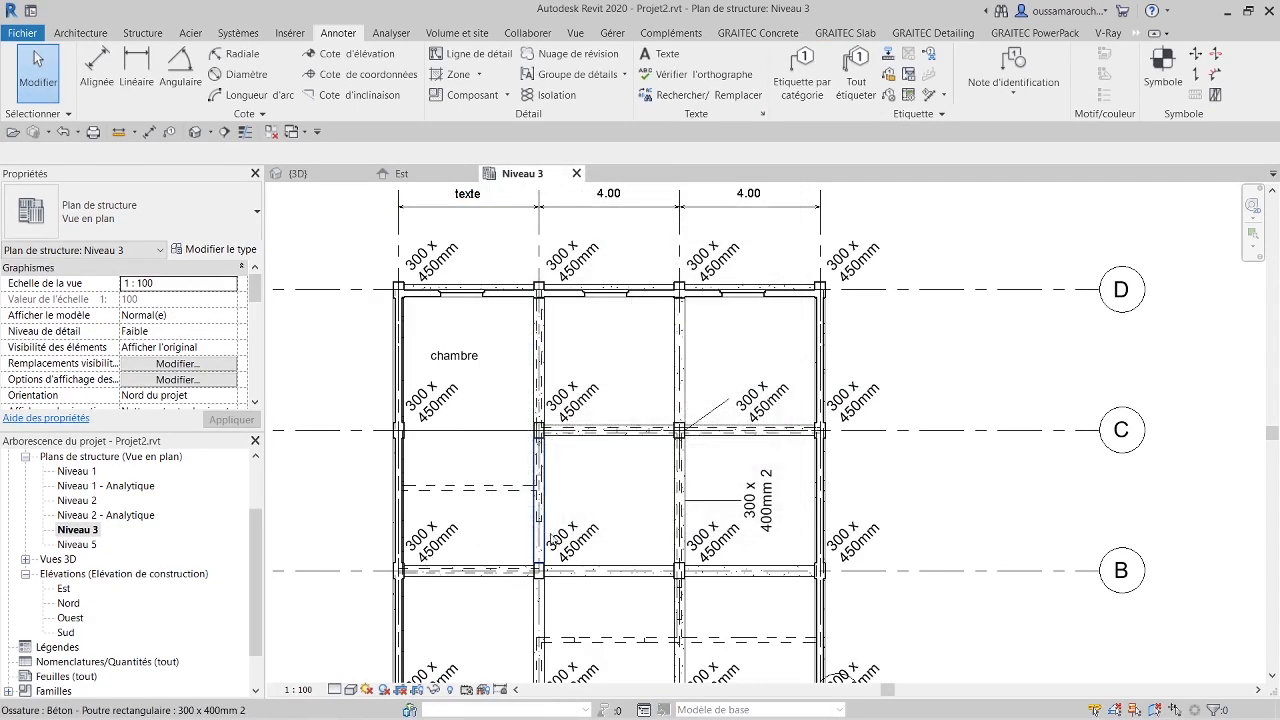
{"action": "scroll", "coordinate": [755, 288], "scroll_direction": "down", "scroll_amount": 2}
{"action": "left_click", "coordinate": [867, 318]}
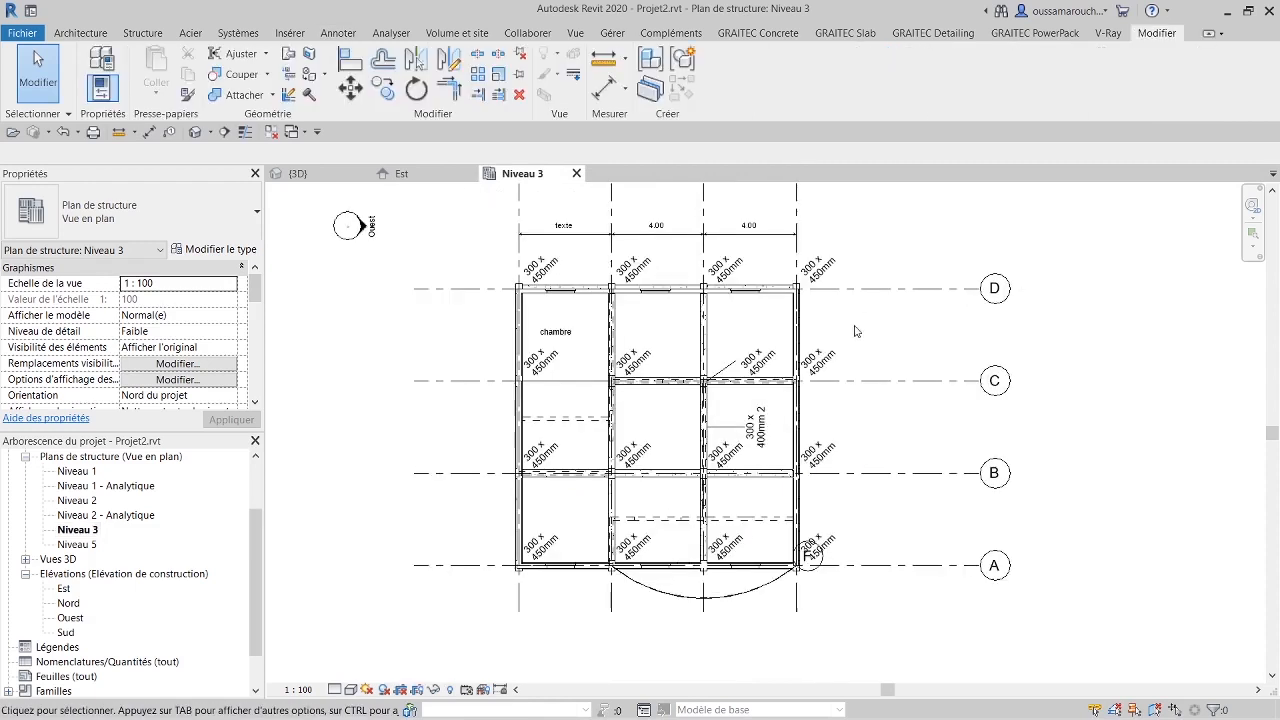
Step: Rename the type of the column at grids 2 and C to P1
{"action": "left_click", "coordinate": [613, 384]}
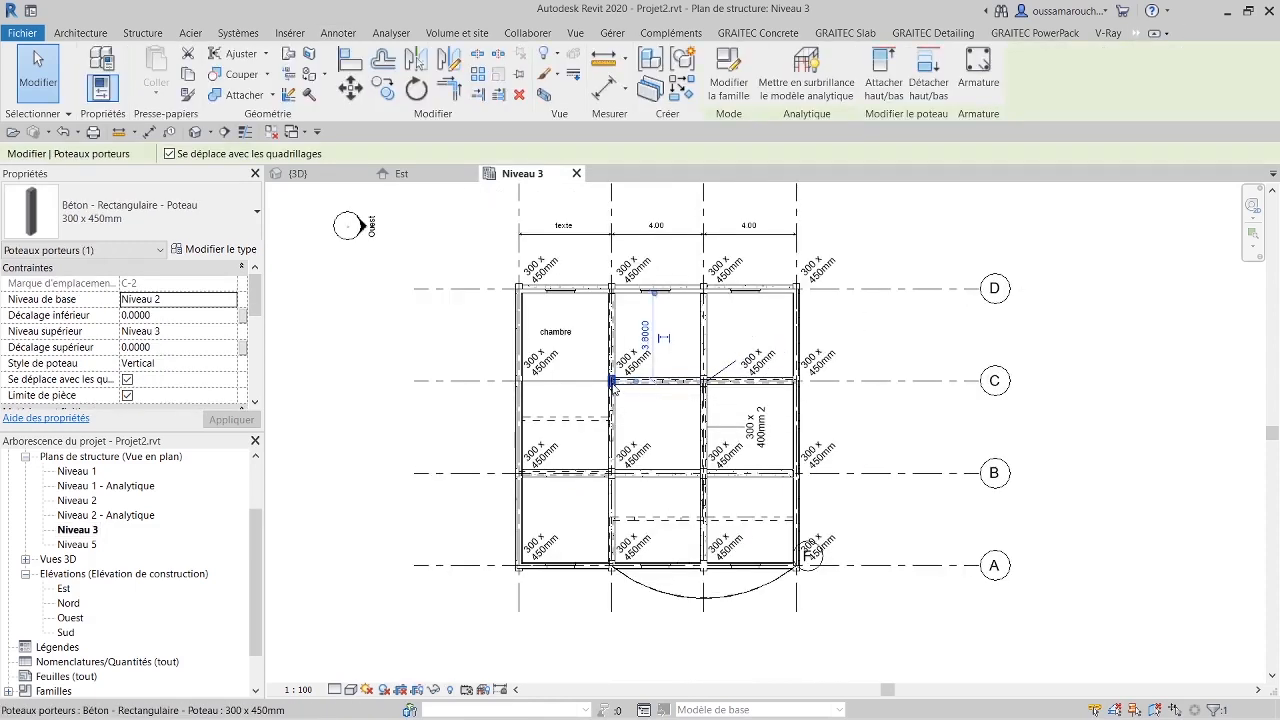
{"action": "left_click", "coordinate": [214, 249]}
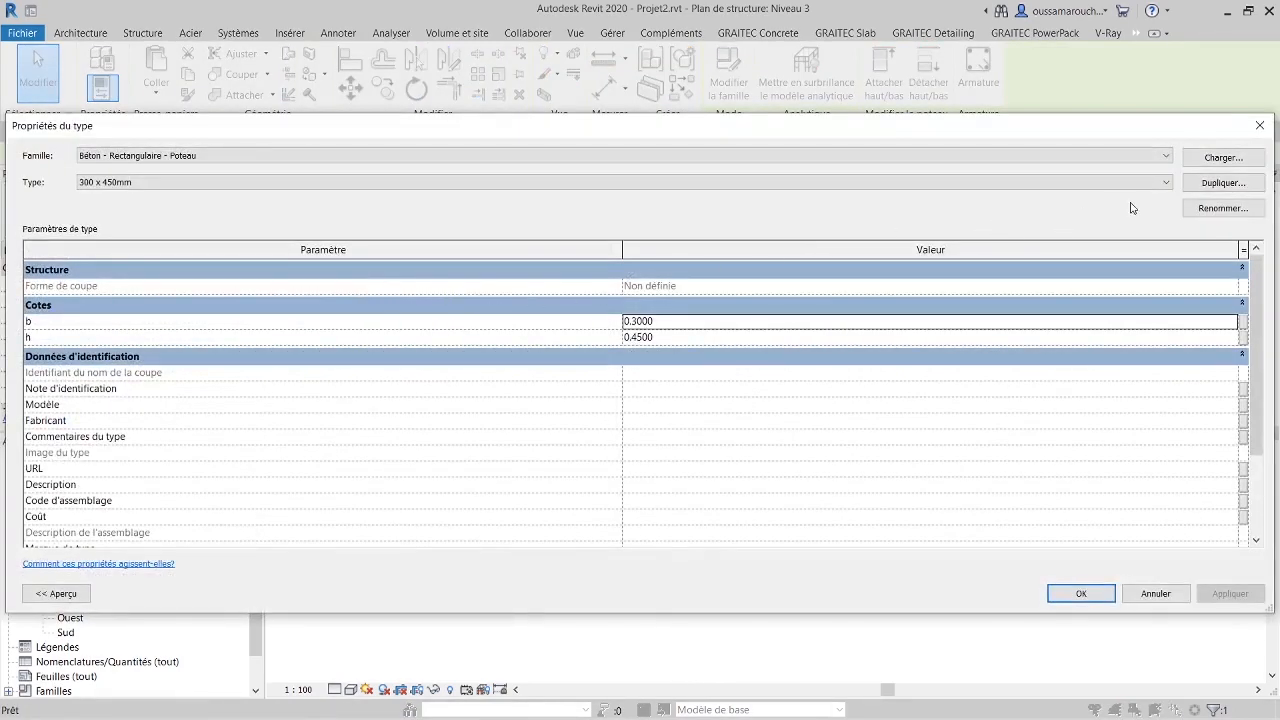
{"action": "left_click", "coordinate": [1218, 210]}
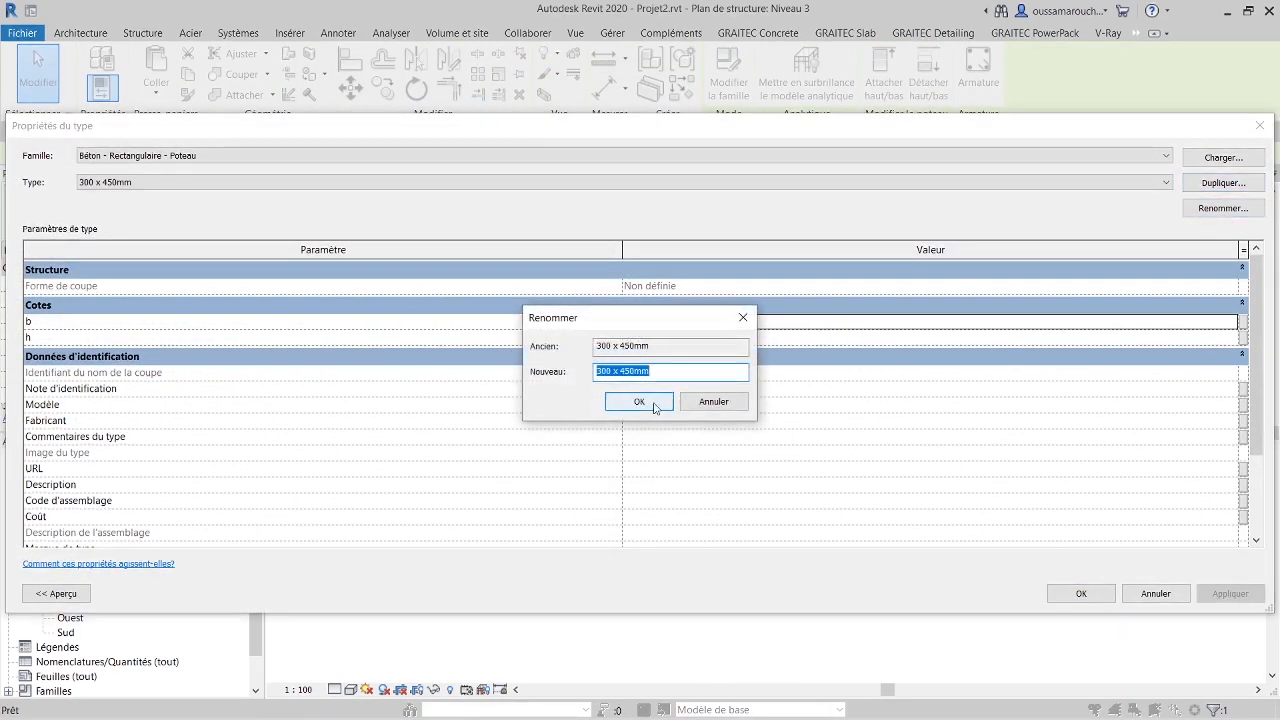
{"action": "type", "text": "P1"}
{"action": "left_click", "coordinate": [655, 405]}
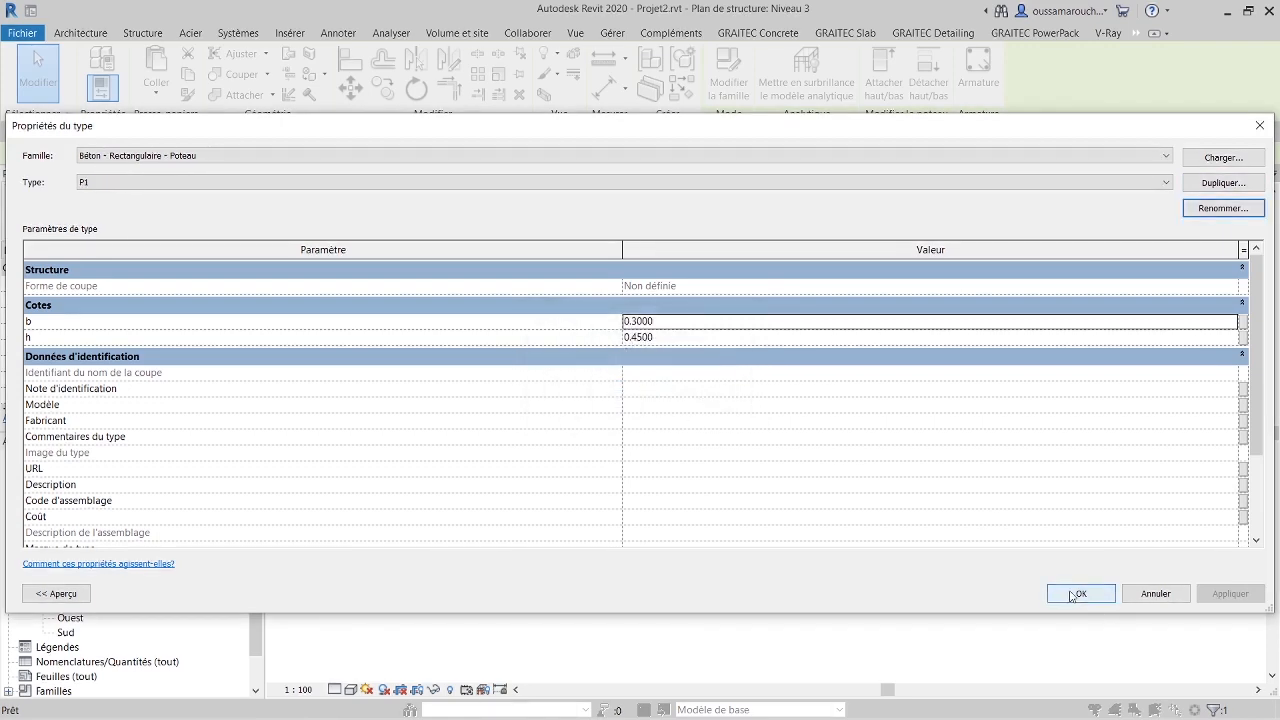
{"action": "left_click", "coordinate": [1079, 594]}
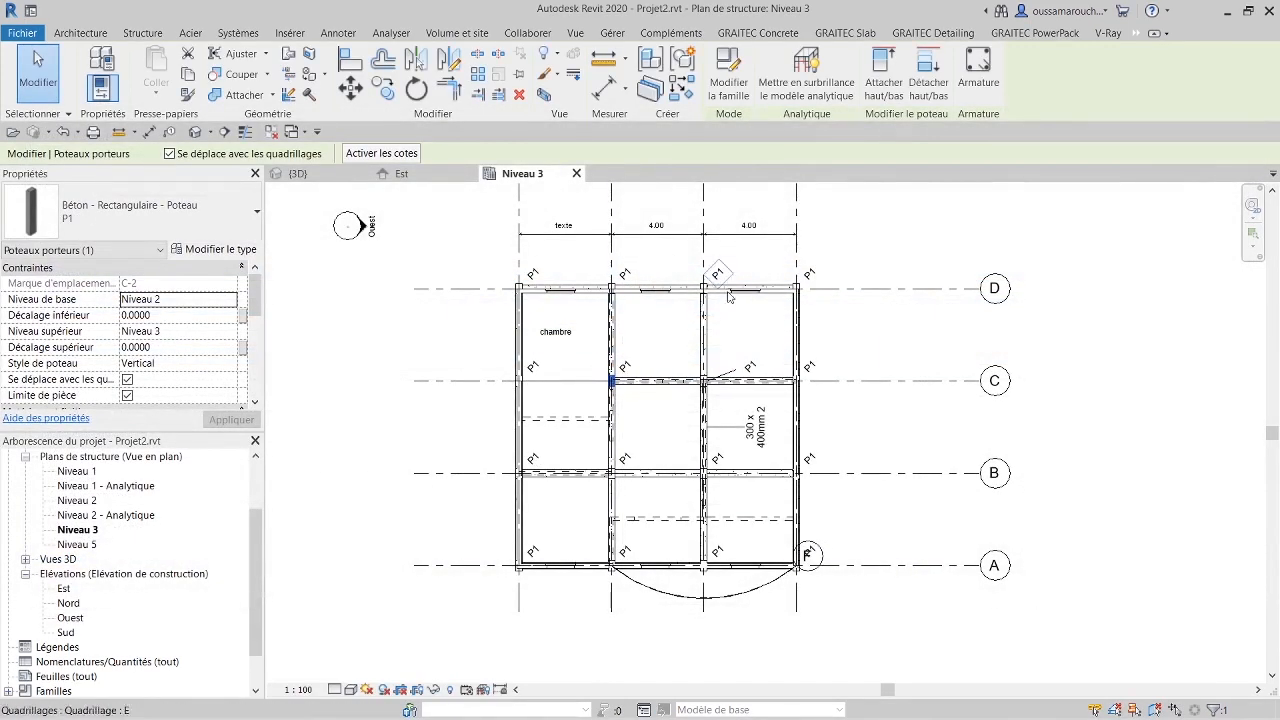
{"action": "key", "text": "Escape"}
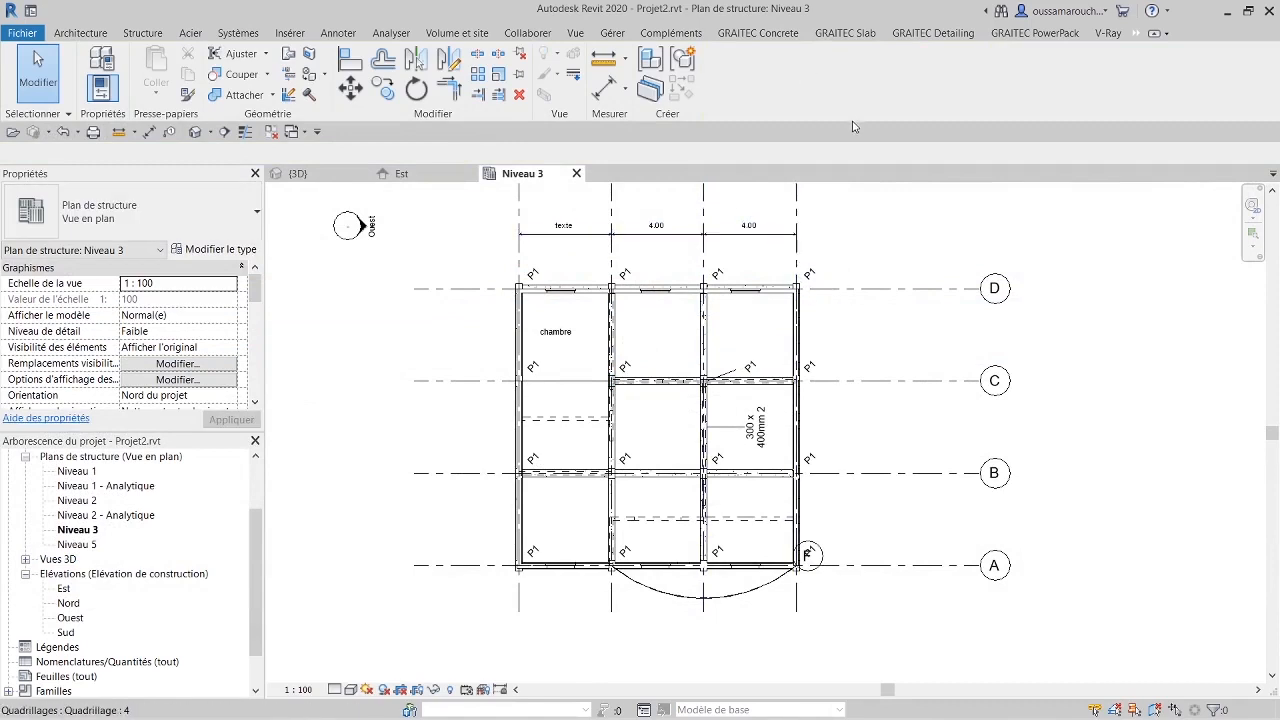
Step: Add beam annotations to all beams in the Niveau 3 plan, with framing tags and project beam elevations at their midpoints
{"action": "left_click", "coordinate": [326, 36]}
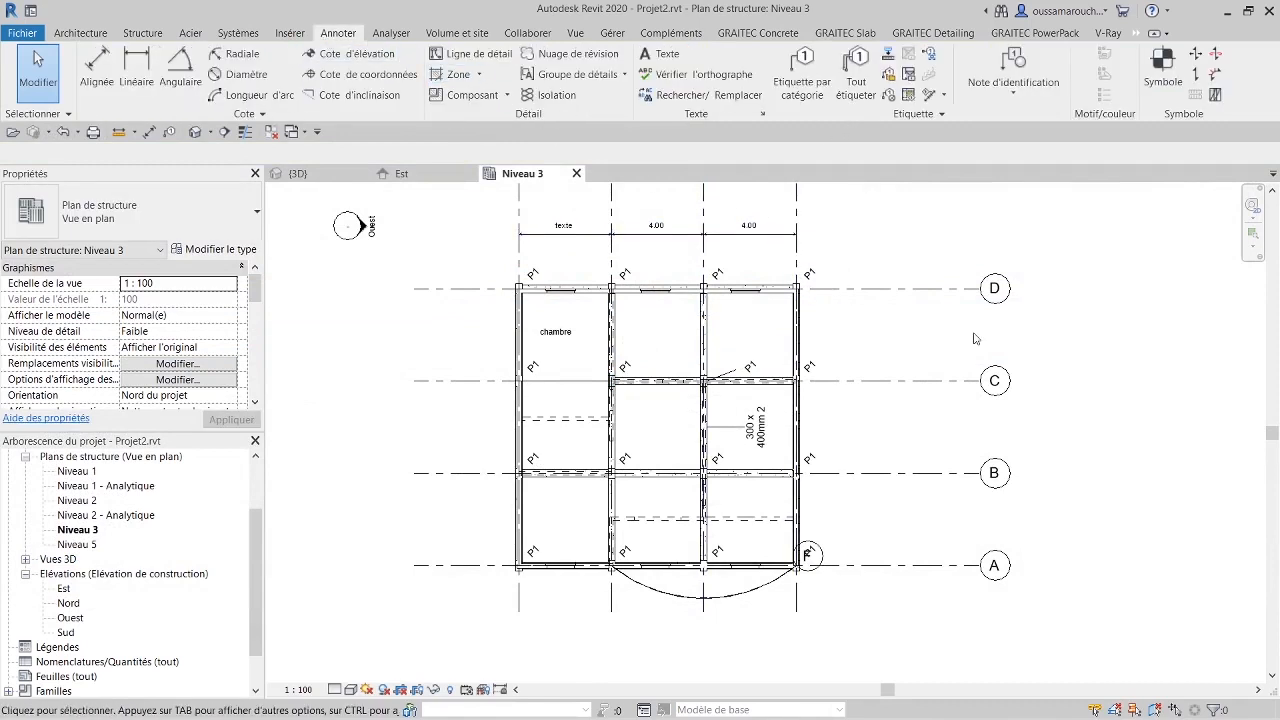
{"action": "left_click", "coordinate": [887, 56]}
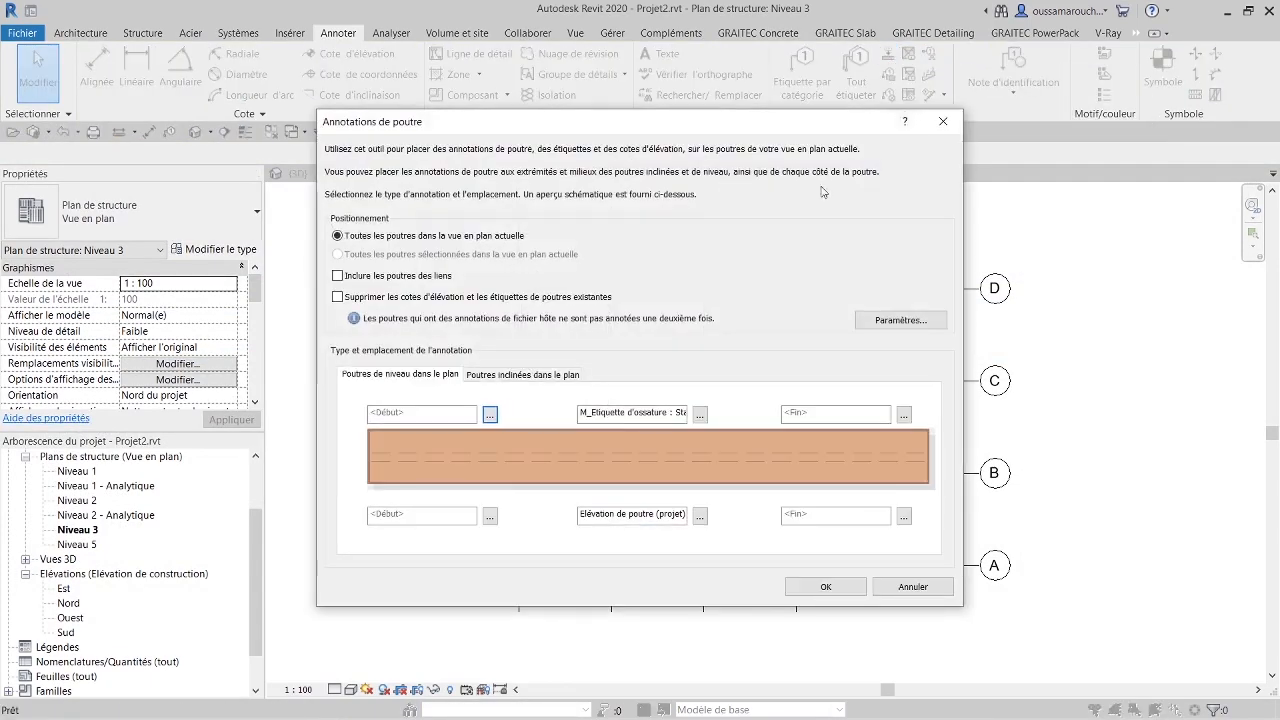
{"action": "left_click_drag", "start_coordinate": [614, 129], "coordinate": [561, 118]}
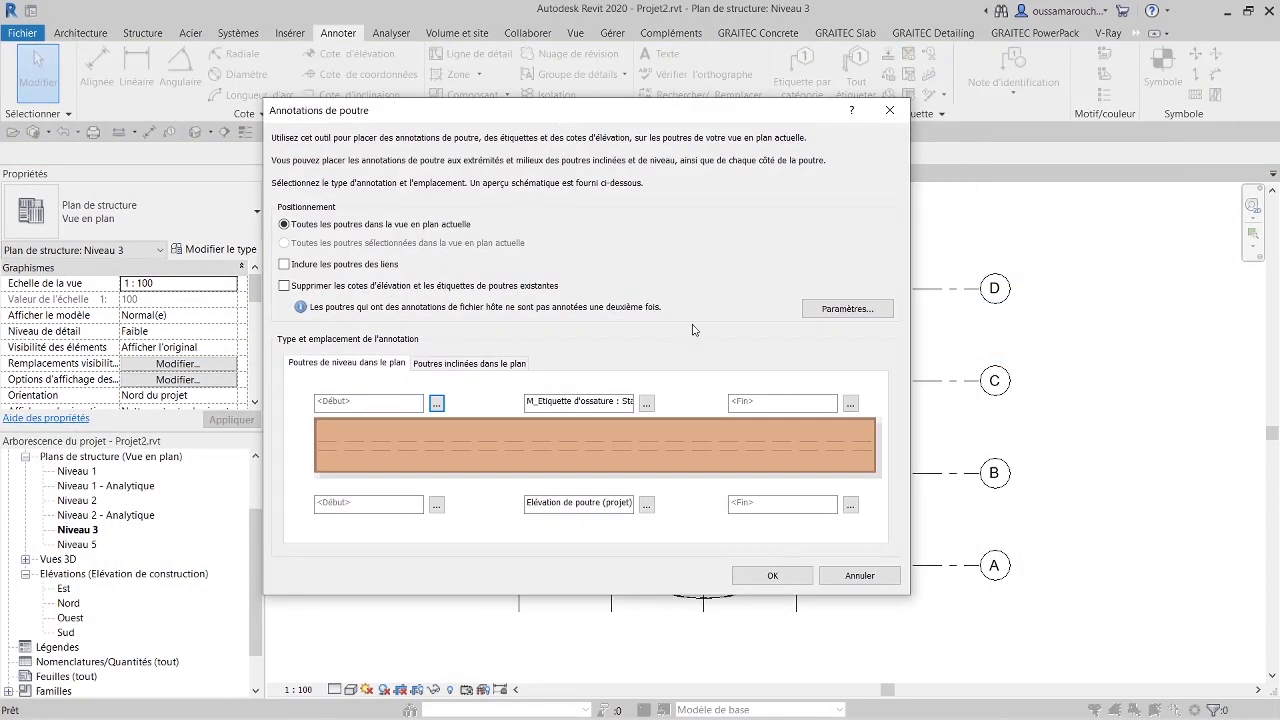
{"action": "left_click", "coordinate": [770, 577]}
{"action": "scroll", "coordinate": [519, 360], "scroll_direction": "up", "scroll_amount": 2}
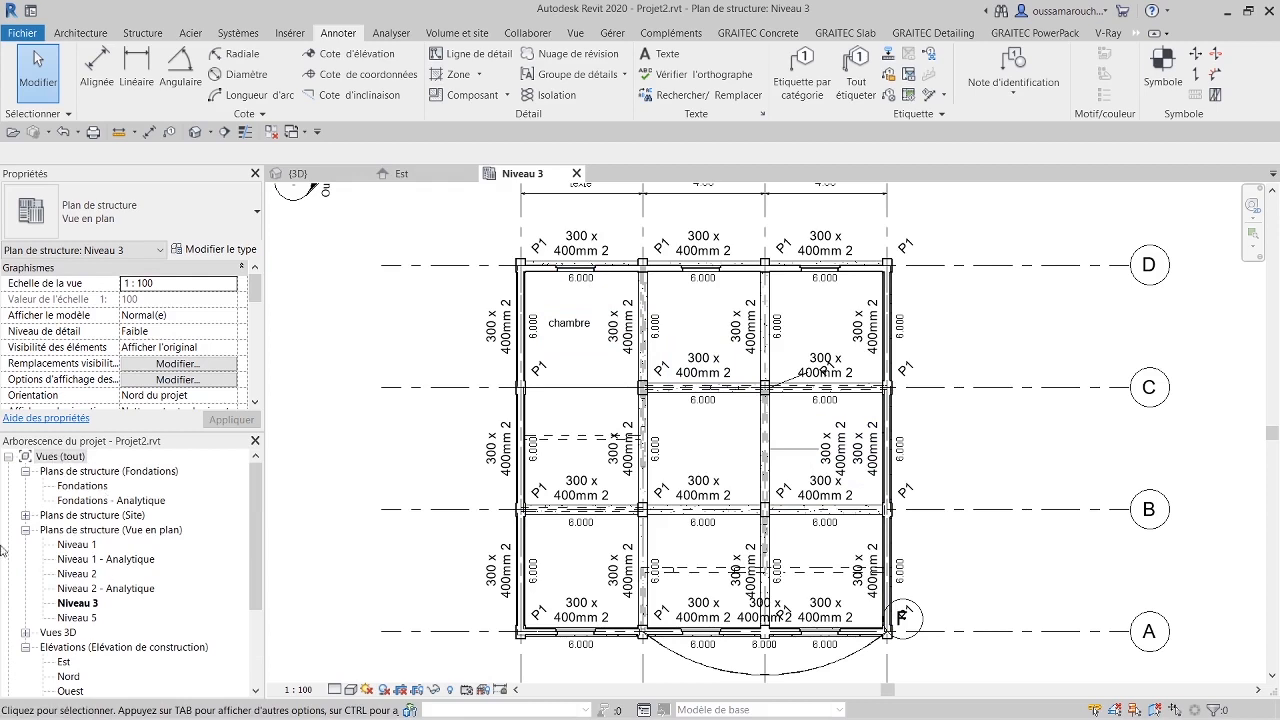
Step: Create a new sheet using the Métrique A4 title block, loaded from the Cartouches folder of the France library
{"action": "scroll", "coordinate": [89, 520], "scroll_direction": "down", "scroll_amount": 2}
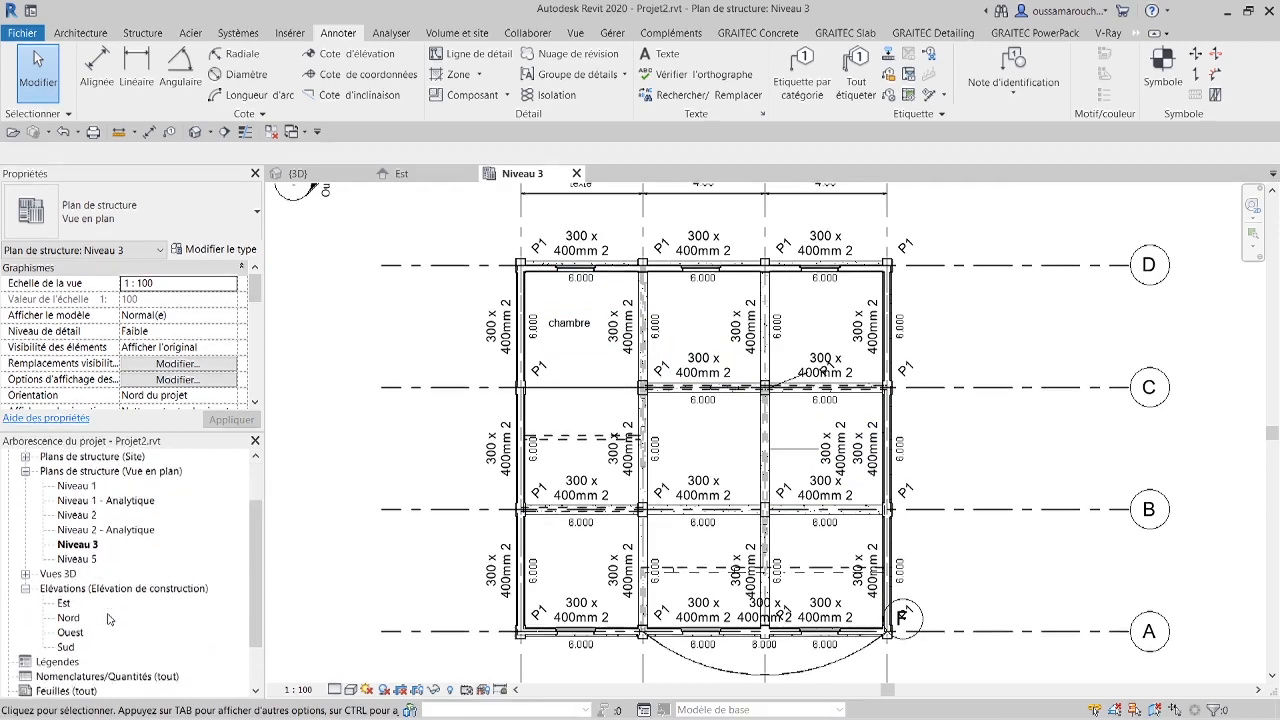
{"action": "scroll", "coordinate": [115, 610], "scroll_direction": "down", "scroll_amount": 3}
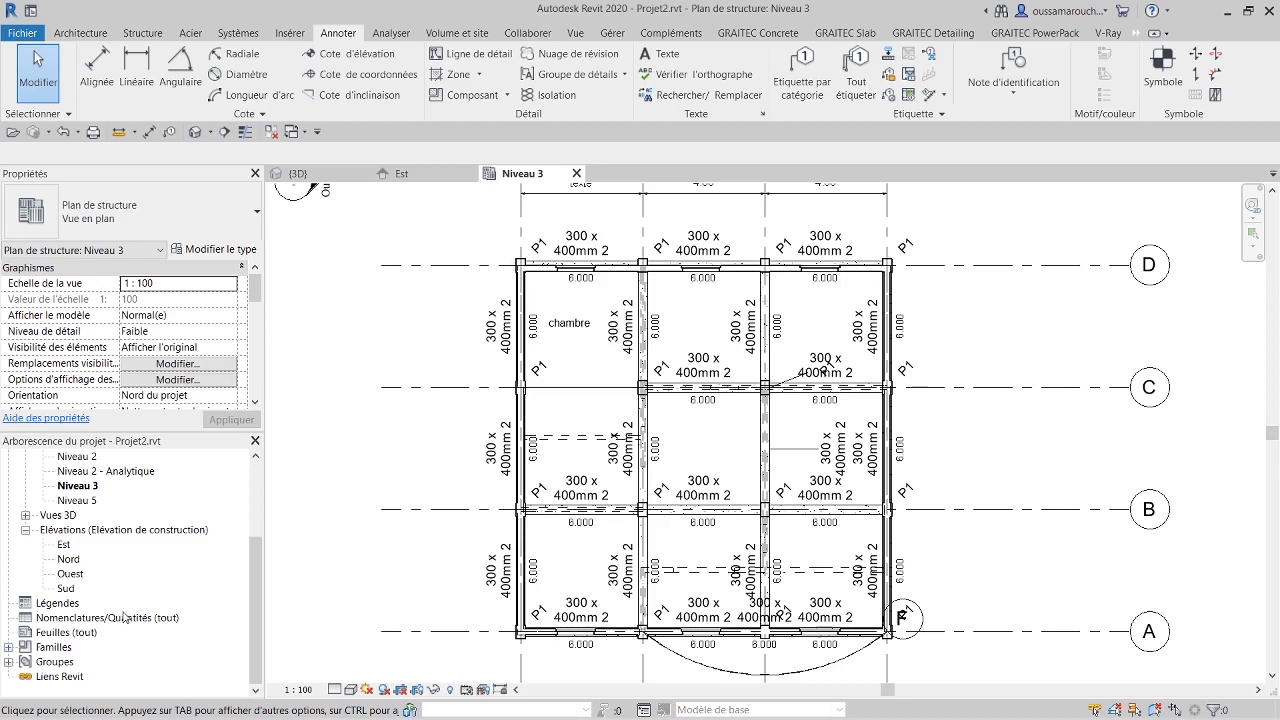
{"action": "left_click", "coordinate": [63, 633]}
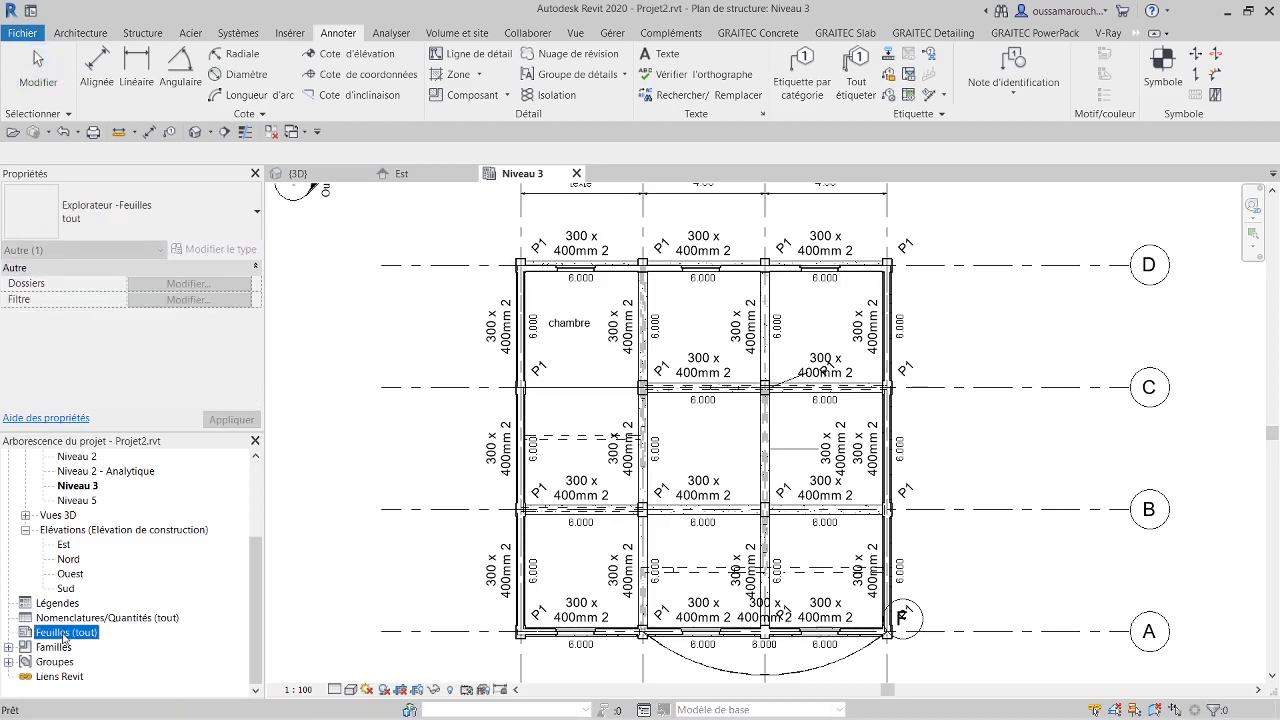
{"action": "right_click", "coordinate": [63, 633]}
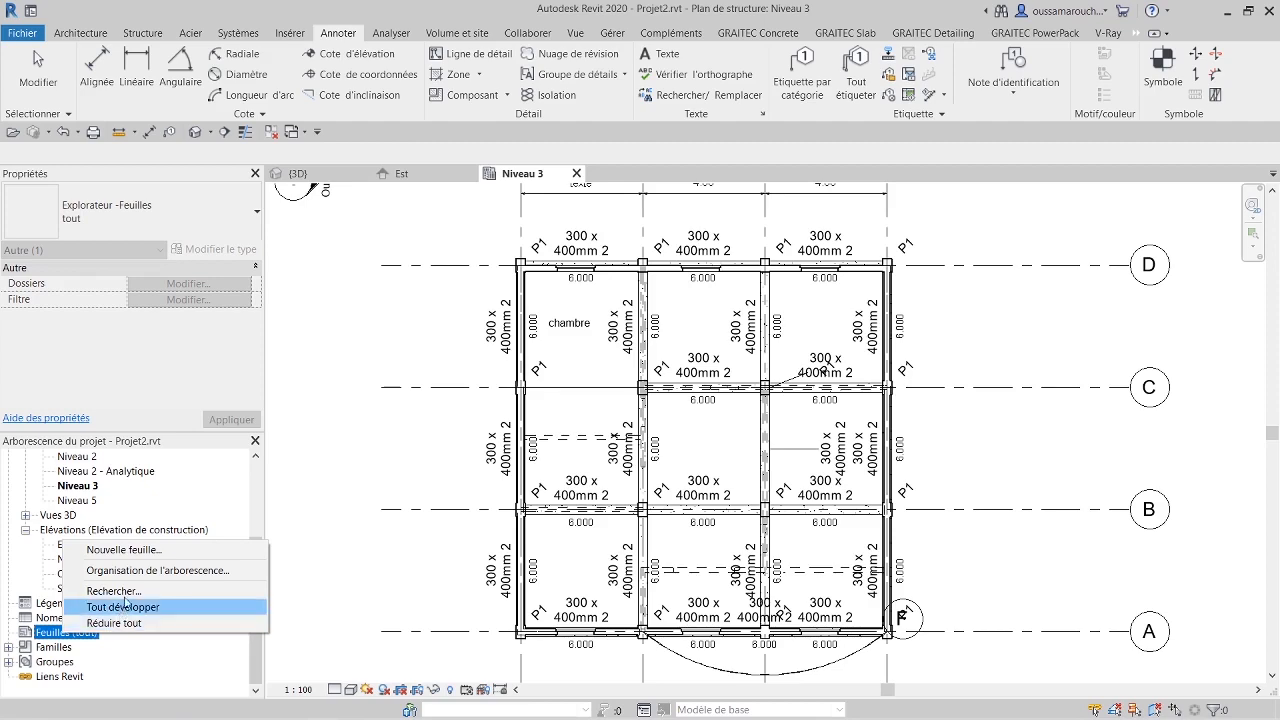
{"action": "left_click", "coordinate": [135, 550]}
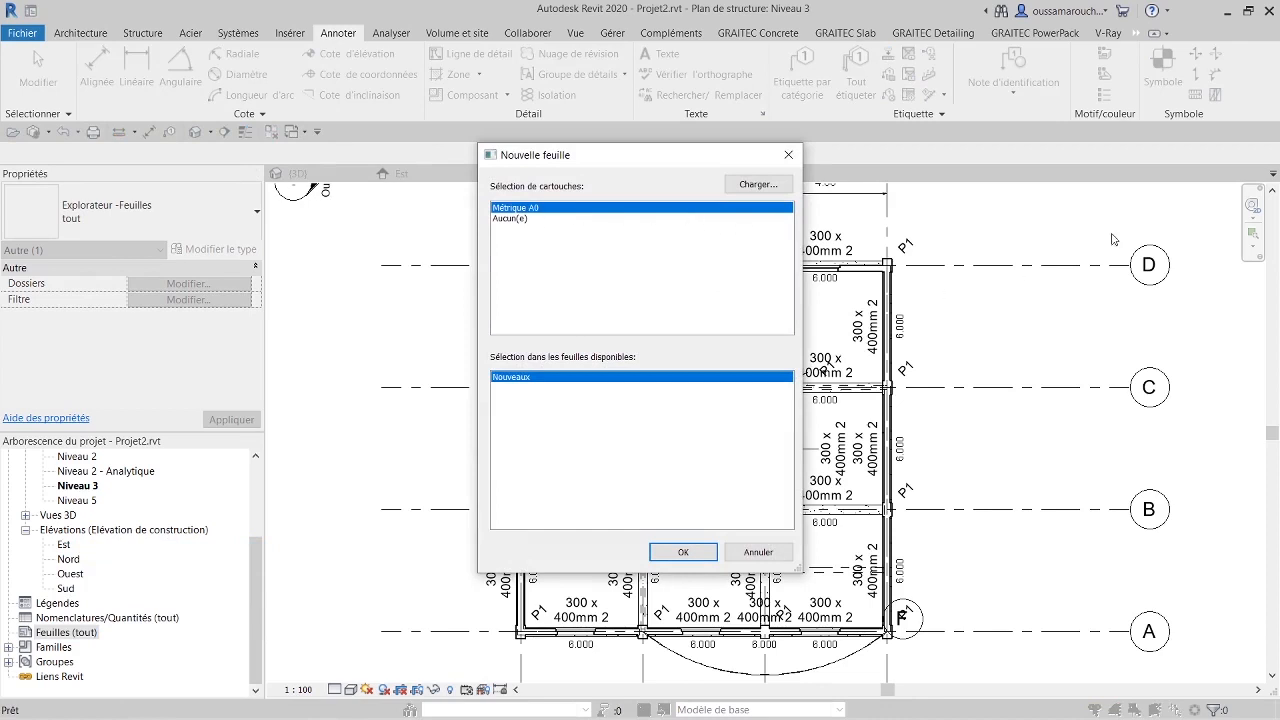
{"action": "left_click", "coordinate": [762, 185]}
{"action": "left_click", "coordinate": [758, 184]}
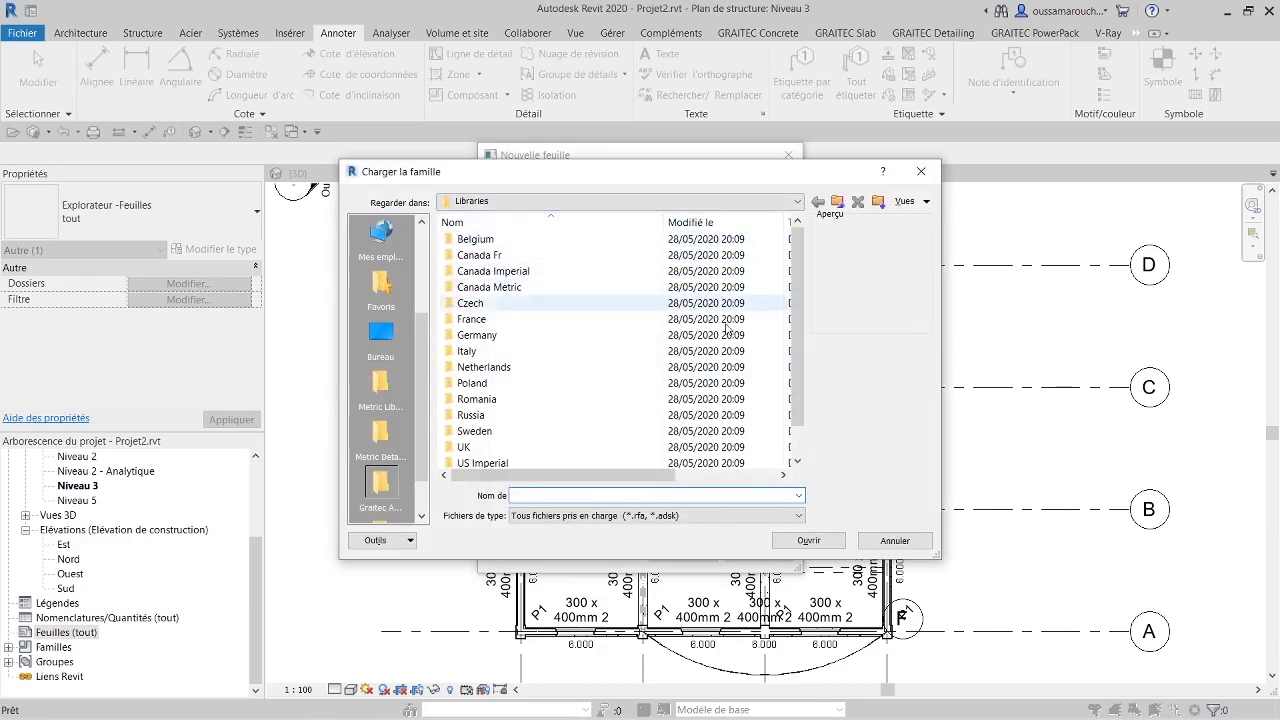
{"action": "scroll", "coordinate": [780, 342], "scroll_direction": "down", "scroll_amount": 1}
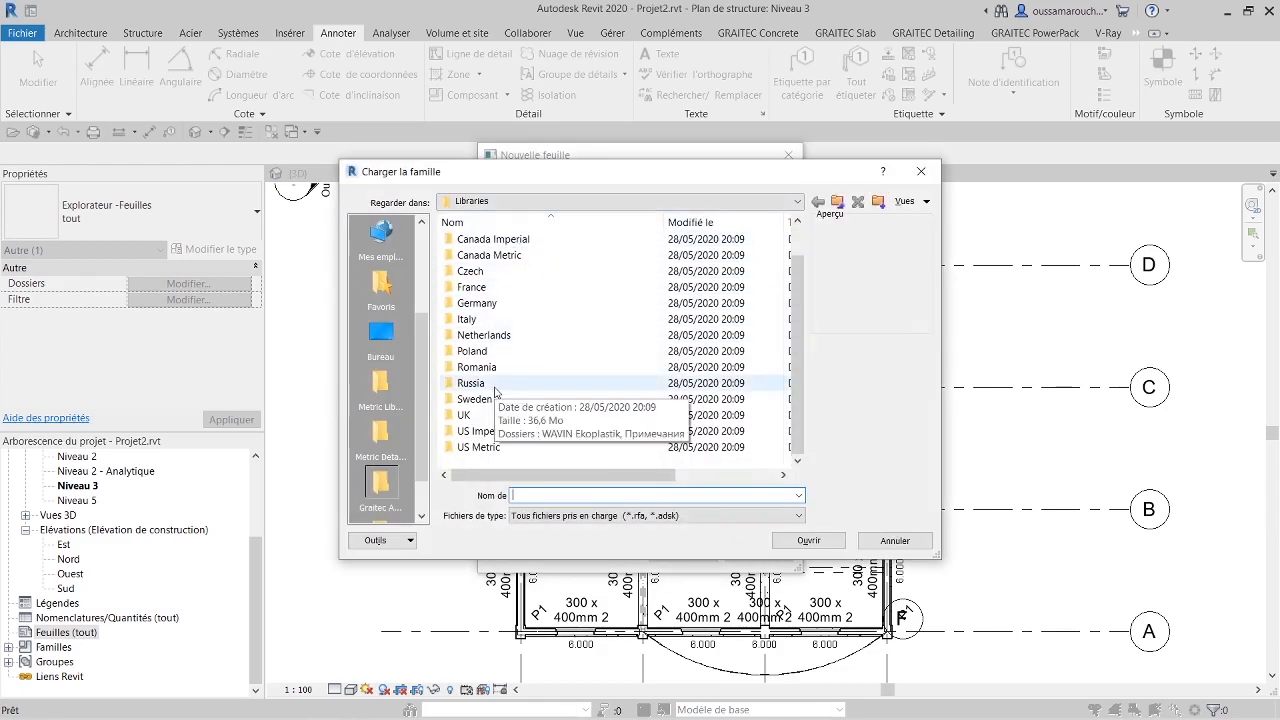
{"action": "left_click", "coordinate": [380, 388]}
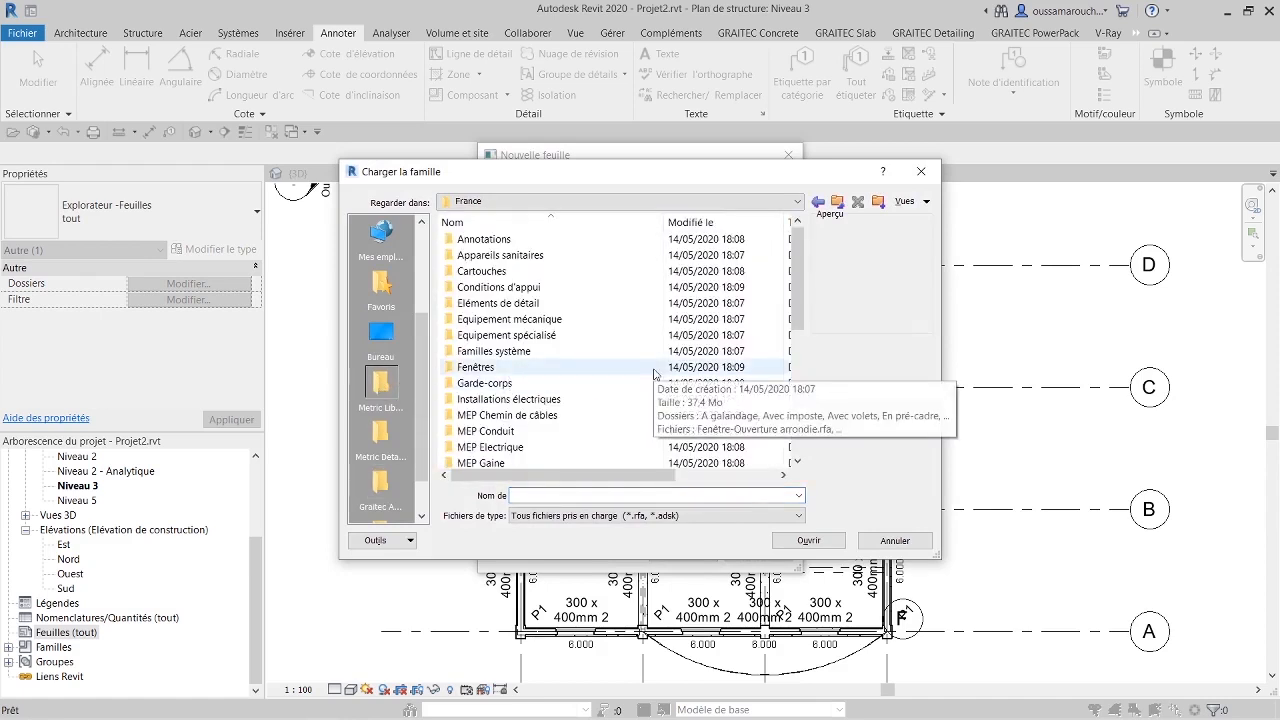
{"action": "scroll", "coordinate": [655, 373], "scroll_direction": "down", "scroll_amount": 1}
{"action": "scroll", "coordinate": [600, 370], "scroll_direction": "up", "scroll_amount": 1}
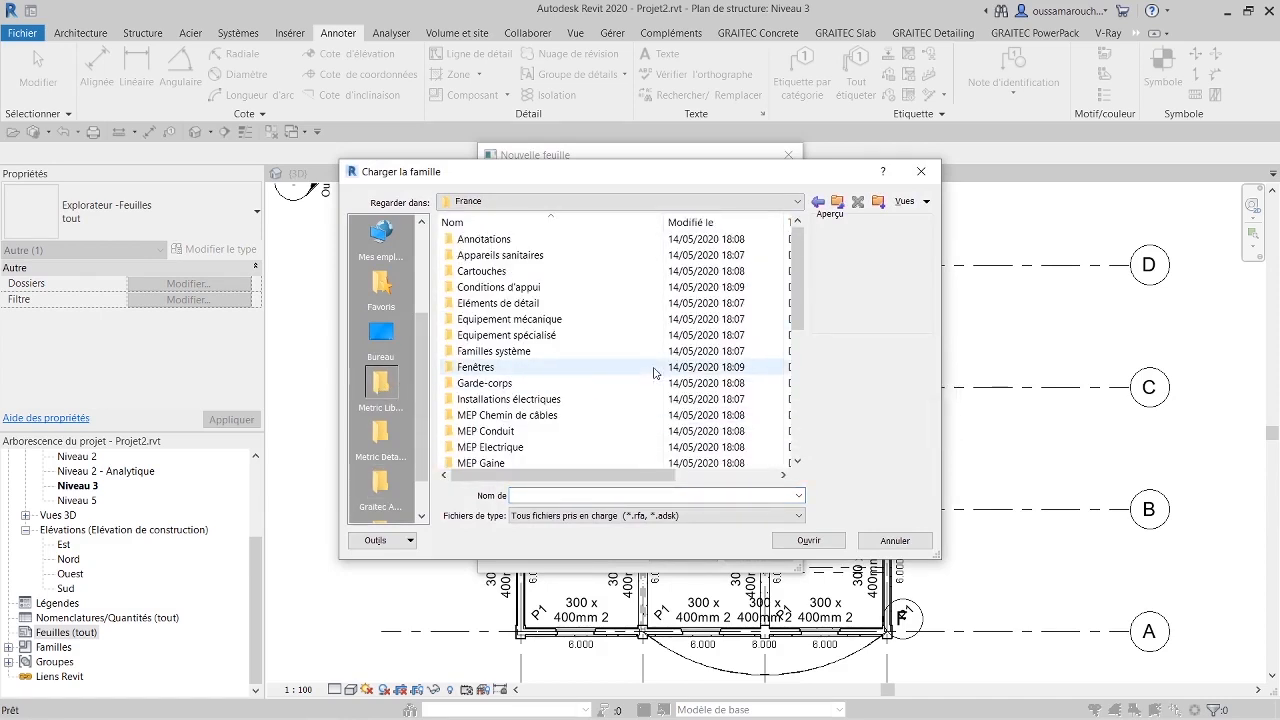
{"action": "double_click", "coordinate": [513, 274]}
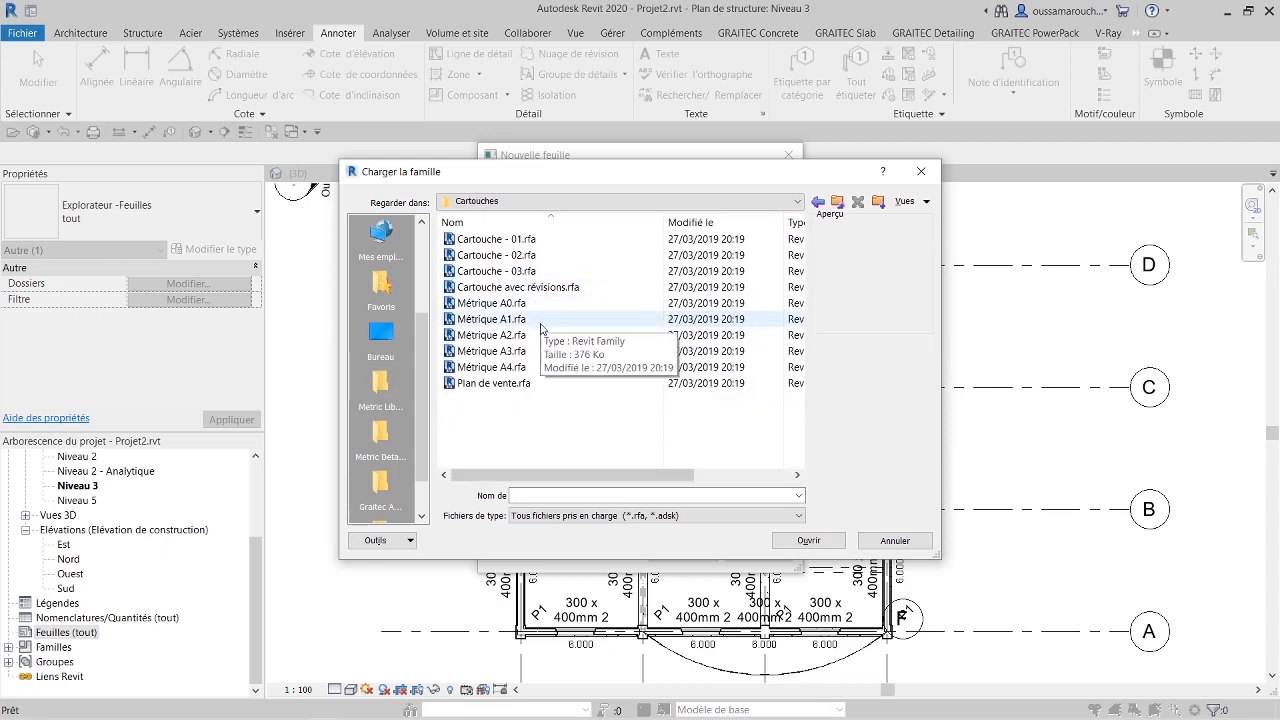
{"action": "left_click", "coordinate": [528, 364]}
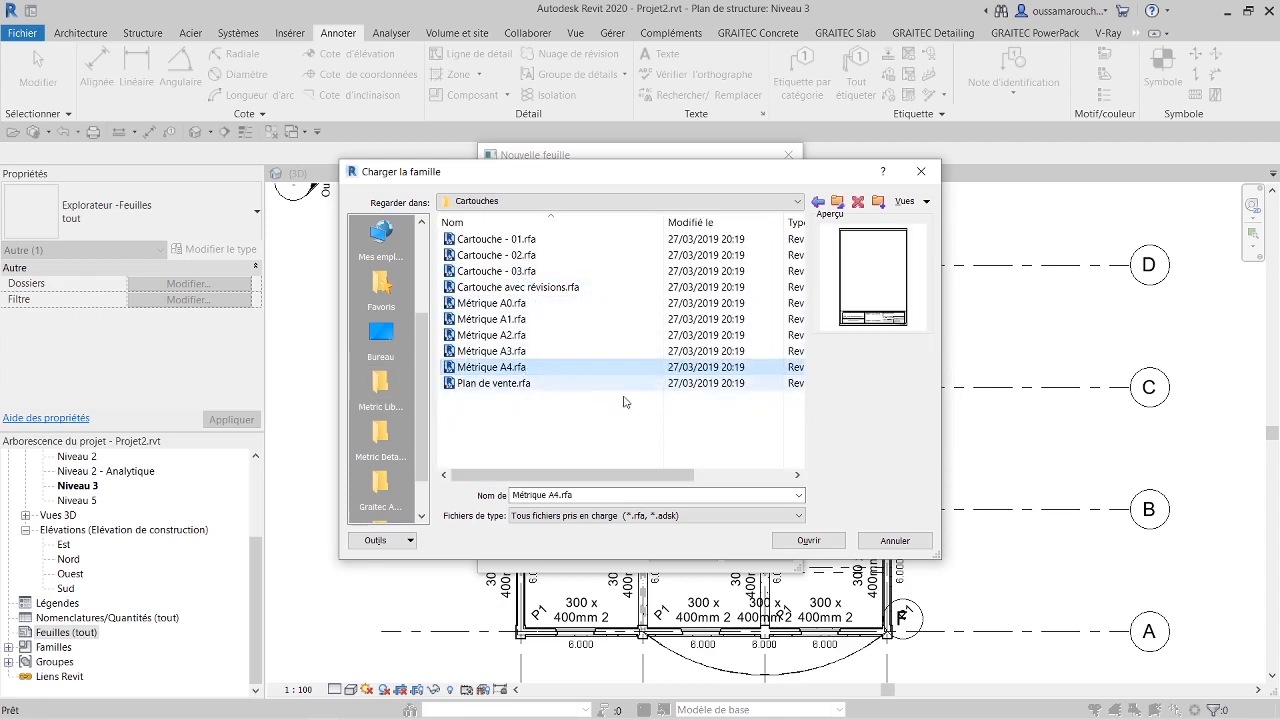
{"action": "left_click", "coordinate": [821, 546]}
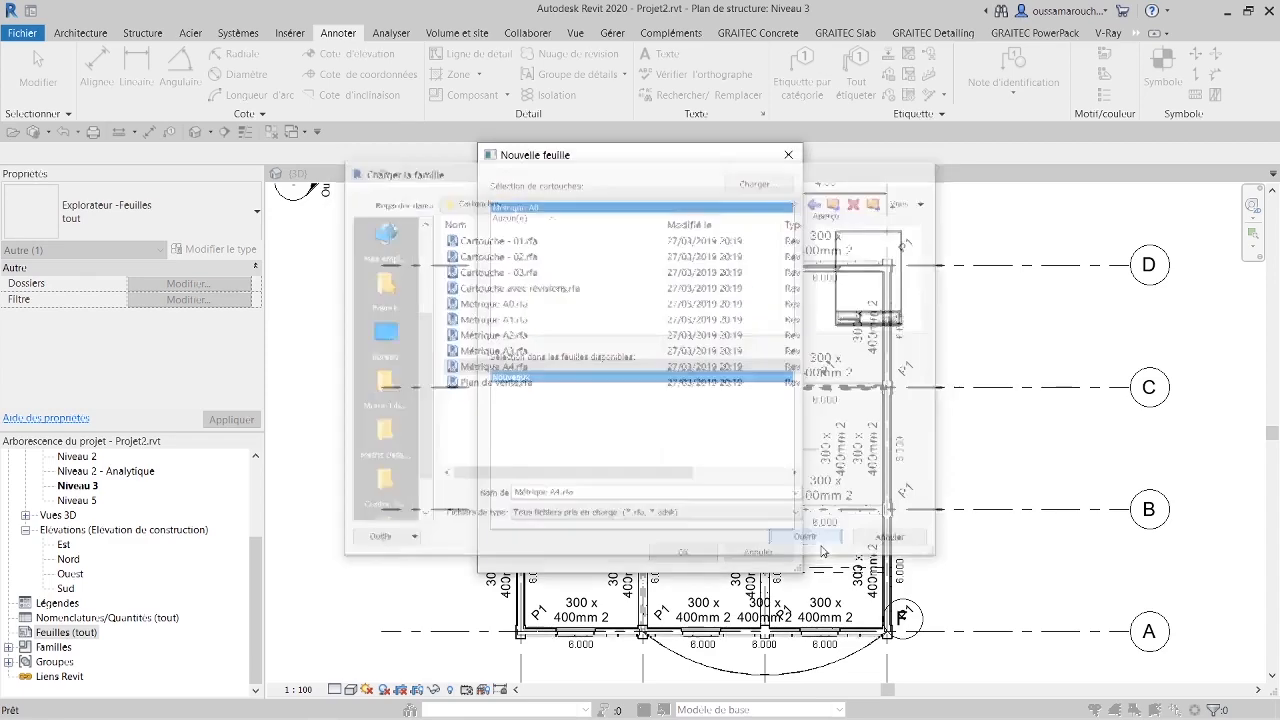
{"action": "left_click", "coordinate": [685, 555]}
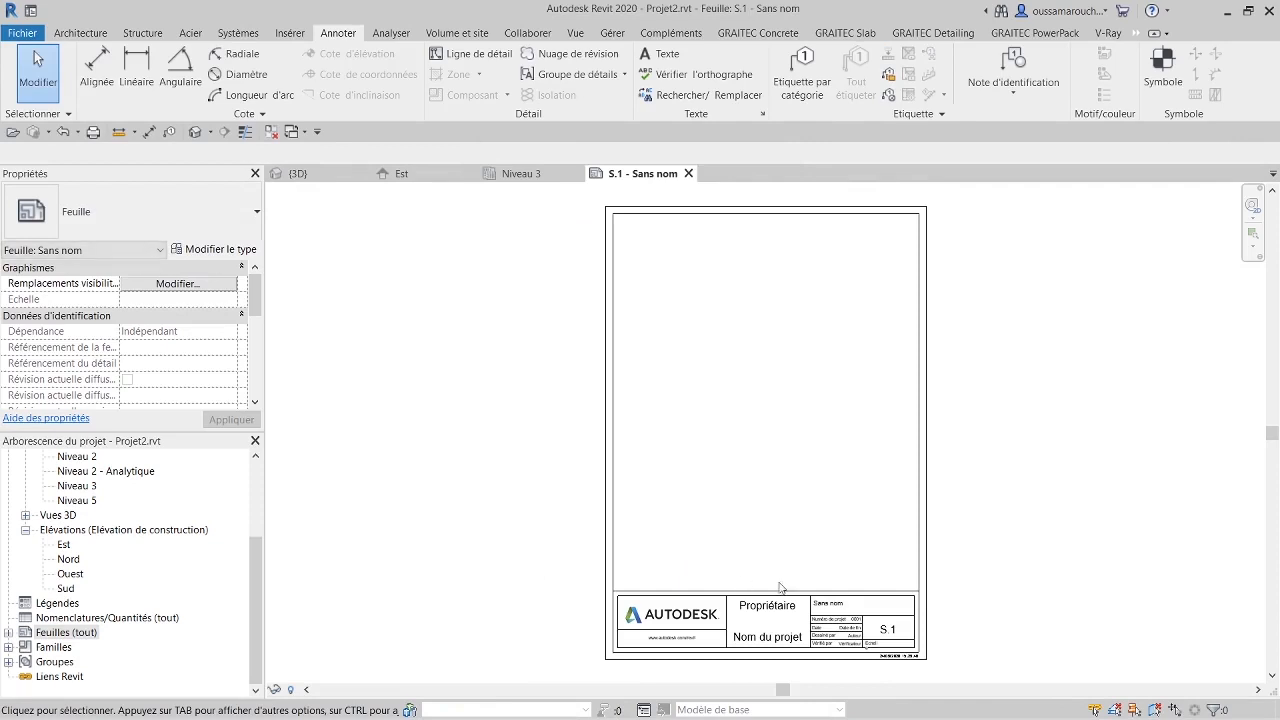
Step: Set the owner field (Propriétaire) in the new sheet's title block to "civil"
{"action": "middle_click_drag", "start_coordinate": [980, 614], "coordinate": [868, 534]}
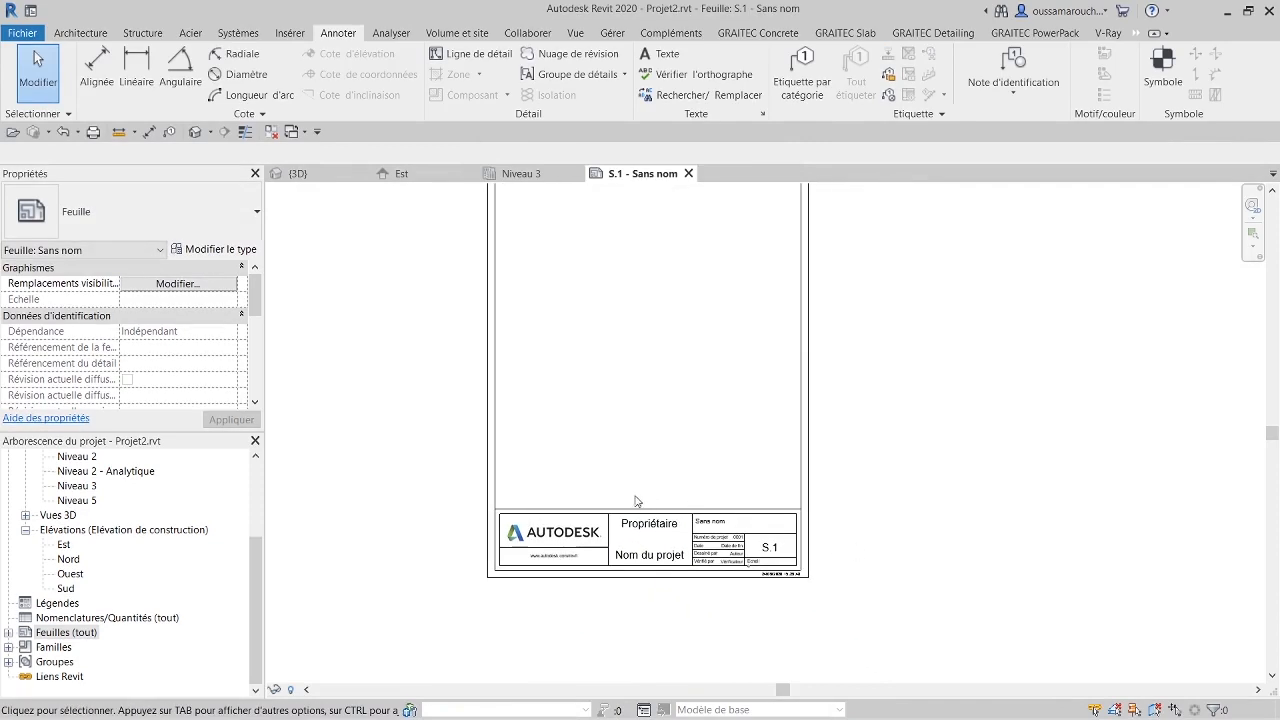
{"action": "scroll", "coordinate": [634, 500], "scroll_direction": "down", "scroll_amount": 1}
{"action": "middle_click_drag", "start_coordinate": [633, 505], "coordinate": [654, 531]}
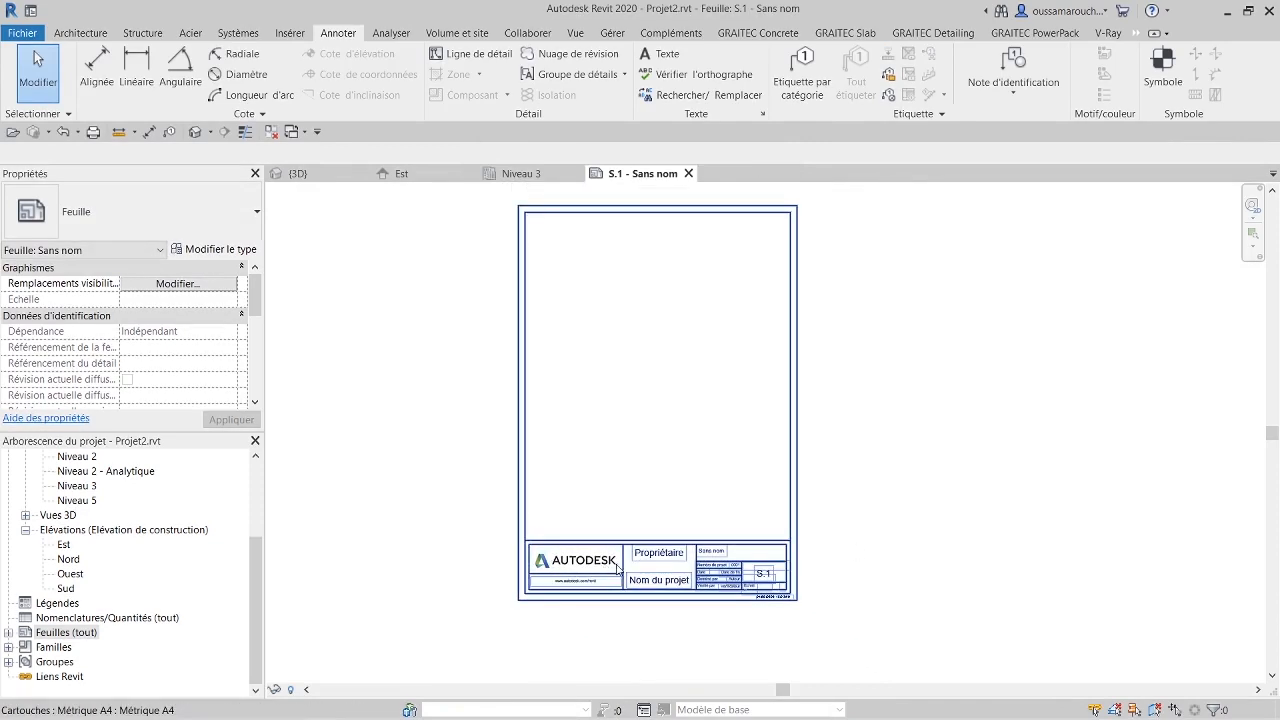
{"action": "scroll", "coordinate": [642, 558], "scroll_direction": "up", "scroll_amount": 5}
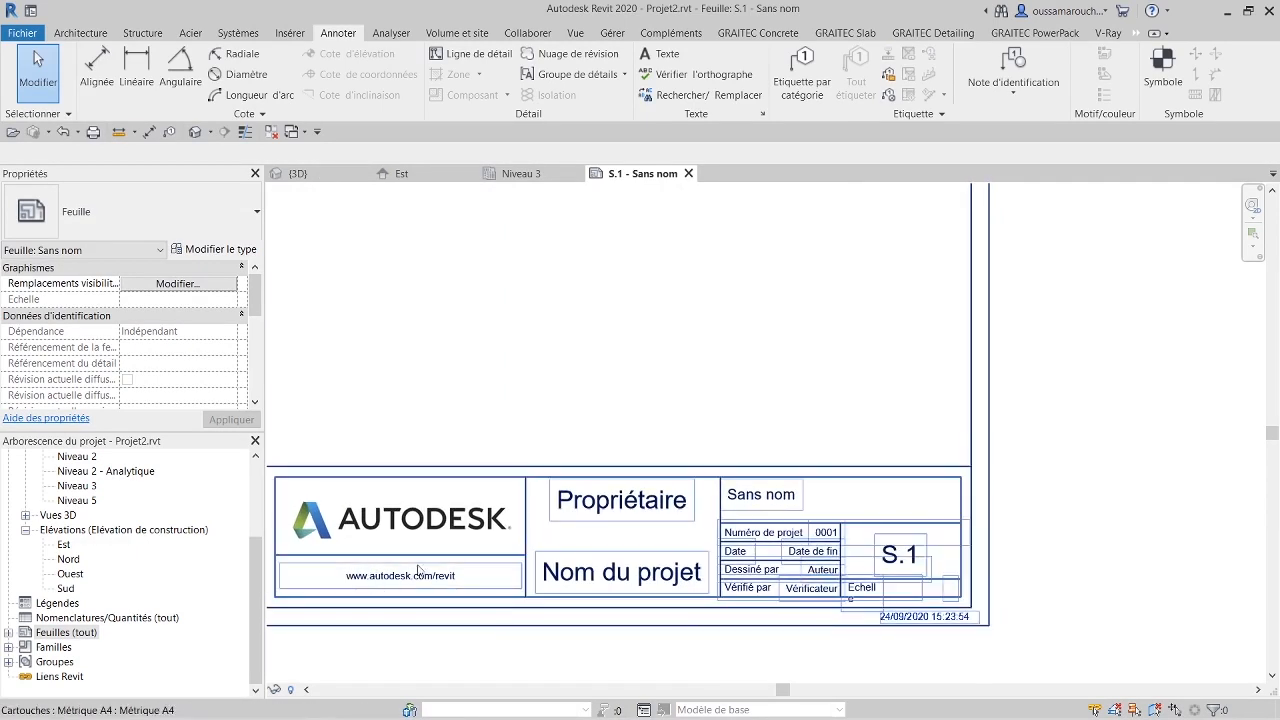
{"action": "scroll", "coordinate": [620, 490], "scroll_direction": "down", "scroll_amount": 3}
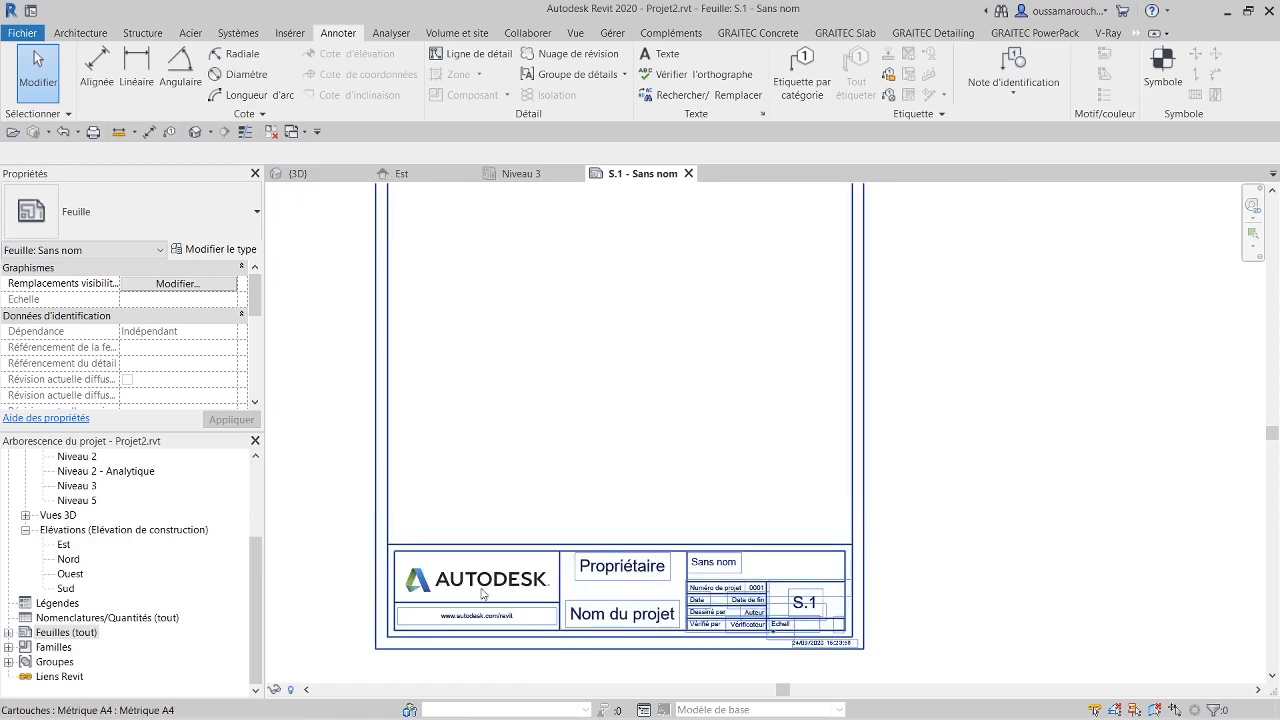
{"action": "left_click", "coordinate": [618, 568]}
{"action": "left_click", "coordinate": [618, 568]}
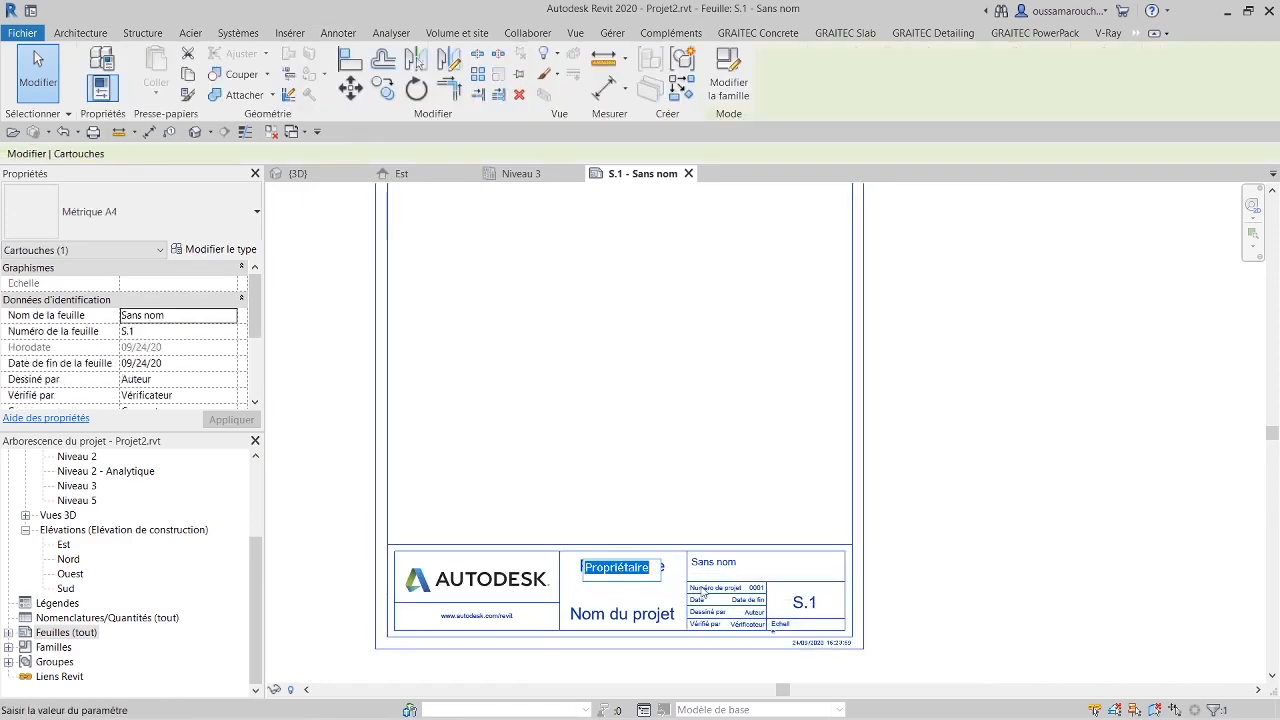
{"action": "type", "text": "c"}
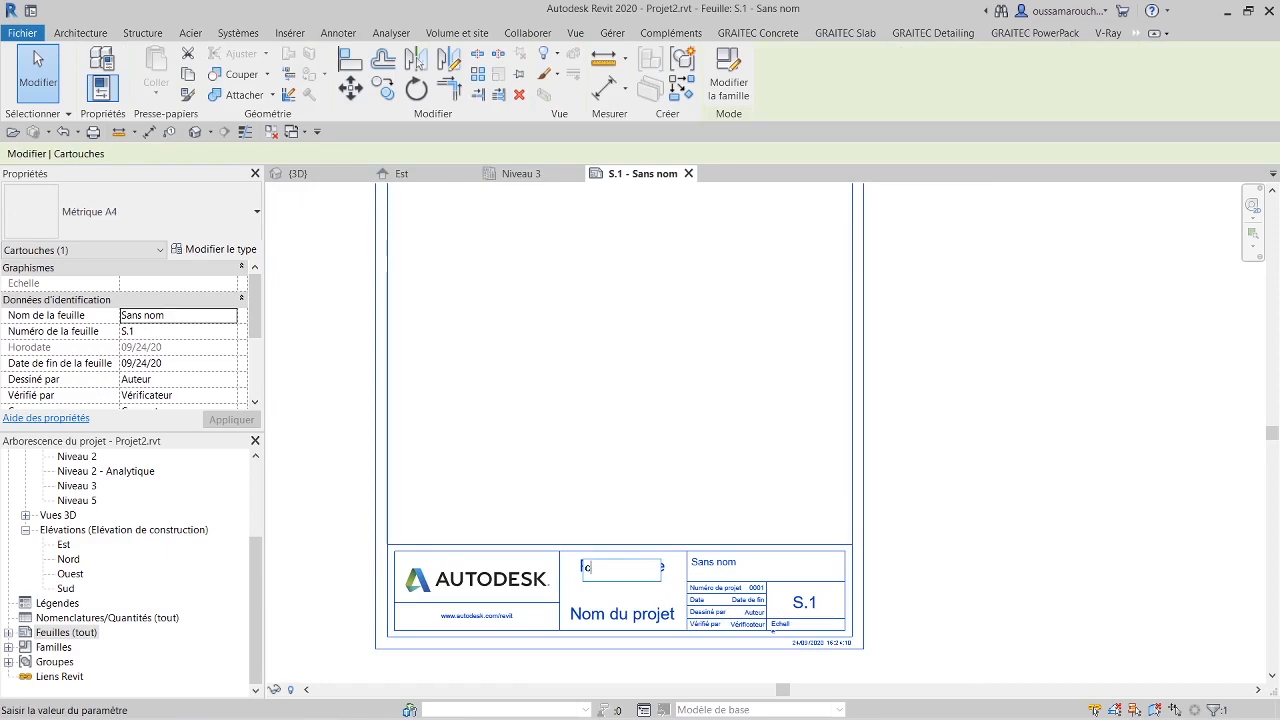
{"action": "type", "text": "ivil"}
{"action": "left_click", "coordinate": [661, 590]}
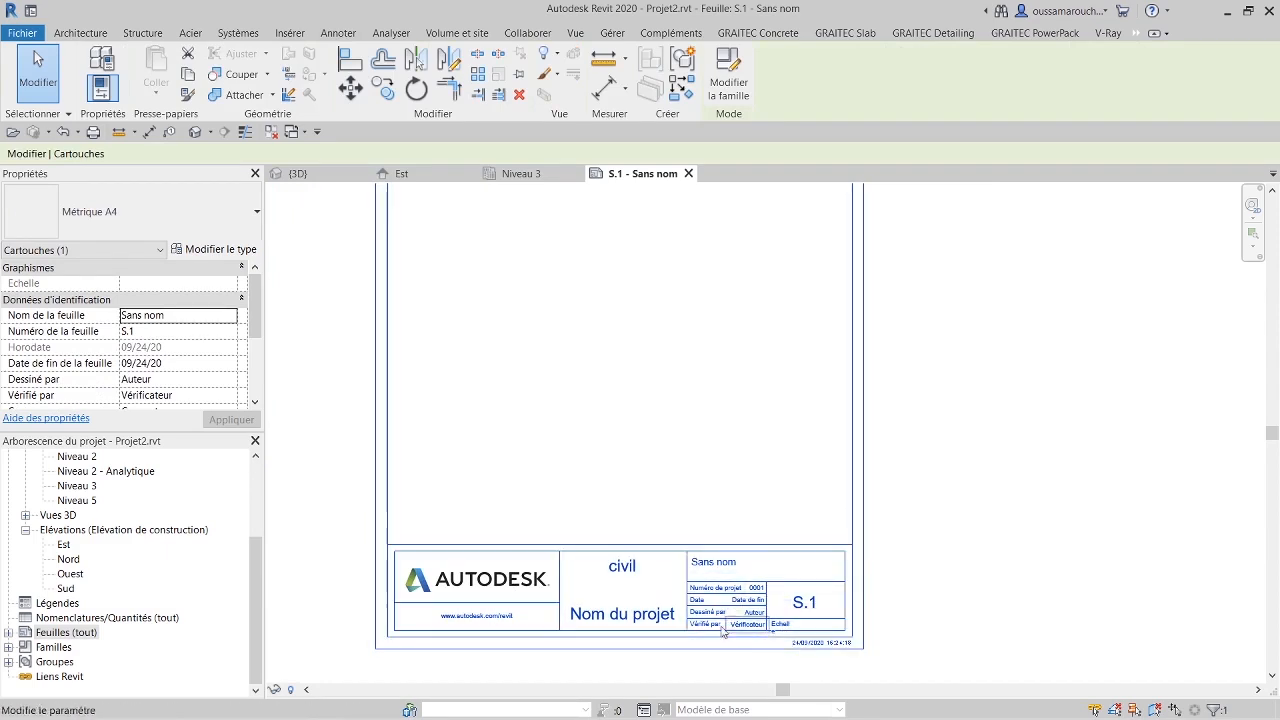
Step: Place the Niveau 3 structural plan view on sheet S.1
{"action": "middle_click_drag", "start_coordinate": [557, 420], "coordinate": [597, 486]}
{"action": "scroll", "coordinate": [646, 552], "scroll_direction": "down", "scroll_amount": 3}
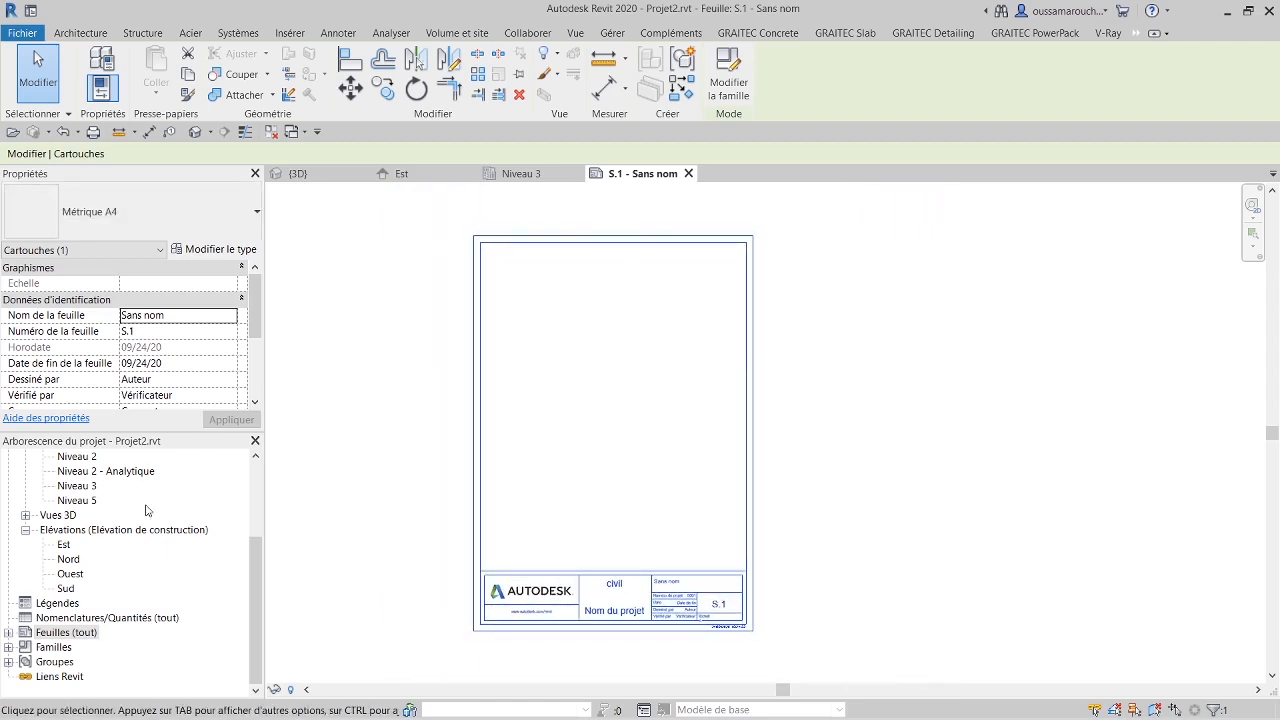
{"action": "scroll", "coordinate": [146, 510], "scroll_direction": "up", "scroll_amount": 2}
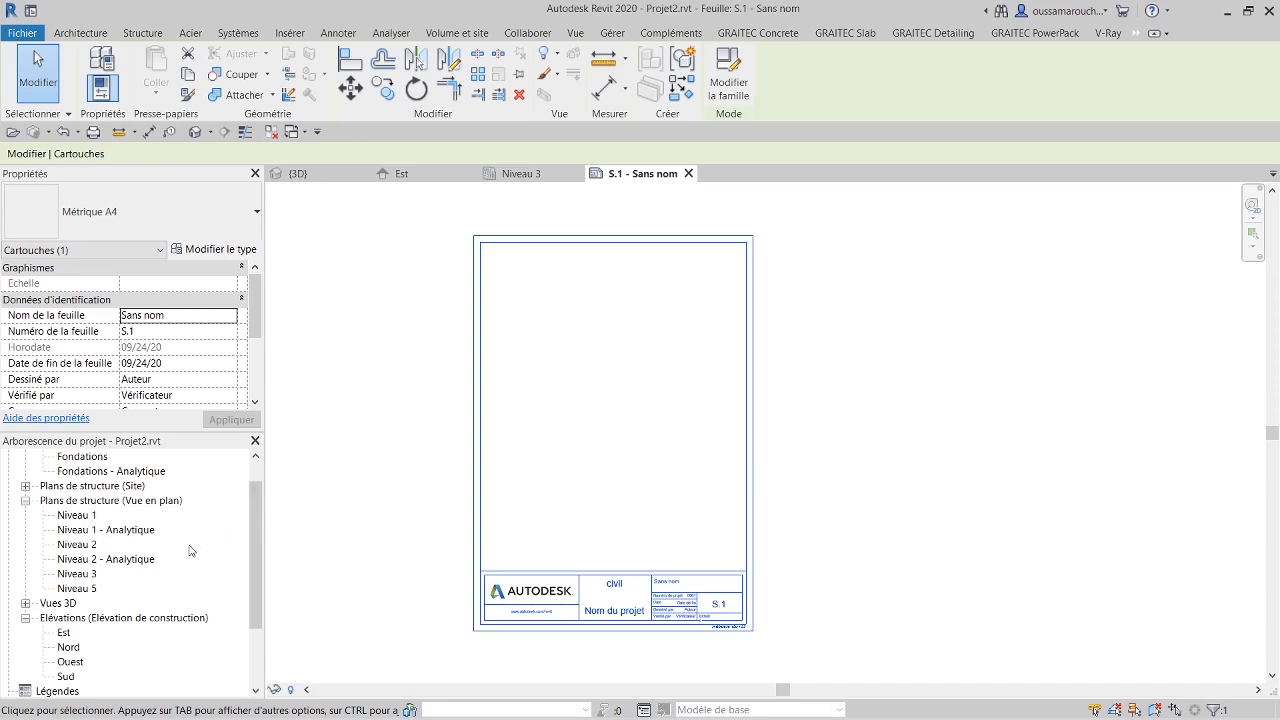
{"action": "left_click", "coordinate": [78, 574]}
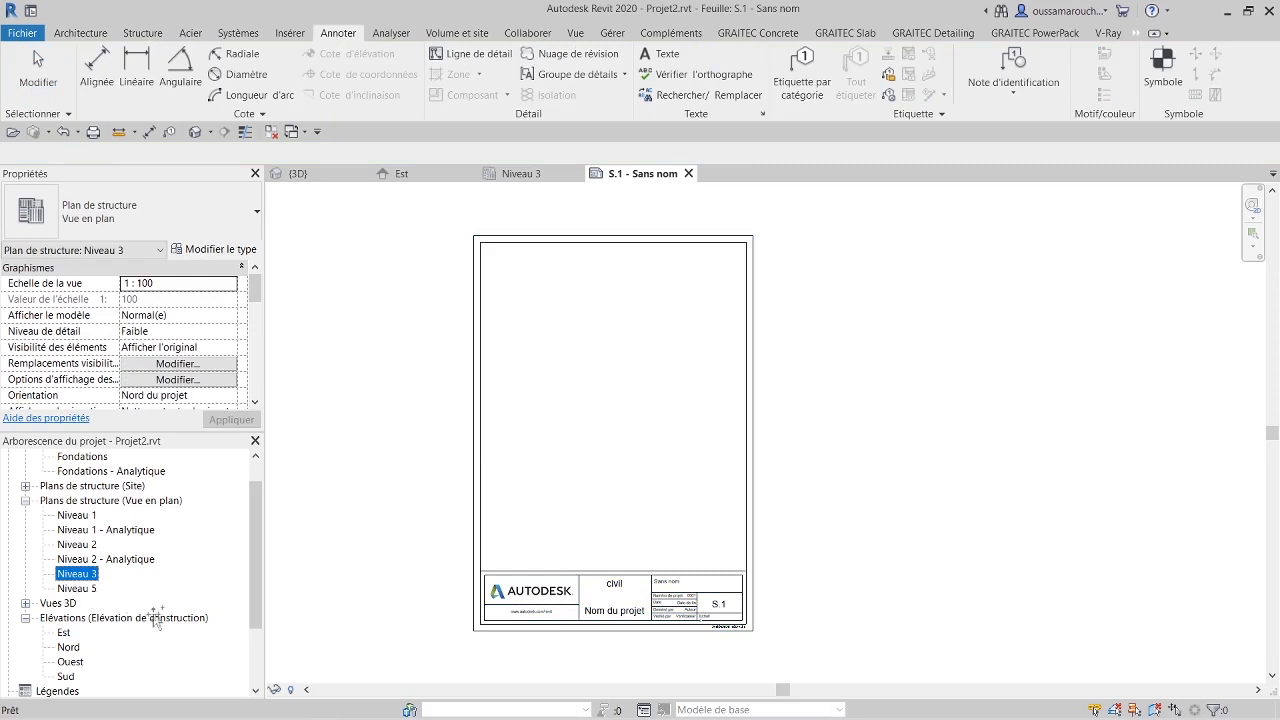
{"action": "left_click_drag", "start_coordinate": [617, 433], "coordinate": [563, 349]}
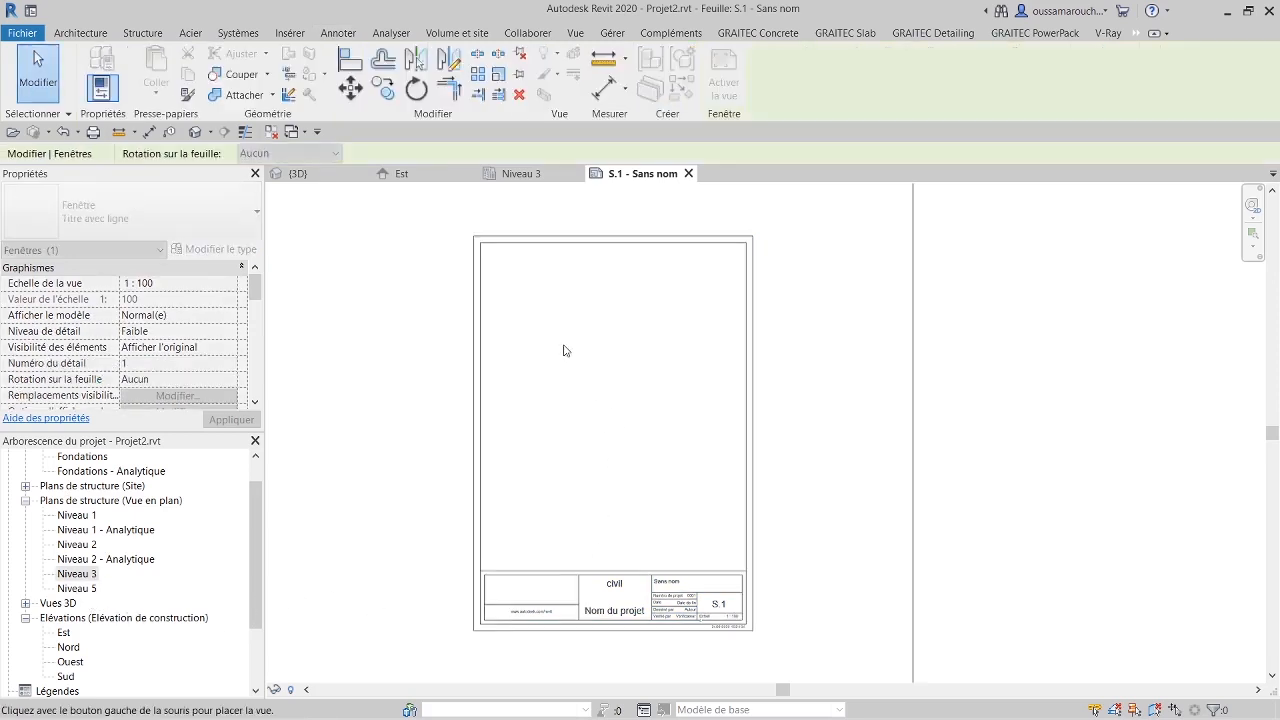
{"action": "left_click", "coordinate": [643, 403]}
Step: Set the scale of the plan view placed on the sheet to 1:50
{"action": "left_click", "coordinate": [194, 283]}
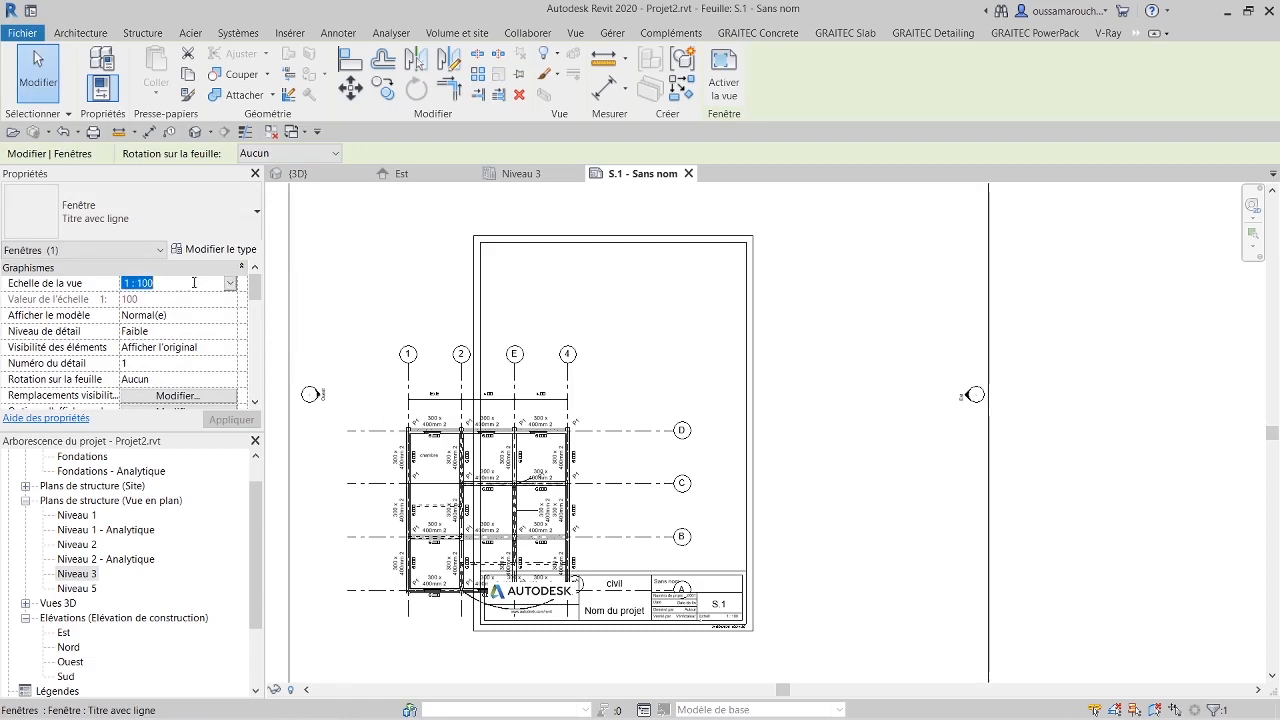
{"action": "left_click", "coordinate": [230, 284]}
{"action": "left_click", "coordinate": [165, 299]}
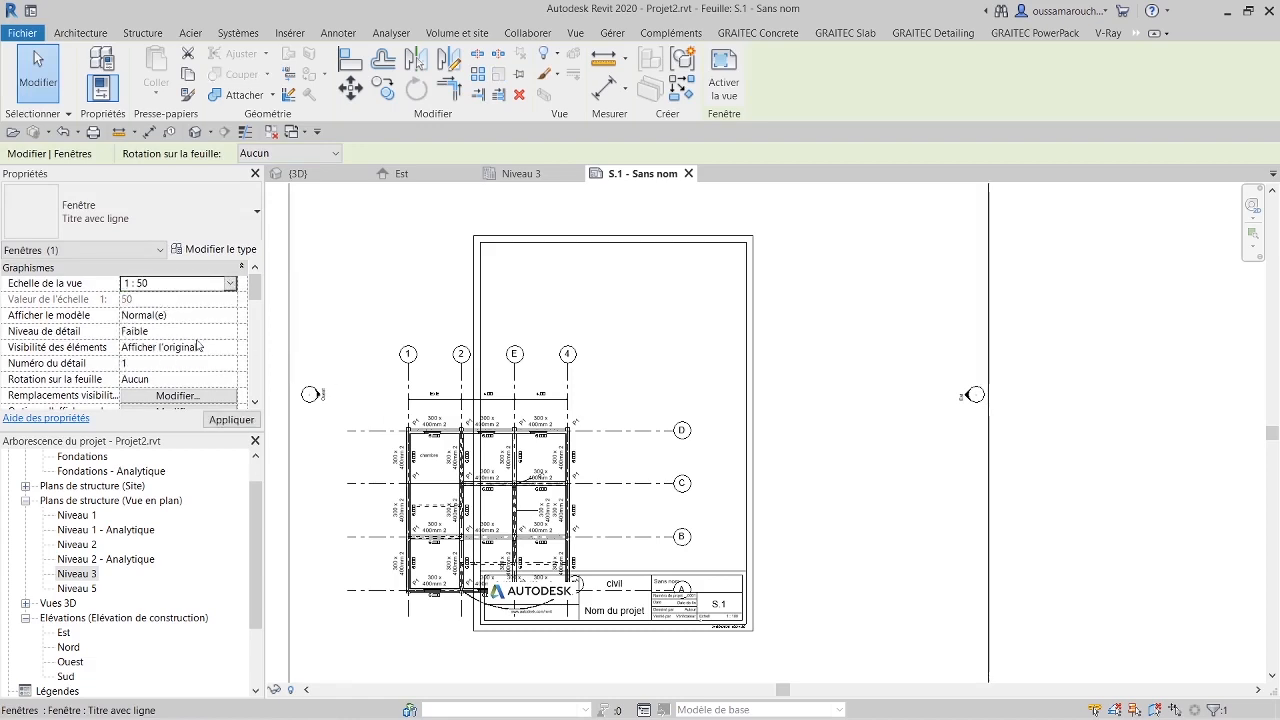
{"action": "left_click", "coordinate": [230, 420]}
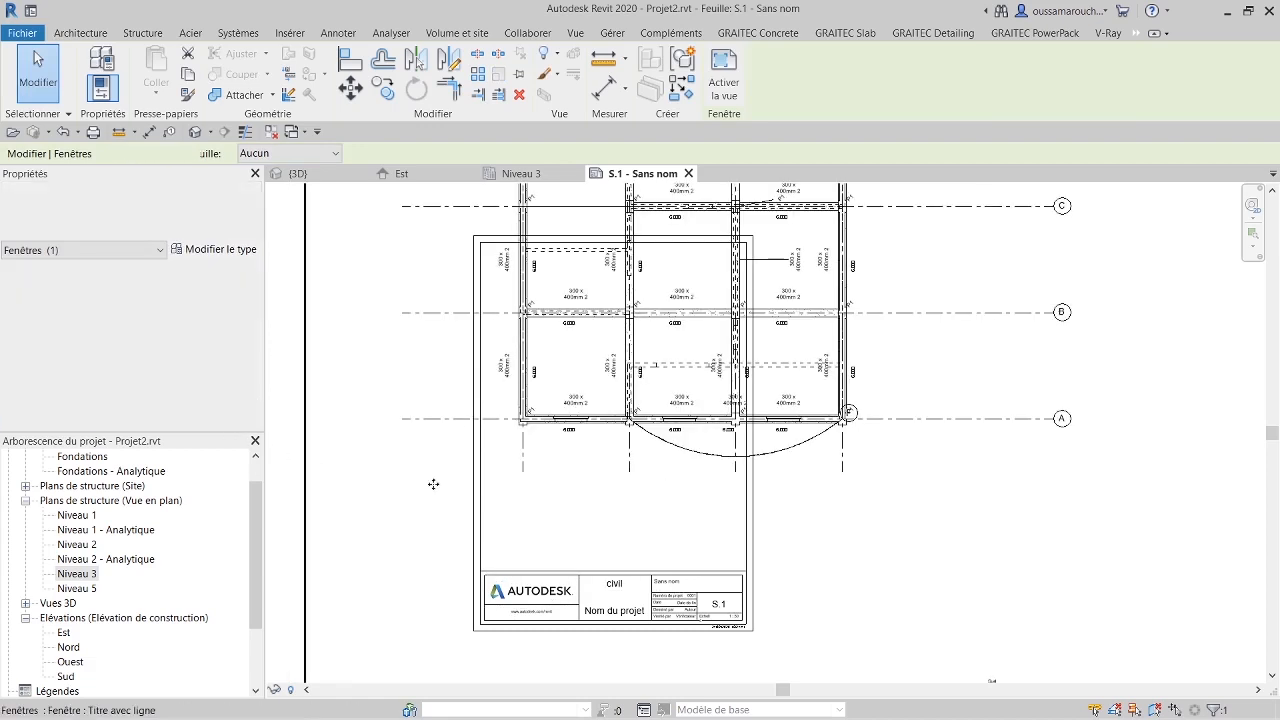
{"action": "scroll", "coordinate": [574, 501], "scroll_direction": "down", "scroll_amount": 1}
{"action": "middle_click_drag", "start_coordinate": [577, 503], "coordinate": [557, 541]}
Step: Set the placed Niveau 3 view's scale to 1:100 and apply it
{"action": "left_click", "coordinate": [207, 284]}
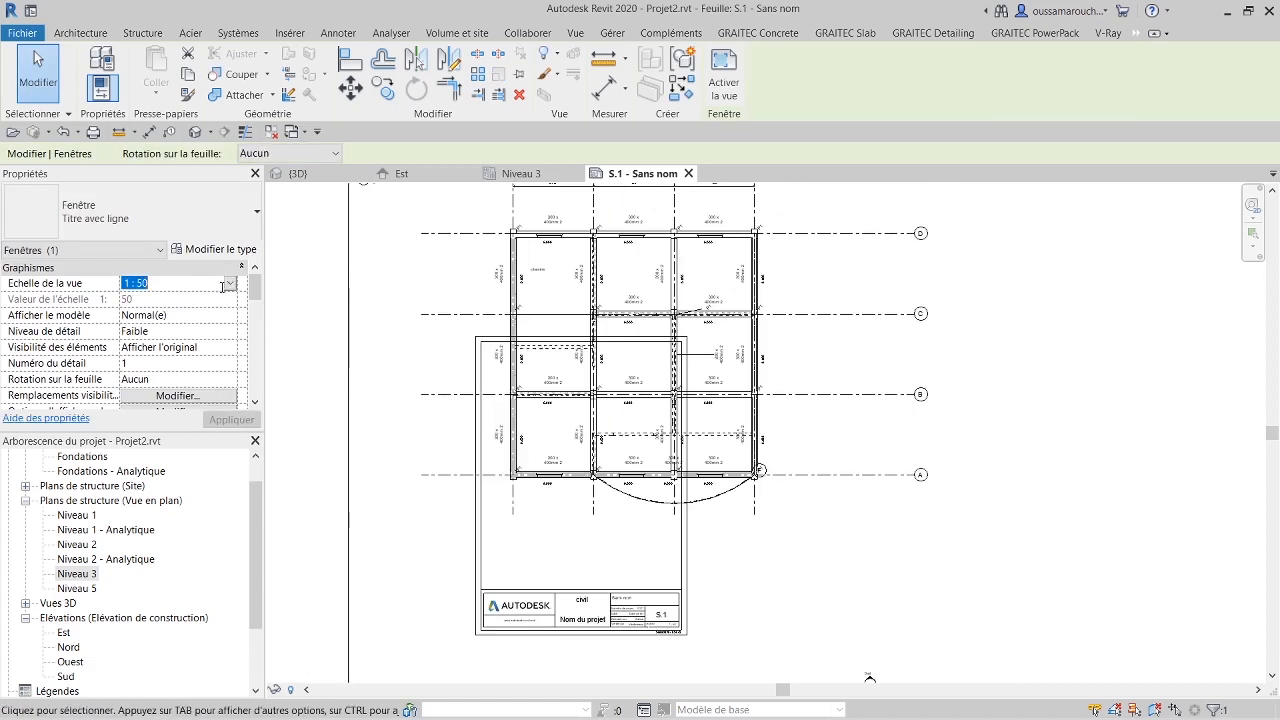
{"action": "left_click", "coordinate": [230, 284]}
{"action": "scroll", "coordinate": [154, 358], "scroll_direction": "down", "scroll_amount": 2}
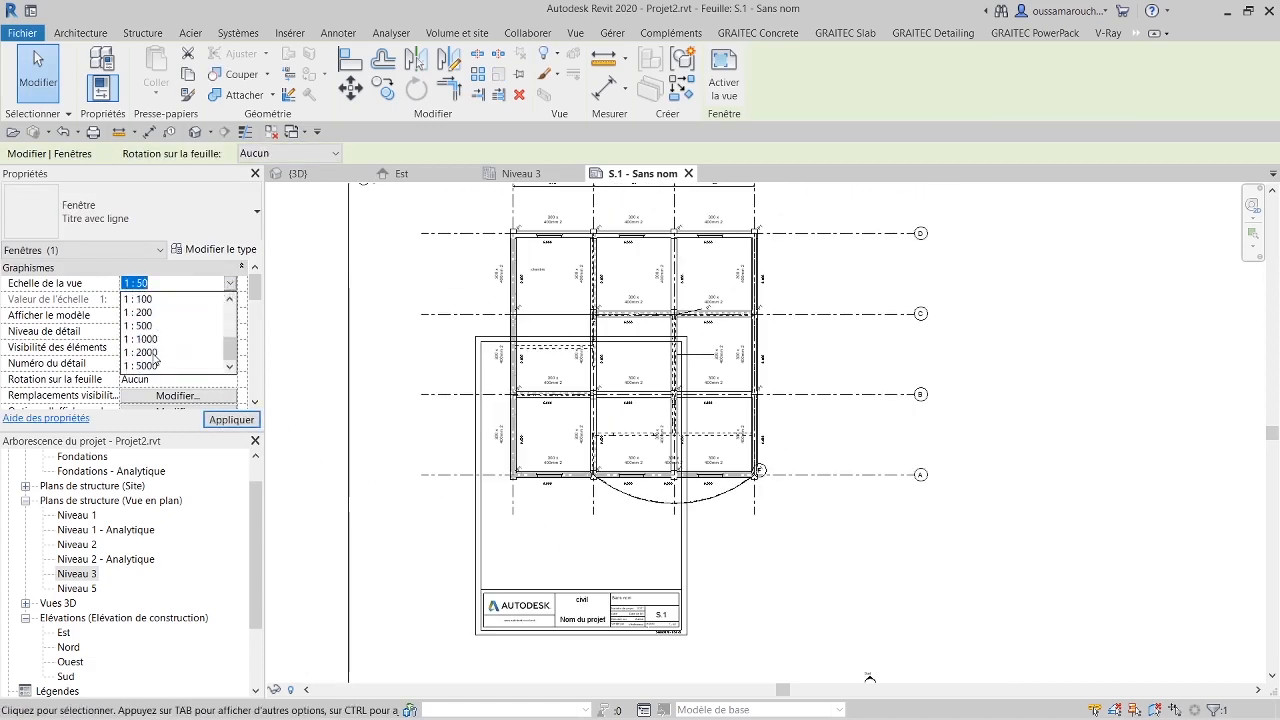
{"action": "left_click", "coordinate": [154, 300]}
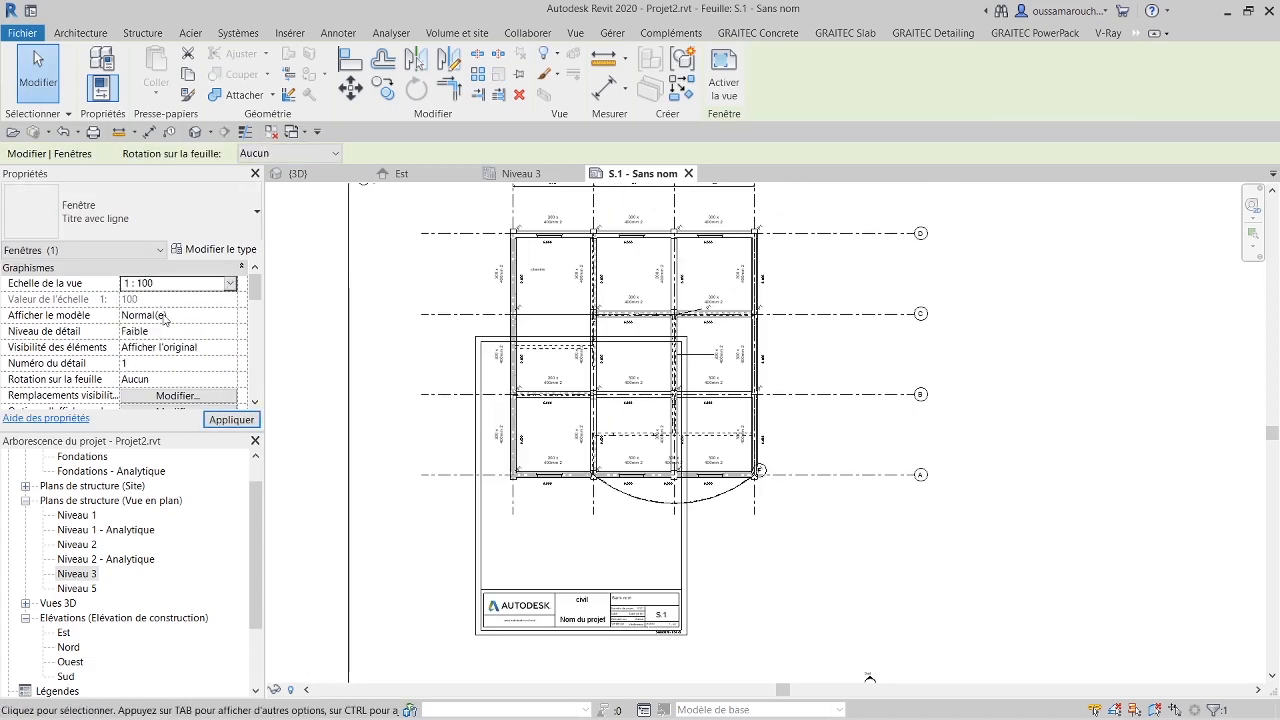
{"action": "left_click", "coordinate": [232, 420]}
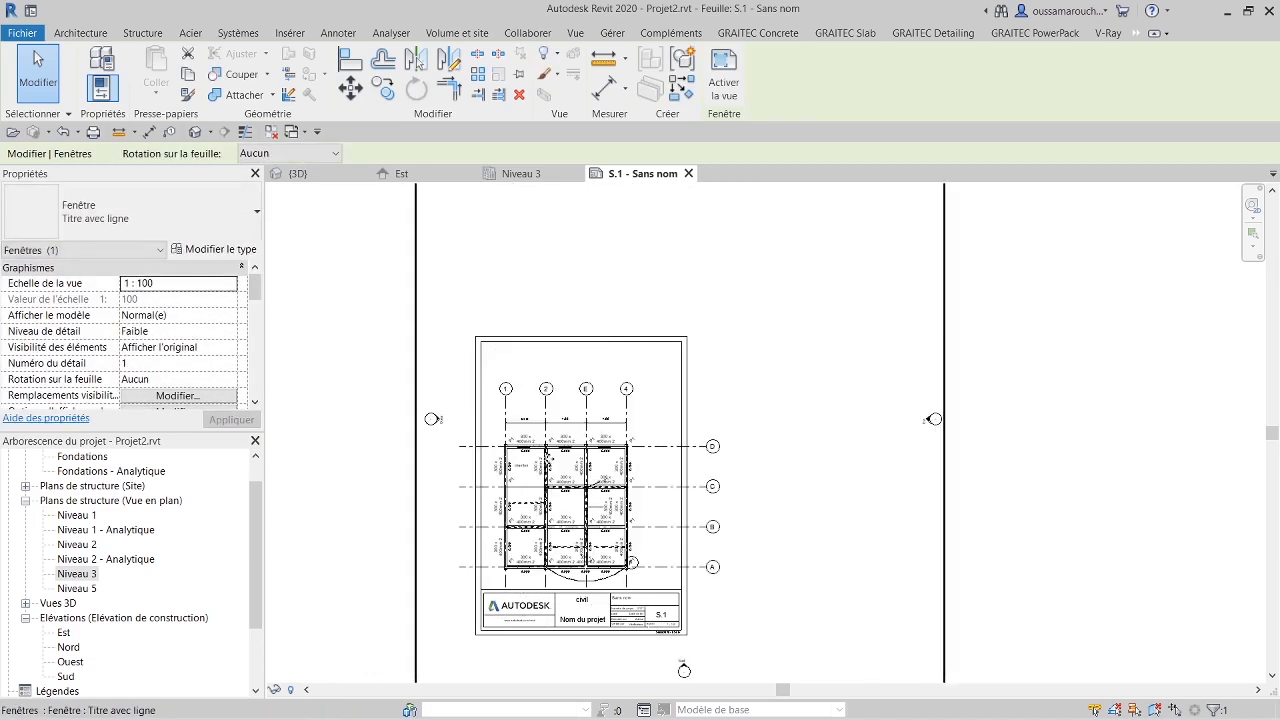
Step: Centre the Niveau 3 view inside the frame of sheet S.1 and check the views listed under S.1 in the project browser
{"action": "left_click_drag", "start_coordinate": [547, 455], "coordinate": [558, 421]}
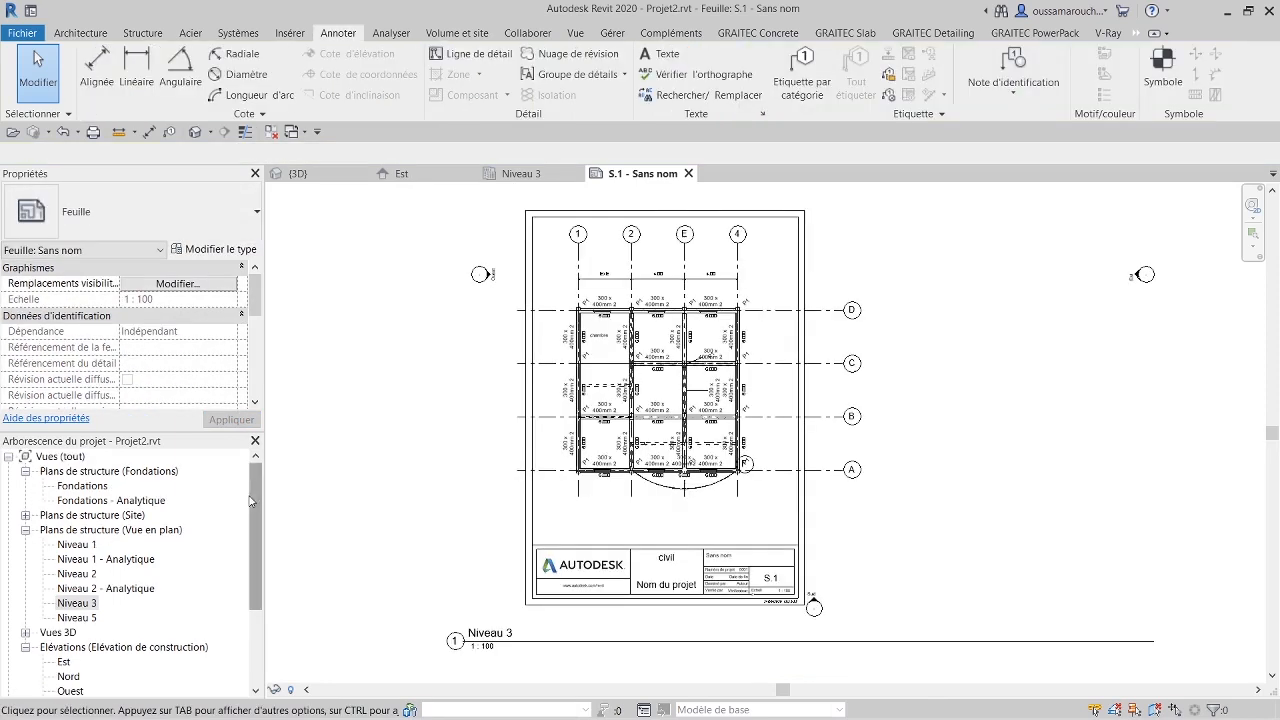
{"action": "left_click_drag", "start_coordinate": [250, 500], "coordinate": [256, 578]}
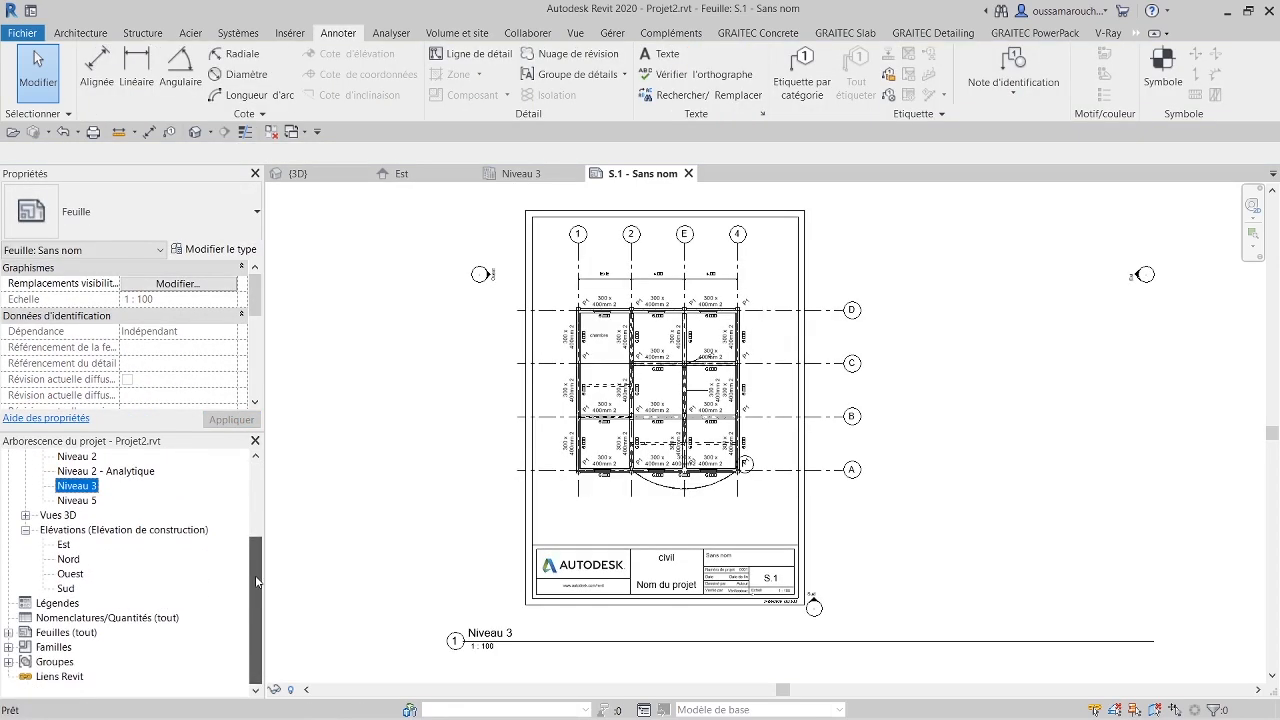
{"action": "left_click", "coordinate": [8, 633]}
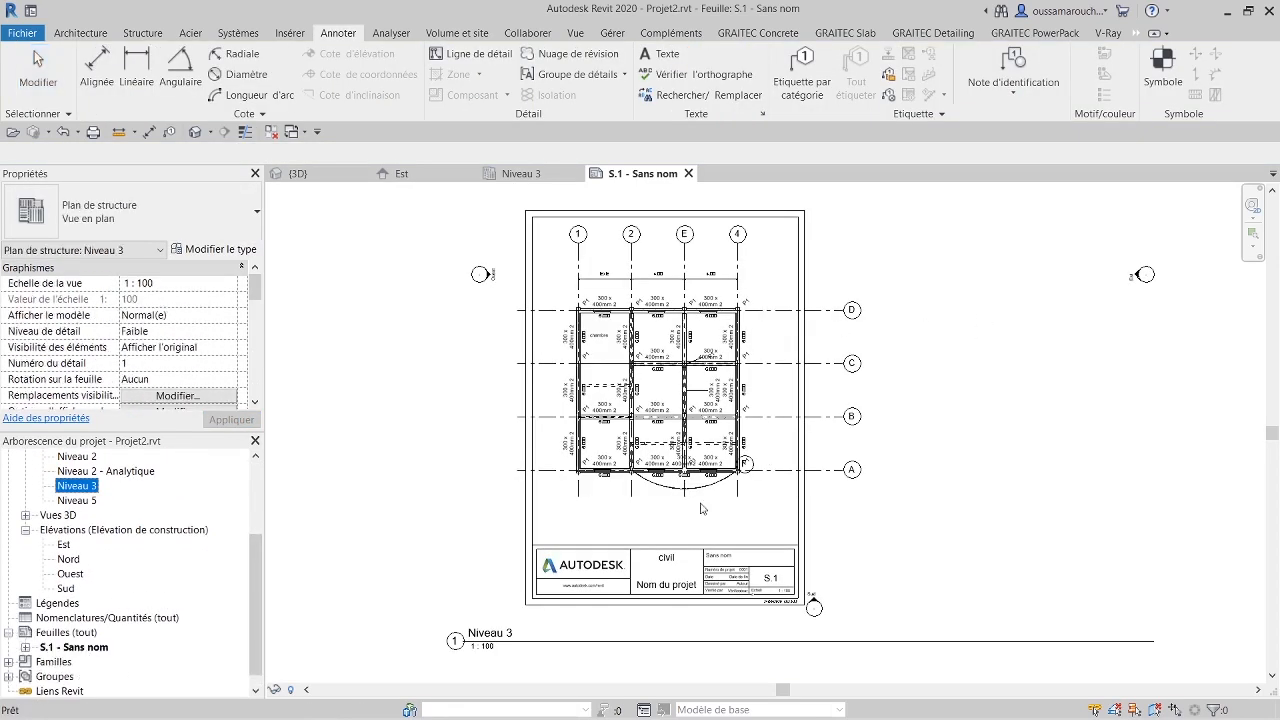
{"action": "left_click", "coordinate": [25, 647]}
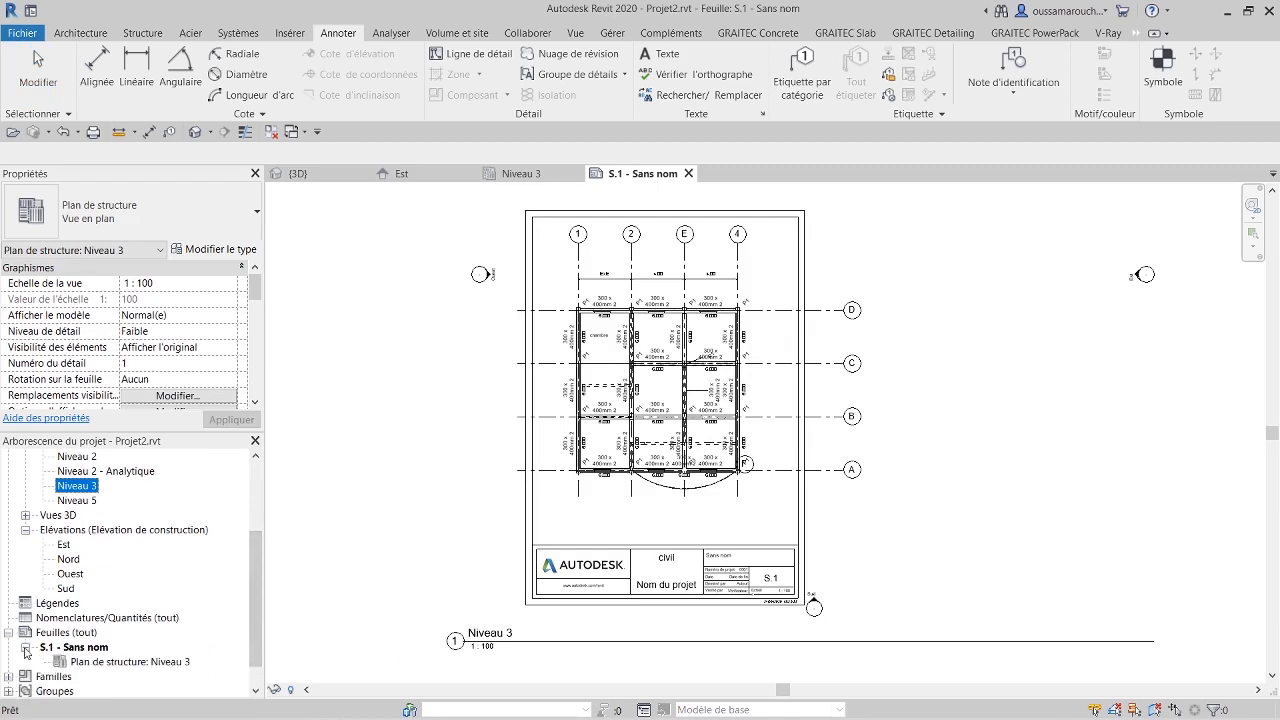
{"action": "left_click", "coordinate": [25, 647]}
{"action": "left_click", "coordinate": [25, 647]}
{"action": "left_click", "coordinate": [25, 647]}
Step: Create a new sheet using the Métrique A4 title block
{"action": "left_click", "coordinate": [57, 633]}
{"action": "right_click", "coordinate": [57, 635]}
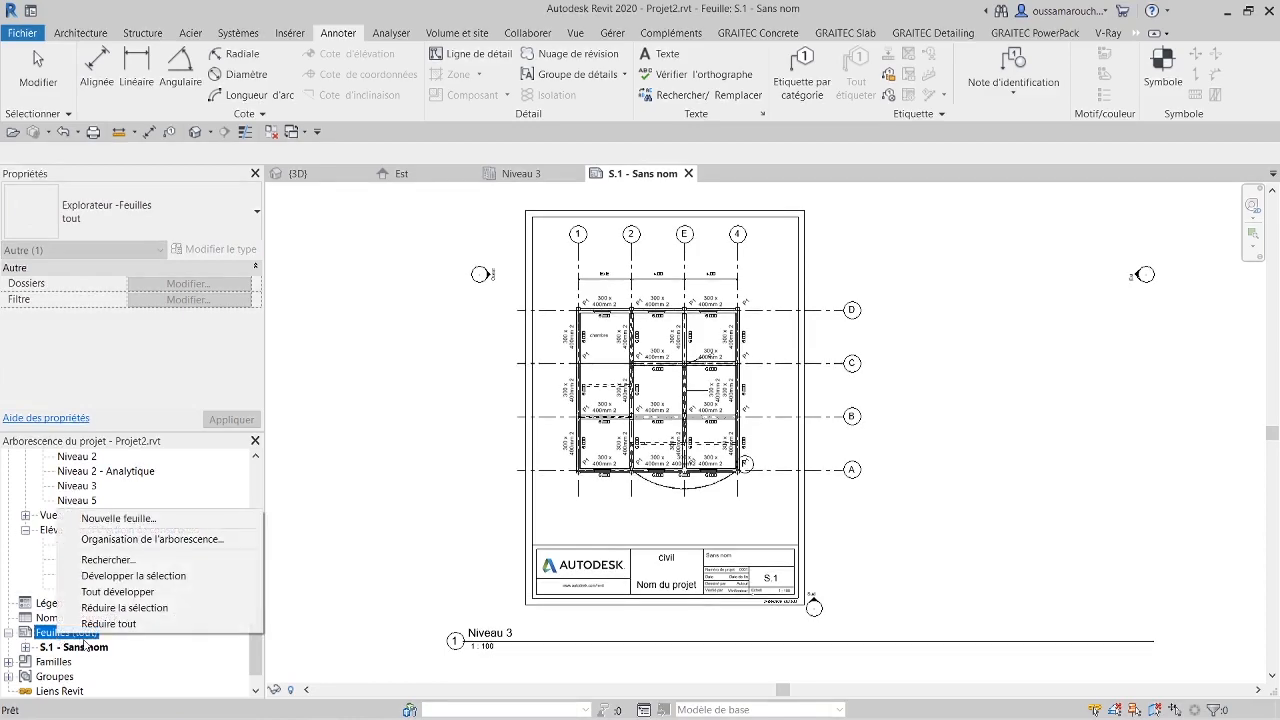
{"action": "left_click", "coordinate": [115, 518]}
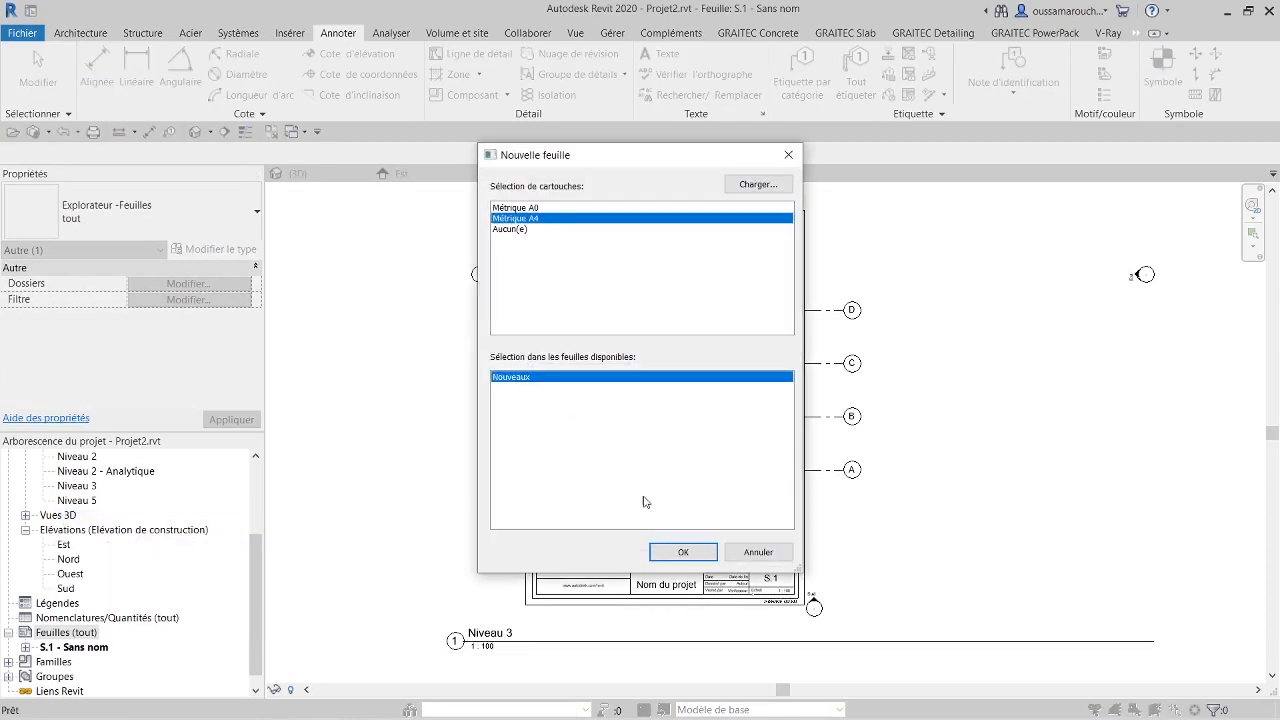
{"action": "left_click", "coordinate": [683, 552]}
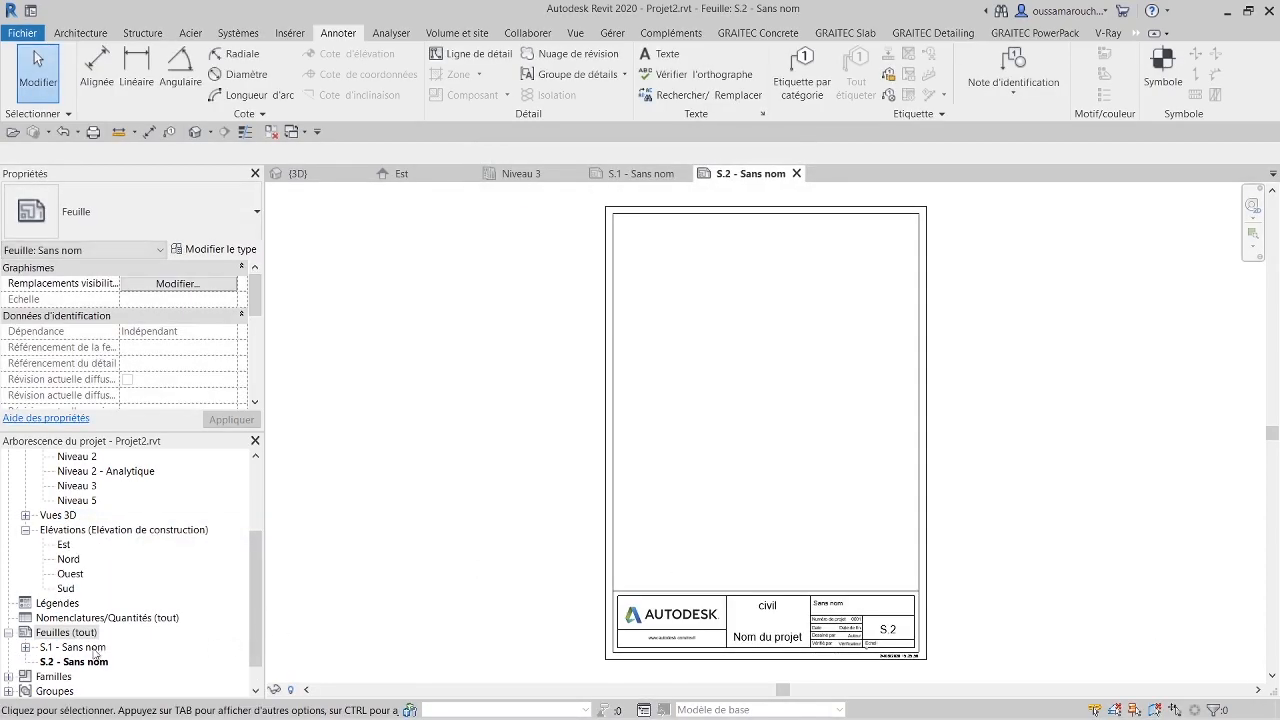
{"action": "left_click", "coordinate": [87, 662]}
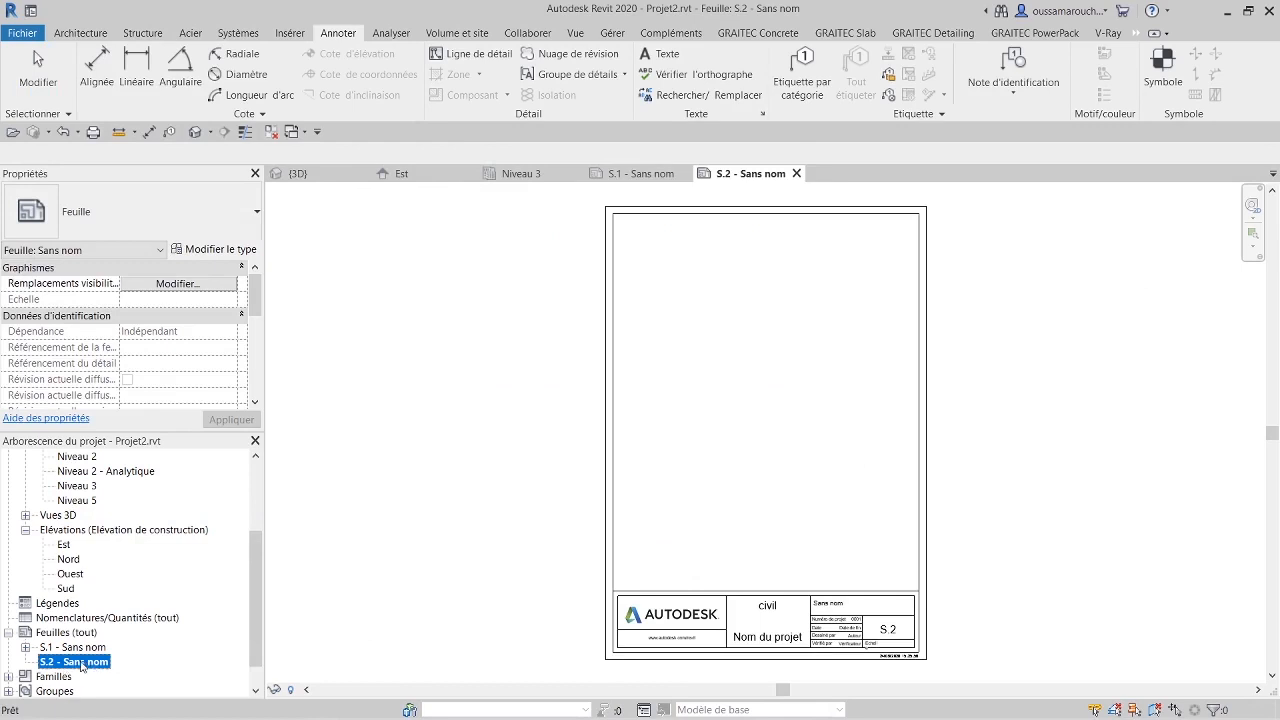
Step: Place the {3D} view on sheet S.2 and move it so the building sits inside the frame above the title block
{"action": "scroll", "coordinate": [100, 562], "scroll_direction": "up", "scroll_amount": 1}
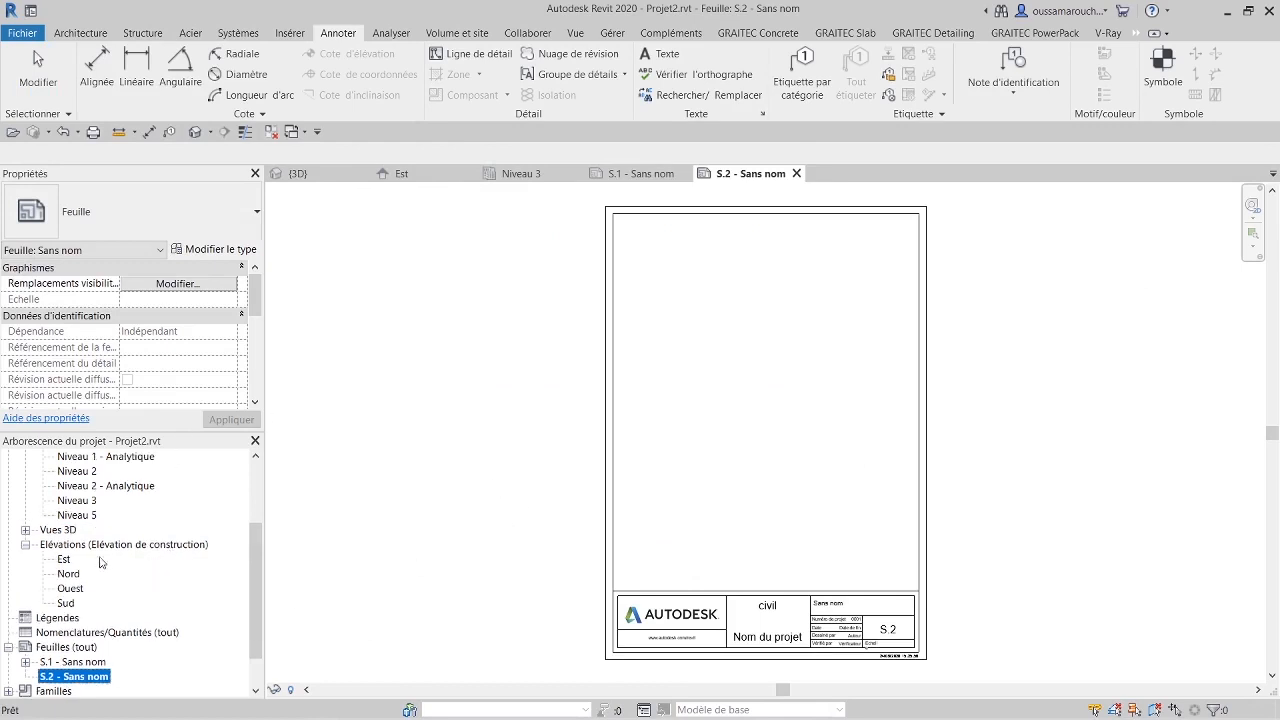
{"action": "left_click", "coordinate": [25, 531]}
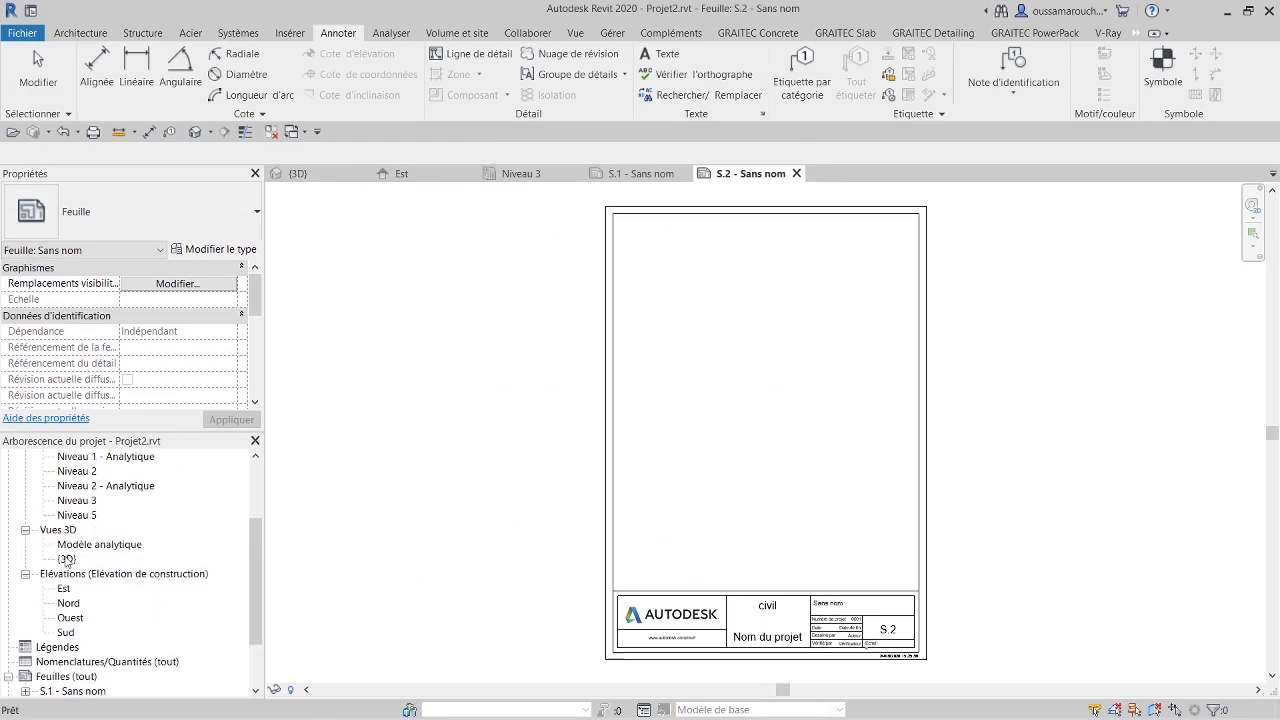
{"action": "left_click", "coordinate": [66, 559]}
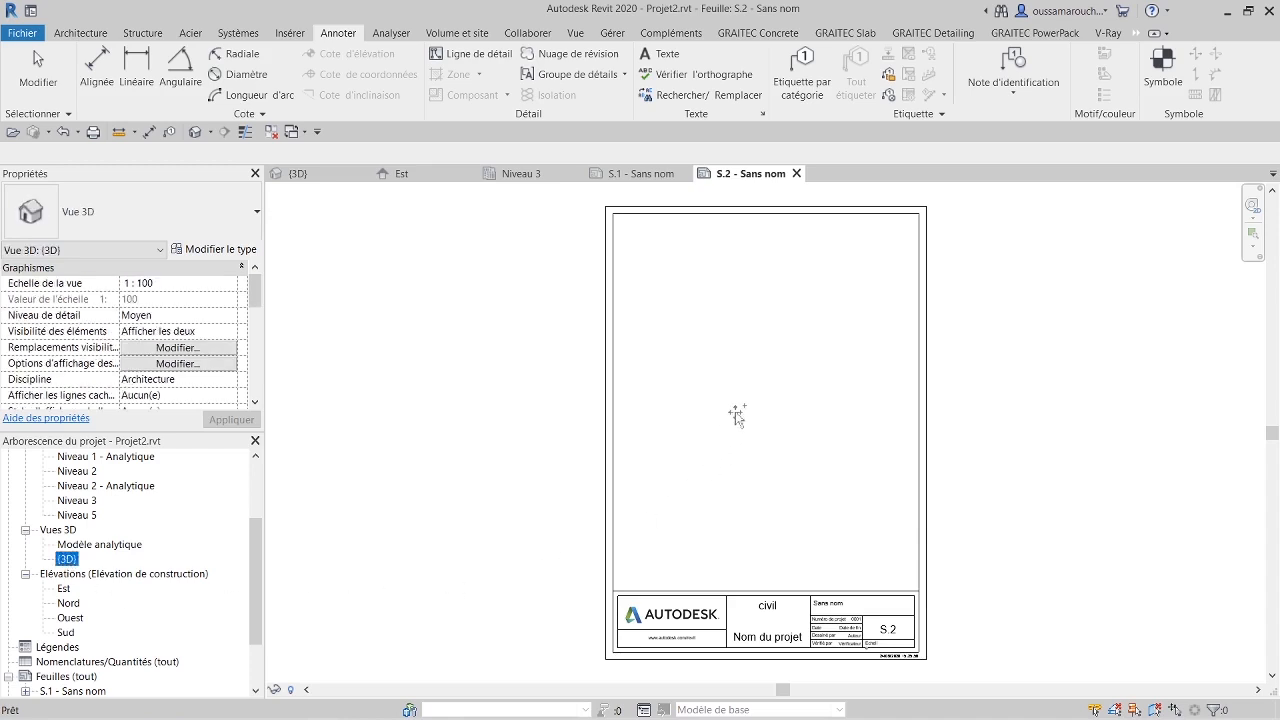
{"action": "left_click", "coordinate": [752, 419]}
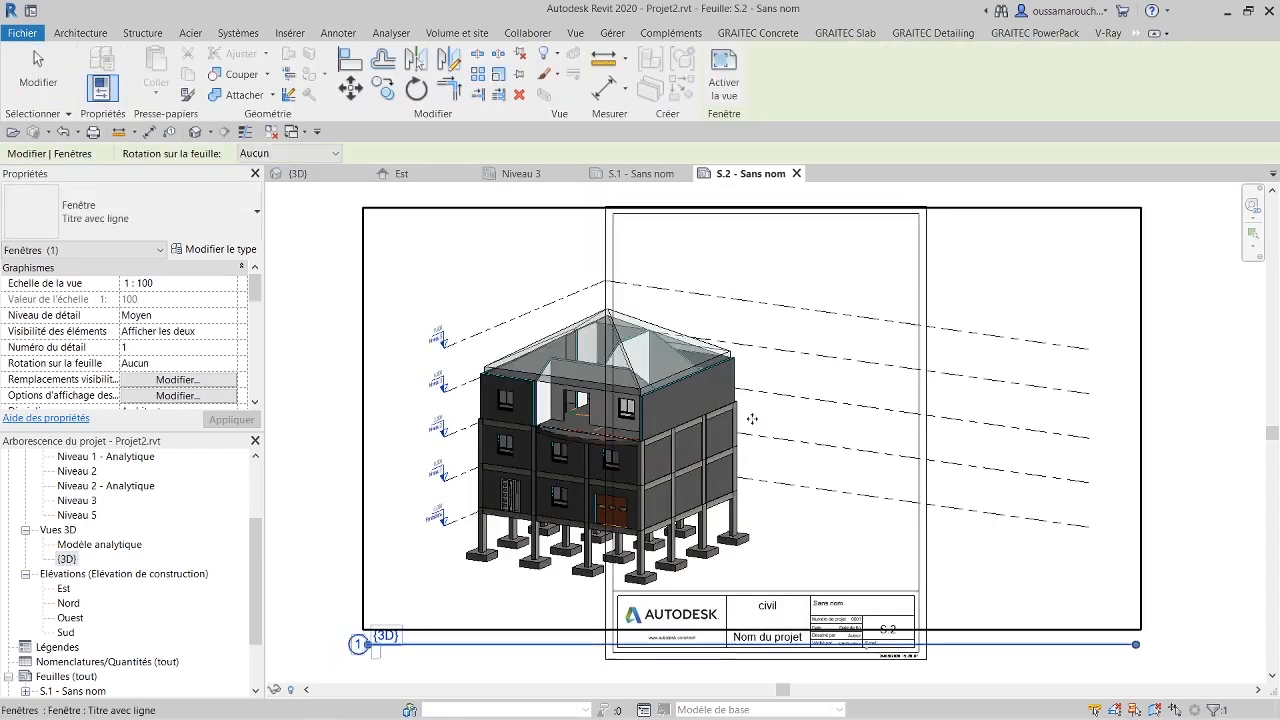
{"action": "left_click_drag", "start_coordinate": [578, 434], "coordinate": [740, 424]}
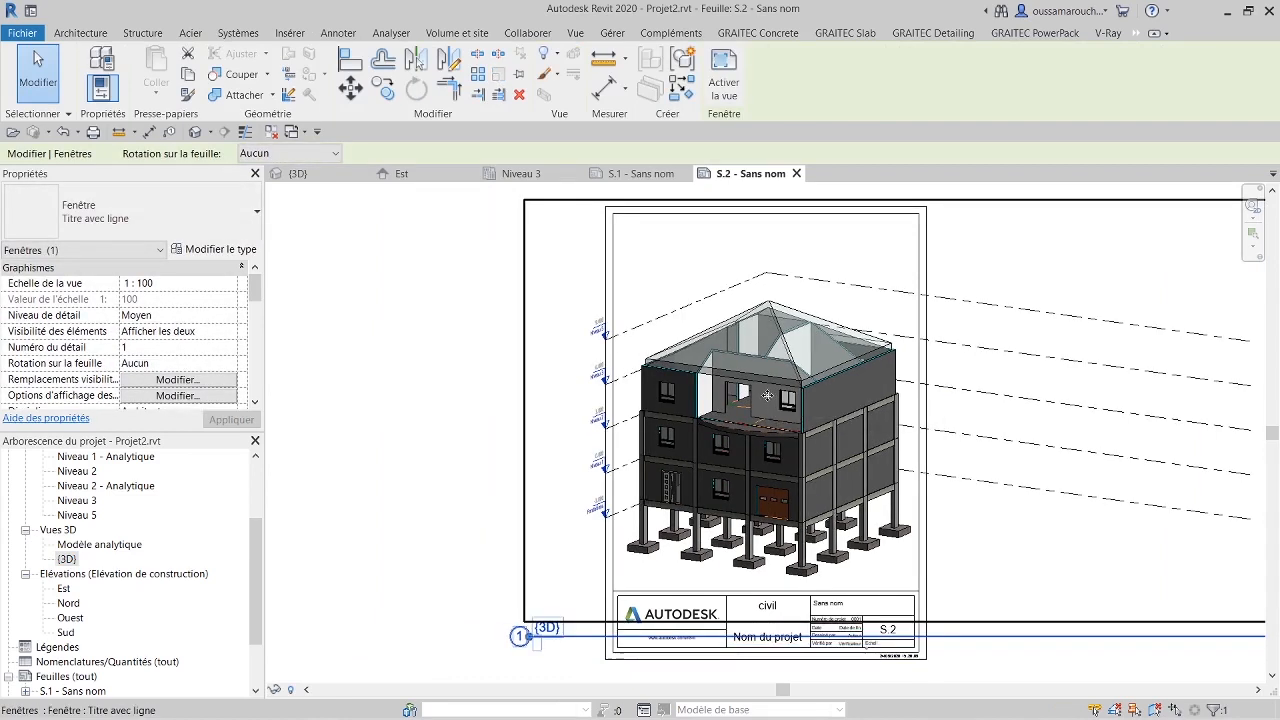
{"action": "left_click_drag", "start_coordinate": [767, 396], "coordinate": [749, 379]}
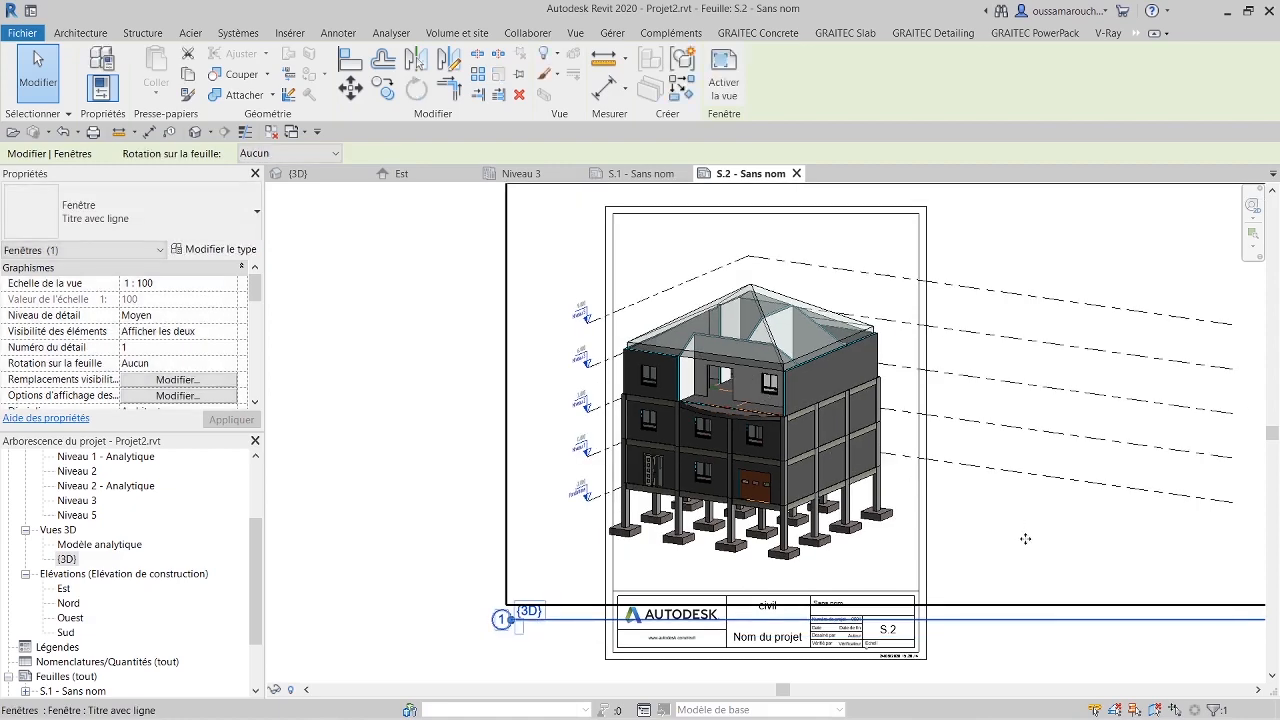
{"action": "left_click", "coordinate": [1033, 664]}
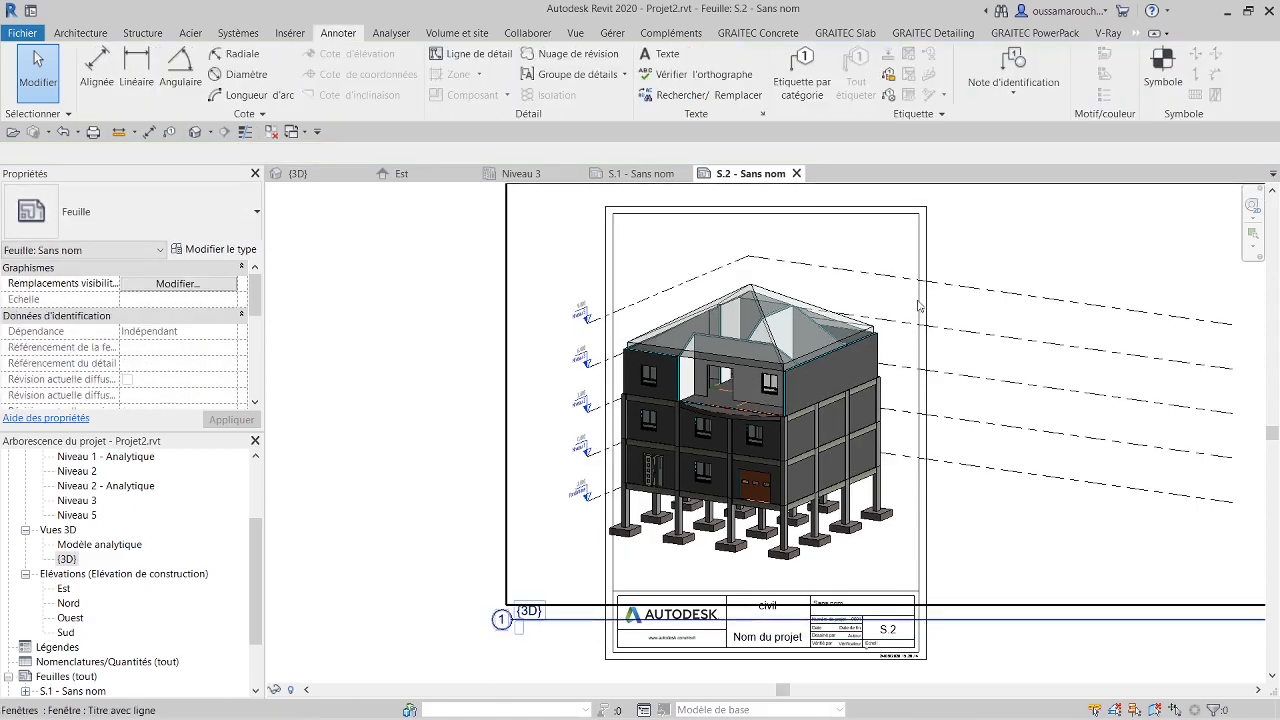
Step: Rename sheet S.1 to "niveau3", keeping its number
{"action": "scroll", "coordinate": [100, 643], "scroll_direction": "down", "scroll_amount": 2}
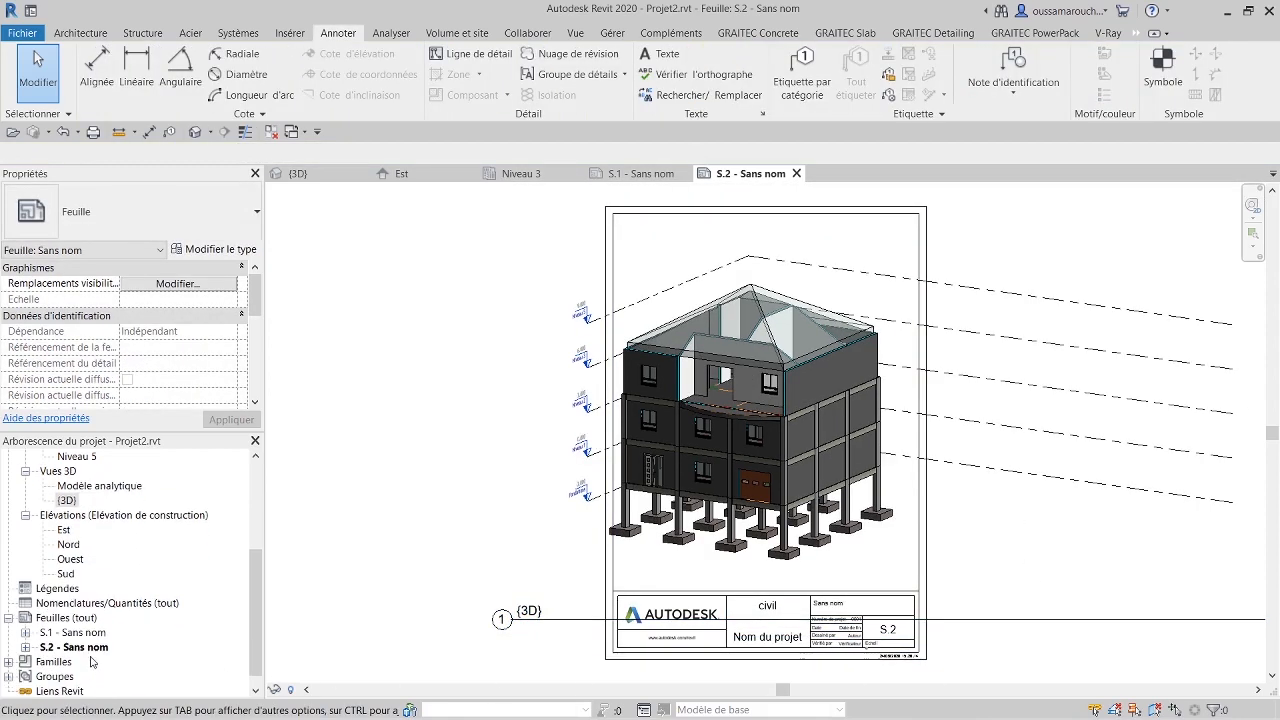
{"action": "left_click", "coordinate": [100, 632]}
{"action": "left_click", "coordinate": [100, 632]}
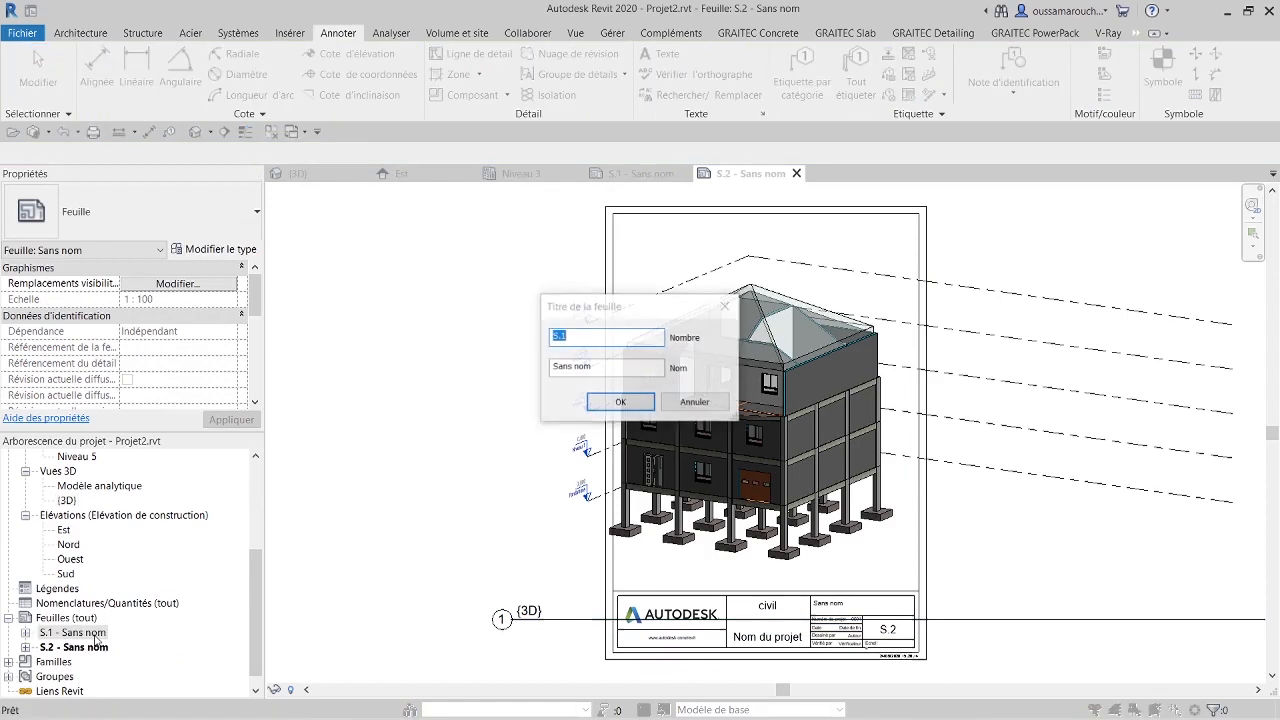
{"action": "key", "text": "Tab"}
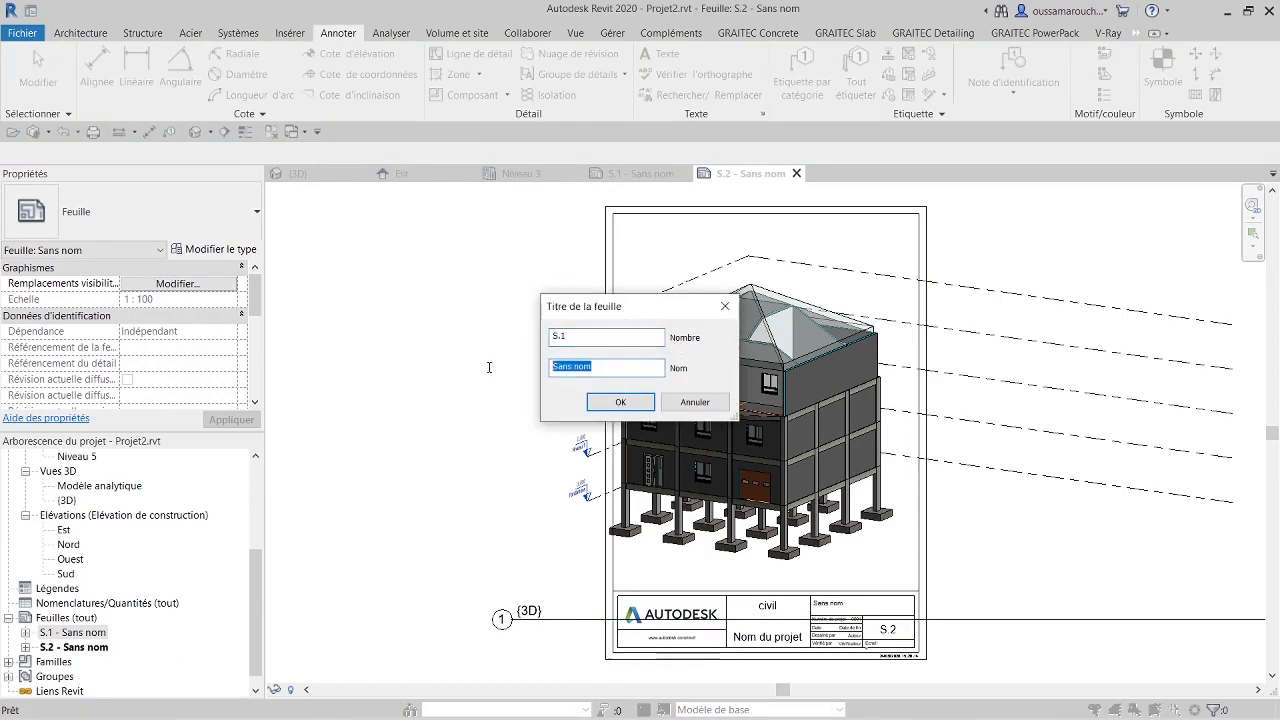
{"action": "type", "text": "niveau3"}
{"action": "key", "text": "Return"}
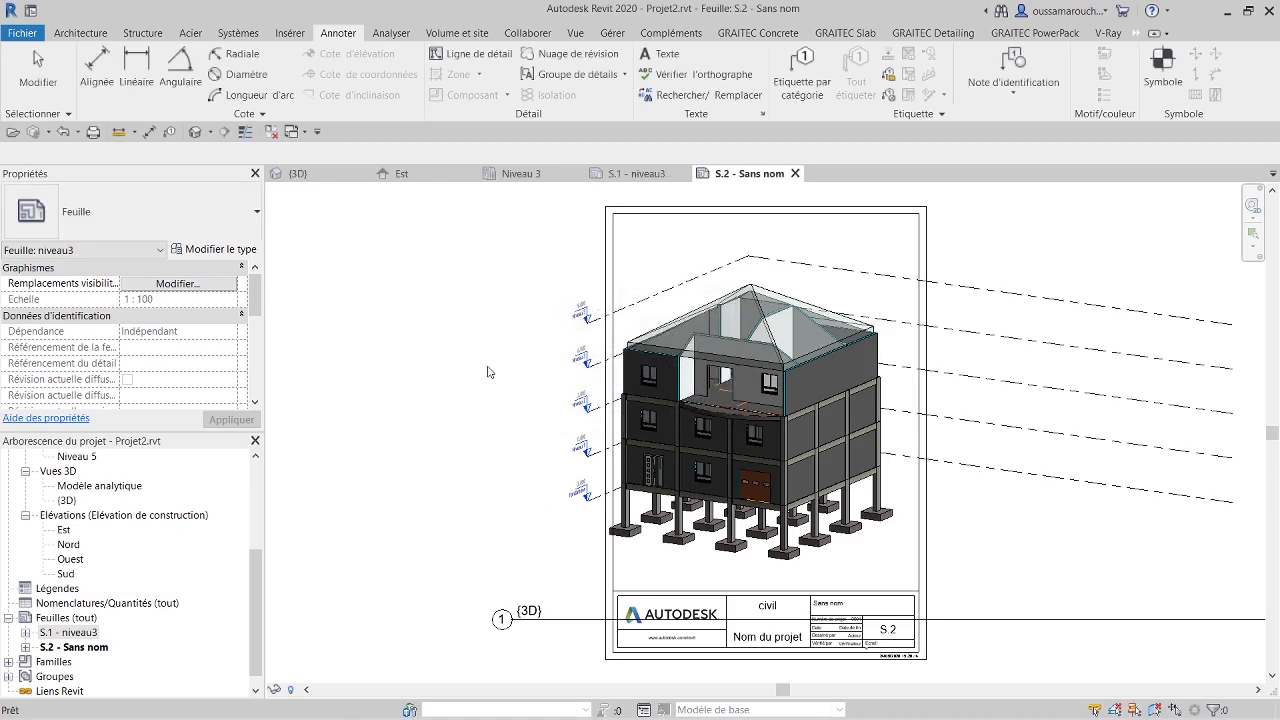
Step: Open sheet S.1 and set up its printing with Microsoft Print to PDF, limiting the print range to the active window (Fenêtre active)
{"action": "double_click", "coordinate": [70, 632]}
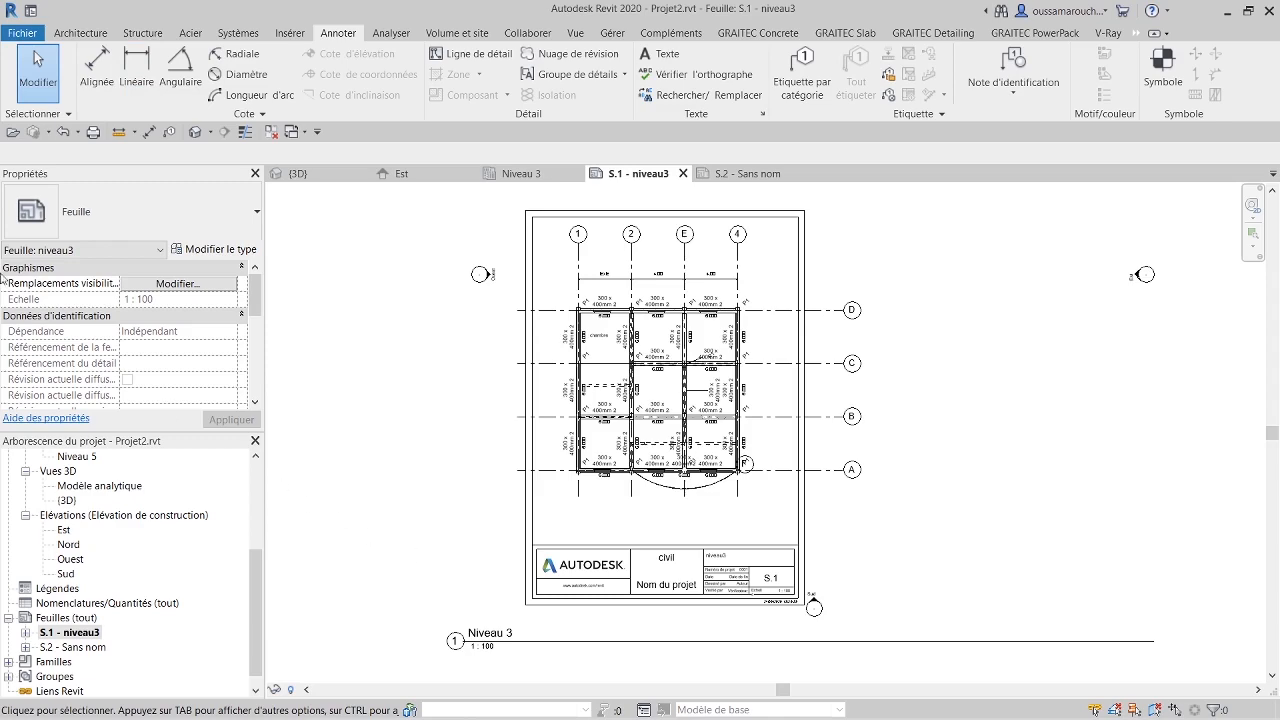
{"action": "left_click", "coordinate": [22, 33]}
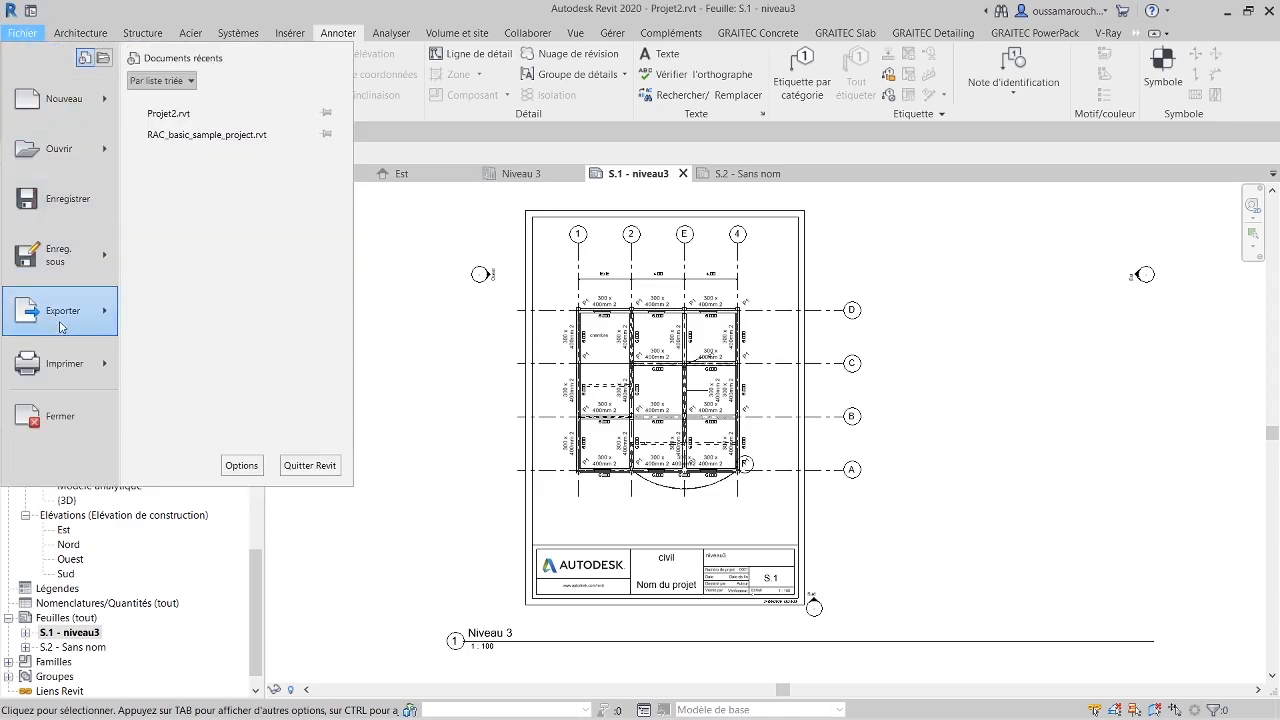
{"action": "left_click", "coordinate": [65, 363]}
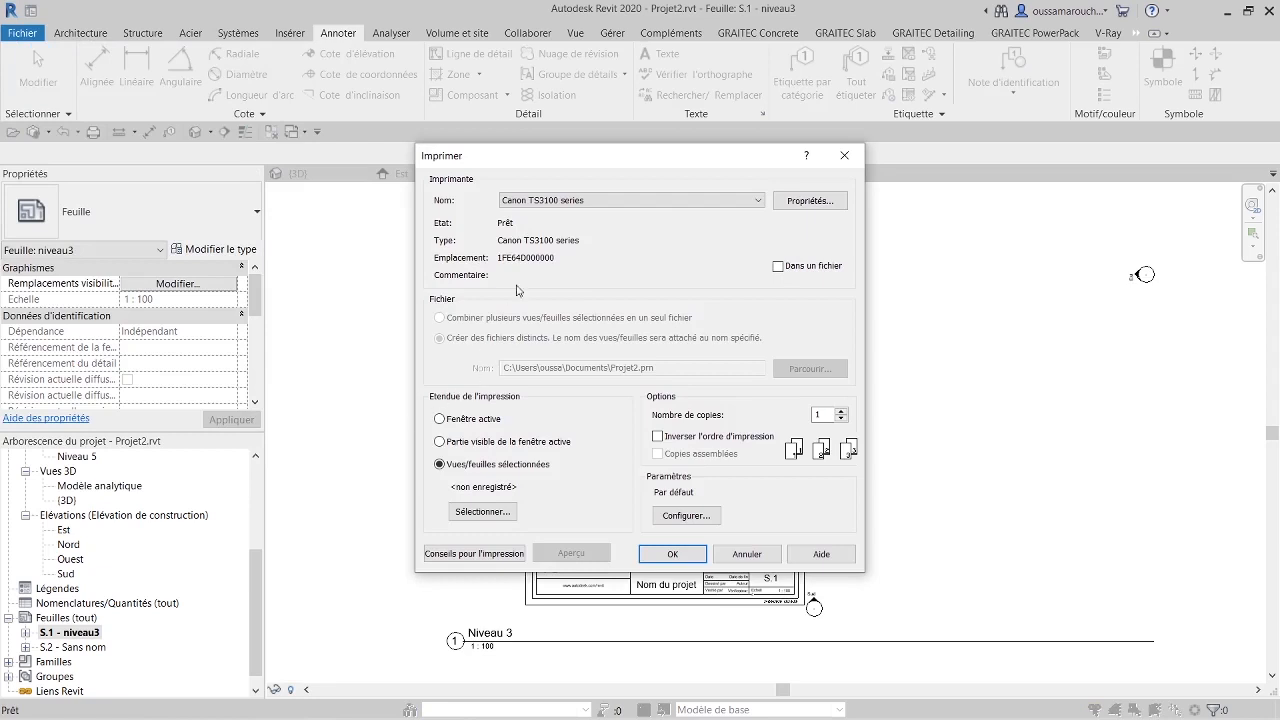
{"action": "left_click", "coordinate": [665, 203]}
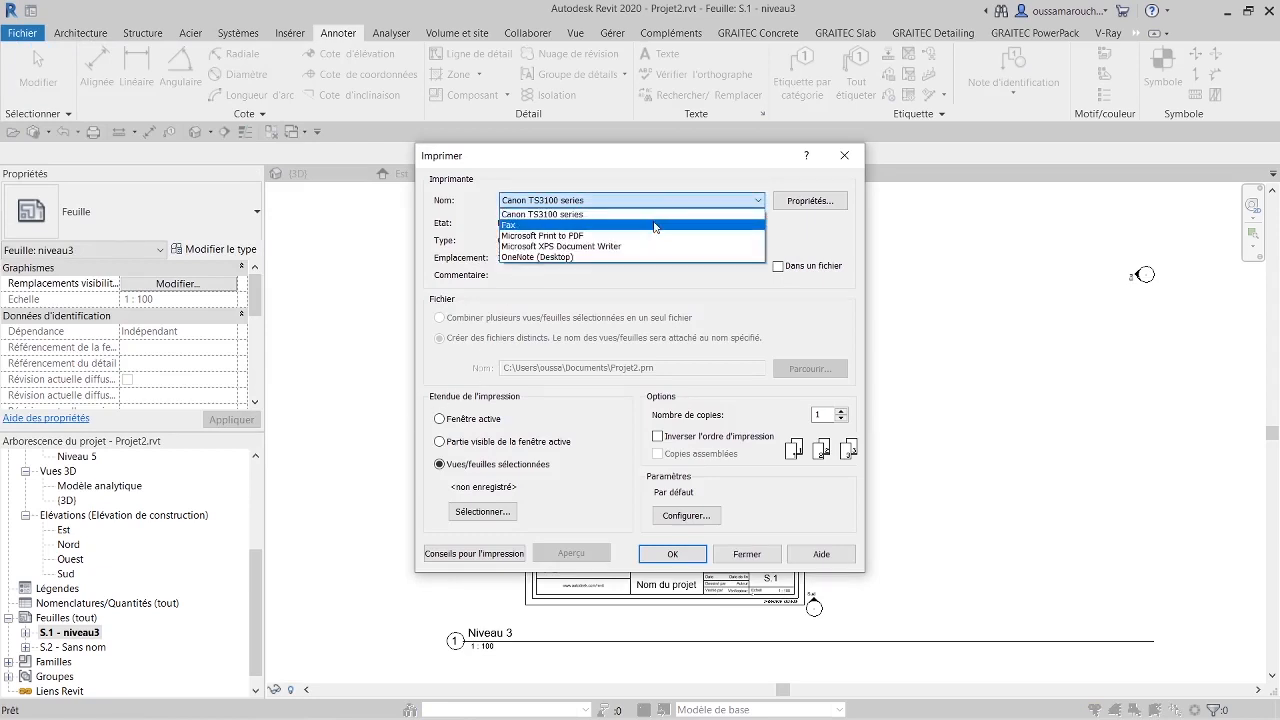
{"action": "left_click", "coordinate": [645, 236]}
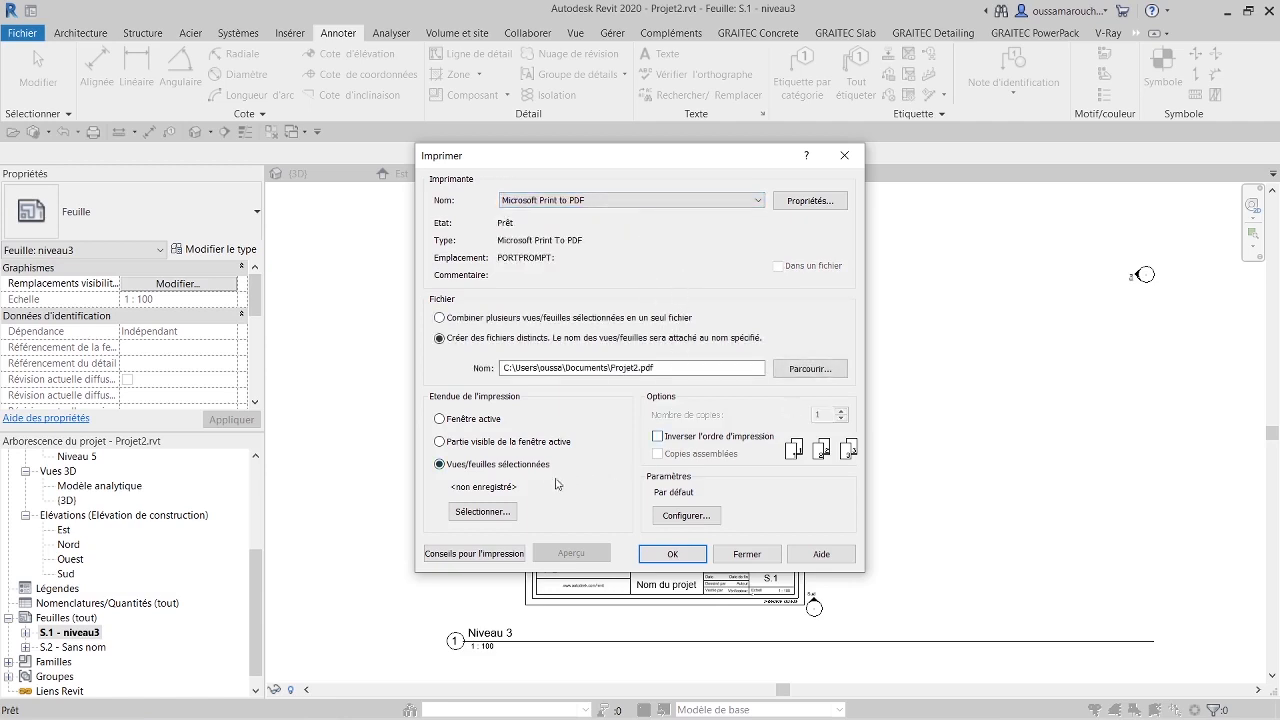
{"action": "left_click_drag", "start_coordinate": [552, 168], "coordinate": [399, 187]}
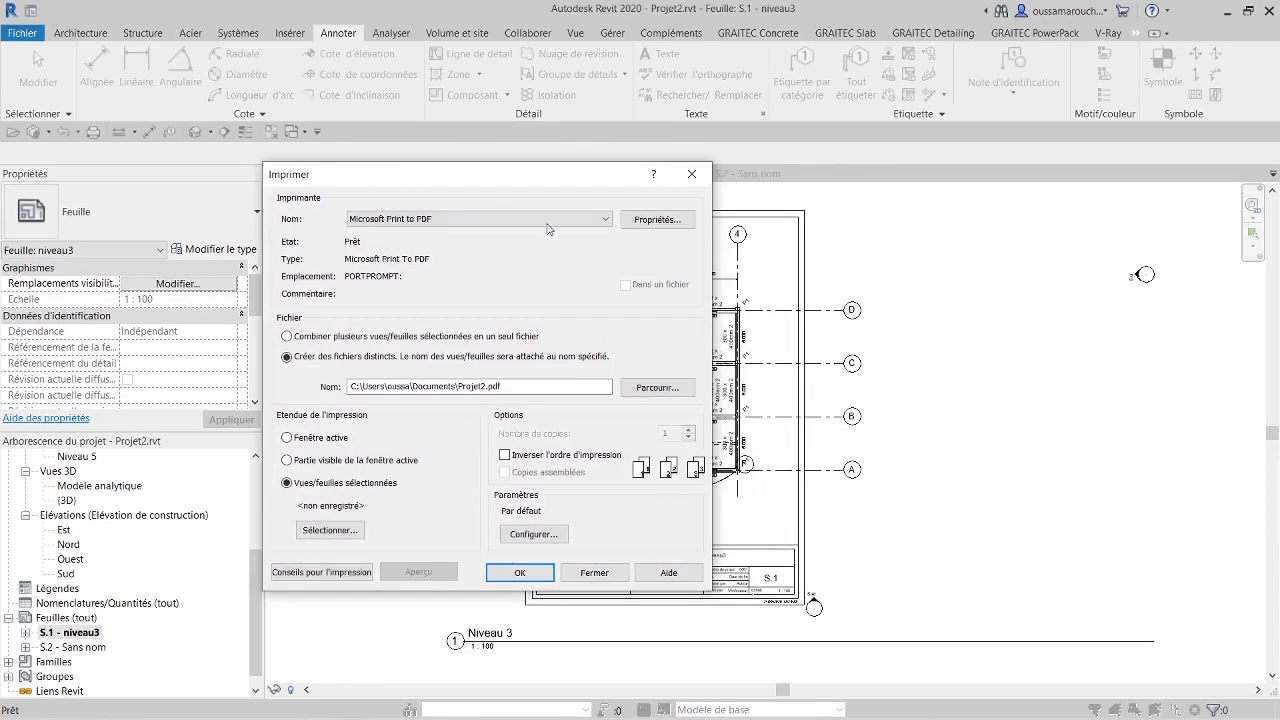
{"action": "left_click_drag", "start_coordinate": [466, 180], "coordinate": [639, 185]}
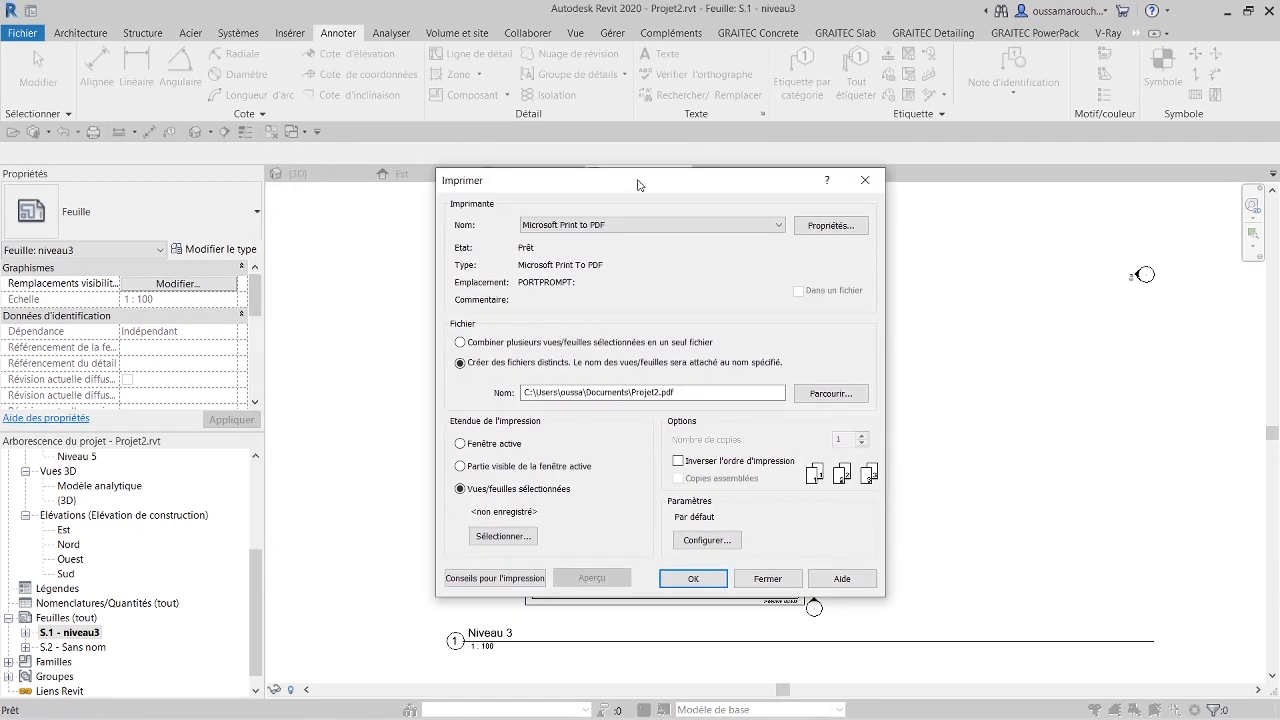
{"action": "left_click", "coordinate": [479, 446]}
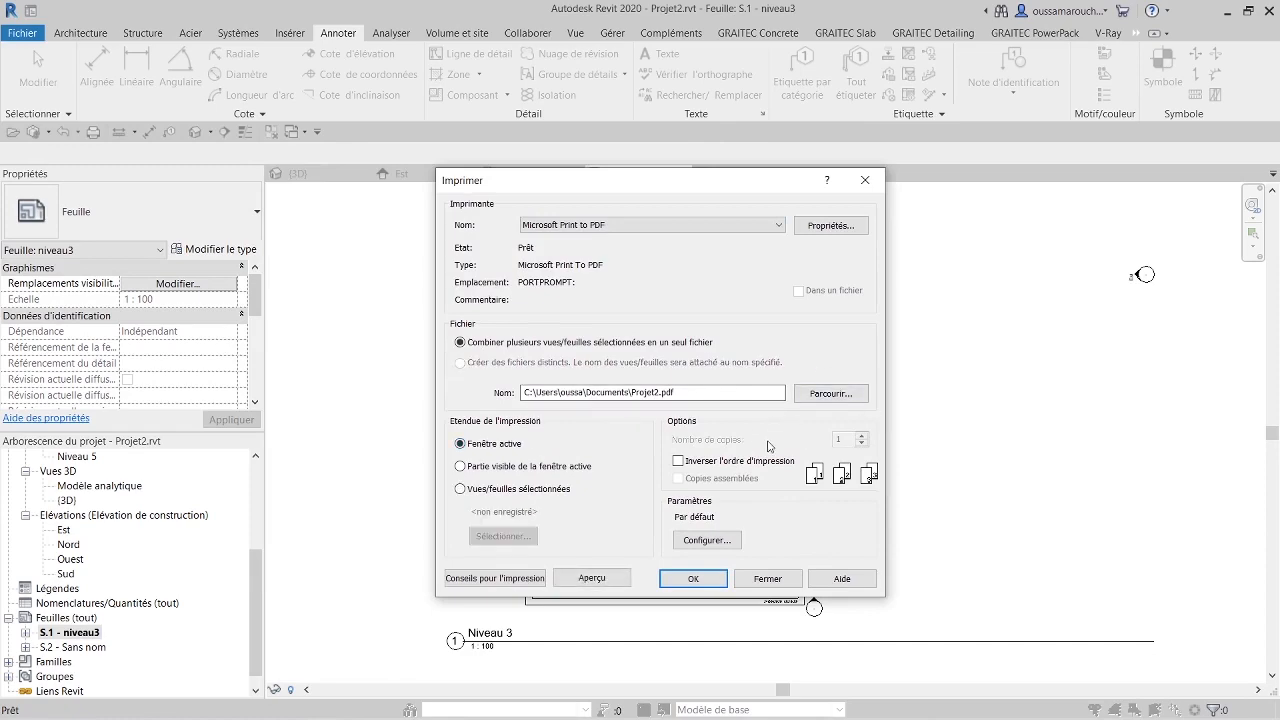
Step: Print the sheet to a PDF named "niveau 3" in the Bureau folder, and save the project
{"action": "left_click", "coordinate": [690, 578]}
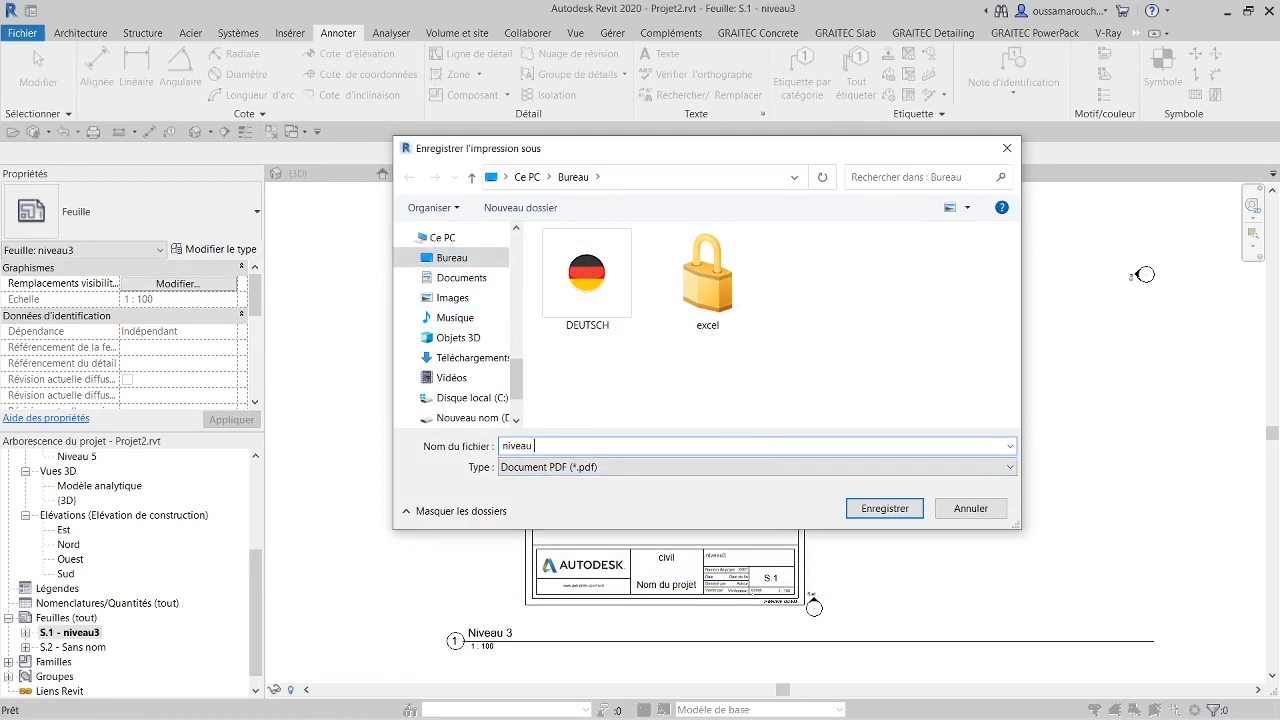
{"action": "type", "text": "niveau 3"}
{"action": "key", "text": "Return"}
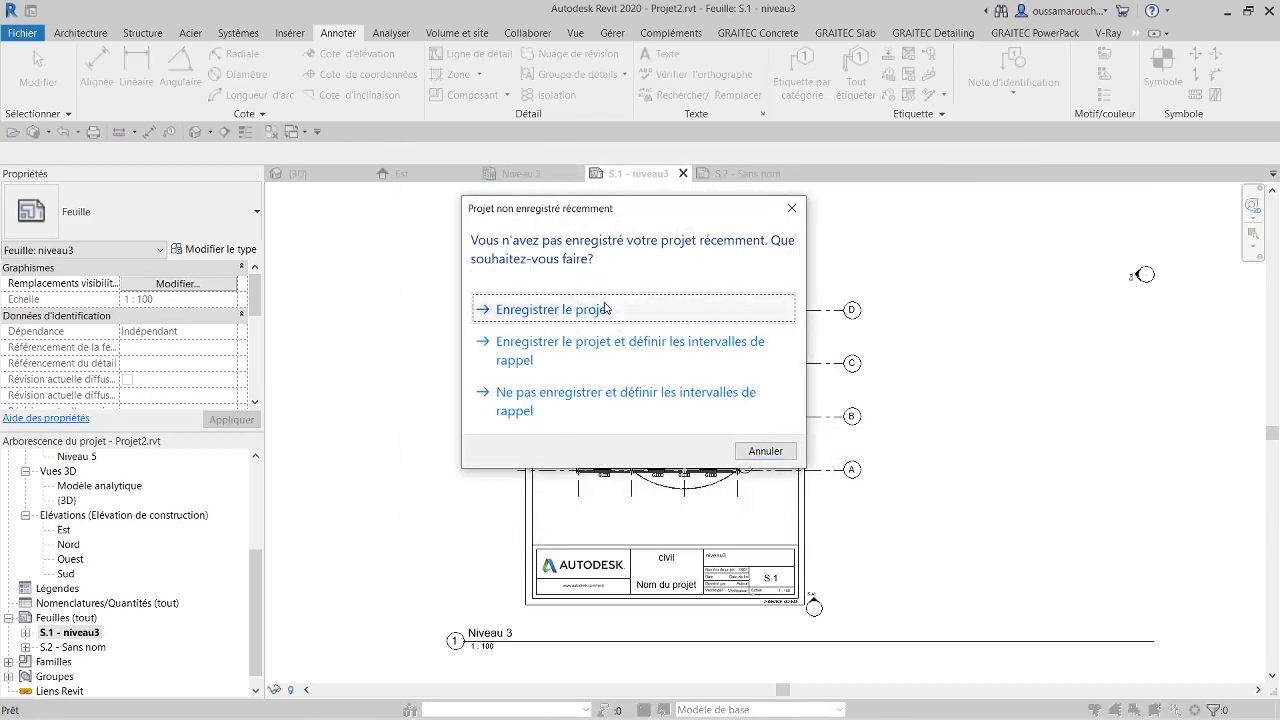
{"action": "left_click", "coordinate": [606, 307]}
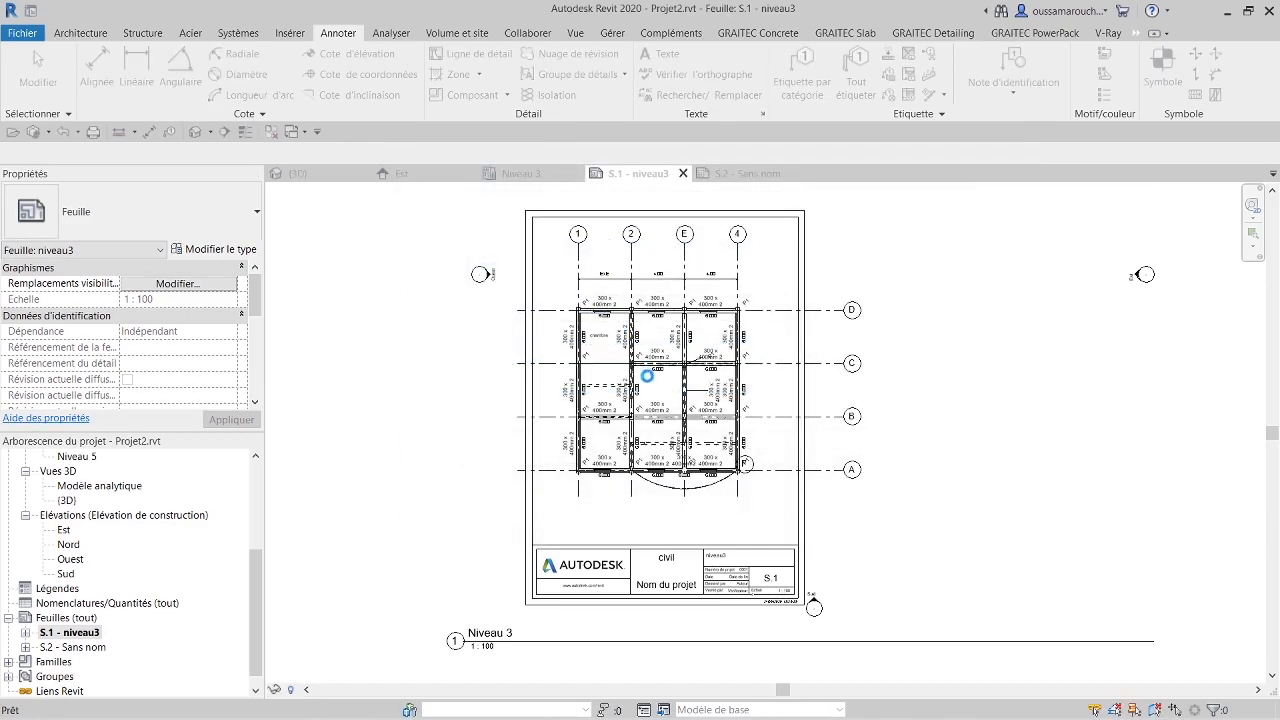
Step: Open niveau 3.pdf from the Windows desktop to check the printed sheet, close it and return to Revit
{"action": "left_click", "coordinate": [1227, 10]}
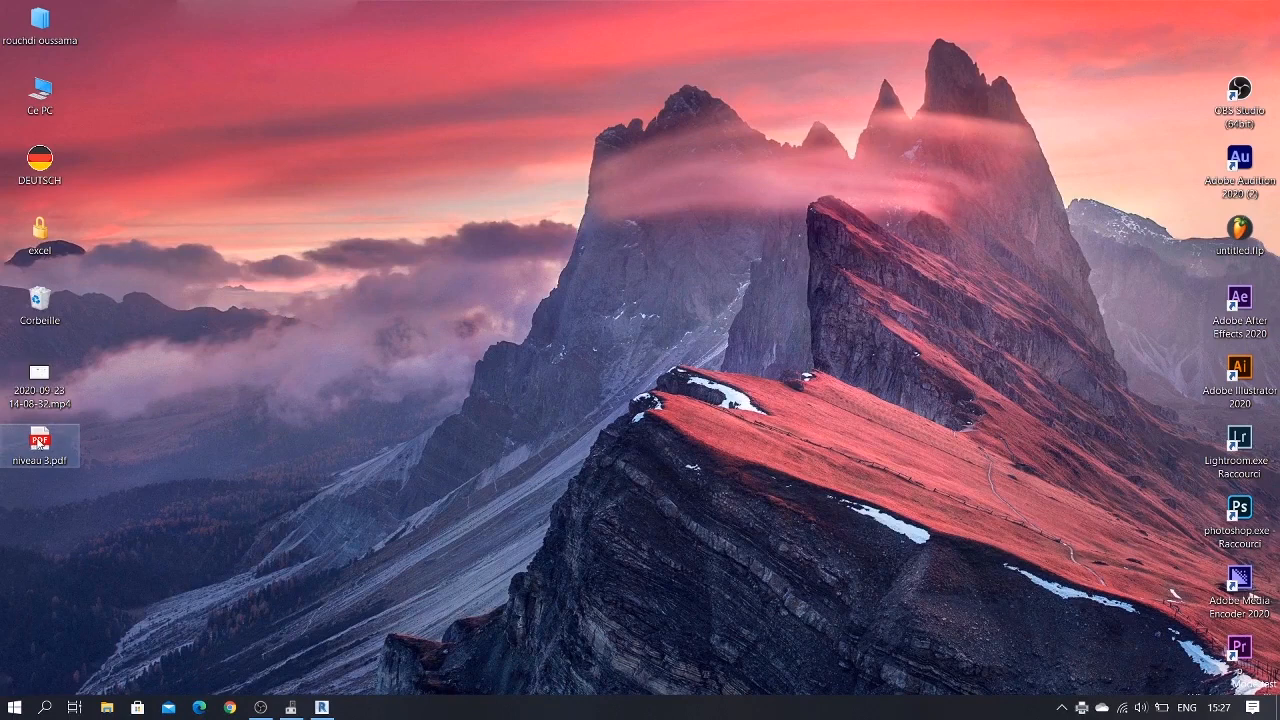
{"action": "double_click", "coordinate": [38, 441]}
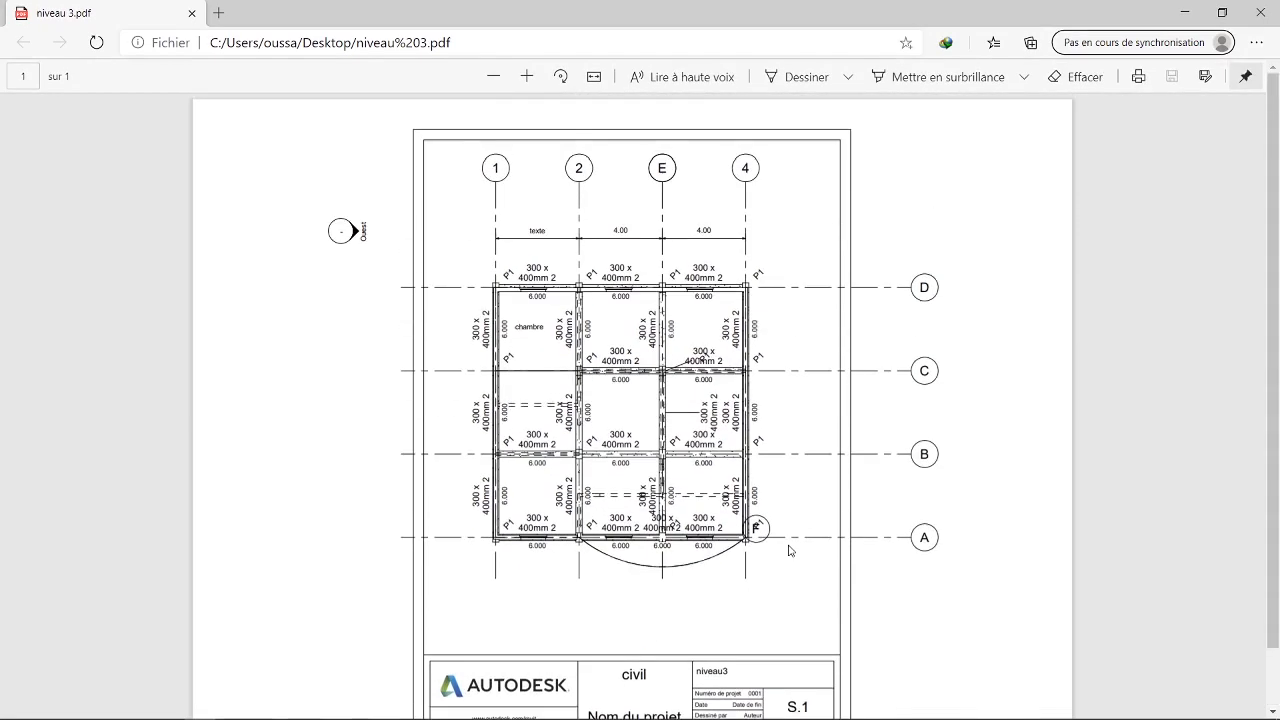
{"action": "left_click", "coordinate": [1260, 12]}
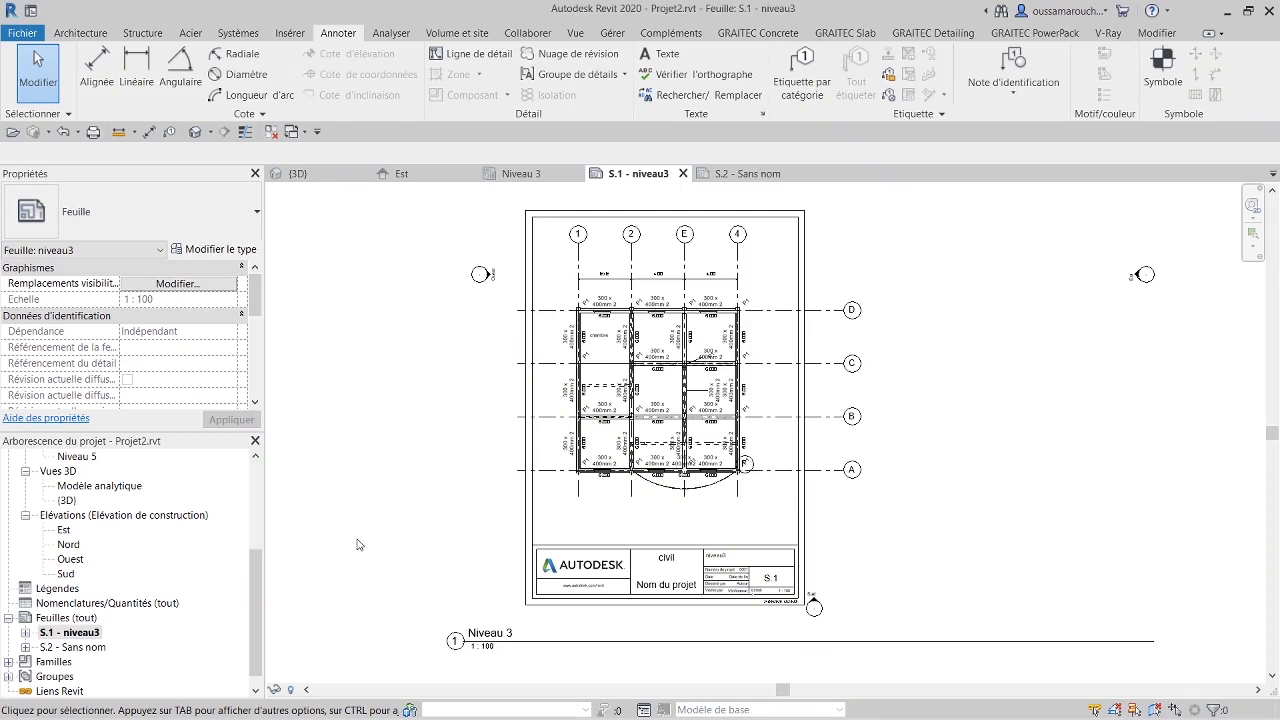
{"action": "left_click_drag", "start_coordinate": [256, 603], "coordinate": [248, 512]}
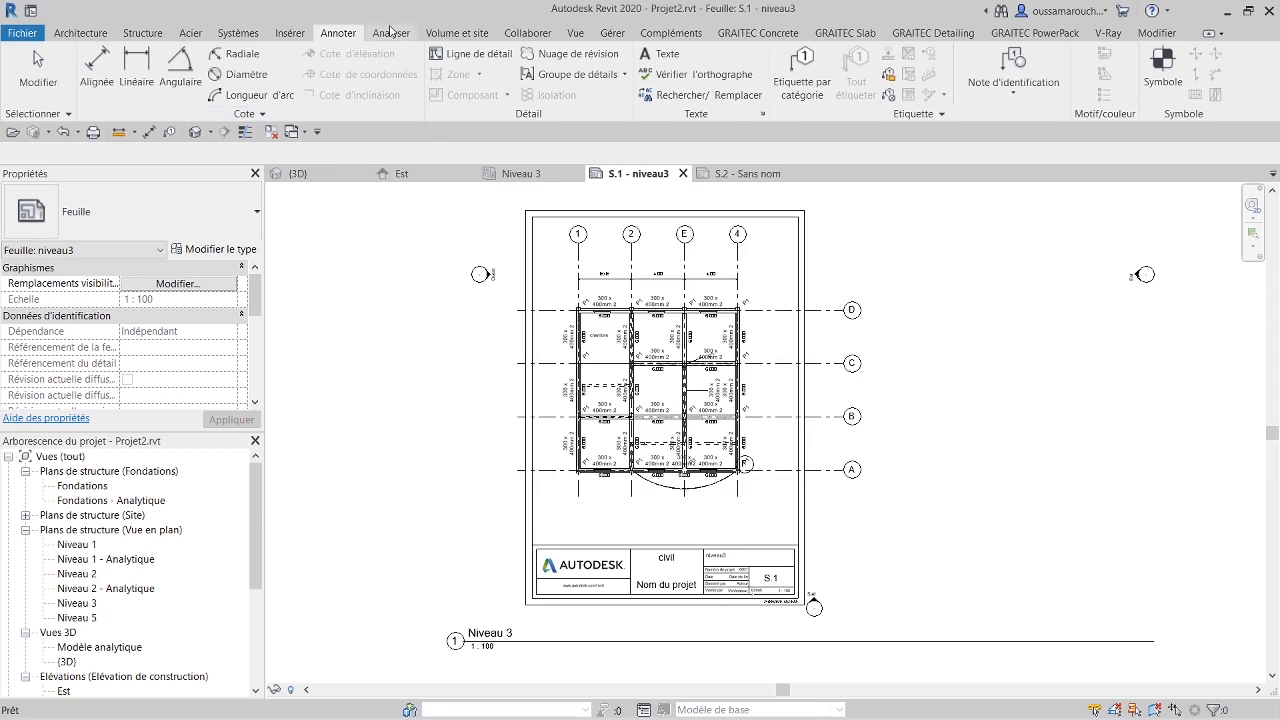
{"action": "left_click", "coordinate": [390, 35]}
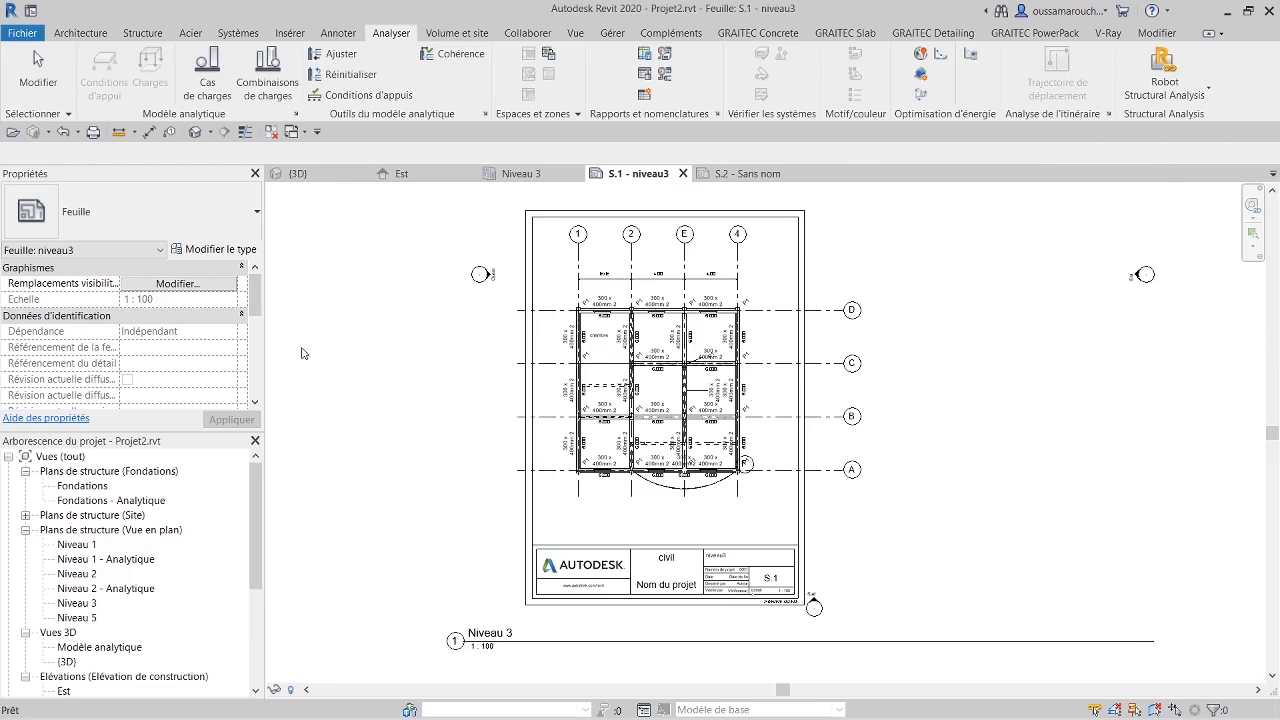
Step: Export the Niveau 3 structural plan as an AutoCAD 2018 DWG named "Projet2 - Plan de structure - Niveau 3" in the Bureau folder
{"action": "double_click", "coordinate": [80, 605]}
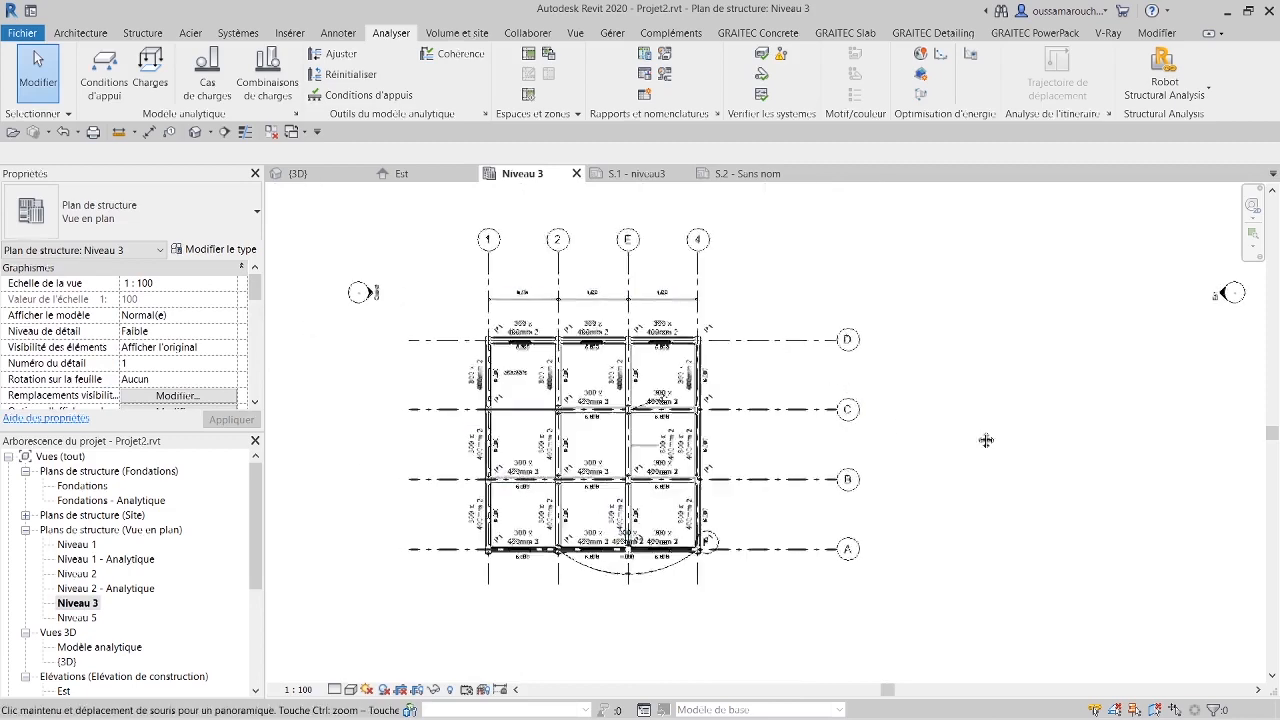
{"action": "middle_click_drag", "start_coordinate": [986, 440], "coordinate": [1056, 442]}
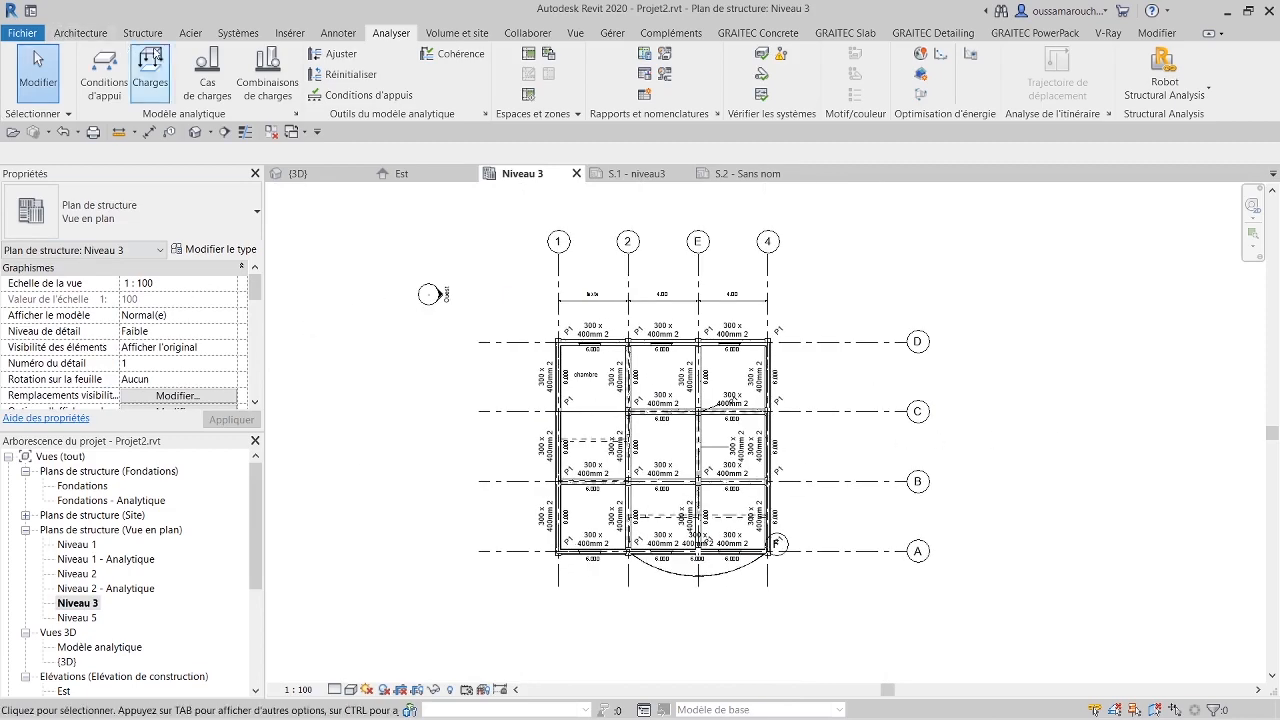
{"action": "left_click", "coordinate": [22, 33]}
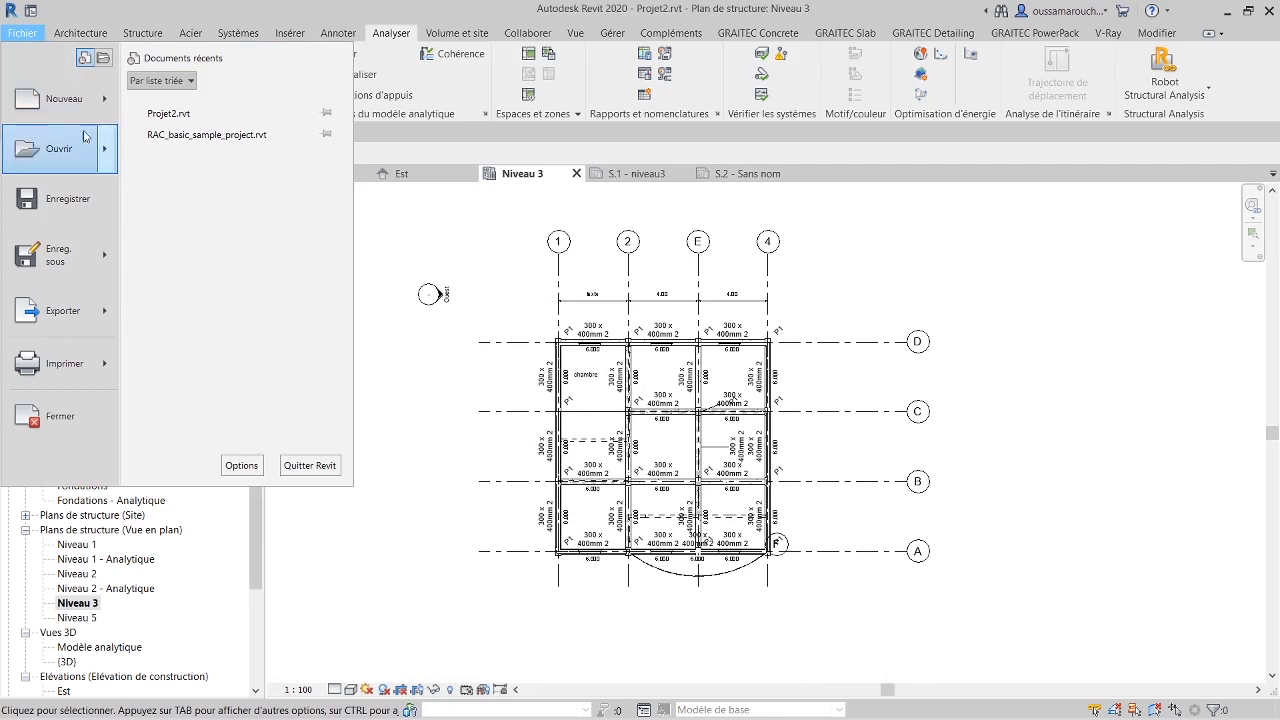
{"action": "mouse_move", "coordinate": [88, 315]}
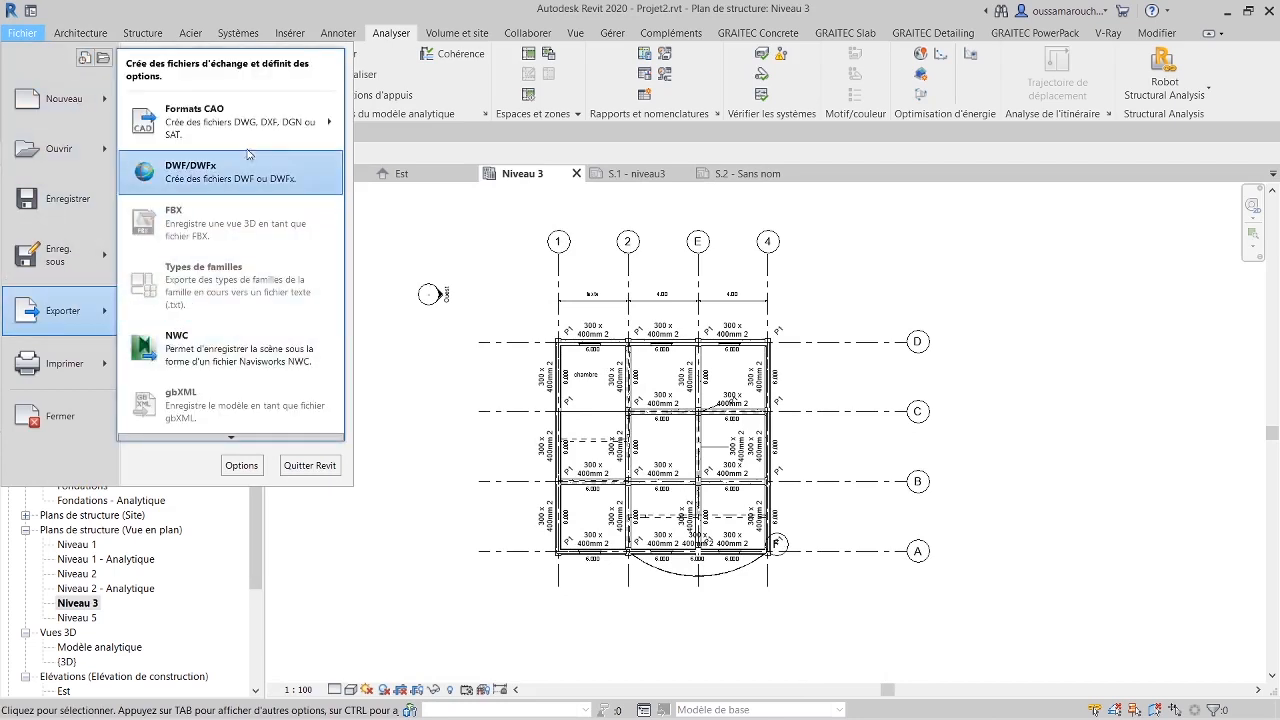
{"action": "mouse_move", "coordinate": [250, 130]}
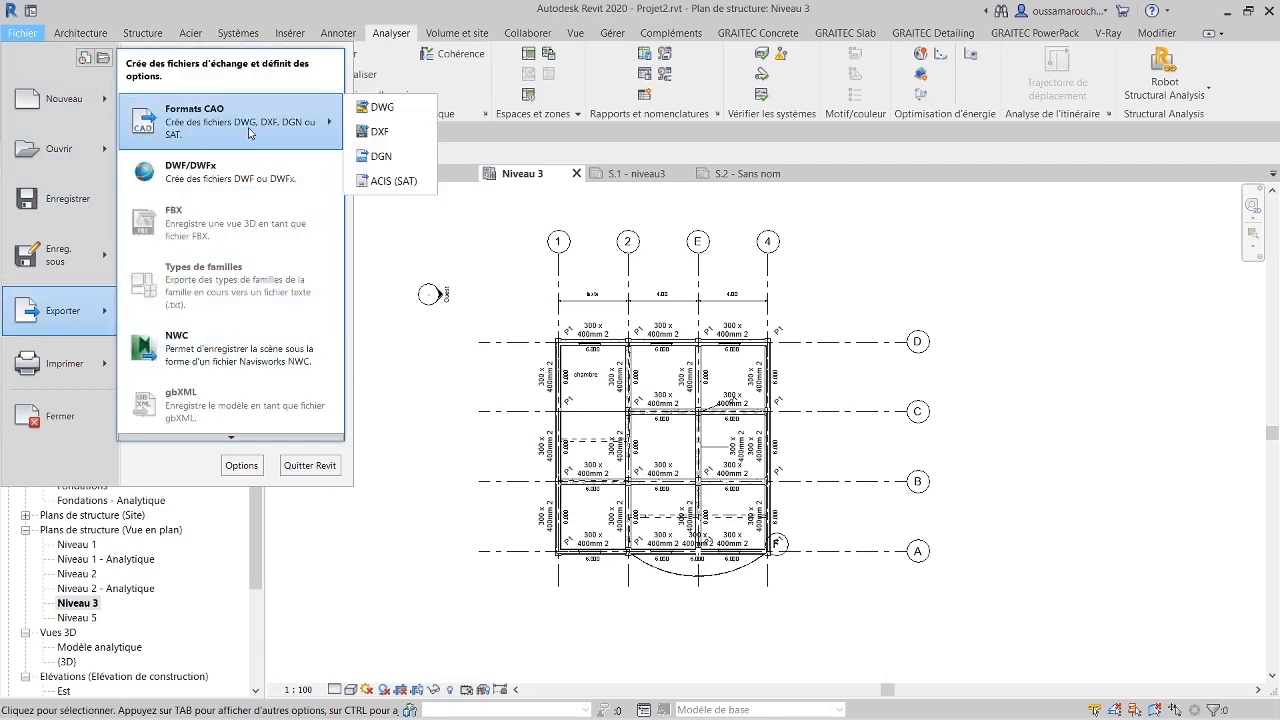
{"action": "left_click", "coordinate": [383, 107]}
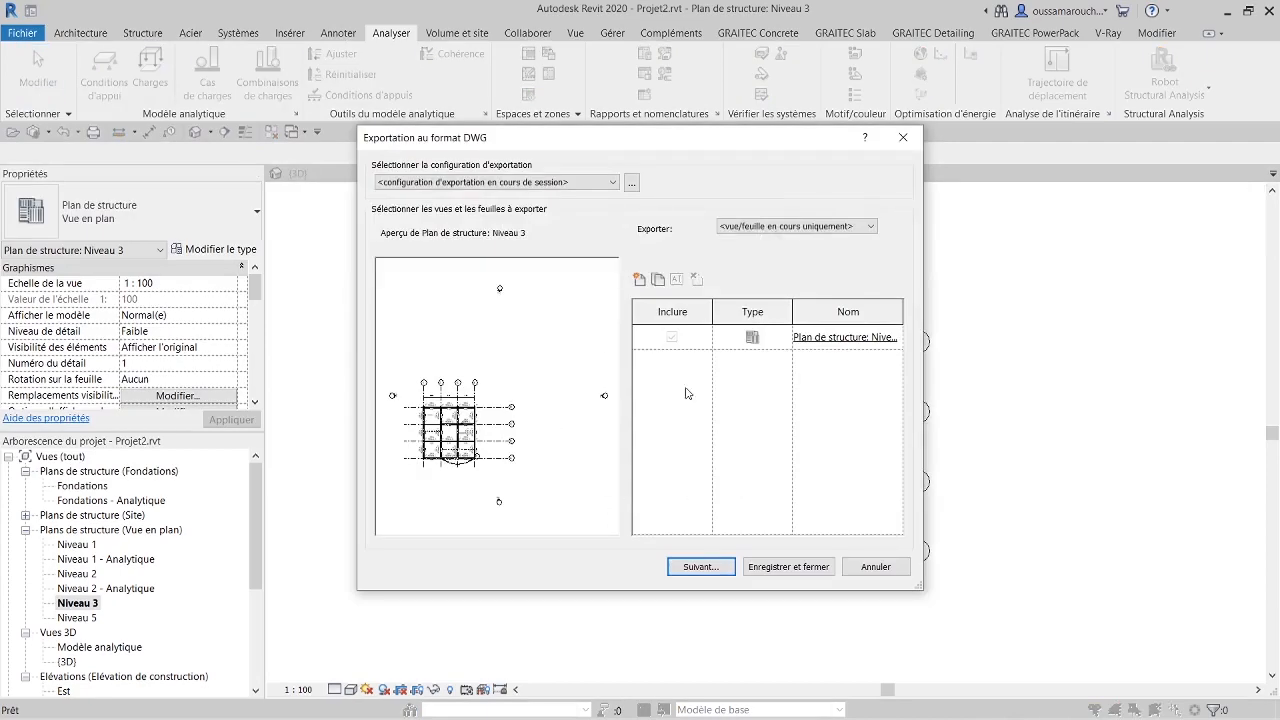
{"action": "left_click", "coordinate": [692, 566]}
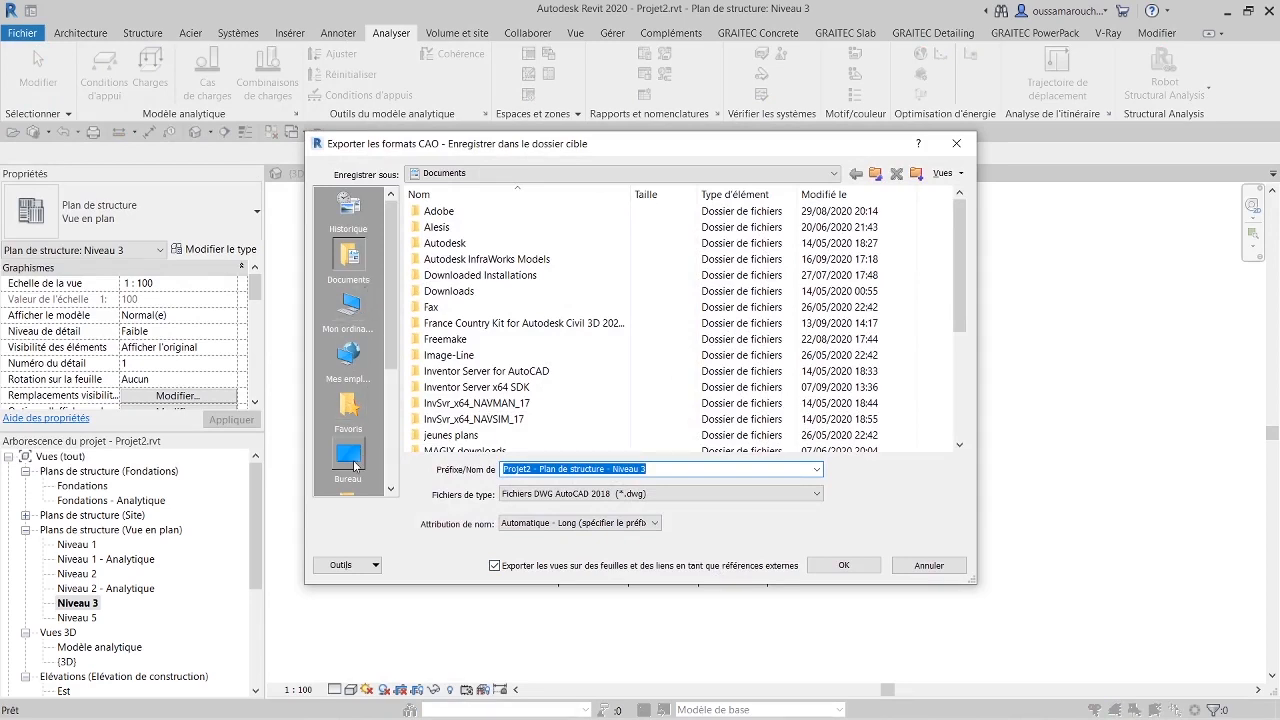
{"action": "left_click", "coordinate": [349, 457]}
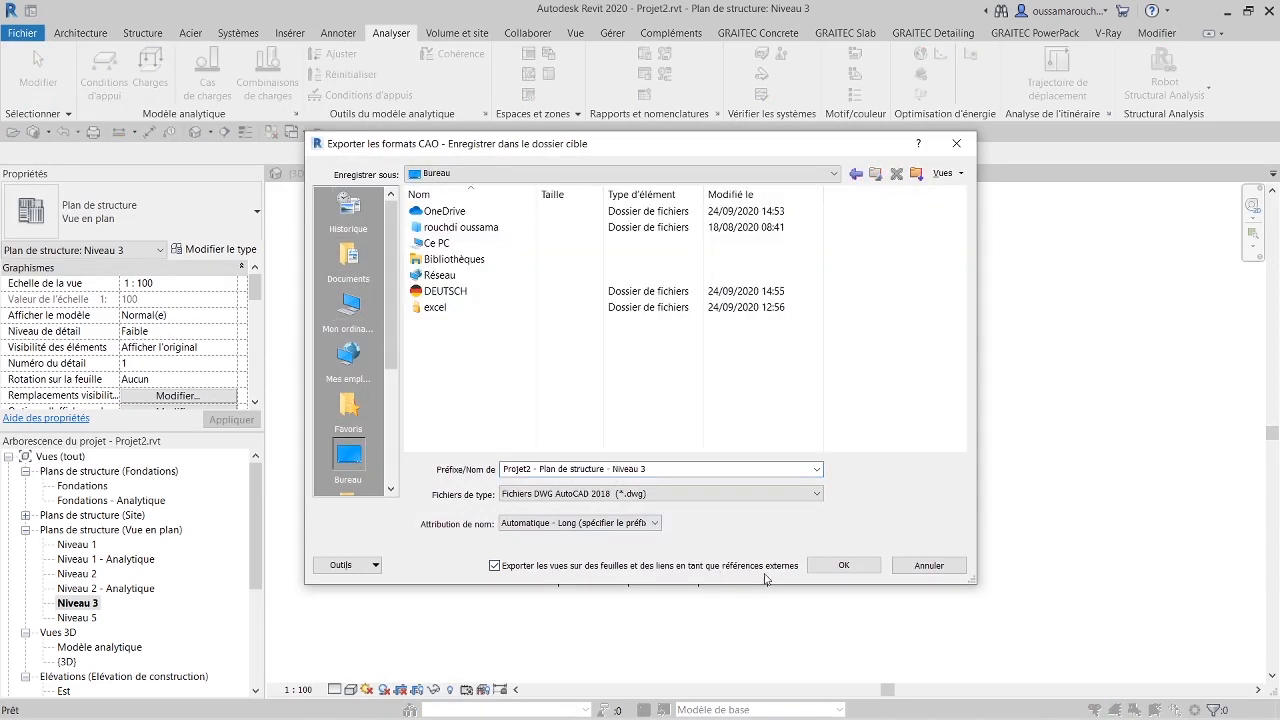
{"action": "left_click", "coordinate": [866, 568]}
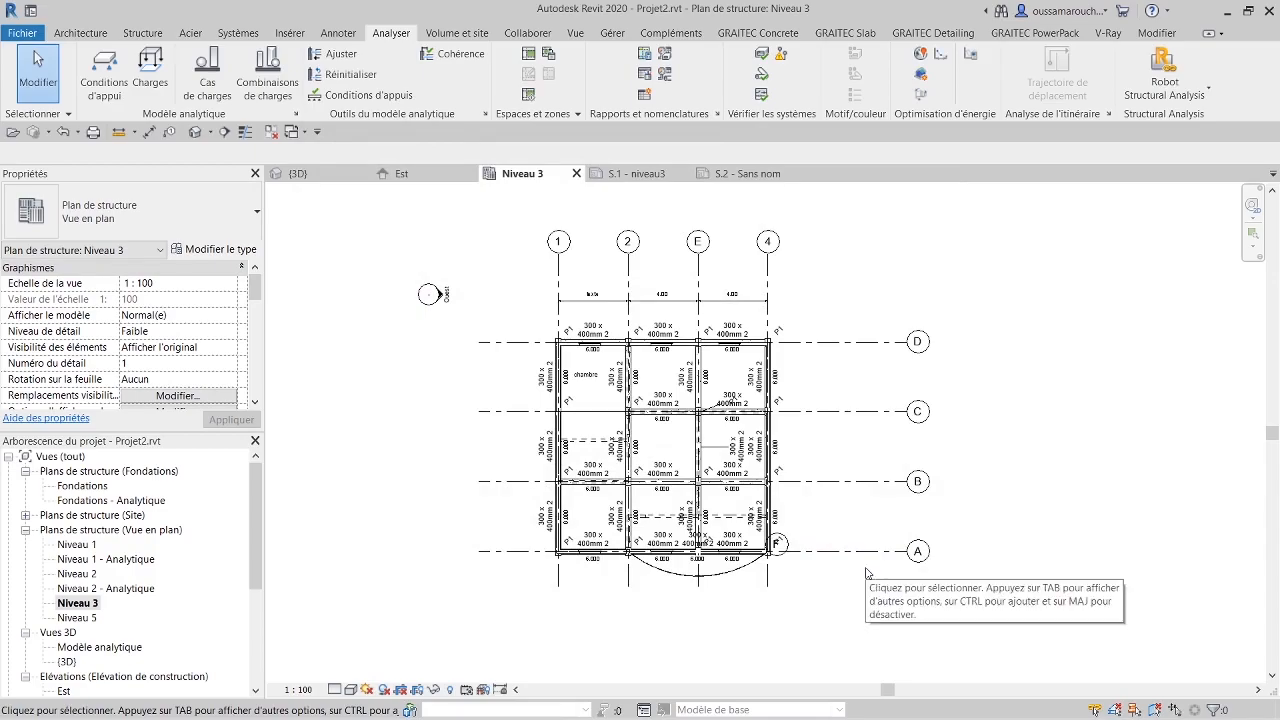
Step: Open the exported Niveau 3 DWG from the Windows desktop in Civil 3D and select the grid D bubble to inspect the drawing
{"action": "key", "text": "super+d"}
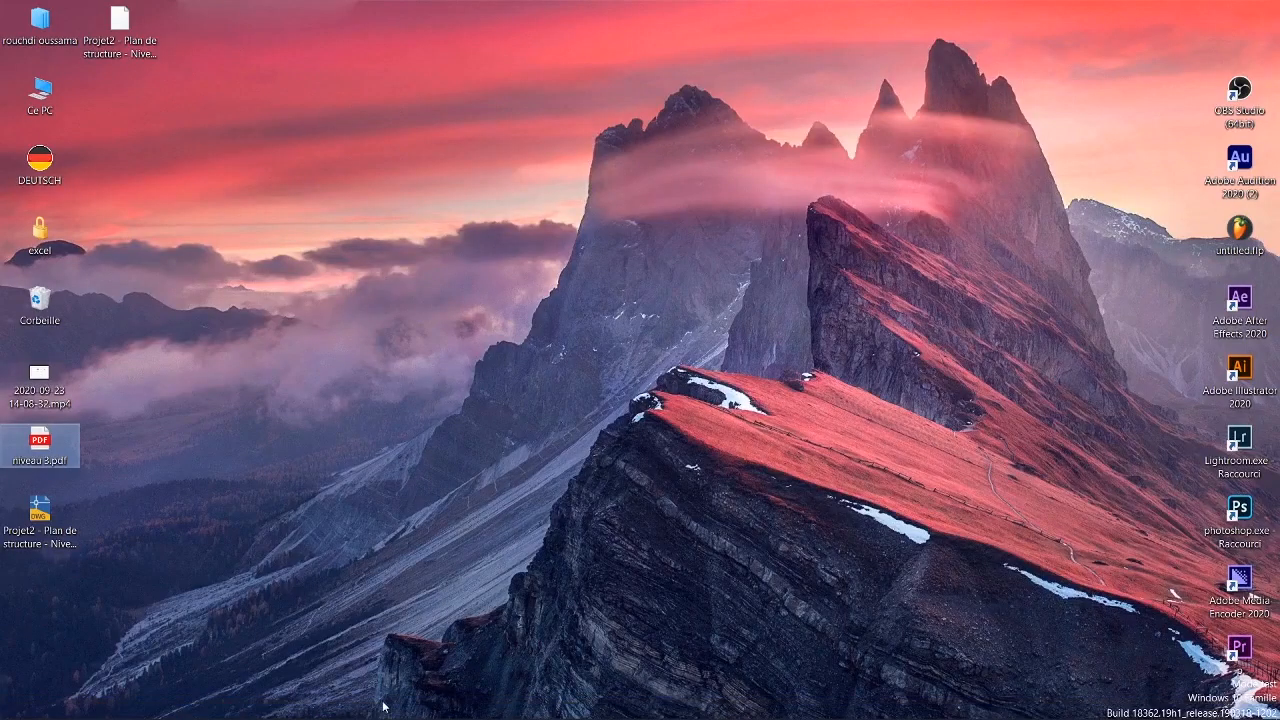
{"action": "double_click", "coordinate": [40, 515]}
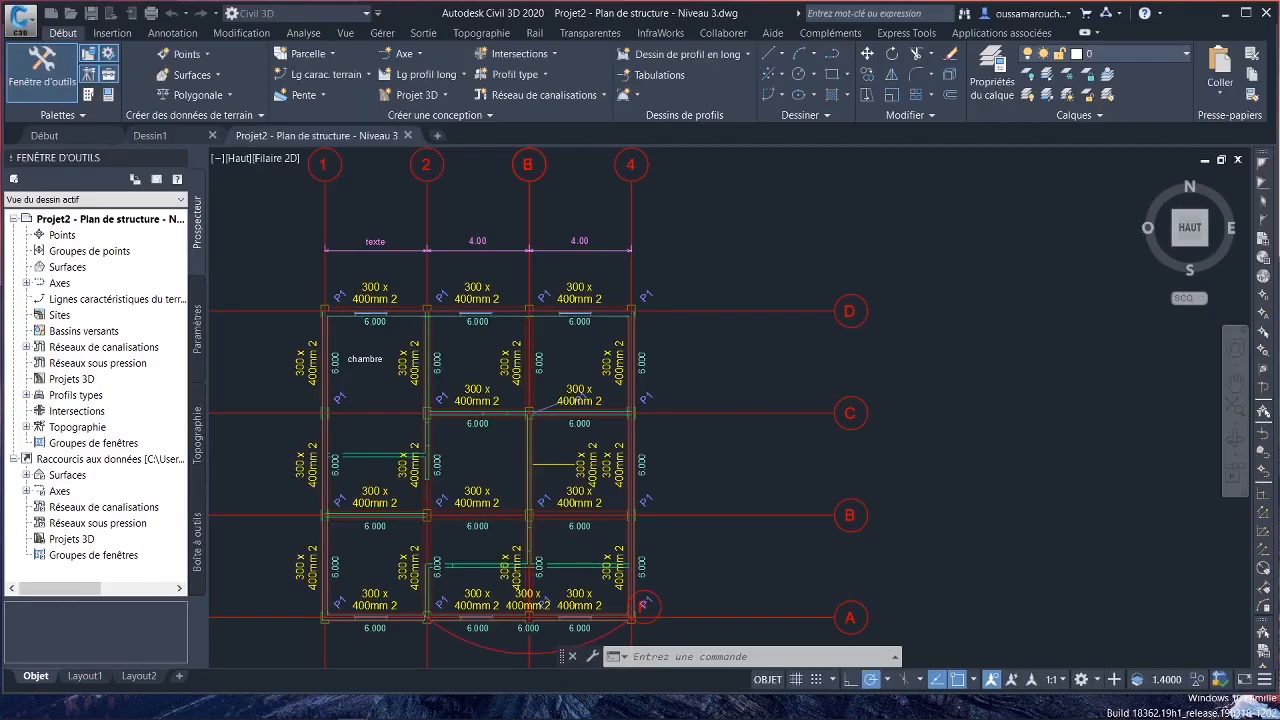
{"action": "left_click", "coordinate": [850, 311]}
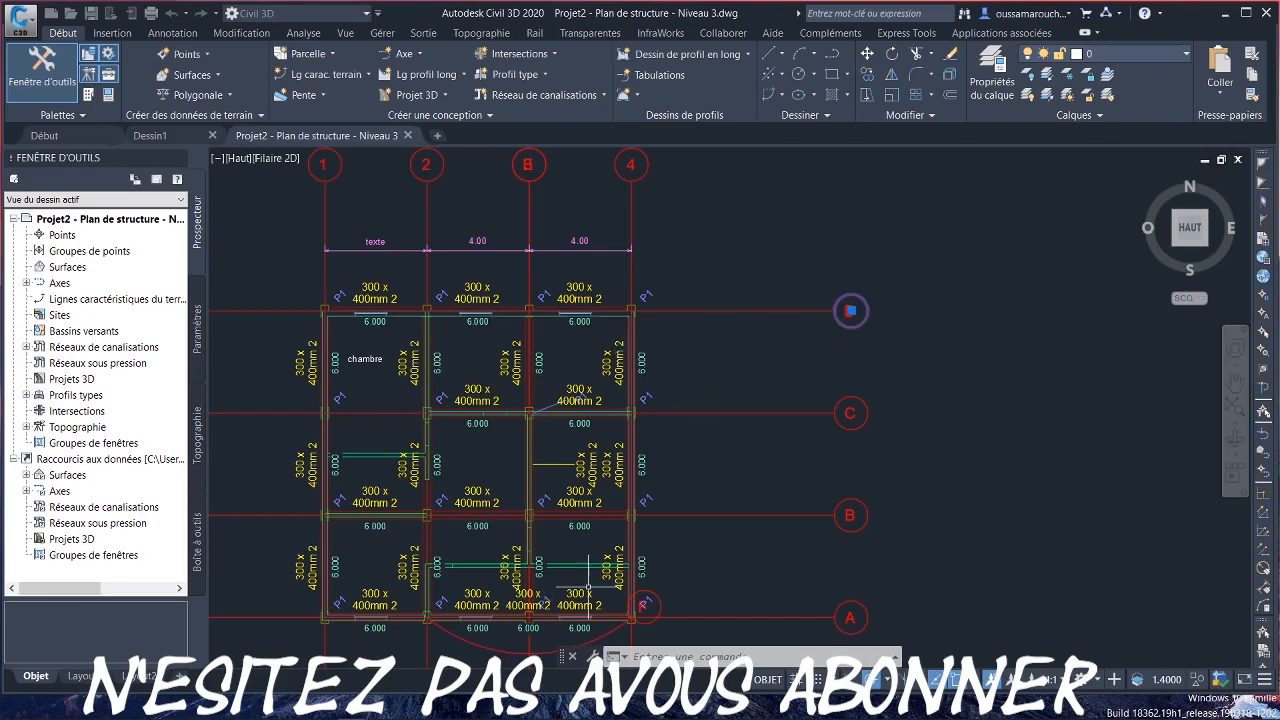